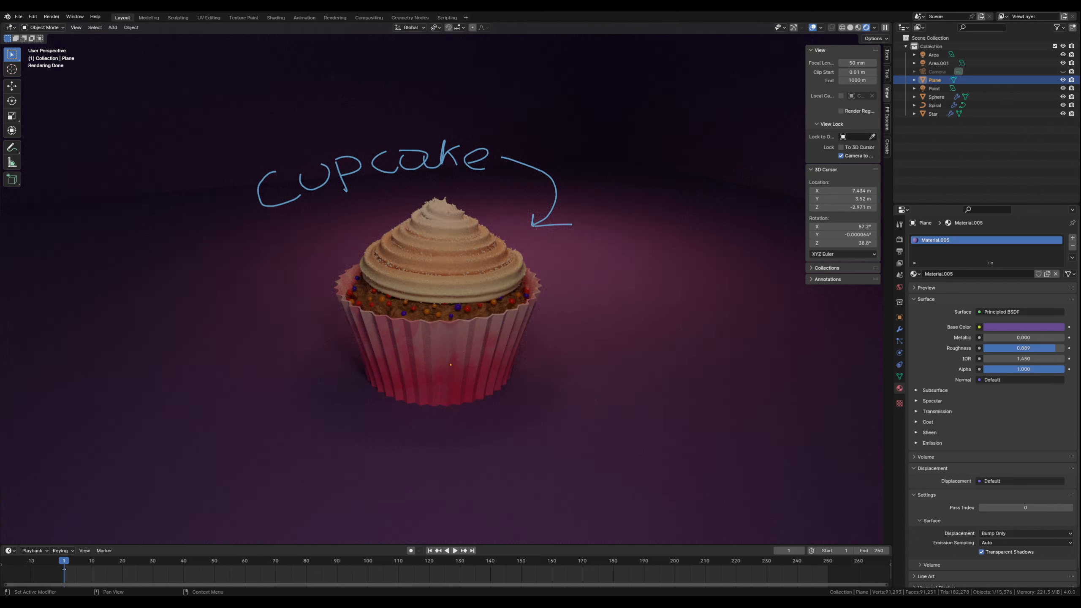
Start a new General file, discarding the unsaved changes to cupcake.blend
left_click(19, 18)
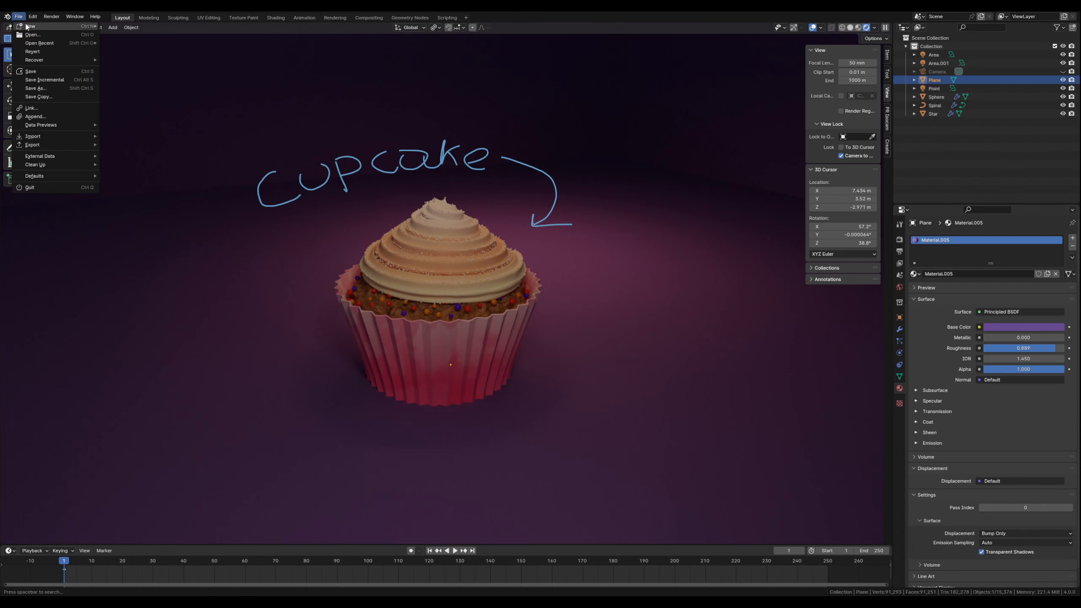
mouse_move(29, 27)
left_click(114, 26)
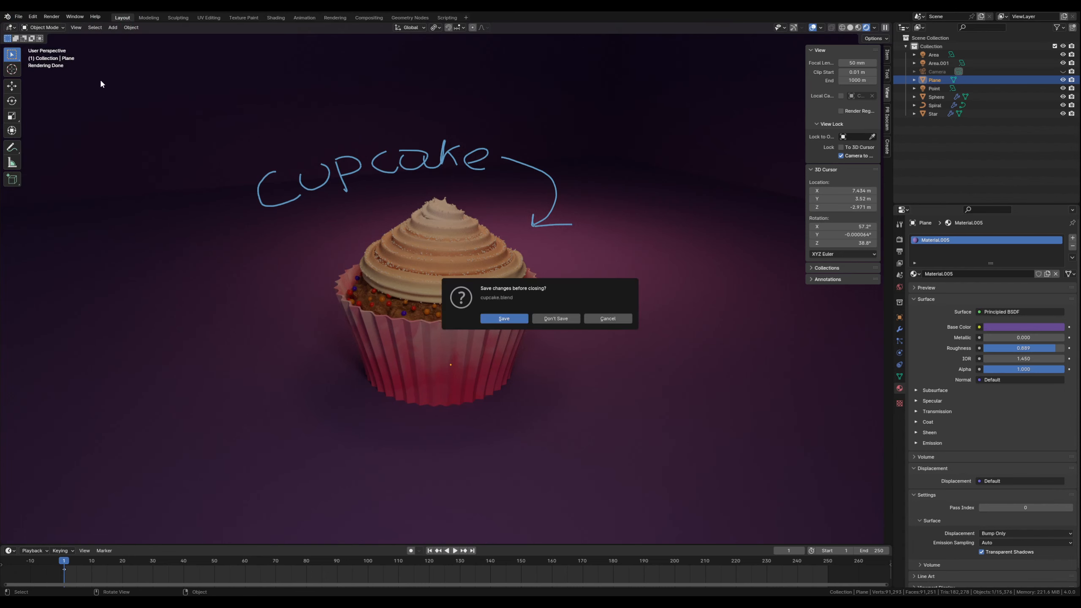
left_click(555, 318)
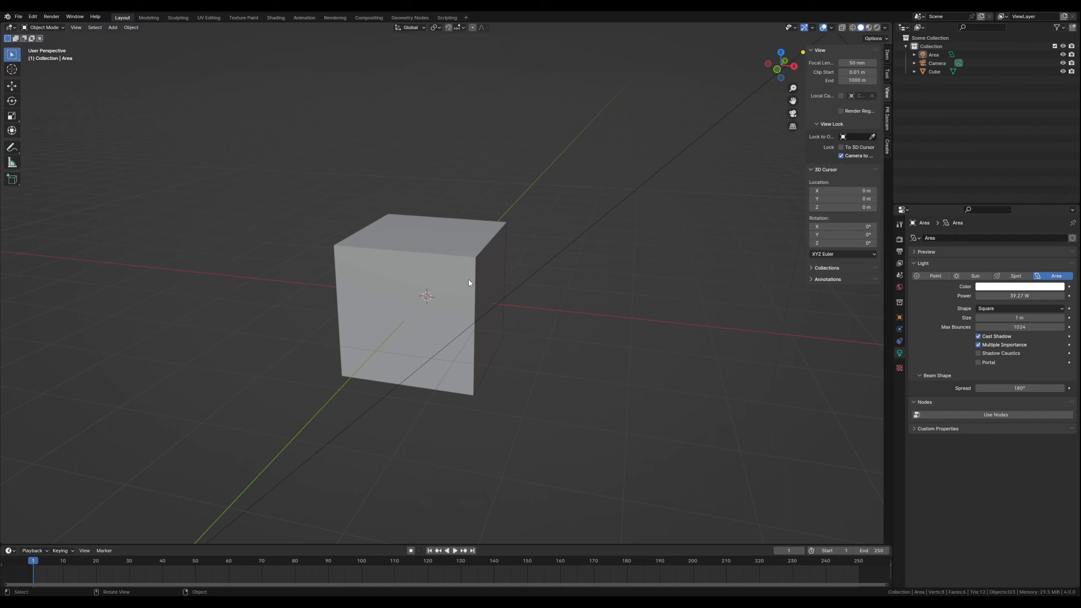
Delete the default cube and the area light from the scene
left_click(456, 268)
key("Delete")
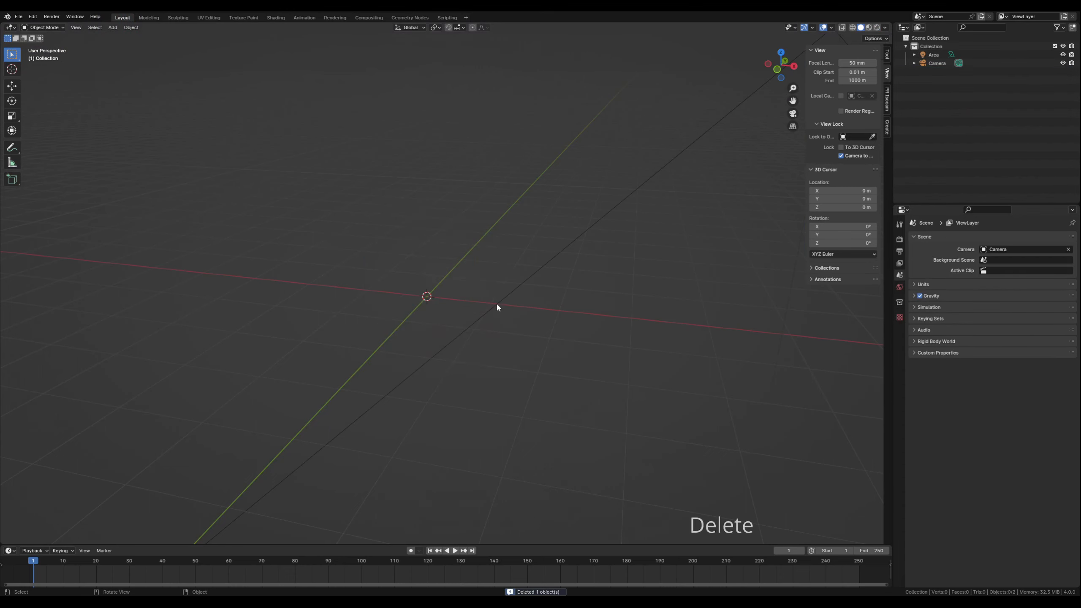
key("Delete")
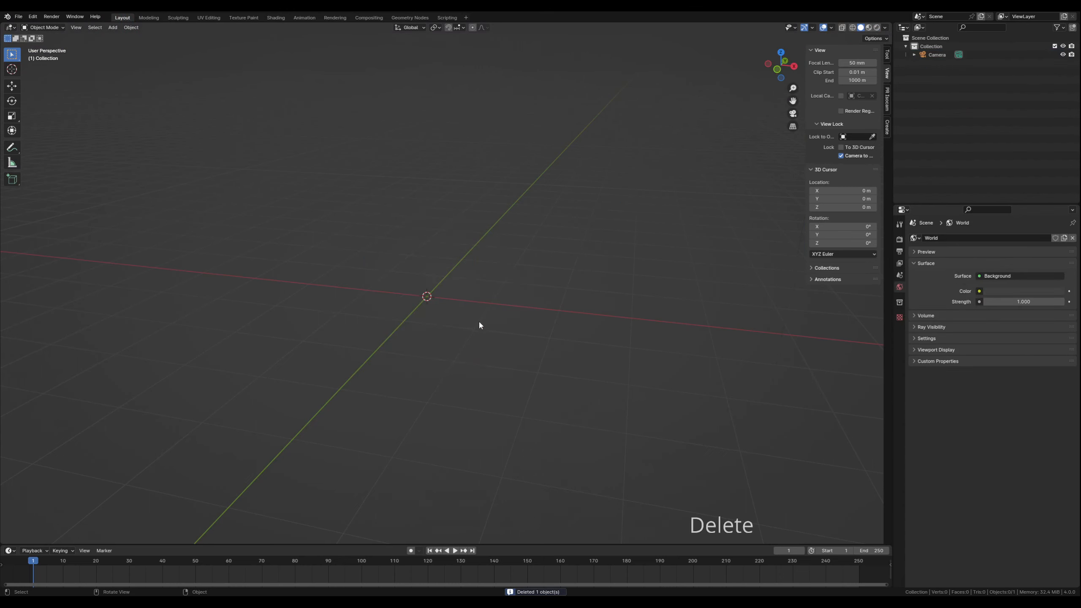
middle_click_drag(447, 331, 473, 339, "shift")
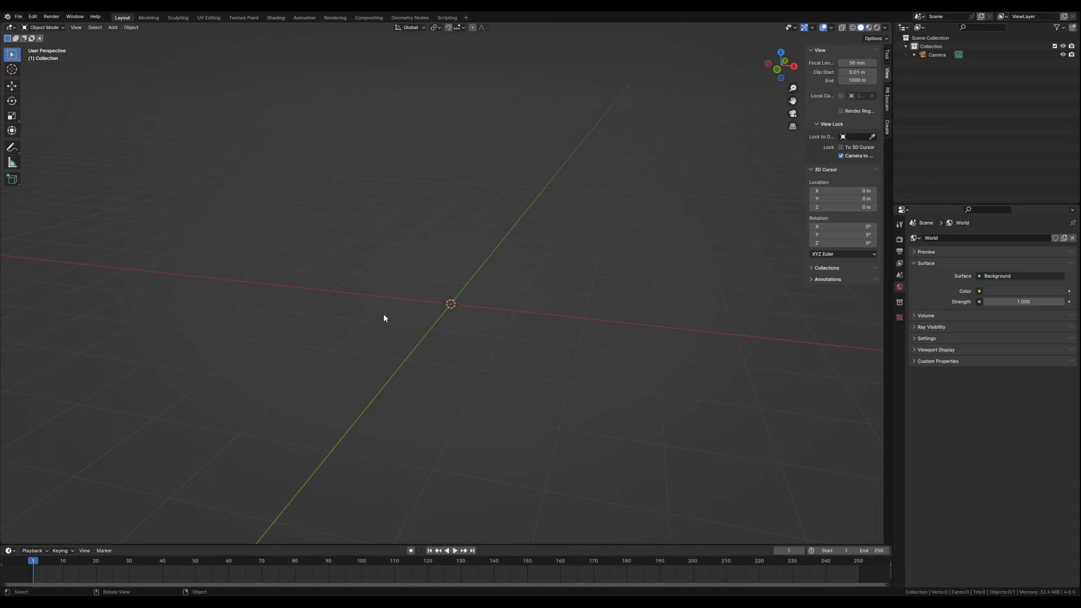
Add a Star curve profile at the world origin
key("shift+a")
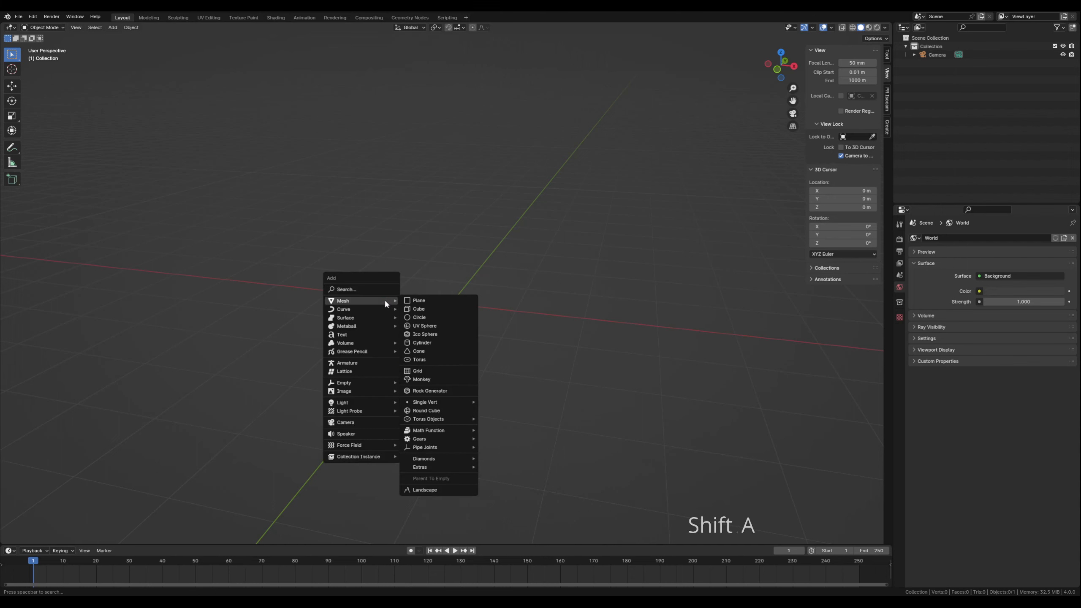
mouse_move(358, 309)
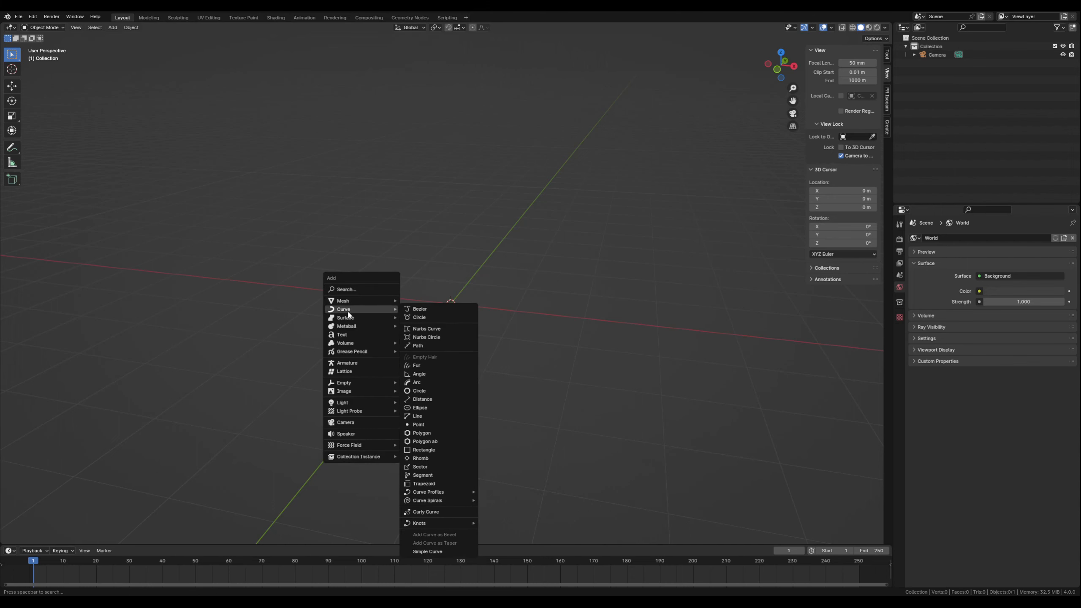
mouse_move(435, 494)
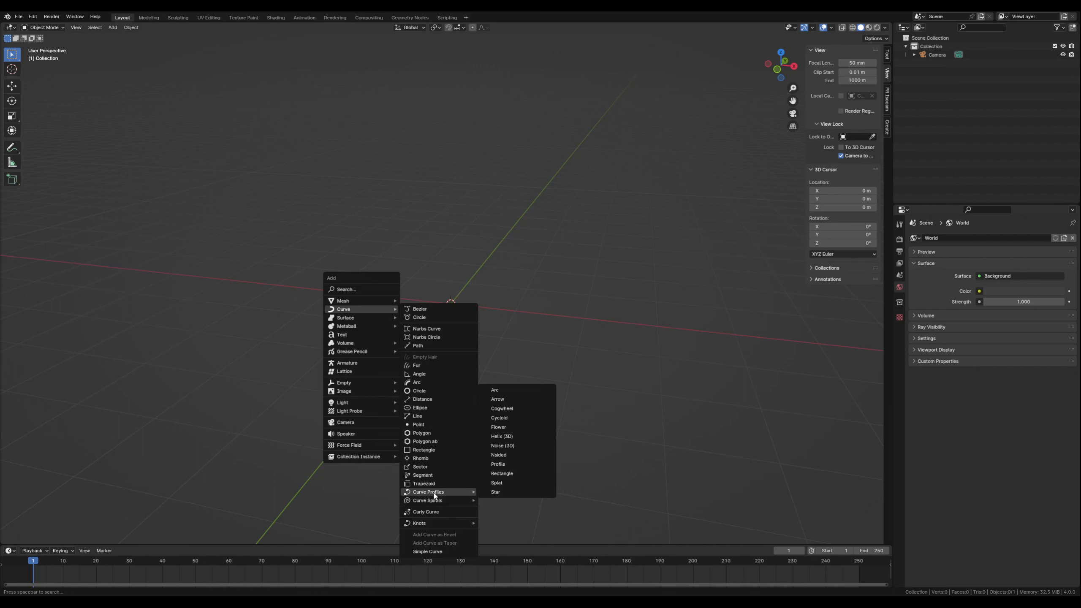
left_click(496, 492)
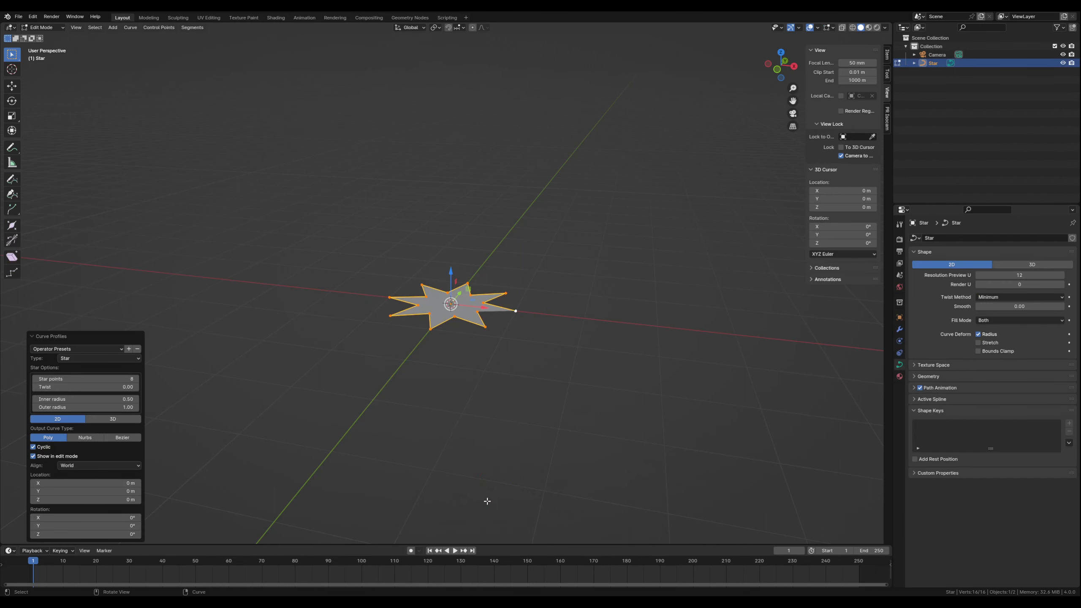
Set the number of star points to 40
middle_click_drag(455, 368, 446, 389, "shift")
scroll(437, 389, "up", 3)
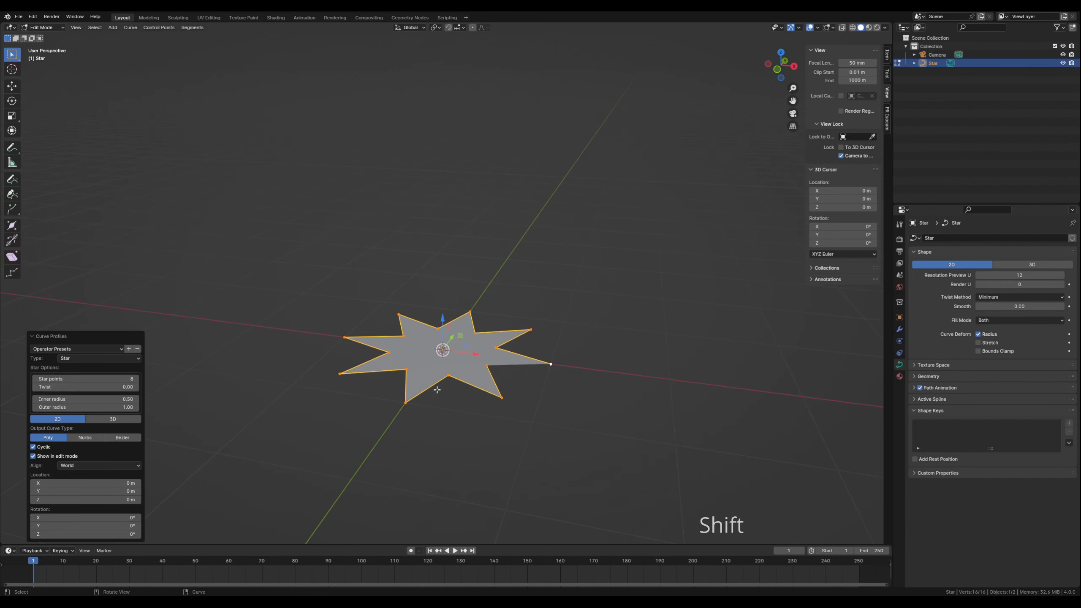
middle_click_drag(442, 430, 434, 436)
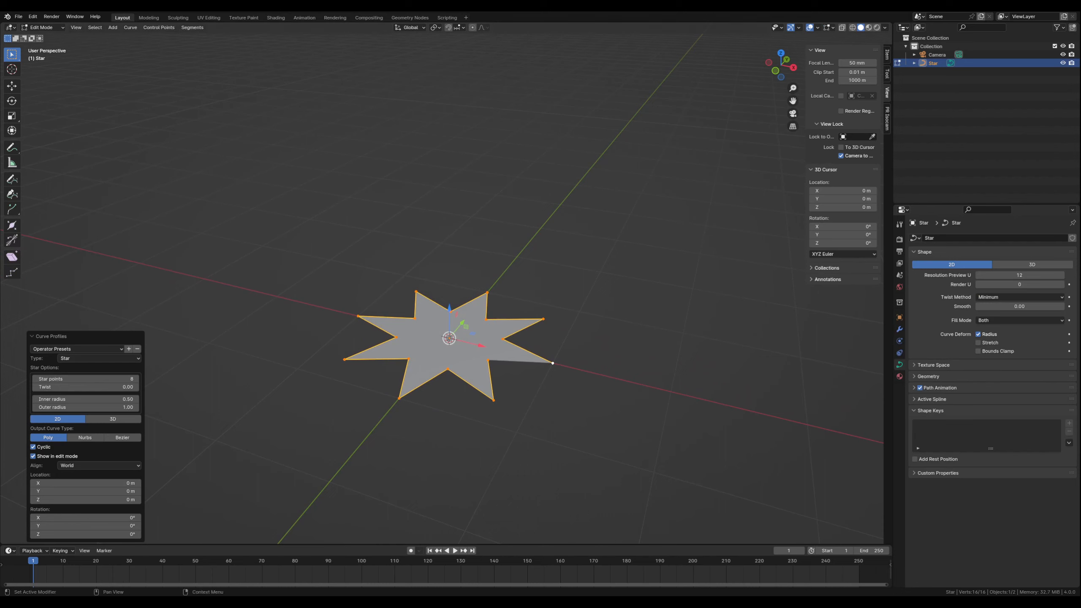
left_click(109, 379)
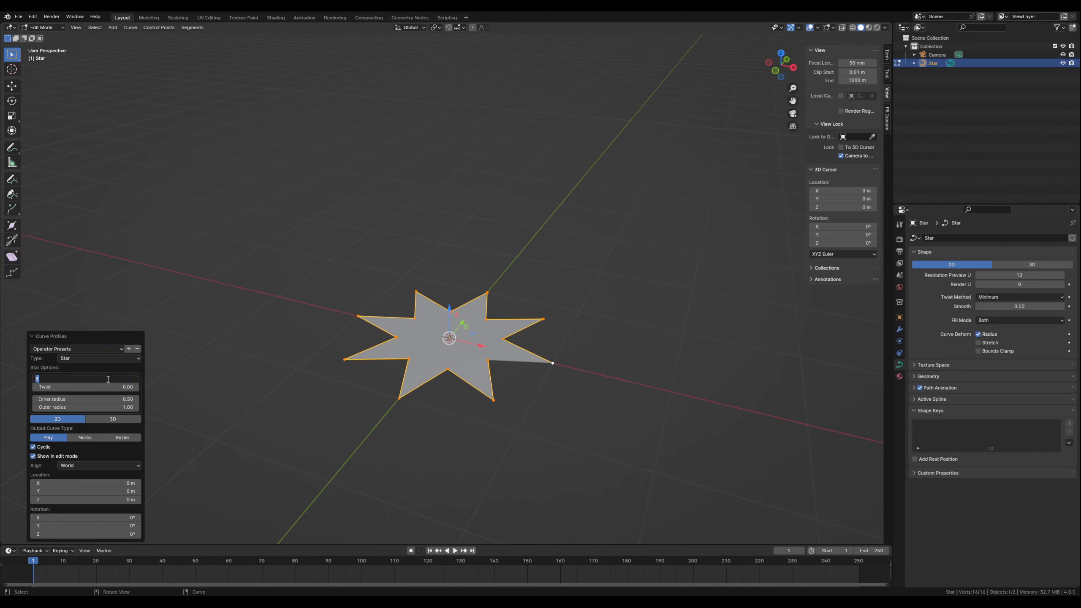
type("40")
key("Return")
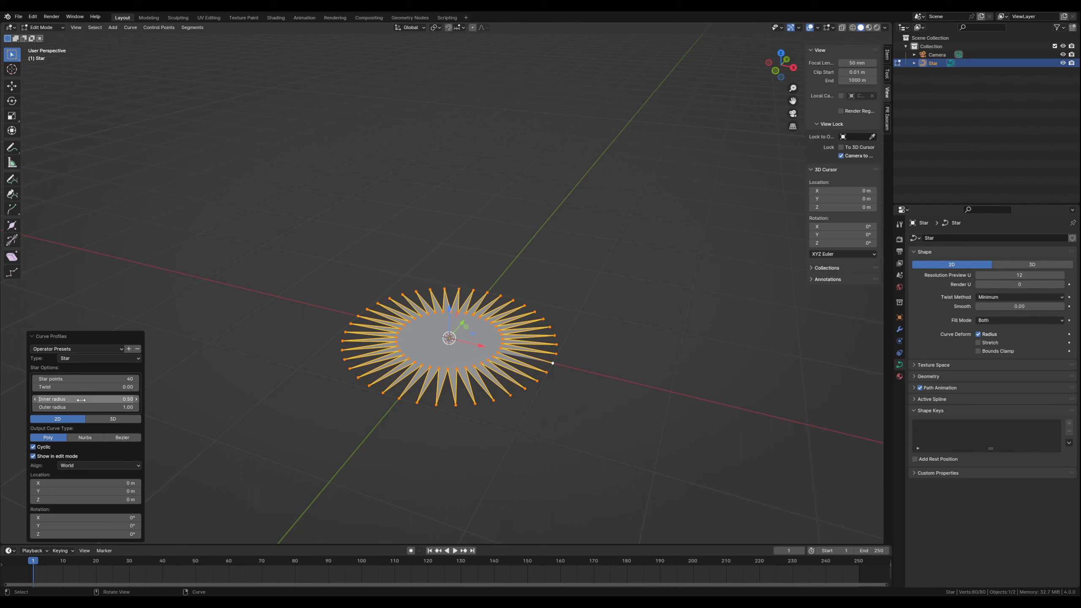
Set the star's inner radius to 0.95
left_click_drag(80, 399, 955, 407)
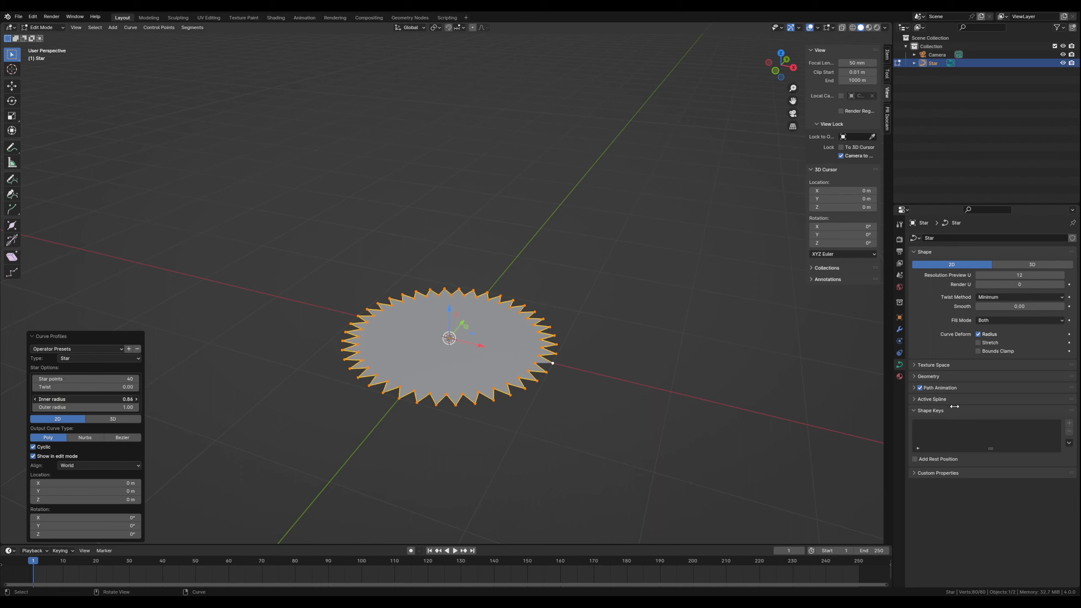
left_click(73, 397)
type(".95")
key("Return")
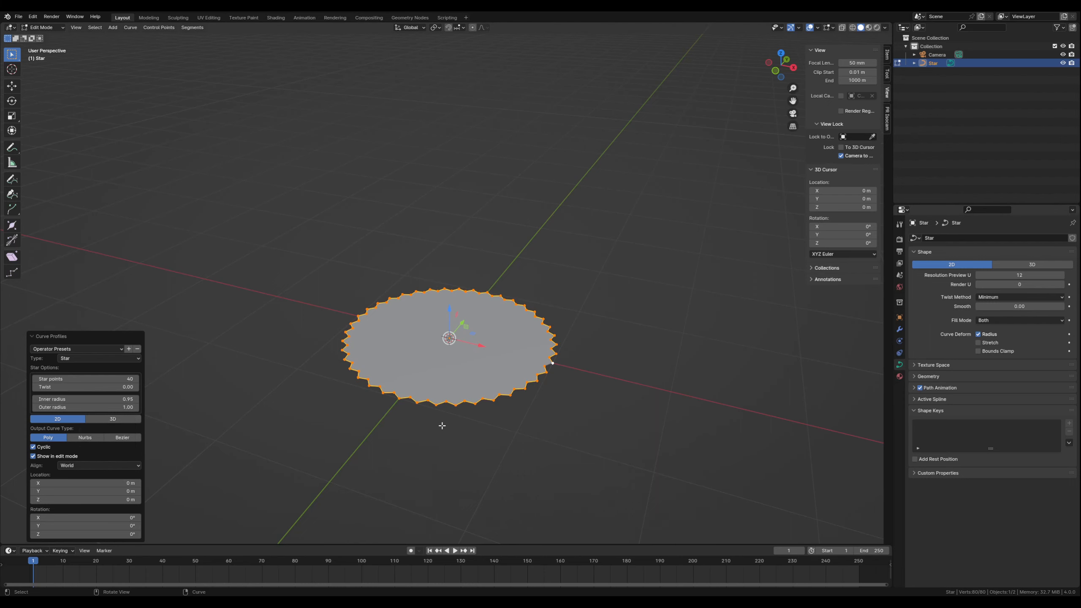
Return to Object Mode and convert the star curve to a mesh
middle_click_drag(442, 425, 438, 416)
key("Tab")
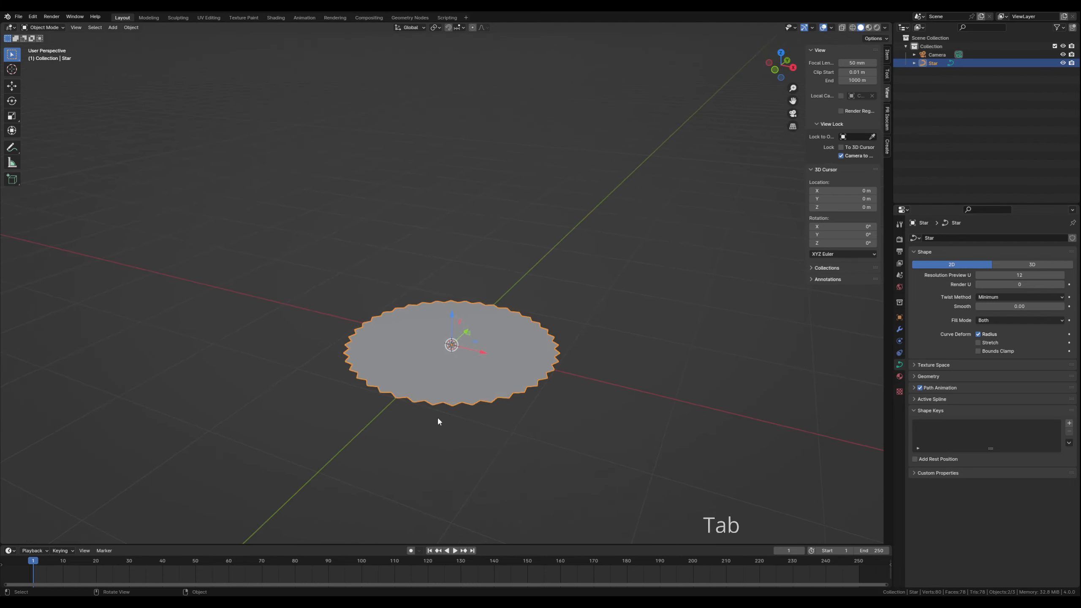
scroll(415, 404, "up", 1)
right_click(408, 393)
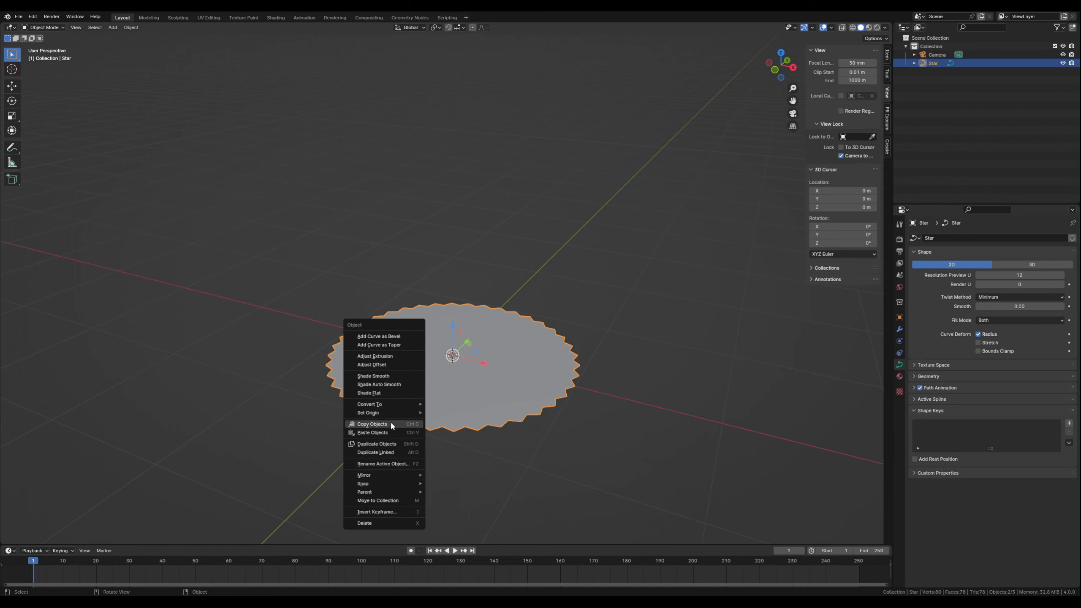
mouse_move(380, 405)
left_click(444, 413)
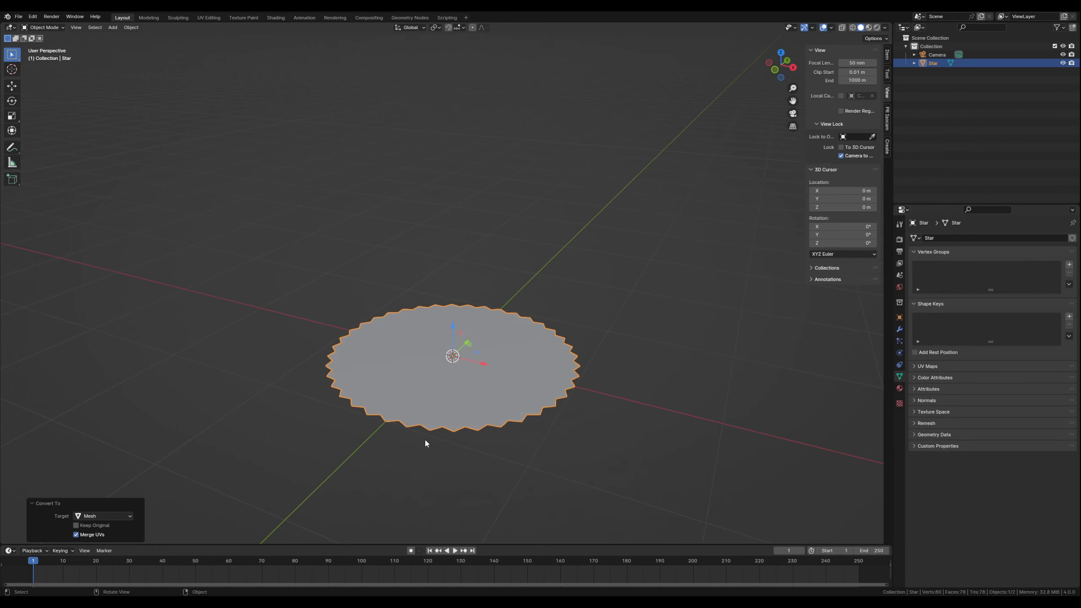
Enter Edit Mode on the star mesh and switch to edge selection
key("Tab")
scroll(421, 443, "up", 2)
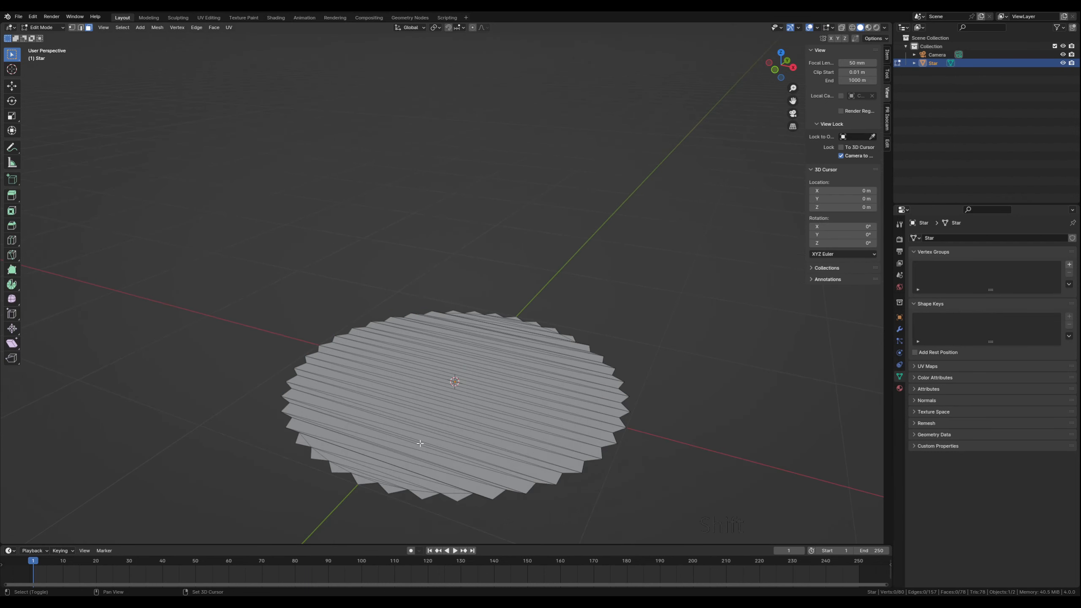
middle_click_drag(420, 443, 419, 420, "shift")
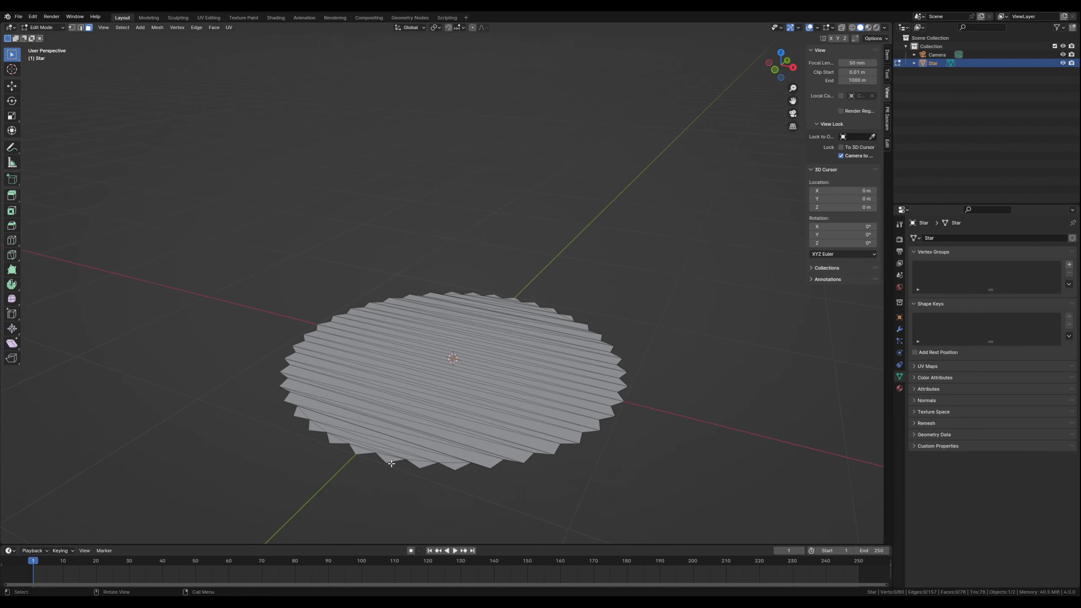
key("shift+alt")
key("2")
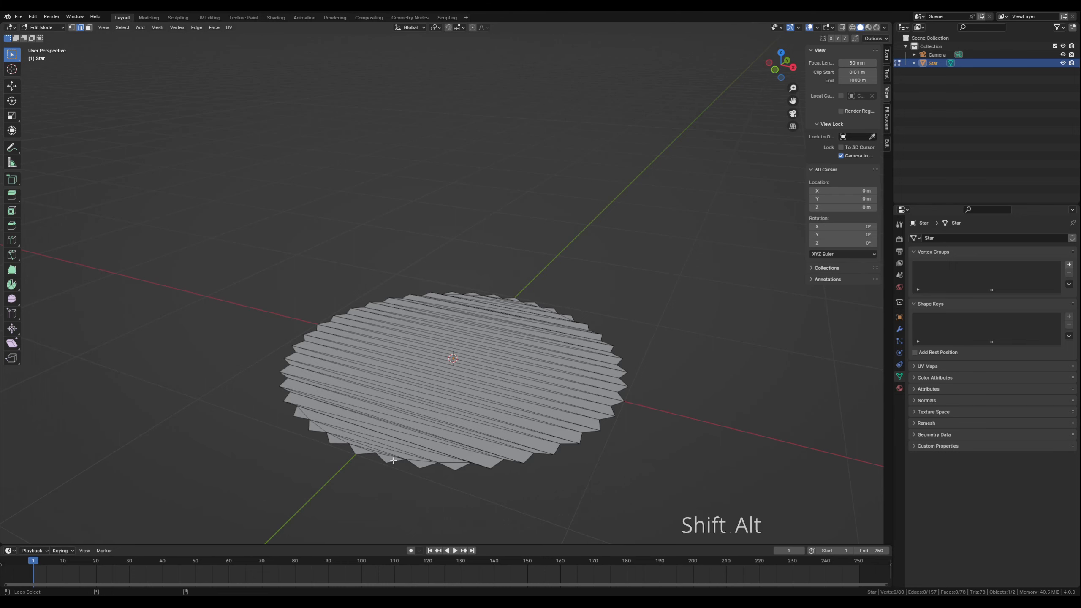
Select all the zigzag boundary edges around the star's entire rim, adding each missing section to the selection
left_click(407, 466, "alt+shift")
middle_click_drag(421, 471, 435, 443, "shift")
left_click(449, 437, "alt+shift")
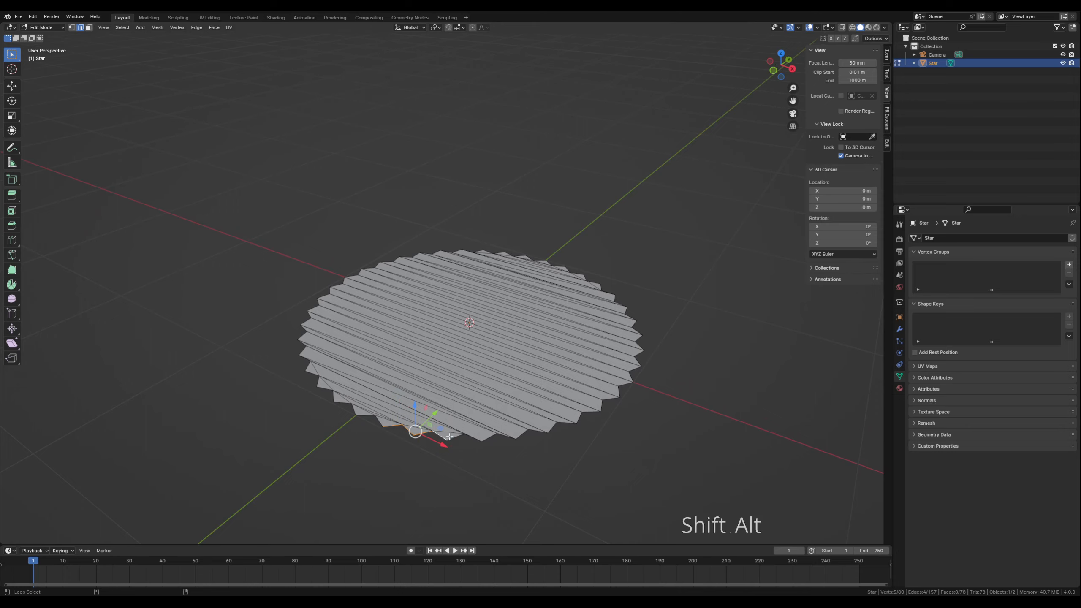
left_click(468, 435, "alt+shift")
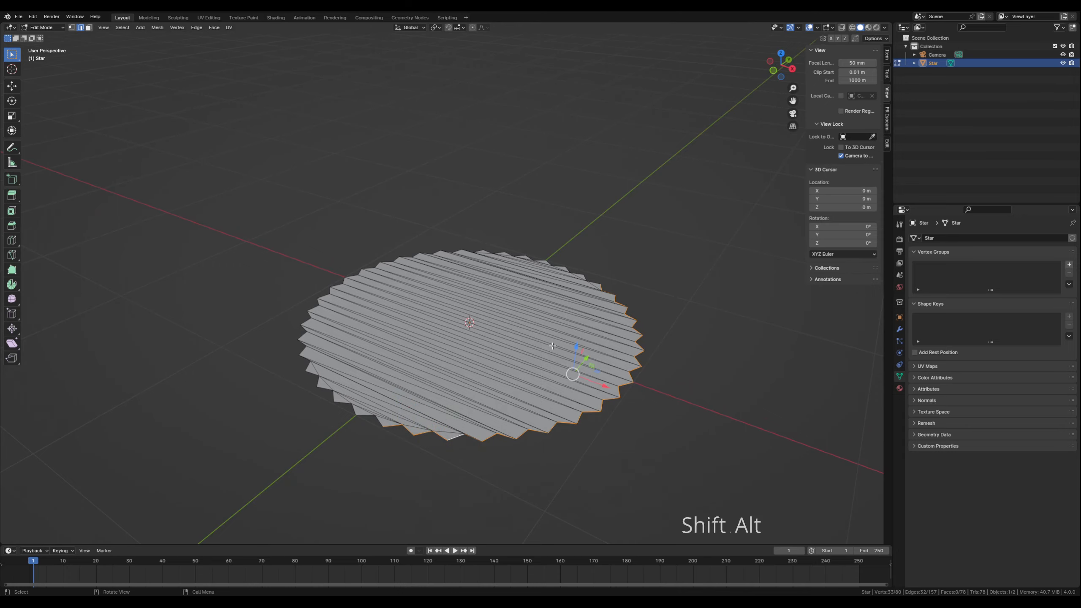
middle_click_drag(565, 313, 427, 379)
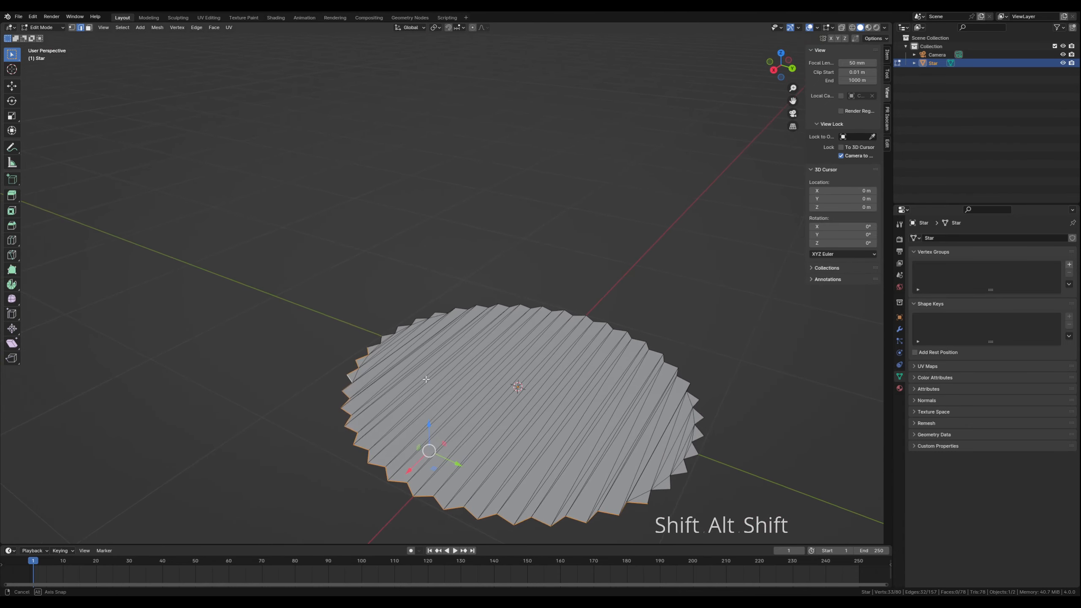
left_click(649, 499, "alt+shift")
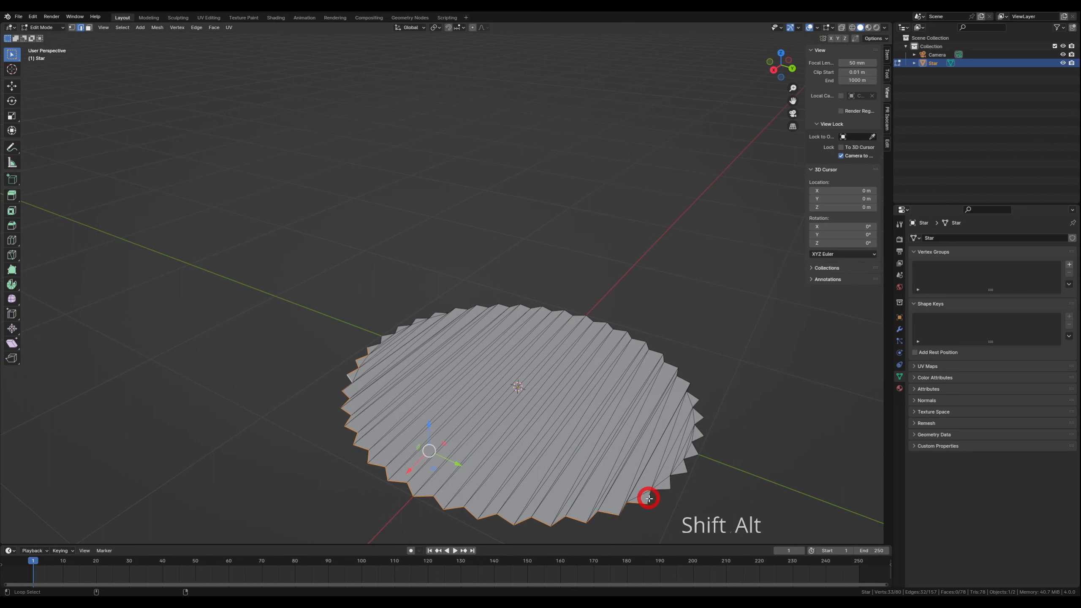
left_click(671, 478, "alt+shift")
left_click(685, 463, "alt+shift")
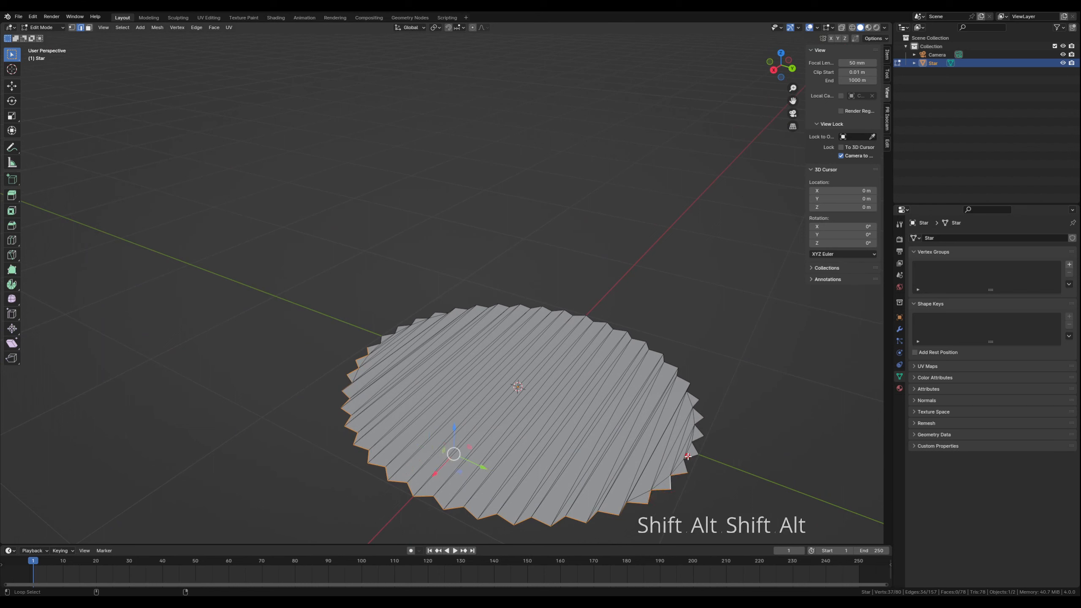
left_click(695, 437, "alt+shift")
left_click(700, 417, "alt+shift")
left_click(692, 410, "alt+shift")
middle_click_drag(716, 411, 336, 448)
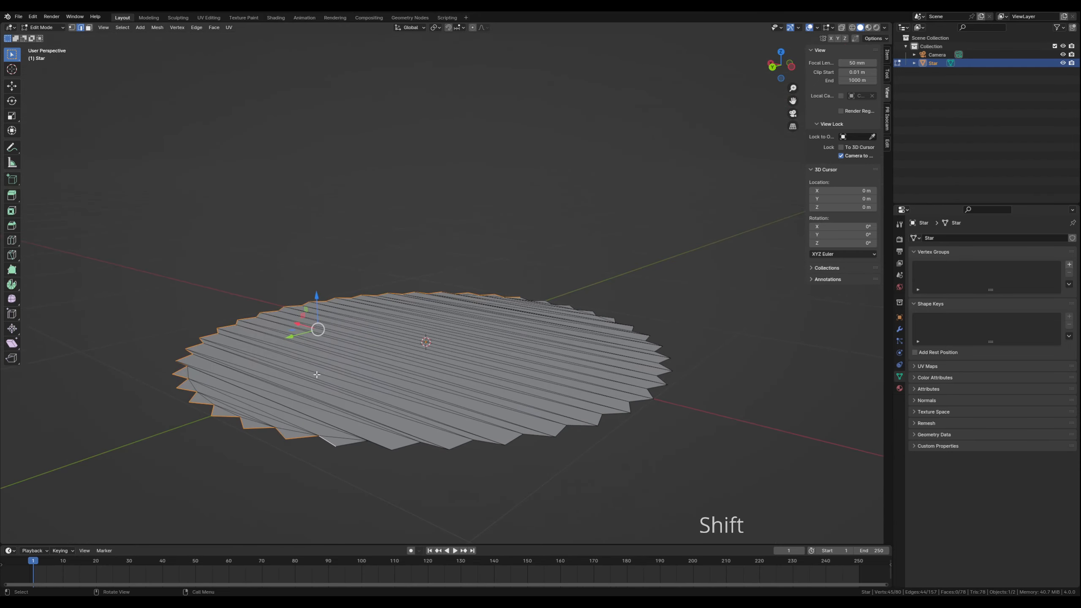
left_click(344, 442, "alt+shift")
middle_click_drag(438, 448, 529, 449)
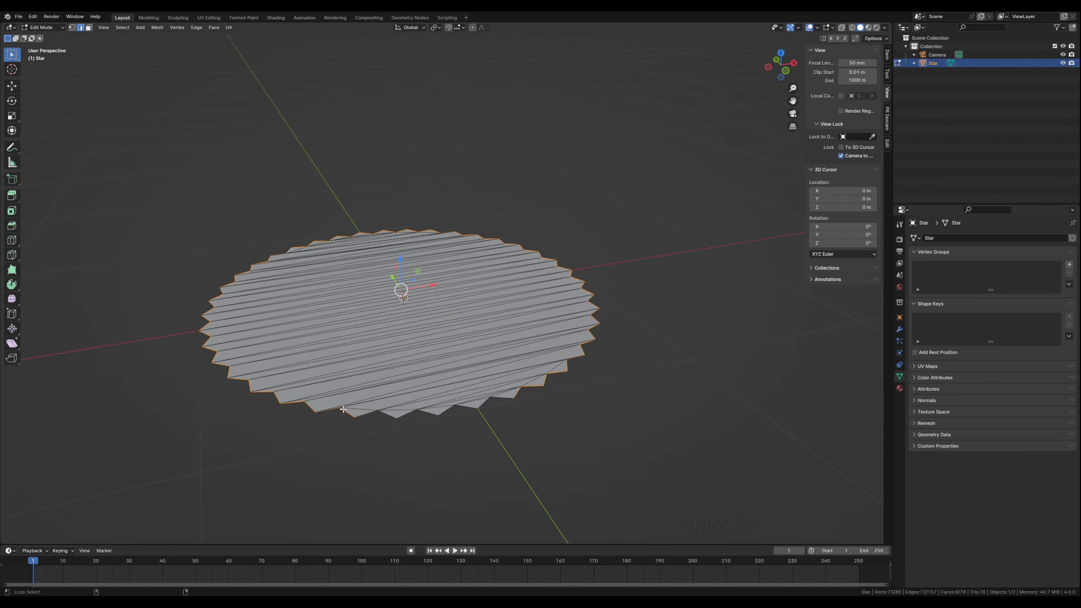
left_click(363, 414, "alt+shift")
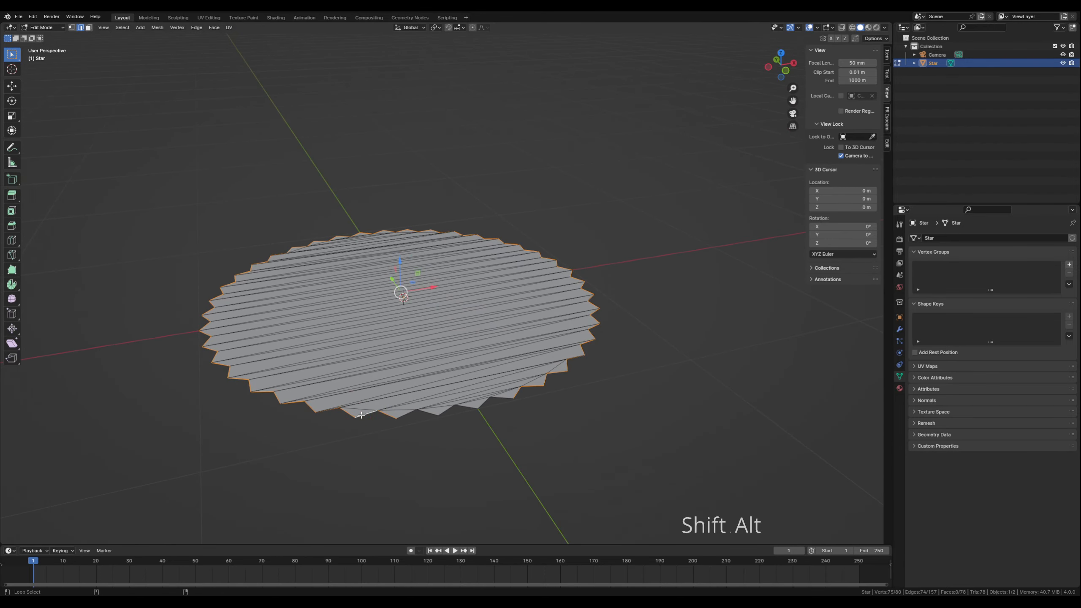
left_click(409, 413, "alt+shift")
left_click(439, 412, "alt+shift")
left_click(485, 403, "alt+shift")
middle_click_drag(593, 400, 419, 394)
scroll(411, 362, "down", 4)
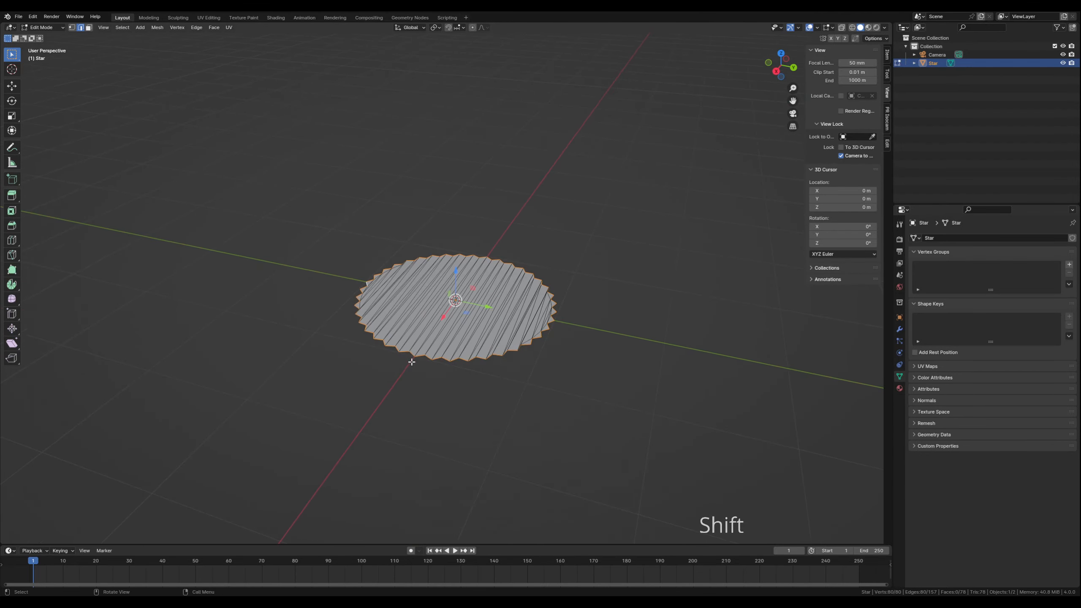
Extrude the selected rim edges about 1.18 m upward along the global Z axis to form the pleated wrapper wall
mouse_move(412, 343)
middle_mouse_down()
mouse_move(413, 358)
mouse_move(415, 320)
mouse_move(399, 372)
mouse_move(406, 340)
mouse_move(402, 350)
middle_mouse_up()
scroll(403, 354, "up", 2)
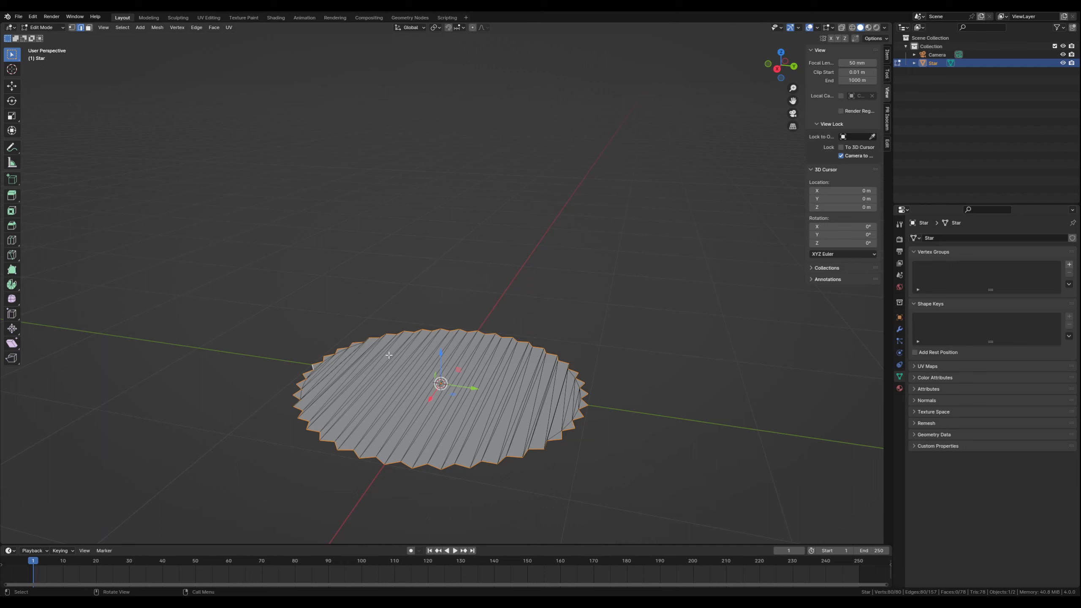
key("e")
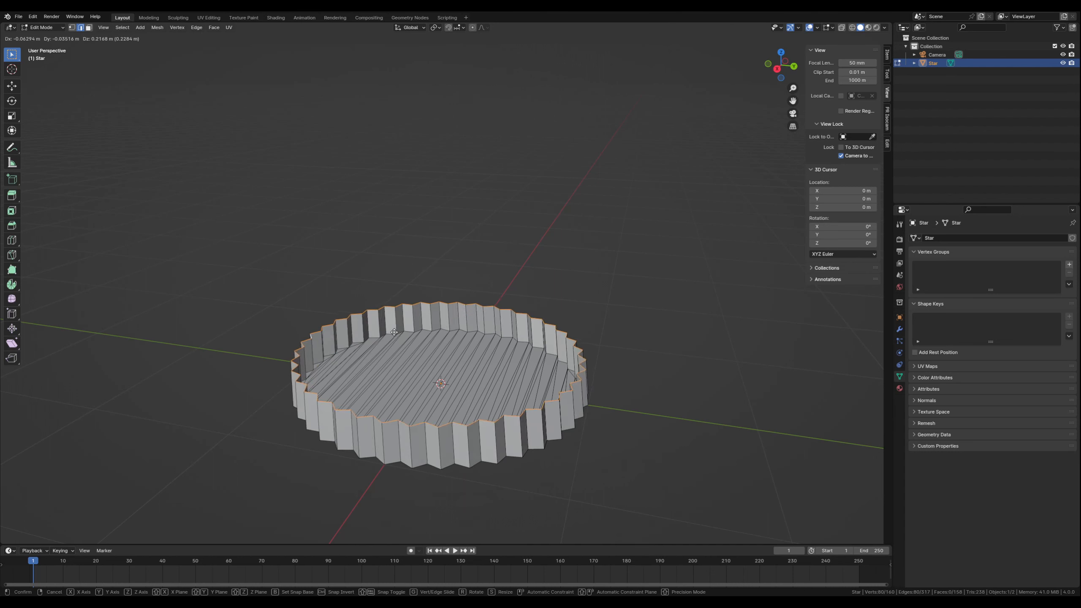
key("z")
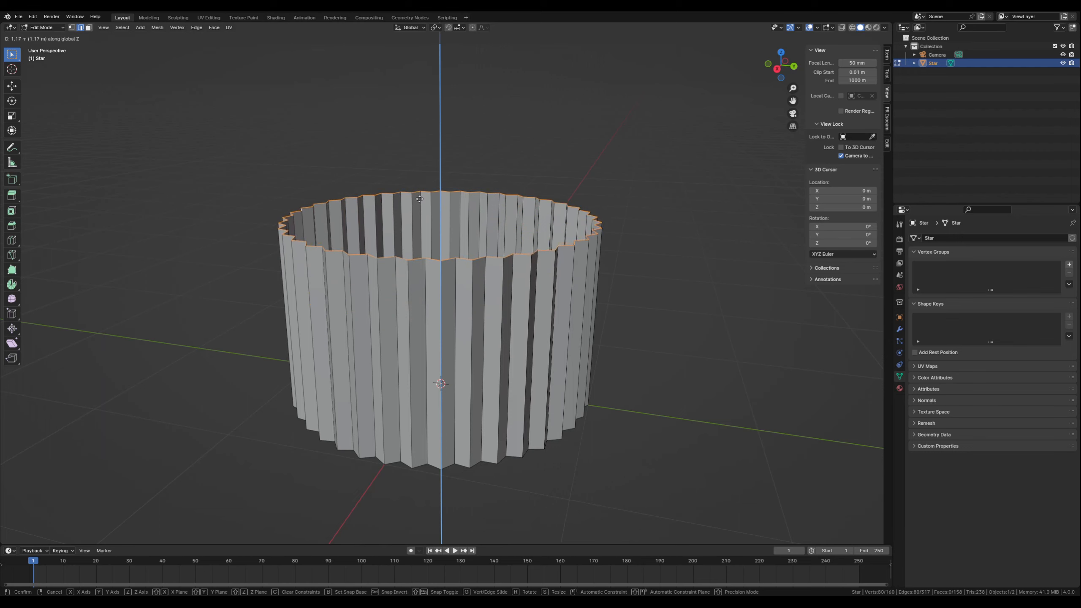
left_click(418, 198)
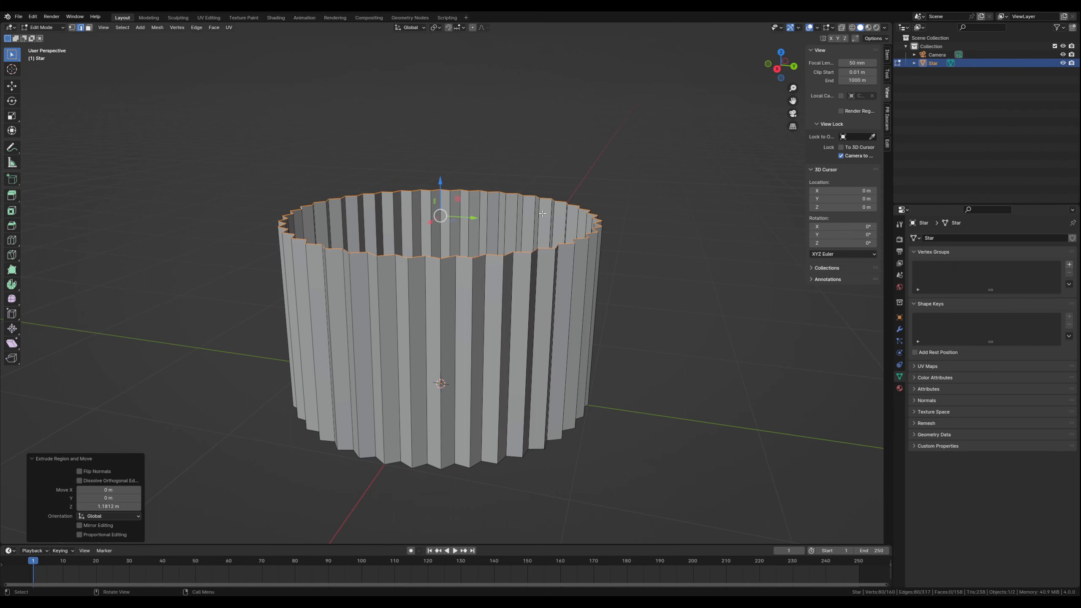
Scale the wrapper's selected top rim outward uniformly to about 1.196 so the pleated wall flares
middle_click_drag(410, 235, 411, 242)
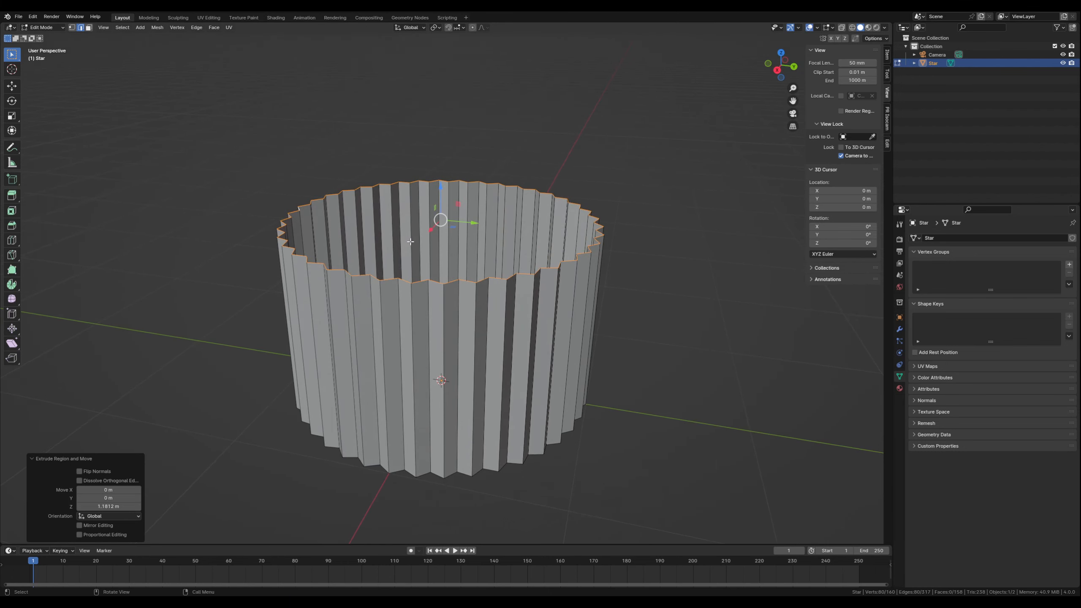
left_click(438, 28)
middle_click_drag(424, 141, 422, 148)
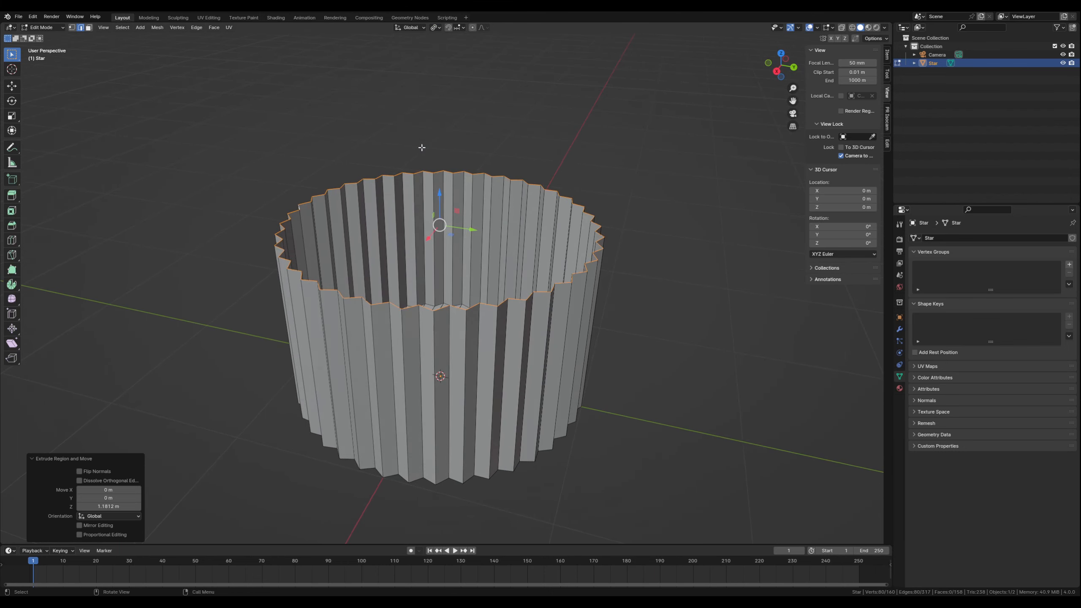
key("s")
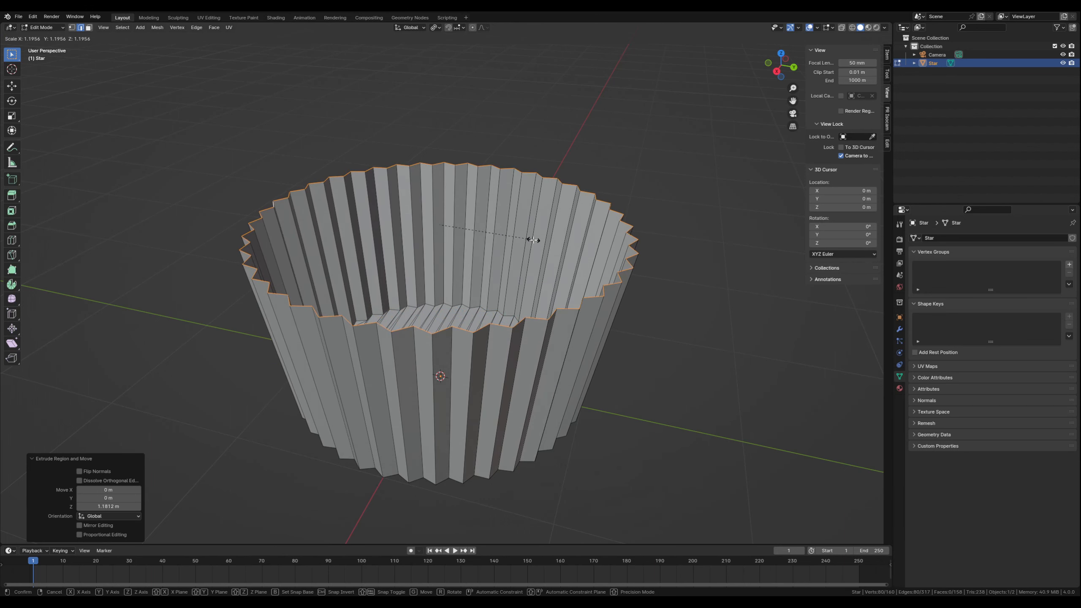
left_click(533, 239)
Add one edge loop near the wrapper's base, slid to a factor of about 0.737, and scale it inward to about 0.98
middle_click_drag(438, 238, 401, 286)
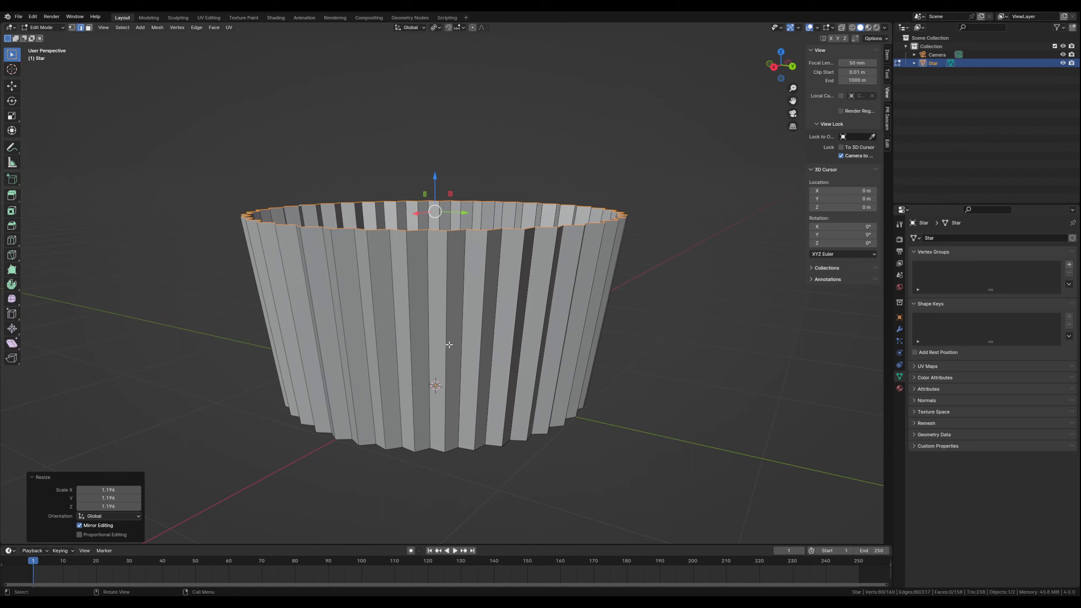
key("ctrl+r")
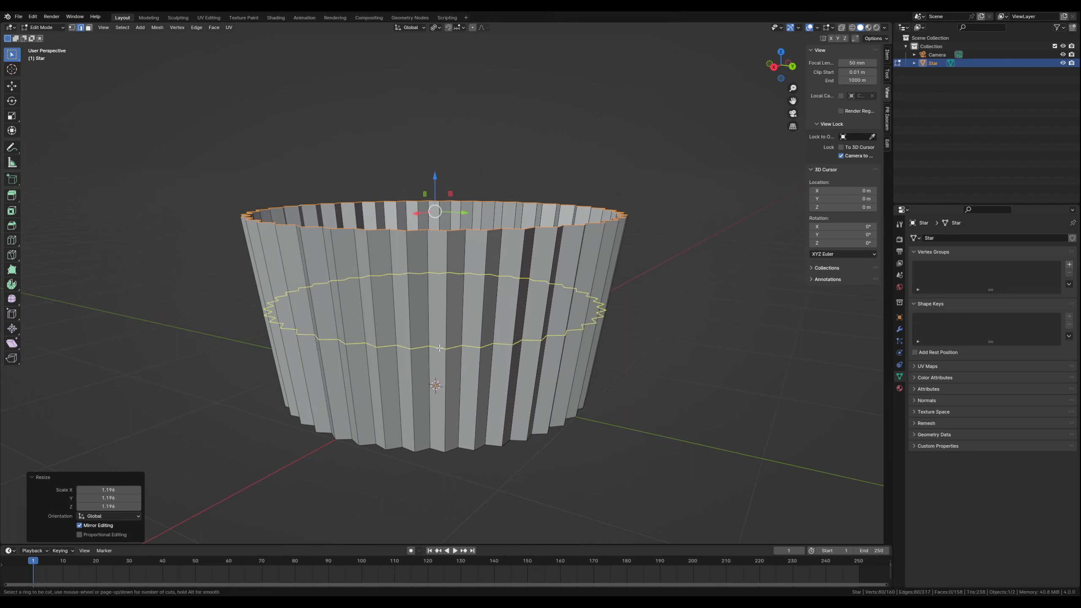
left_click(440, 348)
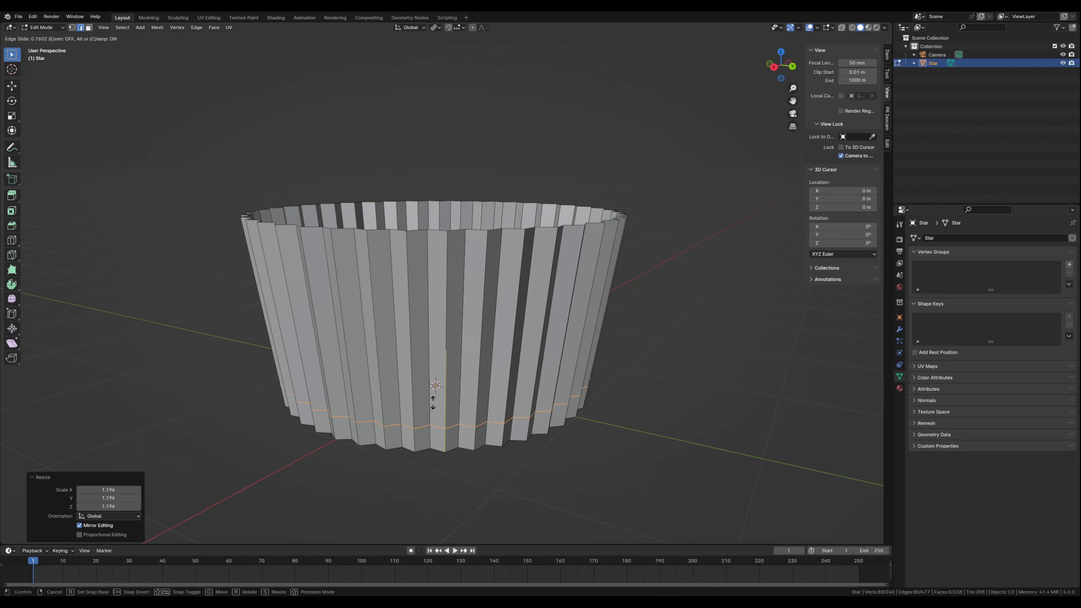
left_click(436, 401)
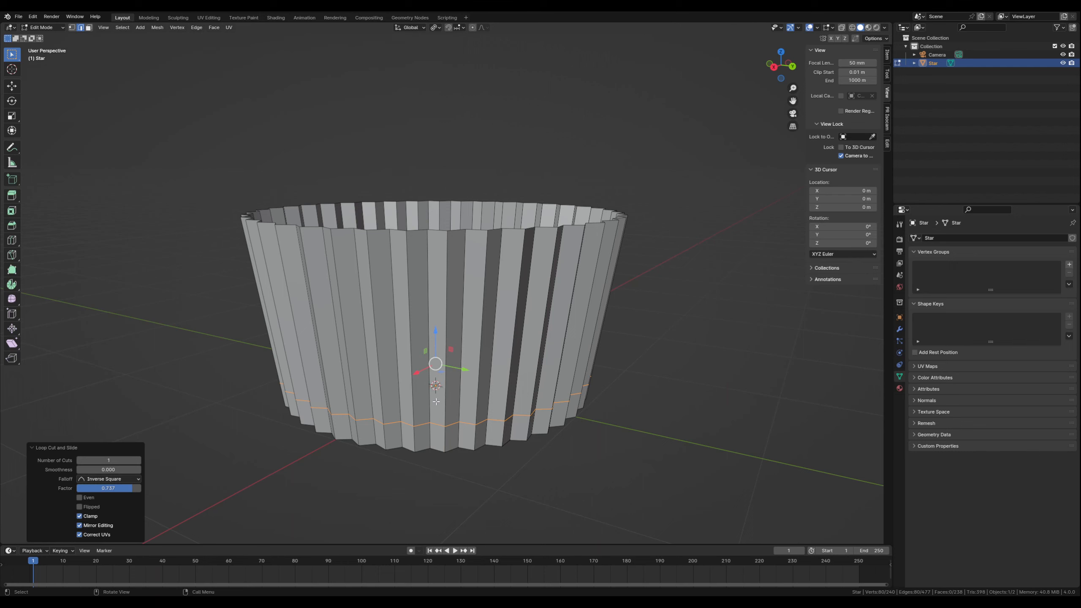
key("s")
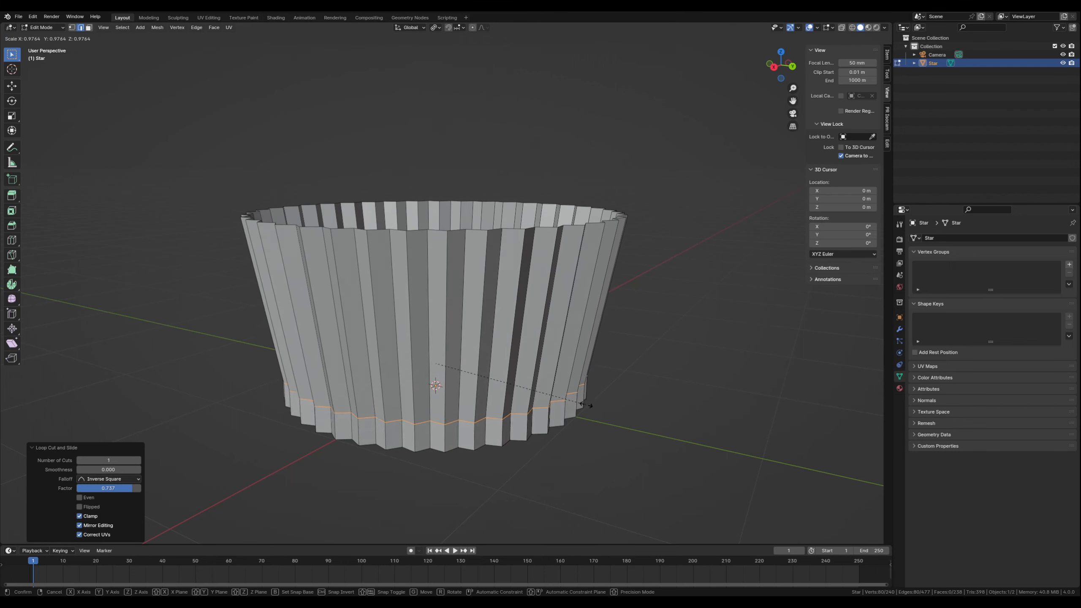
left_click(587, 405)
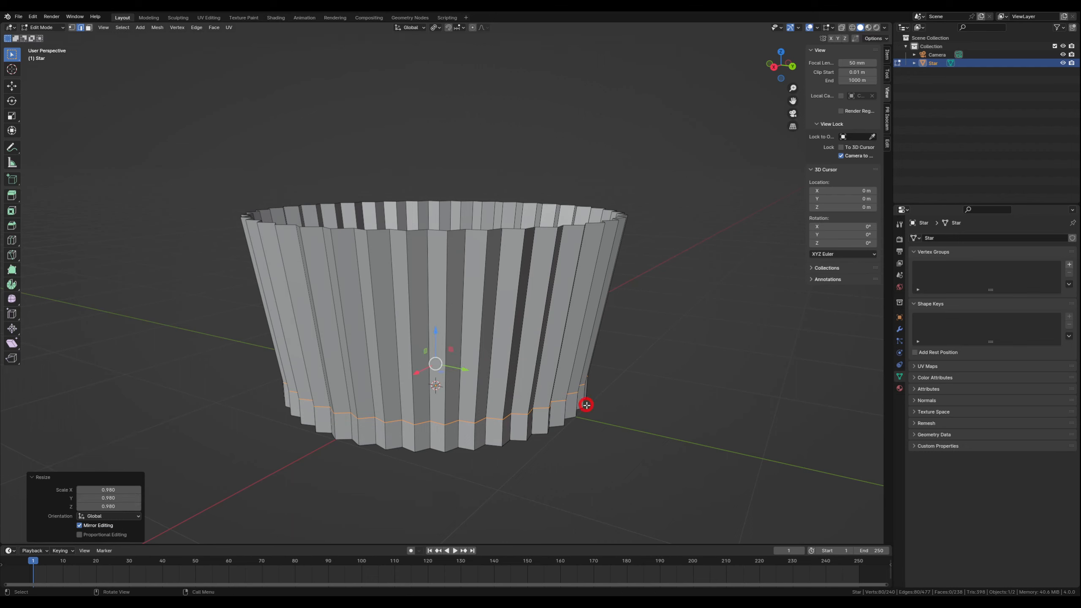
Add one edge loop just below the wrapper's rim, scale it inward to about 0.981, and return to Object Mode
key("ctrl+r")
left_click(553, 317)
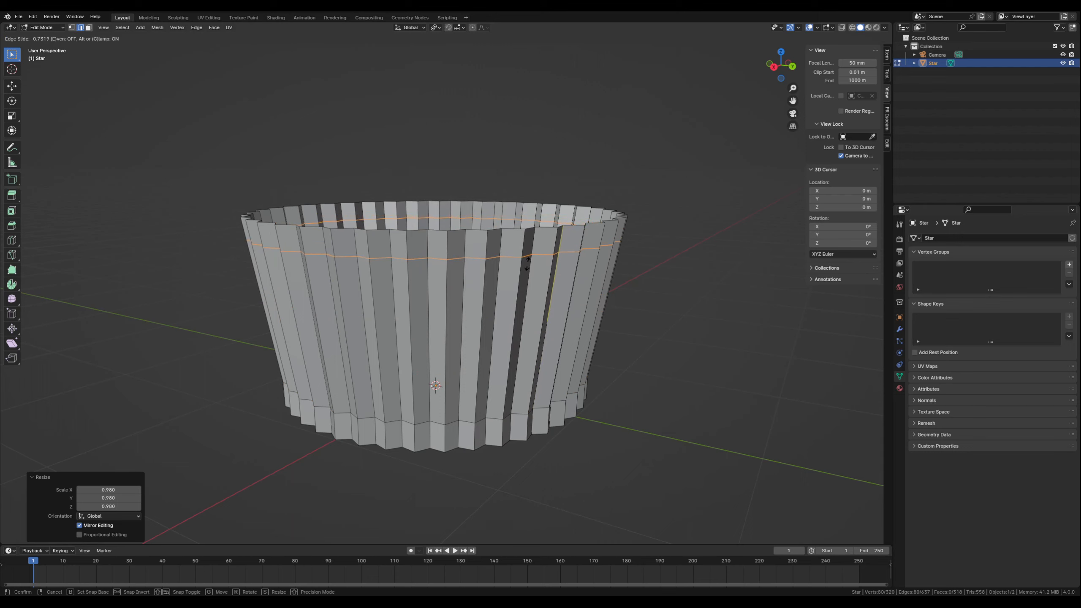
left_click(527, 266)
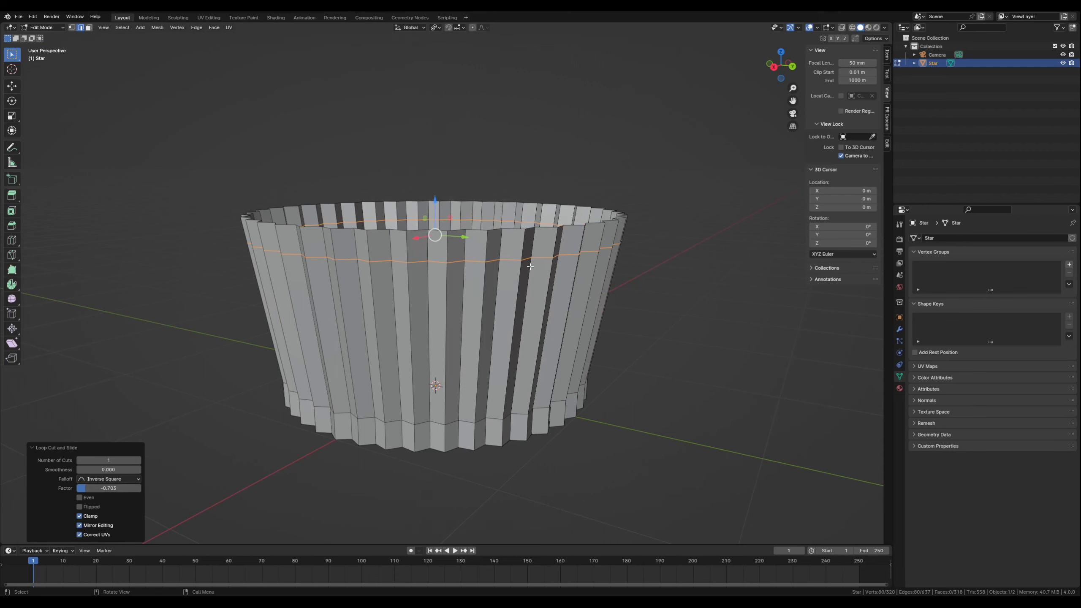
key("s")
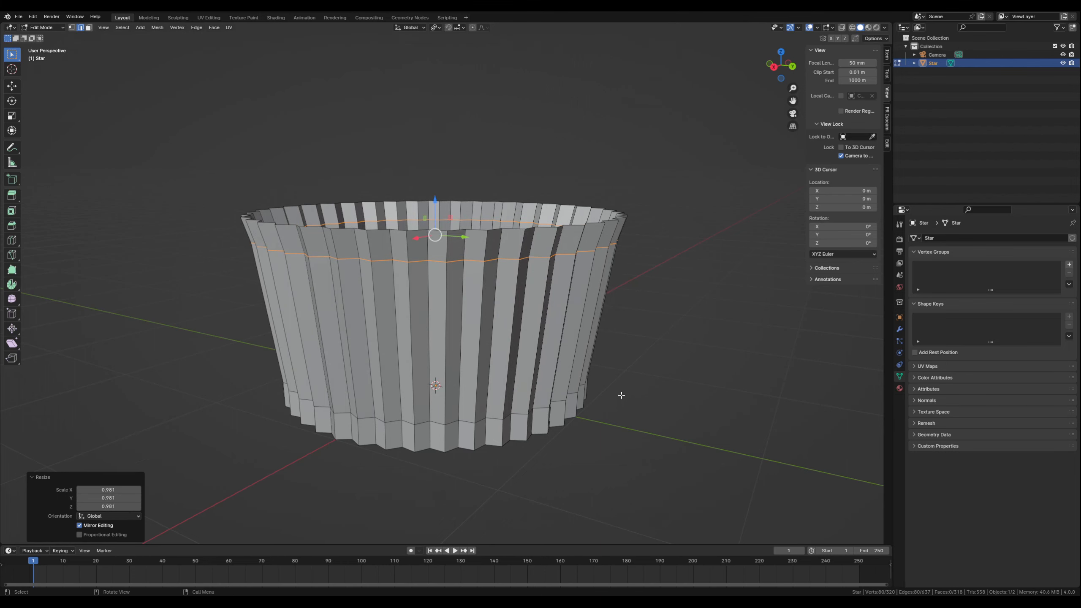
key("Tab")
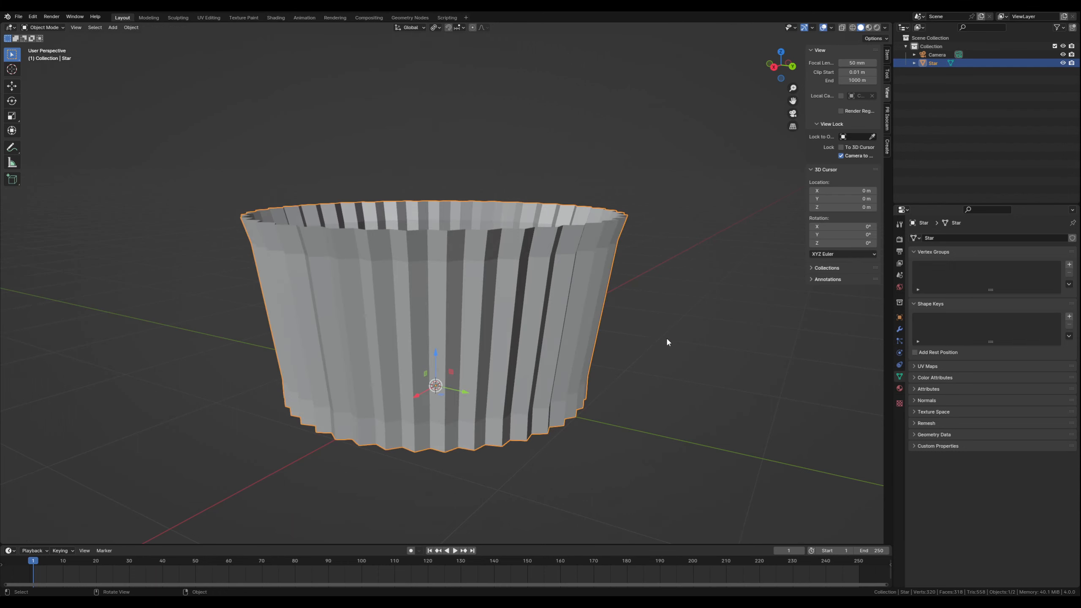
Add a Solidify modifier to the wrapper with a thickness of 0.02 m
middle_click_drag(665, 337, 671, 370)
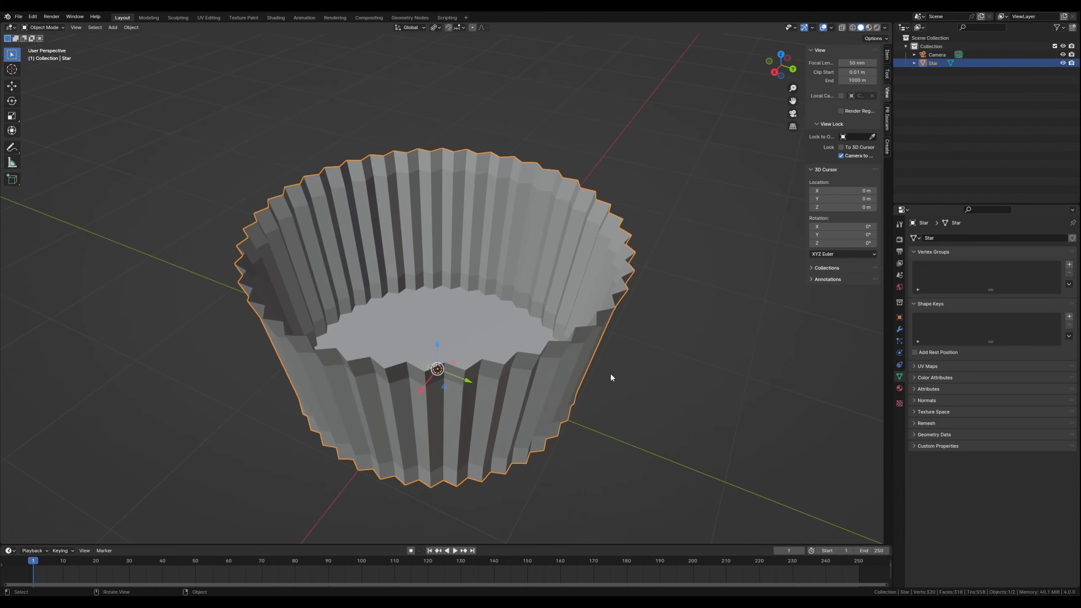
middle_click_drag(522, 379, 539, 368)
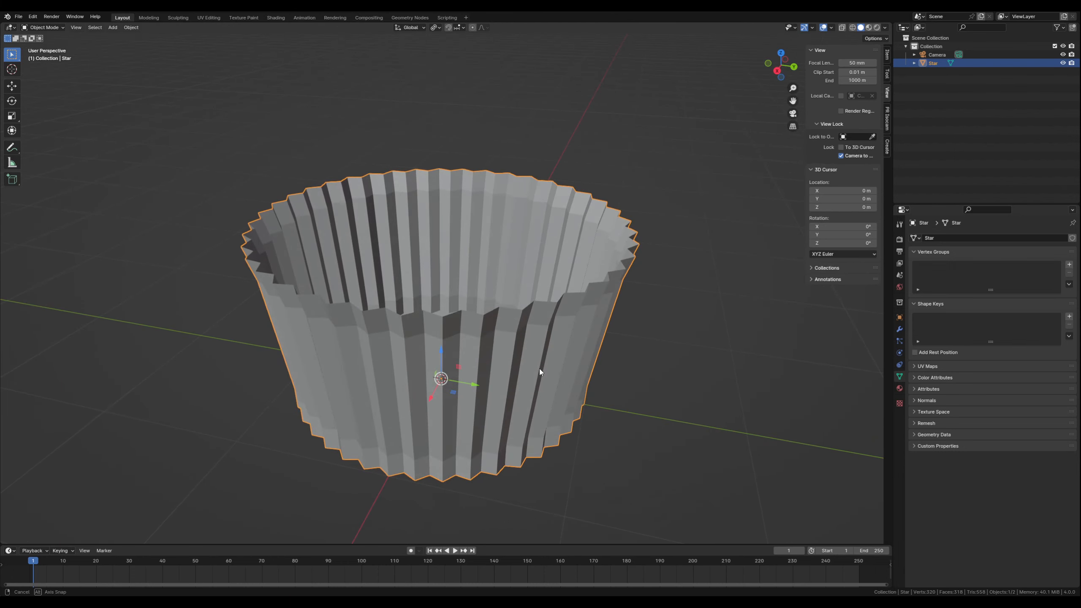
left_click(899, 329)
left_click(957, 237)
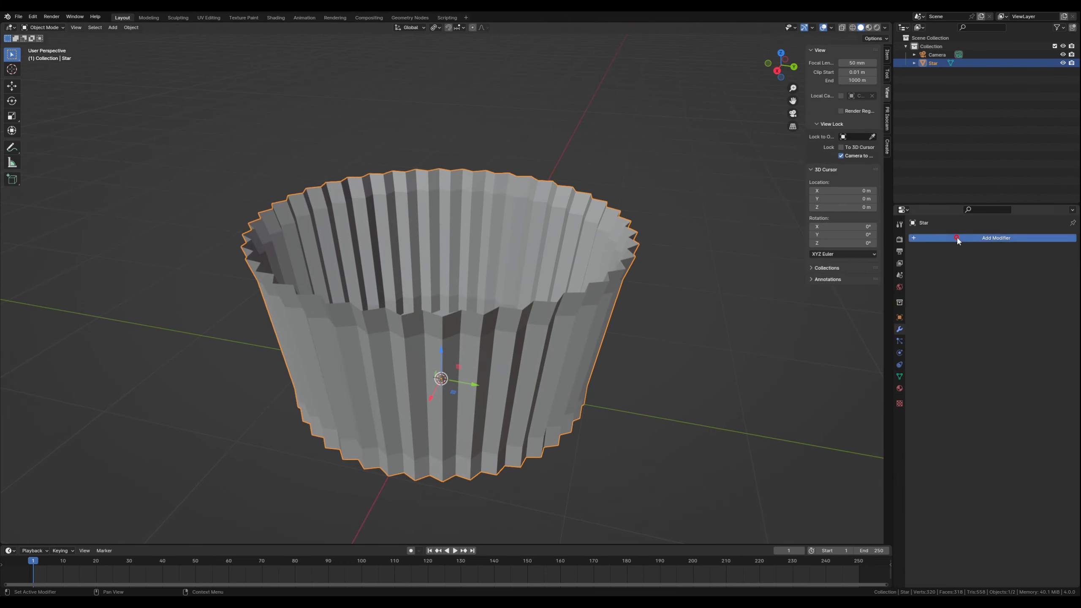
type("sold")
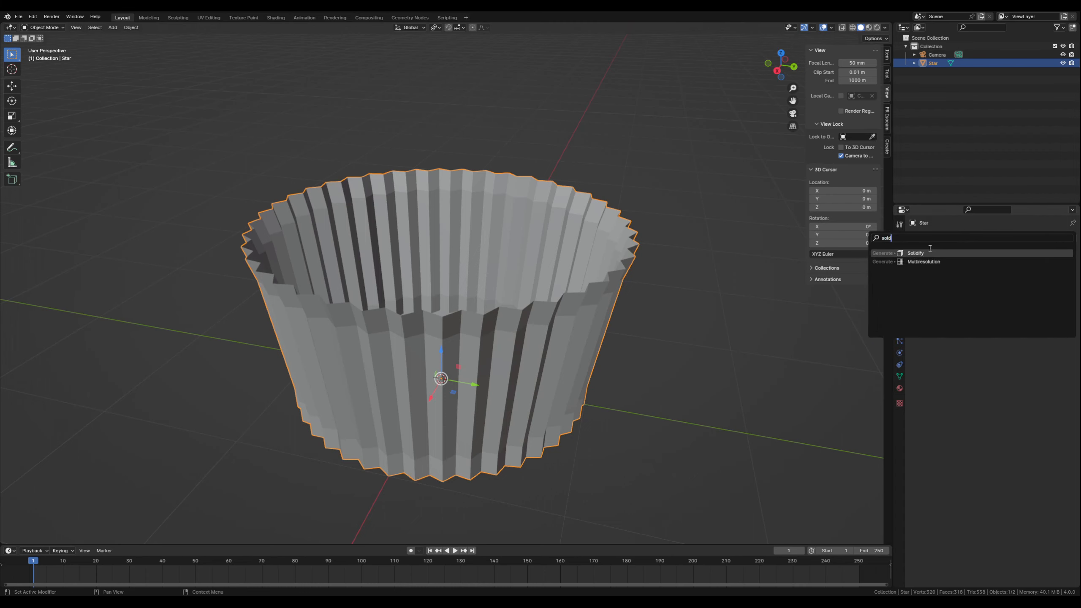
left_click(929, 253)
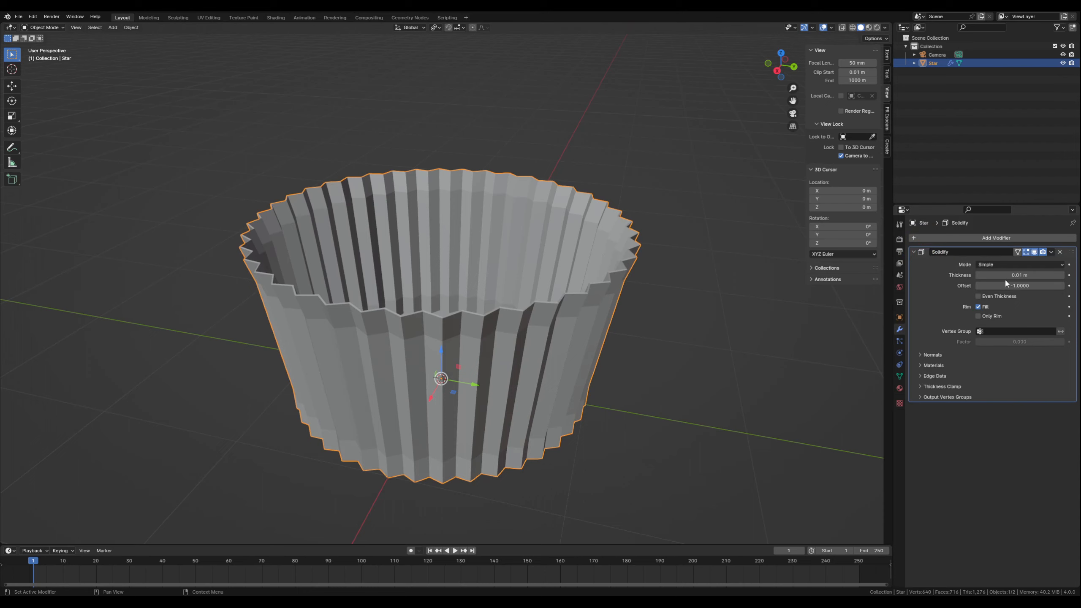
left_click(1043, 276)
type("0.02")
key("Return")
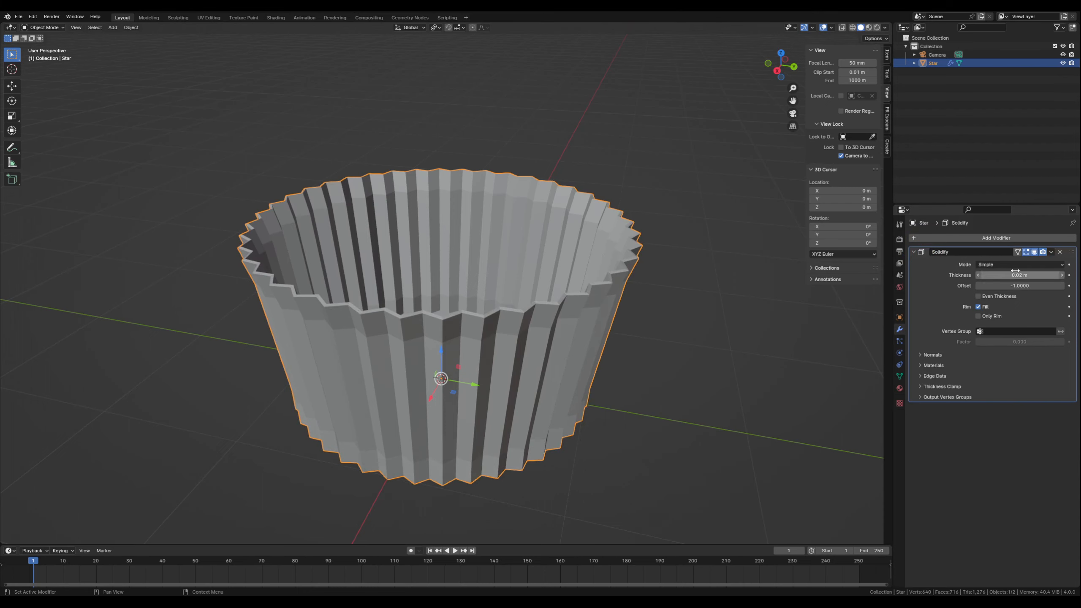
Add a Bevel modifier to the wrapper and set its amount to 0.01 m
left_click(949, 237)
type("bev")
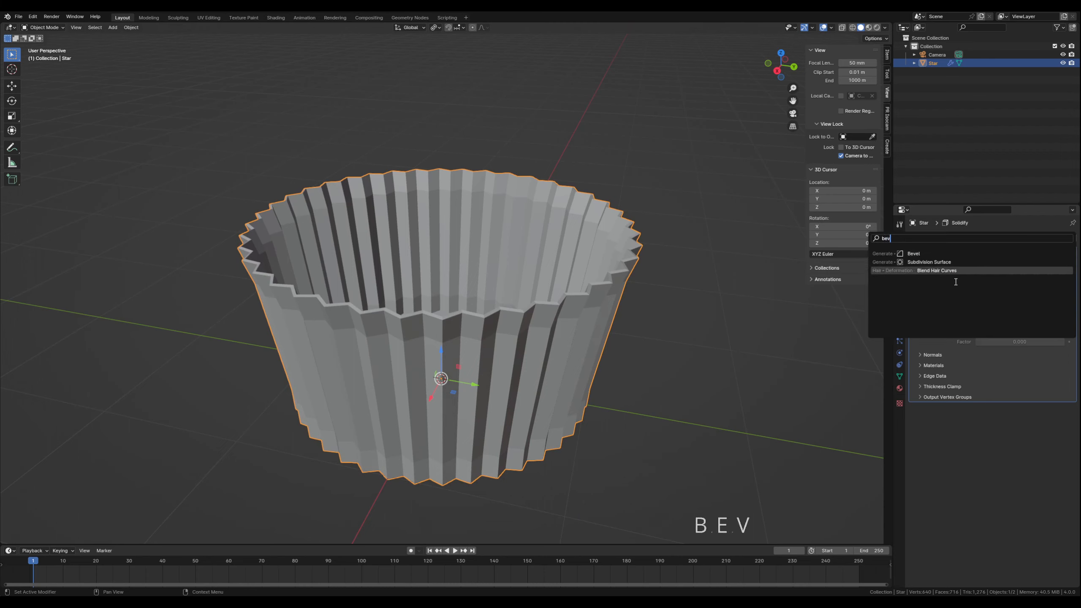
left_click(918, 253)
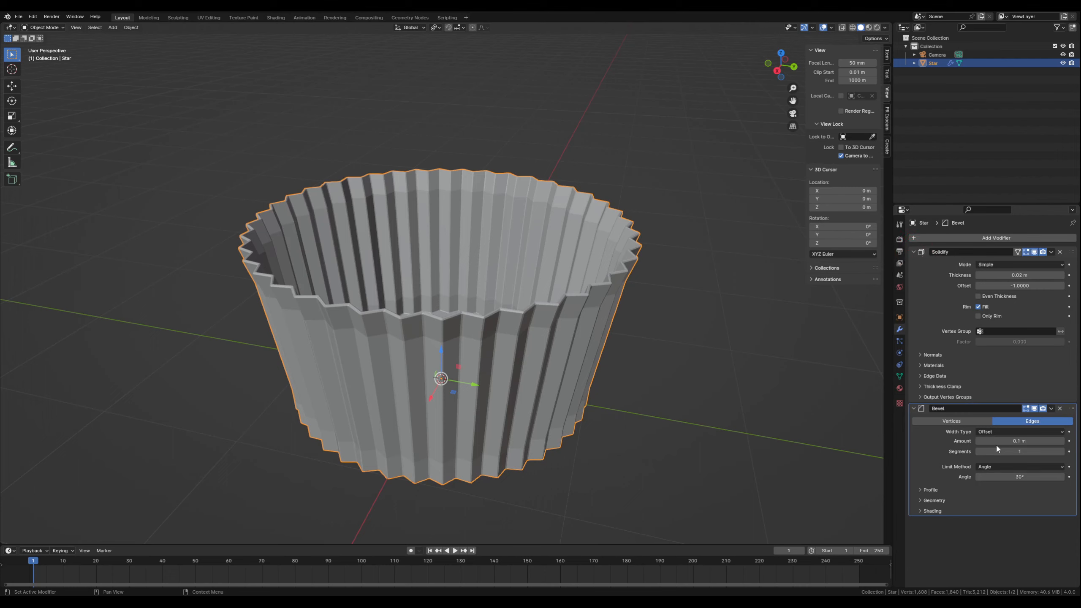
left_click_drag(1024, 440, 1006, 440)
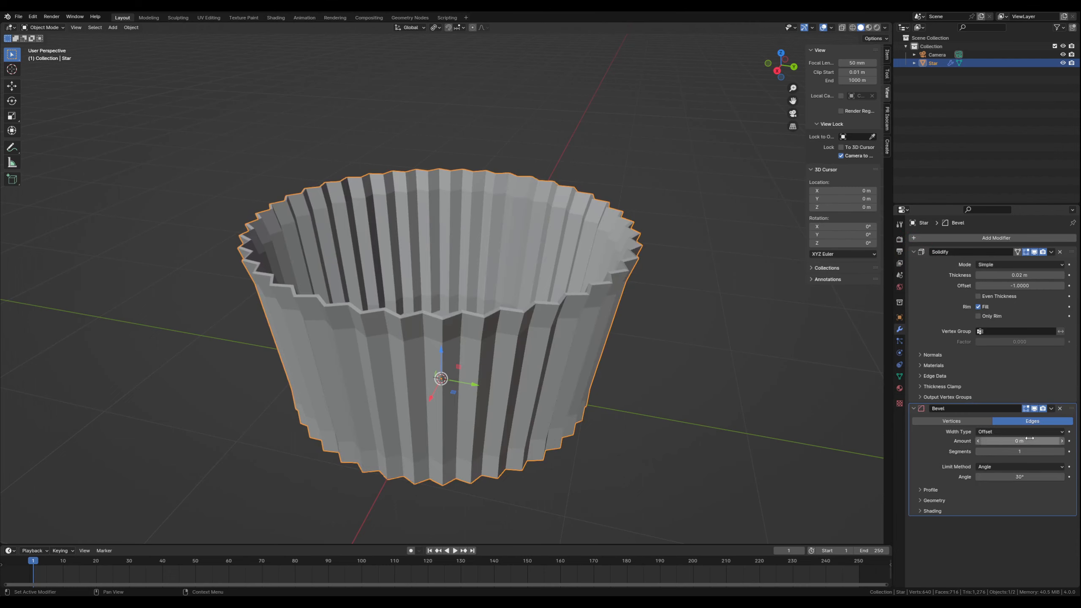
left_click(1062, 441)
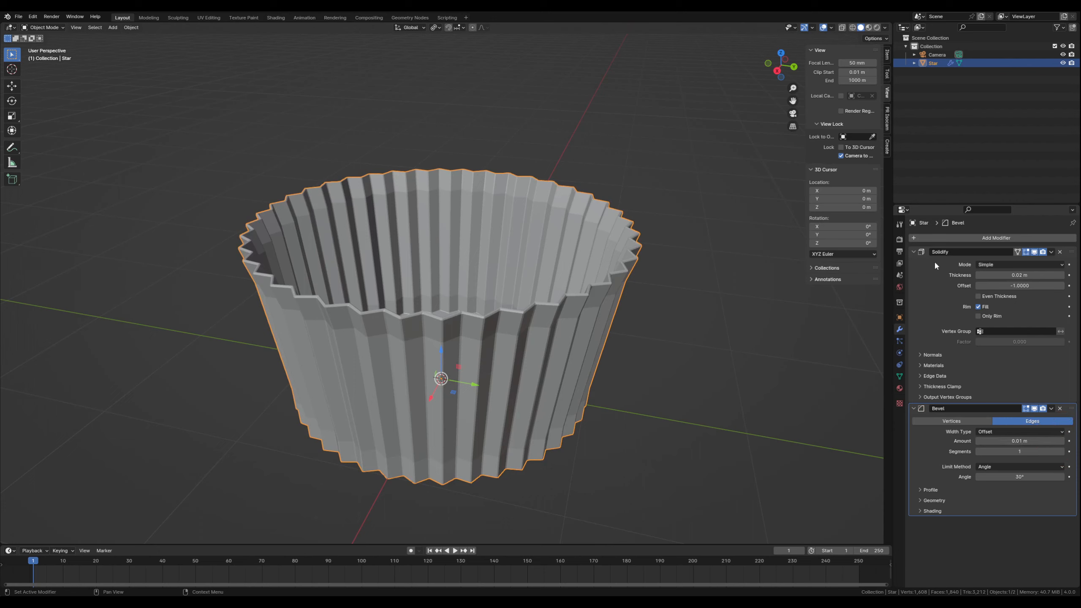
Add a Subdivision Surface modifier to the wrapper and set its viewport level to 2
left_click(949, 238)
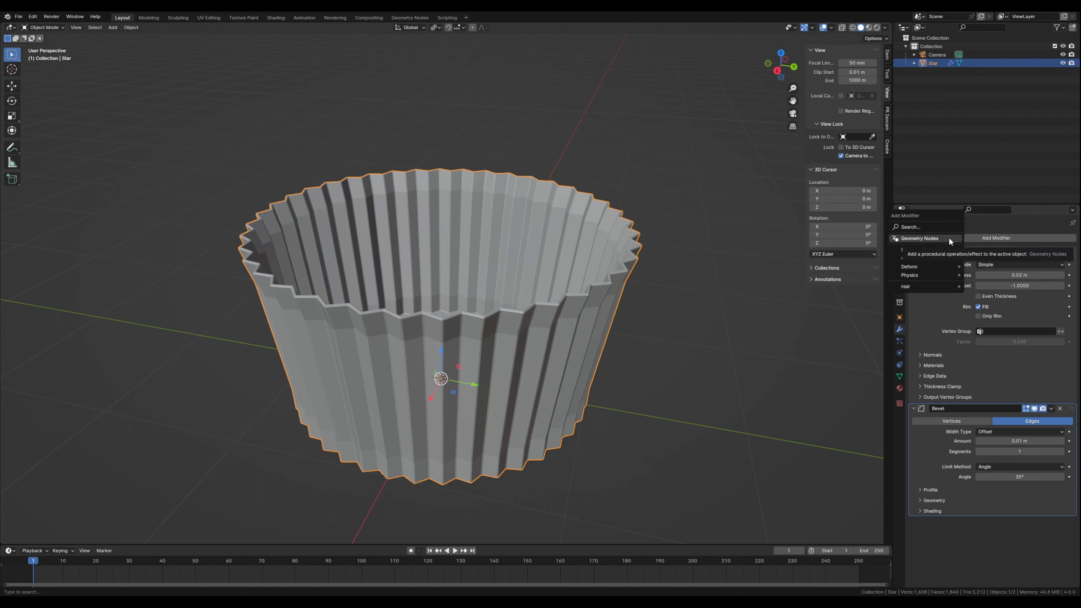
type("sub")
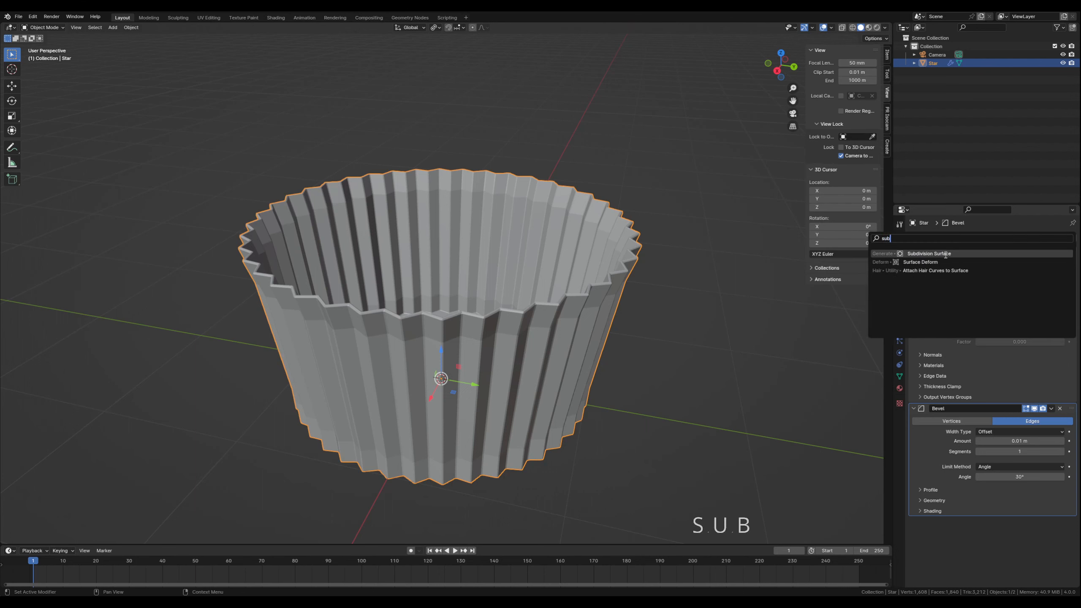
left_click(945, 254)
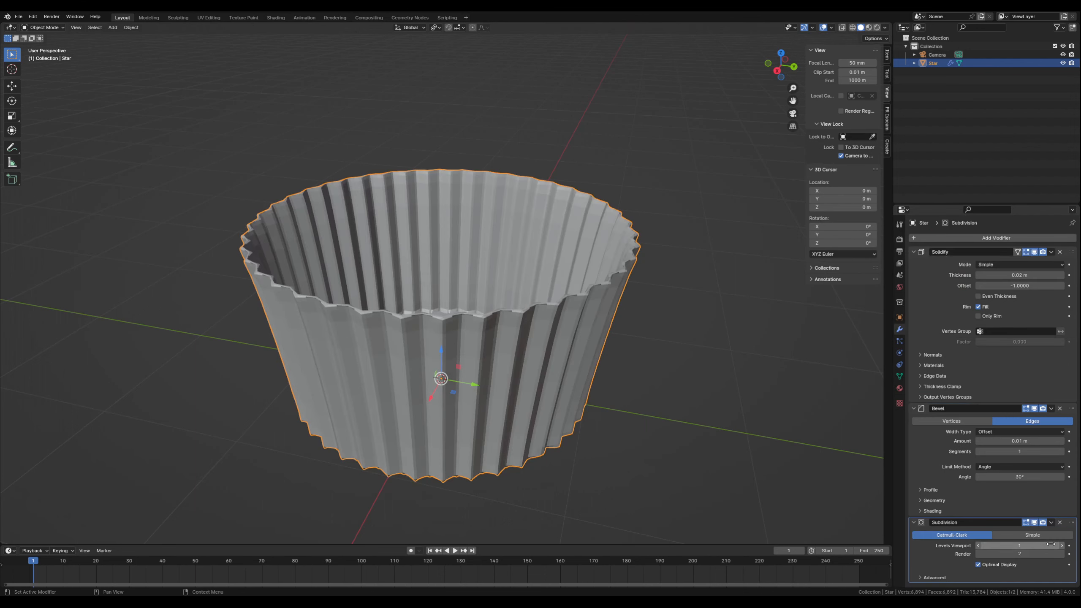
left_click(1063, 548)
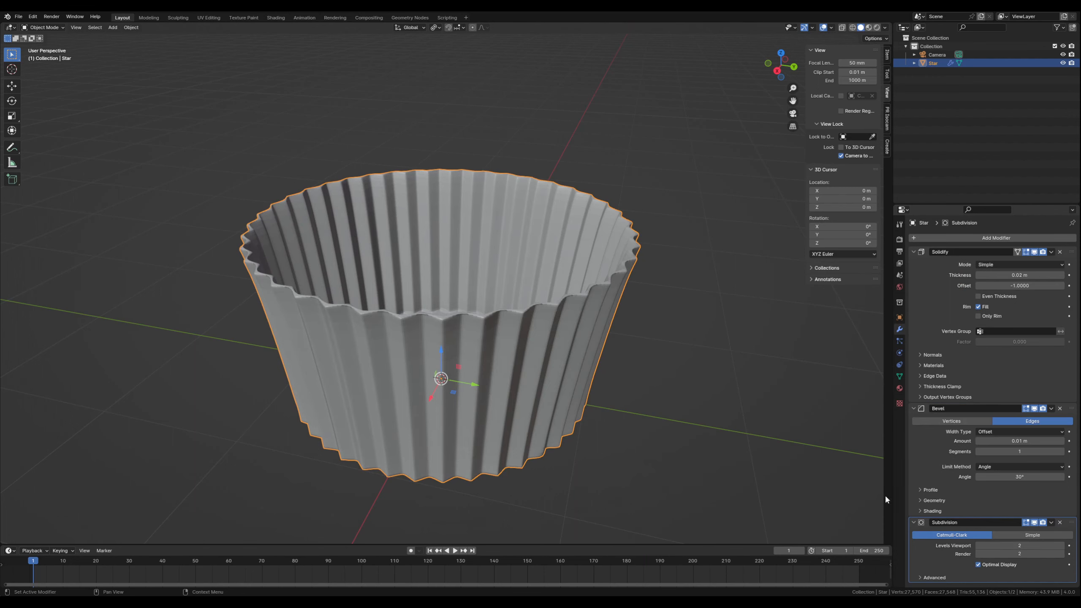
Switch the viewport to rendered shading and deselect the wrapper
middle_click_drag(656, 421, 658, 431)
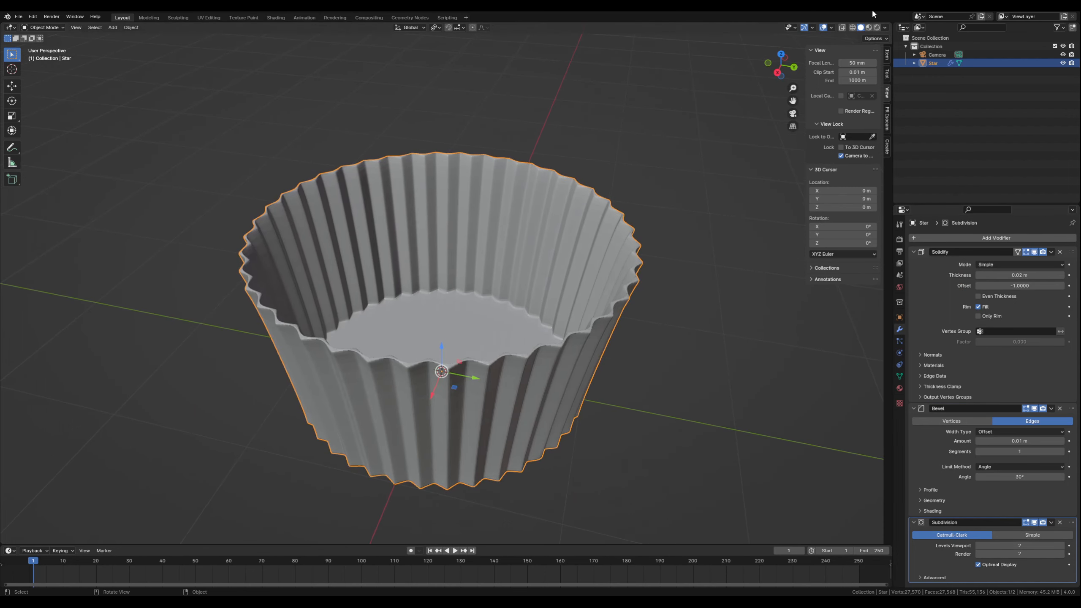
left_click(876, 28)
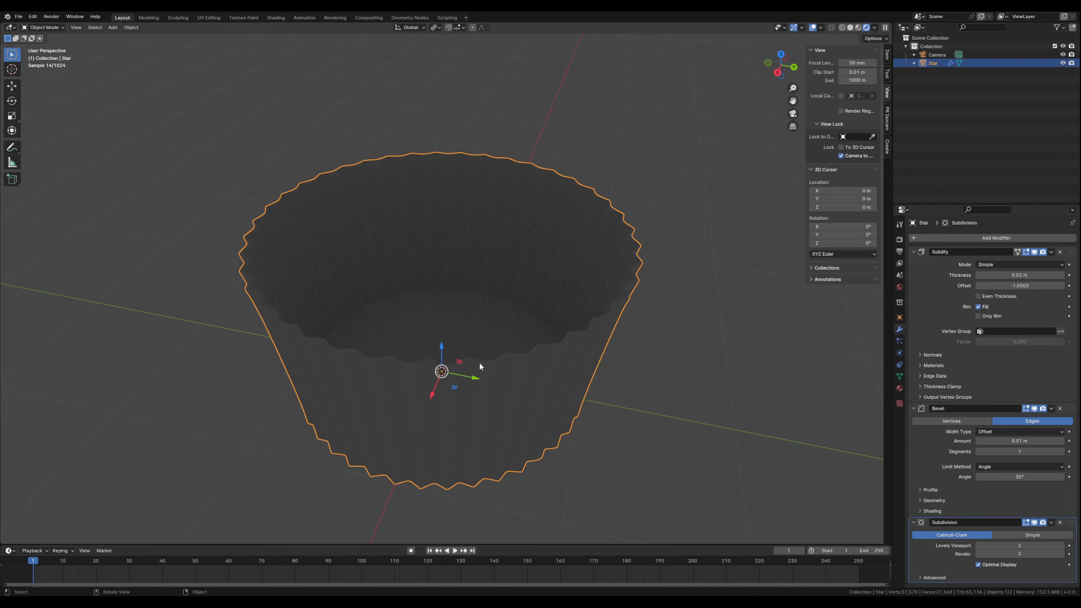
mouse_move(478, 361)
middle_mouse_down()
mouse_move(509, 387)
mouse_move(542, 387)
mouse_move(530, 378)
mouse_move(534, 401)
middle_mouse_up()
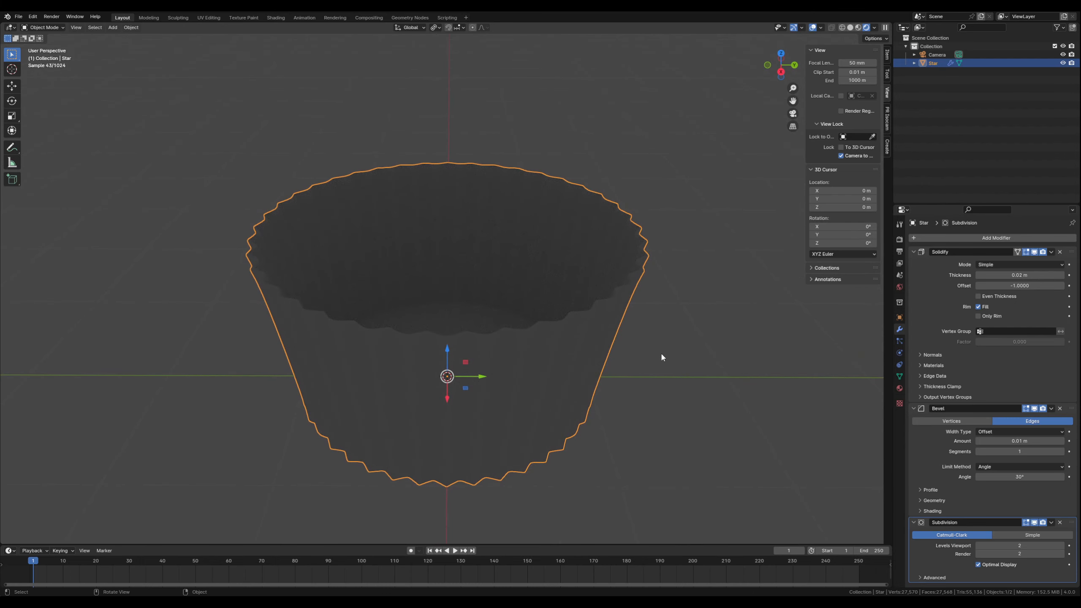
left_click(677, 342)
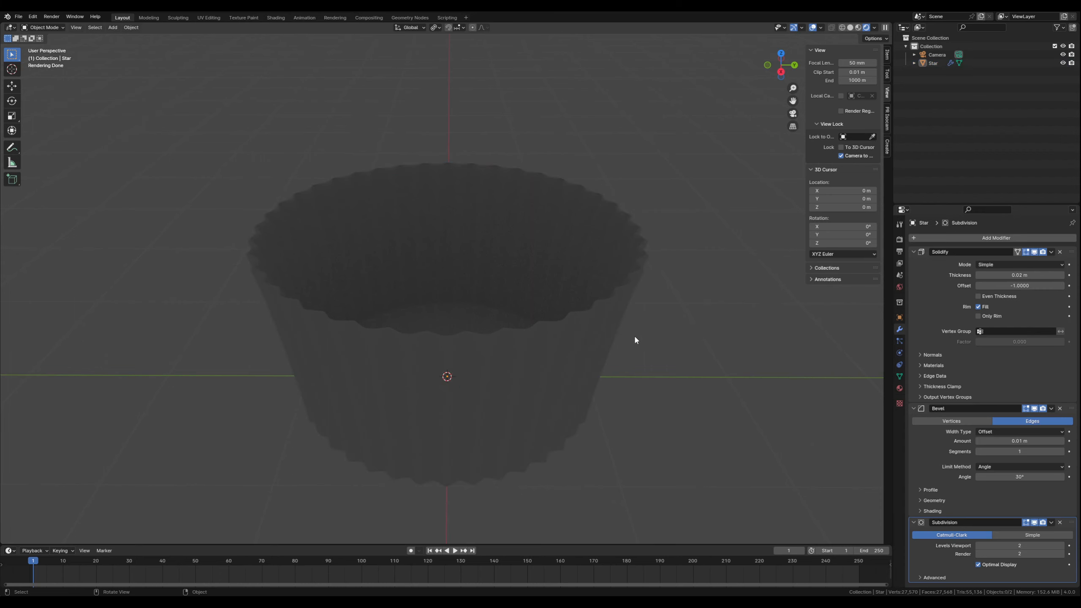
mouse_move(408, 372)
middle_mouse_down()
mouse_move(388, 355)
mouse_move(405, 358)
middle_mouse_up()
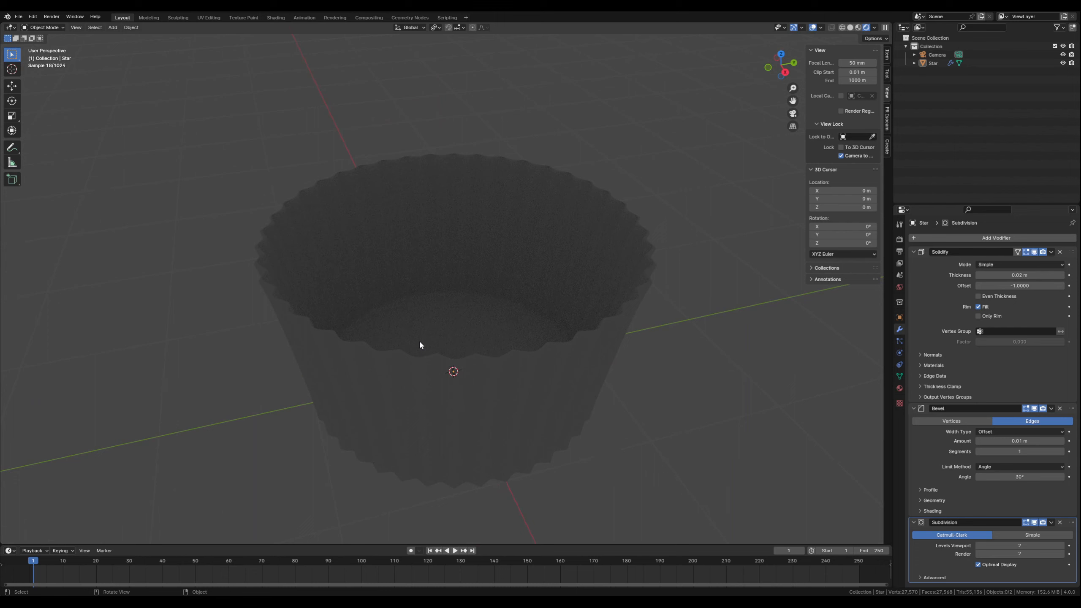
Add an area light at the origin and raise it about 2.17 m along Z above the wrapper
key("shift+a")
mouse_move(404, 436)
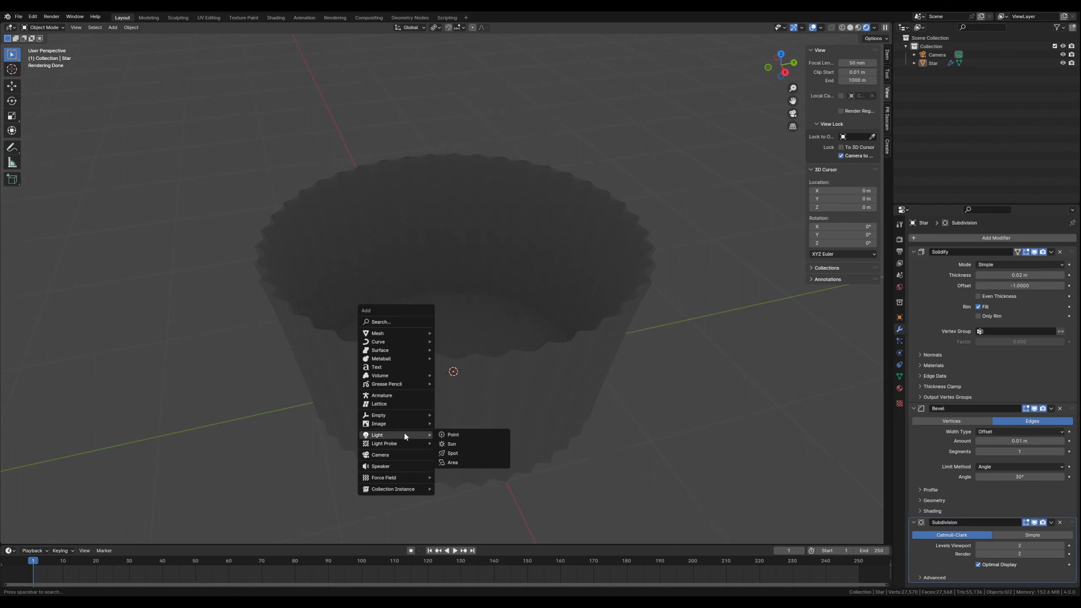
left_click(457, 462)
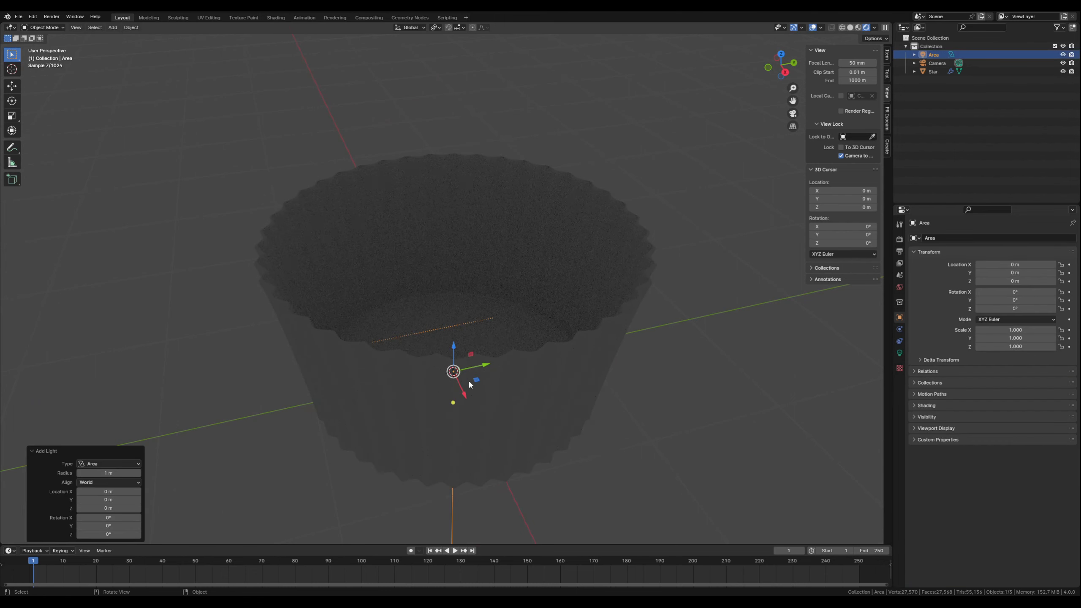
left_click_drag(455, 353, 466, 47)
scroll(520, 201, "down", 5)
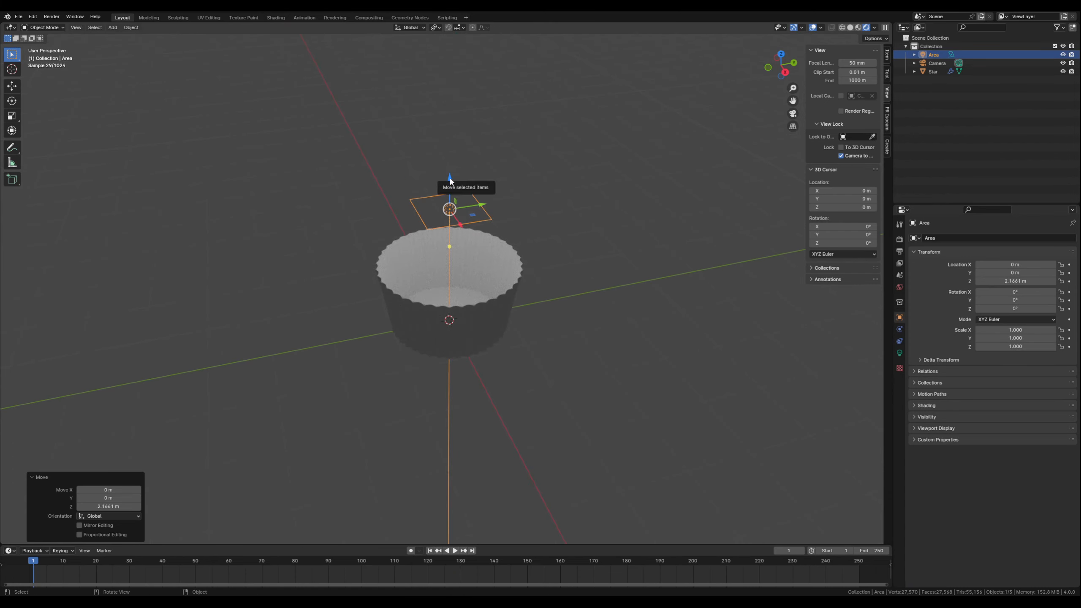
Move the area light away from the wrapper to about X 1.9 m, Y 1.65 m and Z 3.36 m
left_click_drag(450, 181, 607, 225)
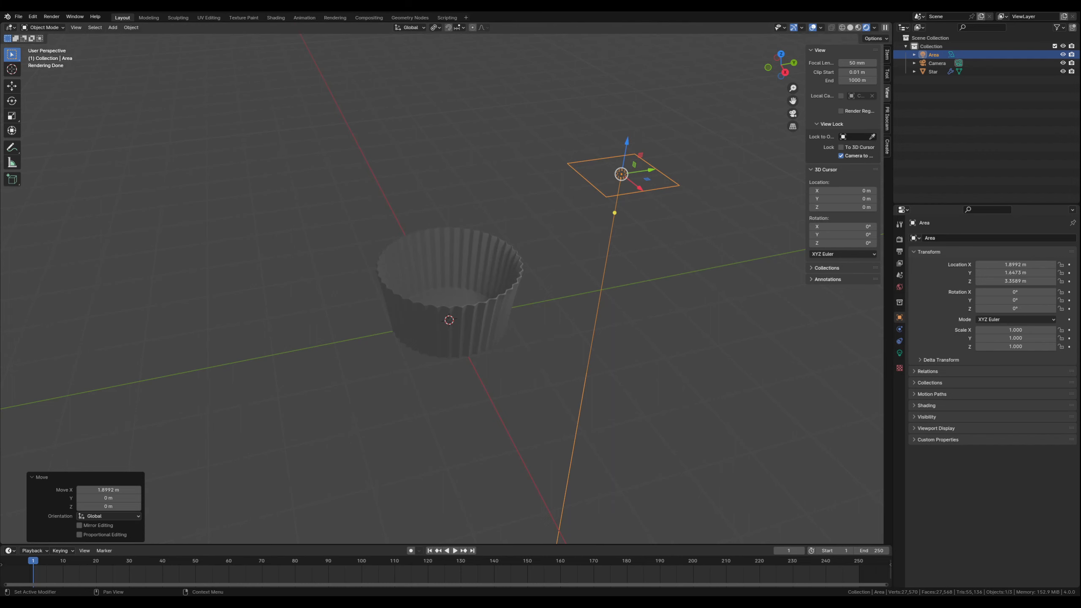
scroll(513, 346, "up", 4)
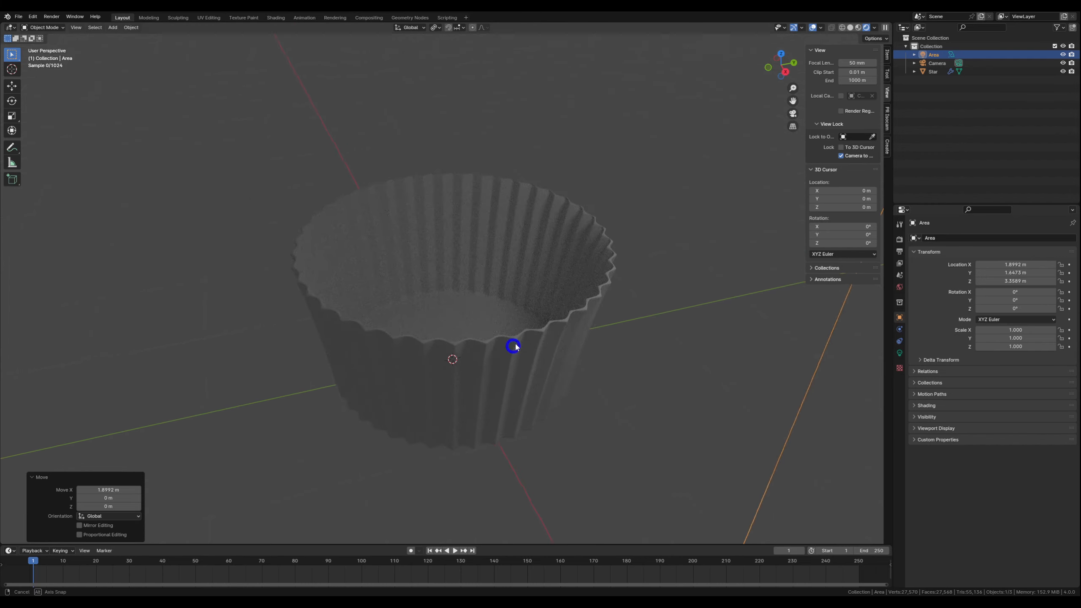
mouse_move(515, 343)
middle_mouse_down()
mouse_move(489, 334)
mouse_move(497, 321)
mouse_move(473, 327)
middle_mouse_up()
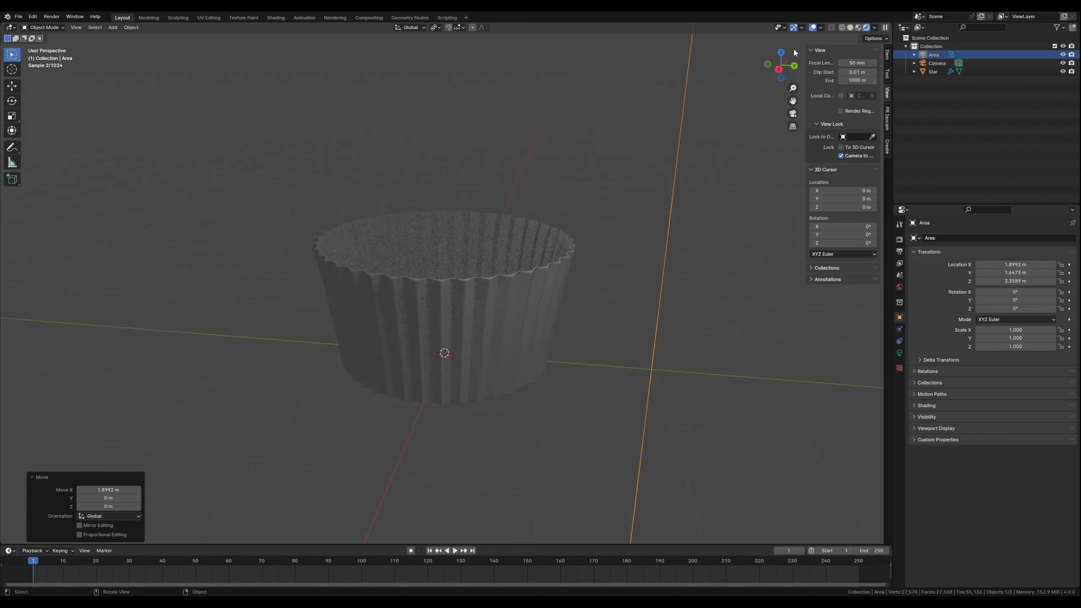
Switch the viewport back to solid shading and leave every object deselected
left_click(850, 28)
middle_click_drag(493, 257, 370, 360)
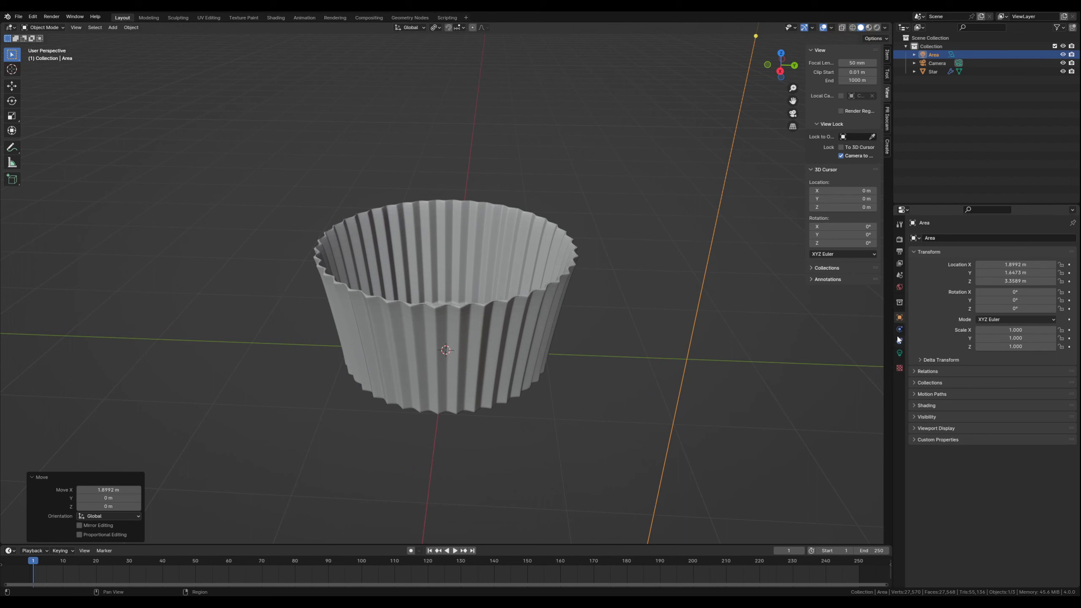
left_click(503, 326)
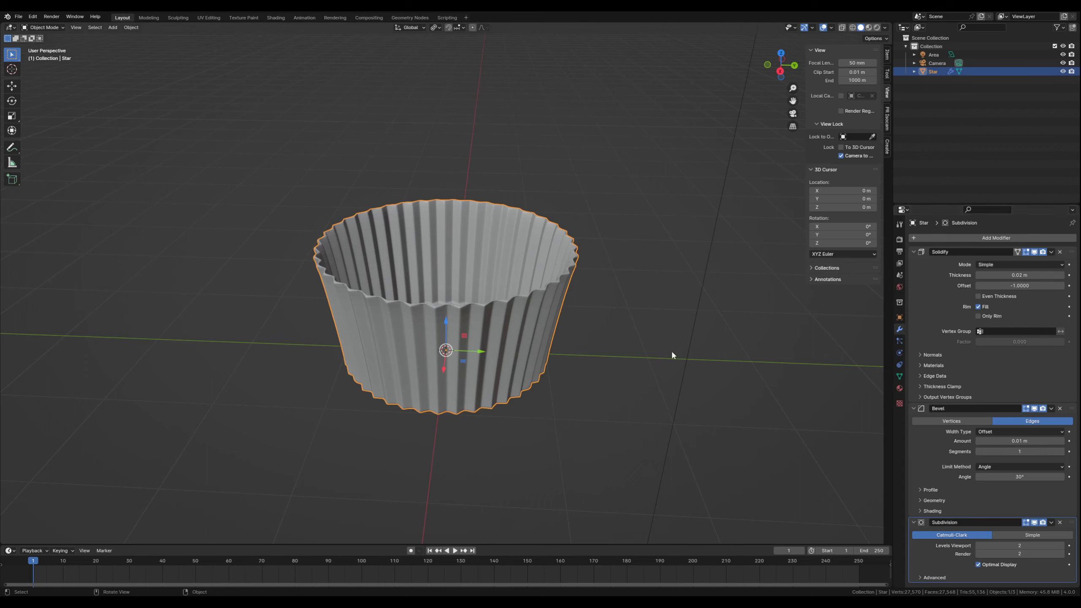
left_click(582, 381)
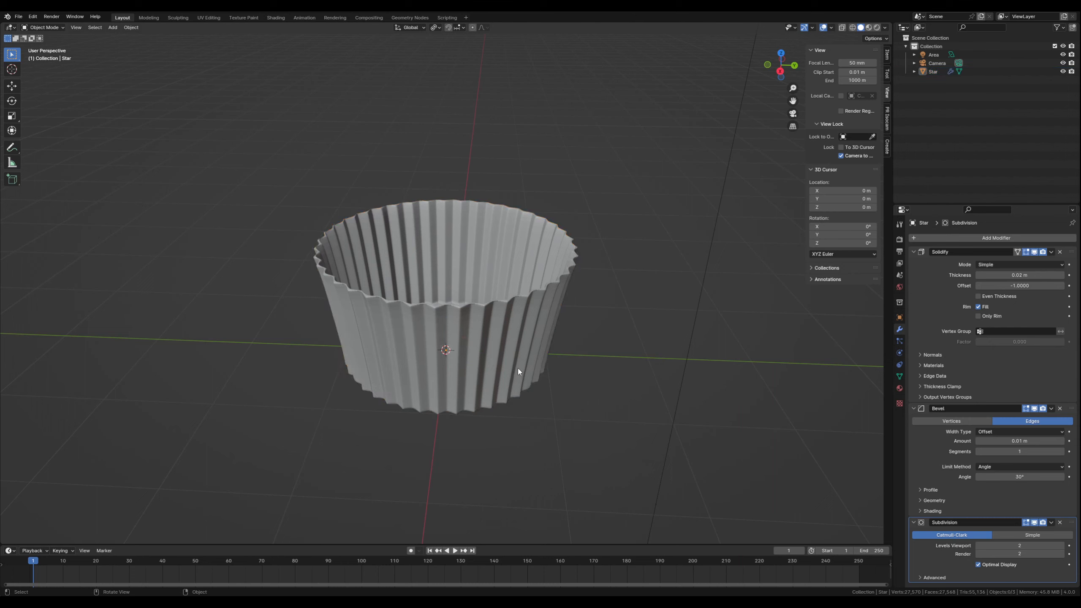
Add a UV sphere at the origin and raise it about 0.97 m along Z into the wrapper's opening
key("shift+a")
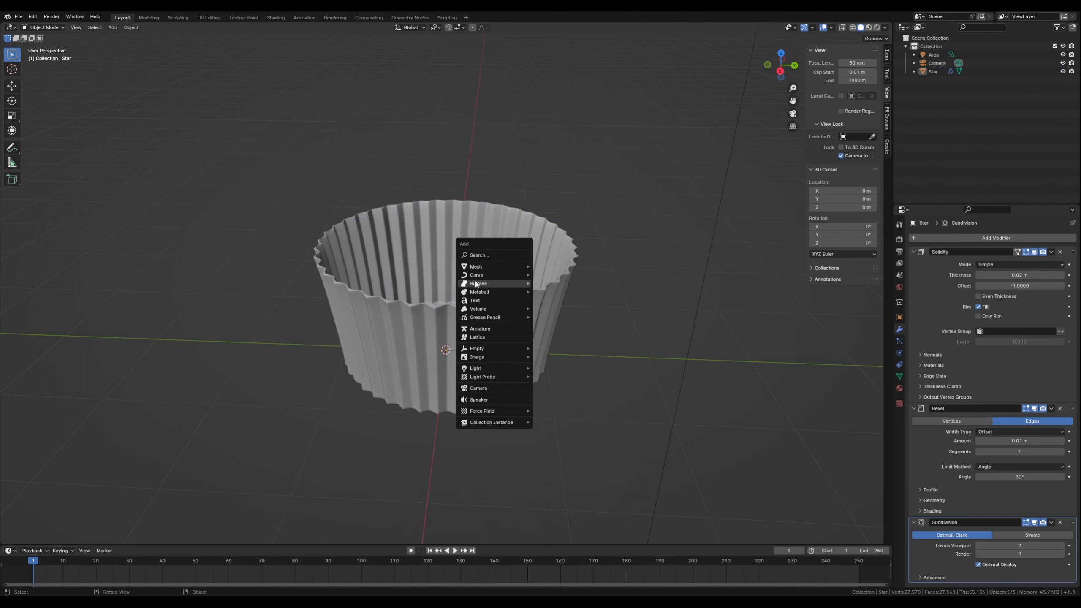
mouse_move(473, 270)
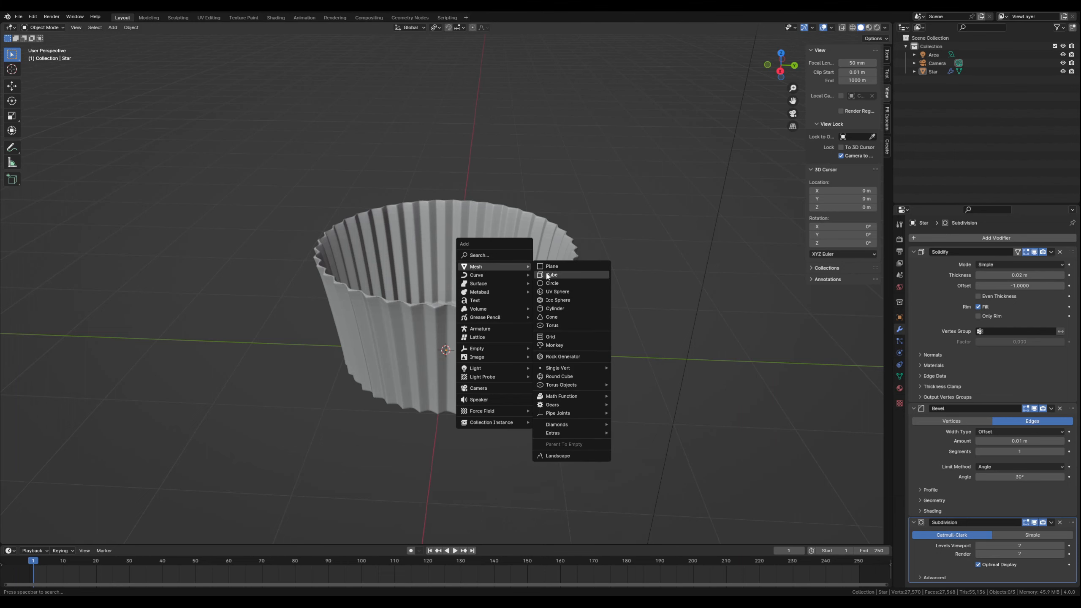
left_click(562, 293)
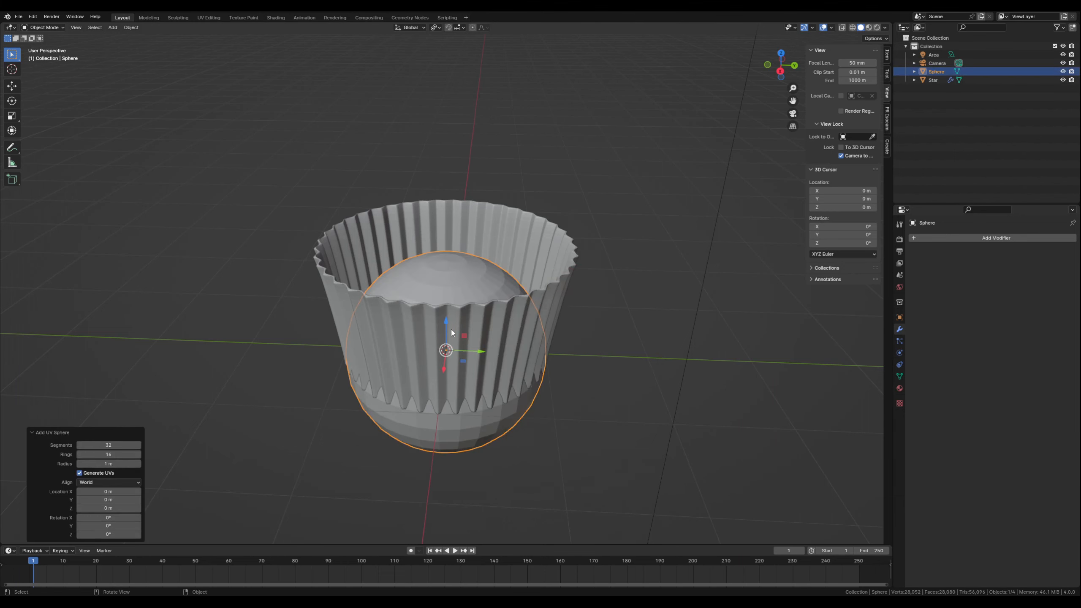
left_click_drag(447, 324, 433, 233)
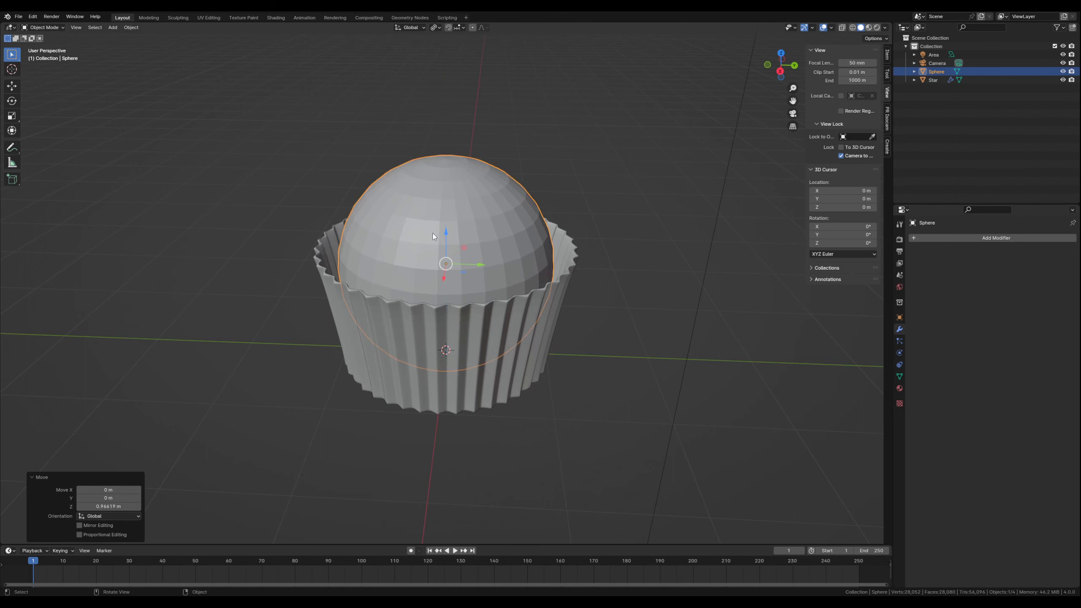
Enter Edit Mode on the sphere with face selection and select a single face in the second ring from the top
key("KP_Home")
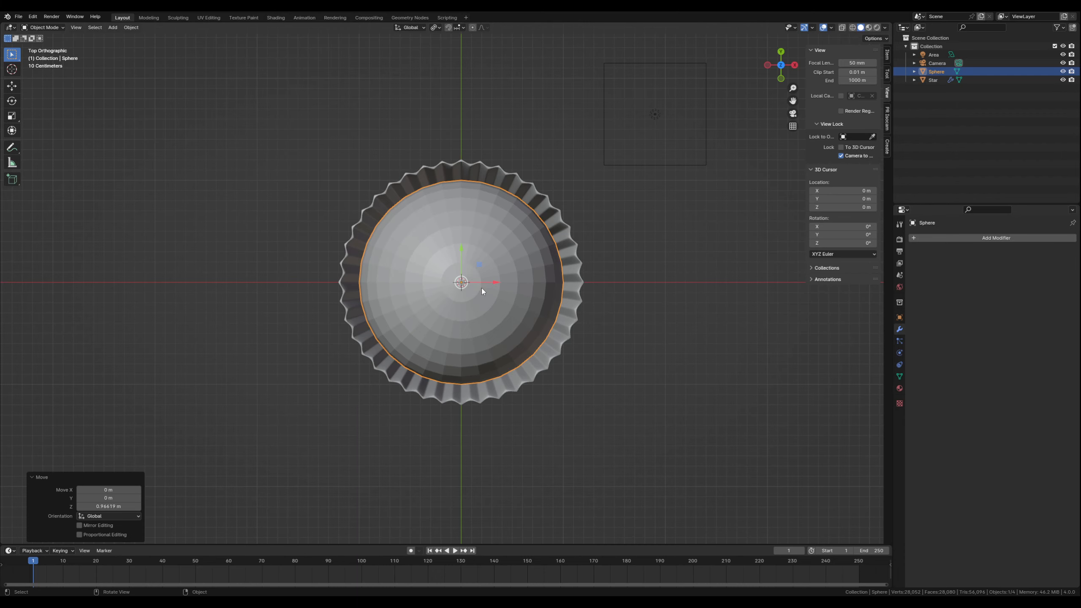
mouse_move(446, 252)
middle_mouse_down()
mouse_move(477, 246)
mouse_move(477, 187)
mouse_move(450, 232)
middle_mouse_up()
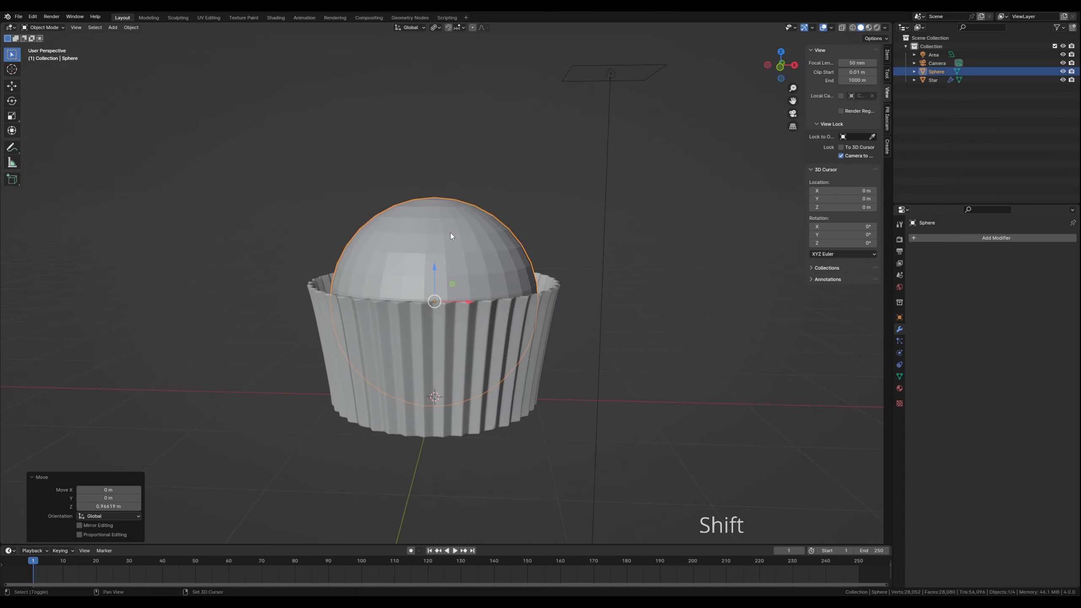
scroll(447, 272, "up", 2)
middle_click_drag(449, 272, 450, 277, "shift")
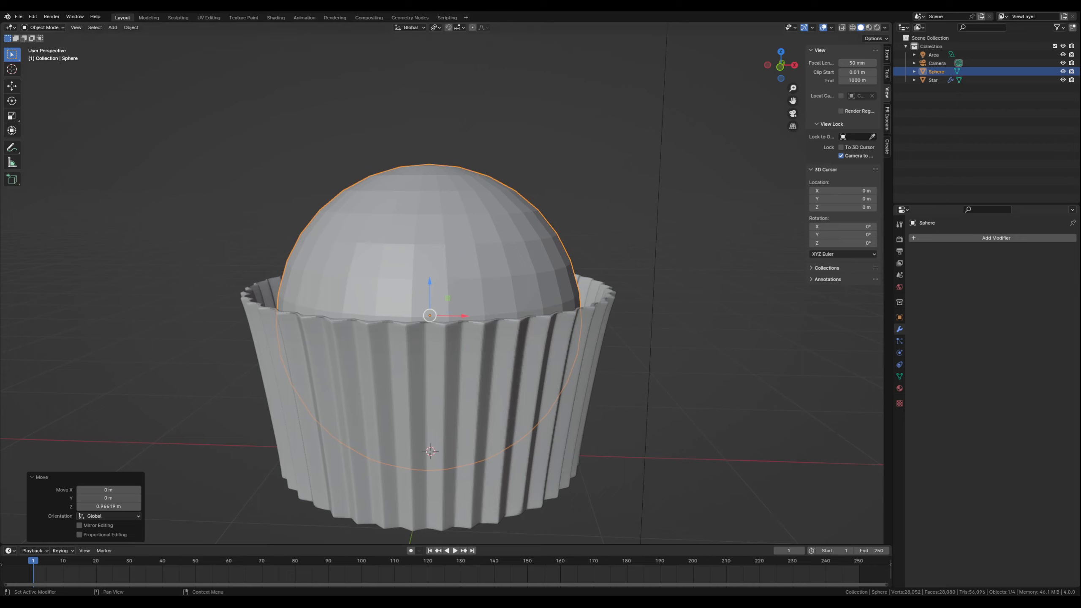
middle_click_drag(549, 399, 523, 401)
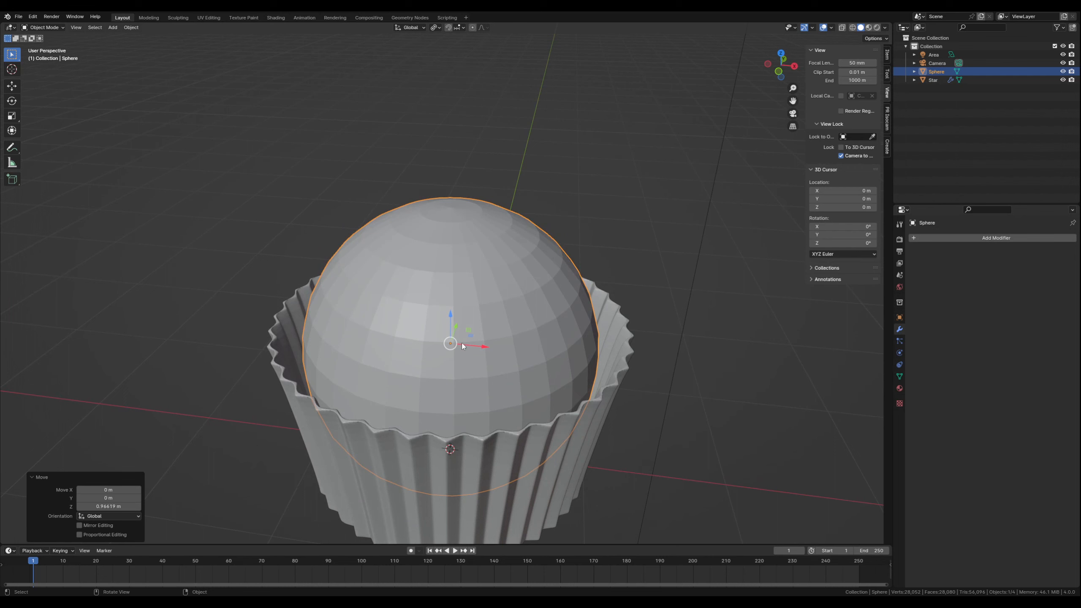
key("Tab")
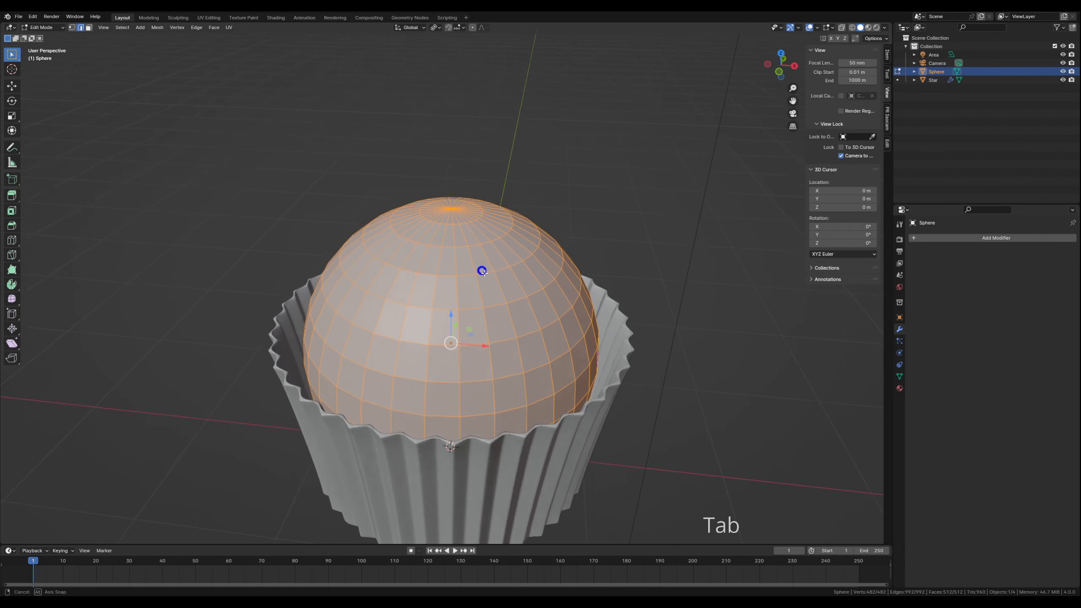
middle_click_drag(449, 308, 435, 321, "shift")
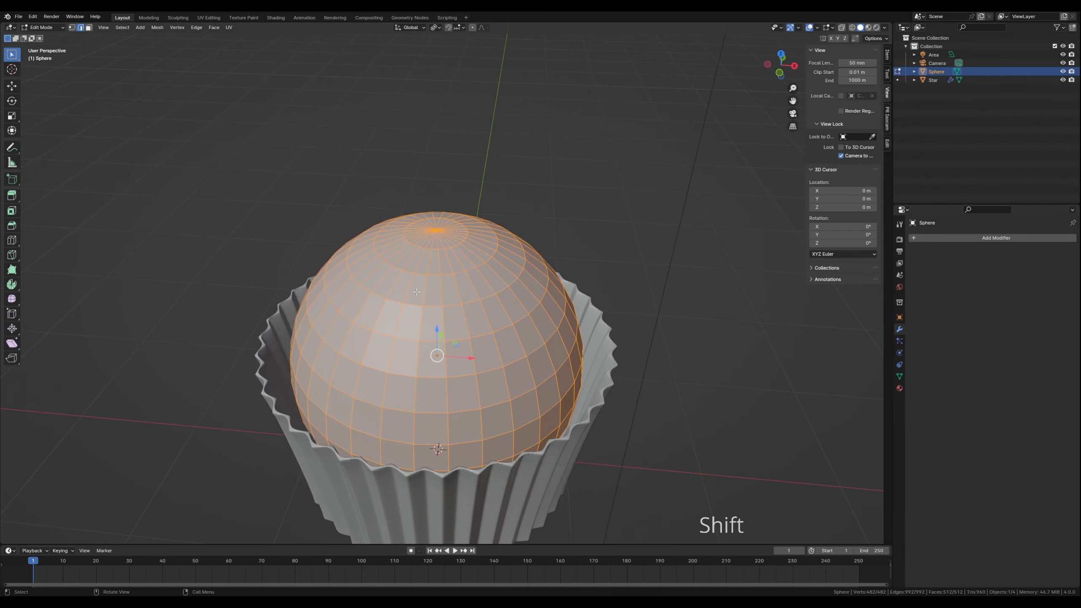
scroll(419, 285, "up", 2)
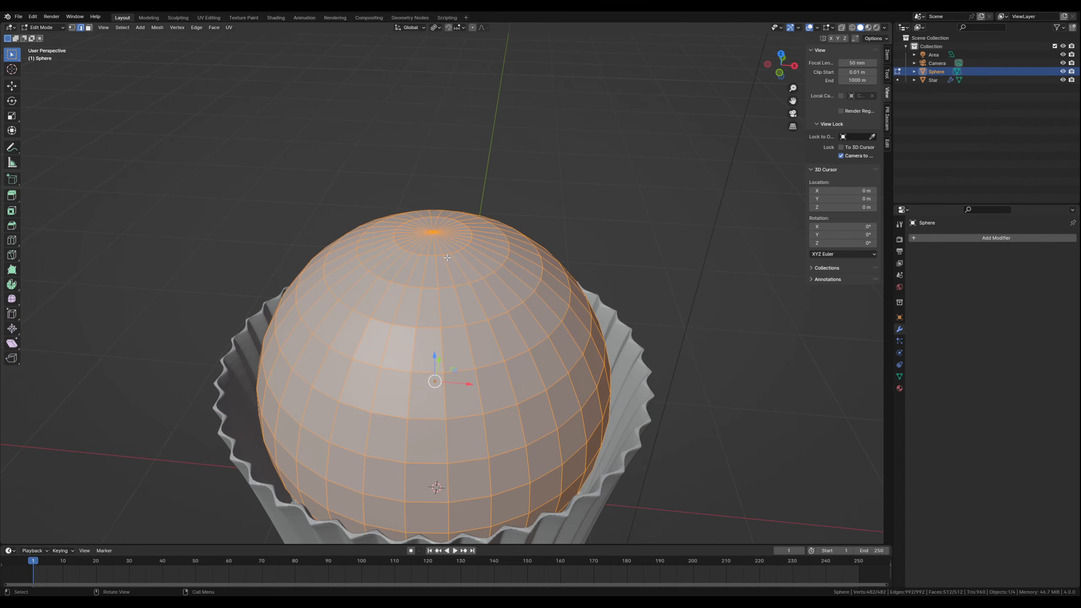
key("3")
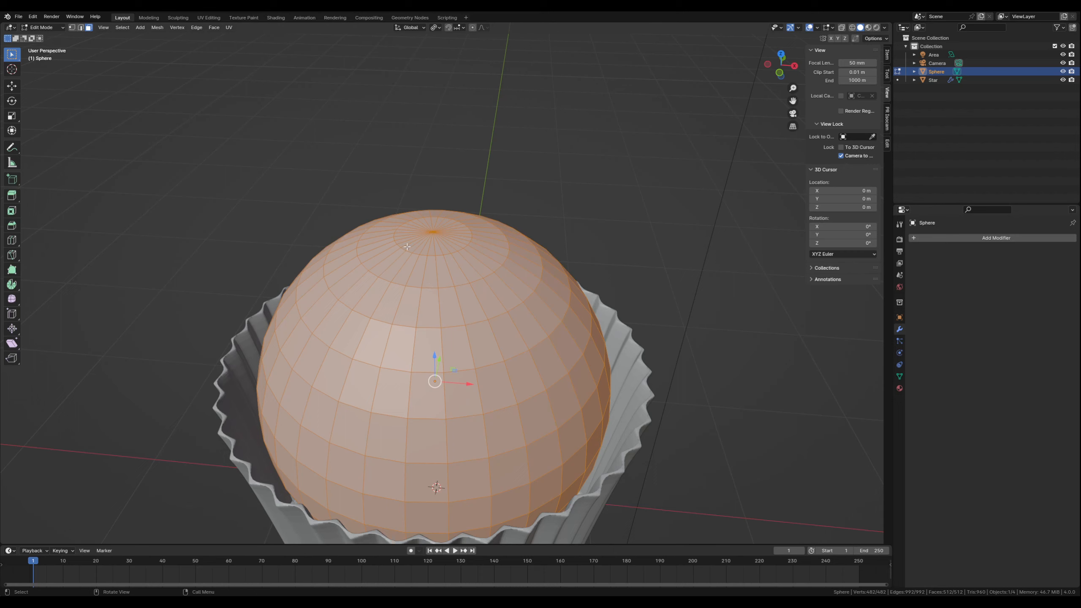
key("c")
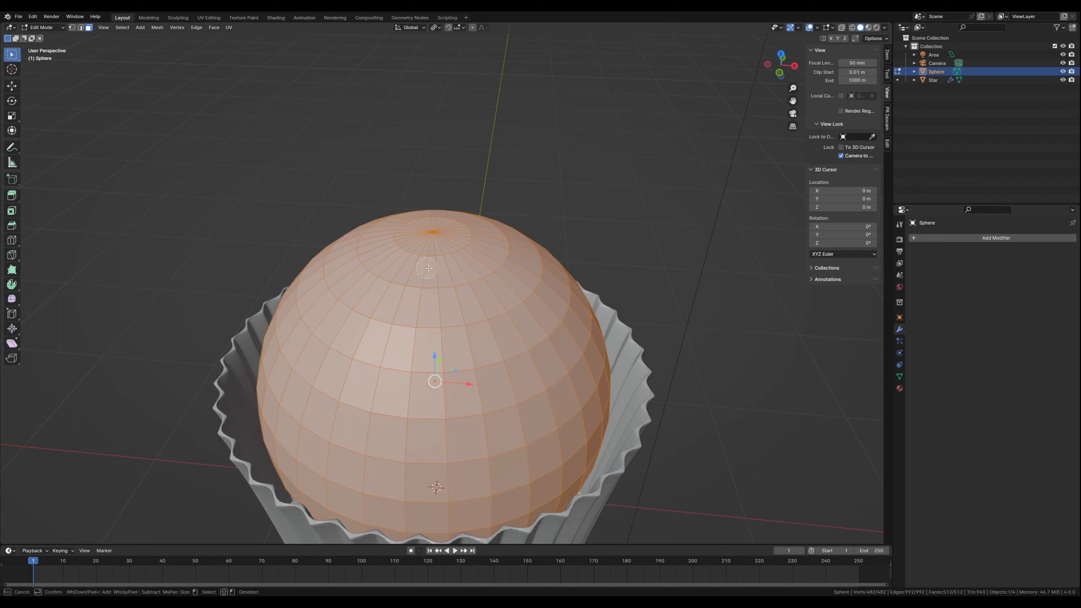
left_click(459, 267)
key("Escape")
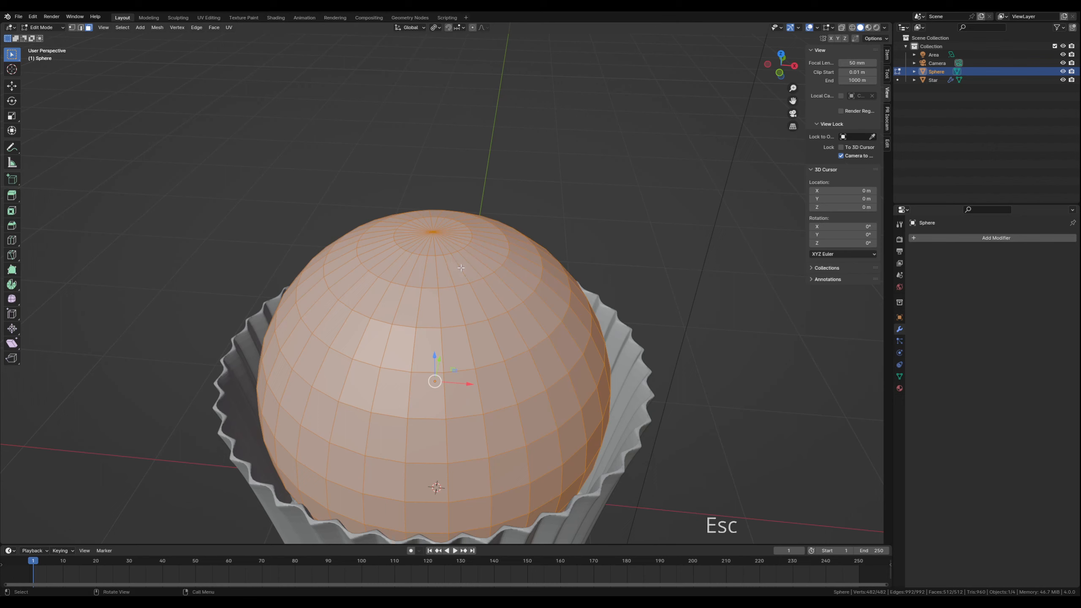
left_click(458, 267)
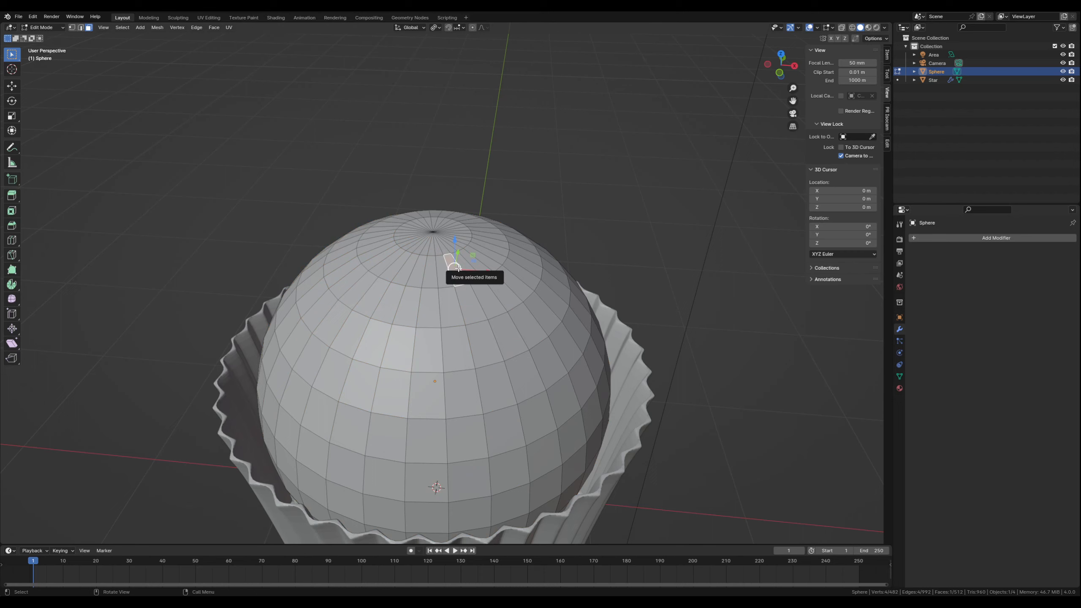
Extend the selection with Circle Select to all faces in the sphere's two uppermost rings
key("c")
mouse_move(449, 273)
left_mouse_down()
mouse_move(383, 239)
mouse_move(415, 225)
mouse_move(427, 232)
mouse_move(420, 240)
mouse_move(461, 234)
mouse_move(487, 256)
left_mouse_up()
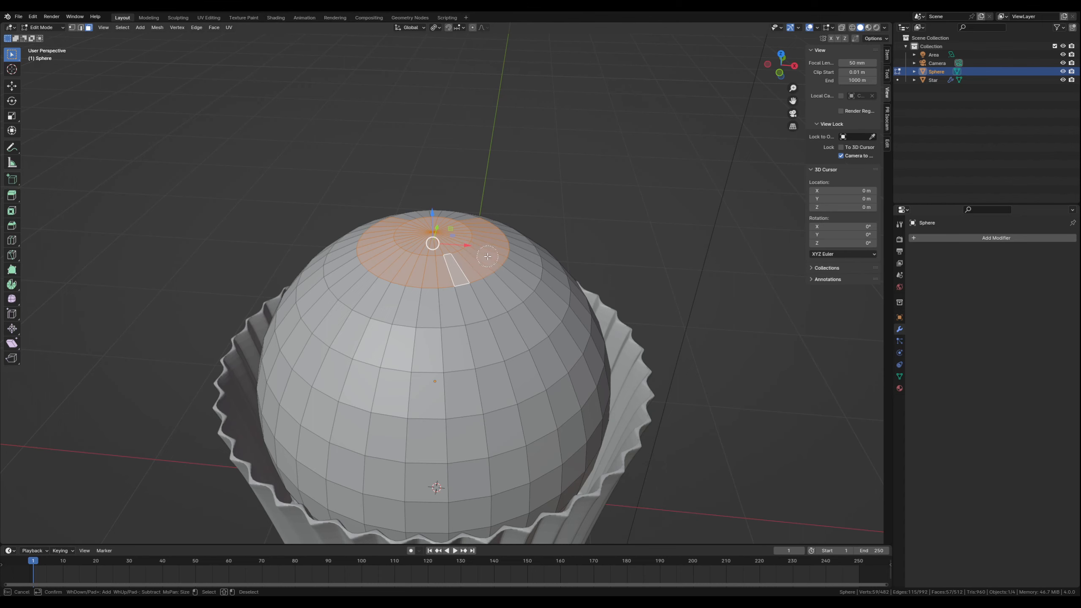
key("Escape")
middle_click_drag(486, 259, 481, 274)
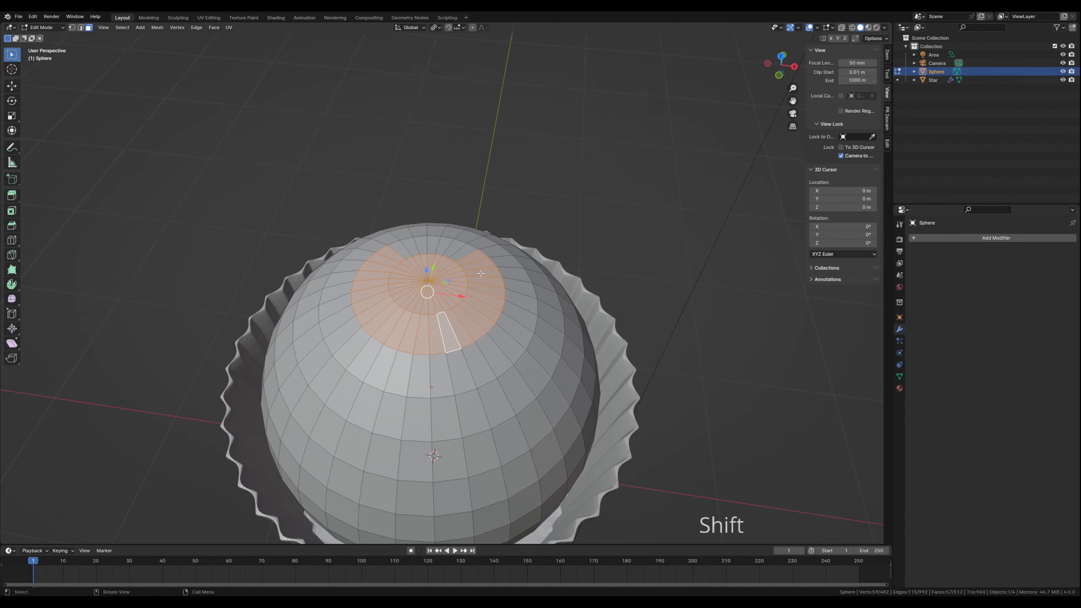
scroll(481, 273, "up", 1)
key("c")
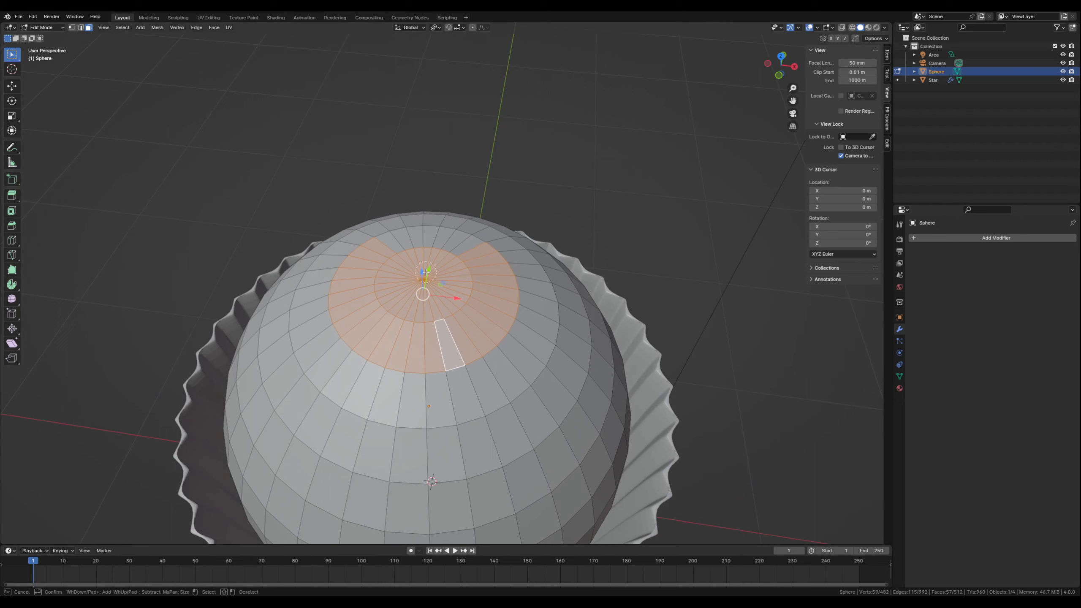
left_click_drag(396, 252, 446, 260)
key("Escape")
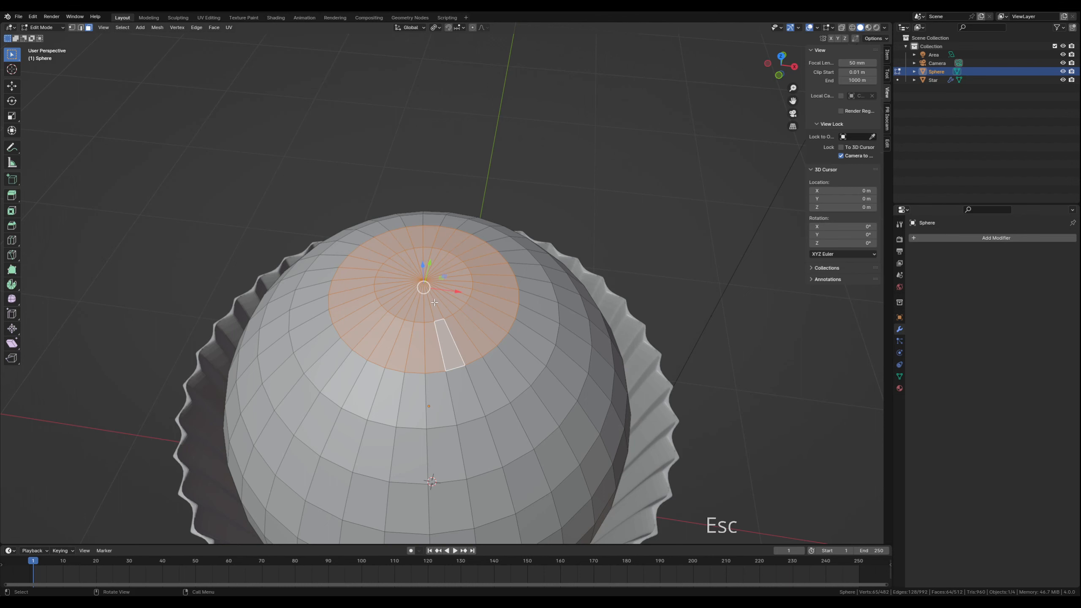
Enable proportional editing and lower the selected cap about 0.3 m along Z with smooth falloff and a size of 0.826
middle_click_drag(447, 260, 432, 223)
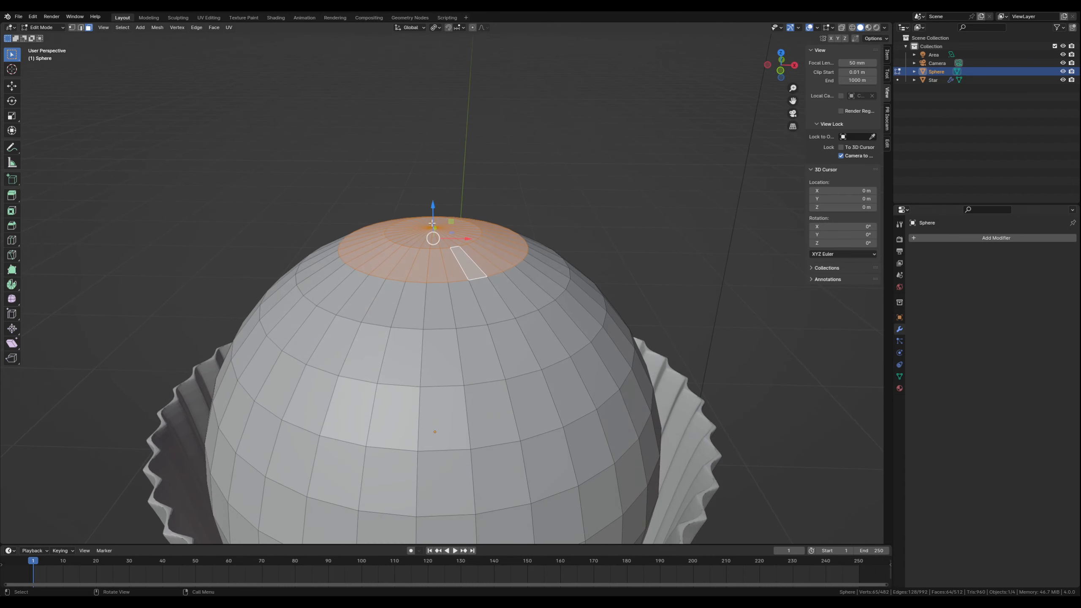
left_click(473, 28)
middle_click_drag(422, 275, 445, 109, "shift")
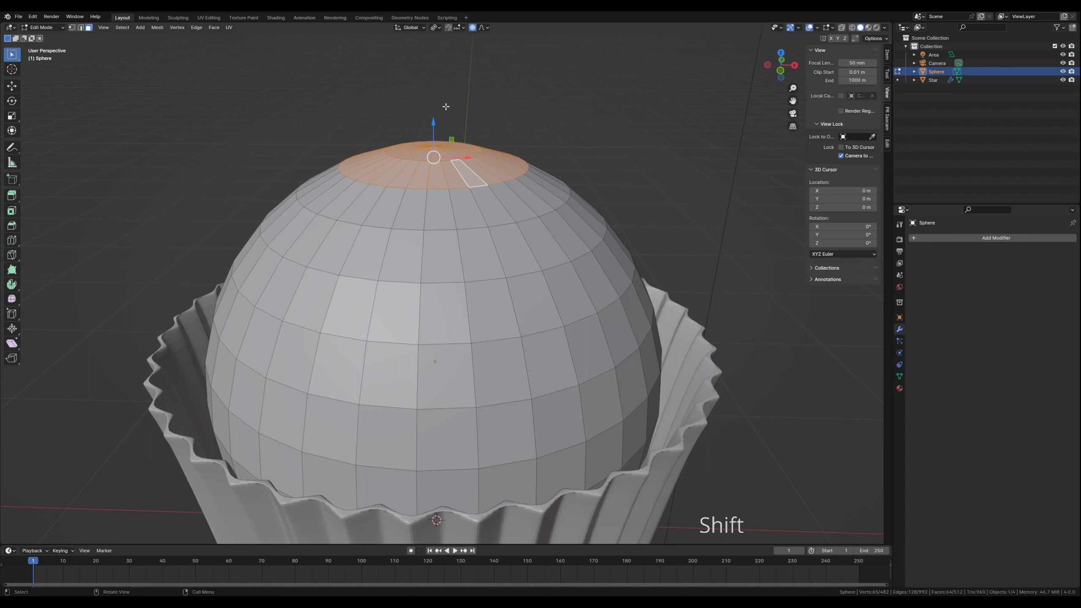
left_click_drag(433, 120, 438, 192)
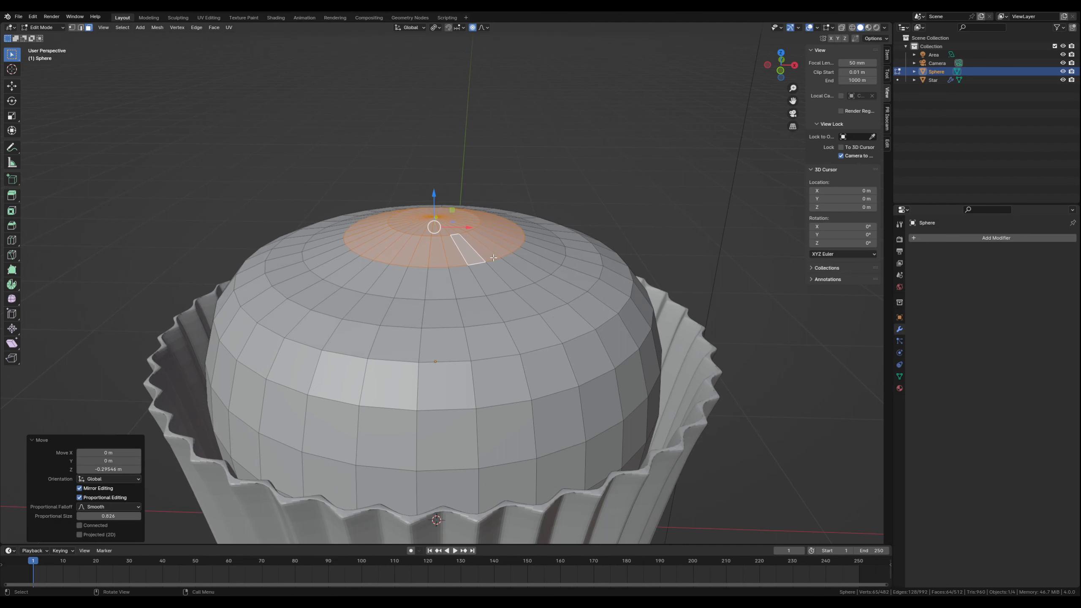
Replace the selection with only the innermost ring of faces around the sphere's top pole
middle_click_drag(523, 259, 514, 283, "shift")
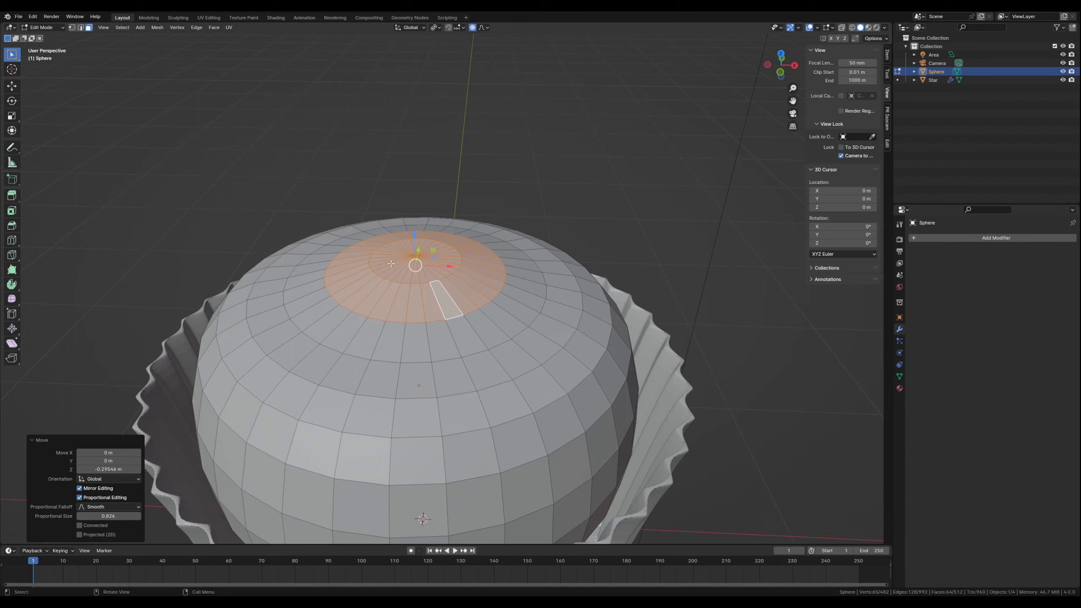
key("c")
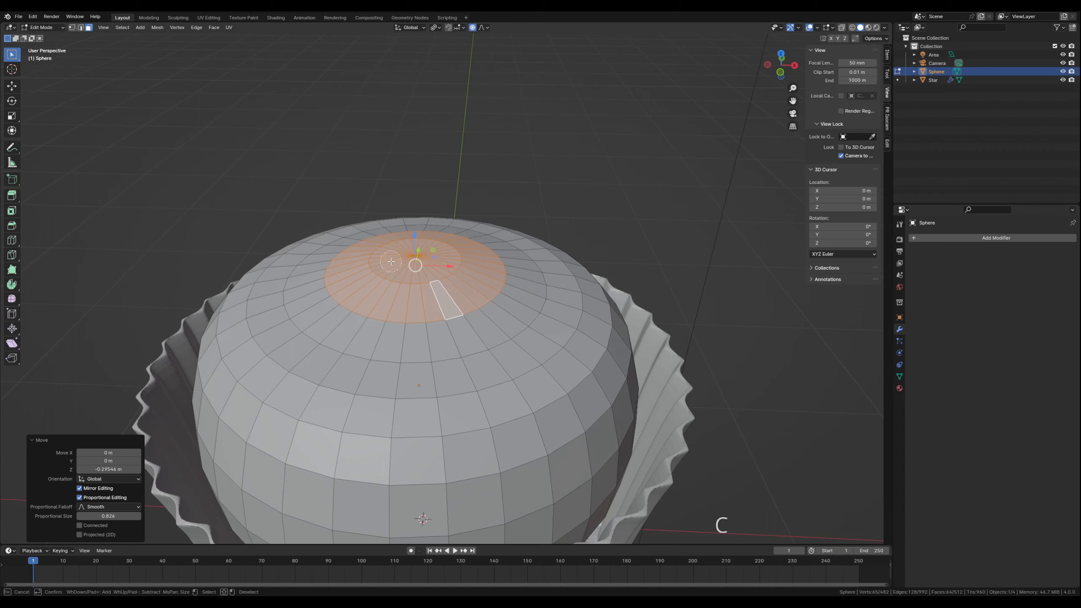
key("Escape")
left_click(392, 270)
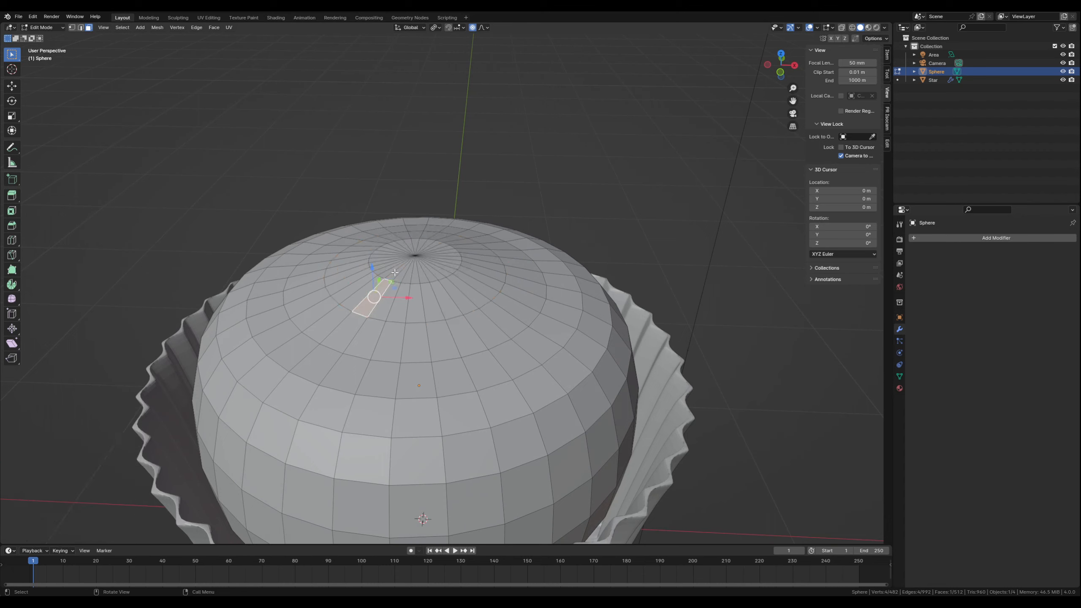
left_click(395, 272)
key("c")
left_click_drag(374, 260, 407, 259)
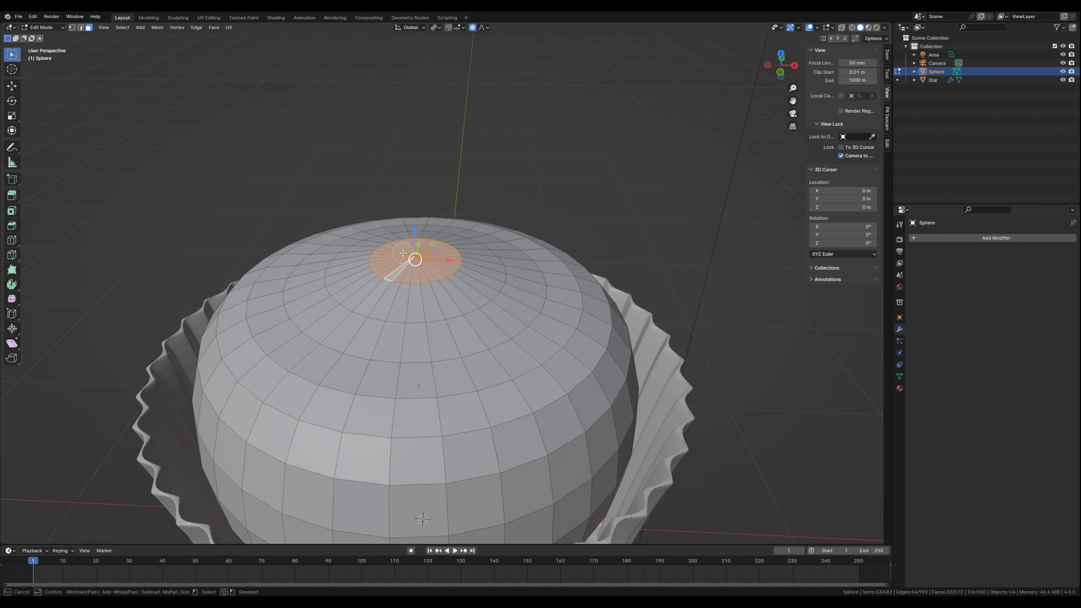
key("Escape")
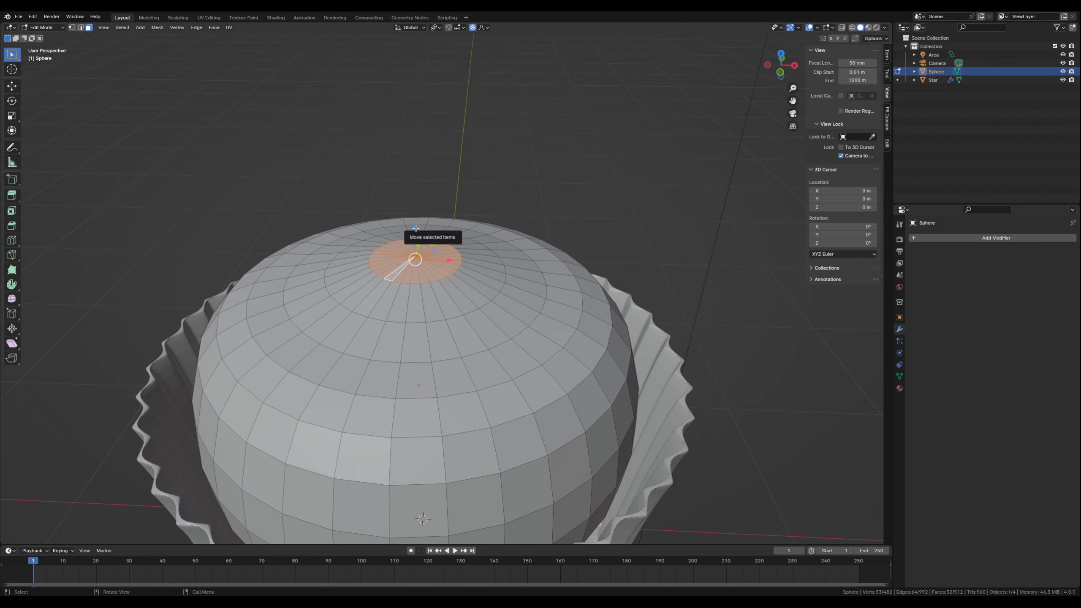
Lower the selected pole faces about 0.09 m along Z with proportional editing and return to Object Mode
left_click_drag(417, 230, 417, 250)
middle_click_drag(455, 323, 457, 263, "shift")
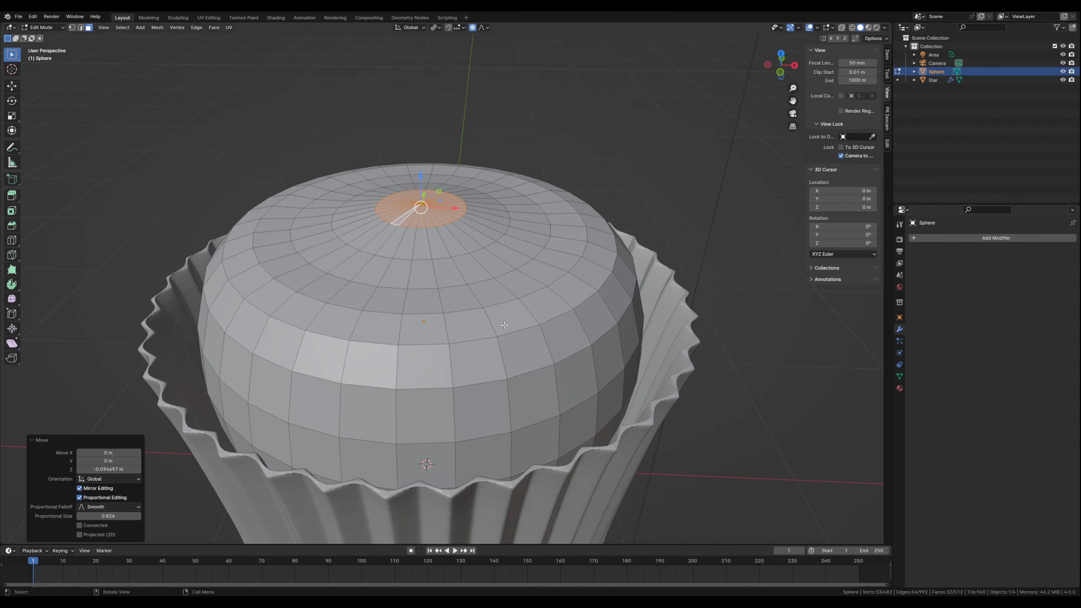
middle_click_drag(491, 254, 491, 254)
key("Tab")
mouse_move(464, 340)
middle_mouse_down()
mouse_move(468, 313)
mouse_move(448, 297)
mouse_move(462, 325)
middle_mouse_up()
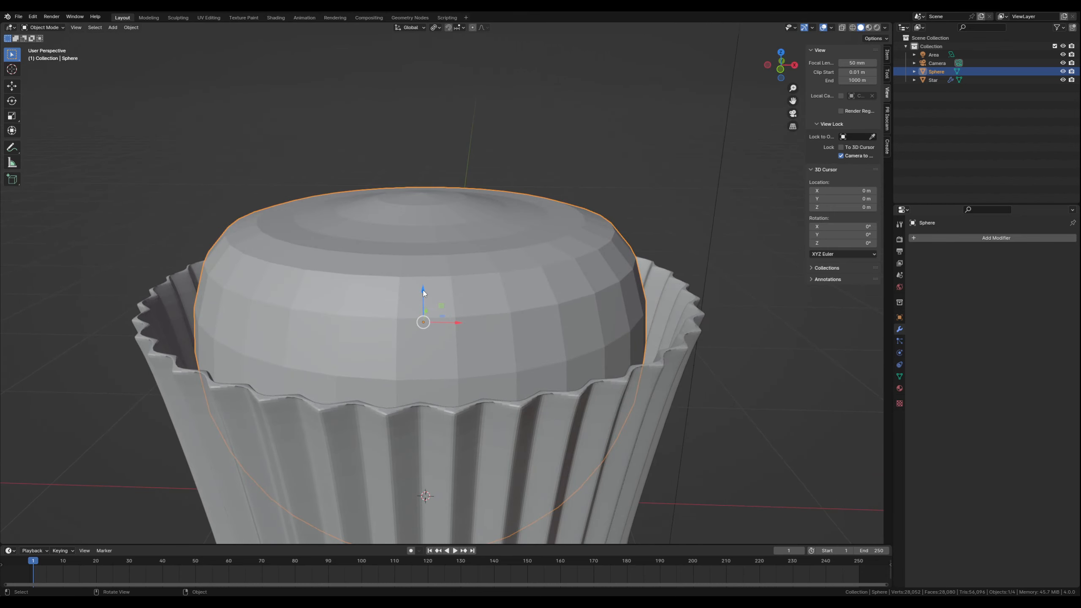
Lower the sphere about 0.17 m along Z and switch to edge selection in Edit Mode
left_click_drag(422, 292, 406, 325)
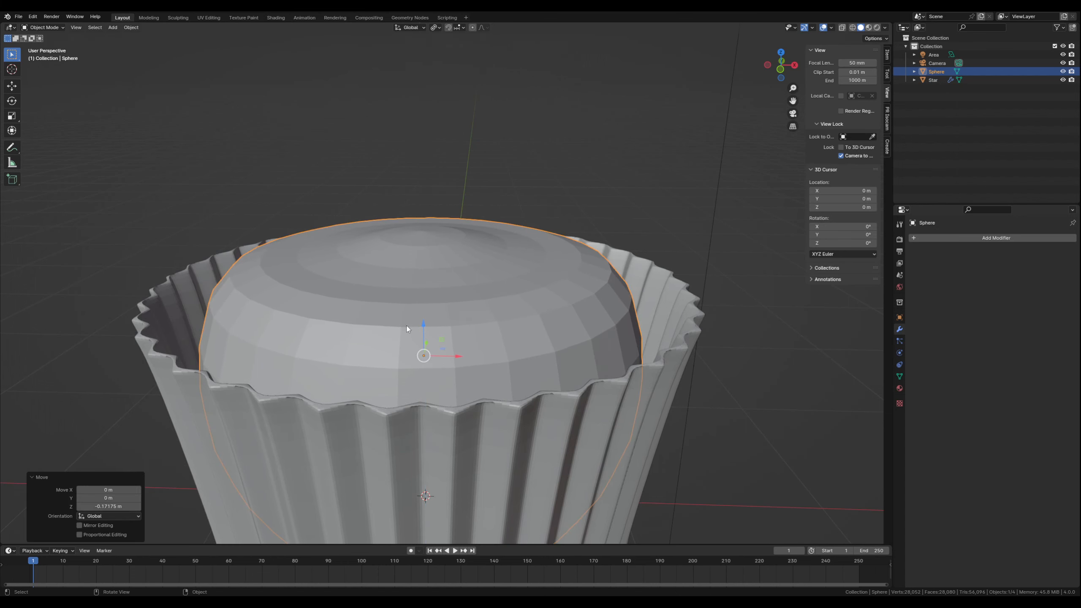
key("shift+Tab")
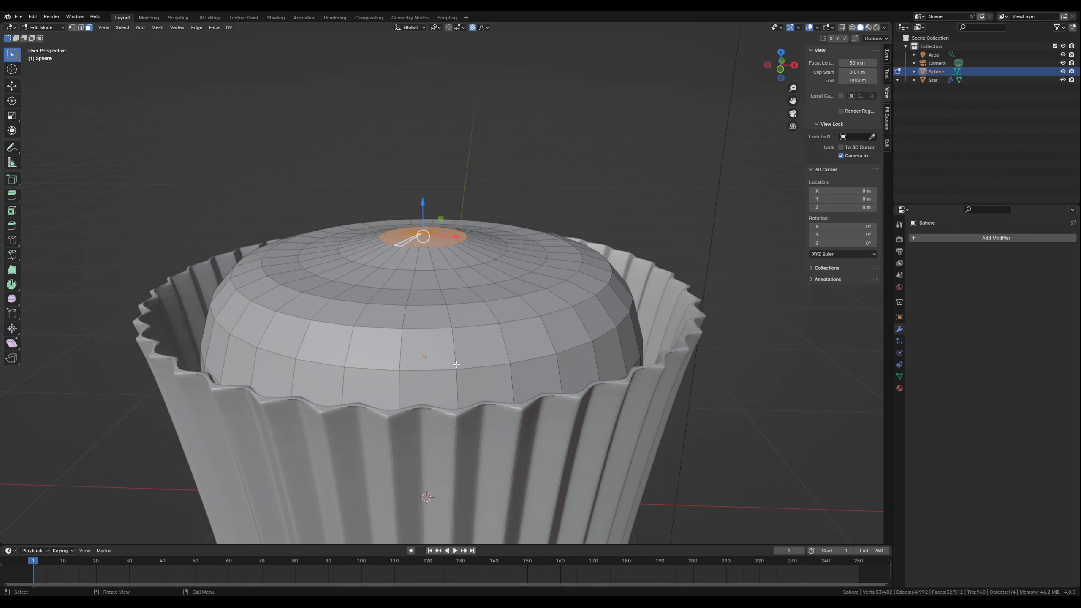
key("2")
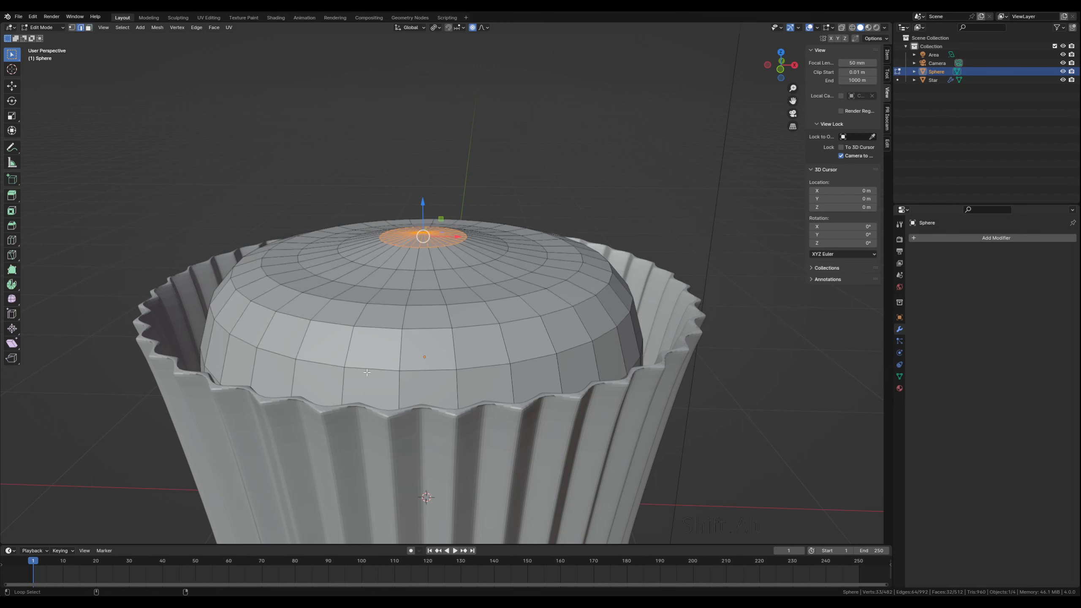
Add the sphere's edge loop just above the wrapper rim to the selection, scale it to about 1.09 with proportional editing, and return to Object Mode
left_click(365, 369, "alt+shift")
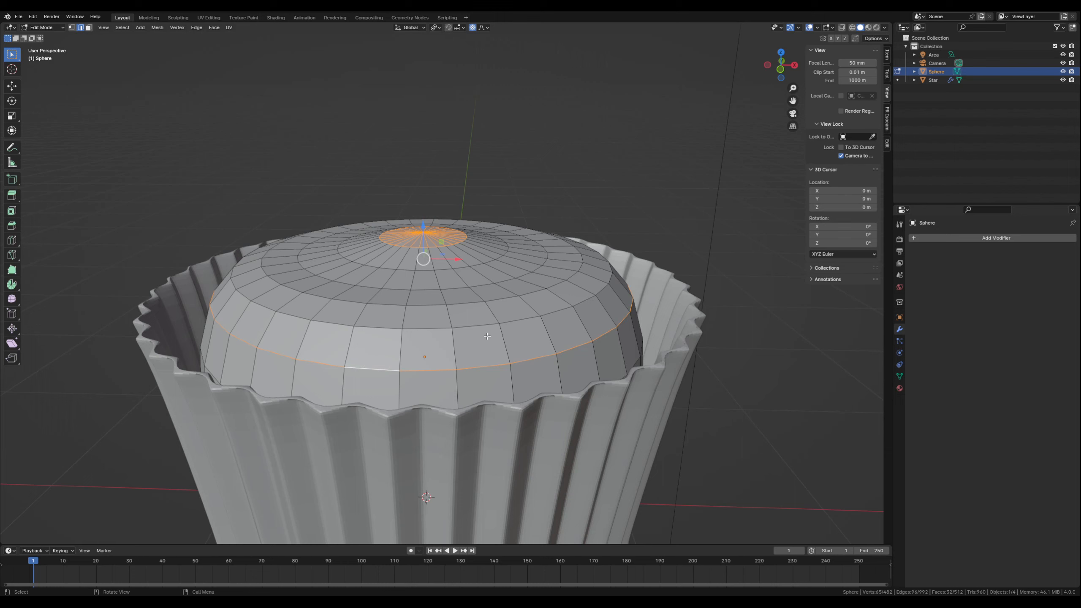
key("s")
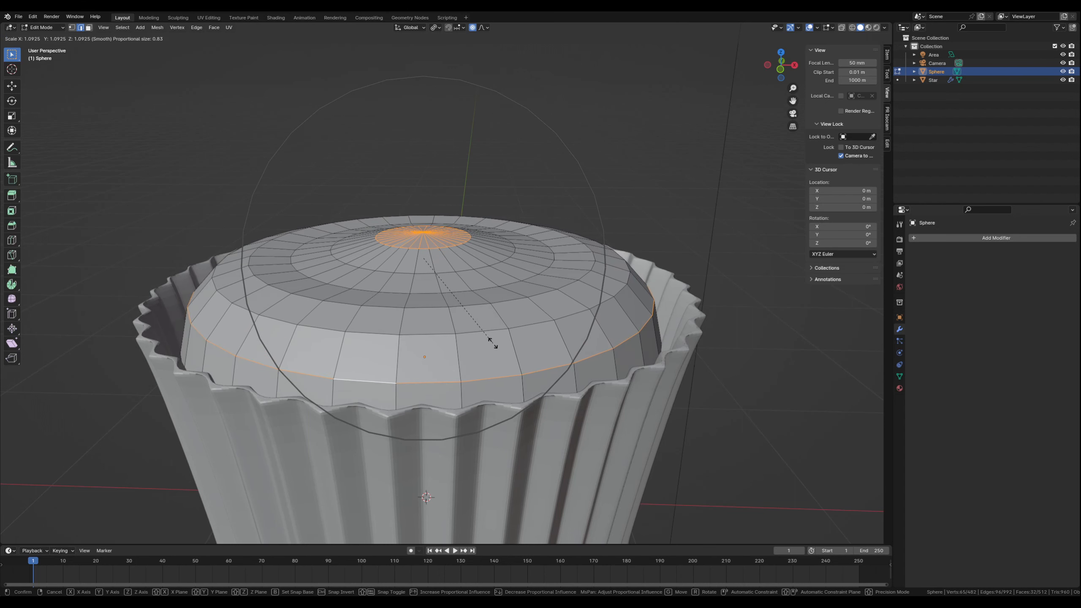
left_click(491, 340)
key("Tab")
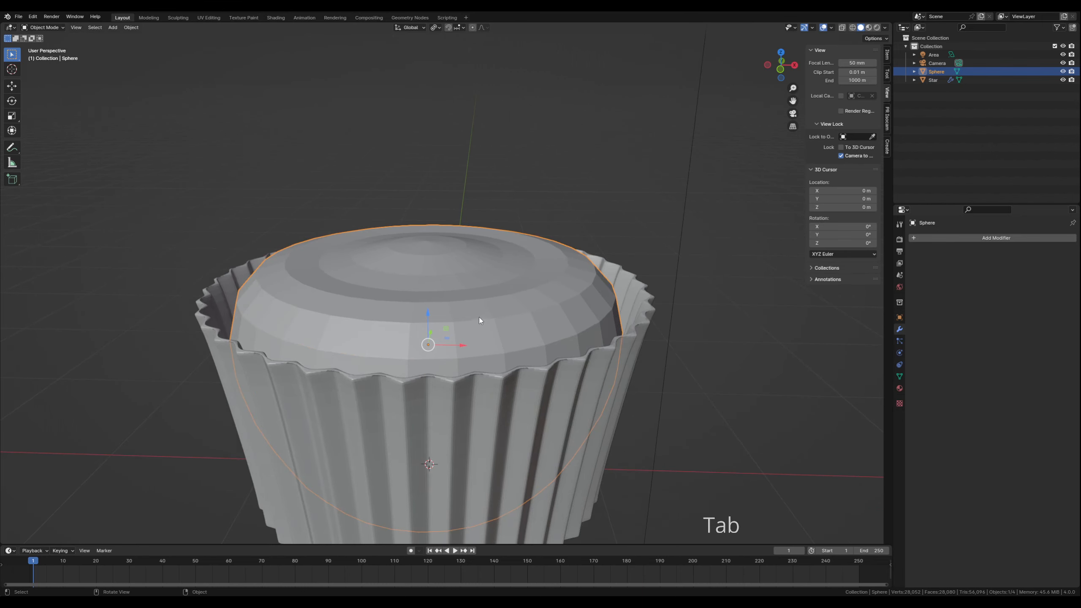
Switch to rendered shading and examine the shape of the cake top inside the wrapper
middle_click_drag(479, 318, 499, 306)
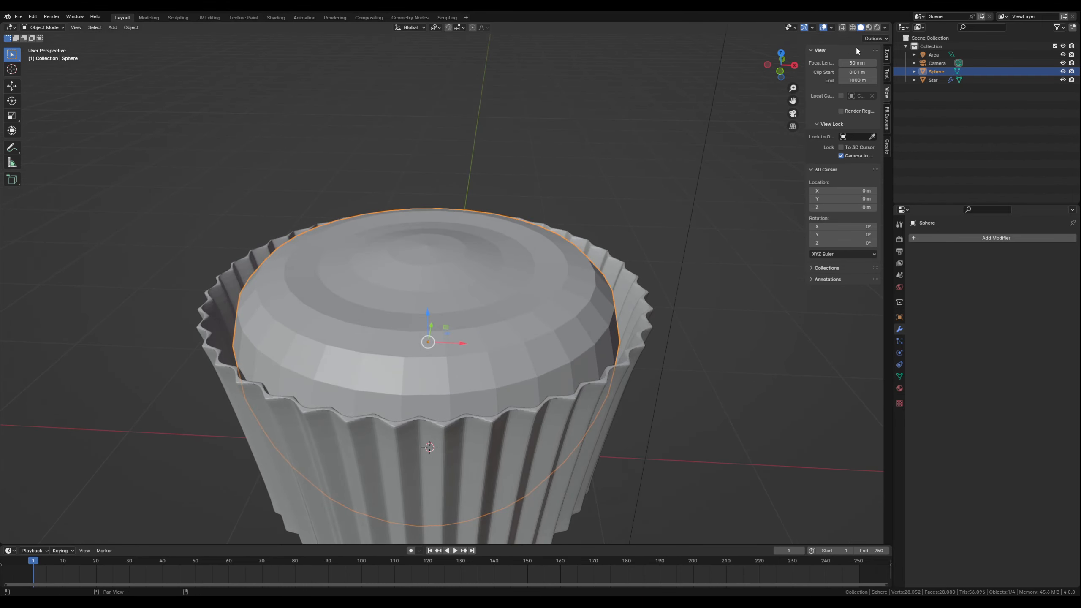
left_click(876, 28)
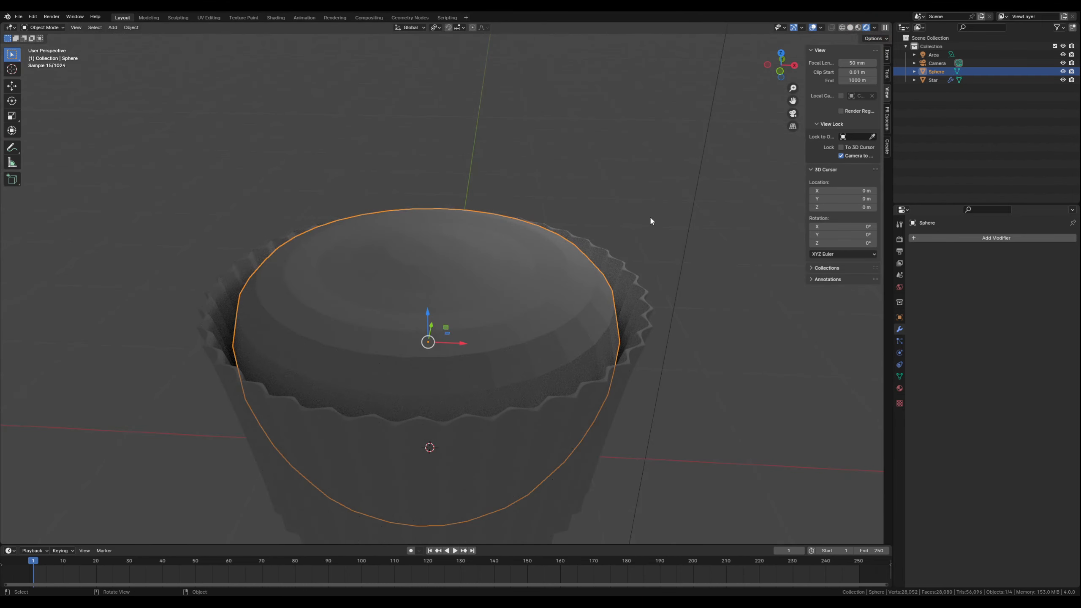
left_click(638, 215)
scroll(596, 257, "down", 4)
middle_click_drag(595, 262, 529, 254)
scroll(439, 299, "up", 3)
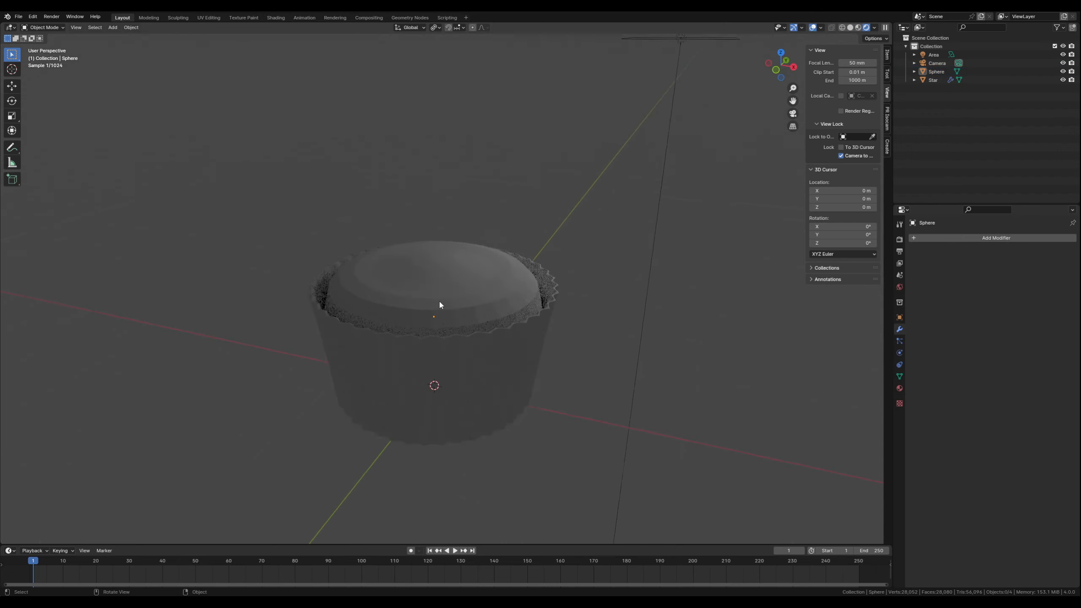
scroll(420, 311, "up", 1)
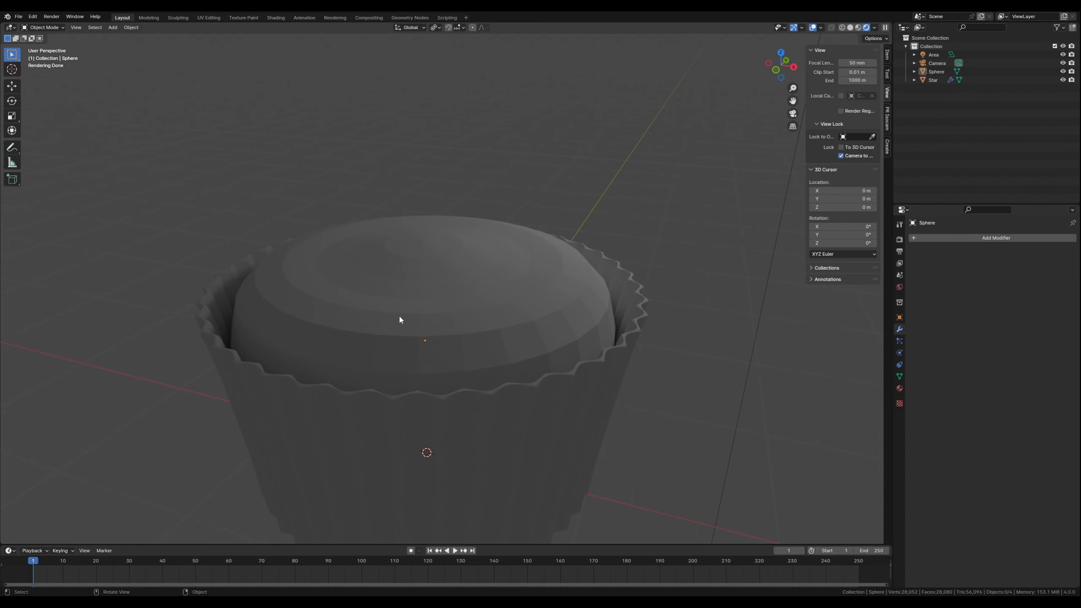
Return to solid shading and reopen the sphere in Edit Mode
left_click(400, 318)
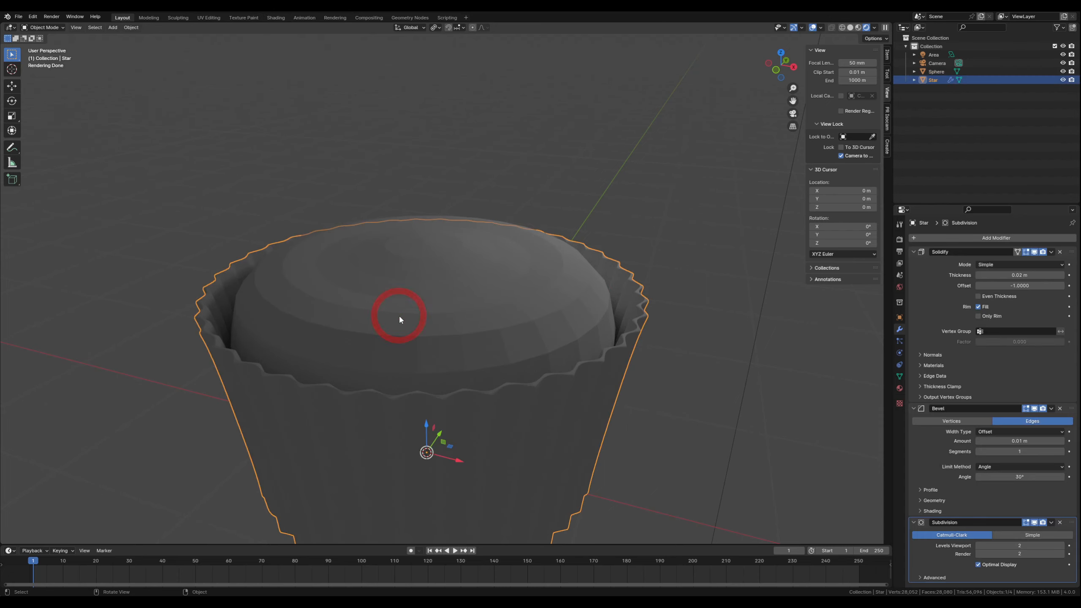
left_click(850, 27)
key("Tab")
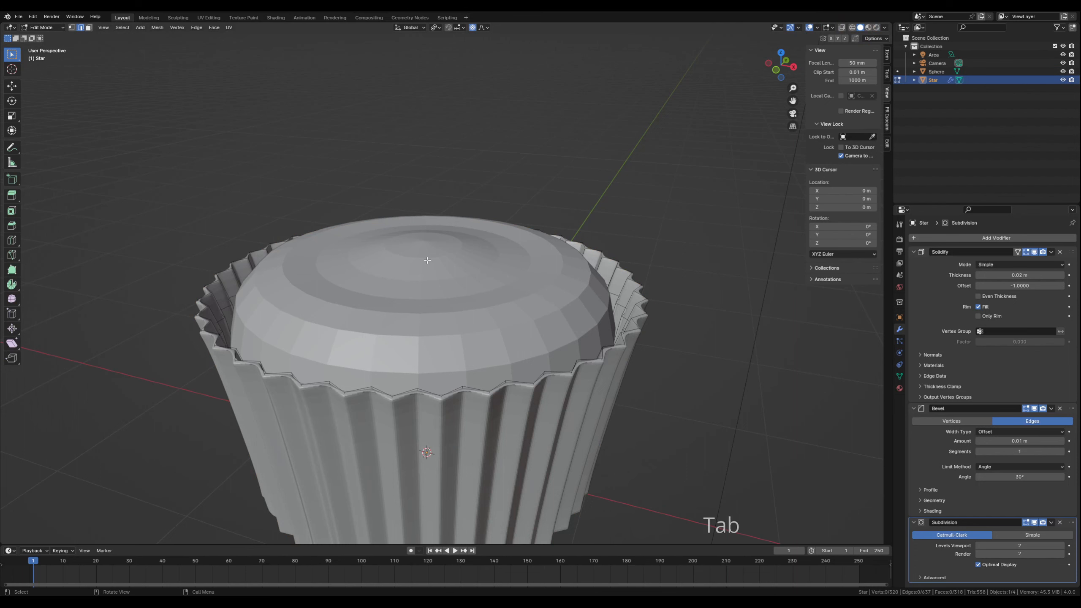
key("Tab")
left_click(382, 275)
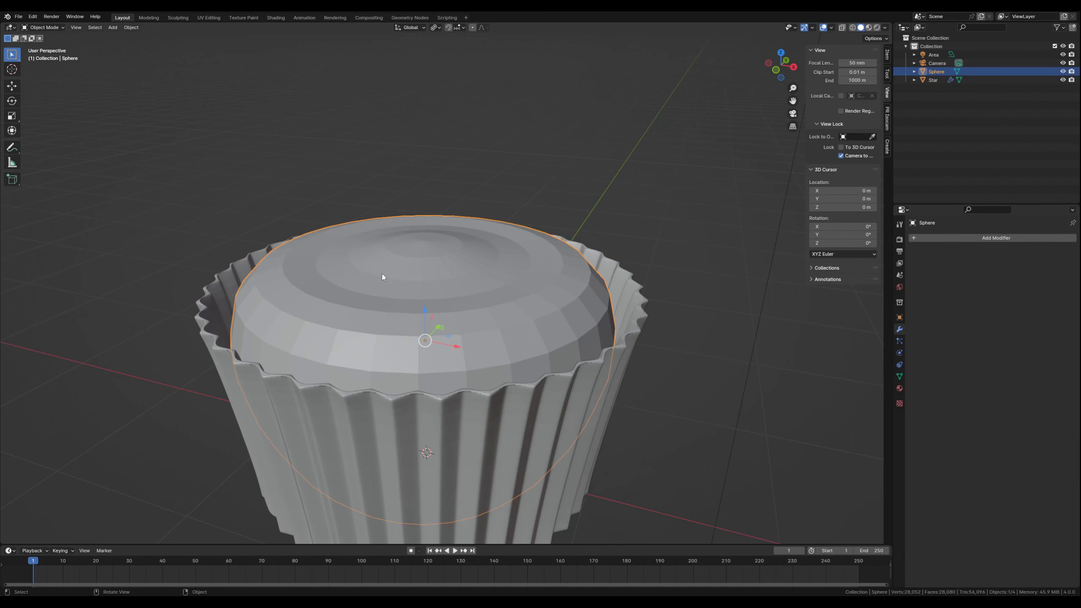
key("Tab")
Turn off proportional editing and scale the selected edge loop and pole faces to 0.987
scroll(480, 45, "up", 2)
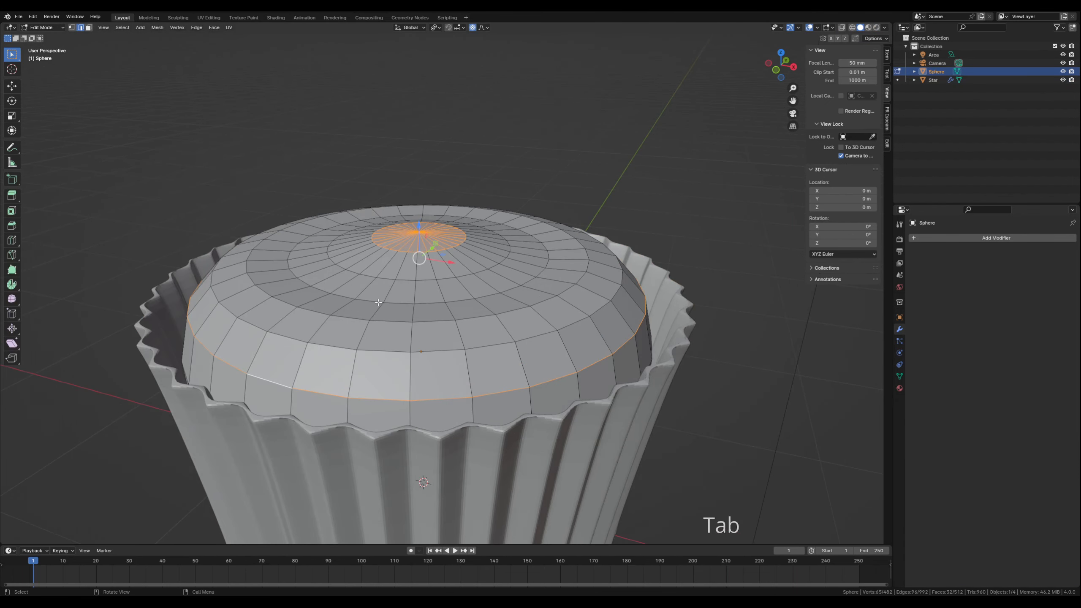
left_click(472, 28)
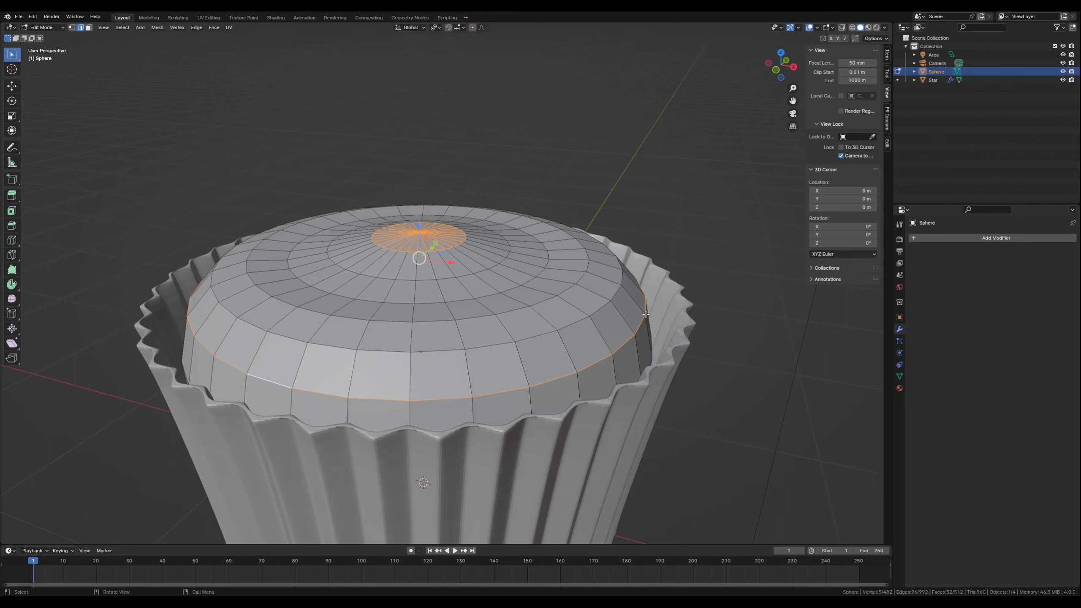
key("s")
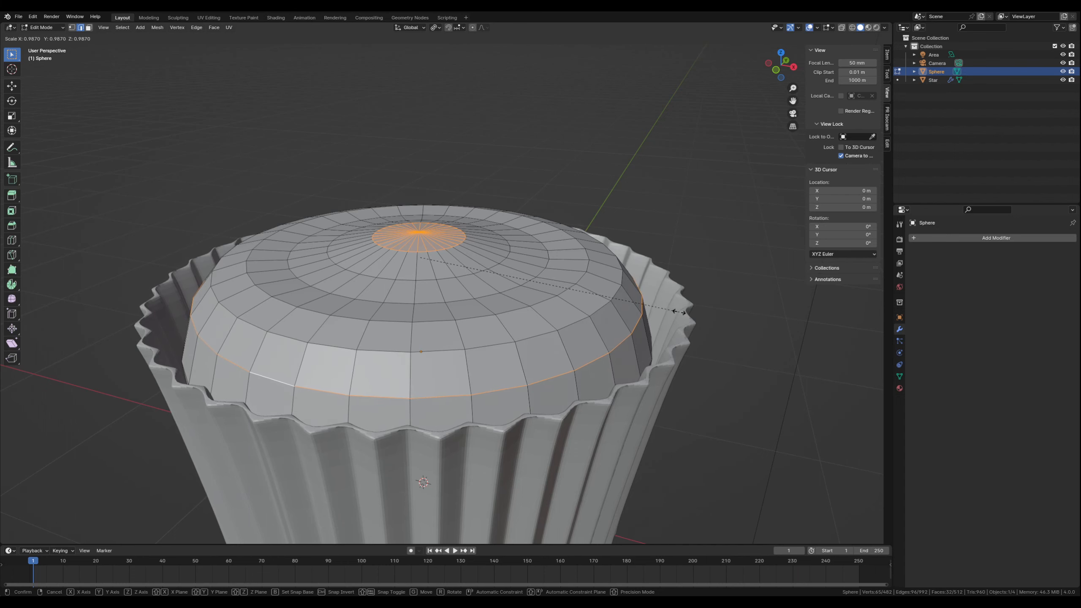
left_click(679, 312)
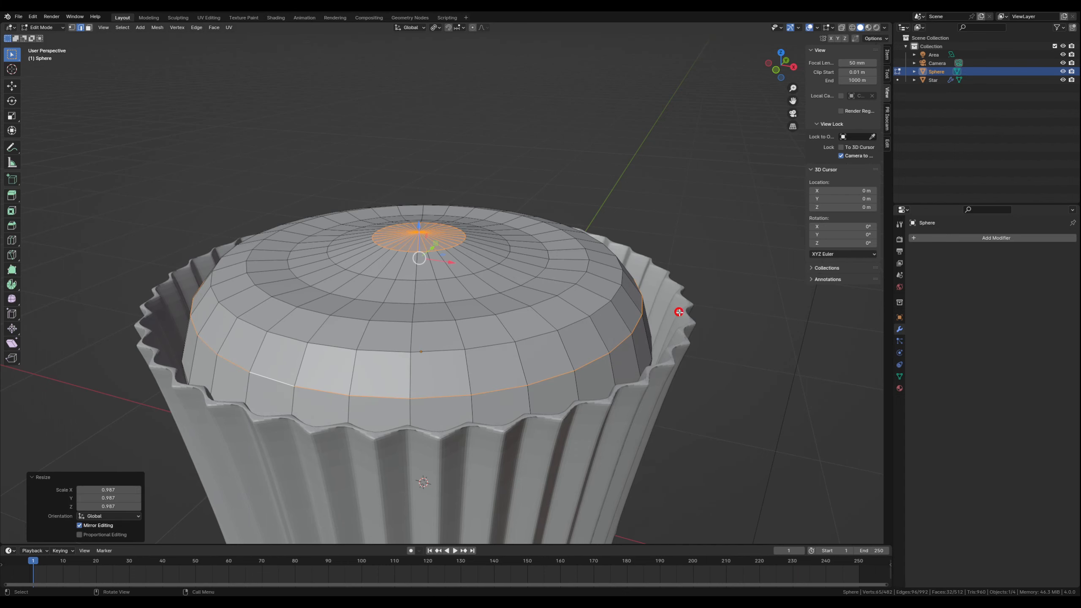
Add the next lower edge loop, near the wrapper rim, to the selection and scale everything selected to 0.990
middle_click_drag(335, 333, 137, 424)
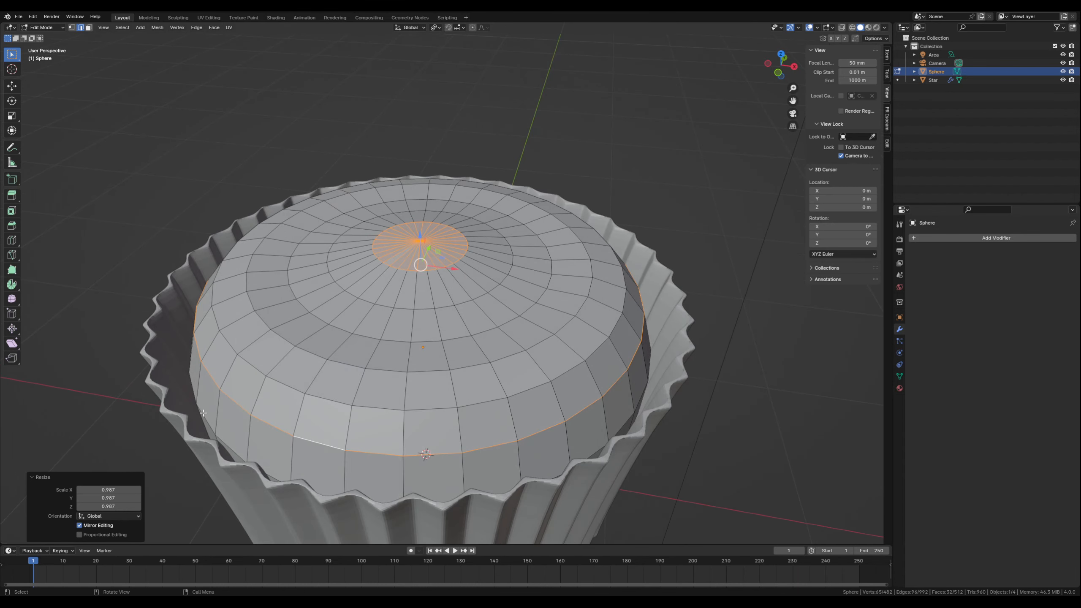
middle_click_drag(203, 413, 203, 419)
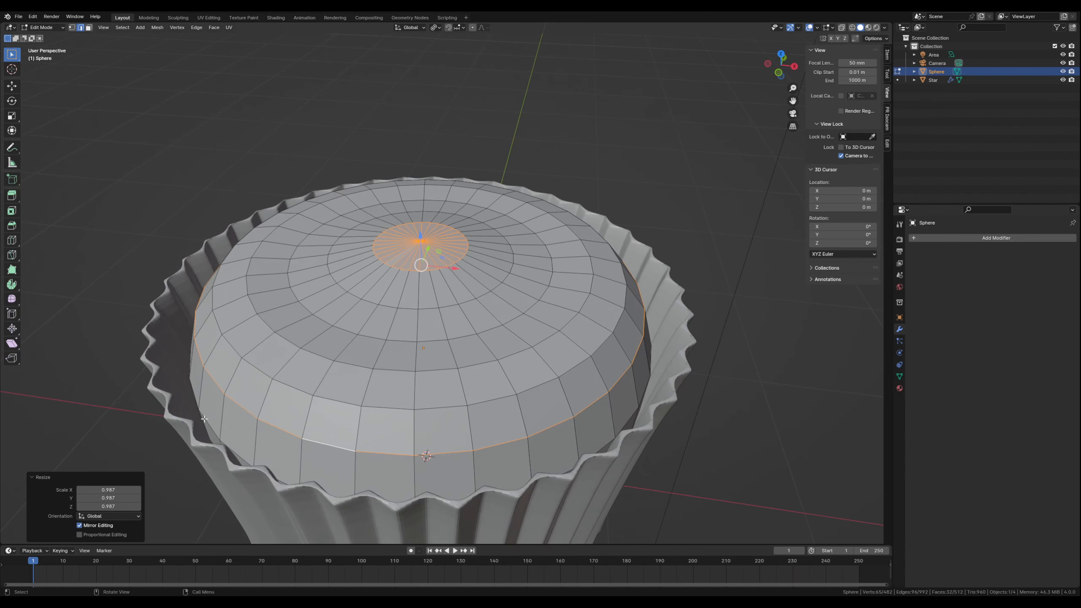
left_click(212, 420, "alt+shift")
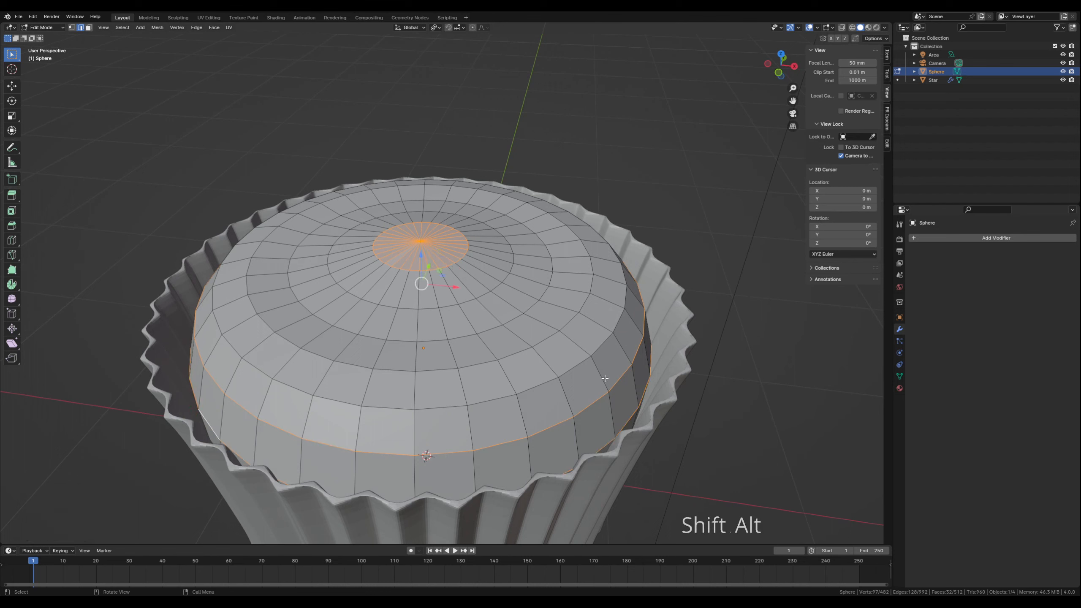
key("s")
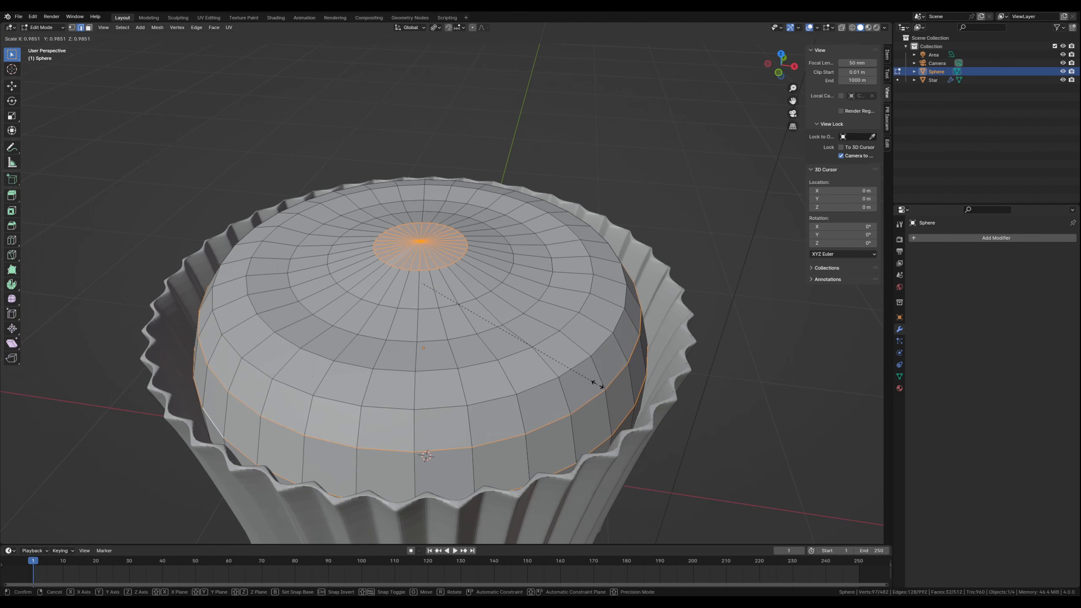
left_click(597, 388)
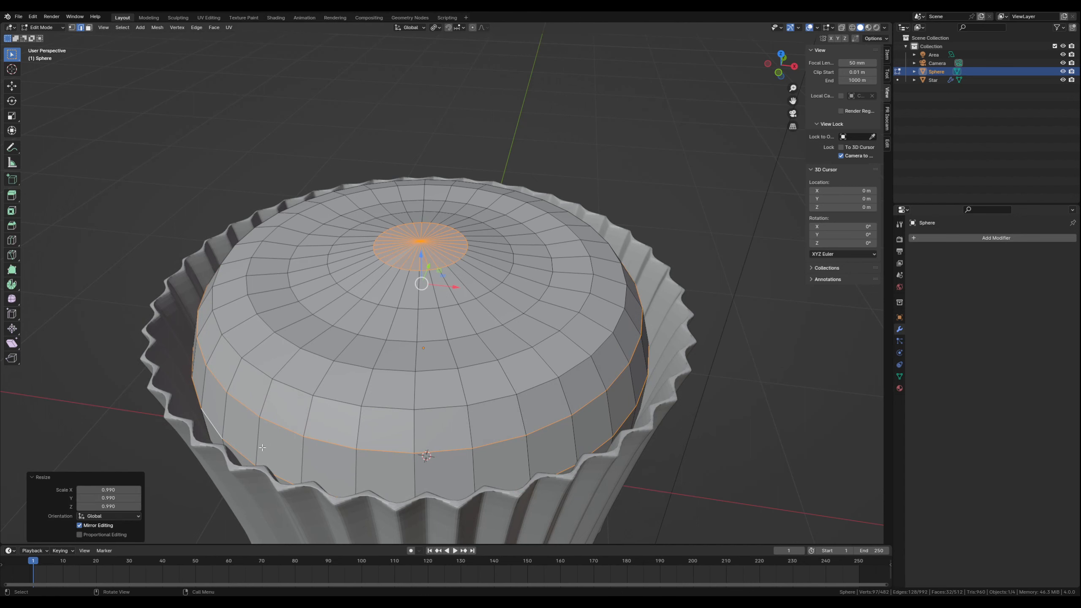
Replace the selection with only the lower edge loop near the wrapper rim and scale it to 0.988
left_click(234, 450)
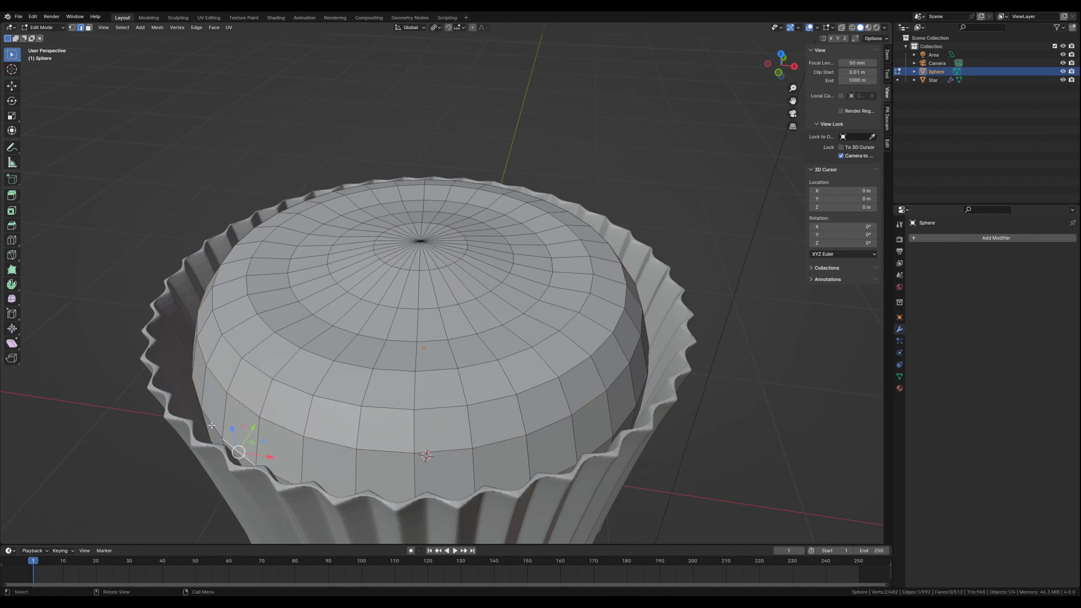
left_click(211, 425, "alt+shift")
key("s")
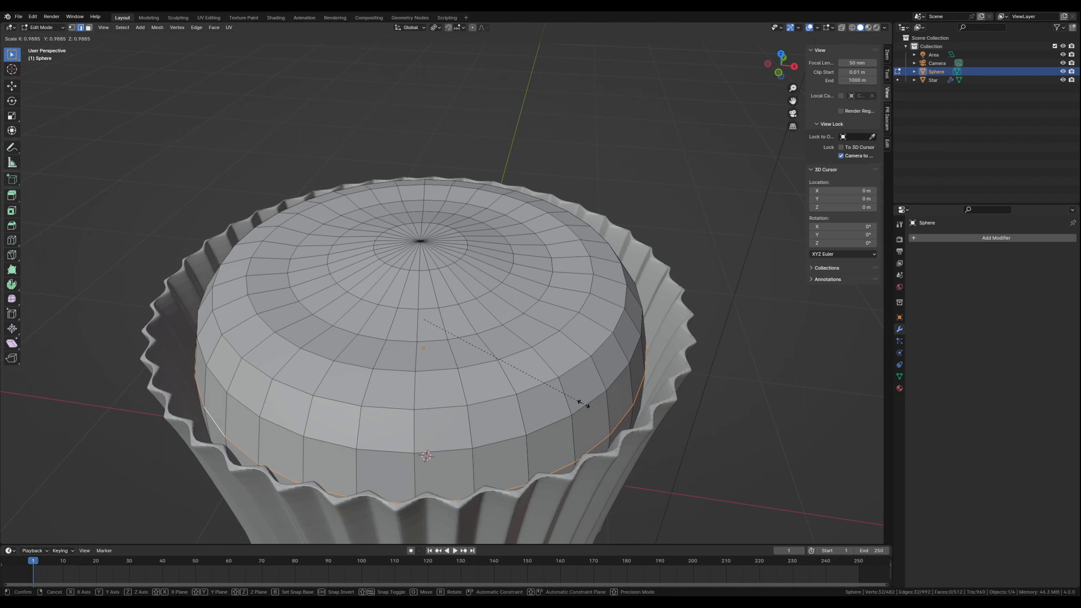
left_click(593, 403)
Return to Object Mode, clear the selection and preview the cupcake in rendered shading
middle_click_drag(322, 384, 325, 338, "shift")
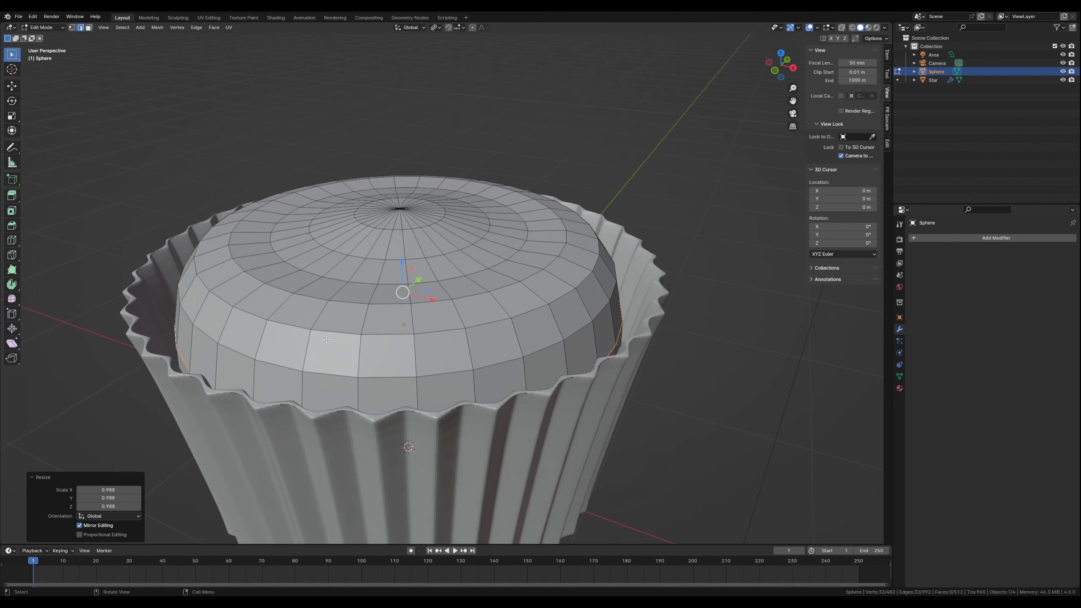
key("Tab")
scroll(622, 299, "down", 3)
left_click(603, 331)
mouse_move(603, 331)
middle_mouse_down()
mouse_move(596, 338)
mouse_move(609, 331)
middle_mouse_up()
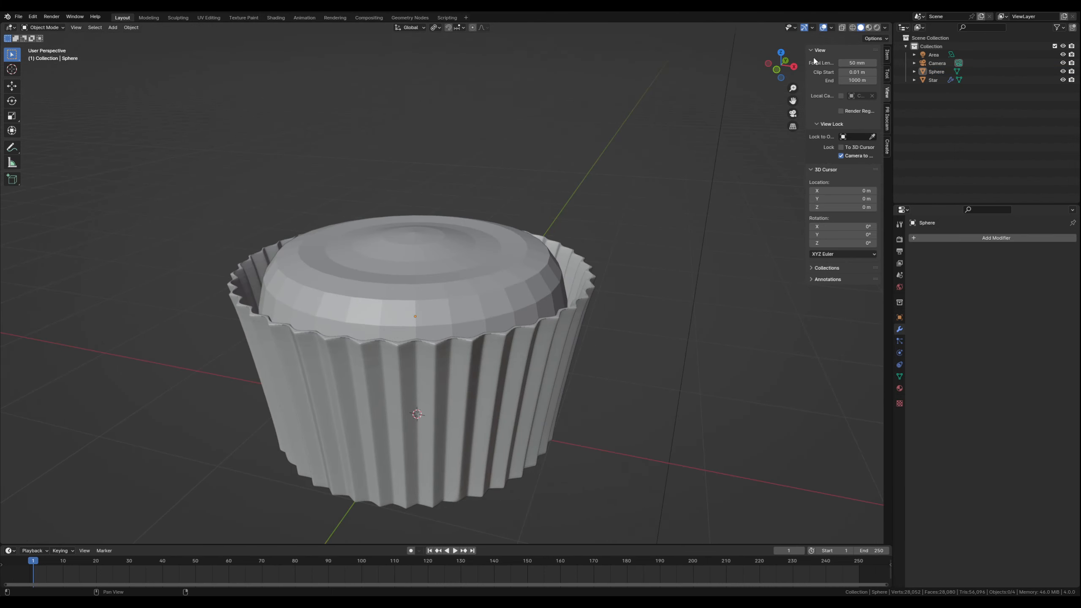
left_click(876, 27)
middle_click_drag(567, 251, 586, 260)
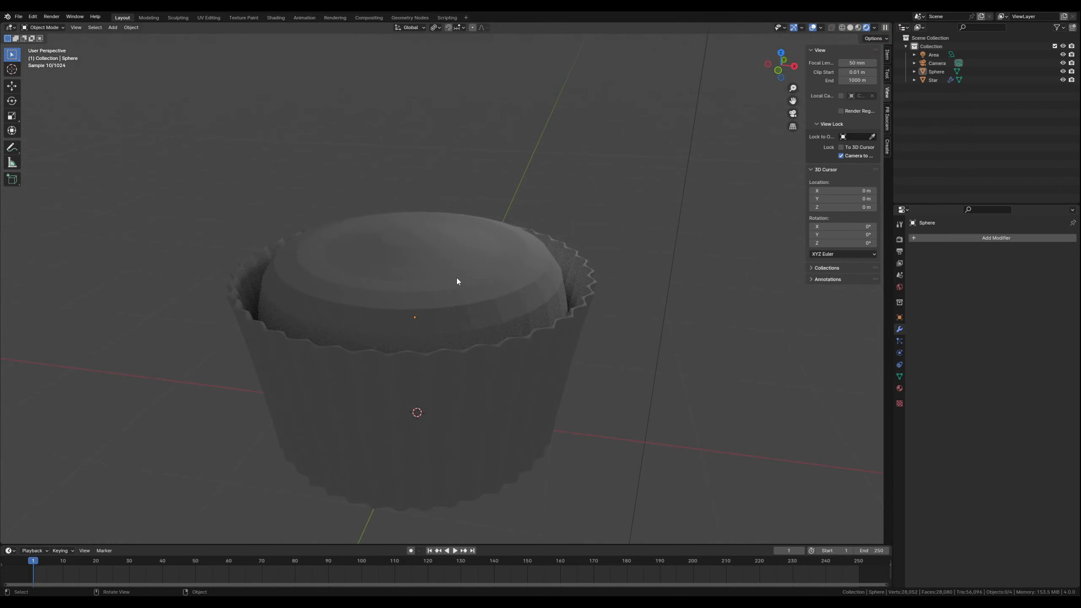
Add a Subdivision Surface modifier to the sphere with viewport level 2 and inspect the smoothed cake top
left_click(458, 276)
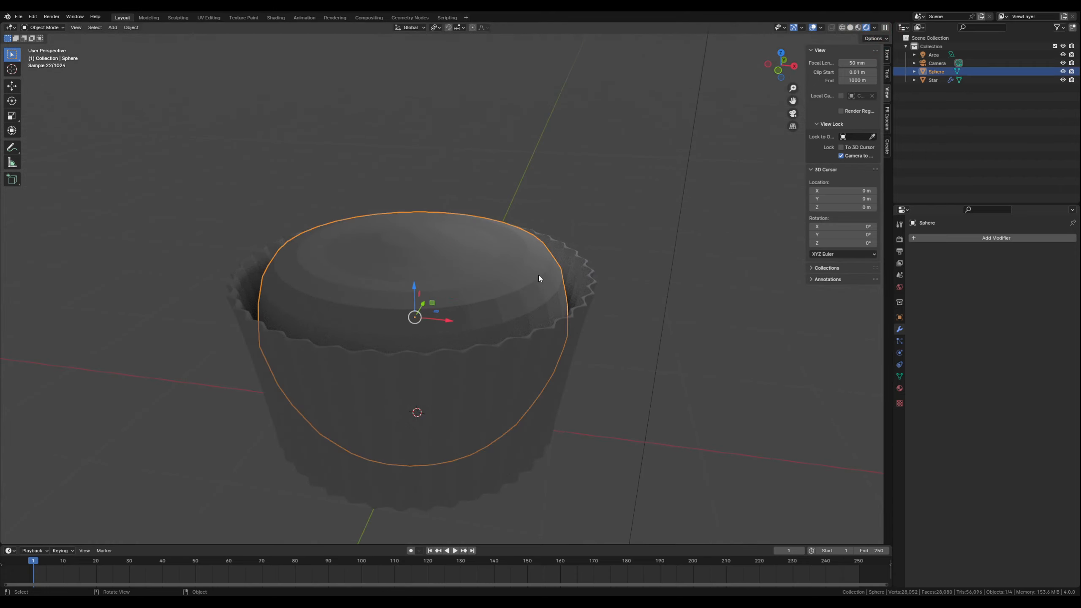
left_click(949, 240)
type("su")
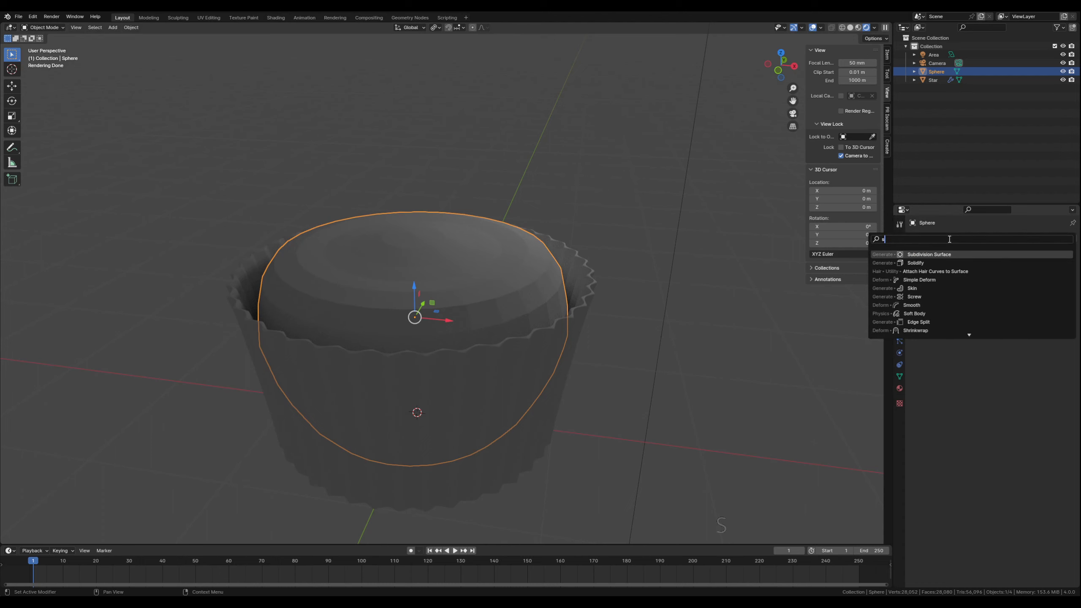
type("b")
left_click(933, 254)
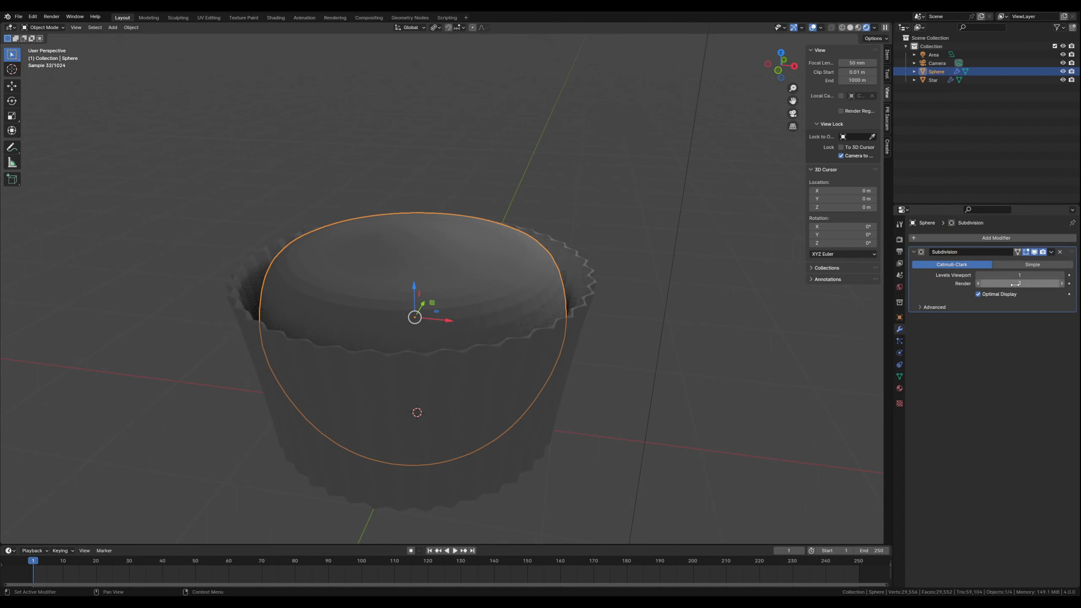
left_click(1062, 275)
left_click(685, 300)
middle_click_drag(582, 339, 552, 342)
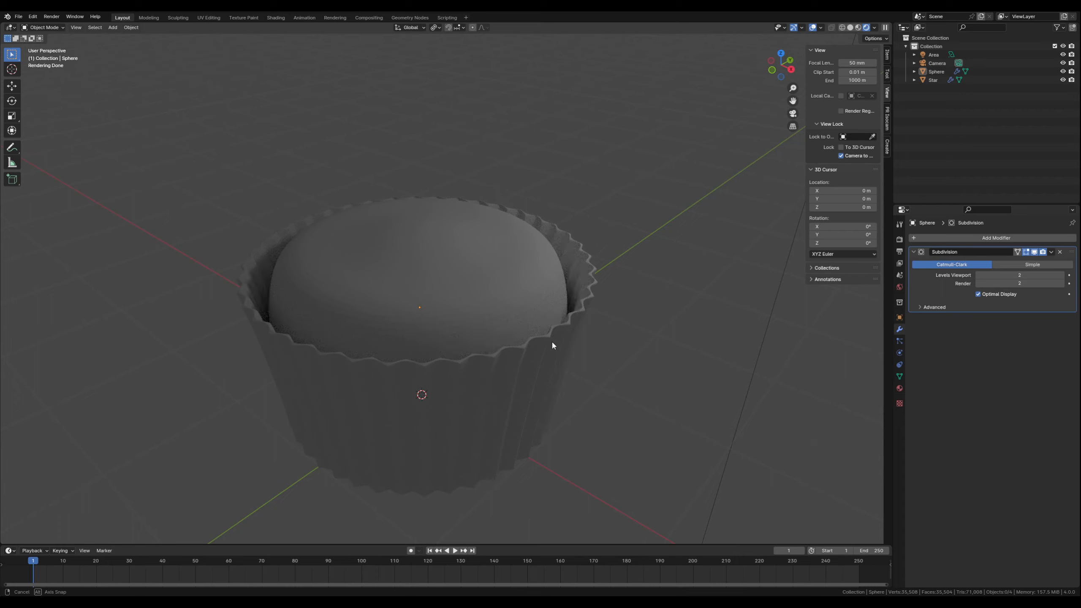
middle_click_drag(552, 344, 552, 343)
Try 2 segments in the wrapper's Bevel modifier, then set them back to 1
left_click(526, 301)
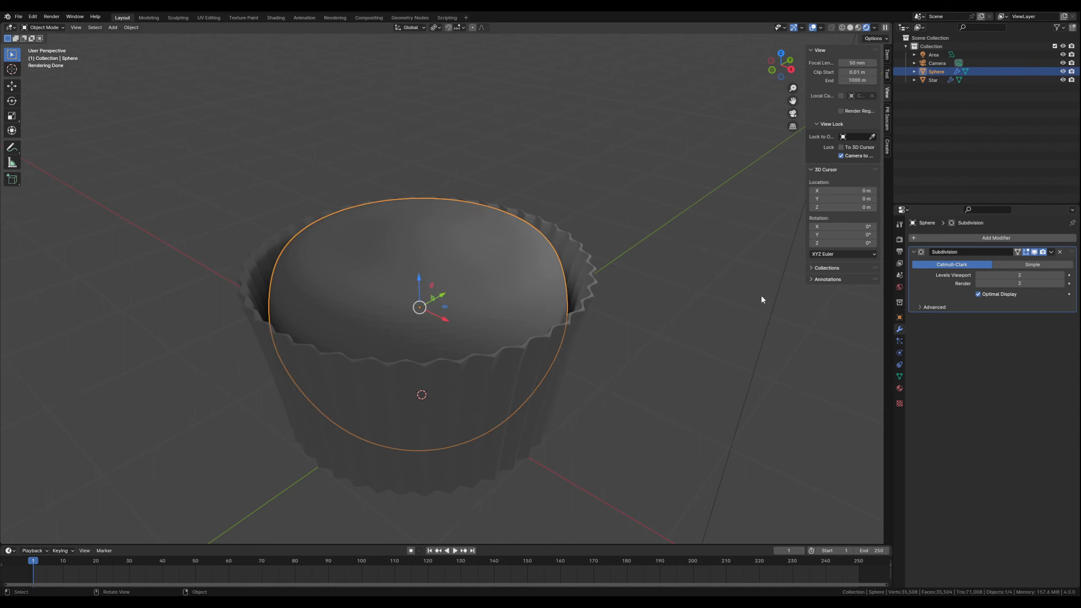
left_click(473, 385)
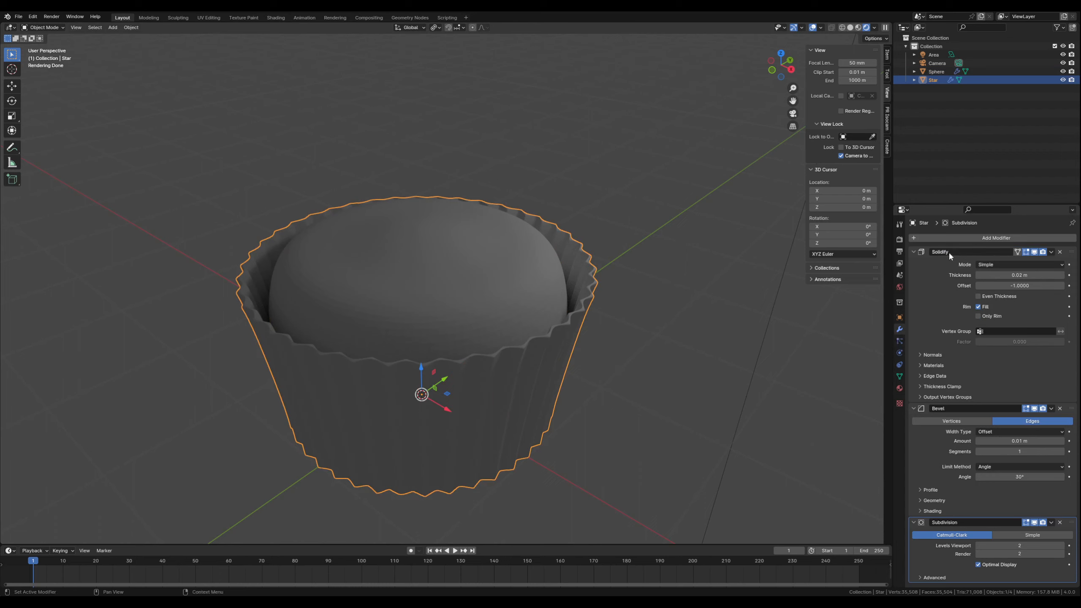
left_click(1063, 452)
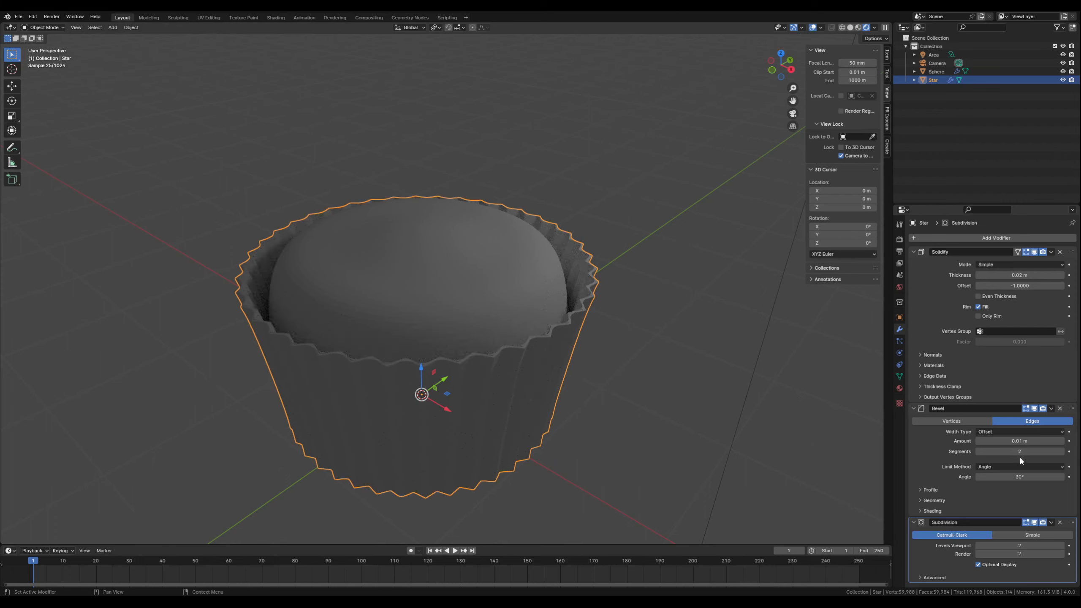
left_click(978, 452)
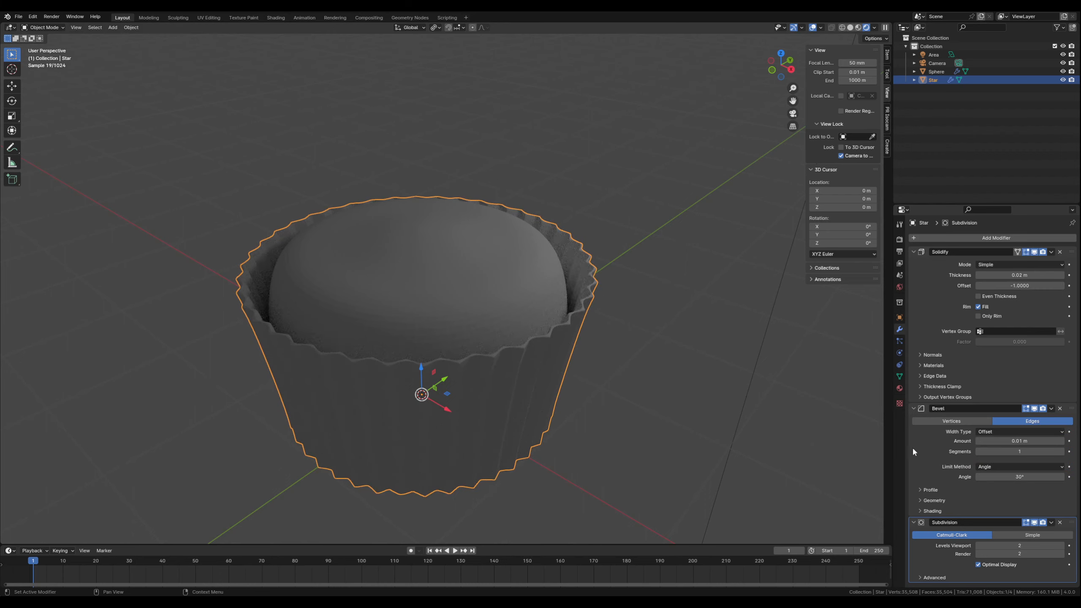
Clear the wrapper selection, add a cube mesh at the origin and scale it to about 0.436
left_click(643, 416)
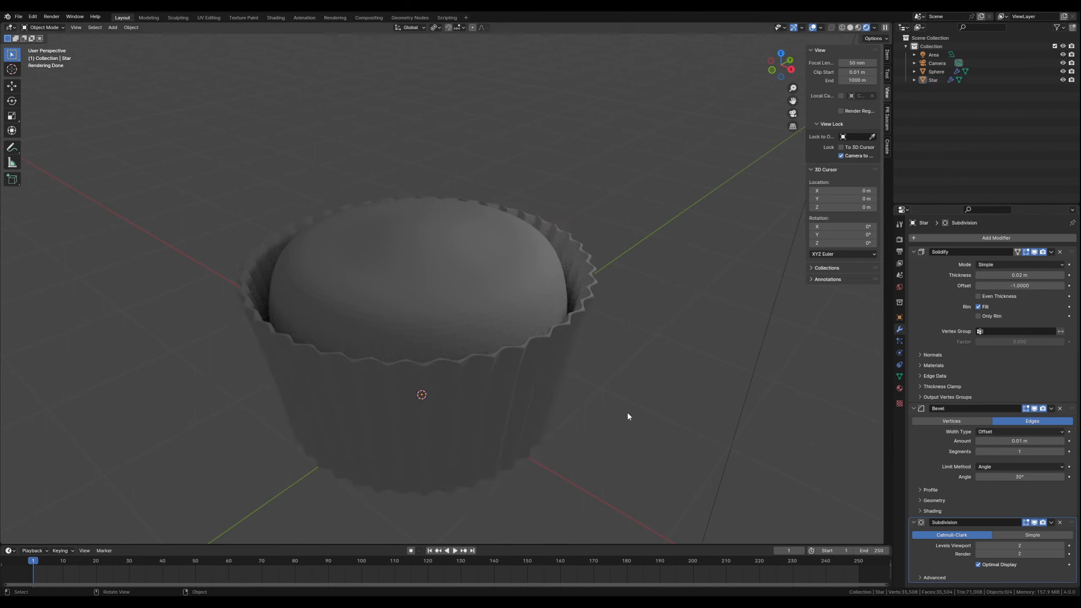
middle_click_drag(629, 416, 619, 414)
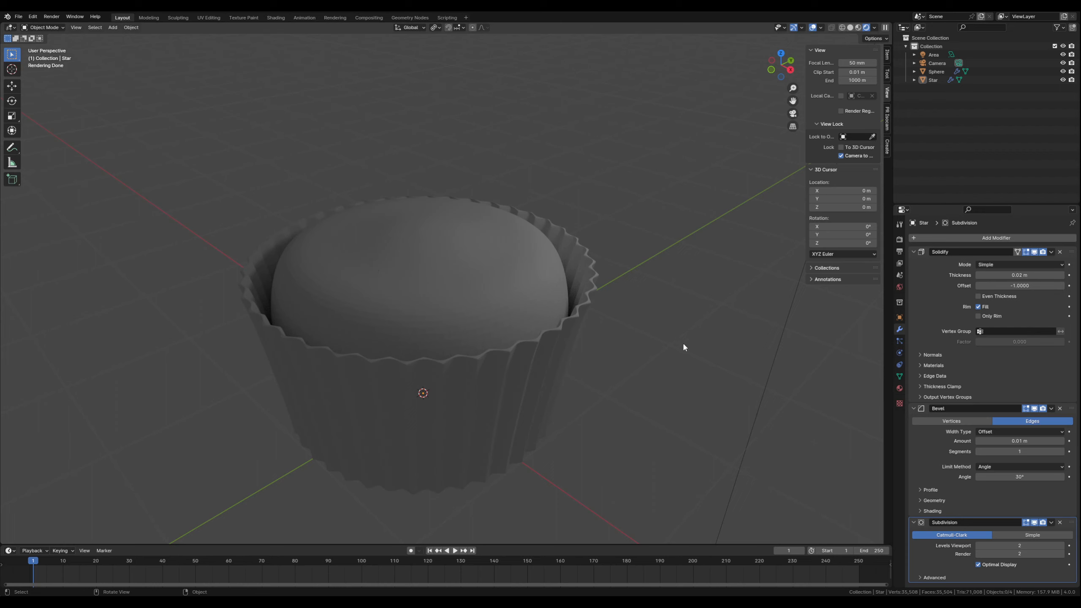
key("shift+a")
mouse_move(419, 240)
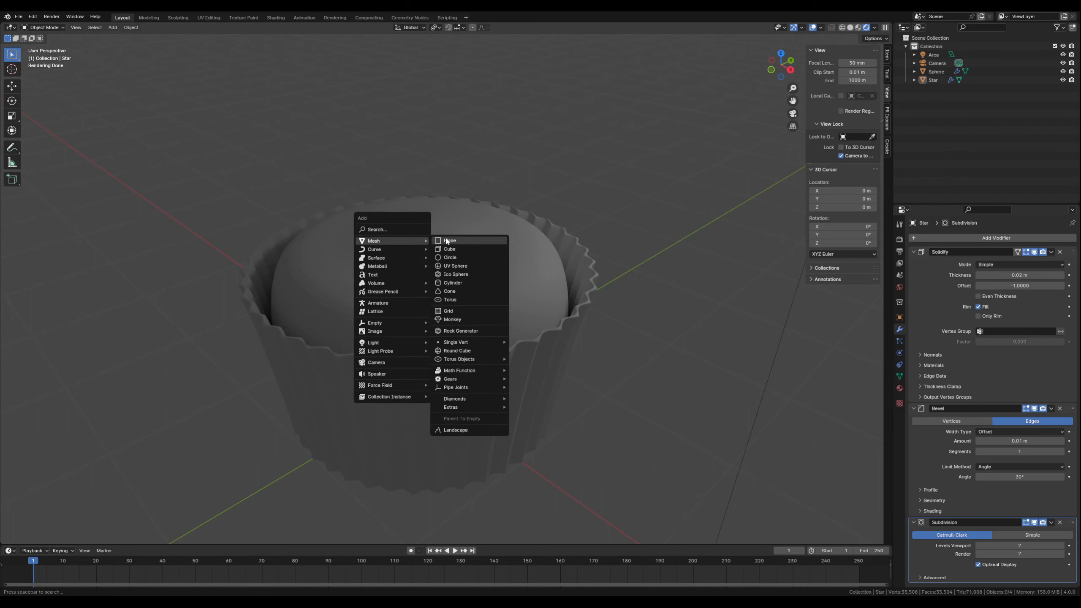
left_click(451, 249)
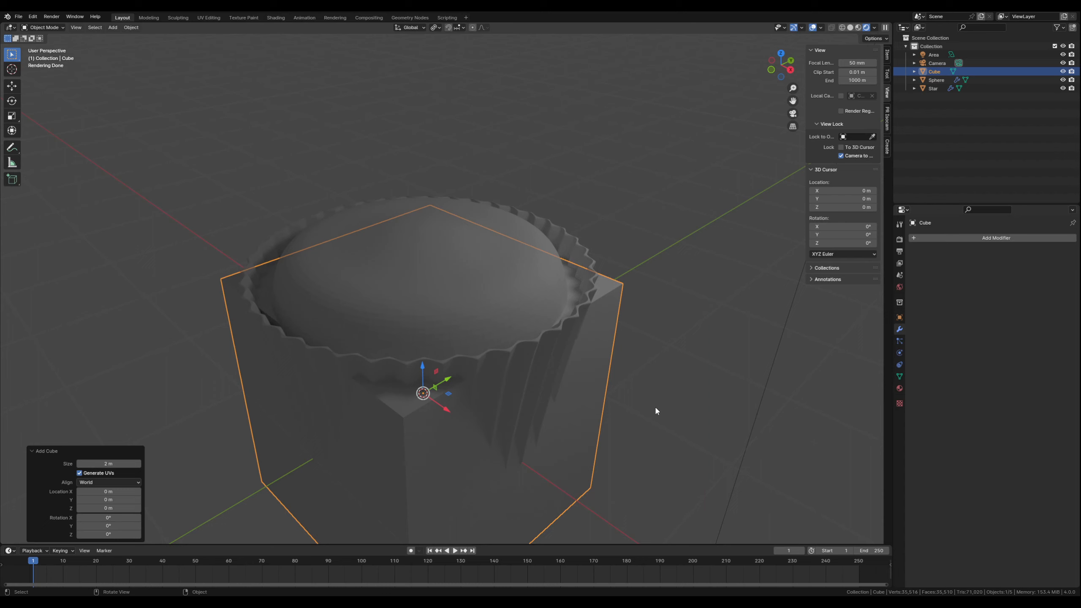
key("s")
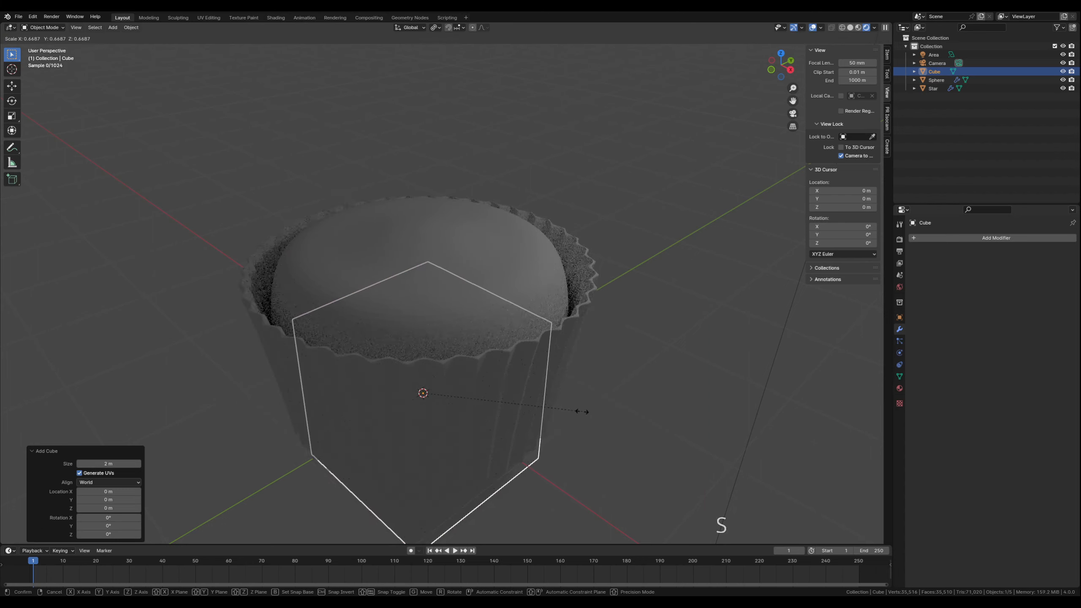
left_click(523, 412)
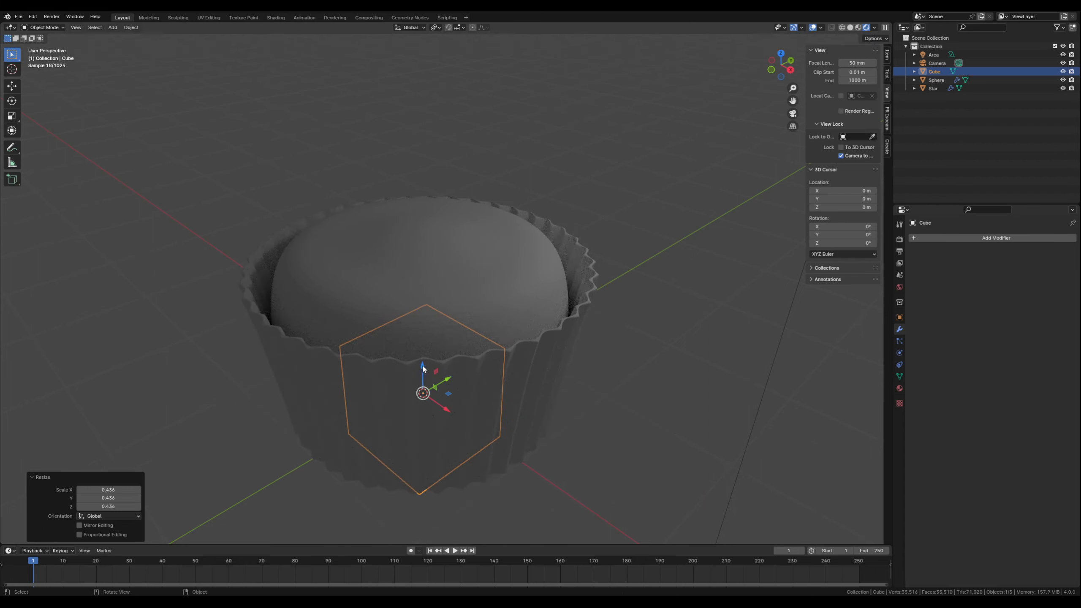
Raise the cube about 1.83 m along Z onto the cake top and apply its scale
left_click_drag(422, 369, 415, 137)
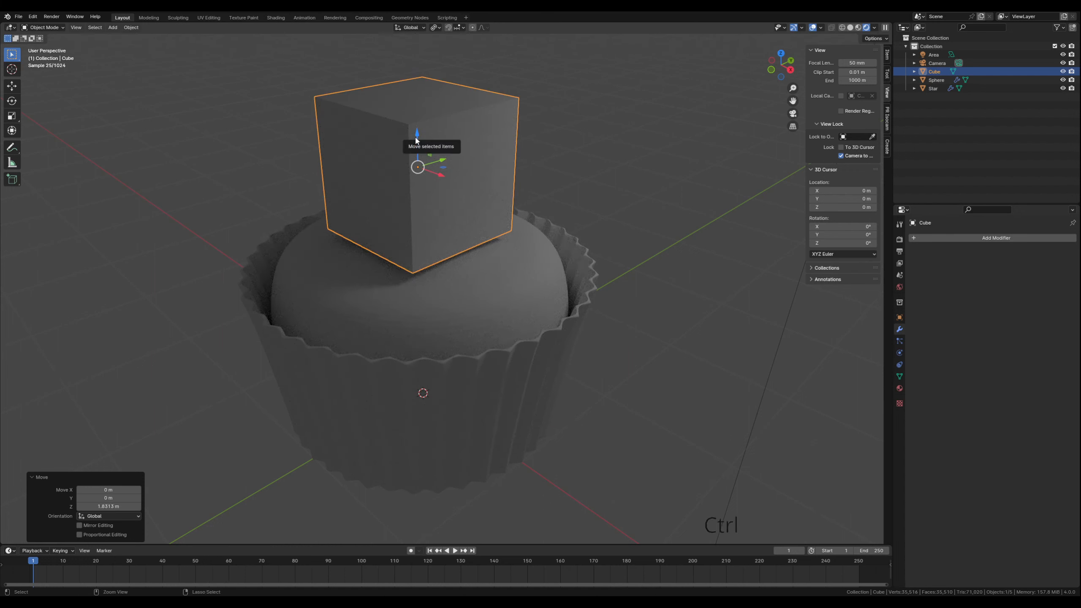
key("ctrl+a")
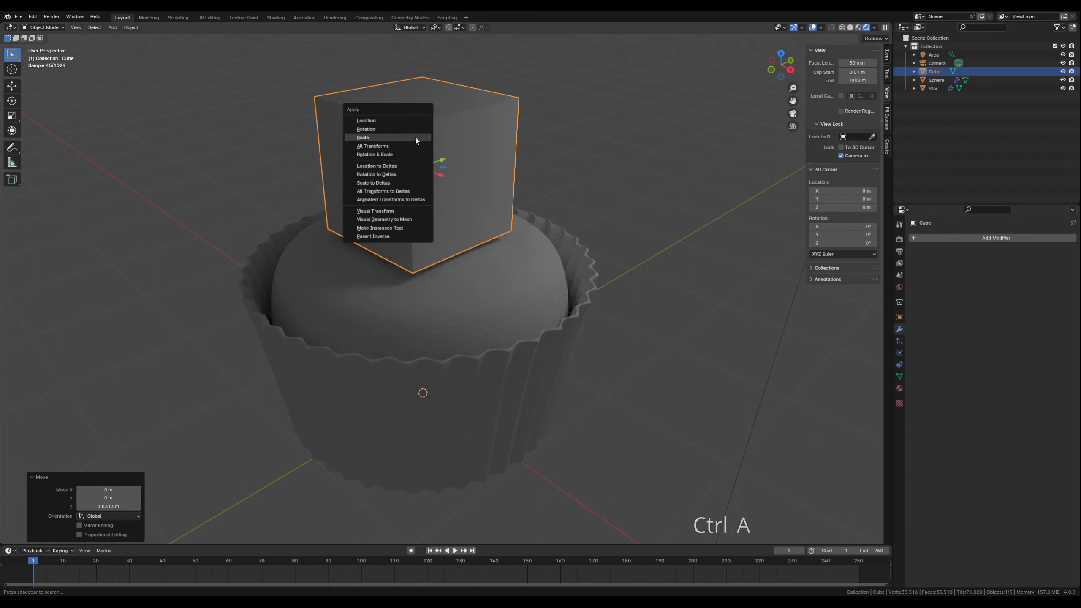
left_click(366, 137)
left_click(545, 140)
left_click(473, 156)
middle_click_drag(495, 190, 500, 217, "shift")
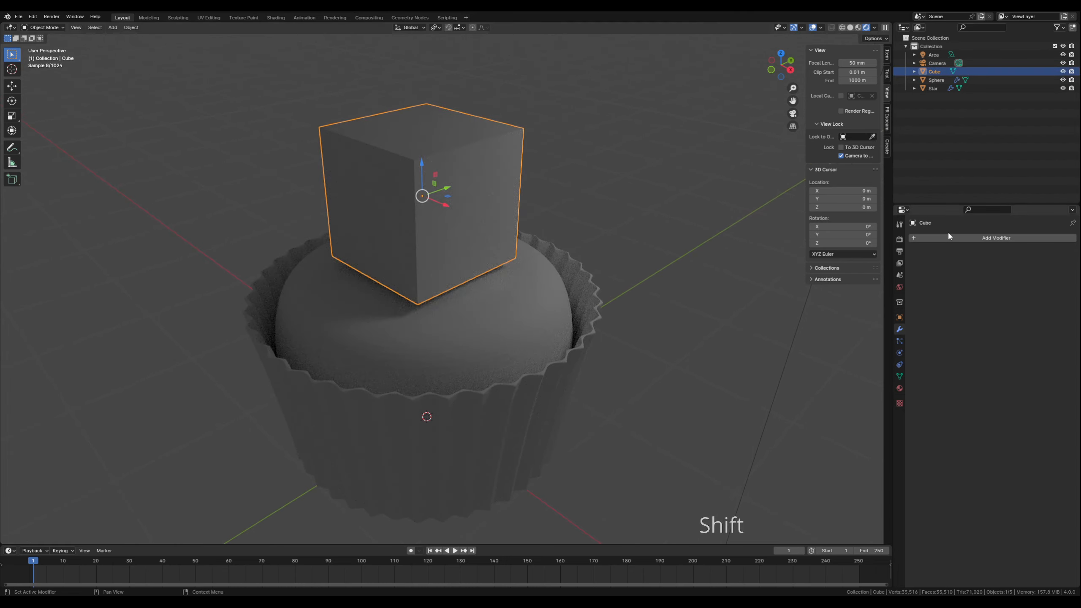
Add a Geometry Nodes modifier to the cube and split off a Geometry Node Editor beside the viewport, with its sidebar hidden
left_click(971, 237)
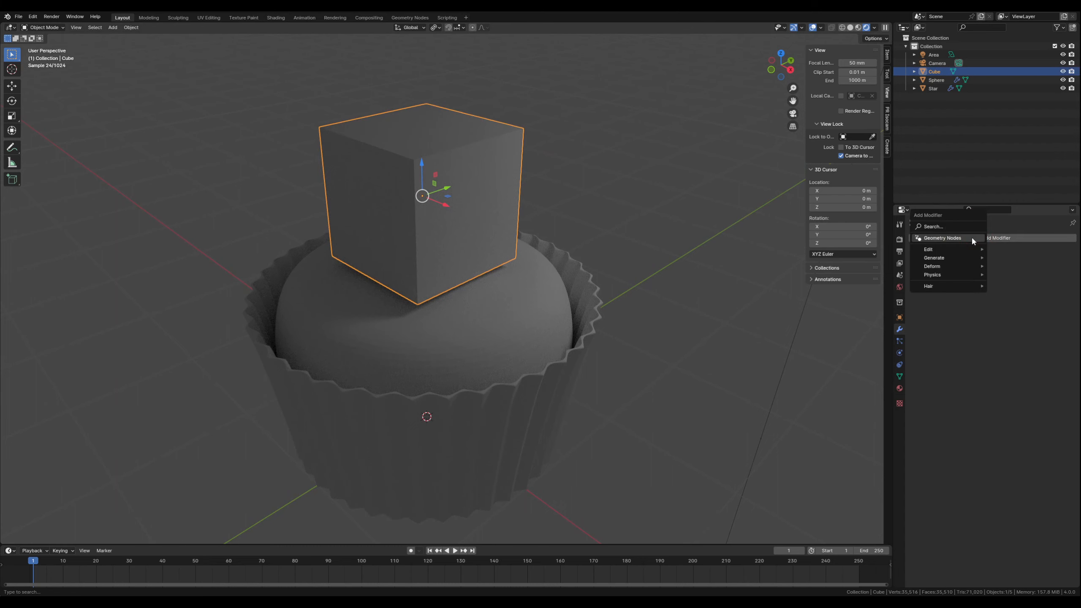
left_click(950, 239)
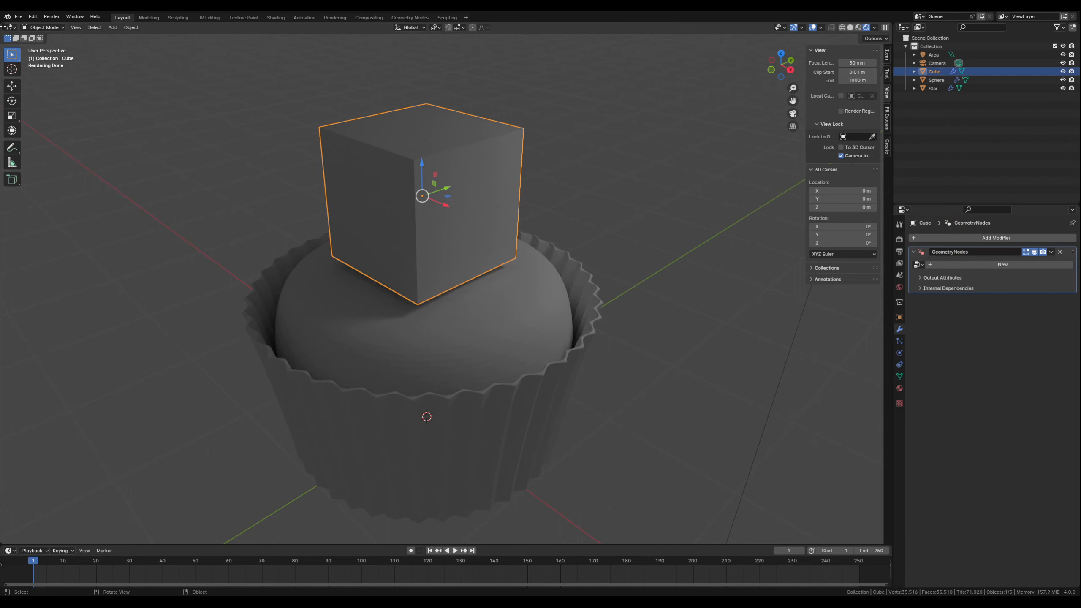
left_click_drag(3, 25, 454, 90)
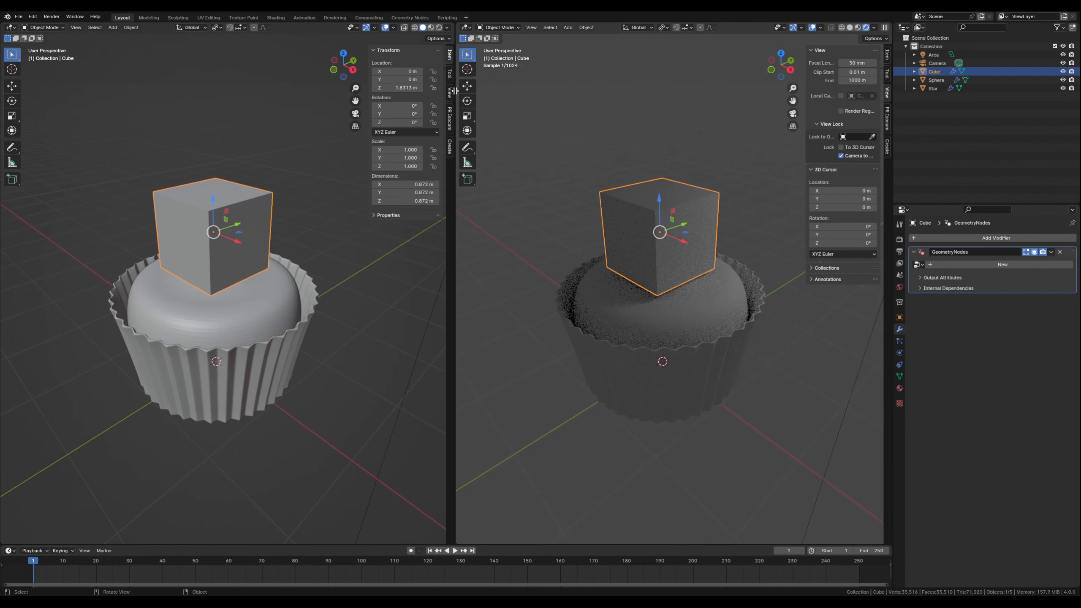
left_click(10, 28)
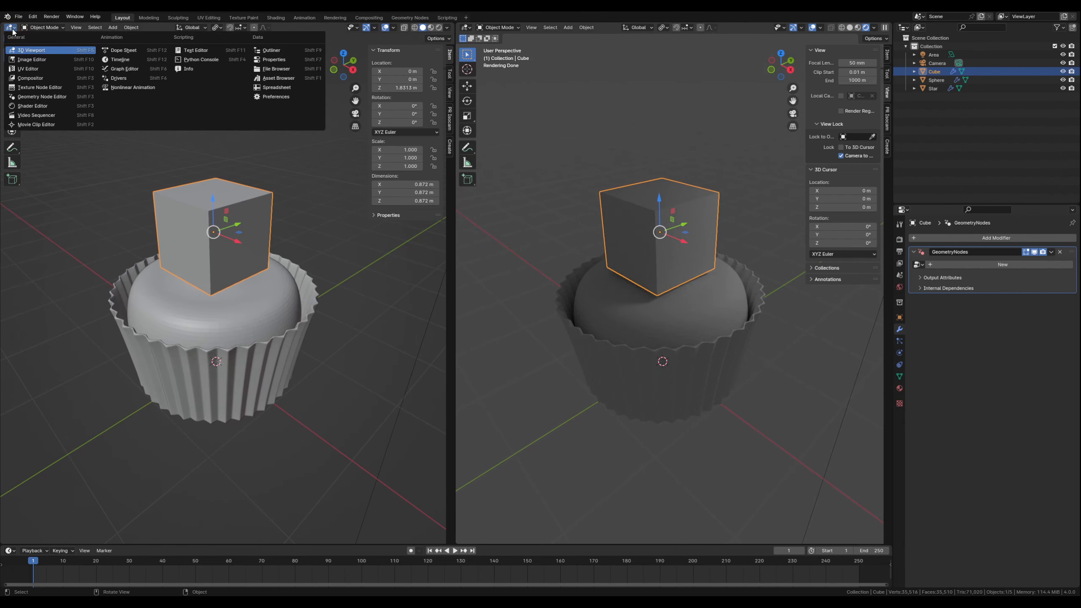
left_click(43, 97)
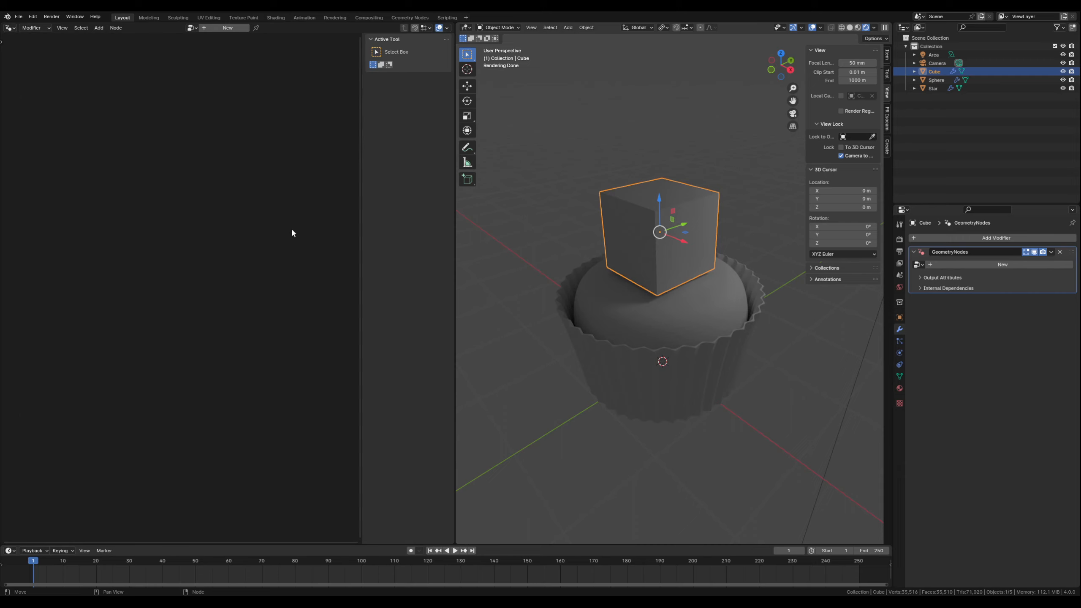
key("n")
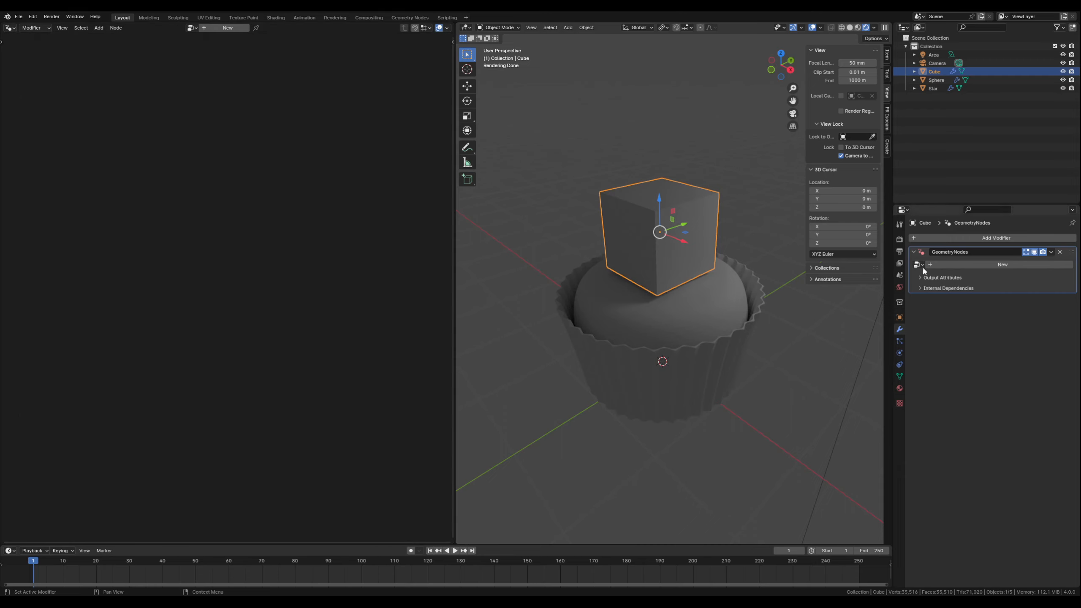
Create a new node tree for the cube's modifier and spread the Group Input and Group Output nodes apart
left_click(951, 266)
middle_click_drag(109, 440, 186, 293)
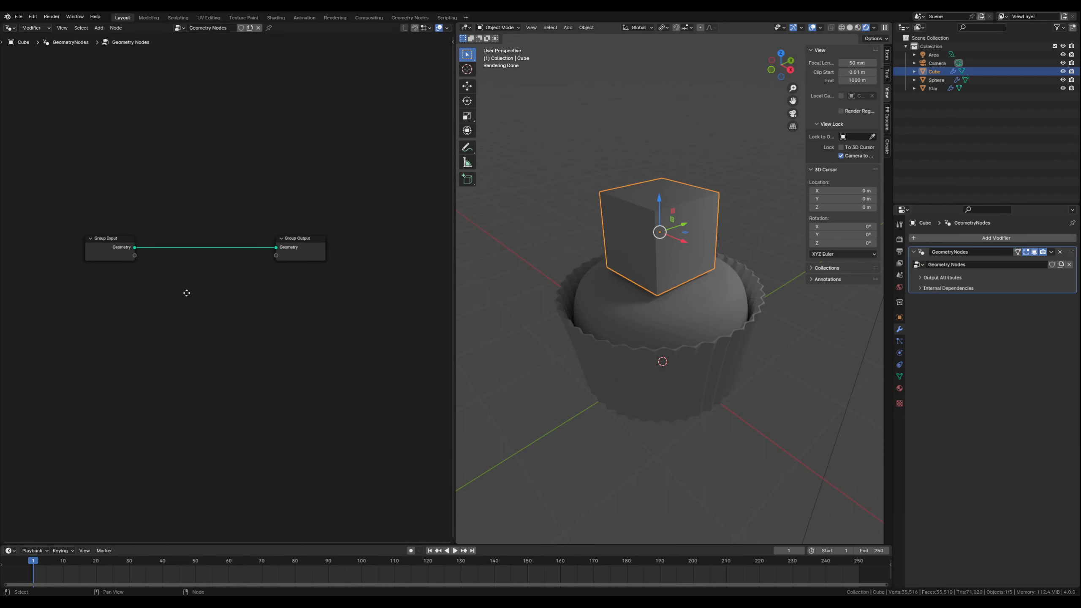
left_click_drag(113, 243, 76, 241)
left_click_drag(298, 238, 338, 241)
left_click_drag(79, 240, 70, 237)
left_click(169, 337)
Add a Spiral curve node to the node tree below the Group Input to Group Output link
key("shift+a")
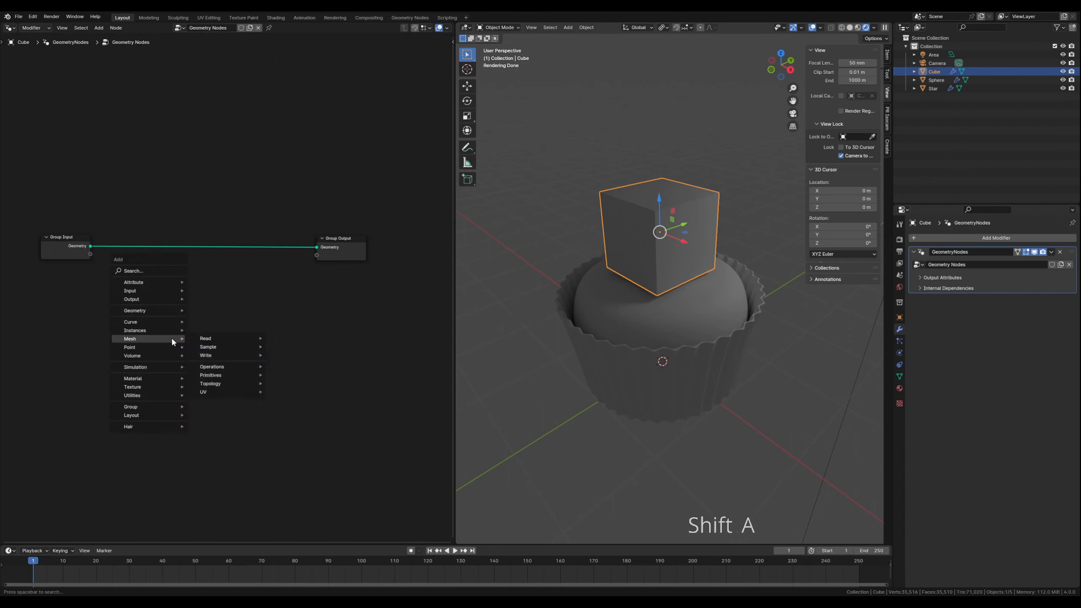
type("spi")
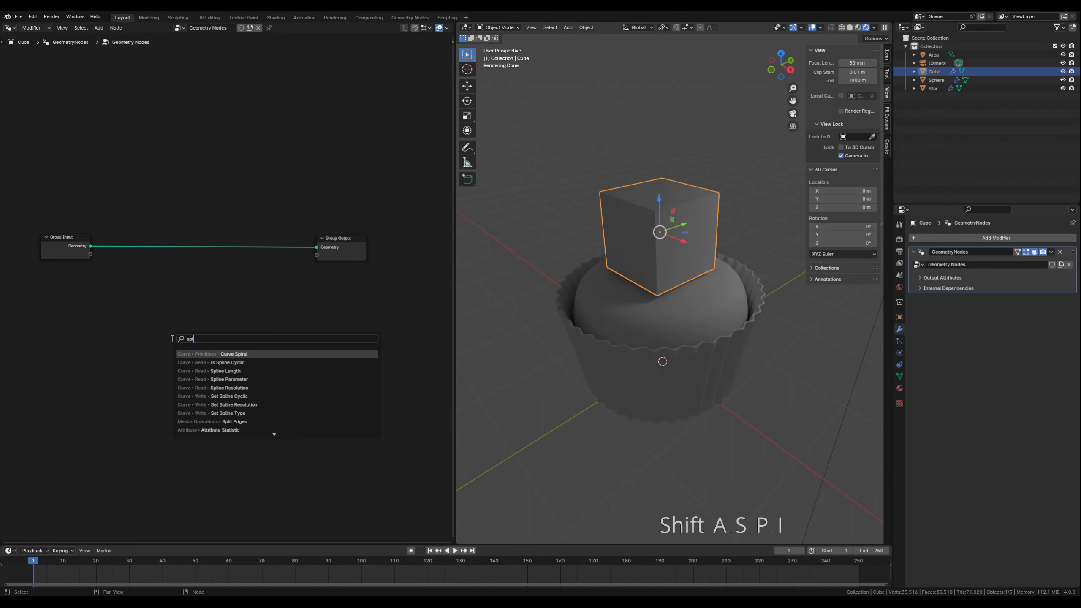
left_click(226, 353)
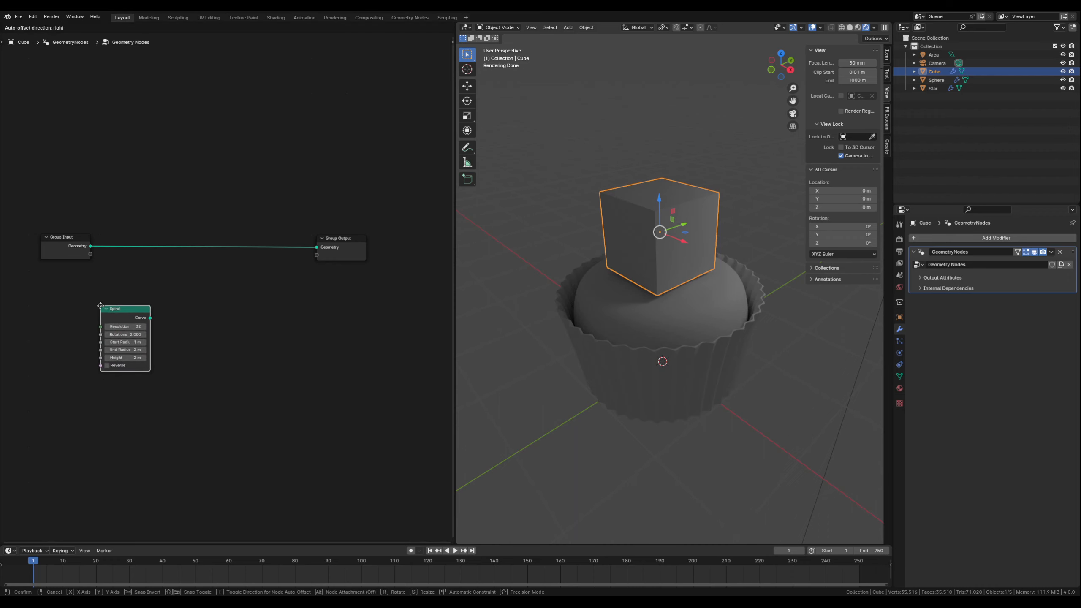
left_click(100, 306)
Set the Spiral node's resolution to 25 and its rotations to 5
left_click(119, 327)
type("25")
key("Return")
left_click(127, 335)
type("5")
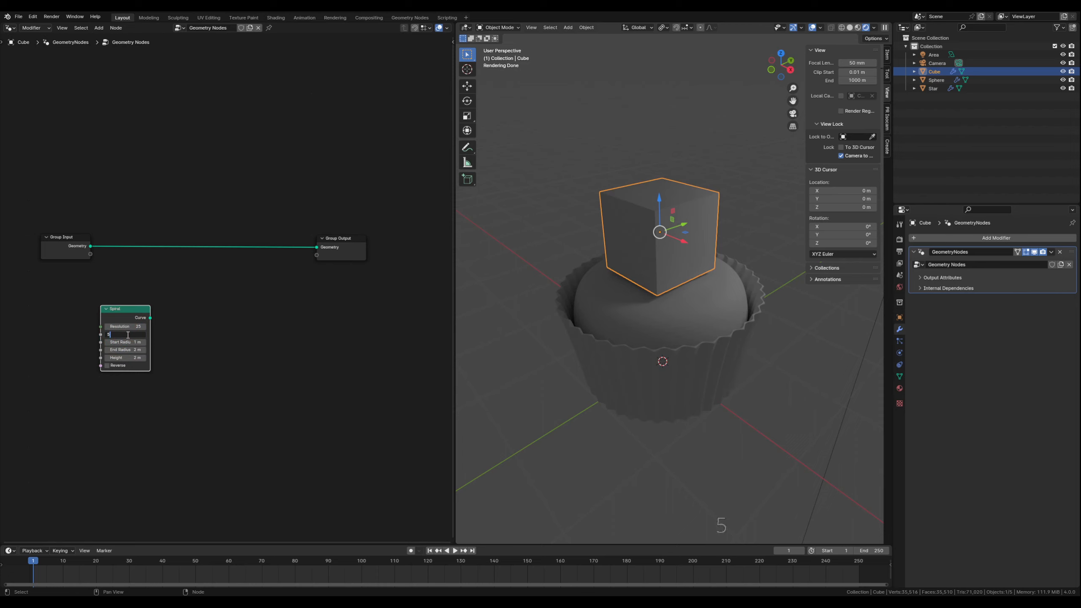
key("Return")
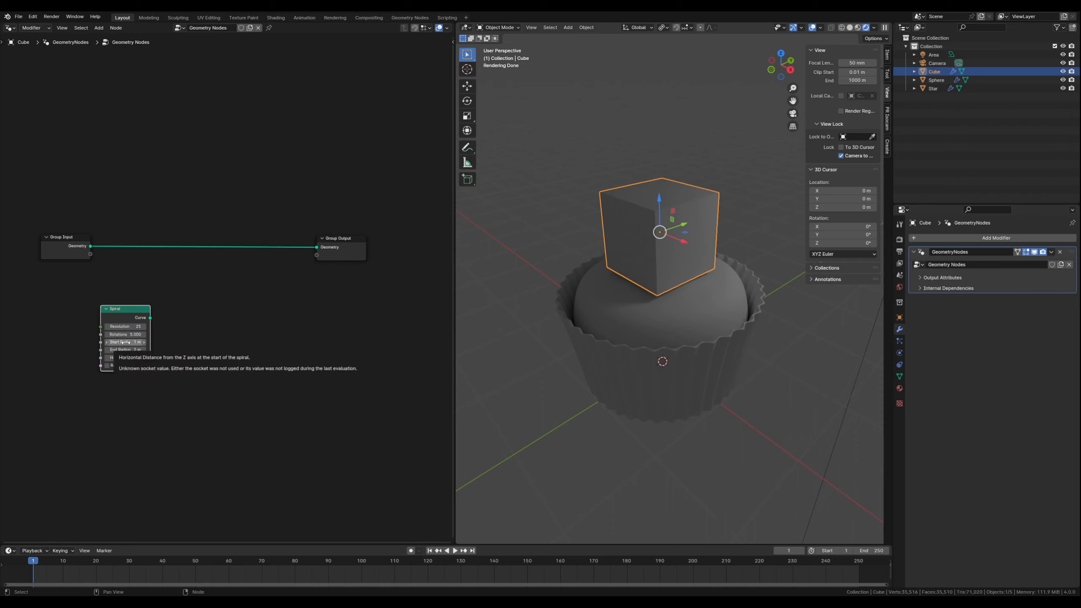
Keep the spiral's start radius at 1 m, set its end radius to 0 m and wire its curve into Group Output
left_click(124, 342)
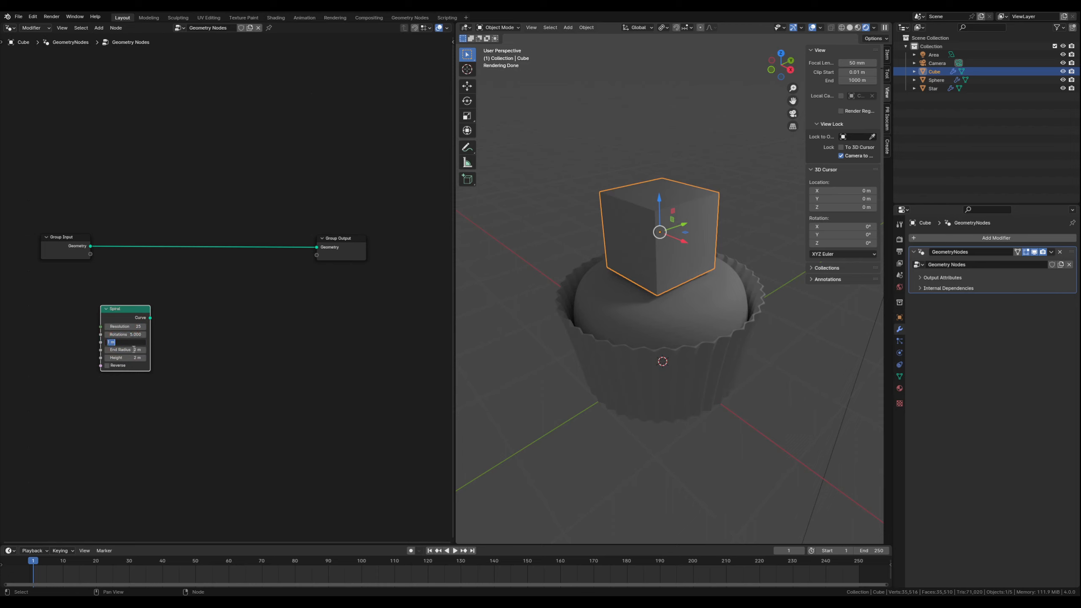
key("Return")
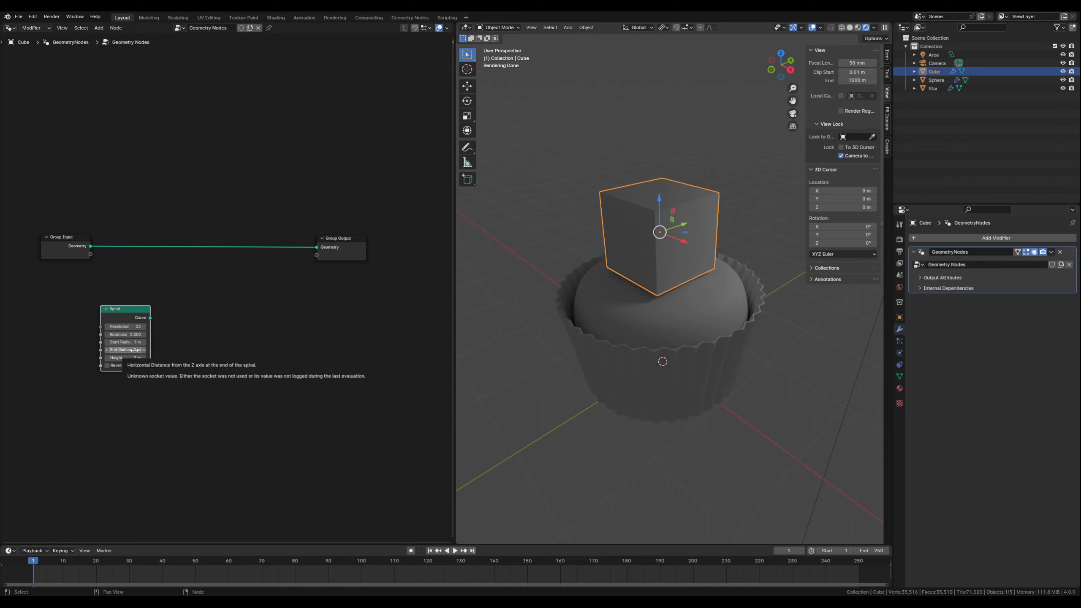
left_click(134, 350)
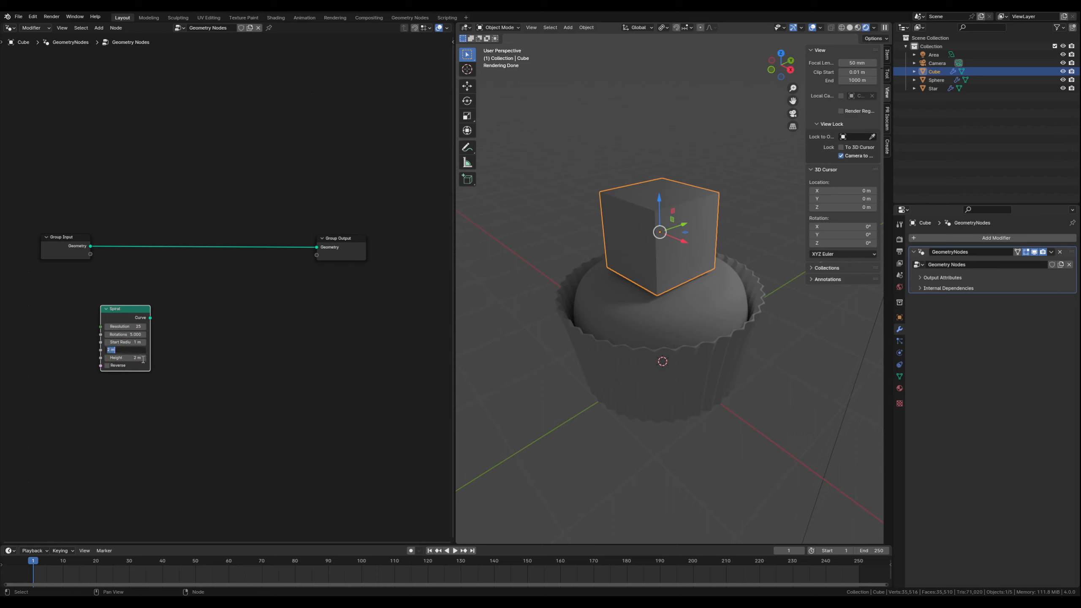
type("0")
key("Return")
left_click_drag(120, 309, 117, 241)
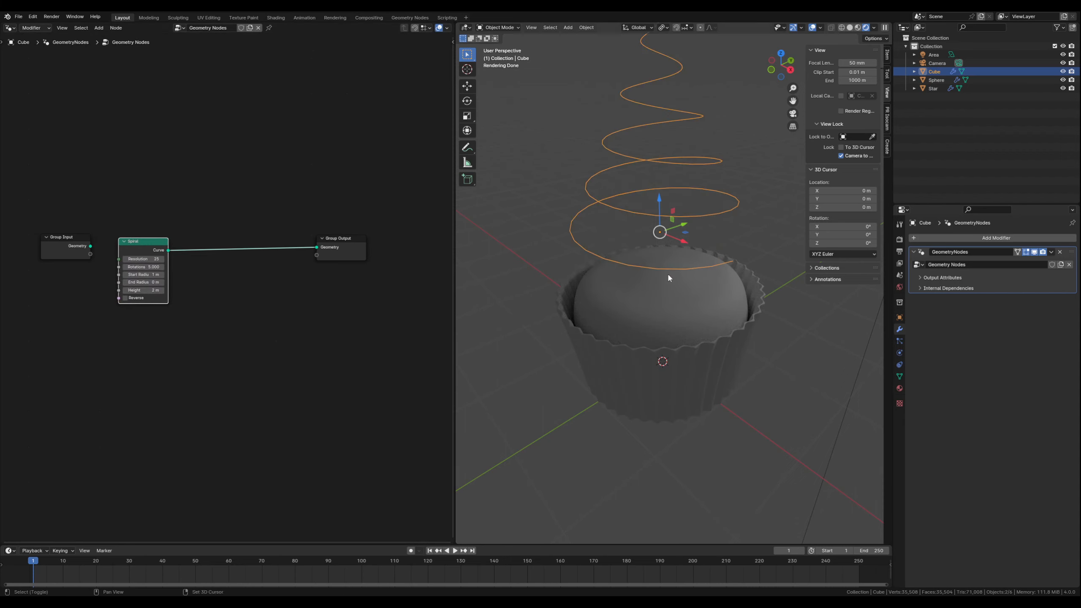
Set the spiral's height to 0.8 m and check its shape above the cake
mouse_move(613, 233)
middle_mouse_down("shift")
mouse_move(624, 224)
mouse_move(618, 251)
middle_mouse_up("shift")
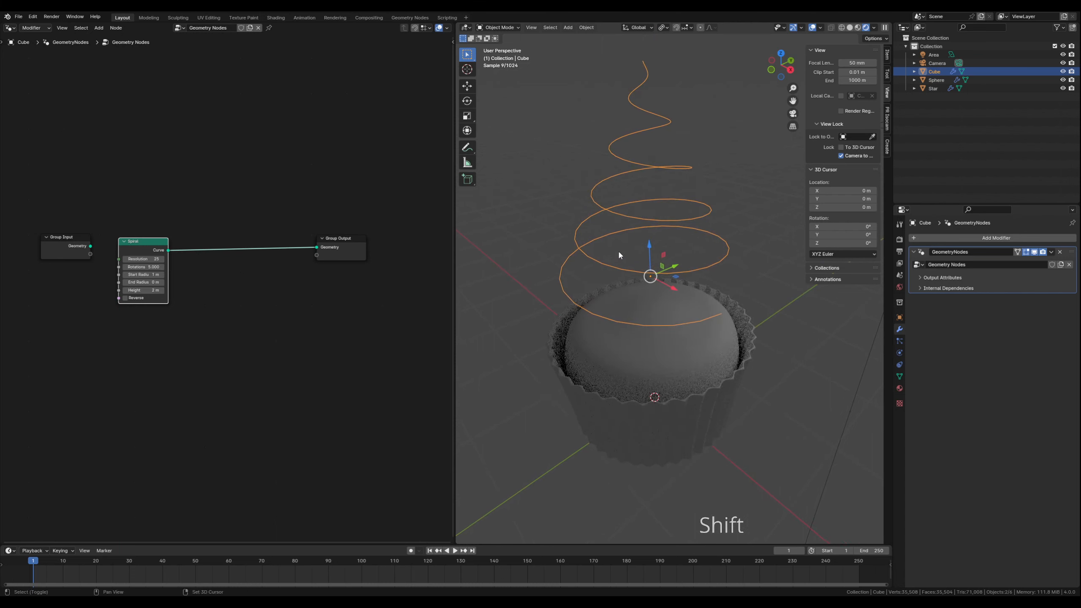
left_click(138, 291)
type(".8")
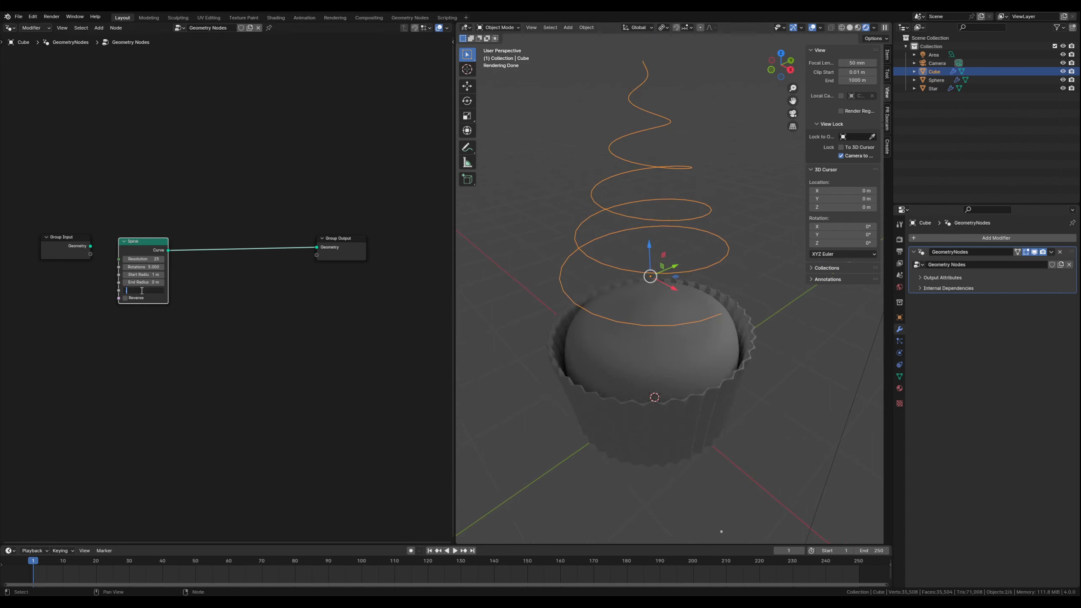
key("Return")
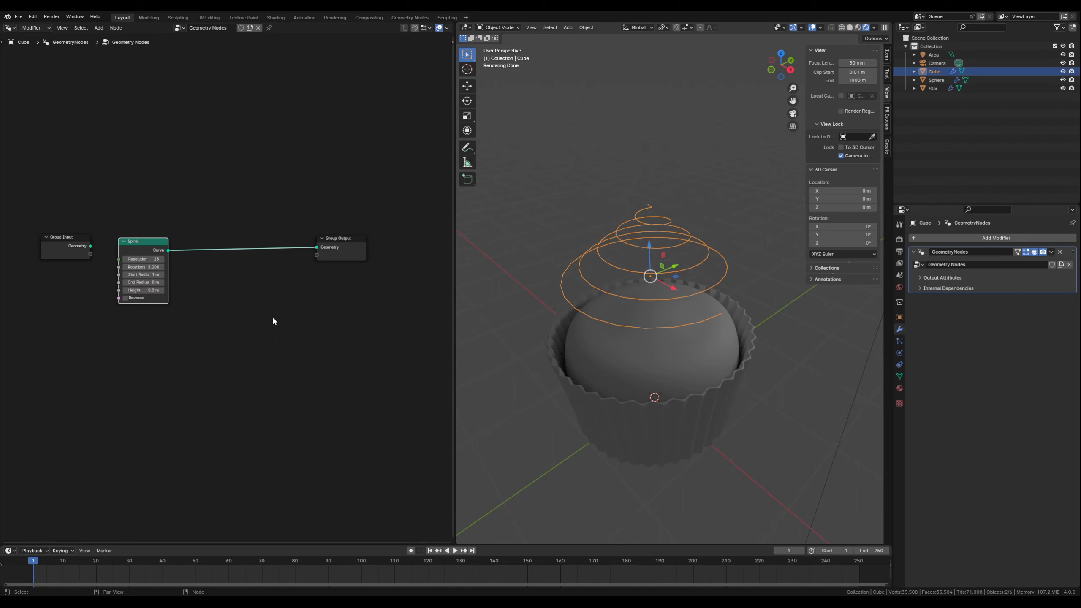
middle_click_drag(626, 367, 589, 349)
left_click(323, 321)
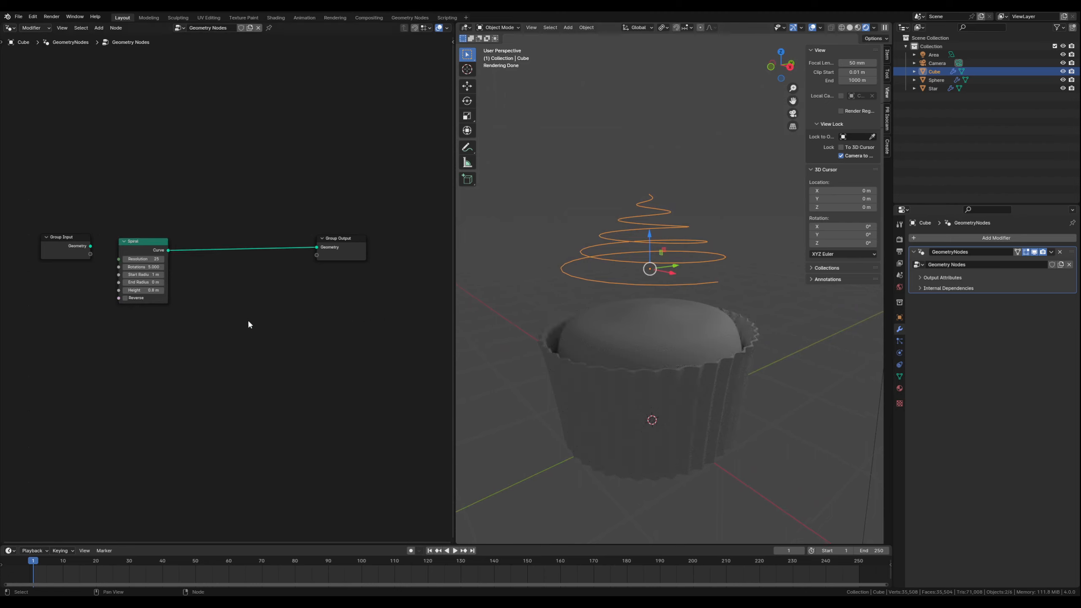
Insert a Curve to Mesh node between the Spiral and Group Output nodes
middle_click_drag(244, 318, 239, 318)
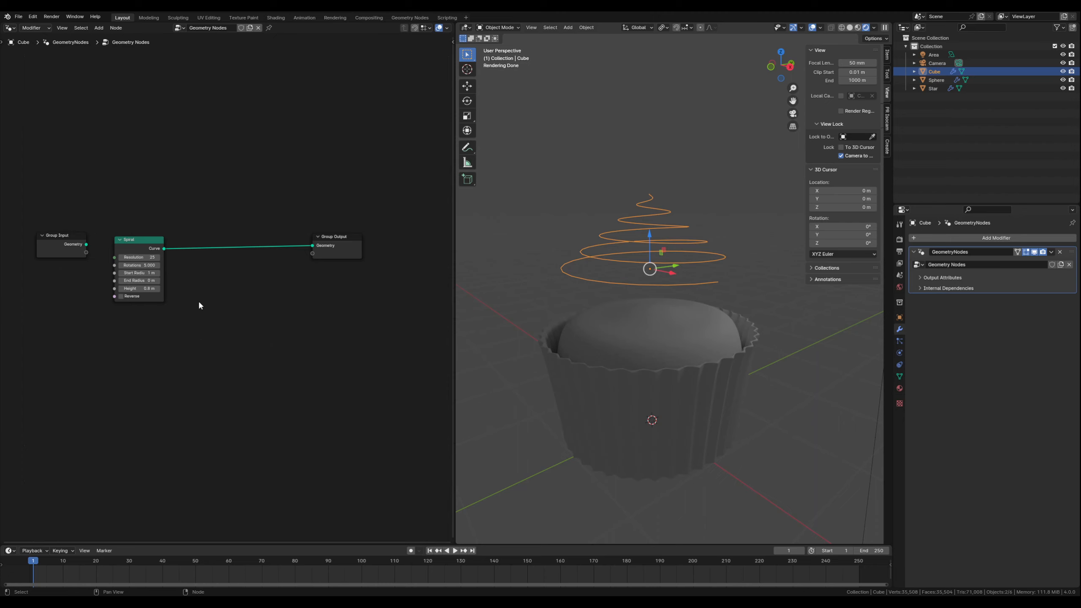
left_click_drag(131, 240, 128, 239)
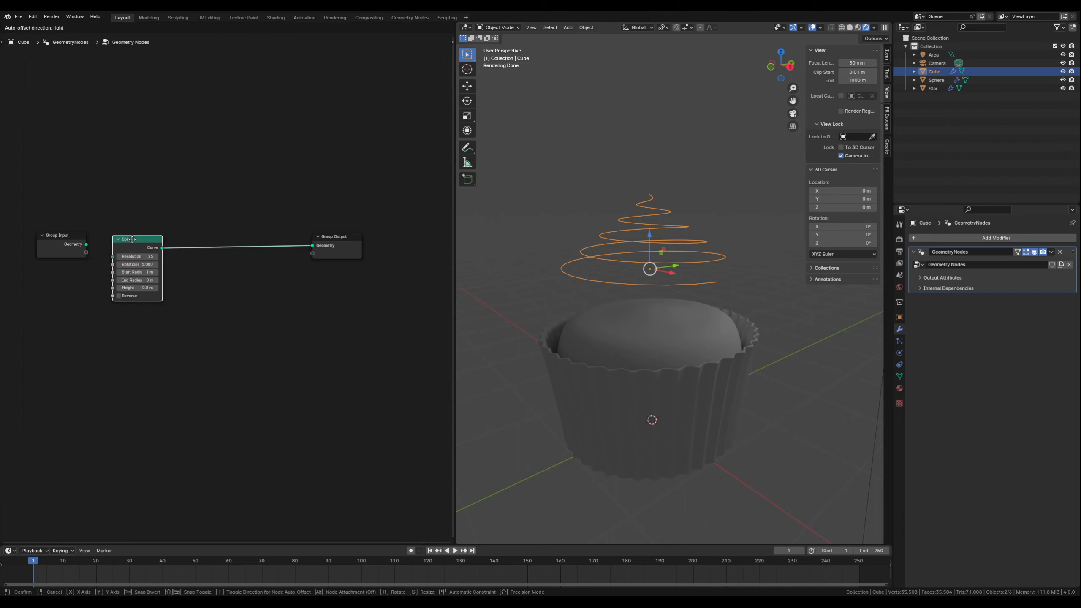
key("shift+a")
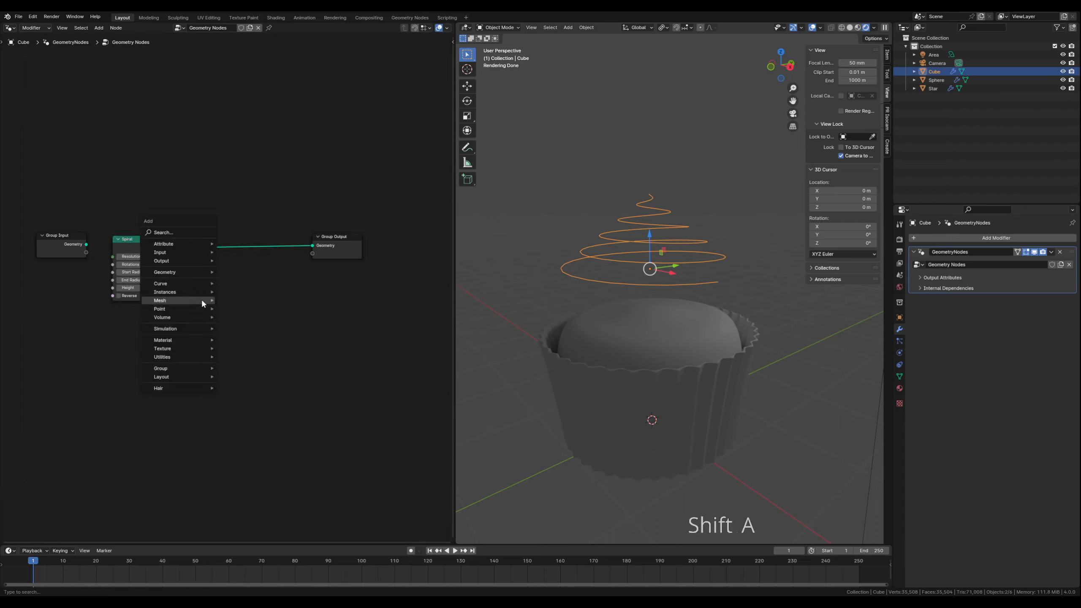
type("cu")
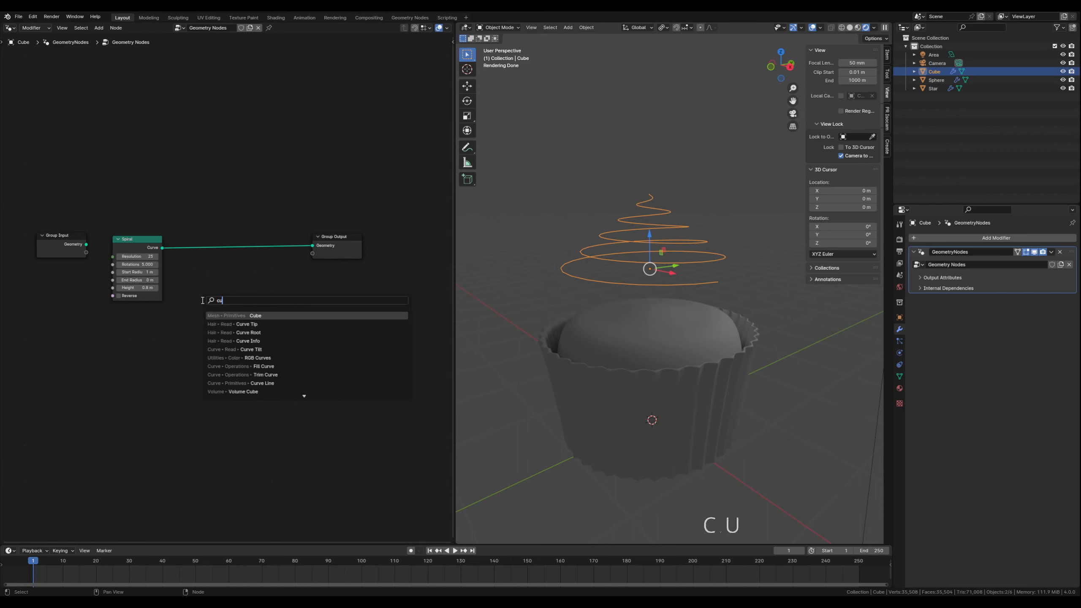
type("rve to")
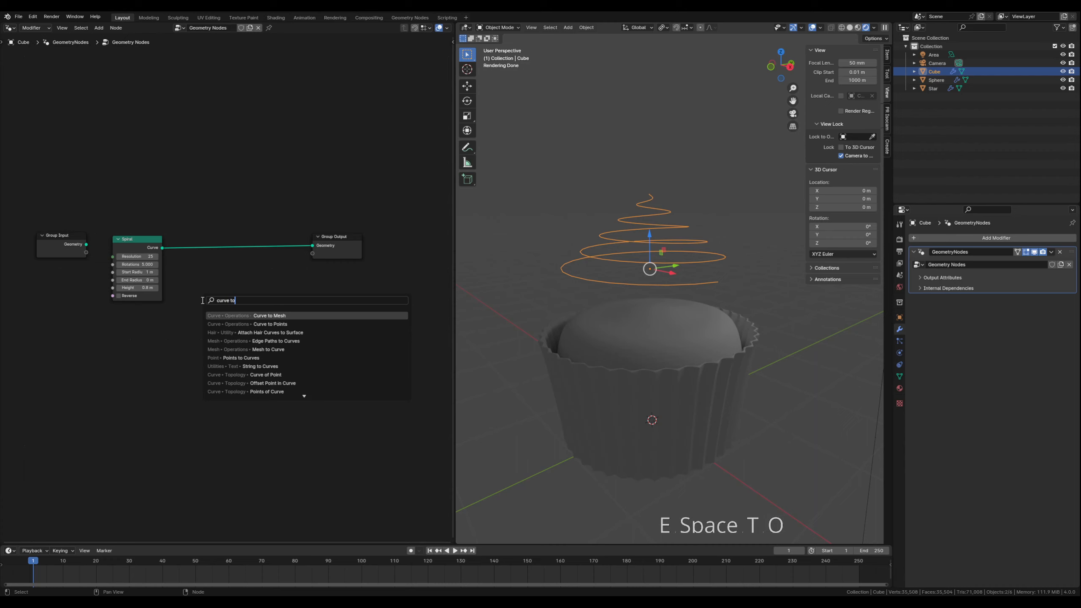
left_click(274, 317)
left_click(217, 242)
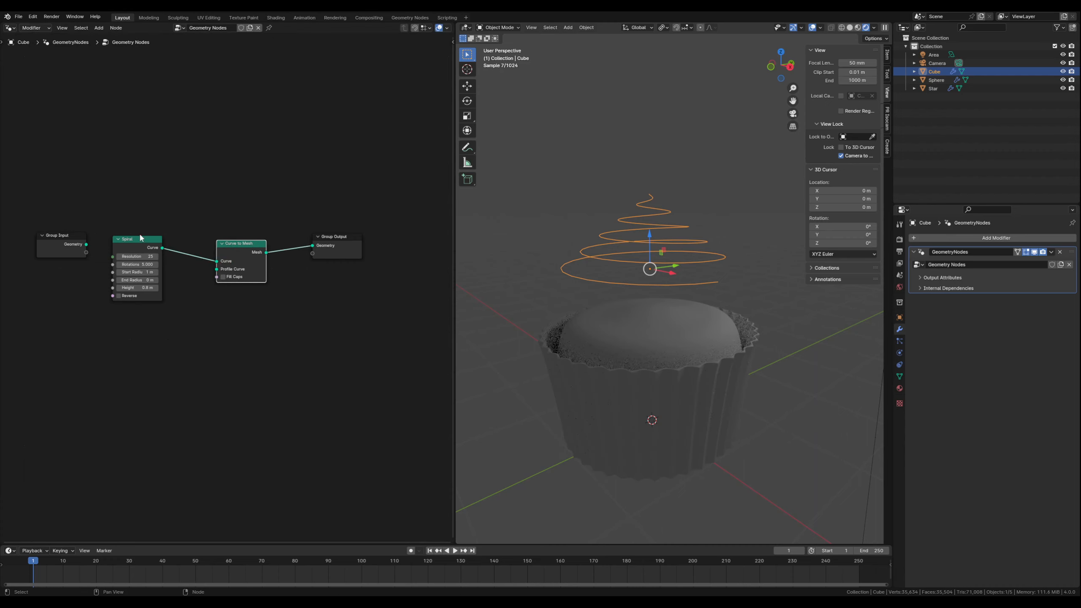
Add a Star curve node below the Spiral and Curve to Mesh nodes
left_click_drag(140, 237, 136, 235)
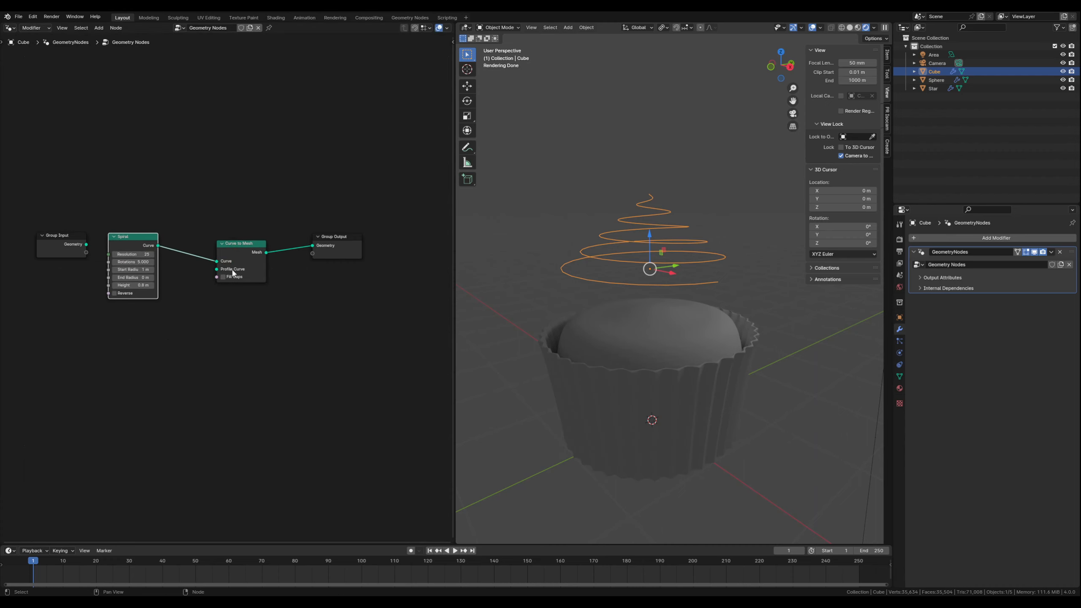
left_click(209, 327)
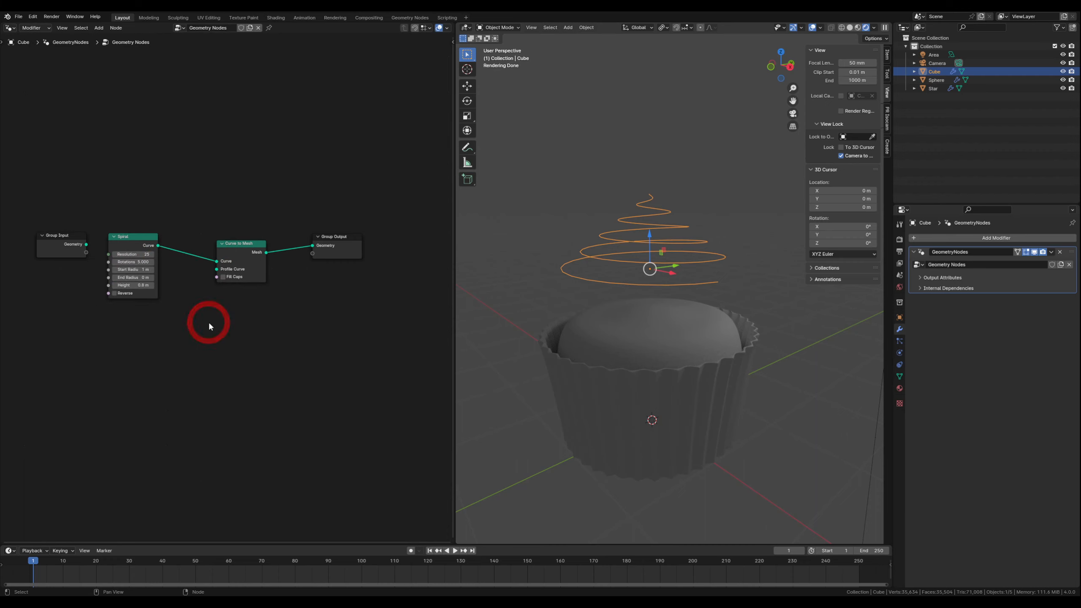
key("shift+a")
type("s")
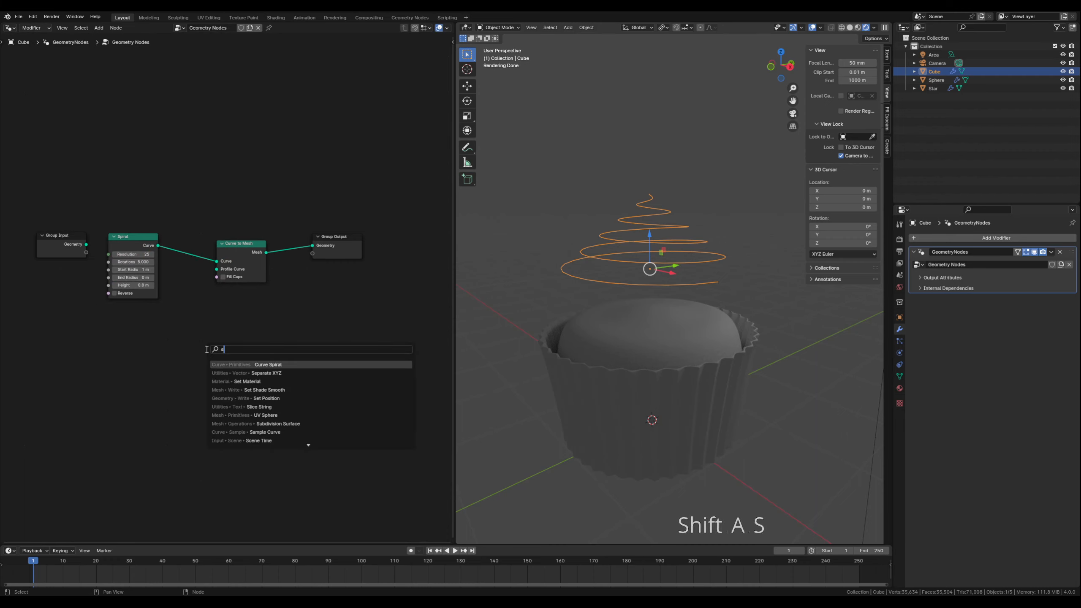
type("tar")
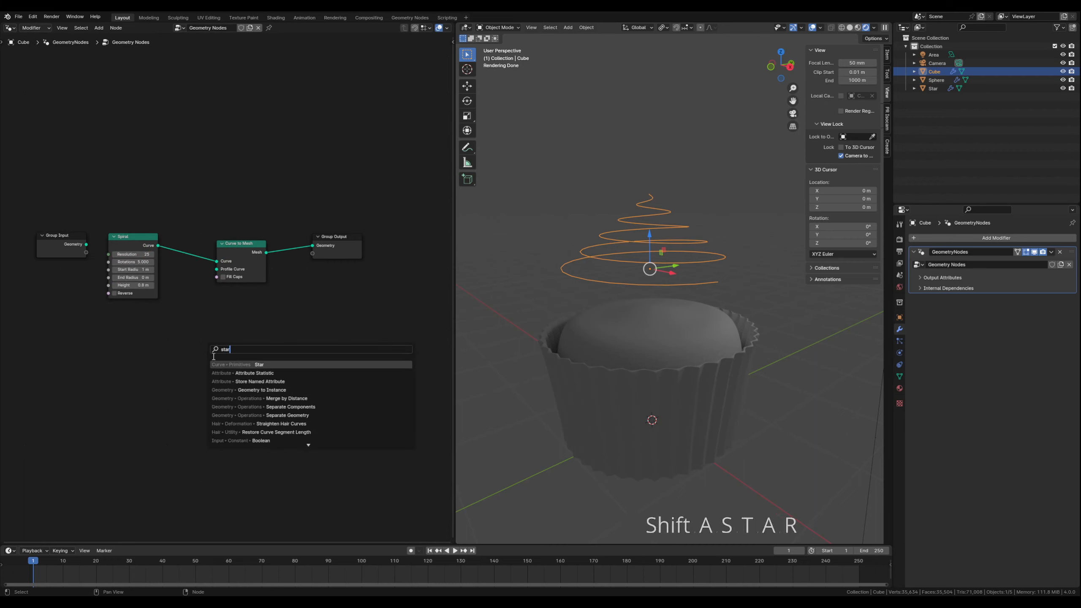
left_click(245, 363)
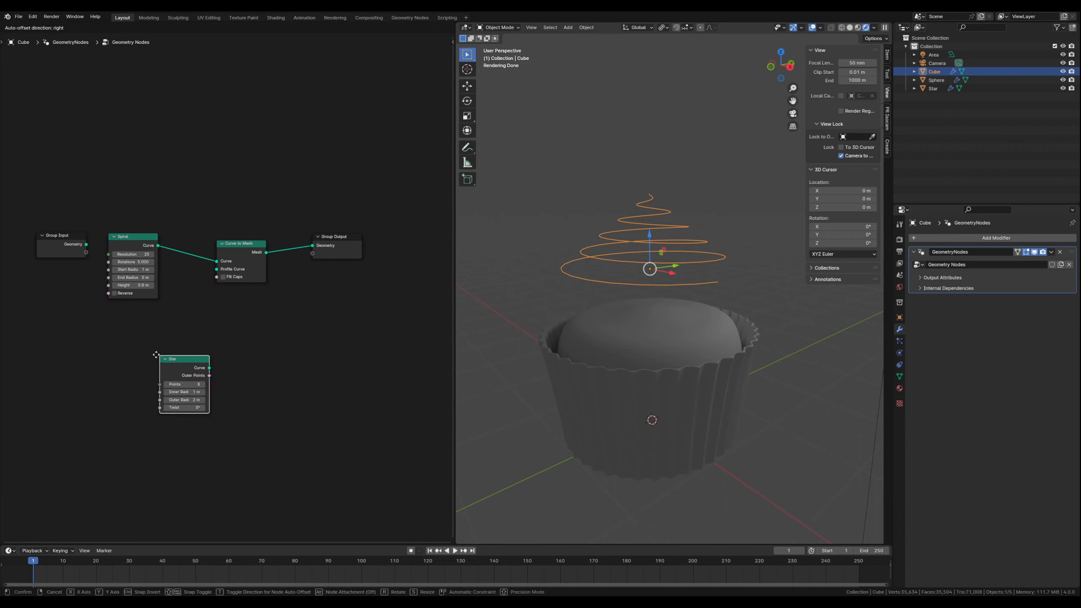
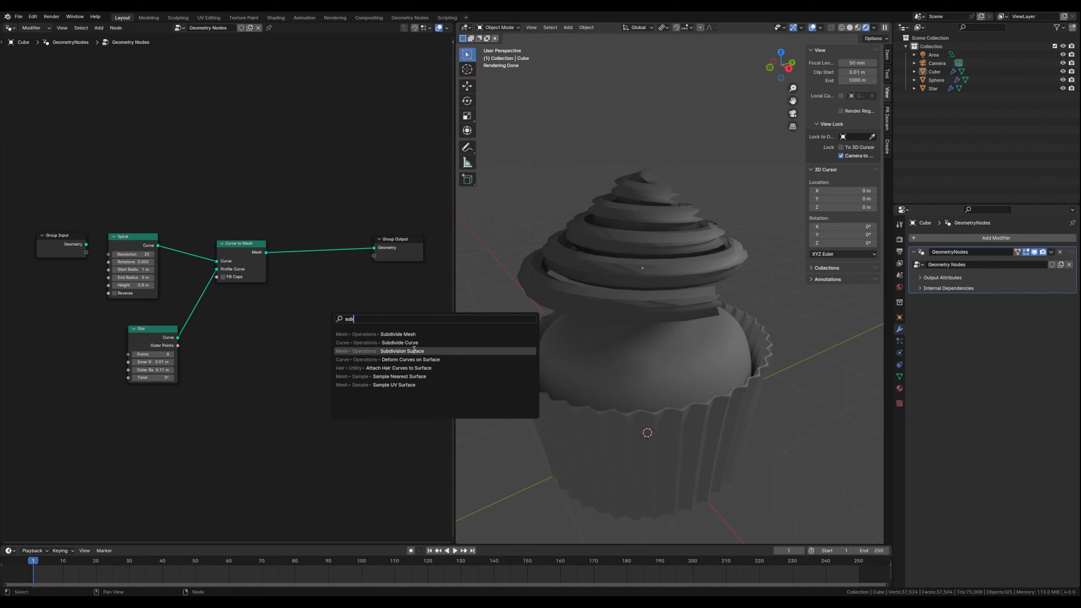
Insert a Subdivision Surface node between the Curve to Mesh and Group Output nodes
left_click(411, 351)
left_click(298, 244)
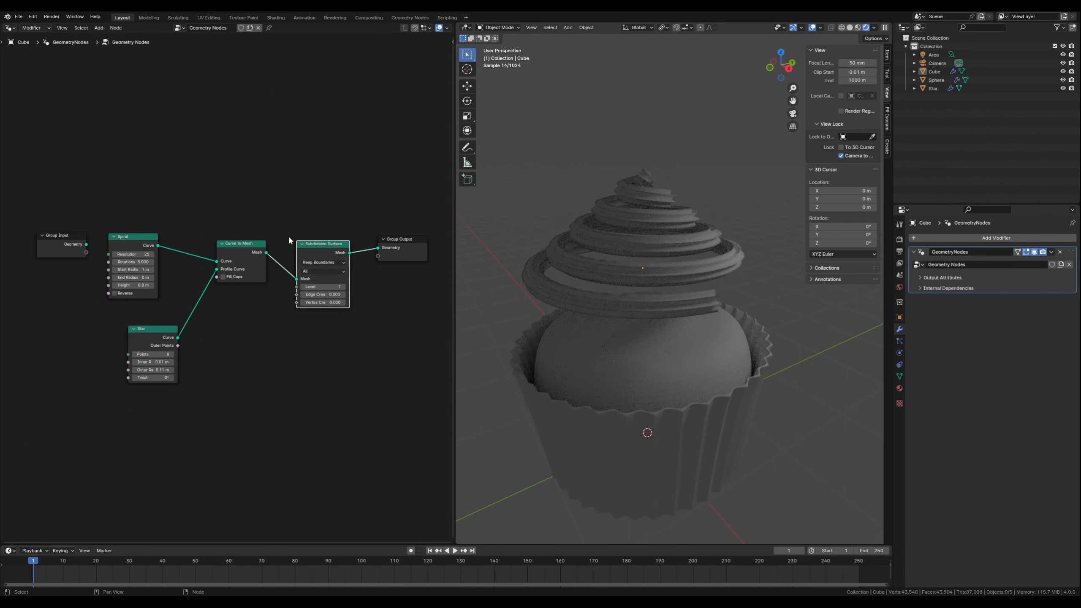
scroll(331, 246, "up", 1)
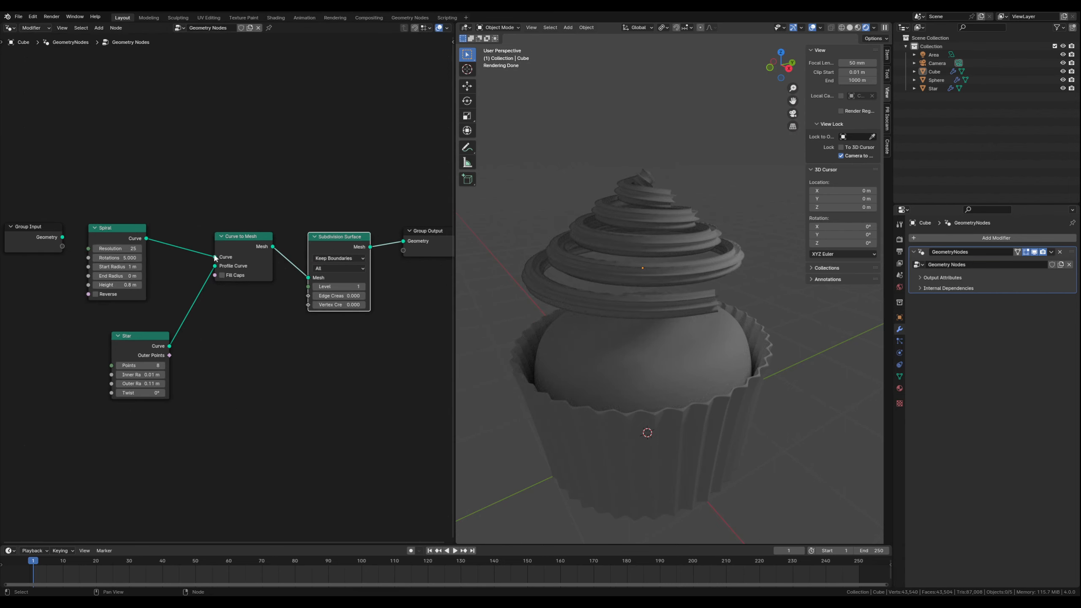
Rearrange the nodes, moving Group Input out of the way and leaving a wide gap between Curve to Mesh and Subdivision Surface
left_click_drag(241, 237, 214, 231)
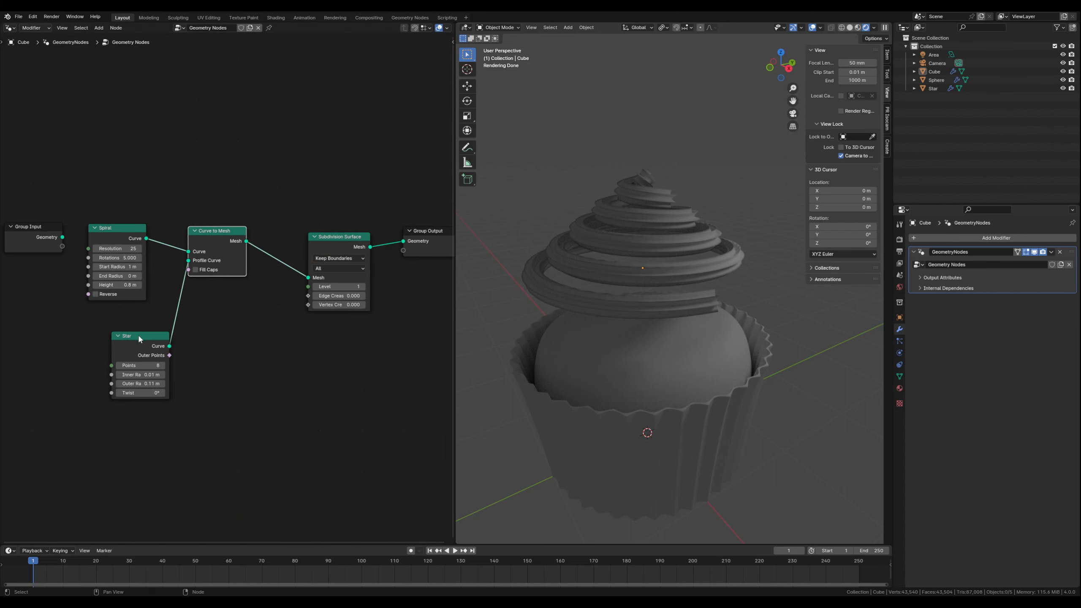
left_click_drag(138, 334, 116, 330)
left_click_drag(38, 231, 42, 94)
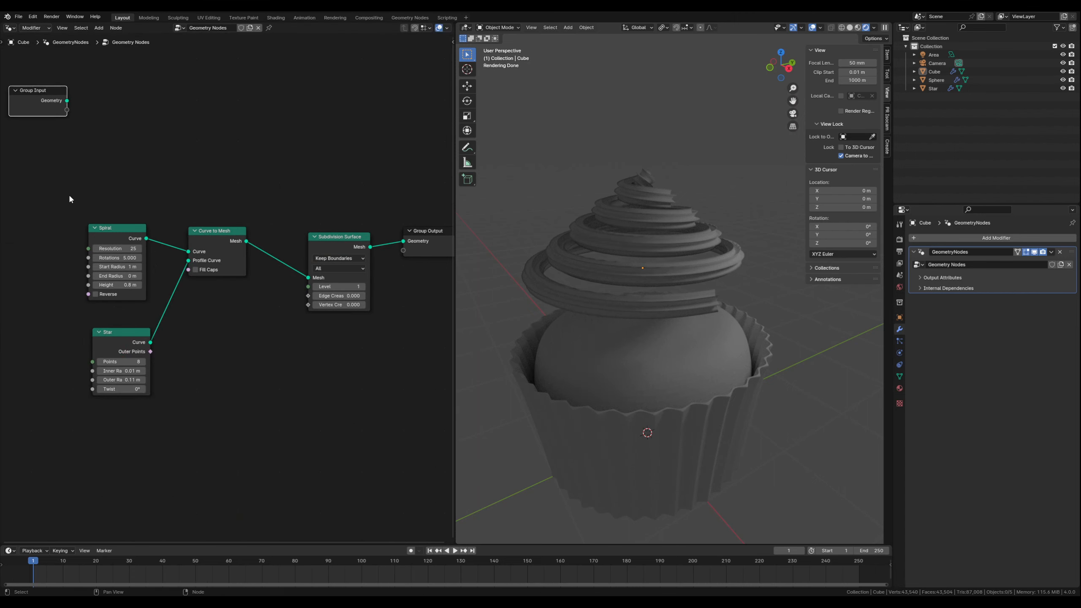
left_click_drag(69, 194, 218, 336)
left_click_drag(194, 232, 140, 211)
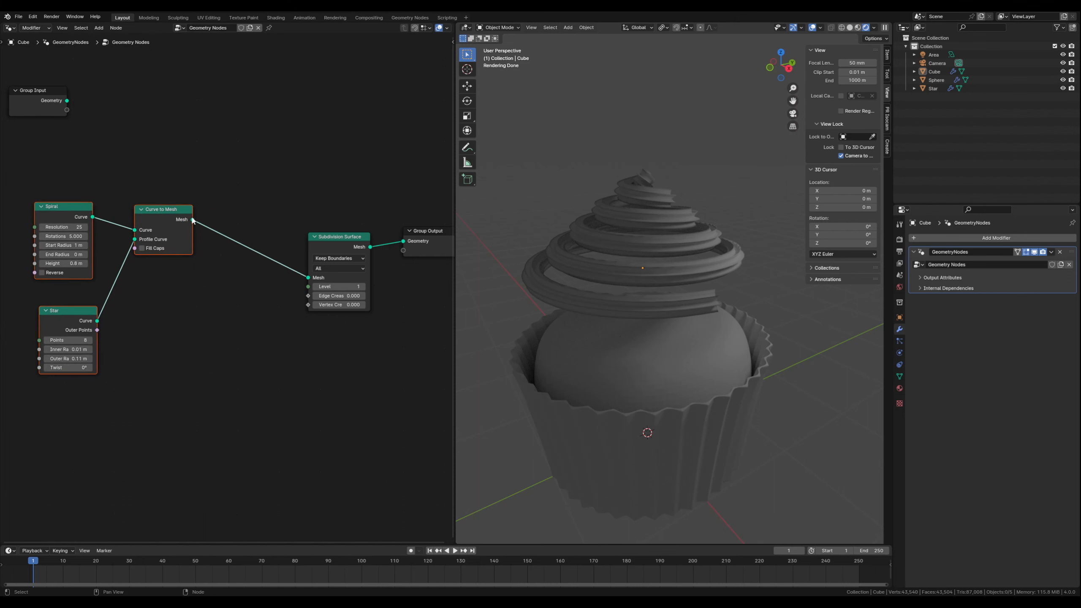
left_click_drag(353, 238, 361, 230)
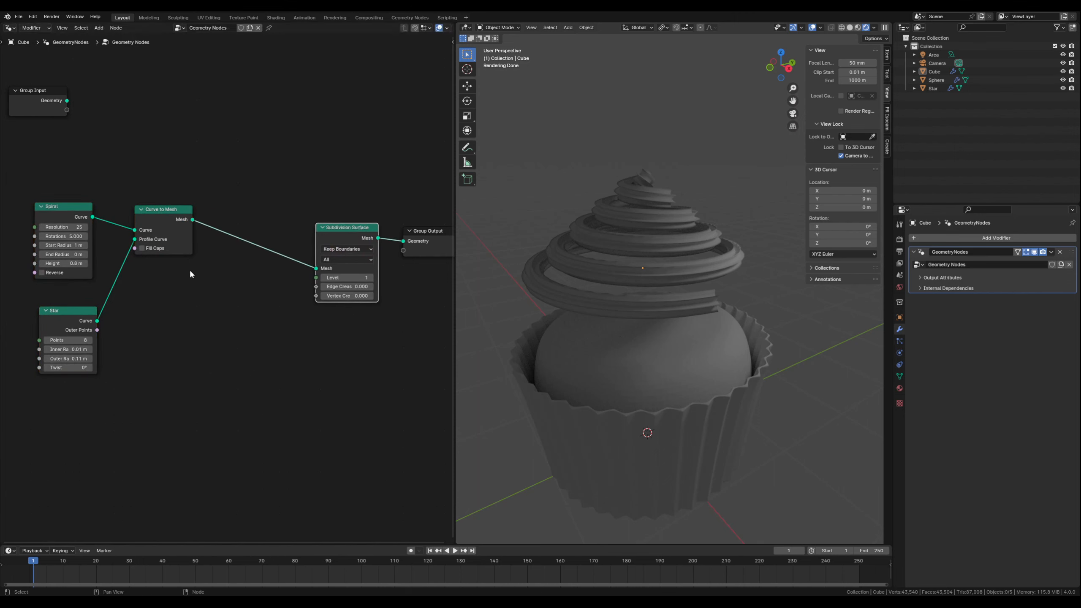
left_click(226, 301)
Set the Subdivision Surface level to 2 and enable Fill Caps on the Curve to Mesh node to close the frosting's end
left_click(371, 277)
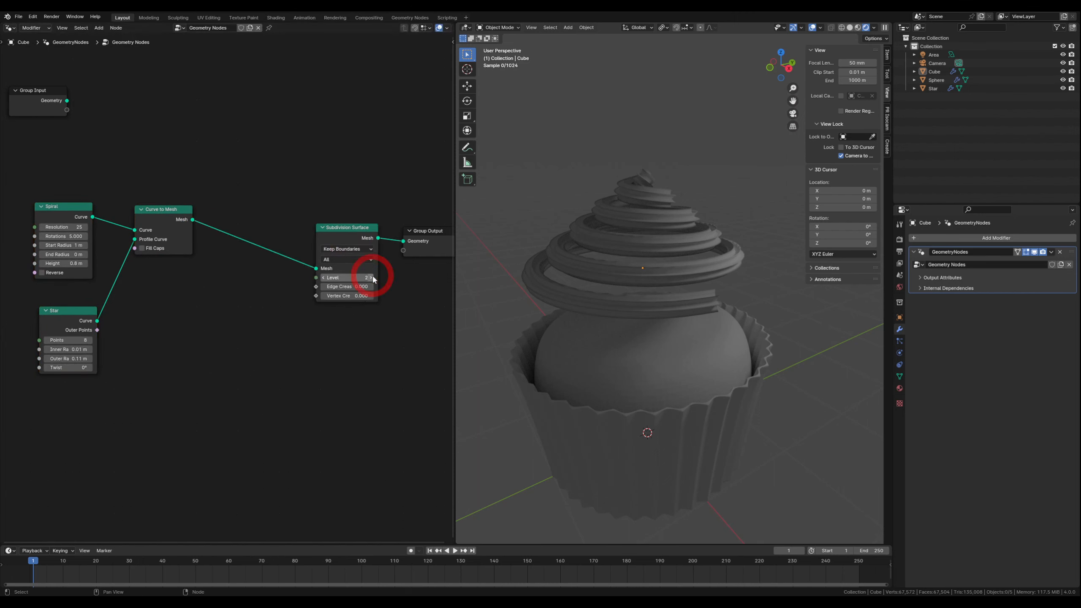
middle_click_drag(659, 322, 618, 300)
scroll(615, 291, "up", 2)
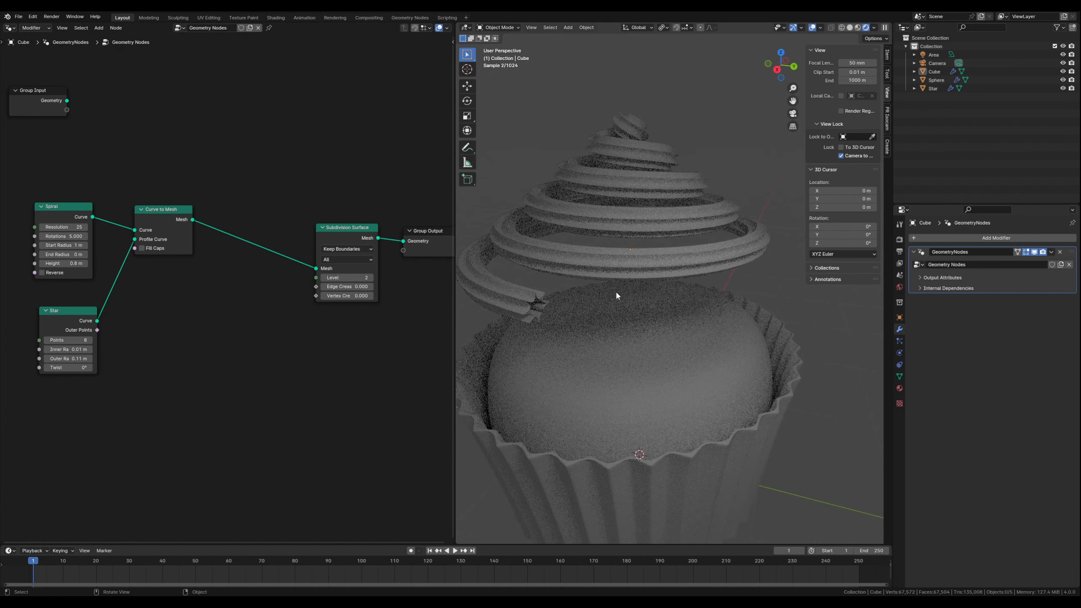
left_click(142, 249)
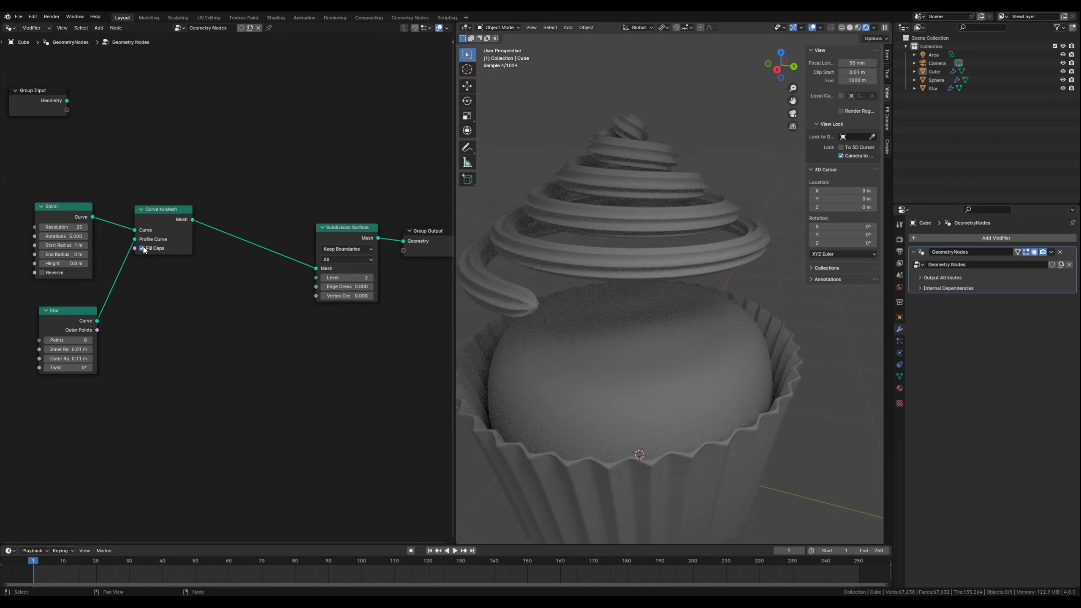
middle_click_drag(535, 306, 608, 306)
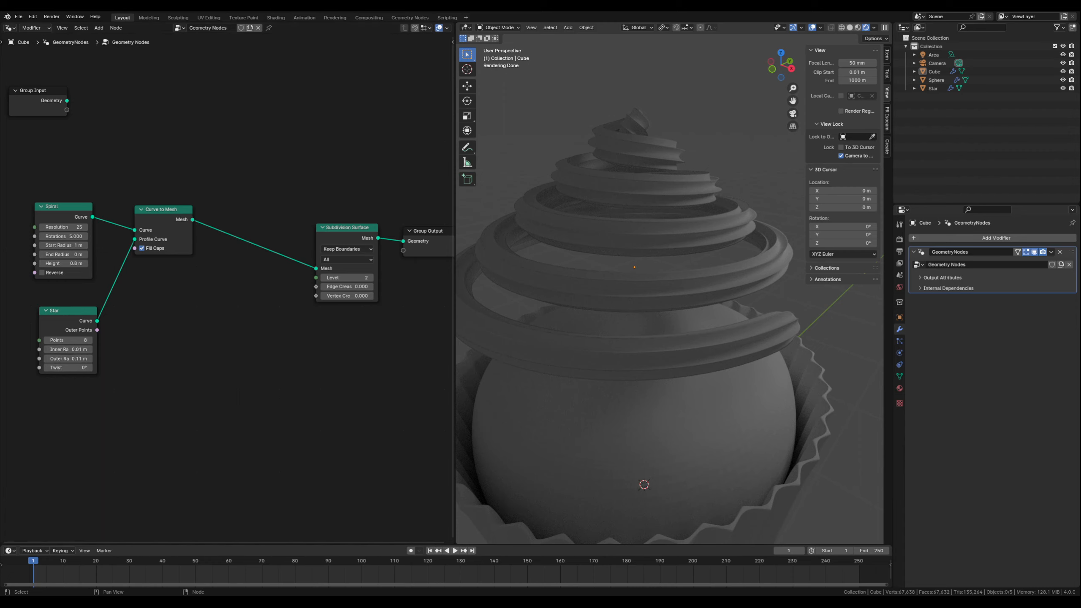
Set the Star node's inner radius to 0.1 m and its outer radius to 0.2 m to thicken the frosting
left_click(75, 349)
type(".1")
key("Return")
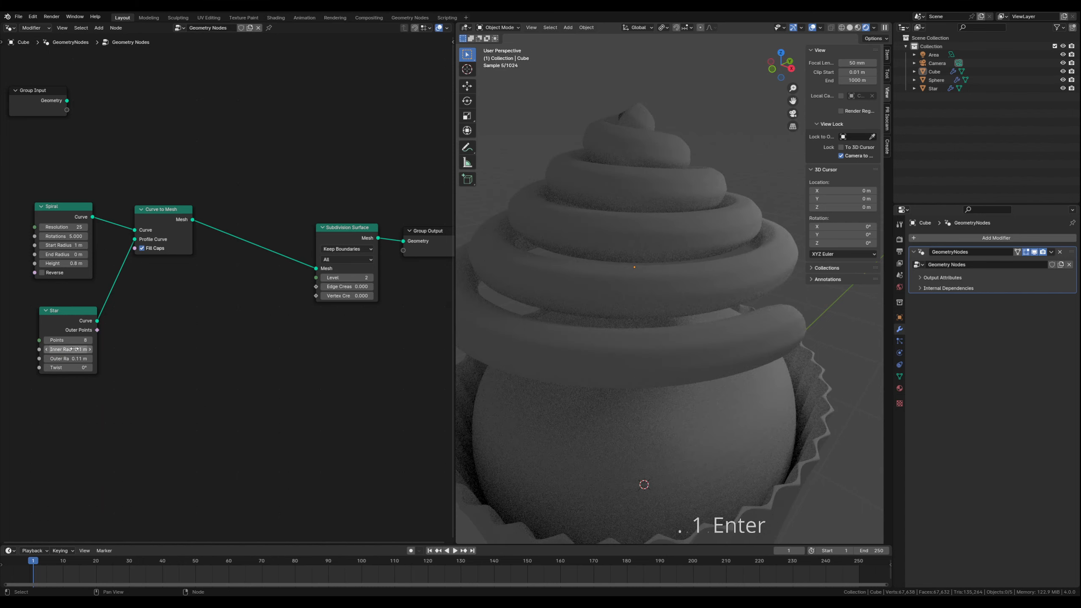
left_click(75, 349)
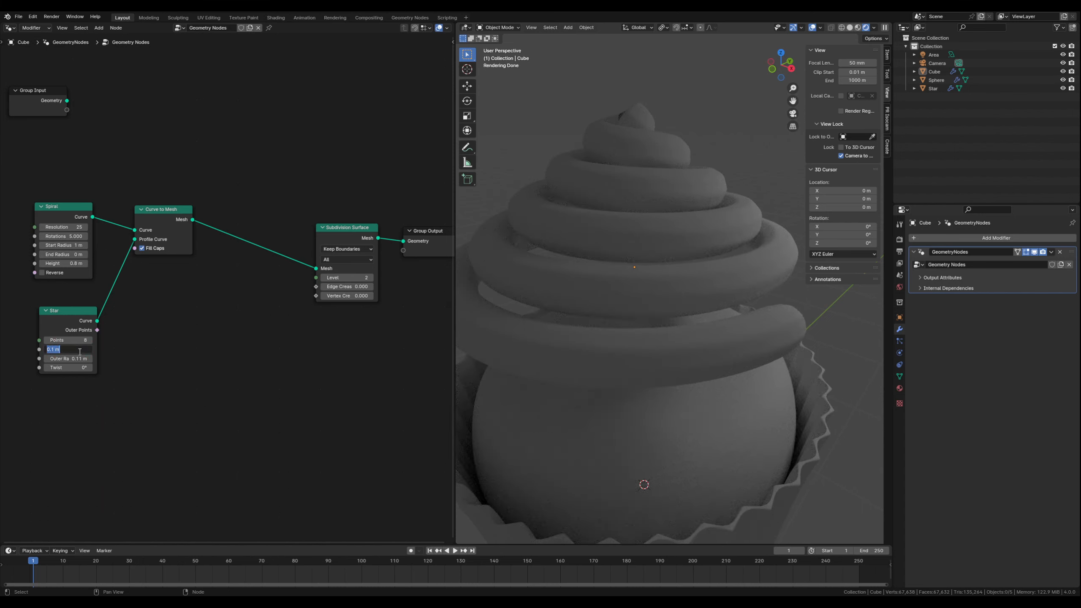
key("Return")
left_click(68, 359)
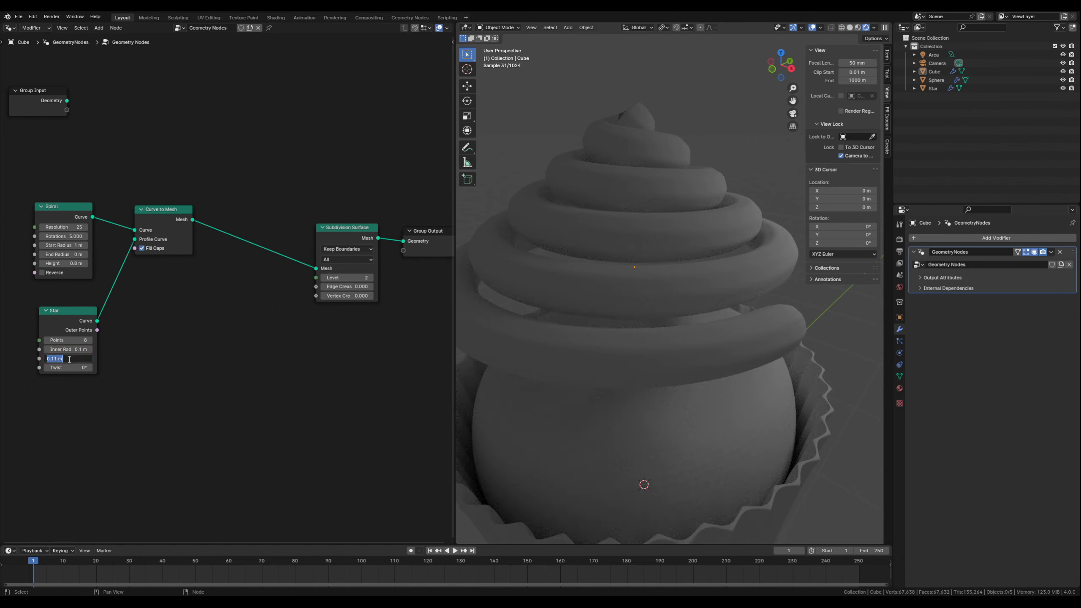
type(".2")
key("Return")
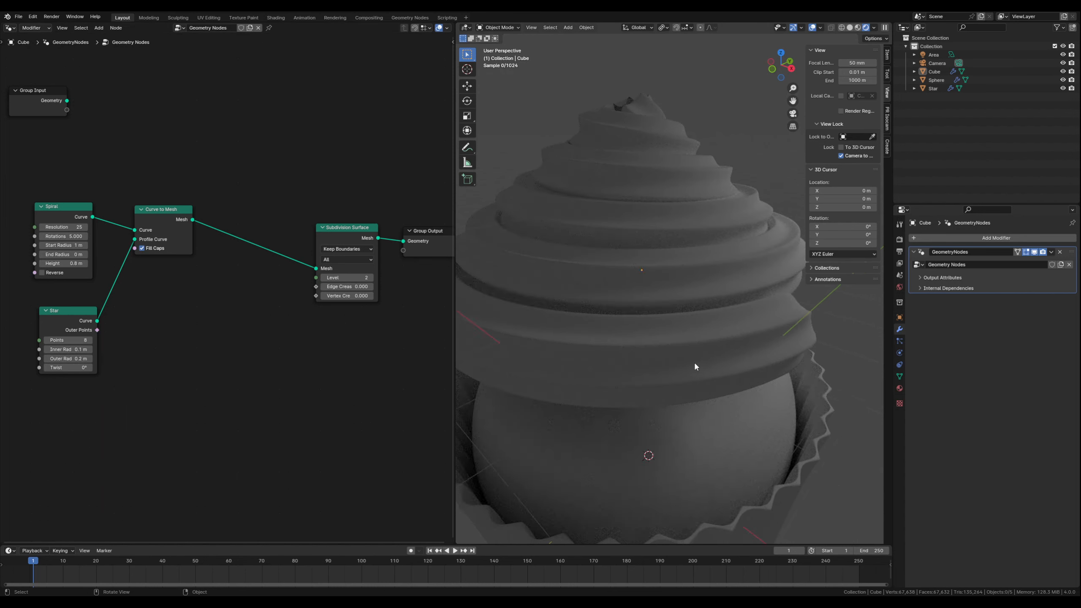
scroll(674, 373, "down", 3)
mouse_move(697, 337)
middle_mouse_down()
mouse_move(628, 346)
mouse_move(664, 352)
mouse_move(695, 333)
middle_mouse_up()
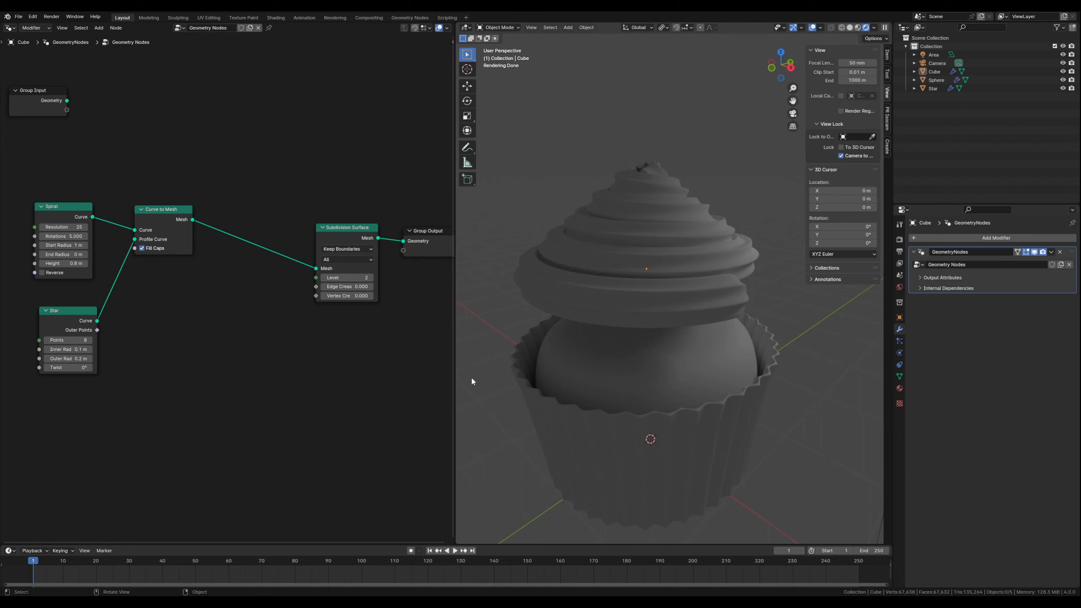
Add a Distribute Points on Faces node below the Curve to Mesh and Subdivision Surface nodes
middle_click_drag(330, 383, 256, 382)
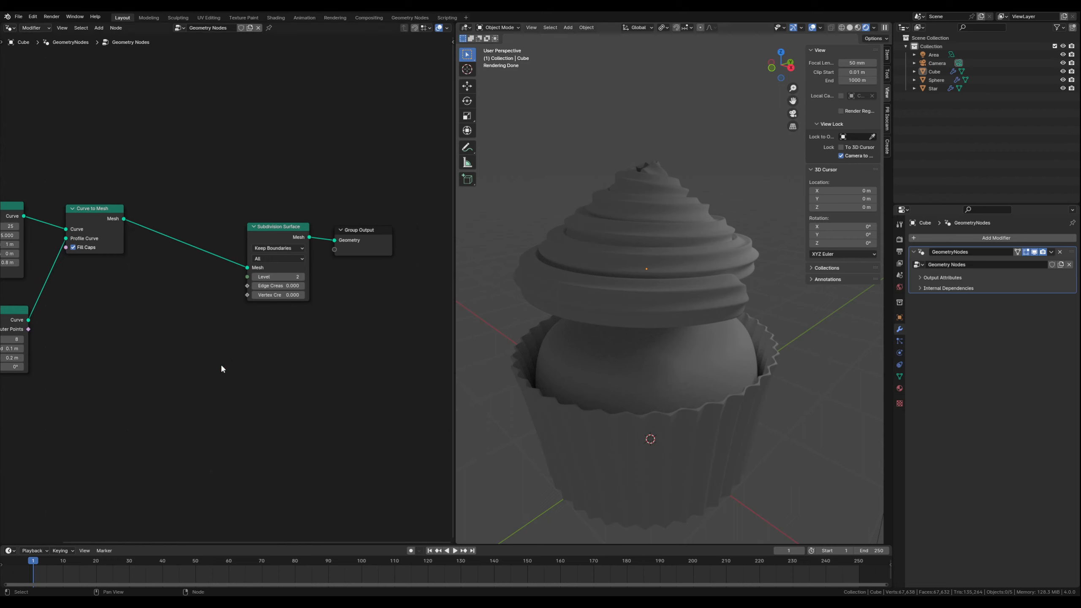
key("shift+a")
type("di")
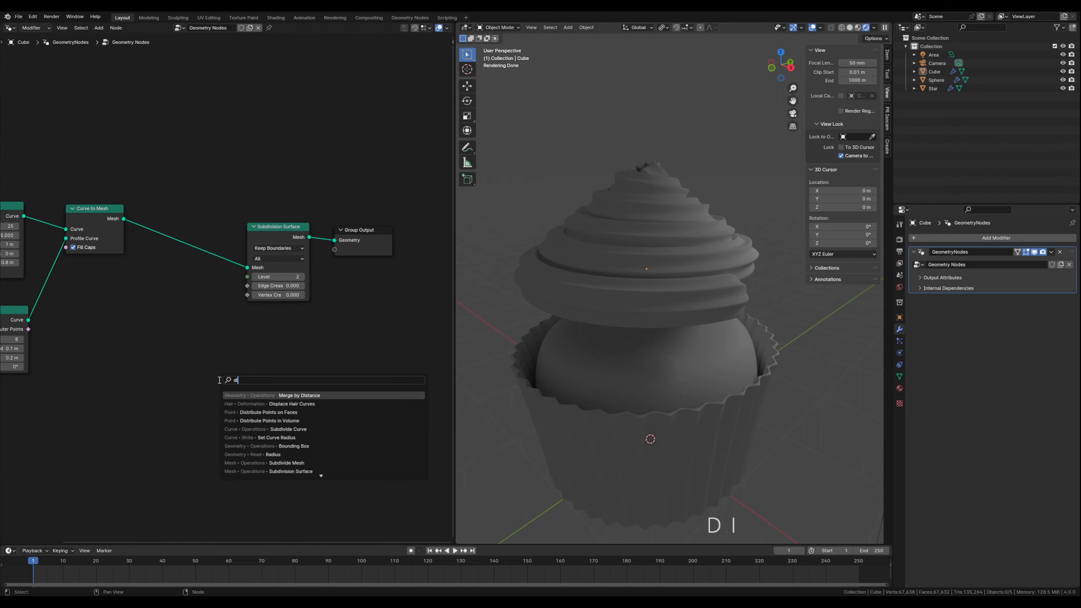
type("str")
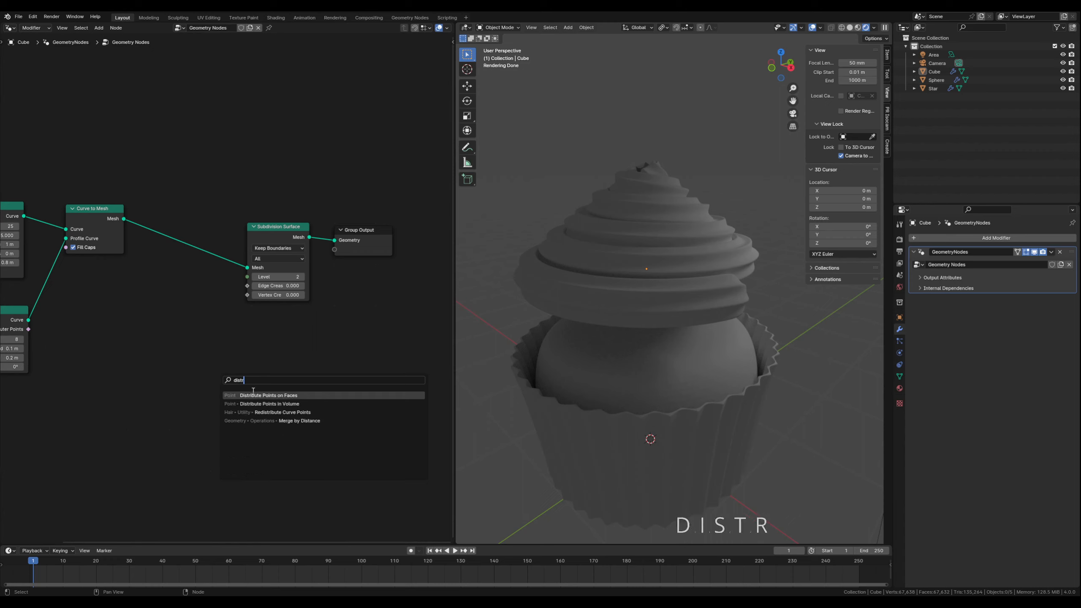
left_click(264, 395)
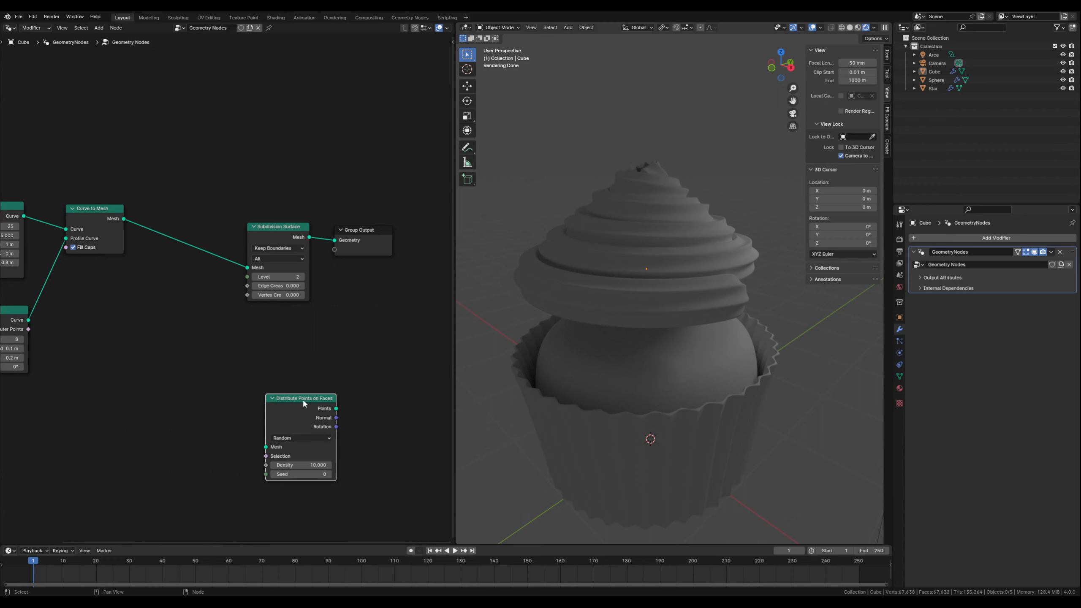
left_click(209, 351)
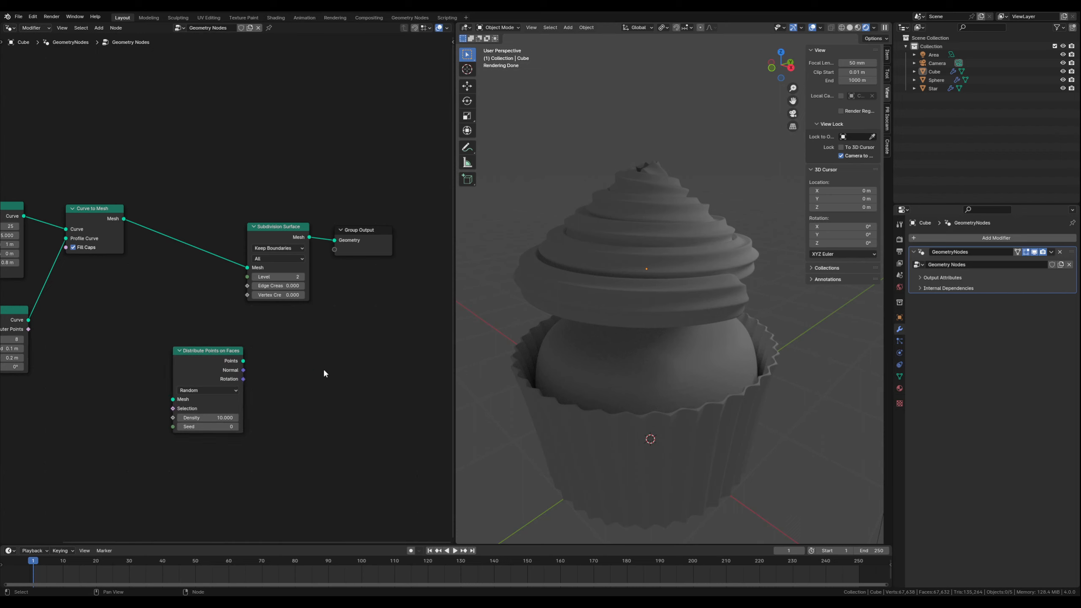
Add an Instance on Points node and feed it the points from Distribute Points on Faces
middle_click_drag(313, 369, 283, 361)
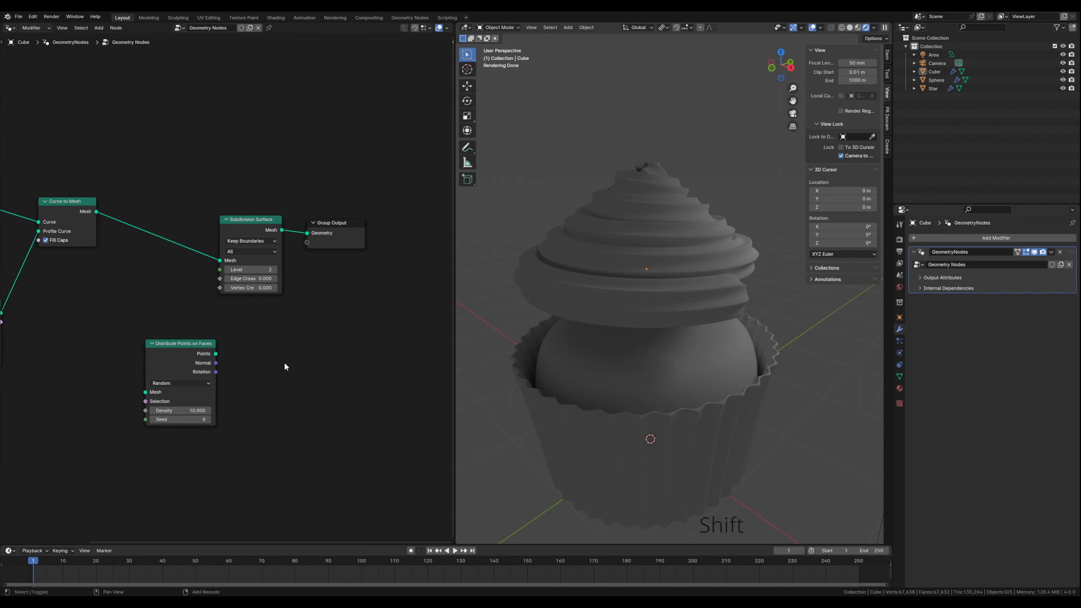
key("shift+a")
type("inst")
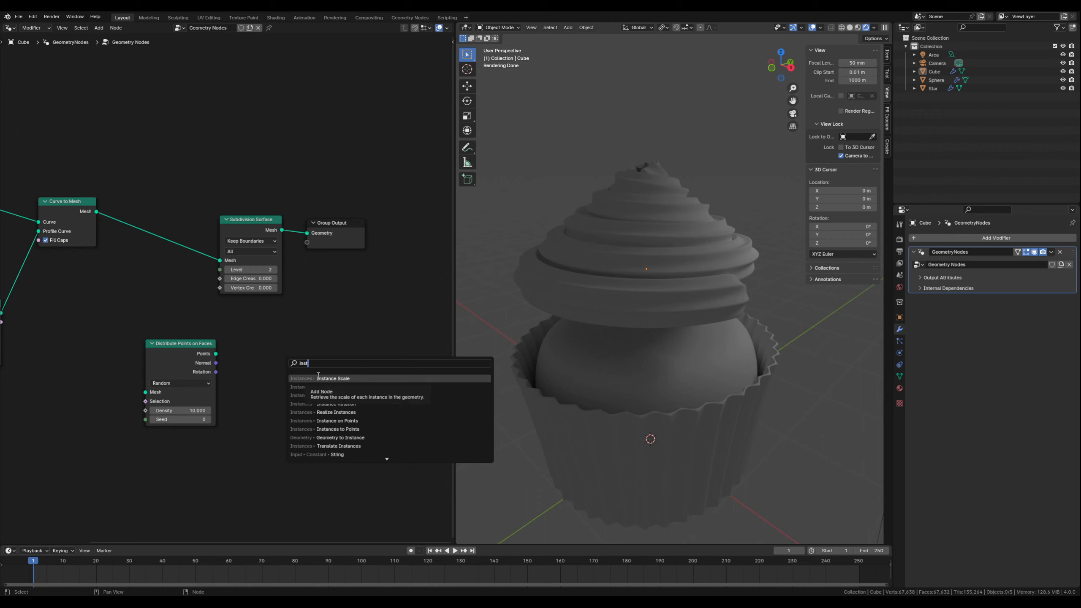
type("ance on")
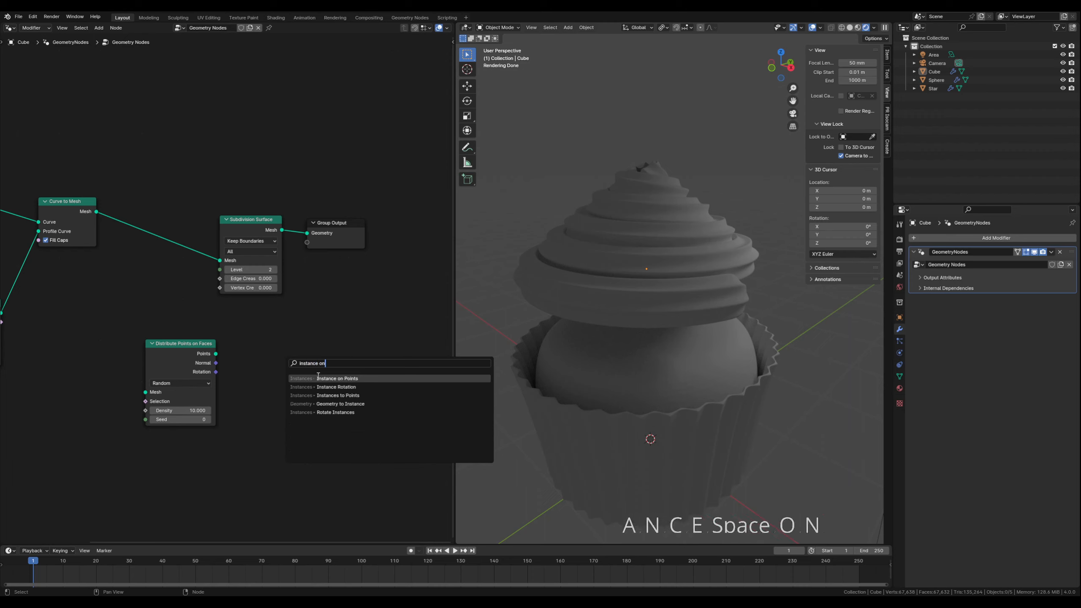
left_click(318, 378)
left_click(299, 365)
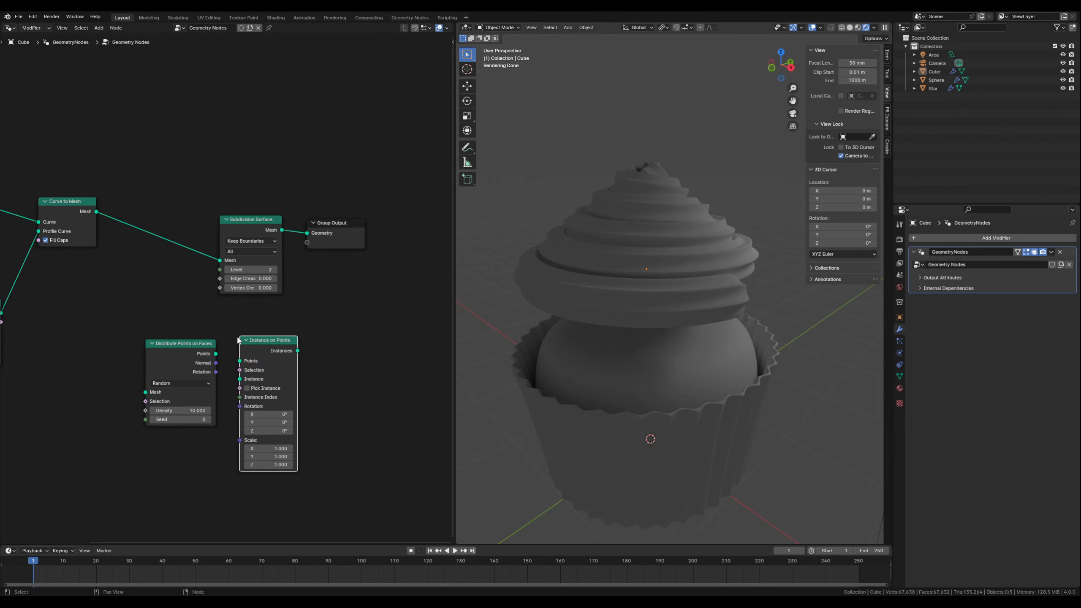
left_click(197, 343)
left_click_drag(196, 351, 238, 366)
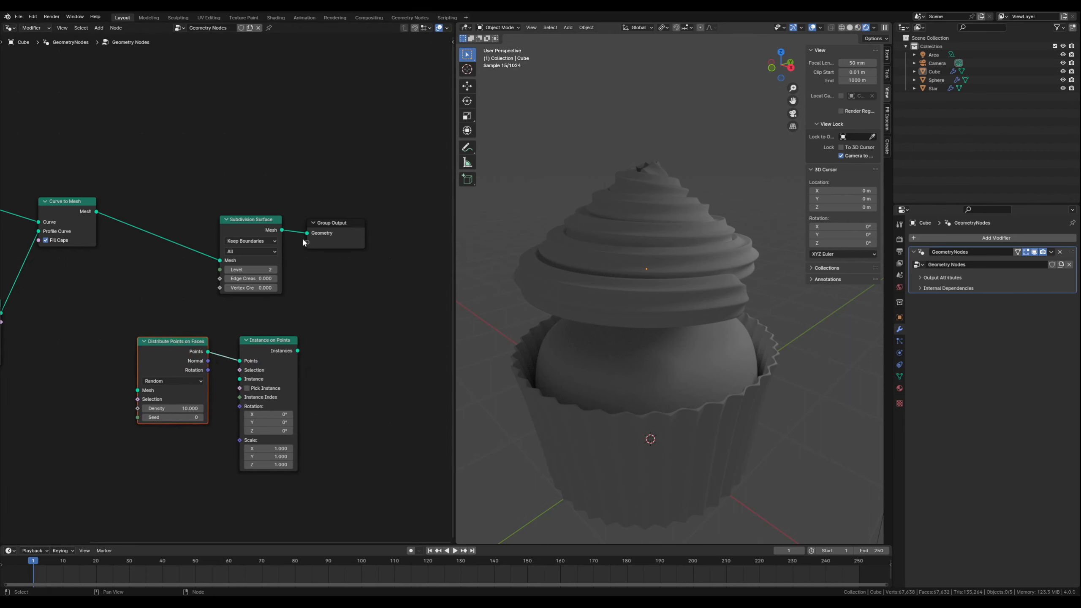
Spread Subdivision Surface and Group Output apart and place a Join Geometry node near the gap
left_click_drag(333, 222, 407, 221)
left_click_drag(245, 223, 227, 193)
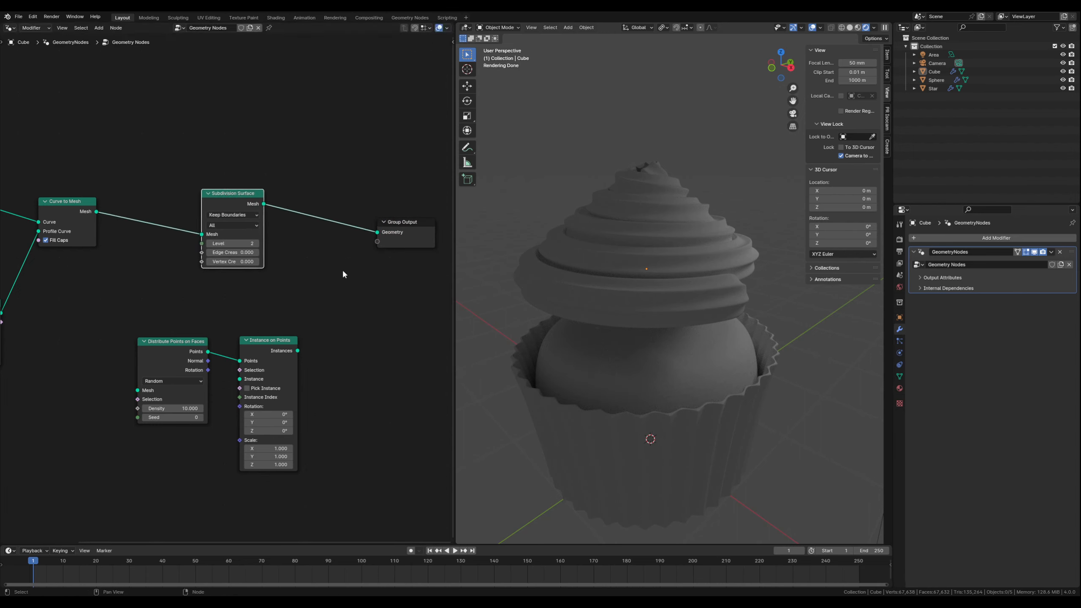
left_click(342, 271)
key("shift+a")
type("join")
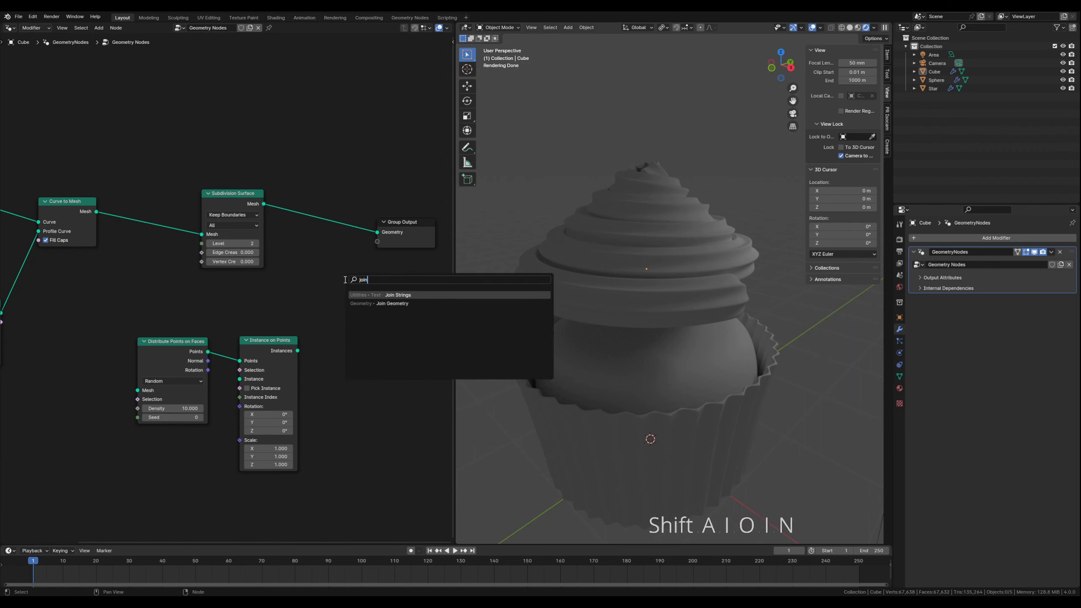
left_click(386, 302)
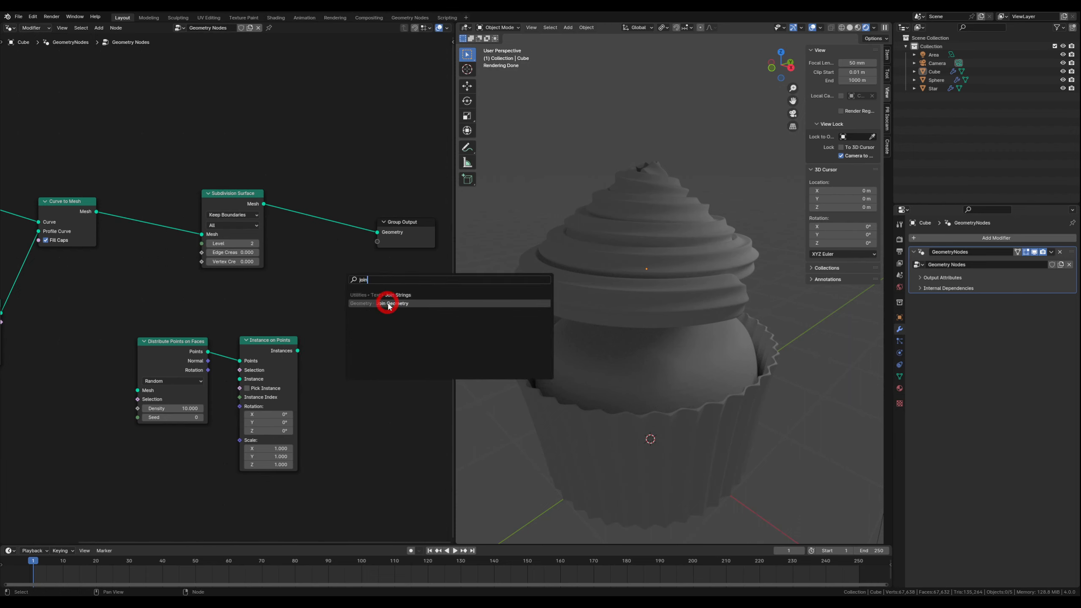
left_click(318, 273)
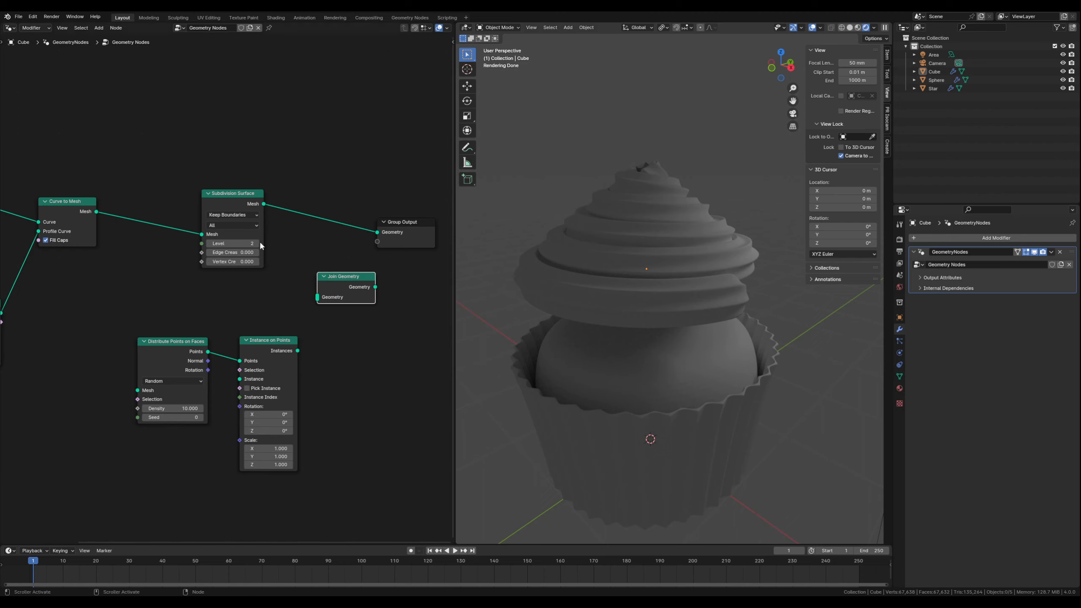
Insert the Join Geometry node between Subdivision Surface and Group Output and connect the Instance on Points output to it
left_click_drag(339, 278, 326, 229)
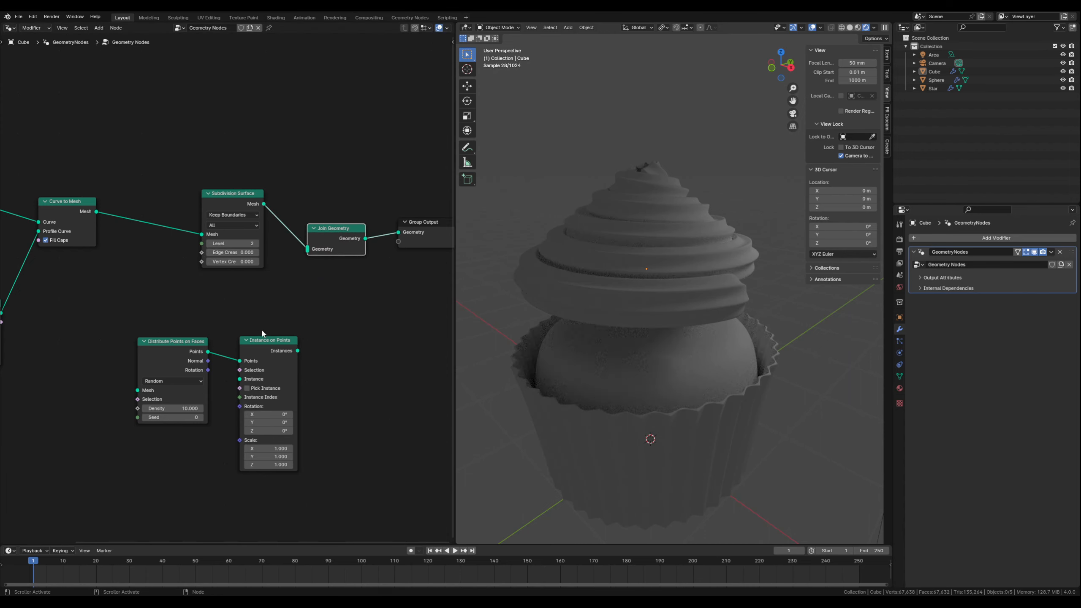
left_click_drag(298, 350, 308, 249)
middle_click_drag(120, 297, 225, 309)
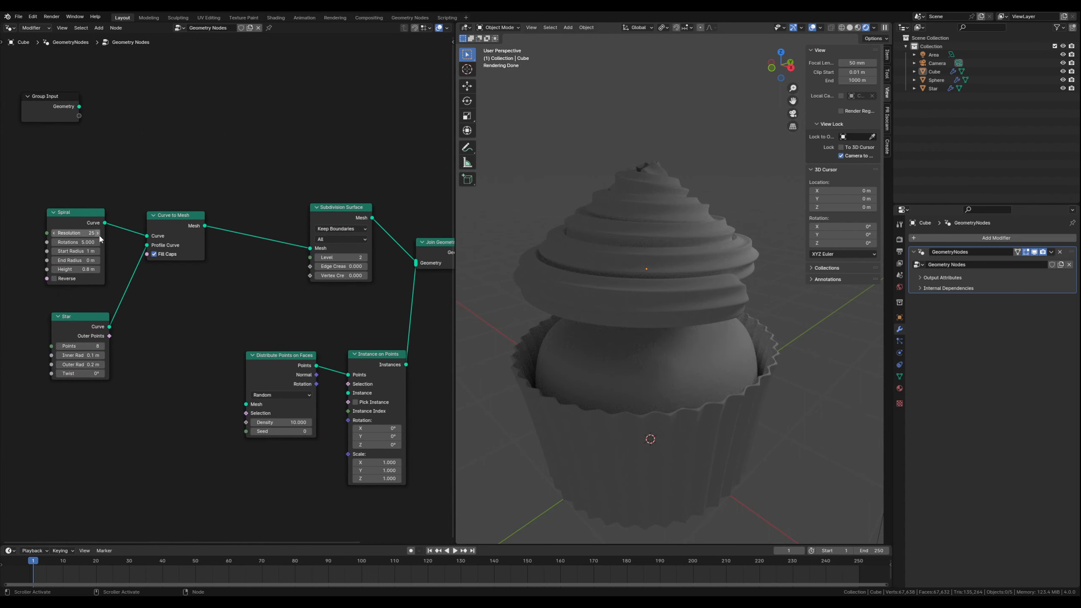
left_click_drag(104, 222, 246, 404)
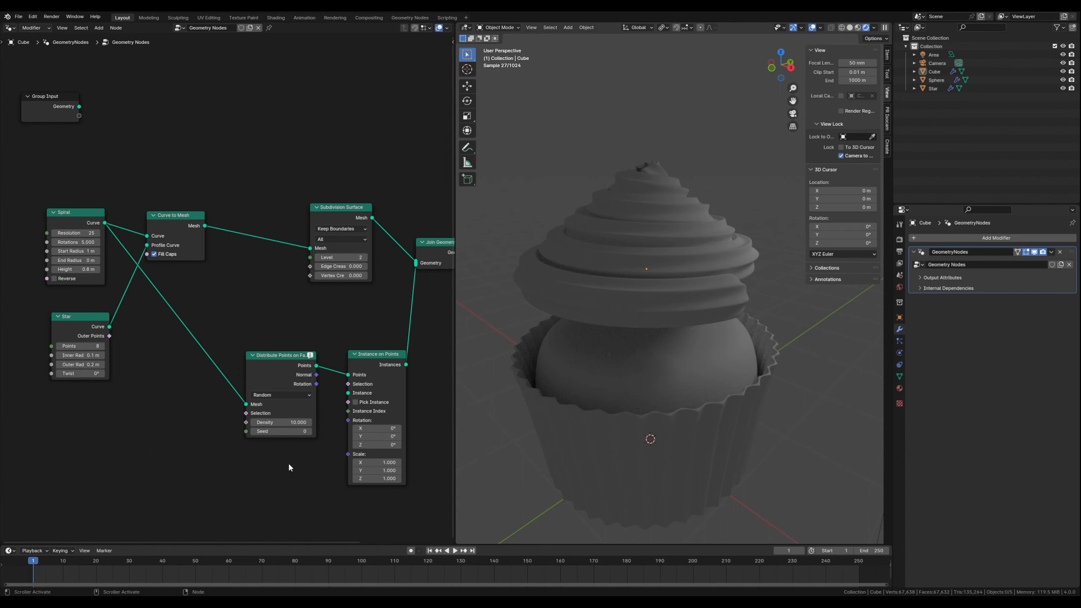
middle_click_drag(304, 494, 256, 431)
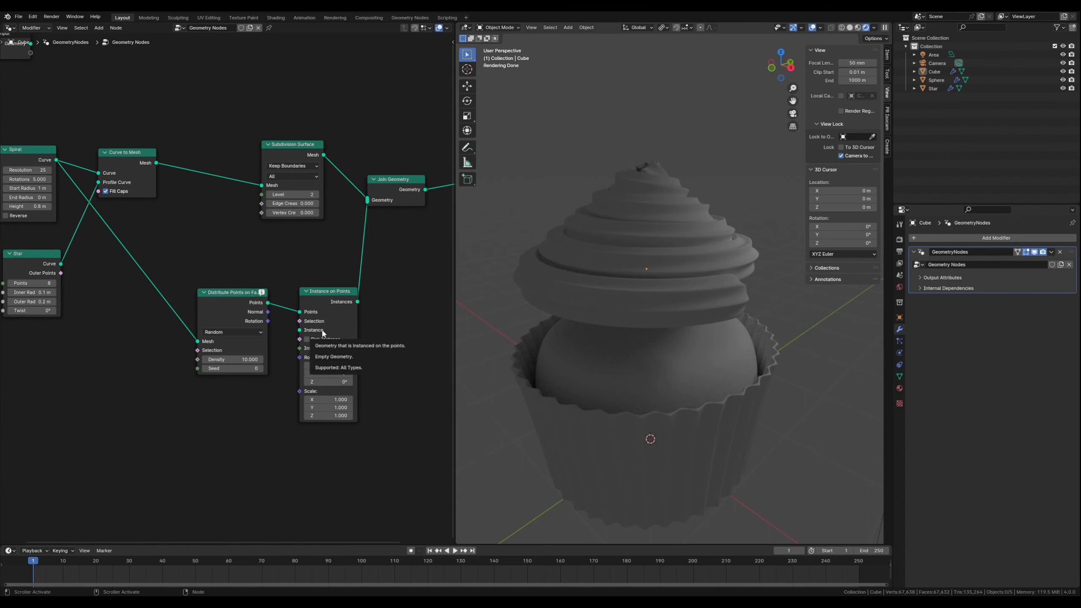
left_click_drag(239, 294, 241, 291)
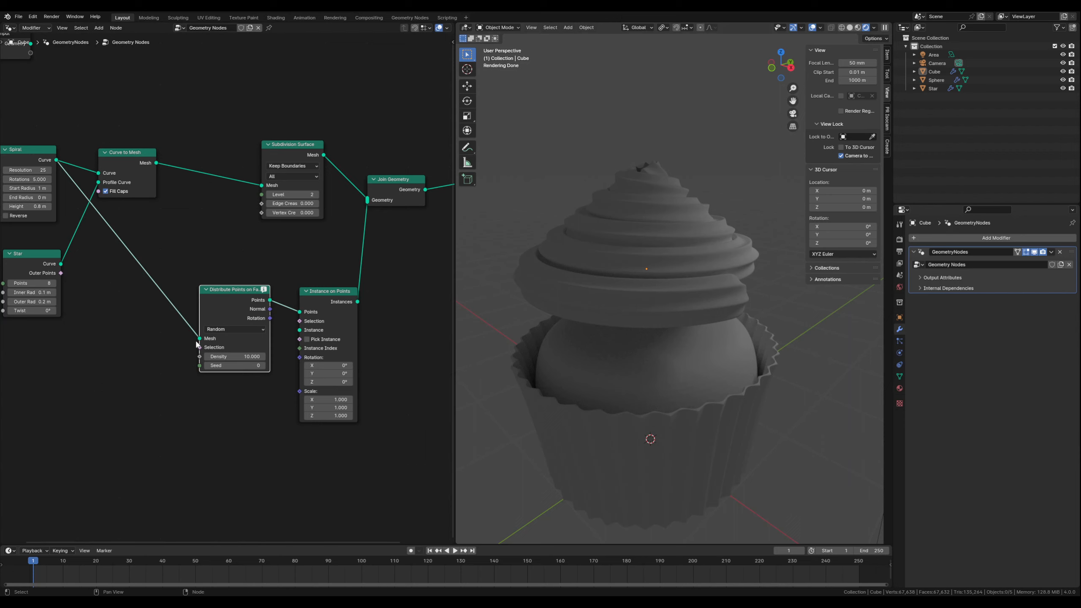
left_click_drag(200, 339, 158, 315)
Feed the Curve to Mesh output into both Distribute Points on Faces and Subdivision Surface, moving the distribute node closer
left_click_drag(225, 294, 205, 274)
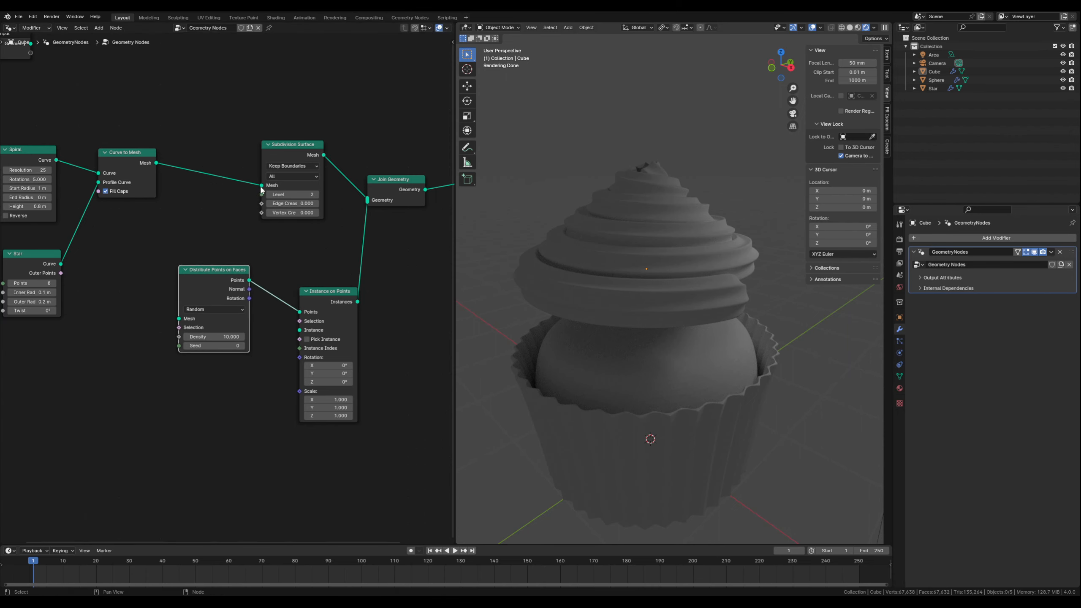
left_click_drag(262, 186, 177, 319)
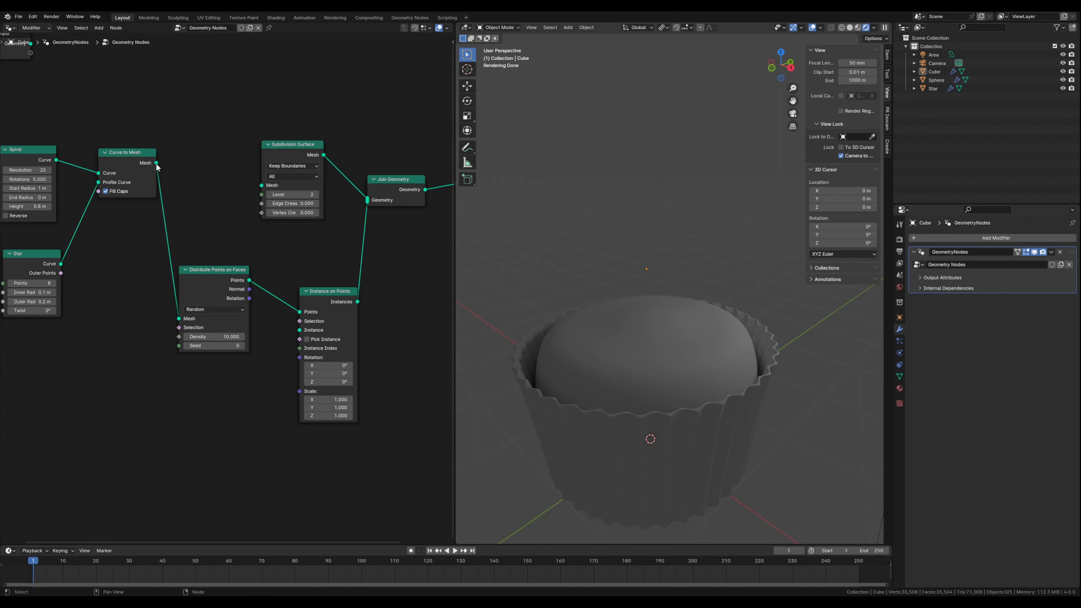
left_click_drag(156, 166, 261, 186)
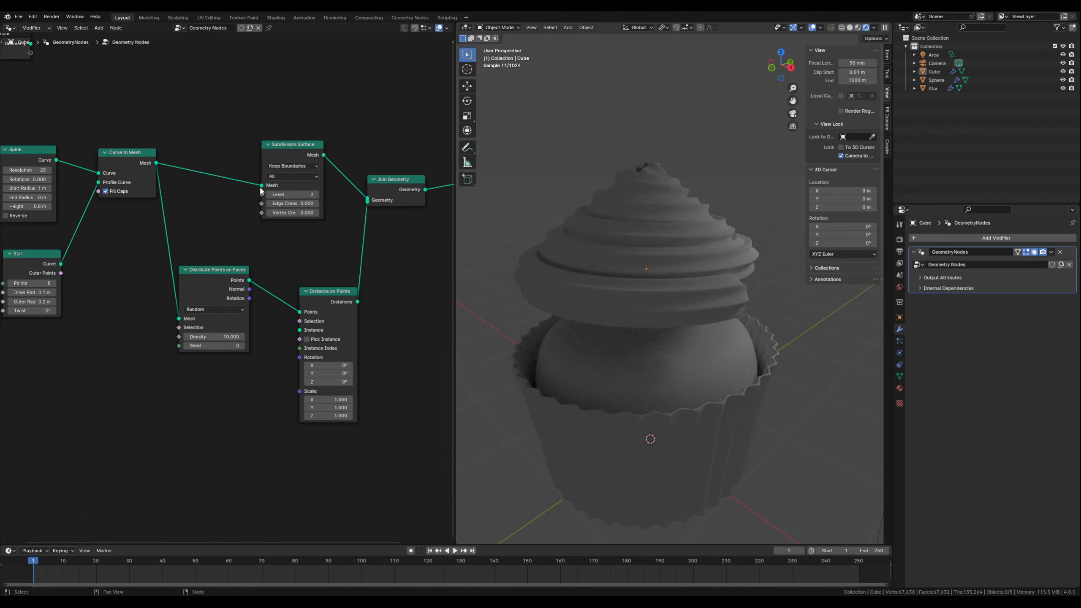
Add a UV Sphere node below Distribute Points on Faces and connect its mesh to the Instance input of Instance on Points
left_click(215, 411)
key("shift+a")
mouse_move(215, 424)
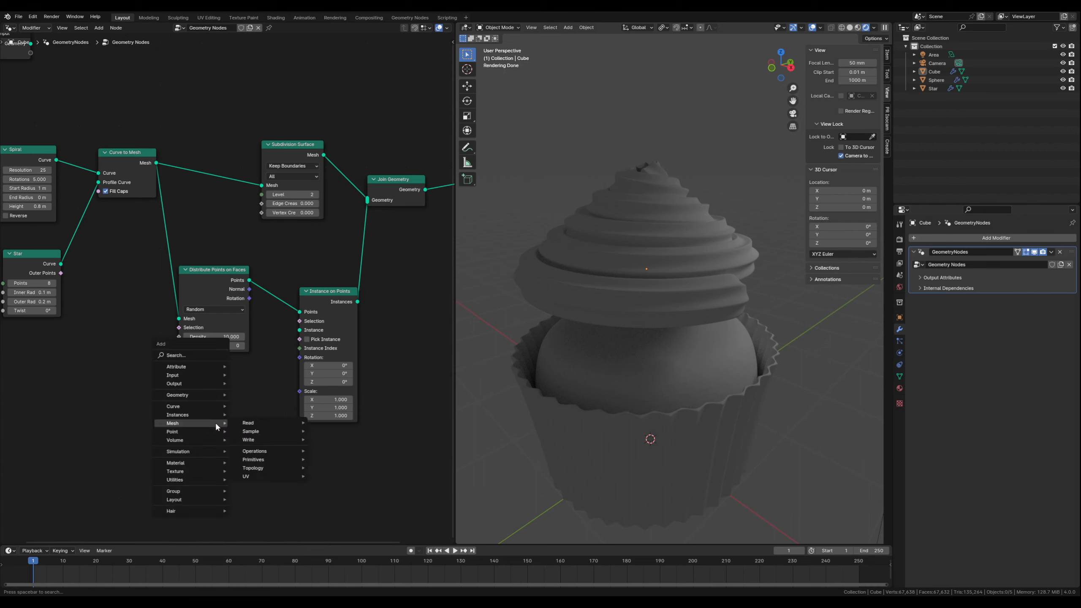
type("uv")
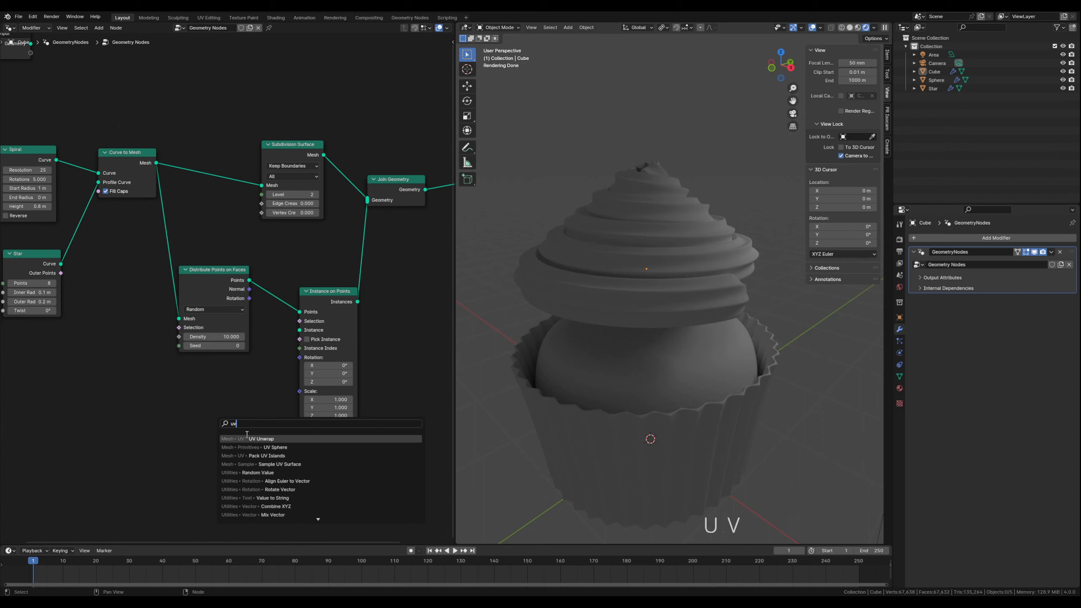
left_click(261, 448)
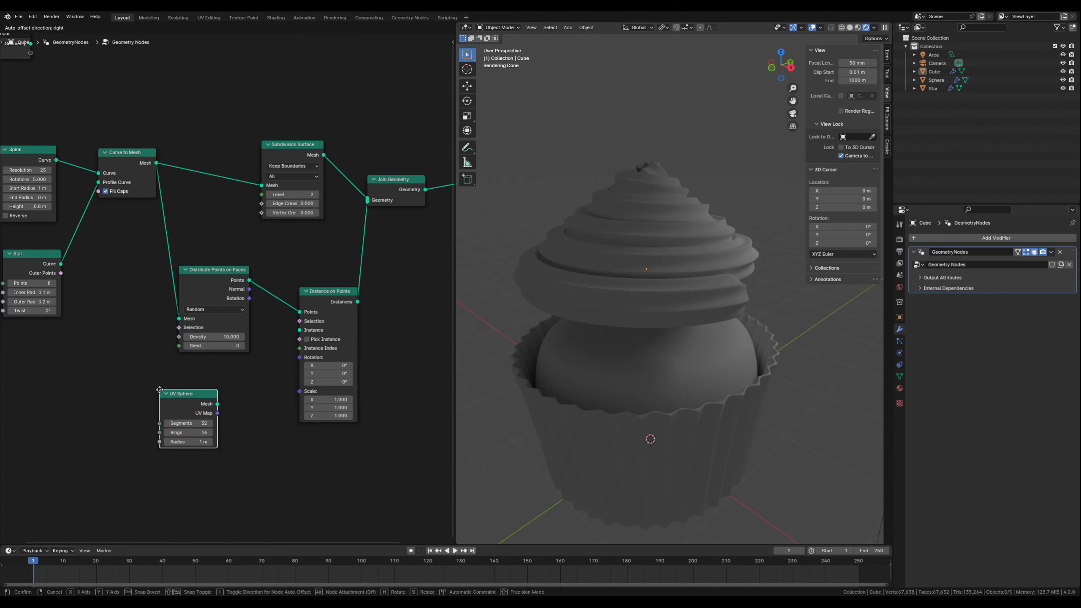
left_click(159, 391)
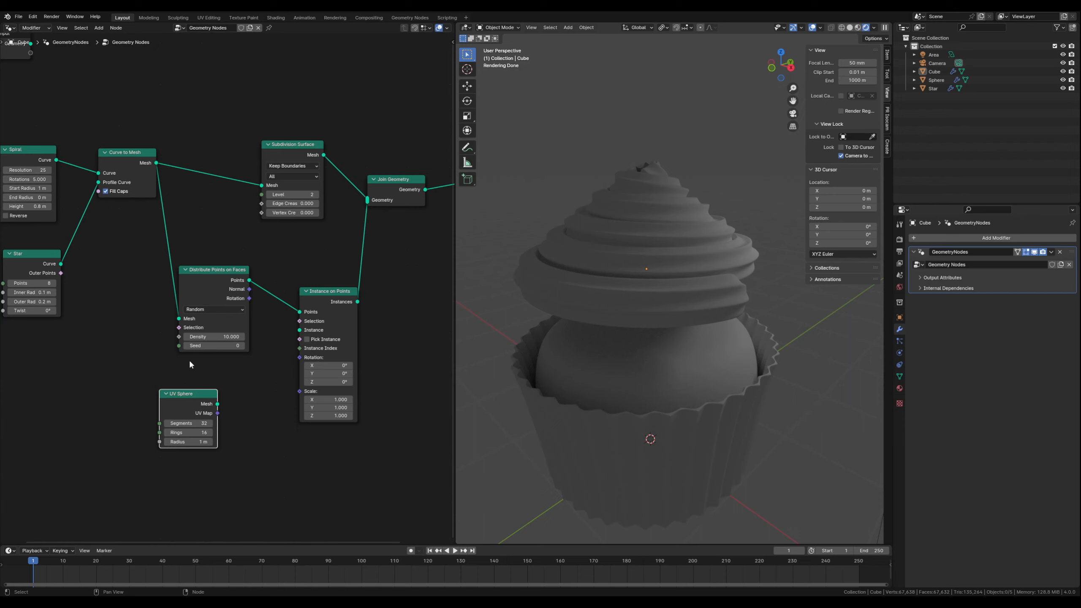
left_click_drag(217, 404, 295, 337)
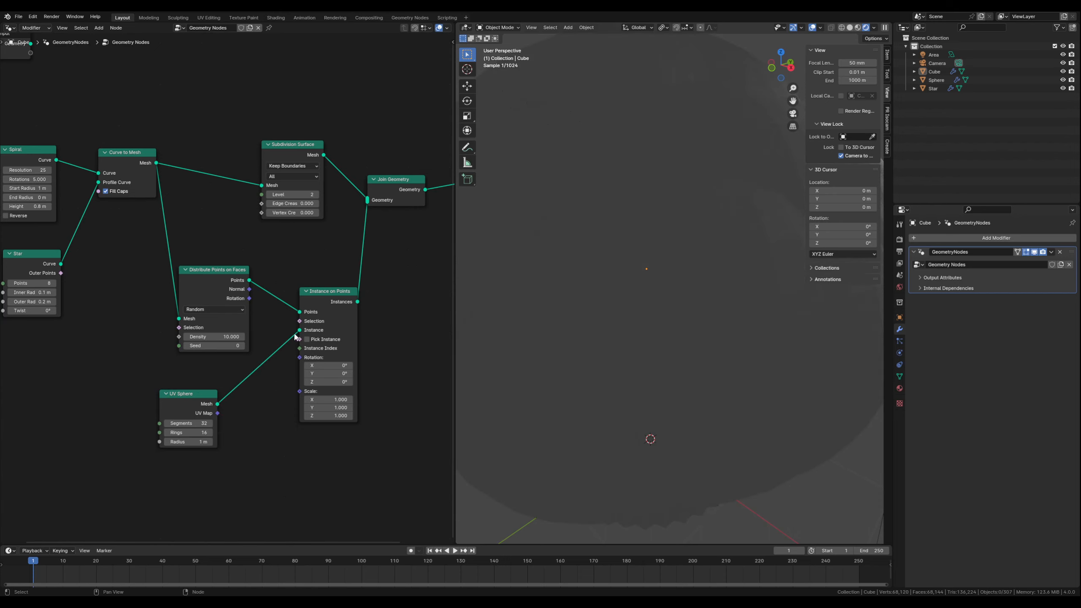
left_click(188, 442)
type("0.02")
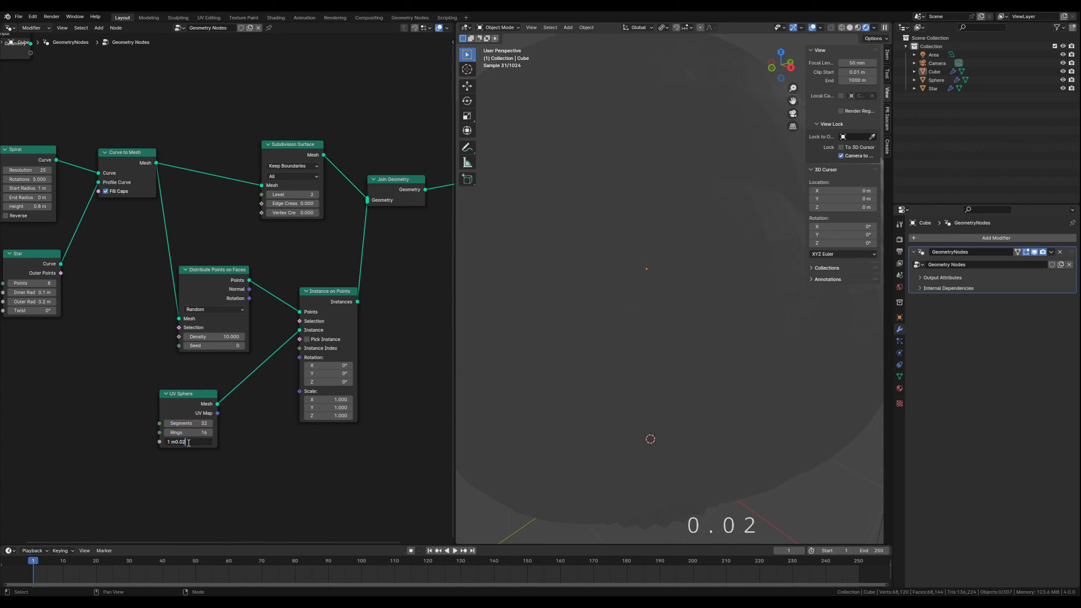
key("Return")
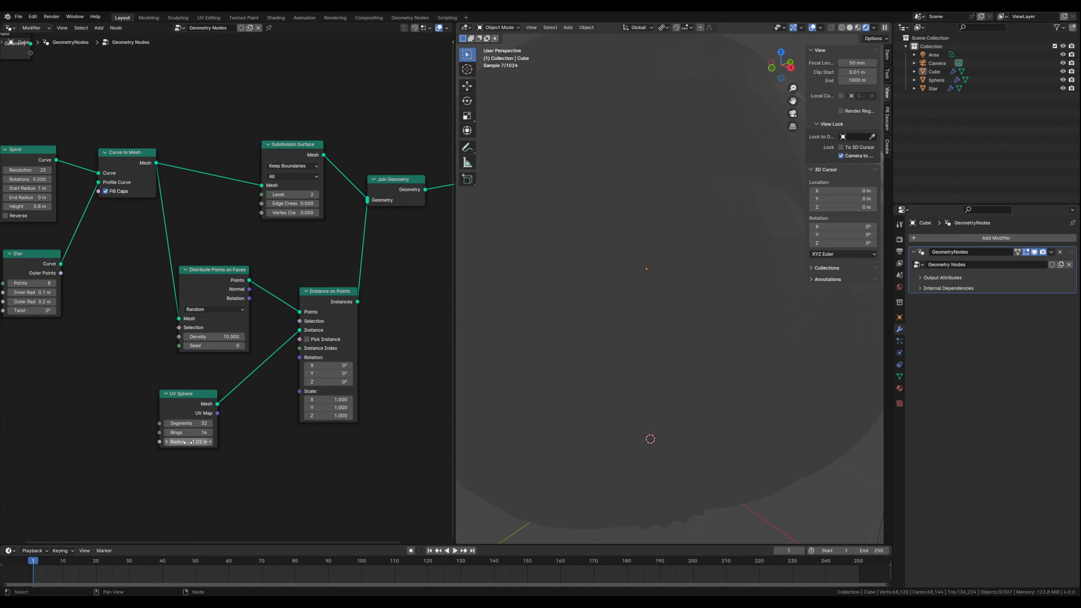
Set the UV Sphere node's radius to 0.02 m
left_click(188, 442)
type("0.02")
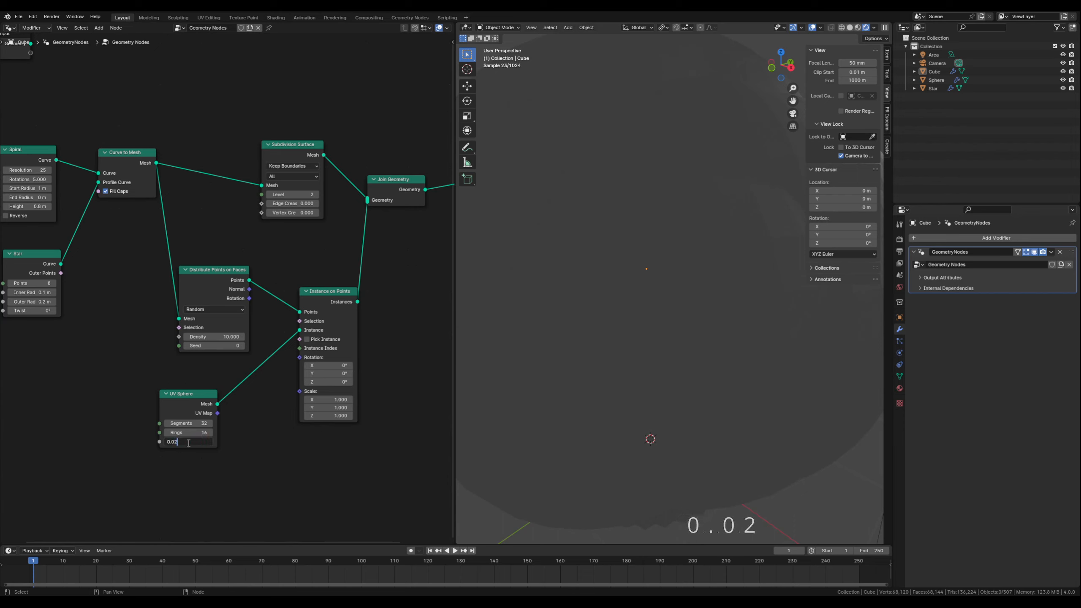
key("Return")
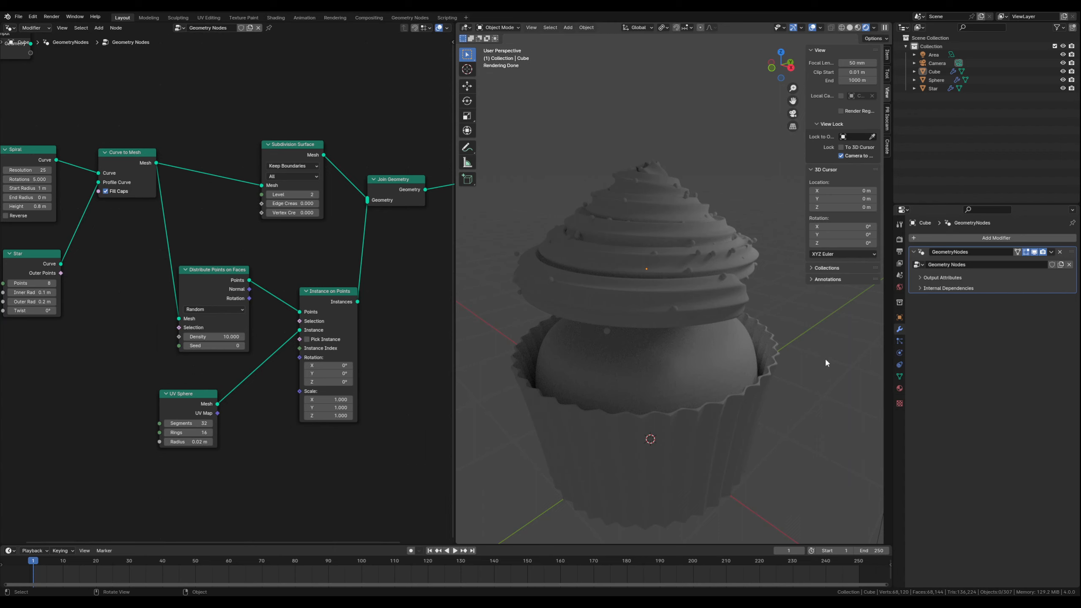
Rearrange the Instance on Points, Distribute Points on Faces and UV Sphere nodes to space them out
left_click_drag(339, 292, 355, 292)
left_click_drag(224, 273, 249, 275)
left_click_drag(173, 392, 160, 398)
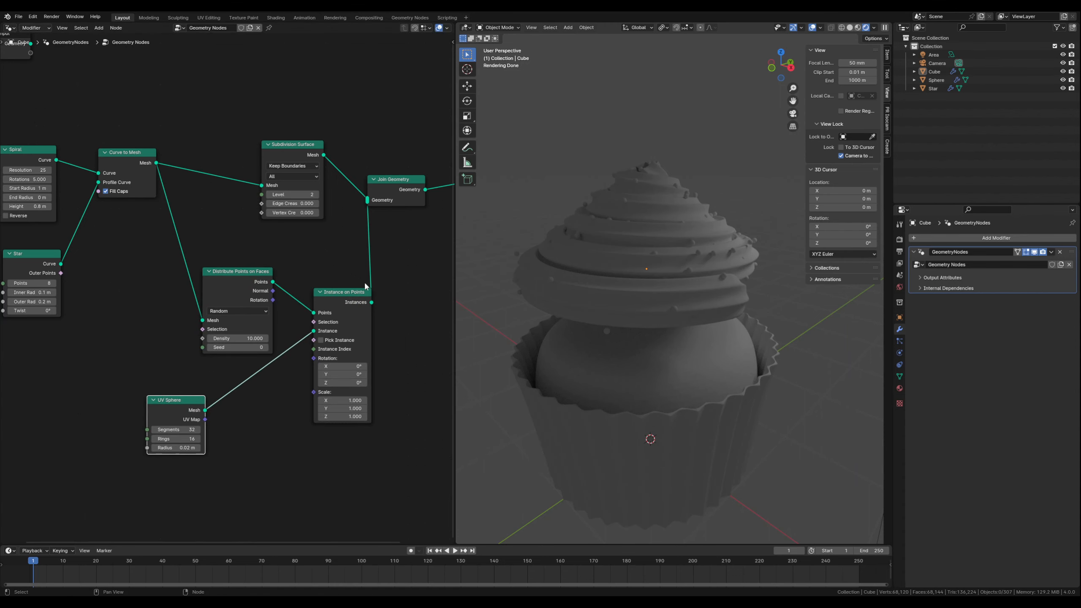
Switch the Distribute Points on Faces node to the Poisson Disk method and move the node slightly up
middle_click_drag(399, 269, 338, 272, "shift")
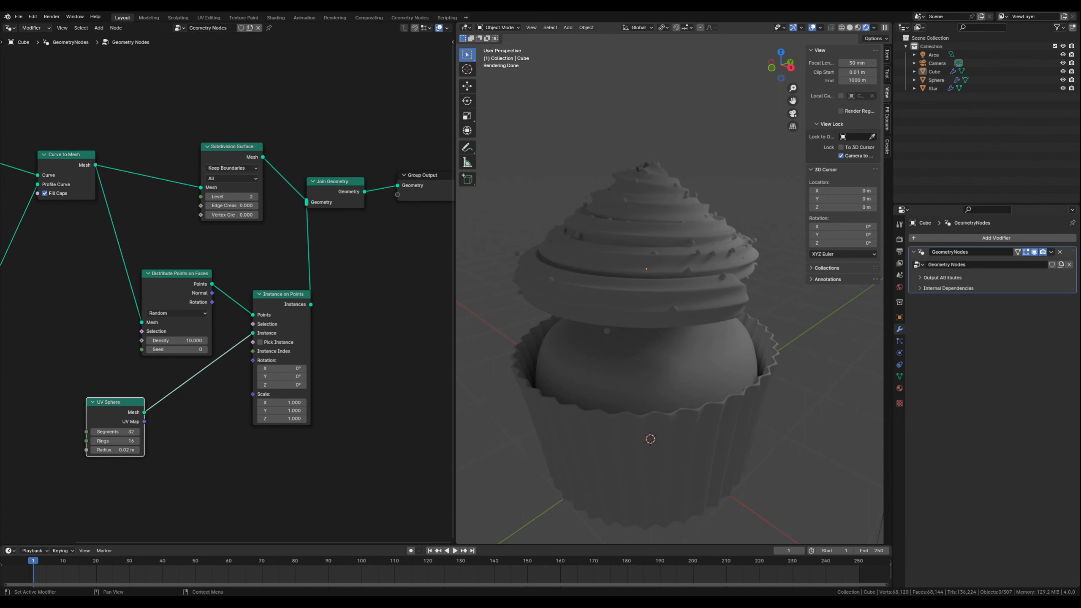
left_click(163, 314)
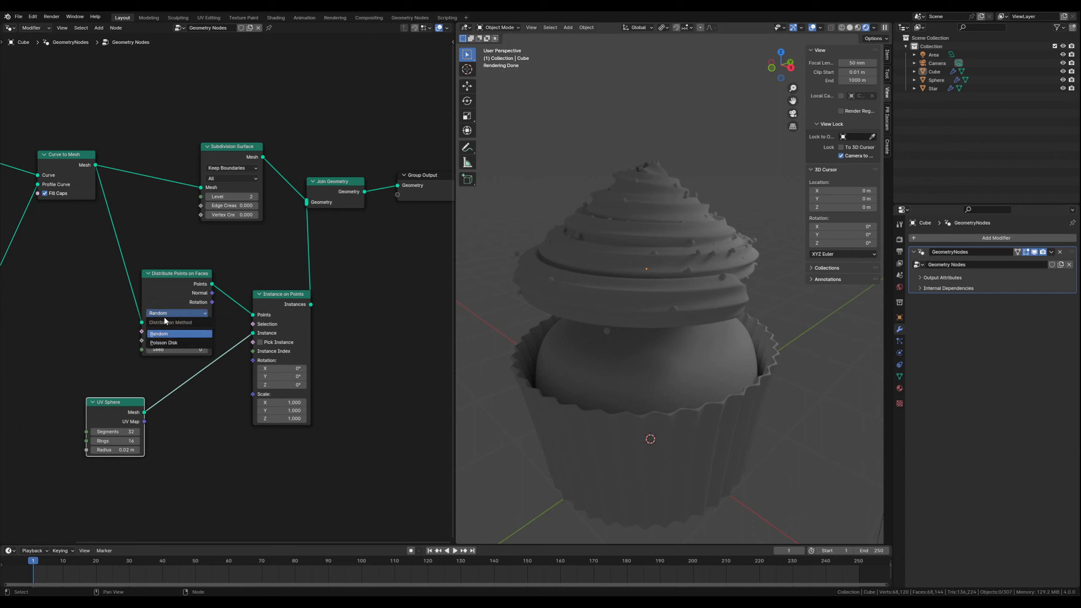
left_click(160, 341)
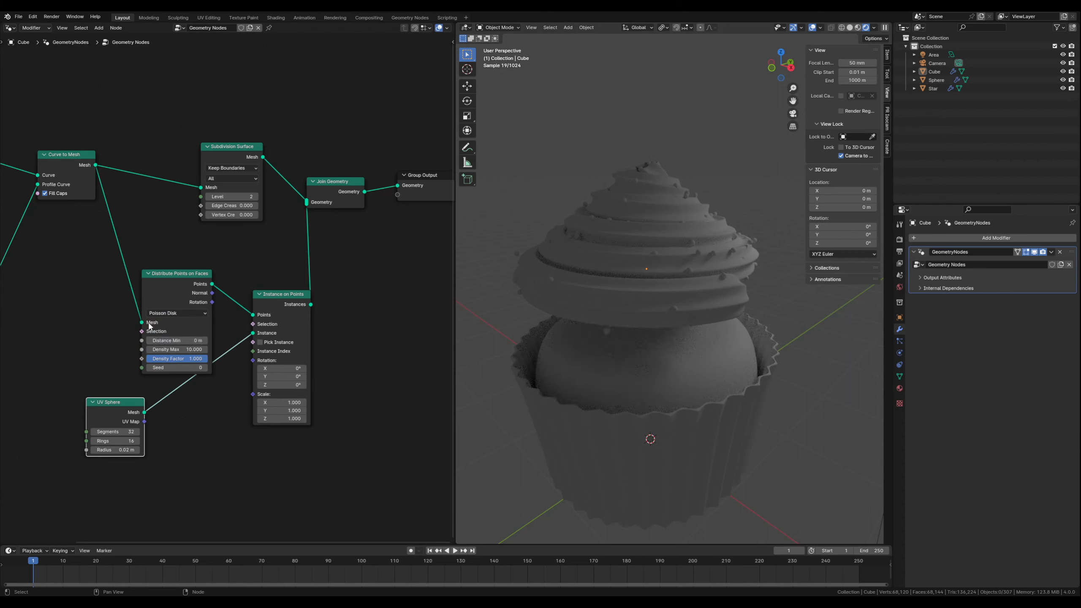
left_click_drag(167, 283, 167, 265)
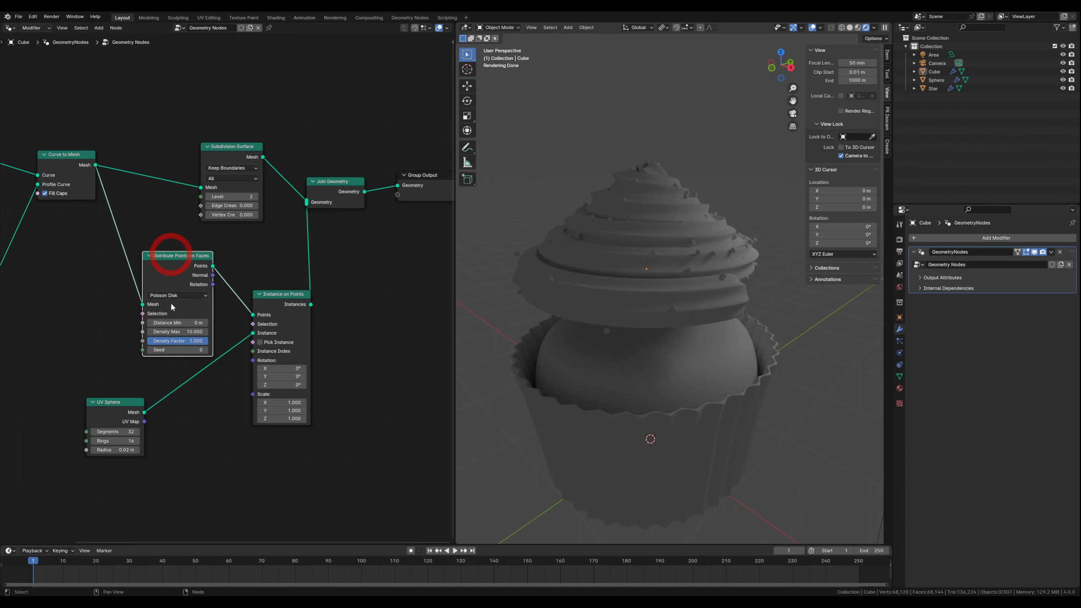
Set the point distribution's maximum density to 200 and its minimum distance to 0.1 m
left_click(178, 333)
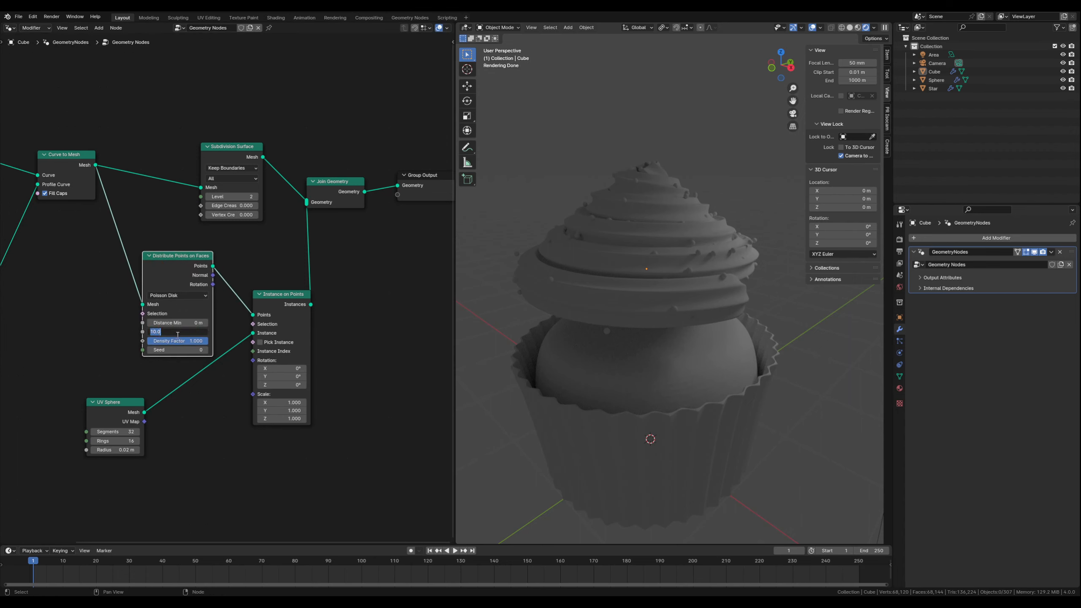
type("200")
key("Return")
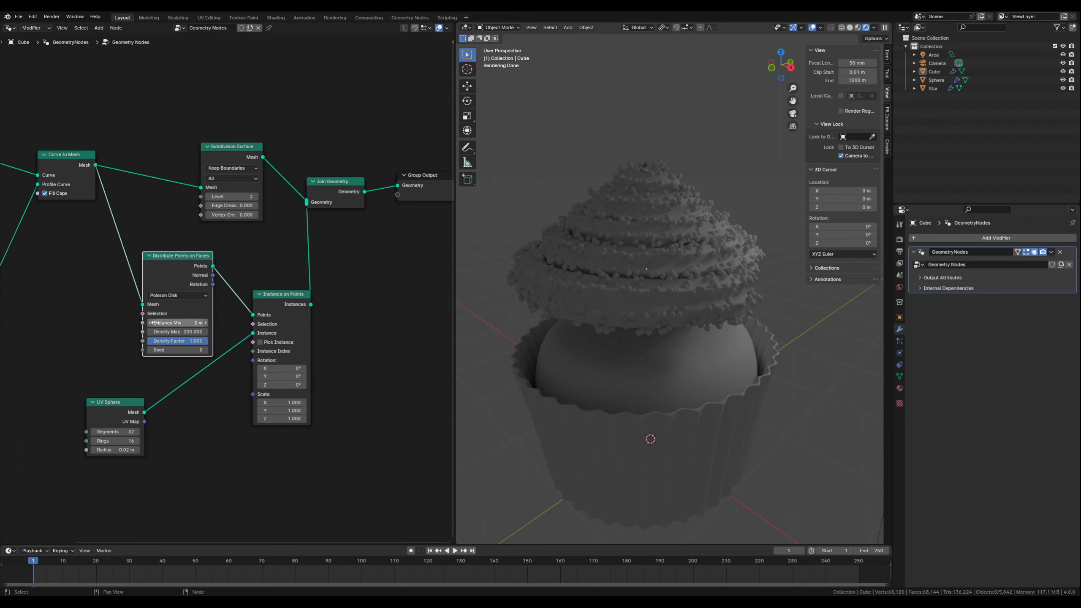
left_click(206, 323)
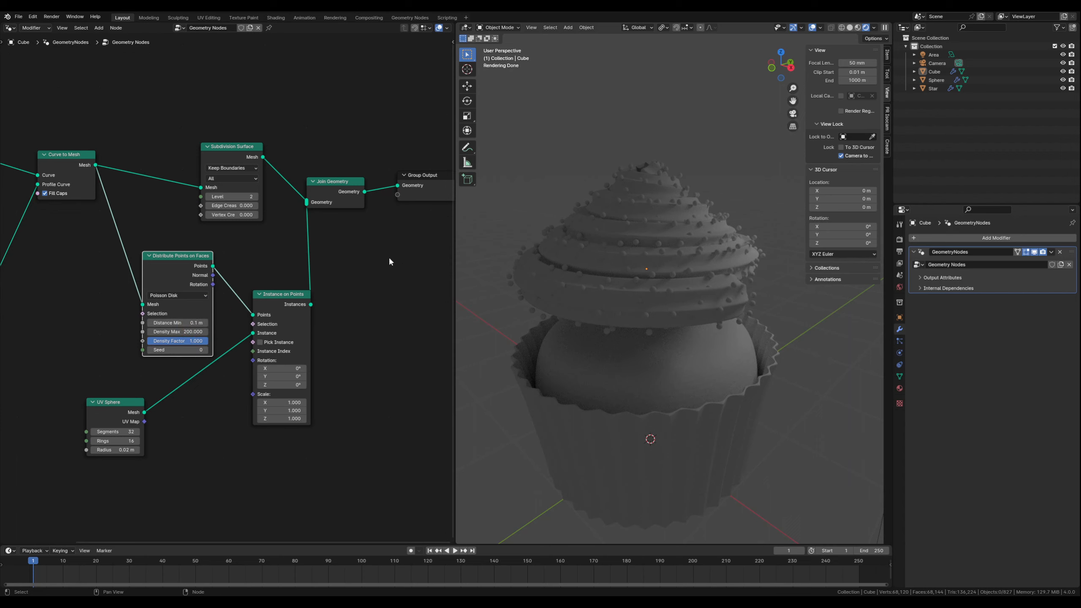
Widen the node editor and move Join Geometry and Group Output farther from Instance on Points to make room
left_click_drag(321, 152, 531, 232)
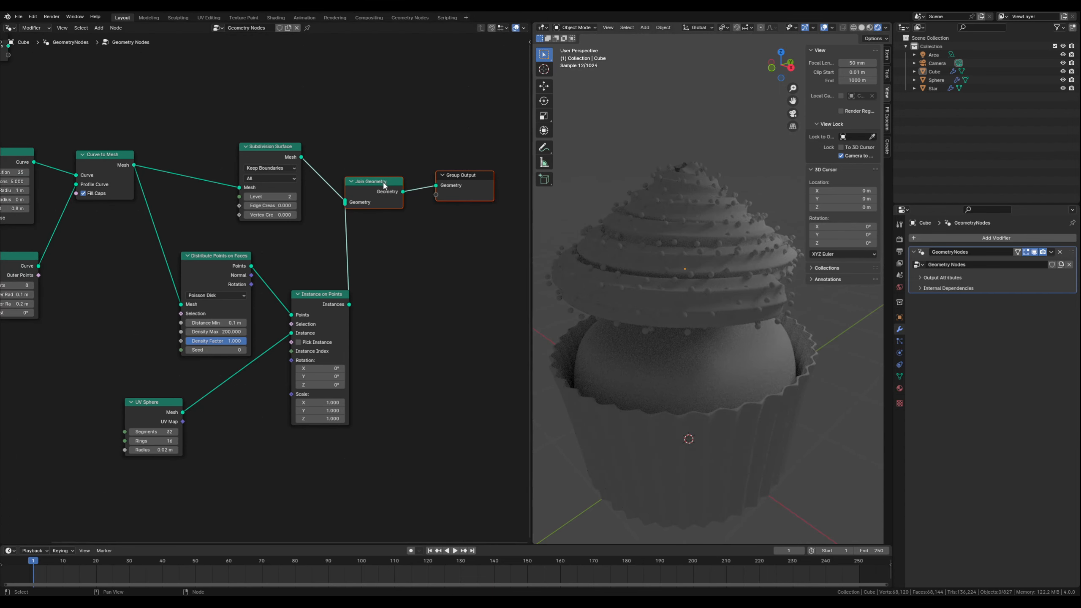
left_click_drag(387, 182, 424, 184)
left_click_drag(319, 295, 318, 294)
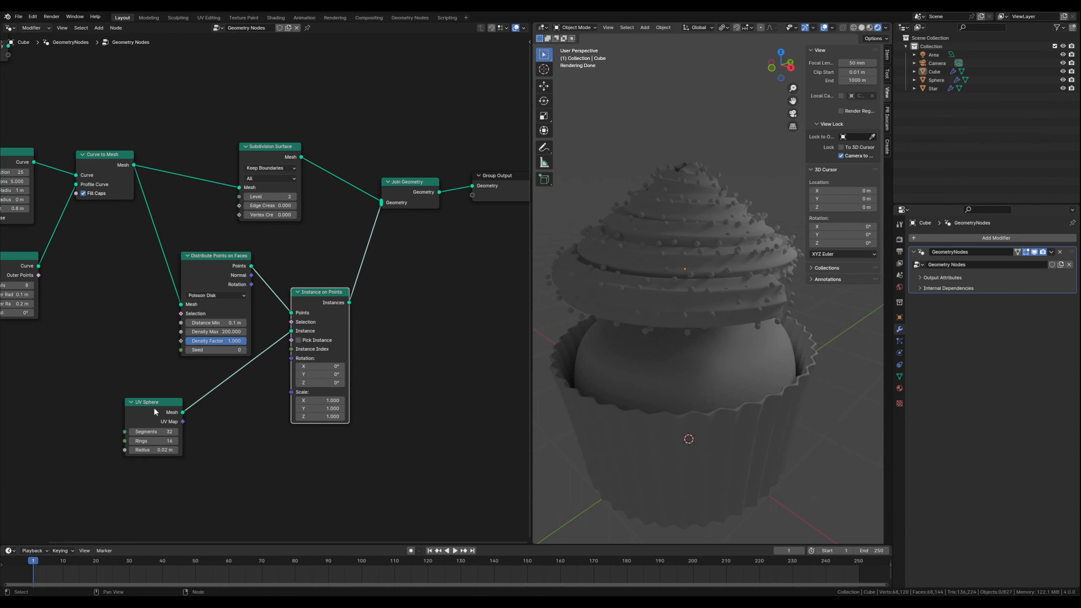
Insert a Transform Geometry node between Instance on Points and Join Geometry and set its X and Y scale to 0.95
left_click(385, 322)
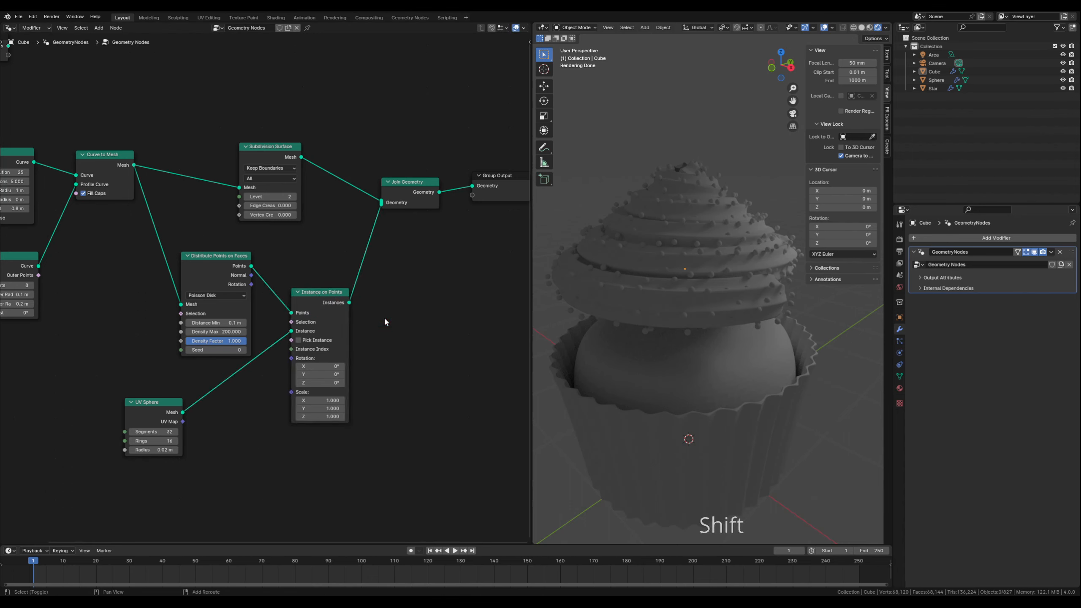
key("shift+a")
type("tran")
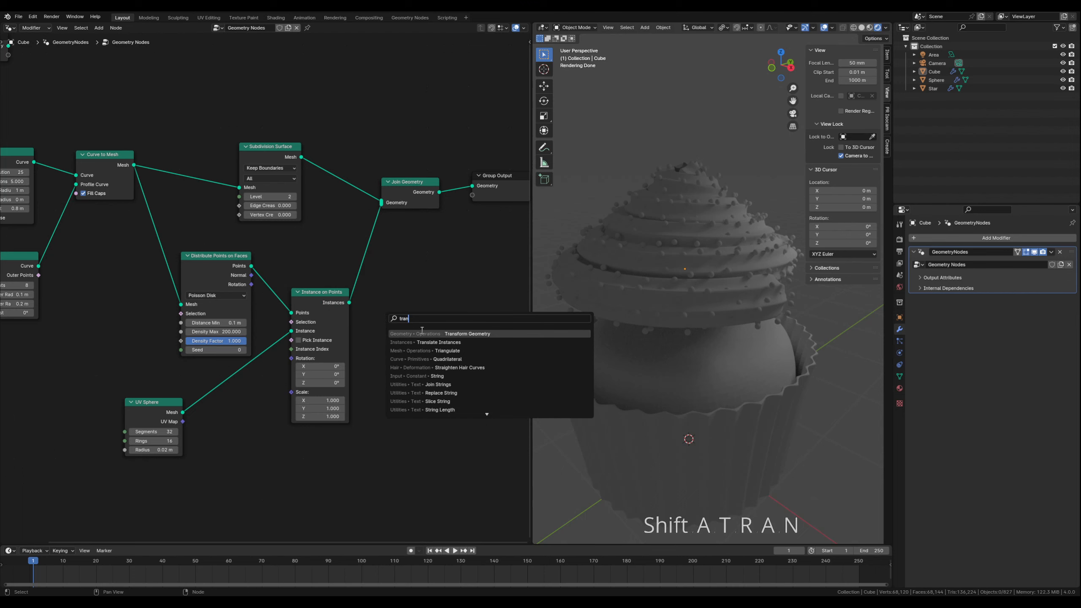
left_click(450, 334)
left_click(357, 261)
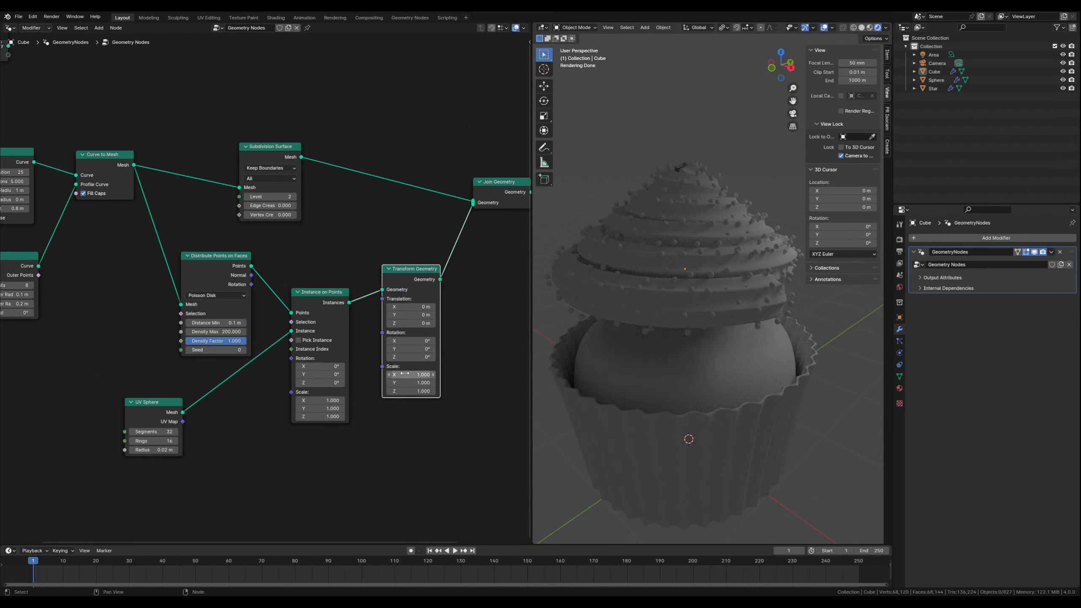
mouse_move(406, 375)
left_mouse_down()
mouse_move(389, 384)
mouse_move(405, 375)
left_mouse_up()
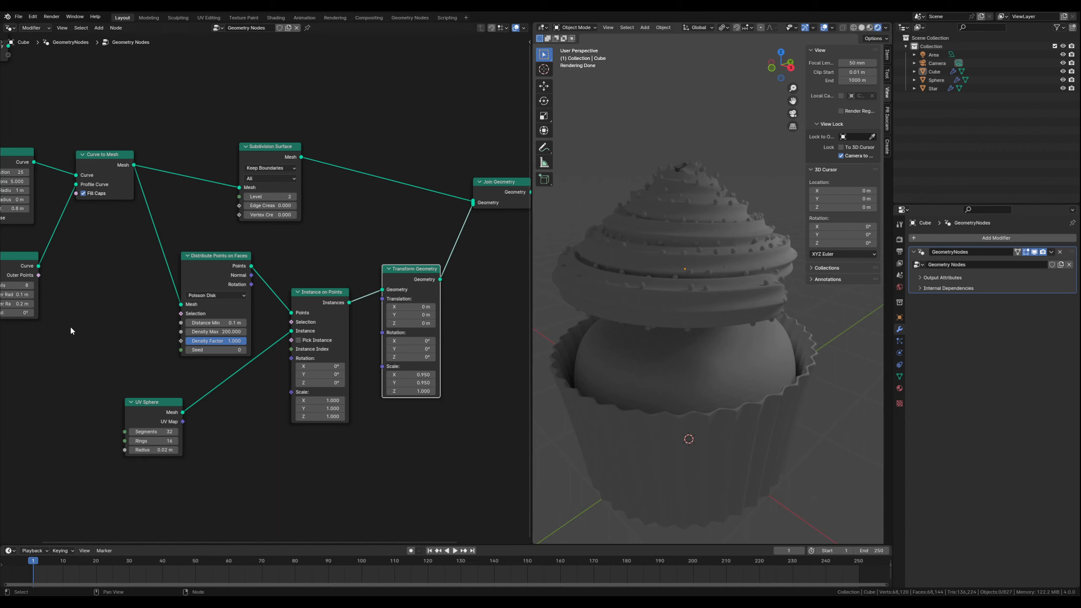
Try a radius of 0.01 m for the UV Sphere node and set it back to 0.02 m
left_click_drag(153, 402, 154, 405)
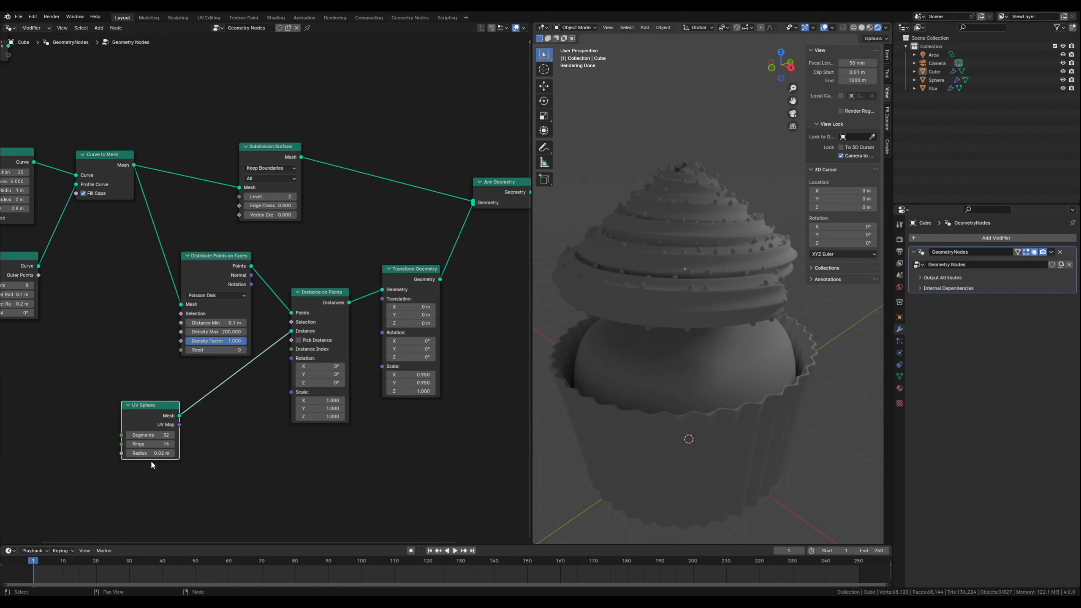
left_click_drag(158, 453, 154, 453, "shift")
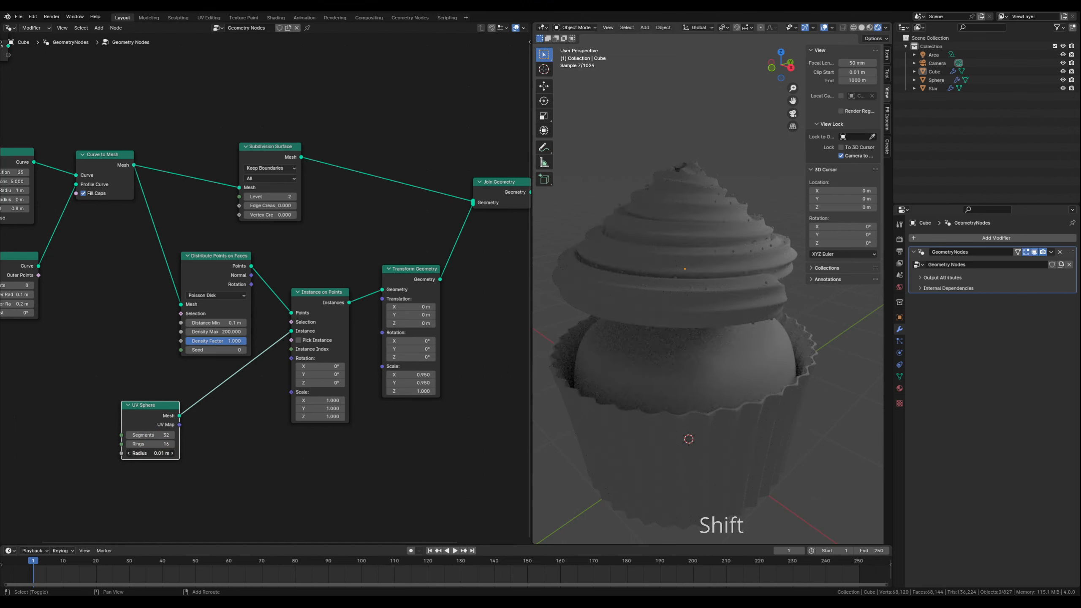
left_click(159, 454)
type(".02")
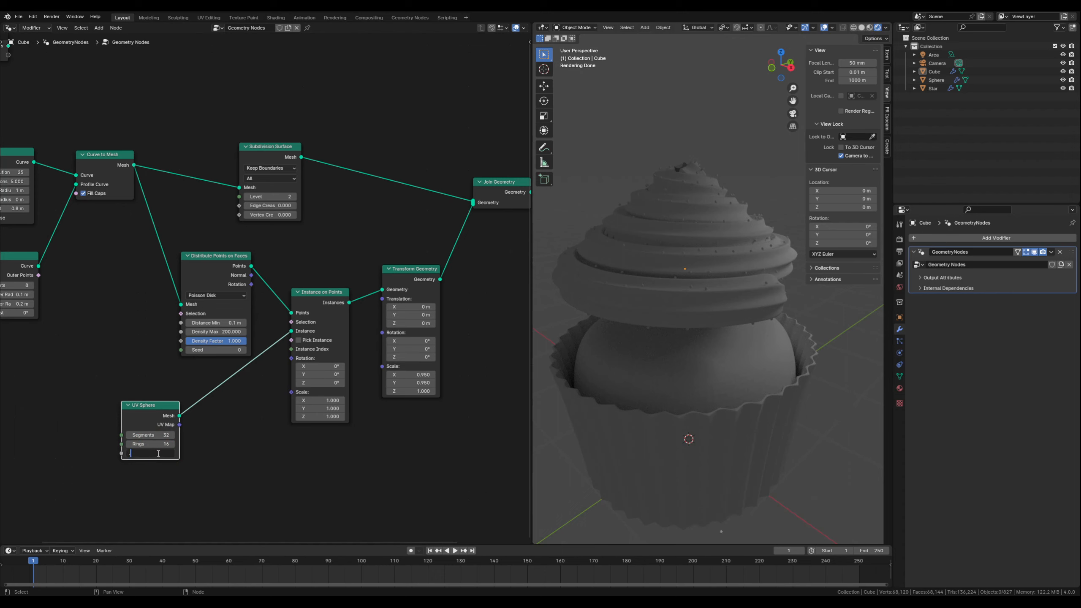
key("Return")
middle_click_drag(364, 416, 346, 401)
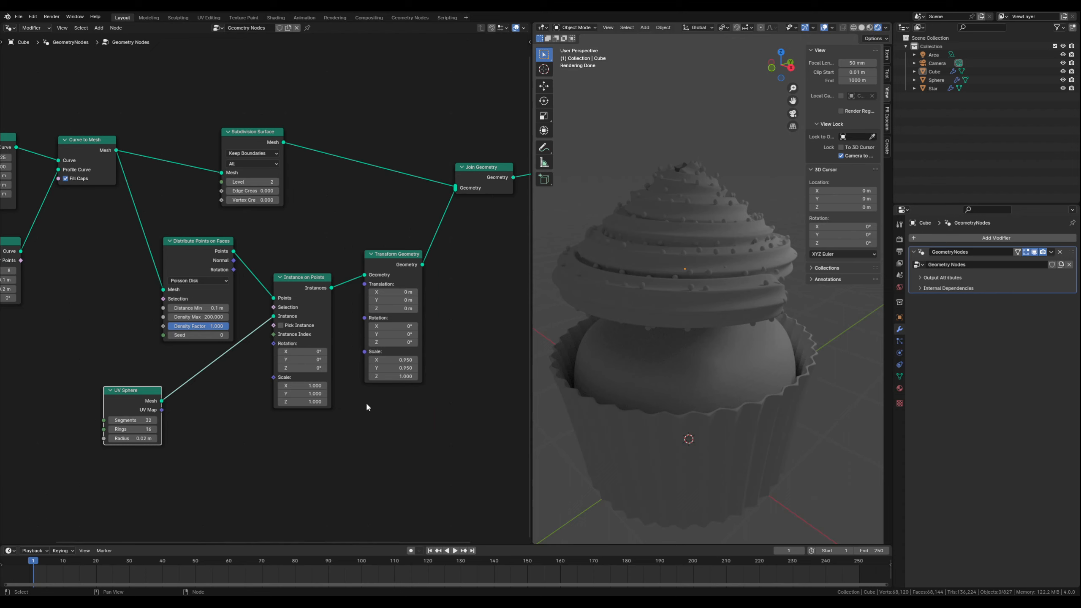
Add a Random Value node and connect its output to the Scale input of Instance on Points
left_click(379, 430)
key("shift+a")
type("ran")
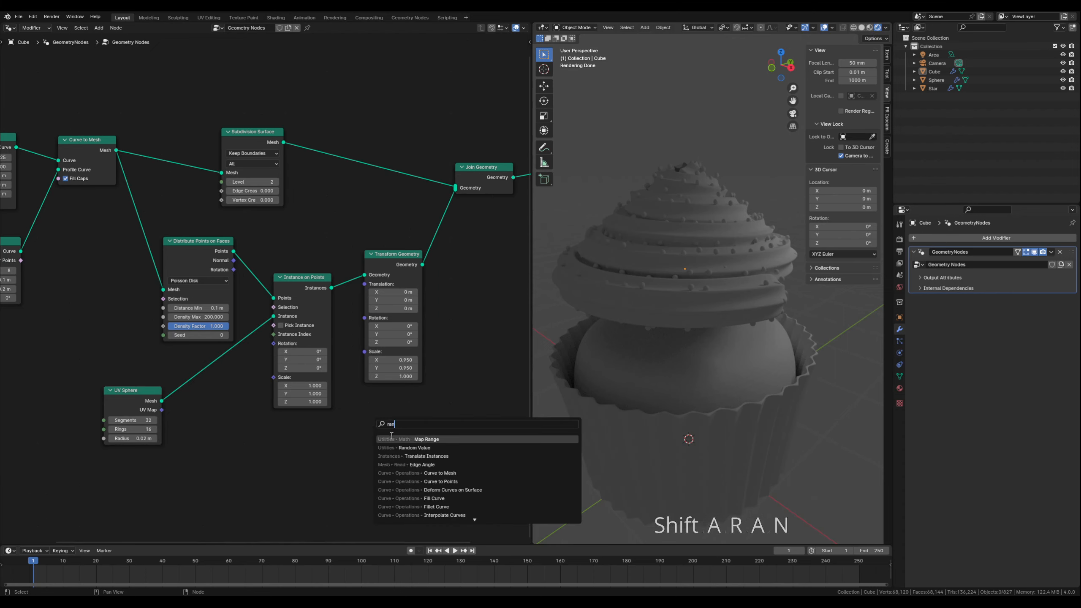
left_click(410, 448)
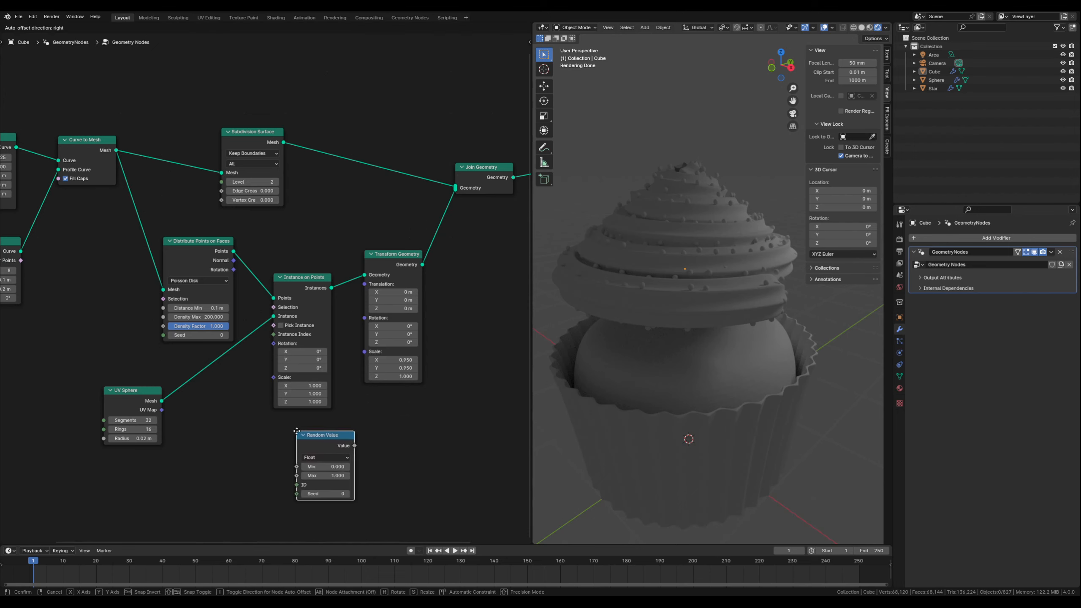
left_click(299, 432)
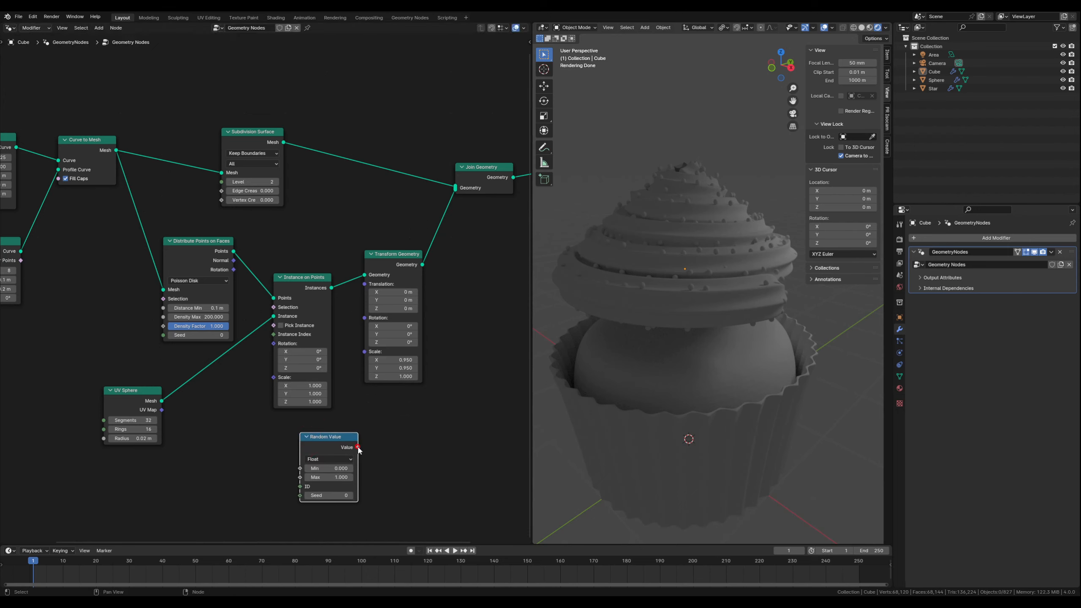
left_click_drag(358, 447, 365, 351)
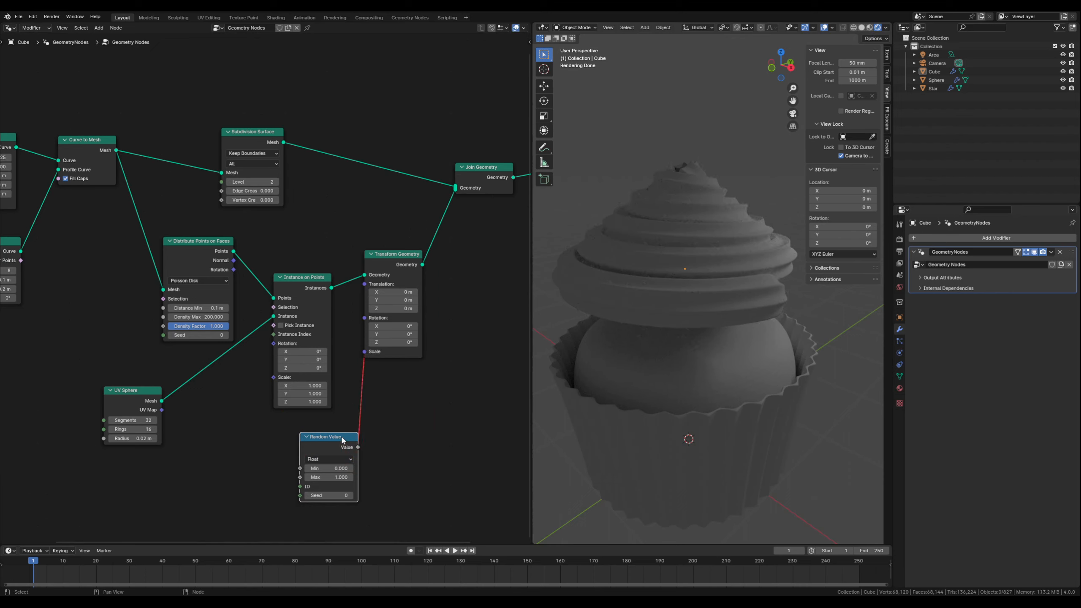
left_click_drag(341, 437, 325, 436)
left_click_drag(364, 351, 274, 377)
left_click_drag(310, 437, 232, 410)
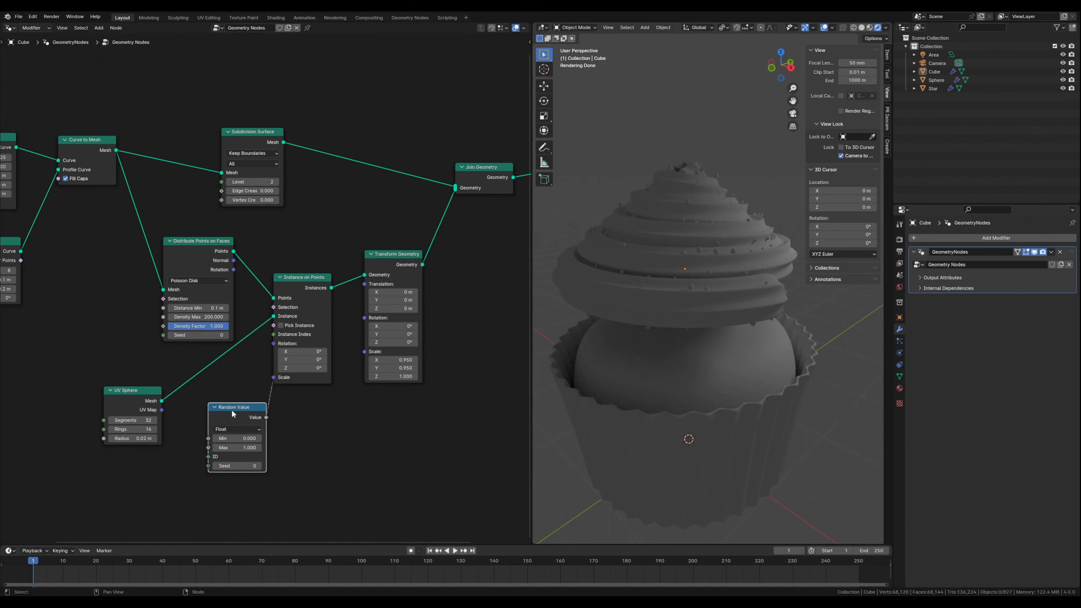
Set the Random Value node's minimum to 0.2 and maximum to 0.9
left_click(255, 436)
type("0.2")
key("Return")
left_click(219, 447)
type("0.9")
key("Return")
middle_click_drag(716, 362, 618, 339)
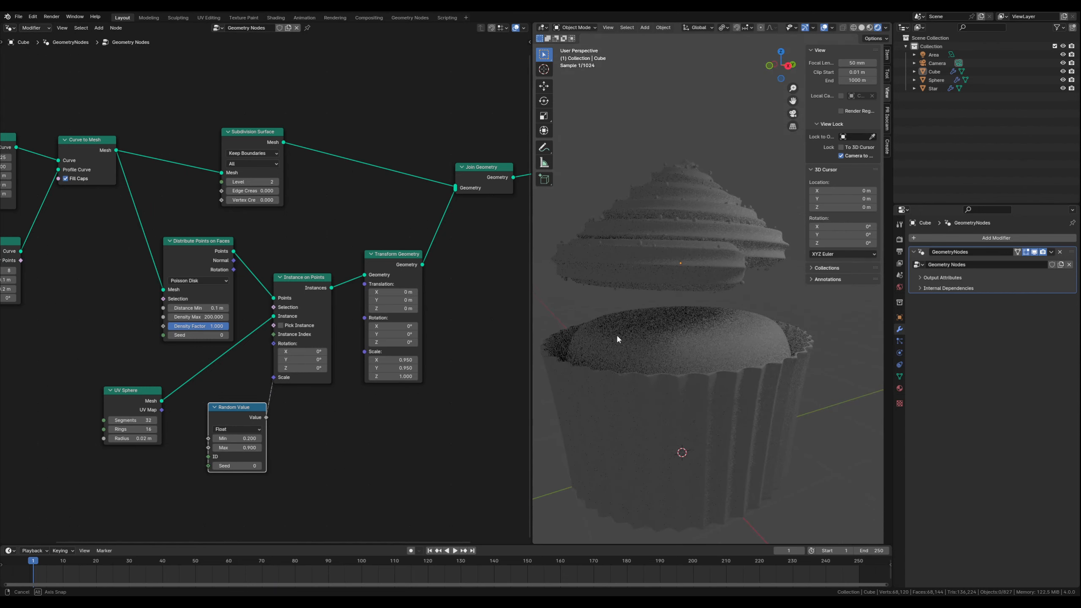
middle_click_drag(81, 336, 223, 437)
left_click(178, 260)
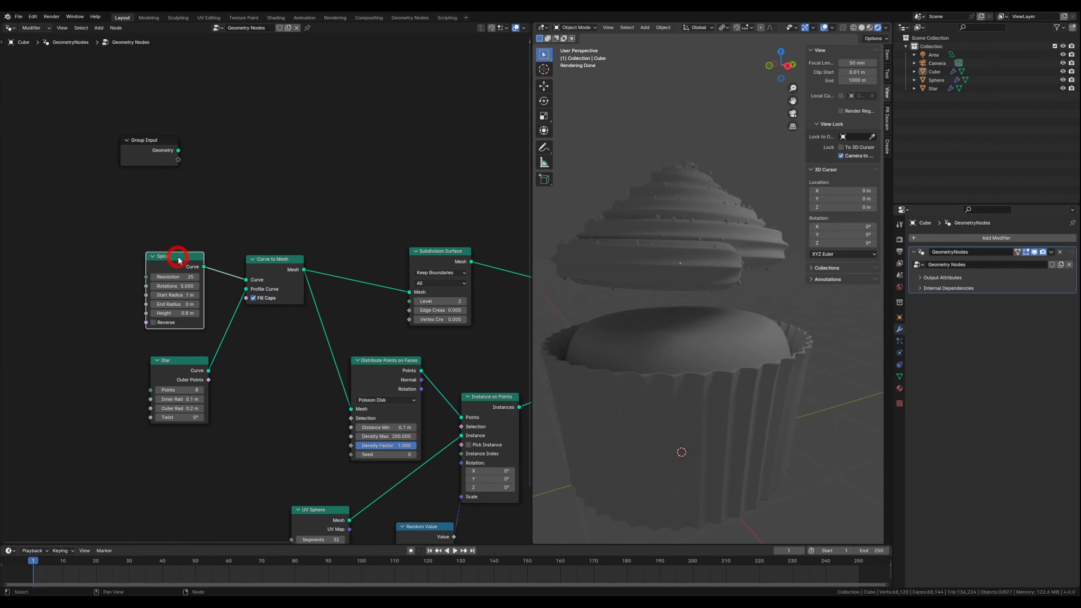
left_click_drag(178, 259, 174, 252)
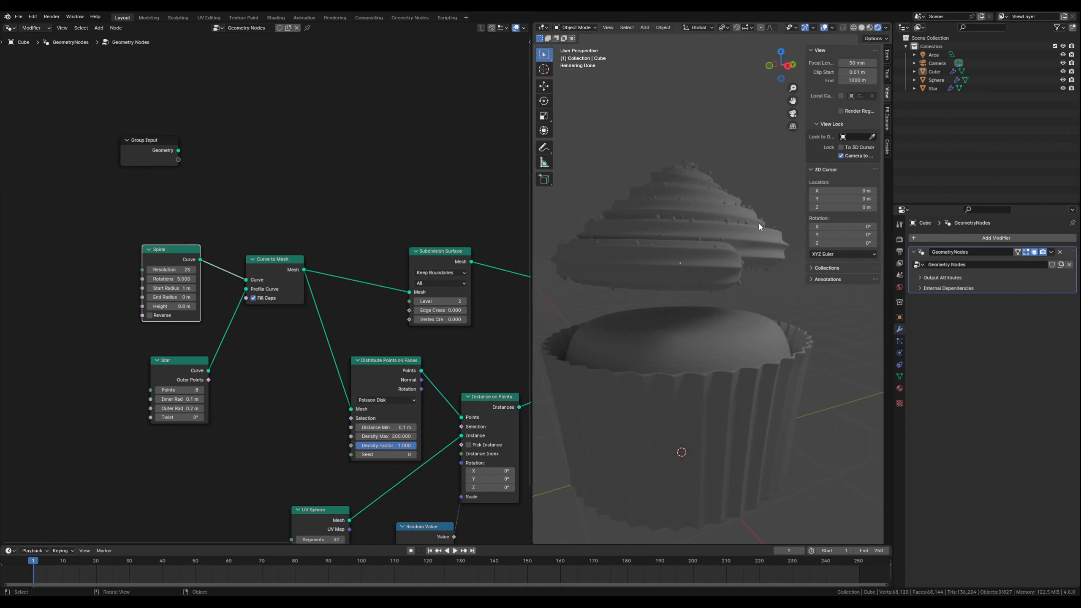
left_click(631, 254)
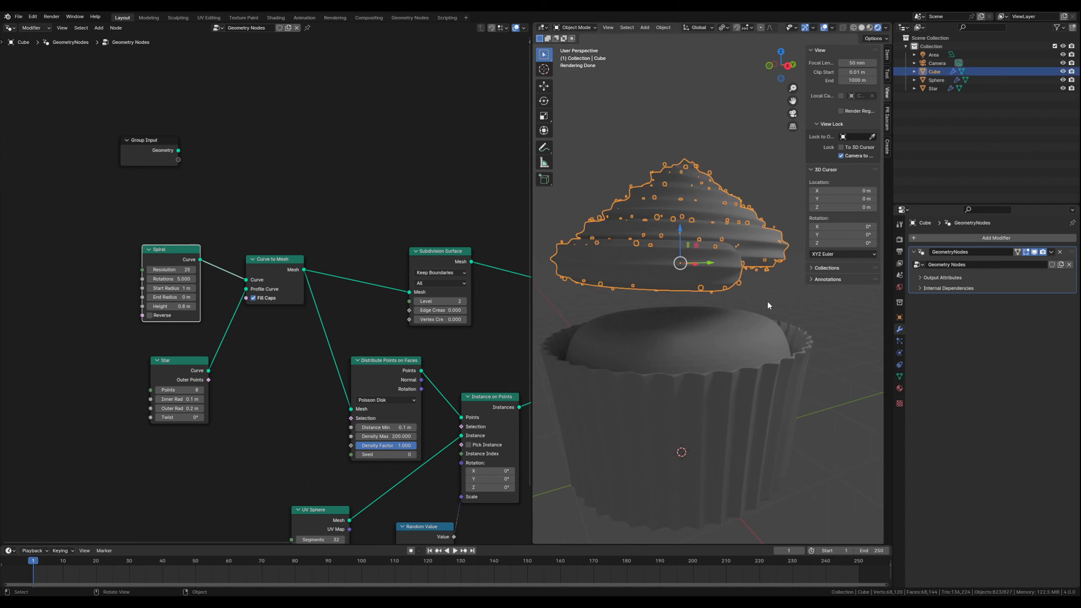
key("s")
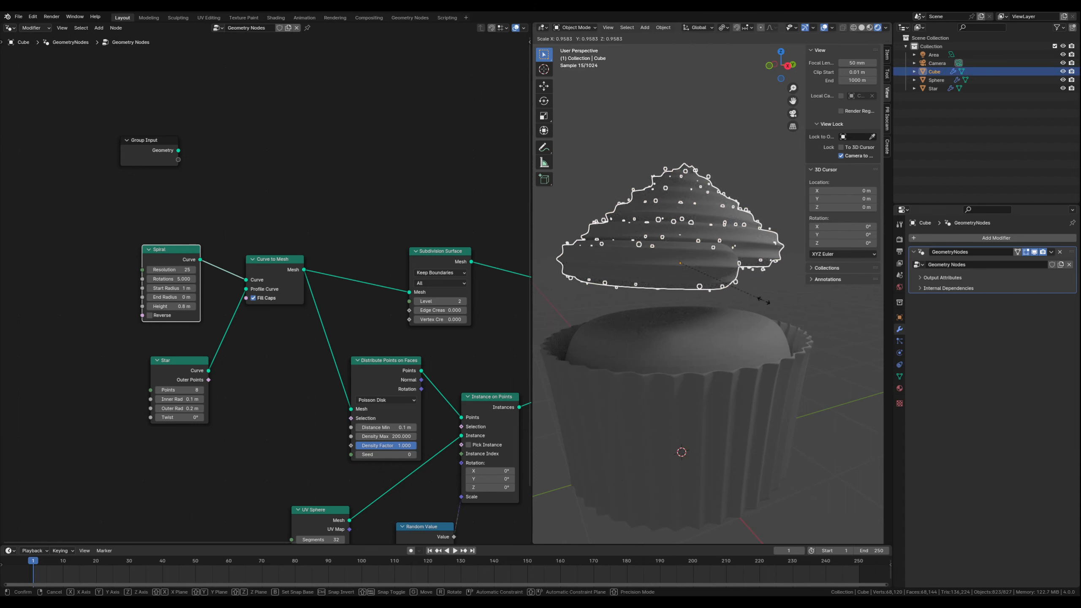
key("Escape")
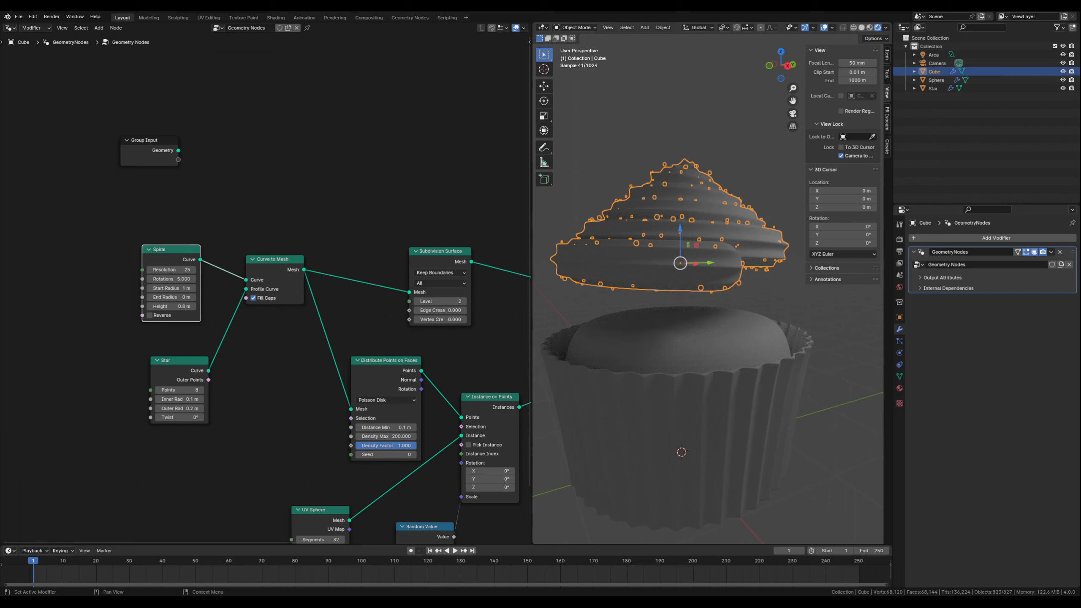
left_click(805, 297)
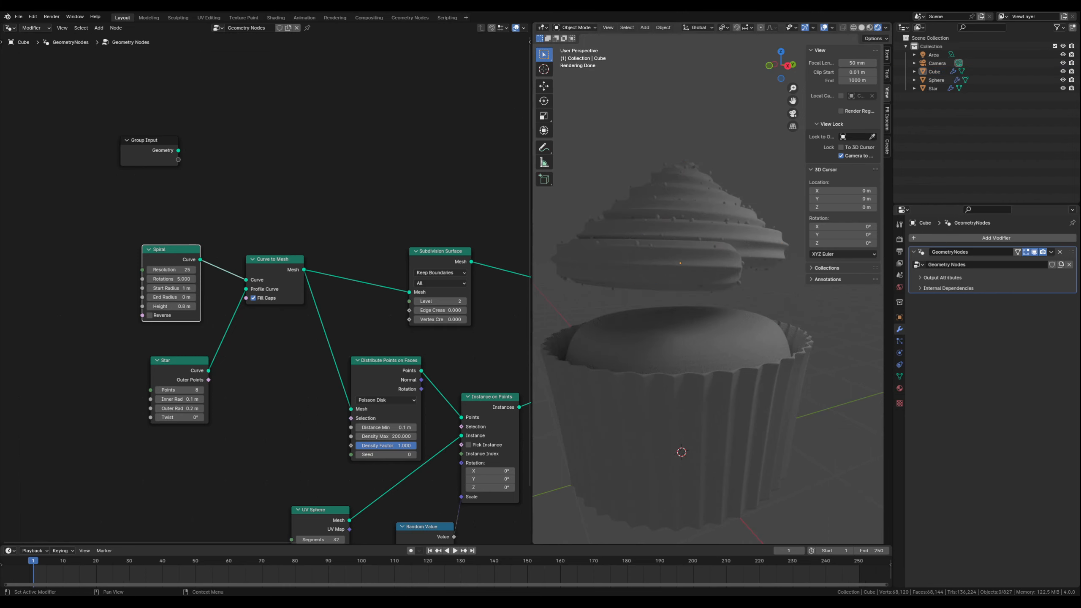
middle_click_drag(681, 315, 762, 334)
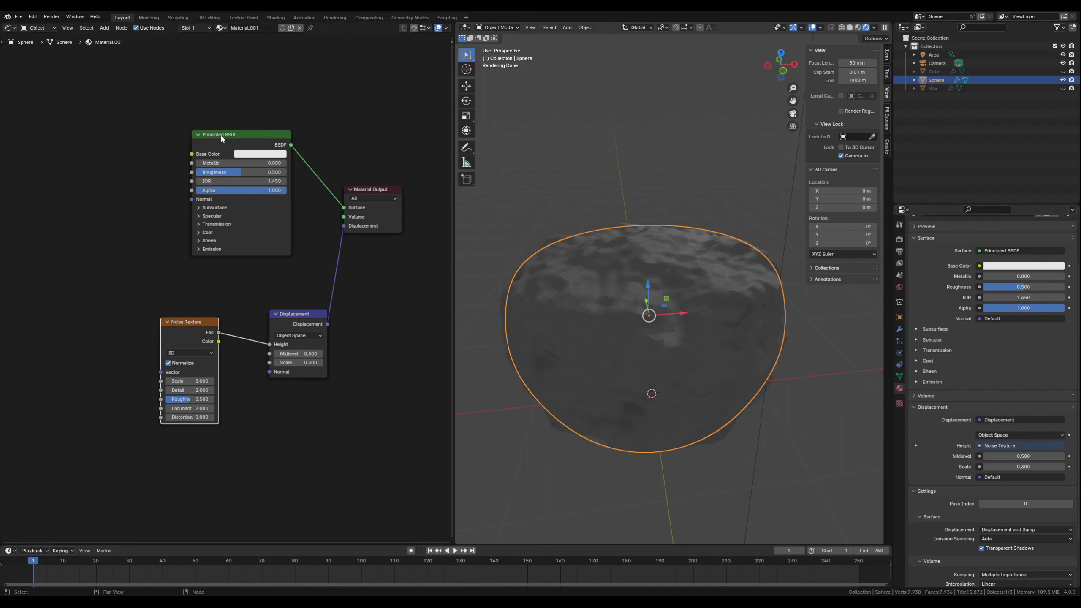
left_click_drag(228, 133, 234, 130)
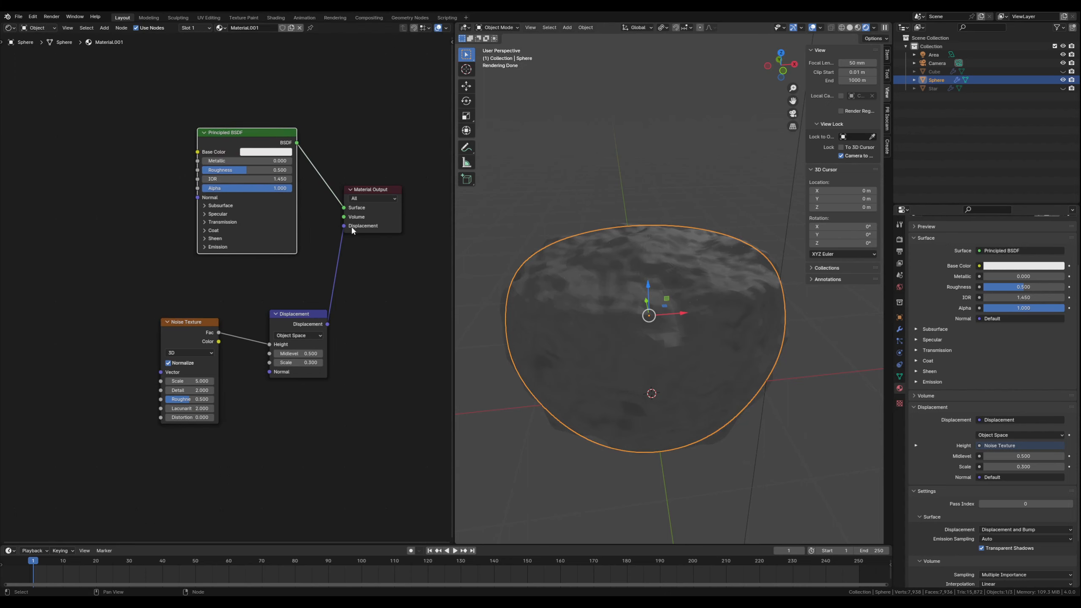
left_click_drag(301, 318, 295, 308)
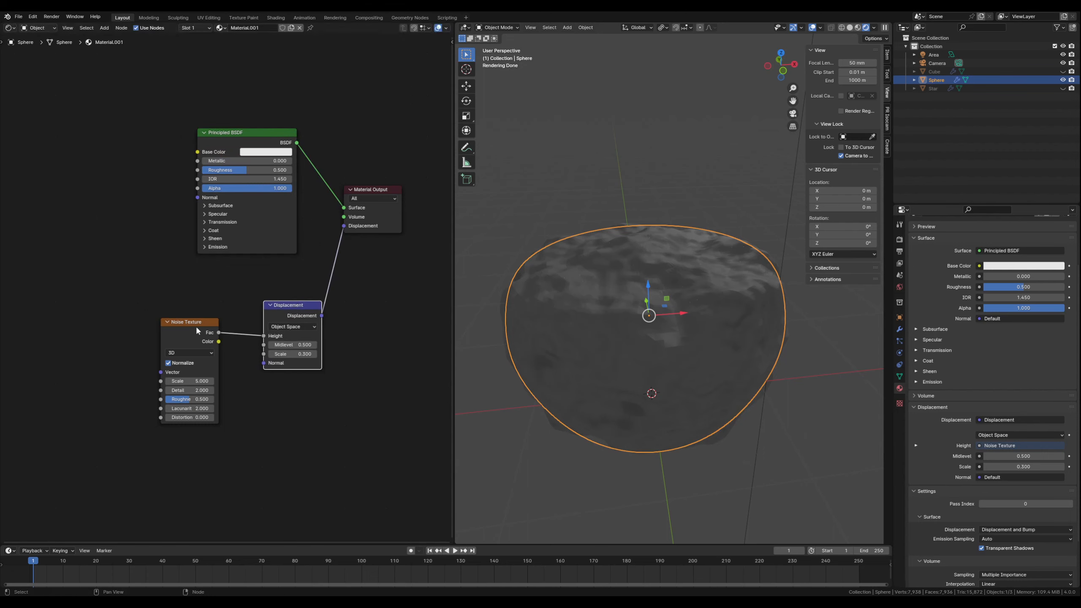
left_click_drag(196, 325, 192, 319)
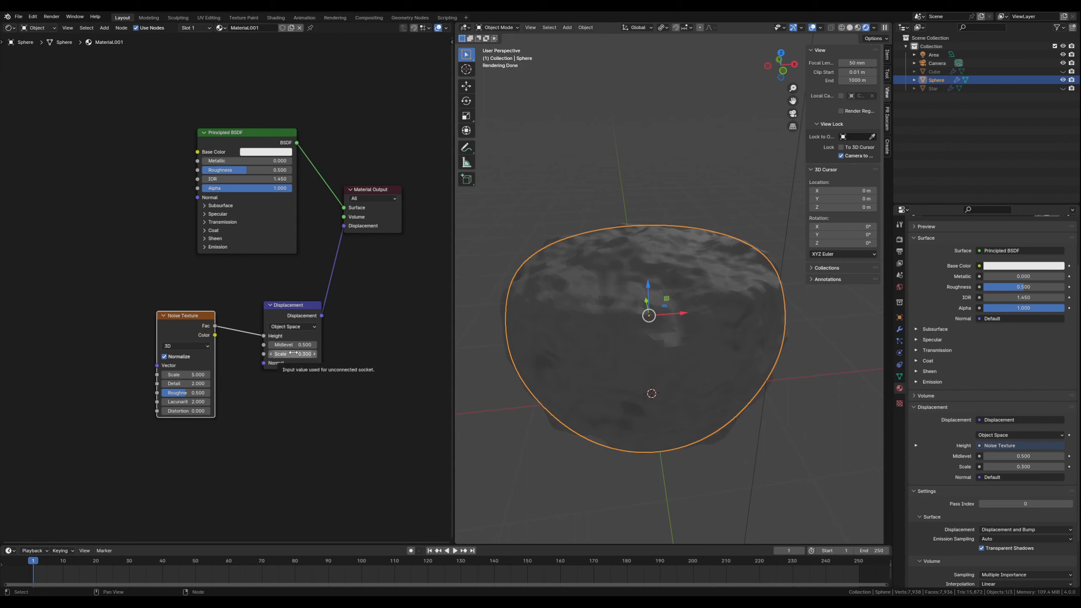
left_click_drag(186, 316, 182, 312)
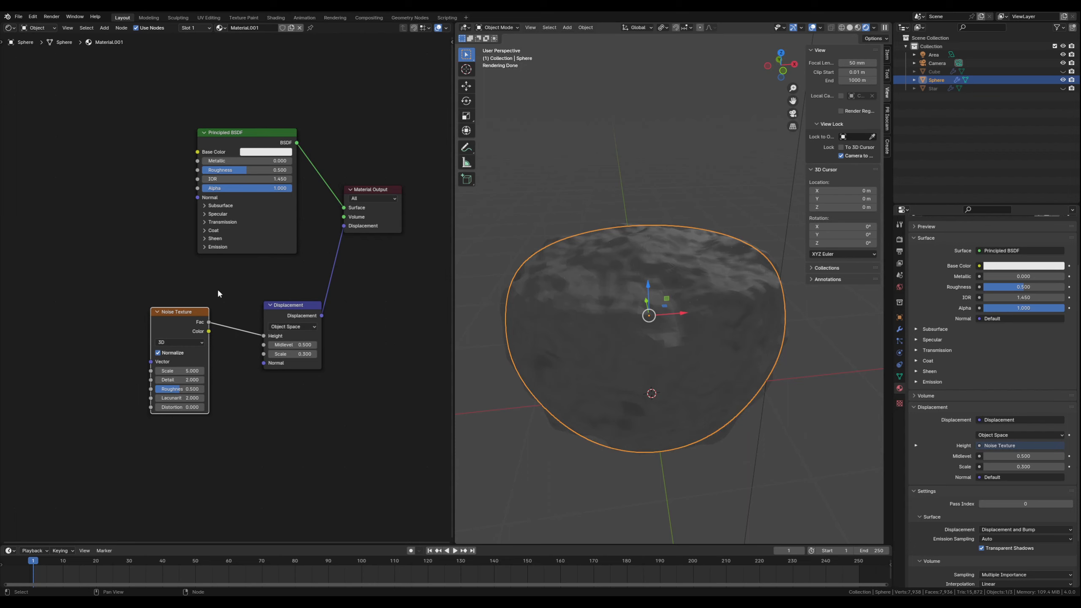
Try a scale of 10 for the cake material's Noise Texture, and set it to scale 8, detail 3 and distortion 0.1
left_click(184, 372)
type("10")
key("Return")
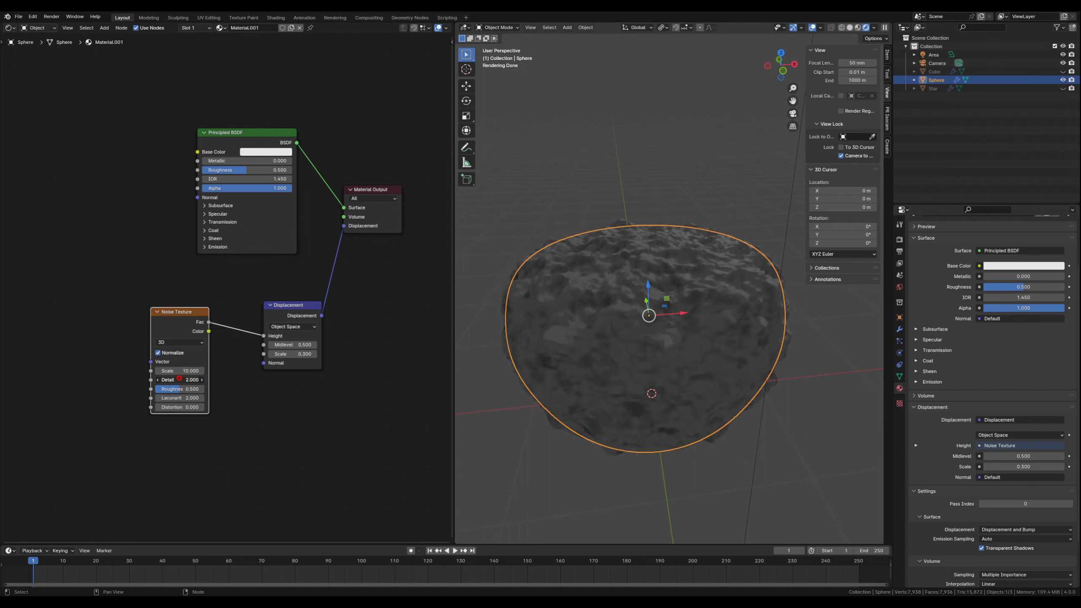
left_click(181, 379)
left_click(197, 407)
type("0.1")
key("Return")
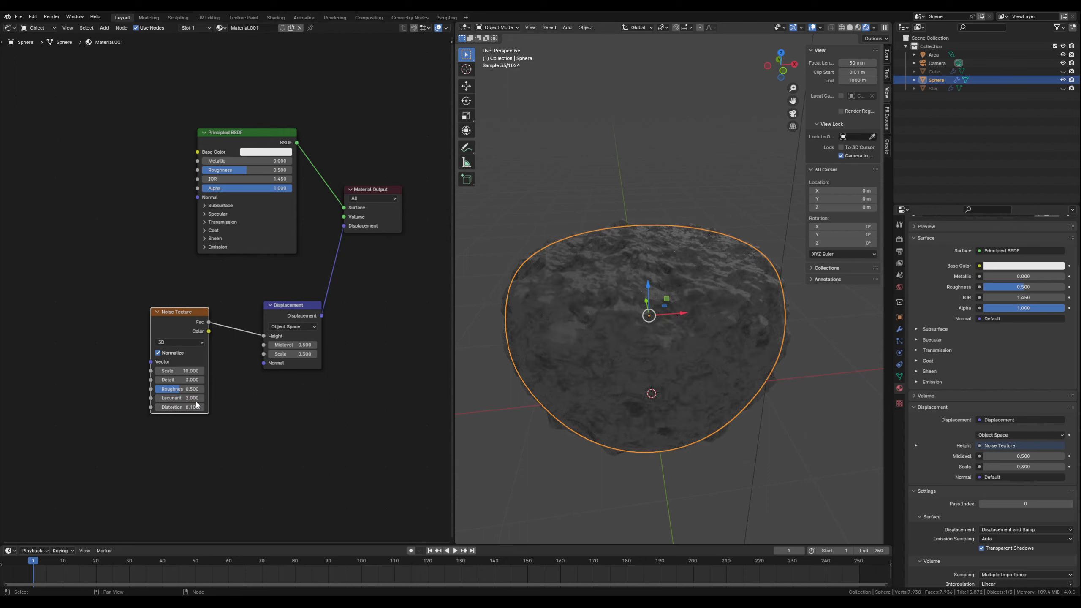
left_click(175, 370)
type("8")
key("Return")
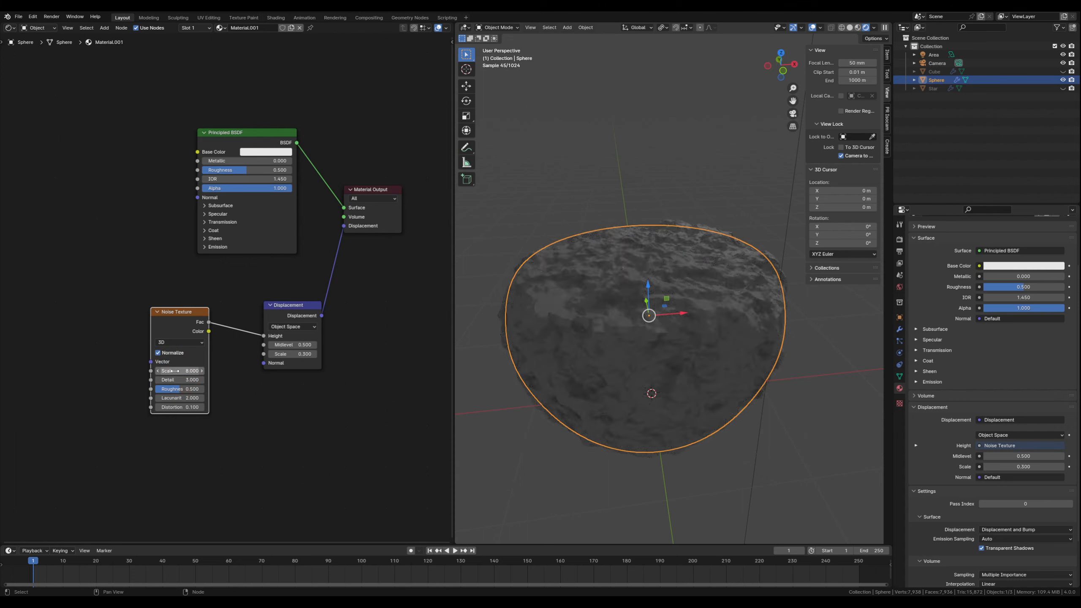
left_click(900, 329)
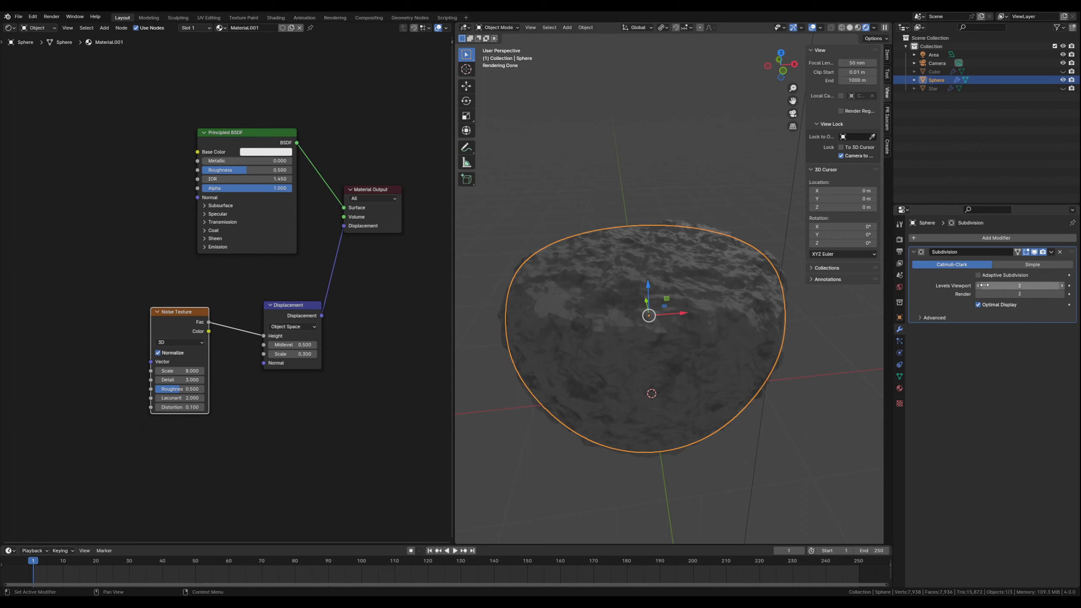
left_click(817, 352)
middle_click_drag(804, 355, 710, 345)
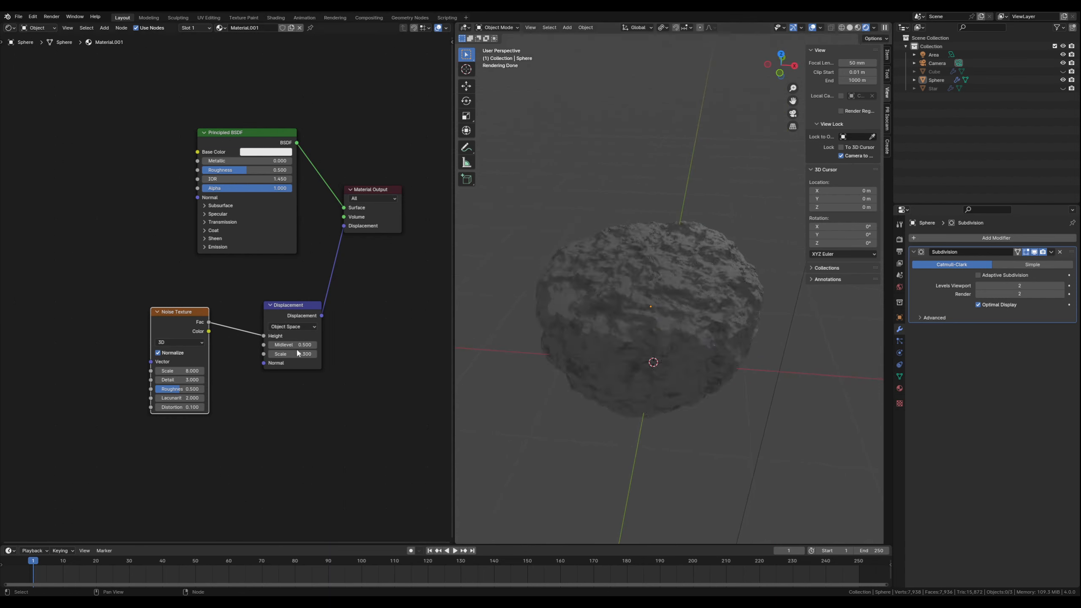
Move the Noise Texture node away from Displacement and insert a Clamp node on the link between them
left_click_drag(182, 316, 149, 313)
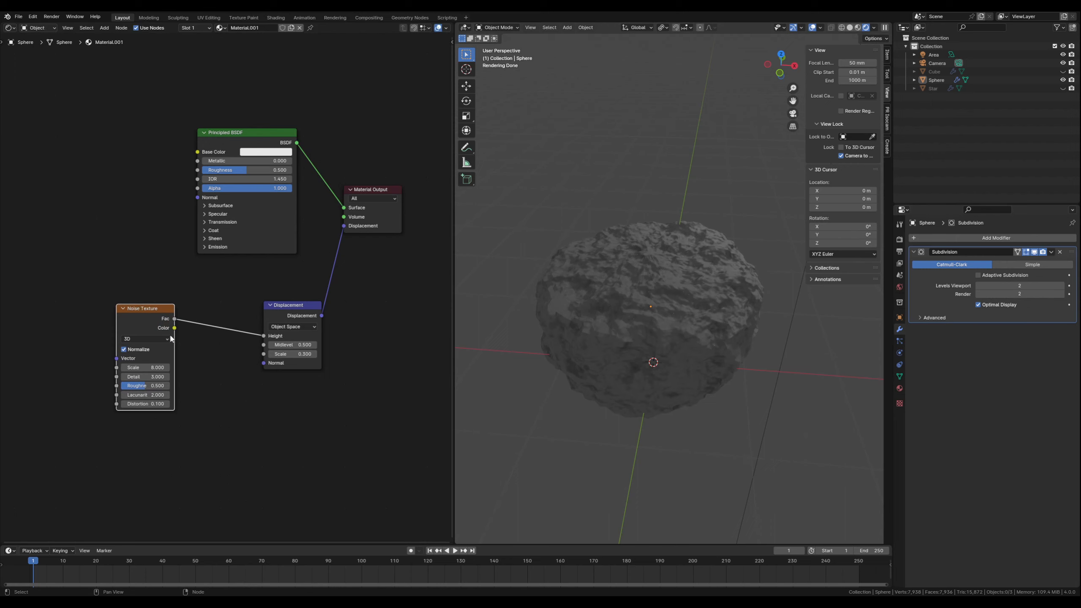
left_click(226, 384)
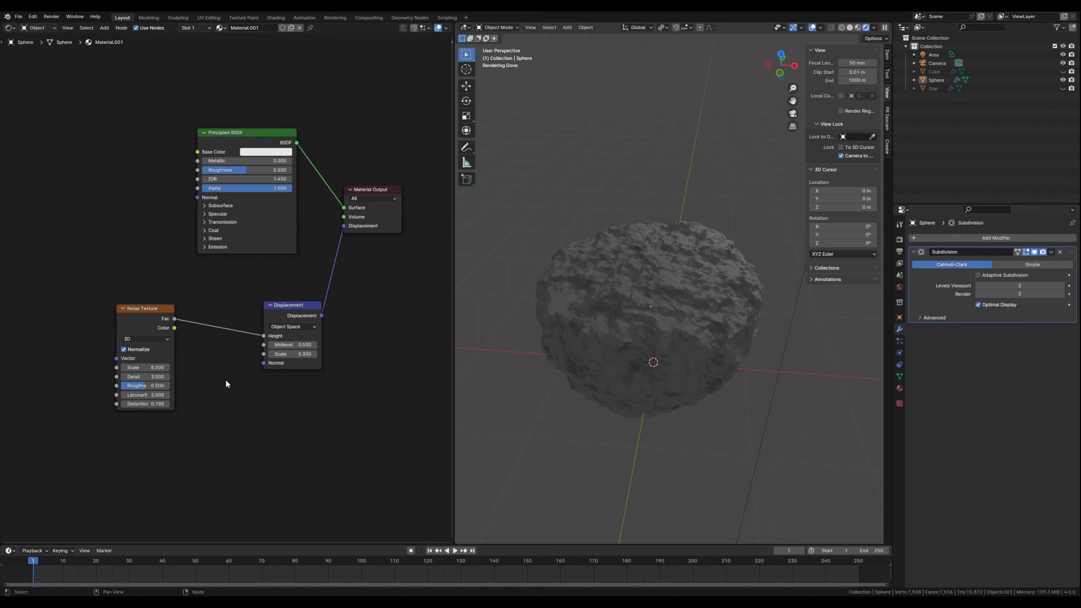
key("shift+a")
type("clm")
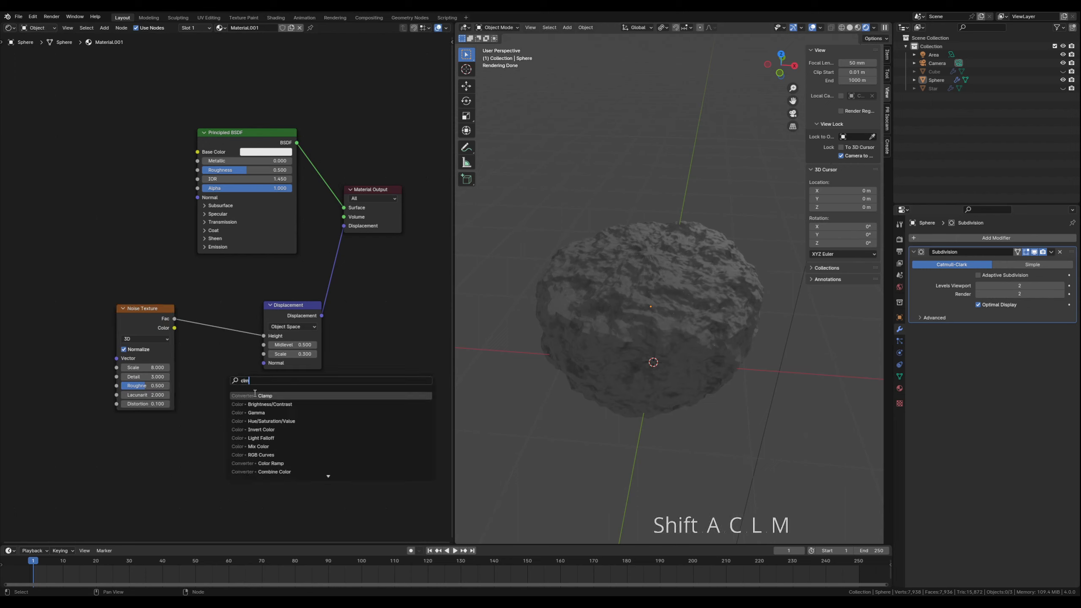
left_click(254, 395)
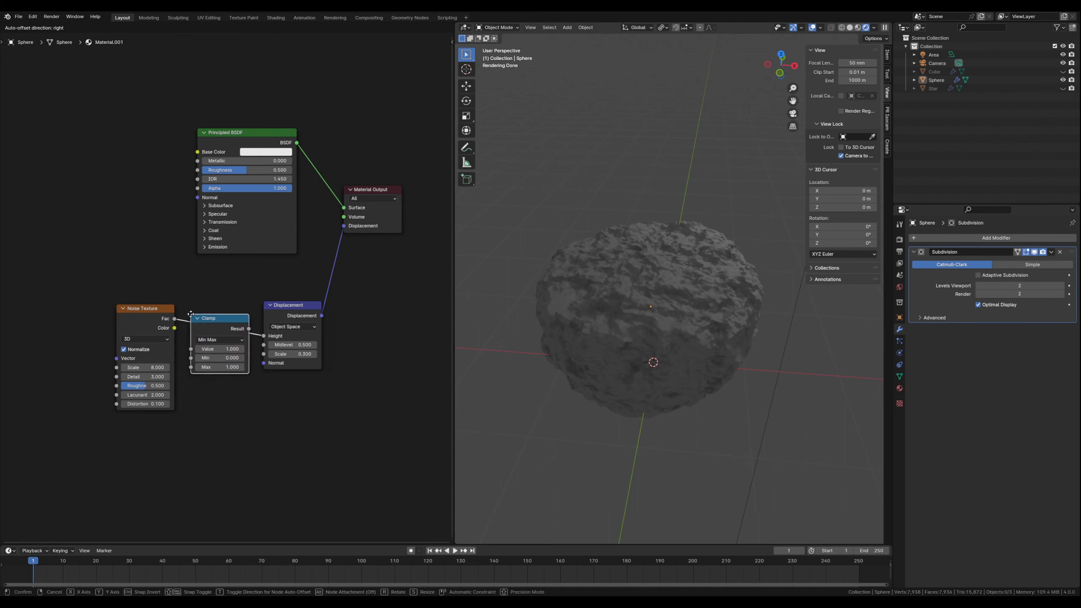
left_click(207, 317)
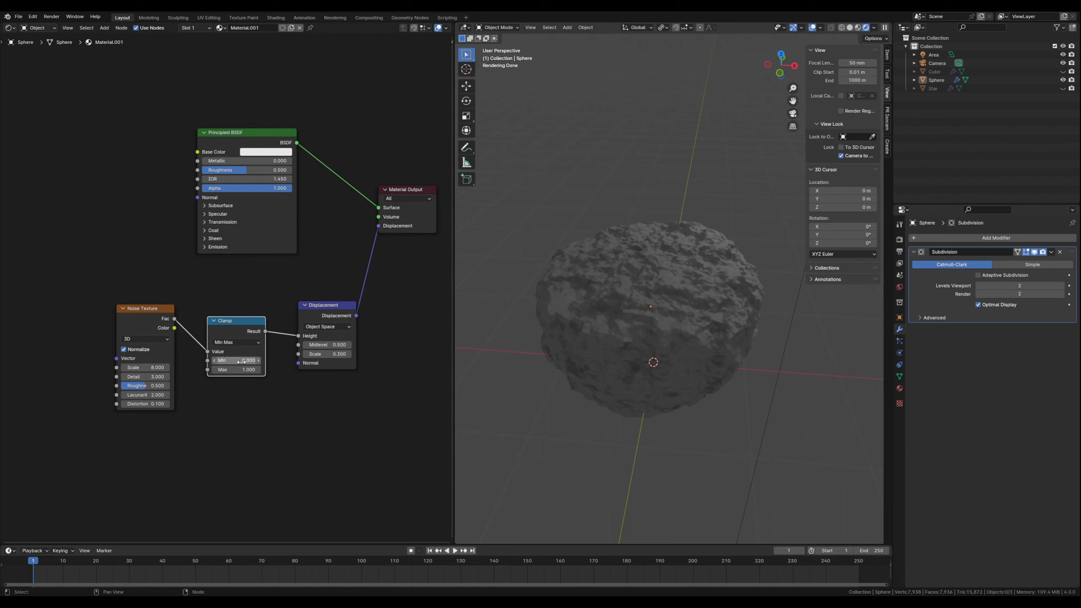
Set the Clamp node's minimum to 0.4 and maximum to 0.6
left_click(259, 360)
left_click(260, 361)
left_click(259, 360)
left_click(259, 361)
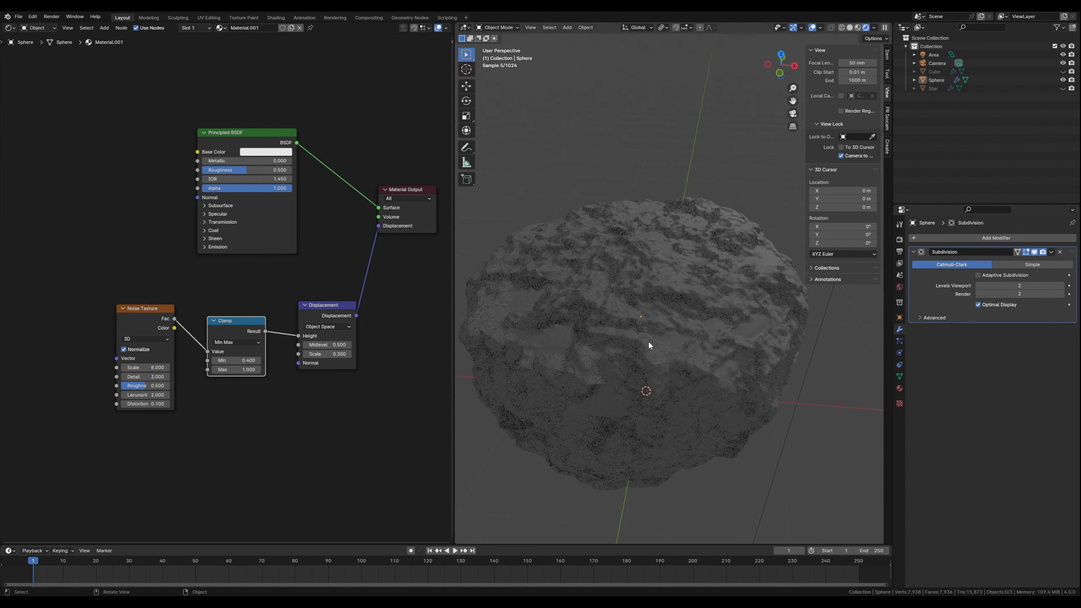
left_click(259, 361)
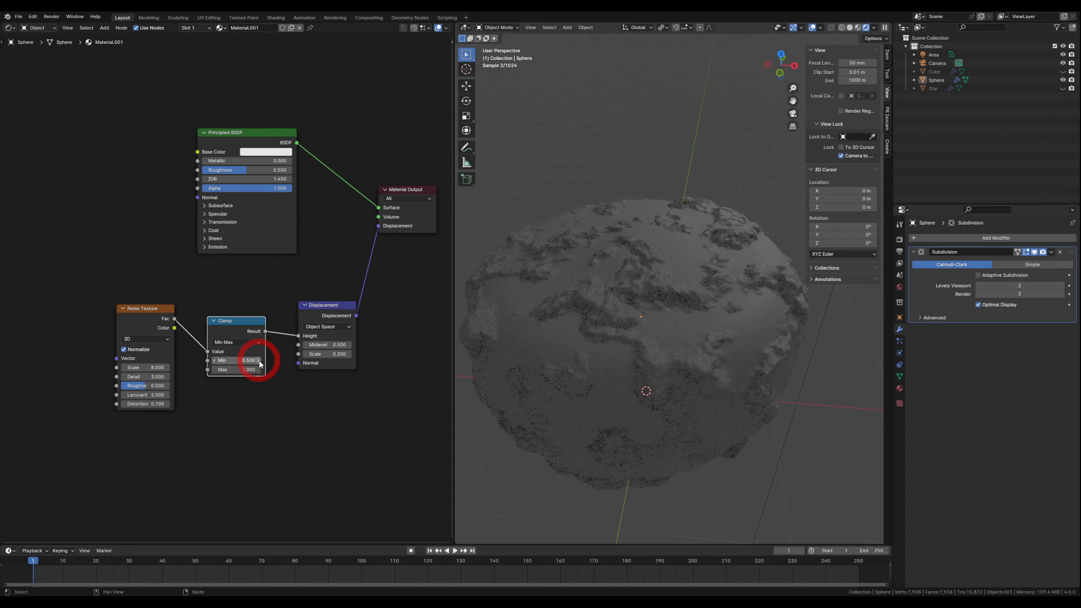
left_click(217, 361)
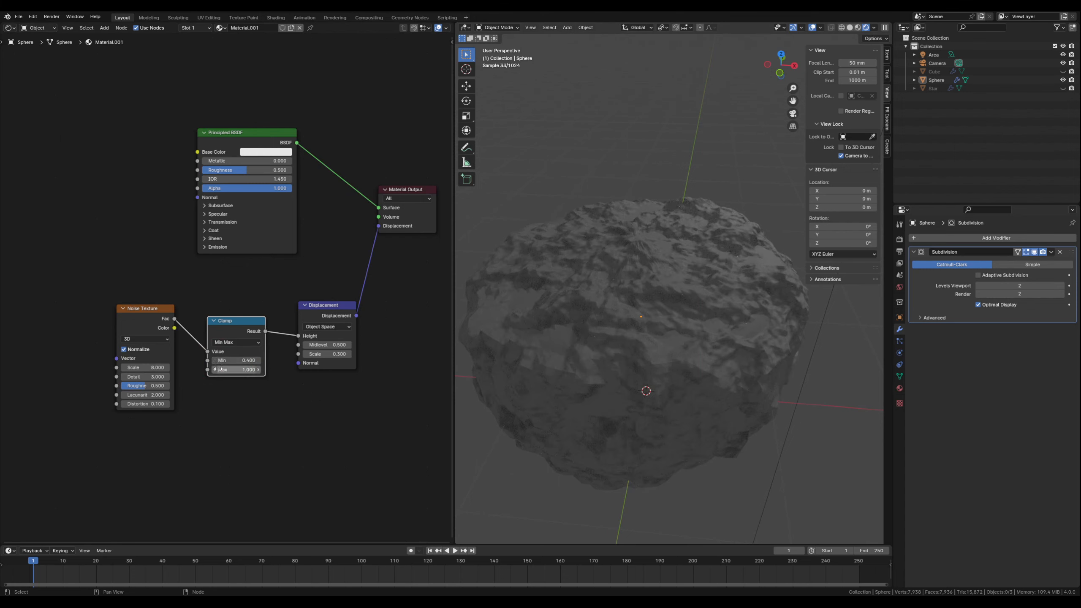
left_click(215, 370)
left_click(215, 369)
left_click(214, 370)
left_click(215, 370)
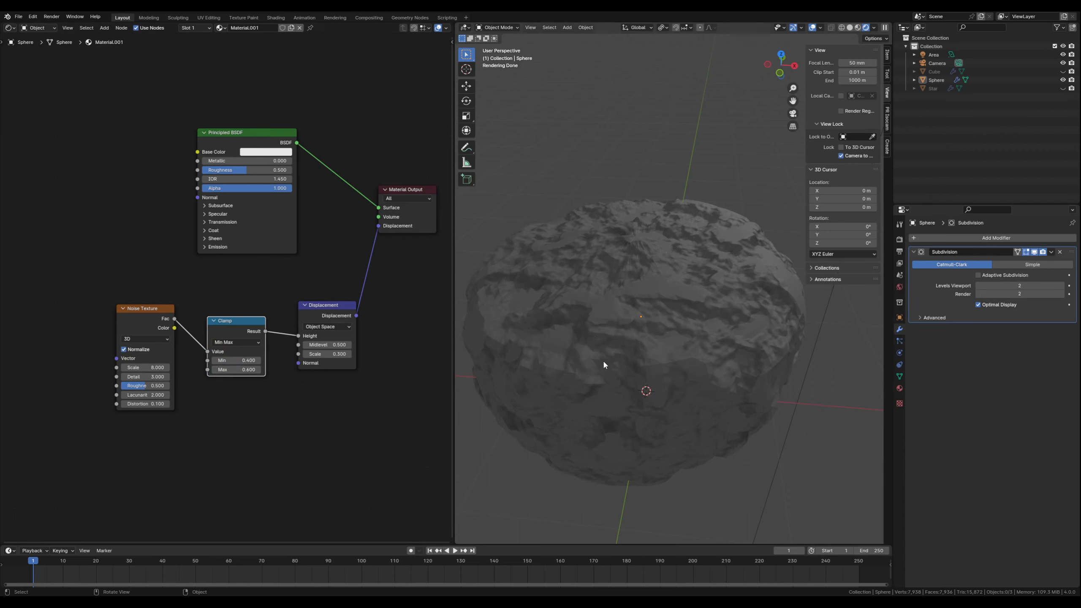
scroll(604, 359, "down", 3)
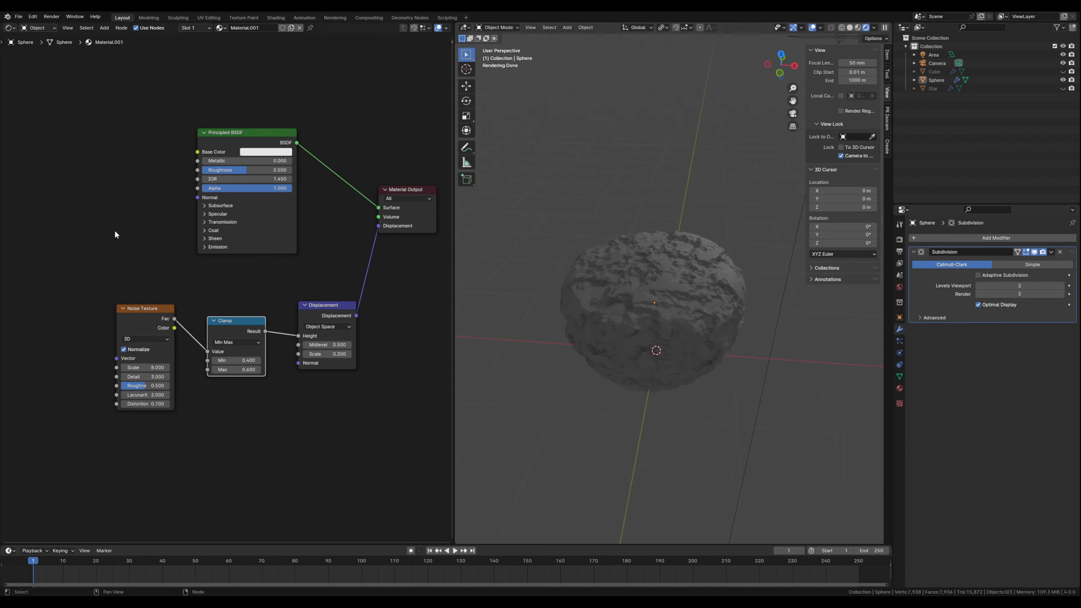
Add a Color Ramp node feeding the Principled BSDF's Base Color and move its black stop to about position 0.22
middle_click_drag(120, 187, 167, 239)
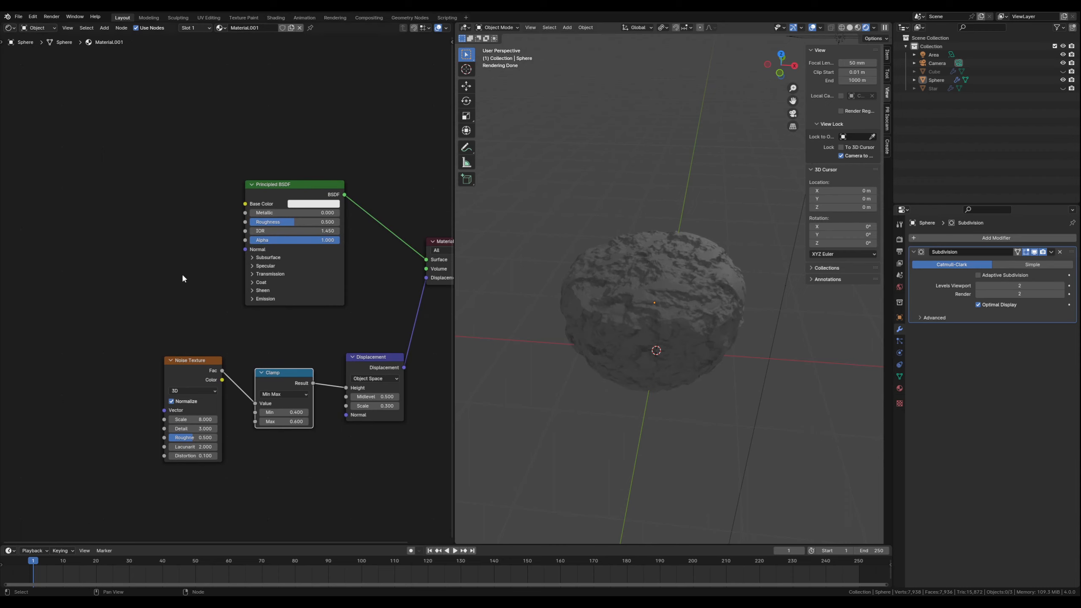
middle_click_drag(124, 242, 162, 241)
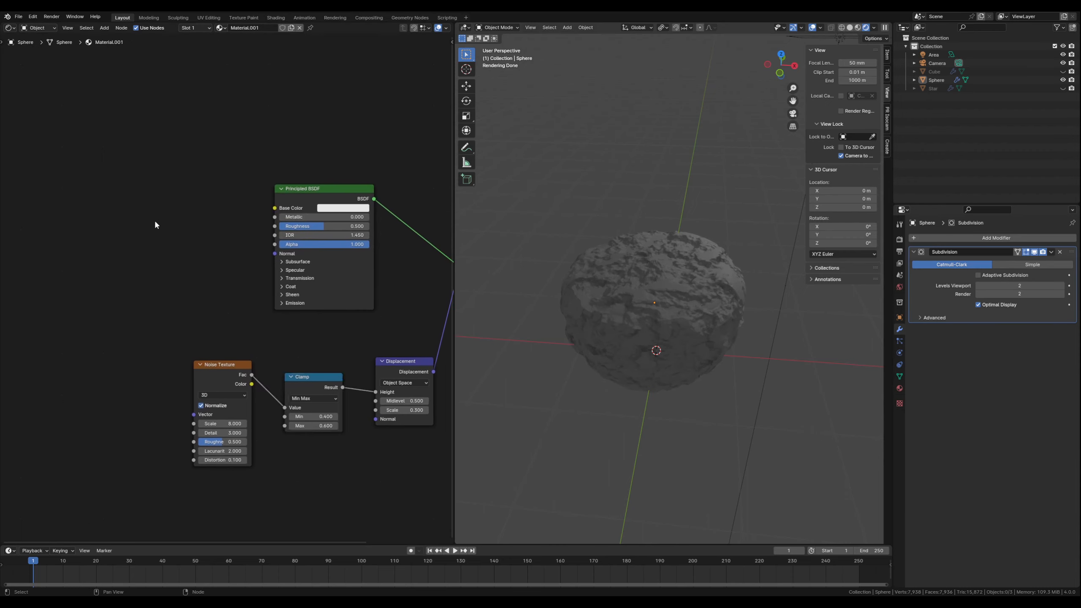
key("shift+a")
type("color")
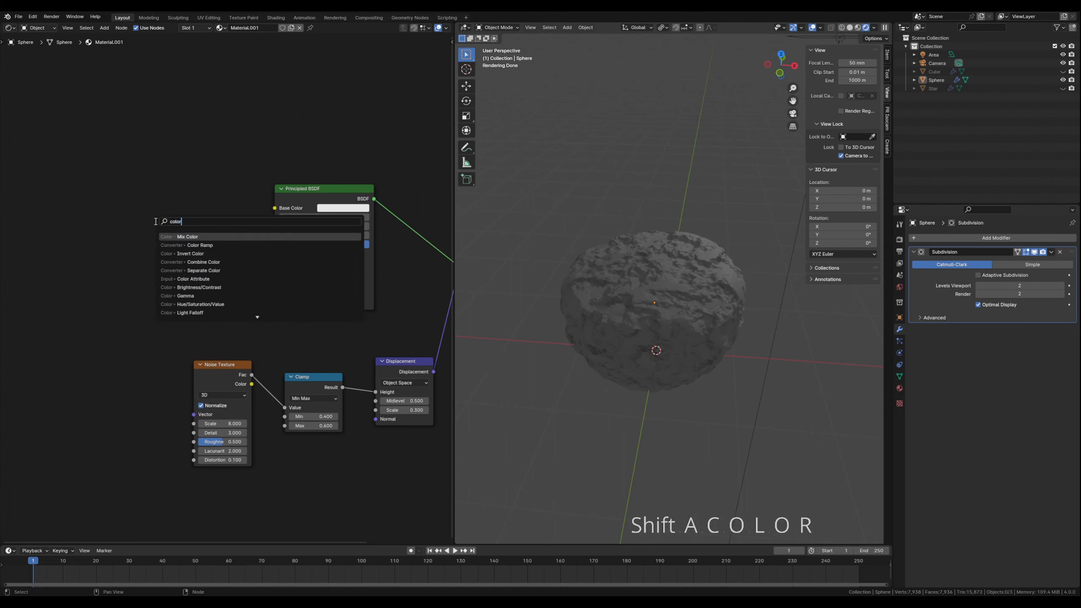
key("Down")
key("Return")
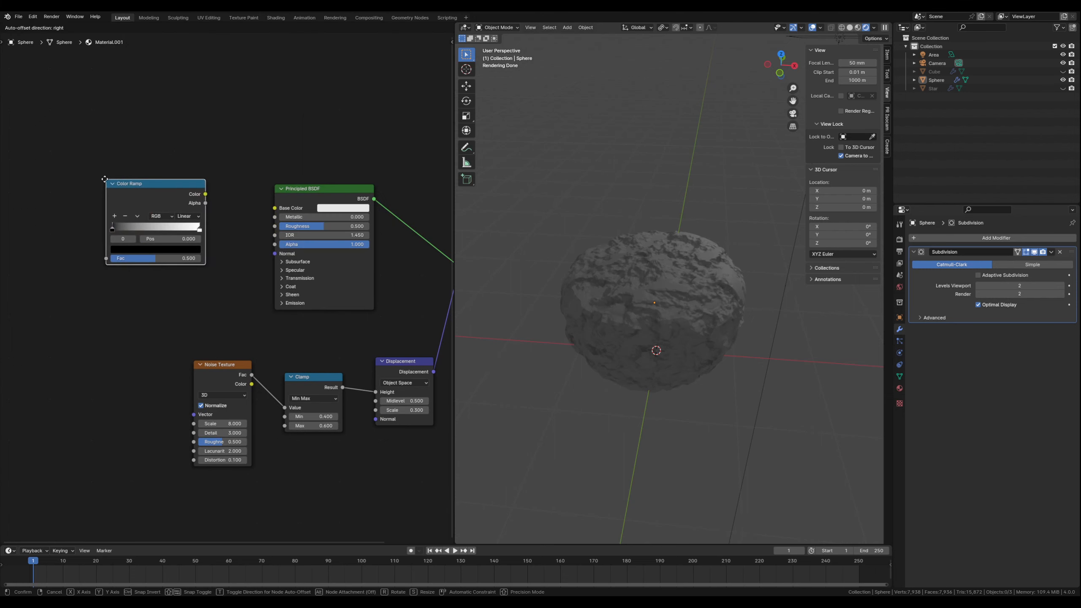
left_click(98, 173)
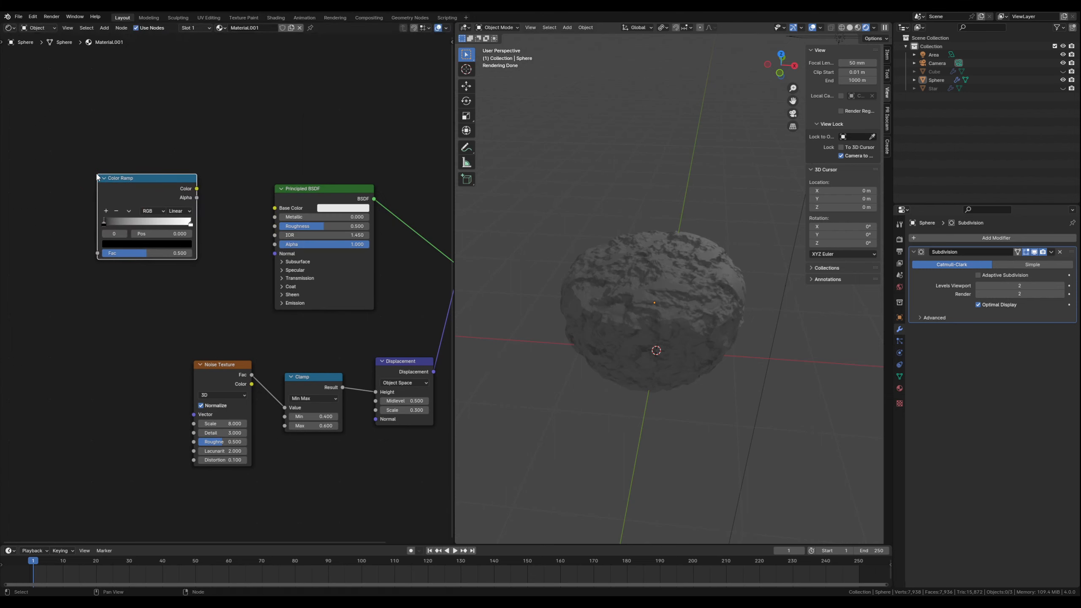
left_click_drag(197, 189, 274, 207)
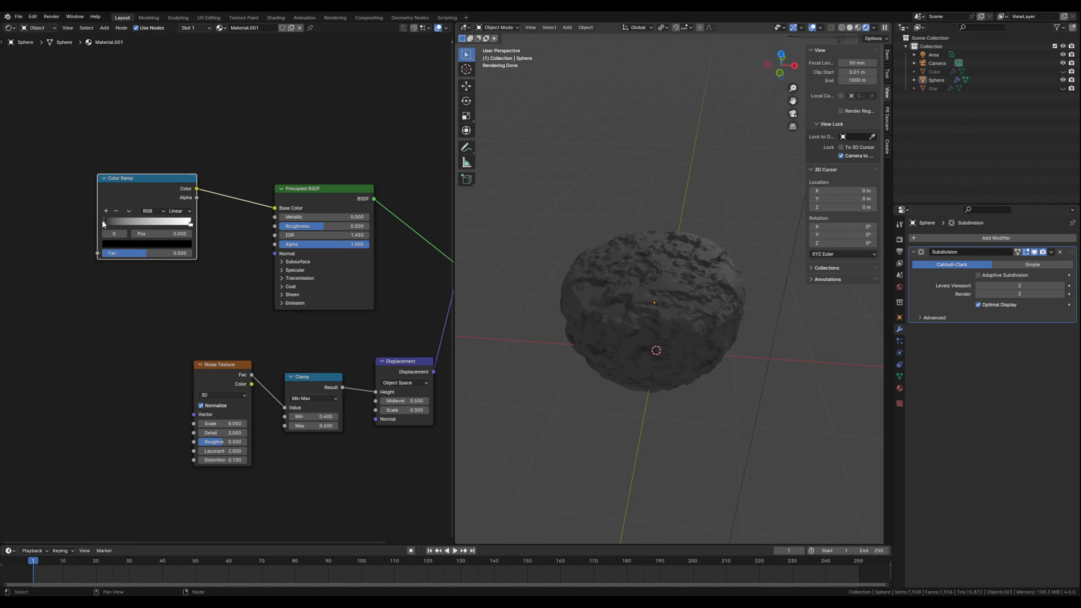
left_click_drag(105, 222, 125, 223)
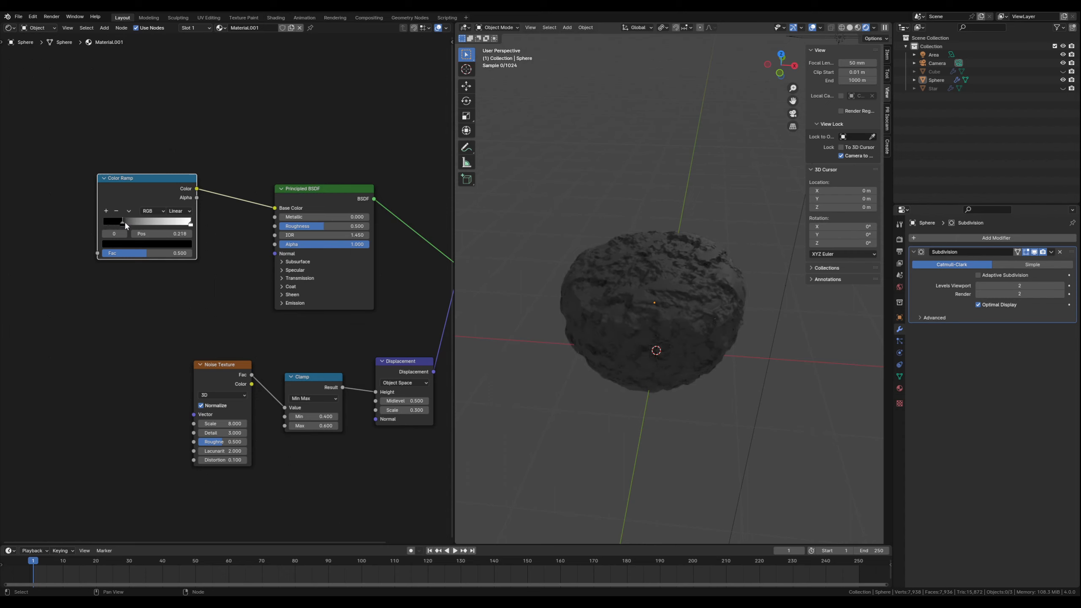
left_click(156, 244)
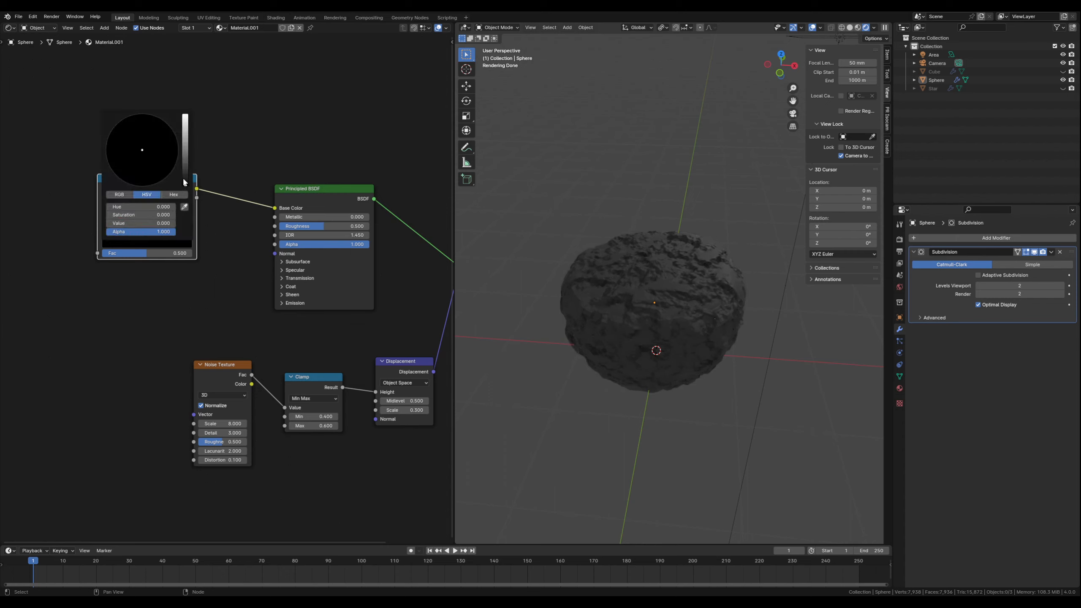
left_click_drag(185, 182, 185, 115)
left_click(137, 168)
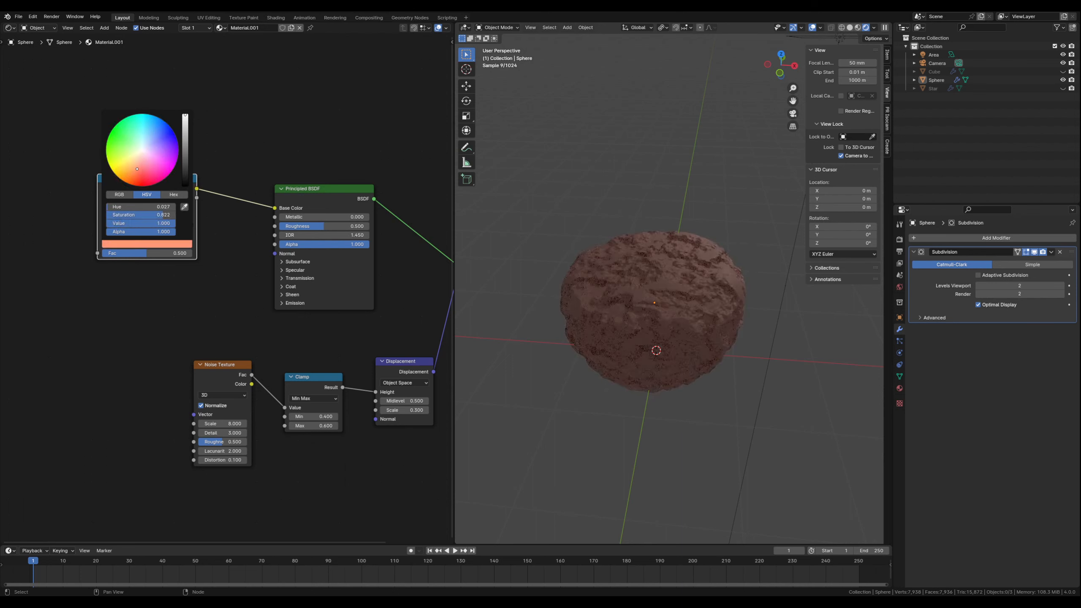
left_click_drag(137, 169, 130, 171)
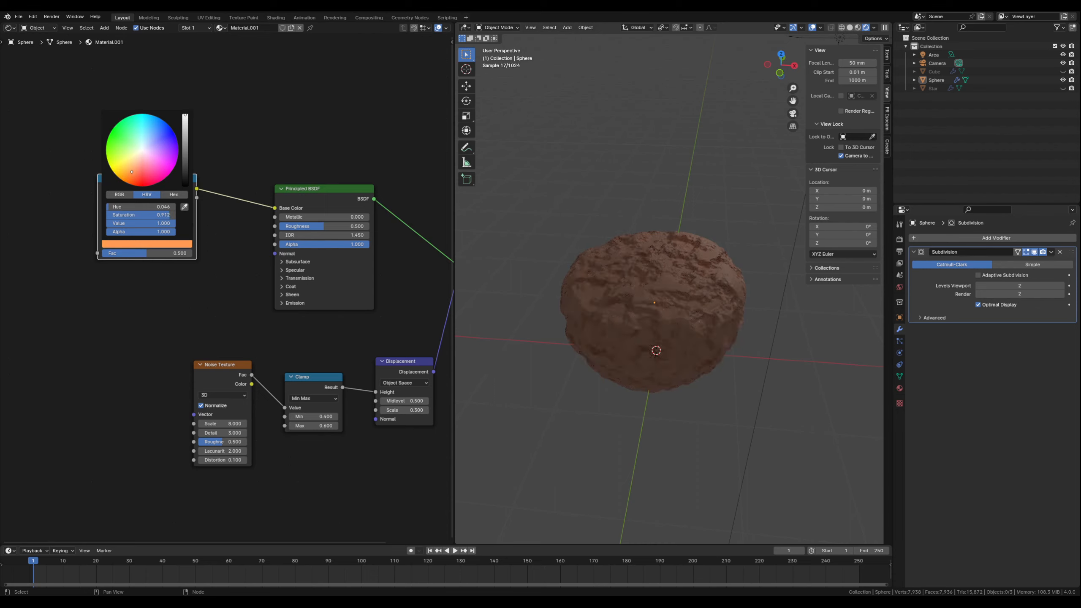
left_click_drag(132, 172, 130, 170)
key("Escape")
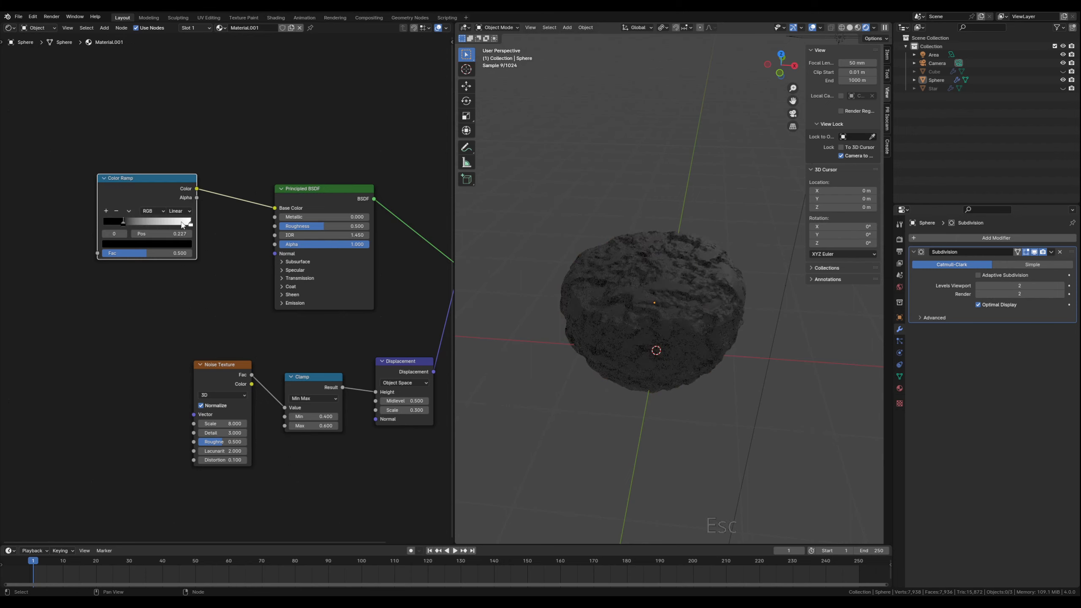
Recolor the Color Ramp's black stop to a slightly darkened orange
left_click(130, 245)
left_click_drag(185, 184, 185, 114)
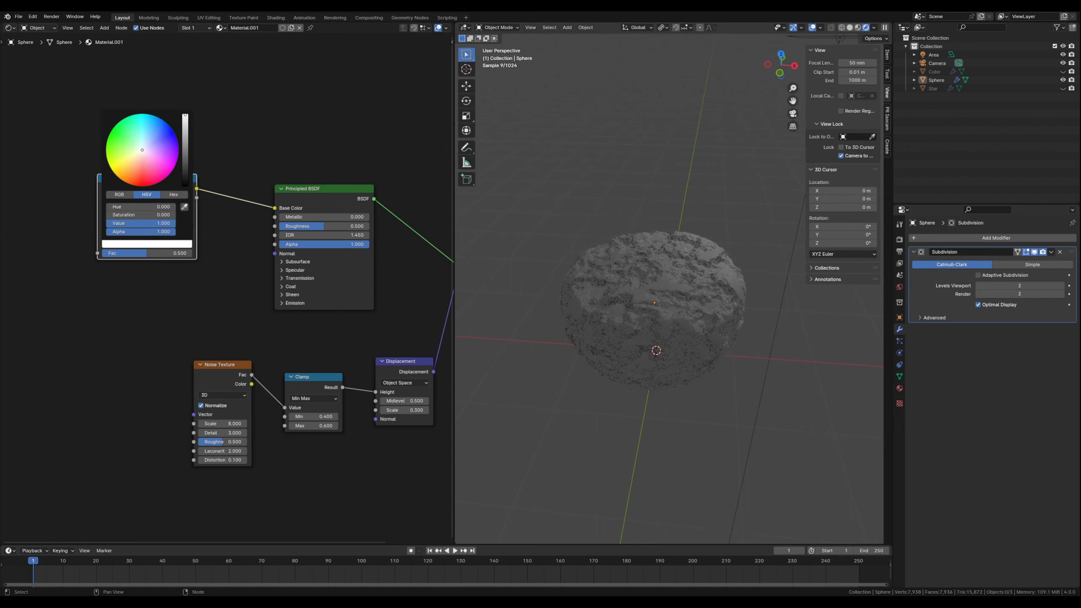
left_click_drag(136, 165, 133, 169)
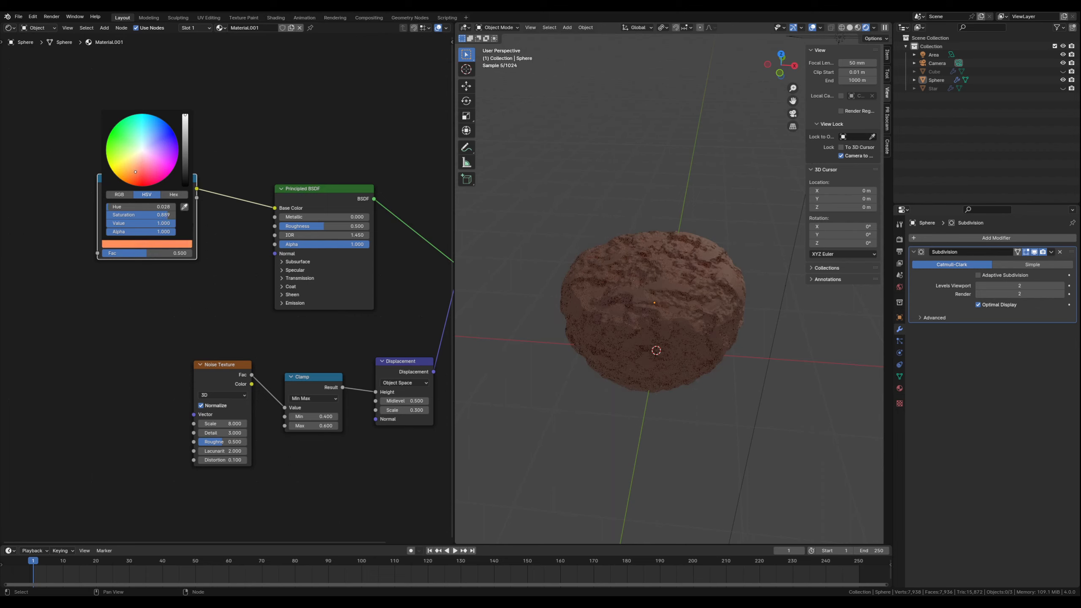
left_click_drag(185, 123, 185, 121)
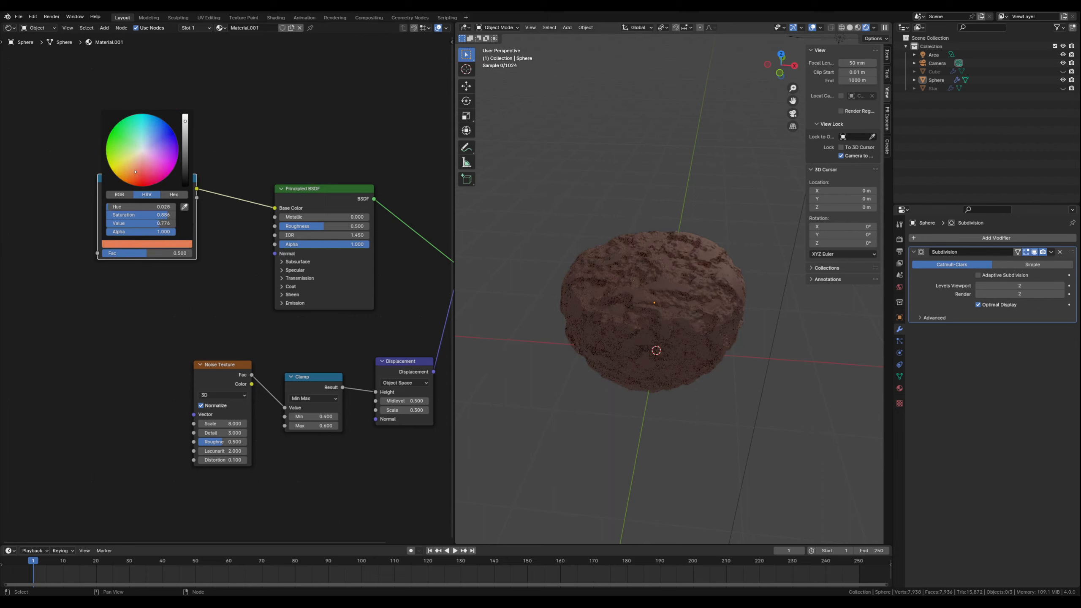
left_click(185, 120)
left_click(133, 171)
left_click_drag(135, 171, 133, 169)
Shift the Color Ramp node slightly and move its white stop to position 0.736
left_click(191, 225)
left_click_drag(182, 177, 186, 179)
left_click_drag(195, 223, 177, 227)
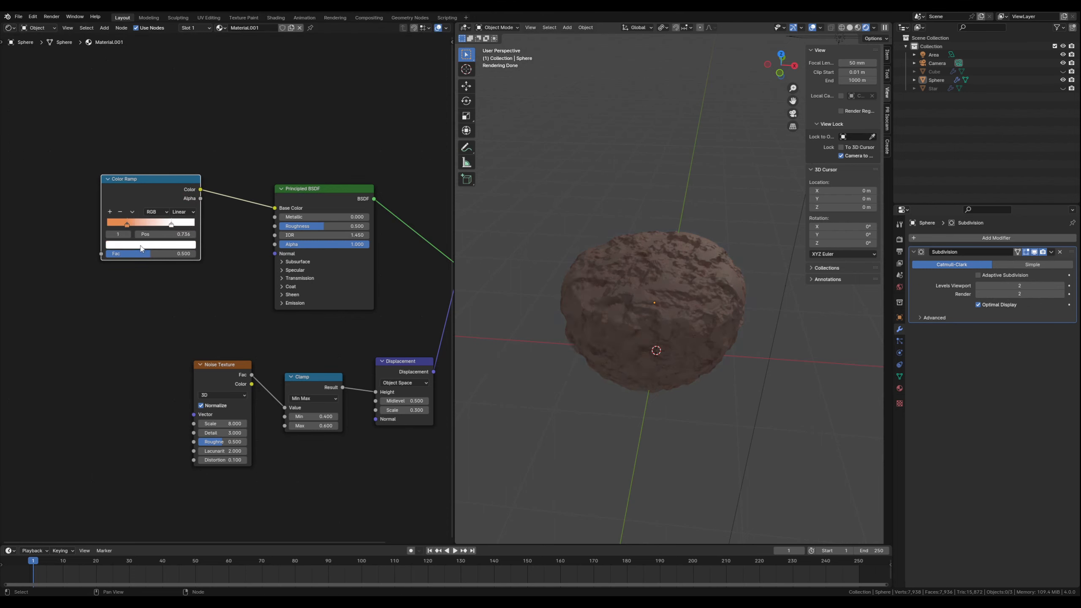
Recolour the Color Ramp's white stop to a darker orange-brown
left_click(140, 246)
left_click(138, 171)
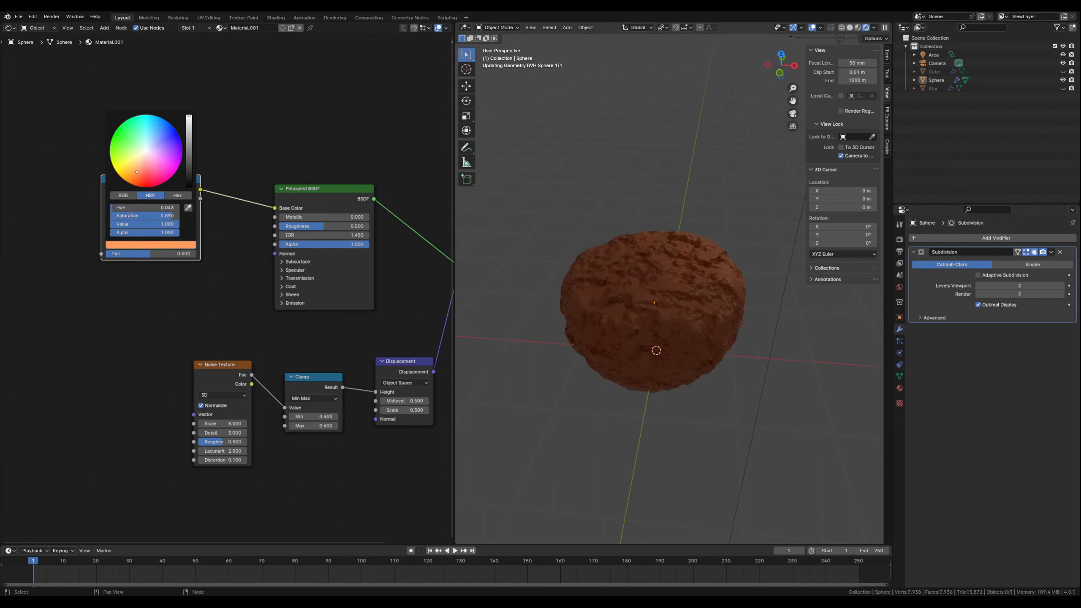
left_click_drag(188, 116, 213, 176)
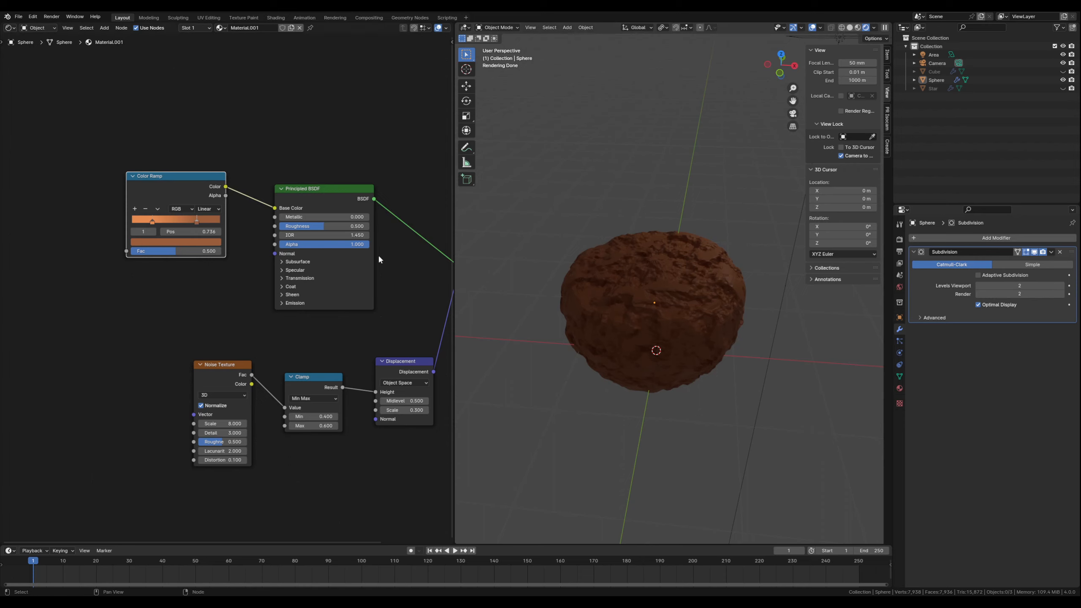
Add a Noise Texture node before the Color Ramp and connect its Fac output to the ramp's Fac input
middle_click_drag(122, 292, 131, 294)
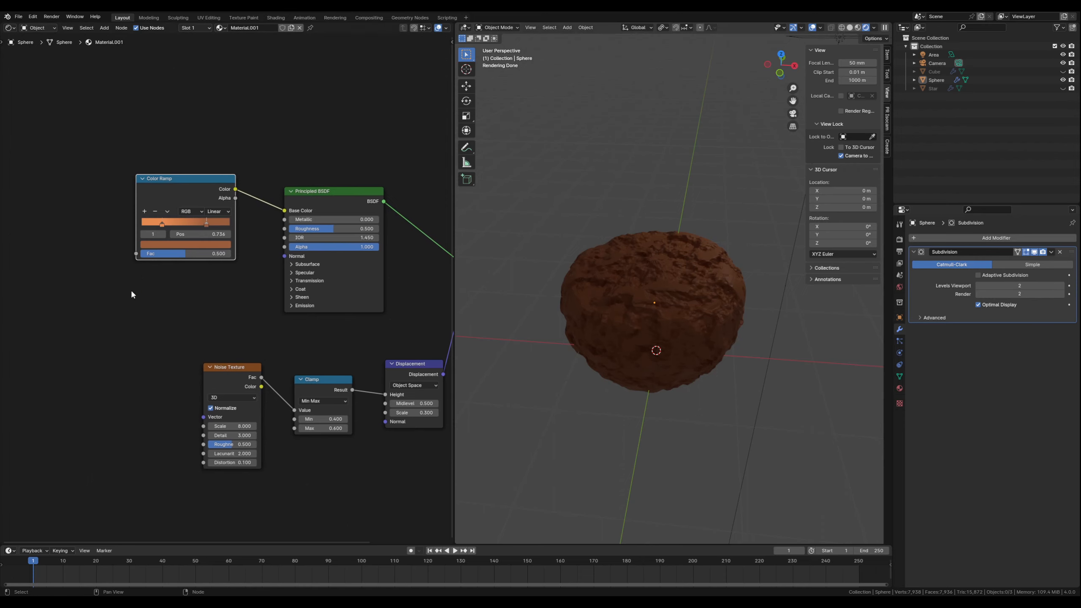
left_click(85, 279)
key("shift+a")
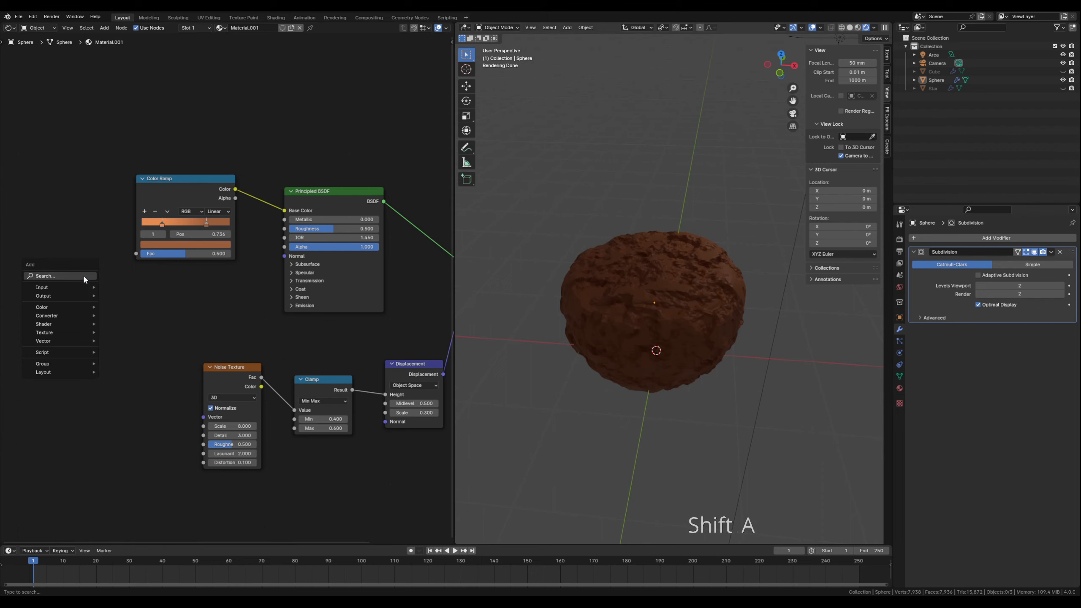
left_click(83, 275)
type("nois")
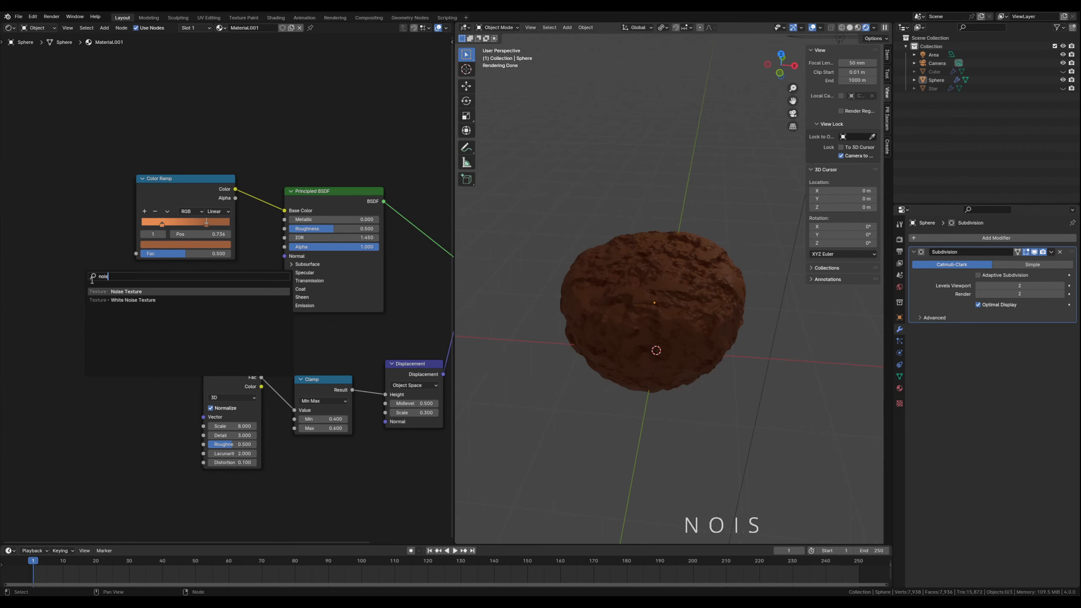
left_click(104, 292)
left_click(38, 211)
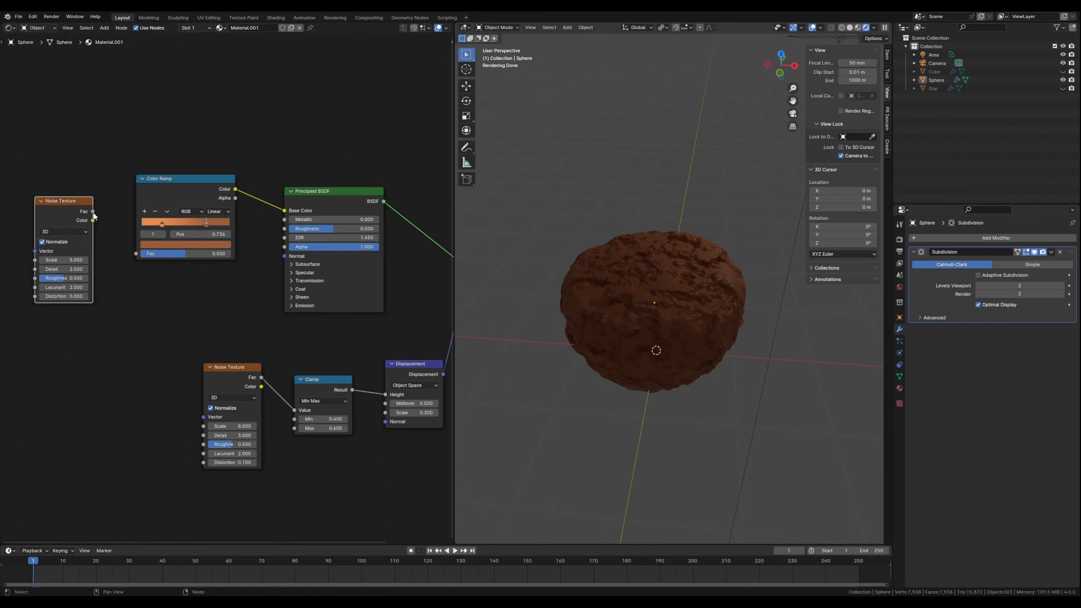
left_click(93, 213)
left_click_drag(93, 211, 134, 254)
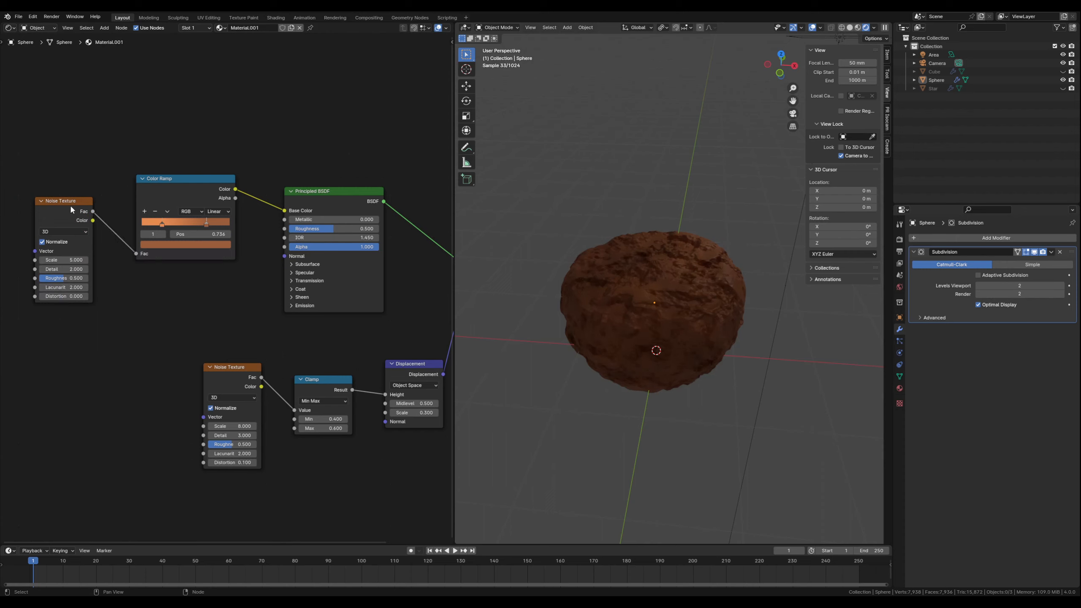
left_click_drag(69, 203, 76, 205)
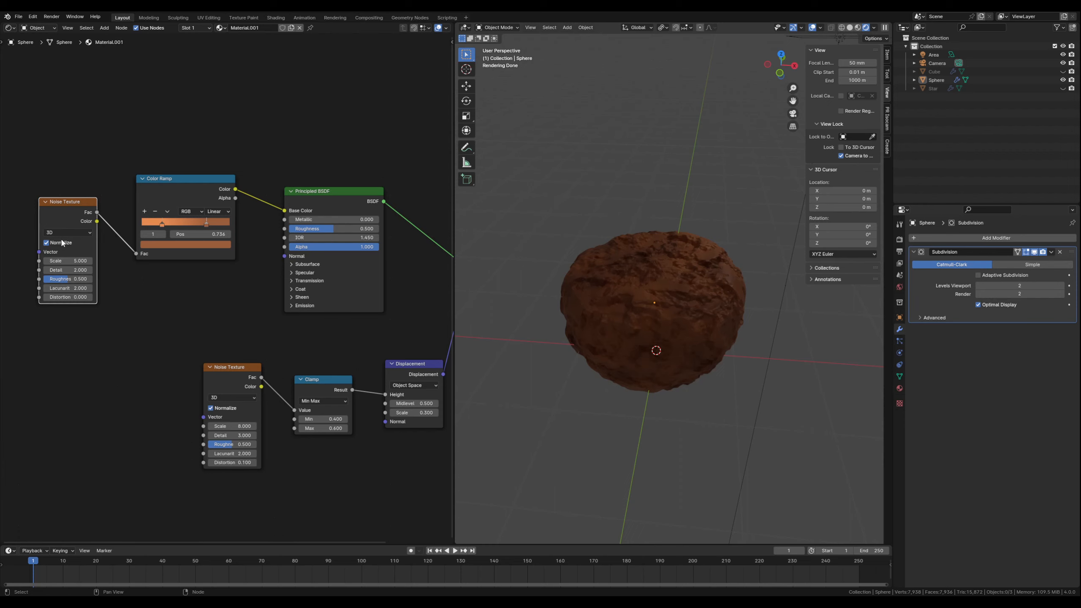
Set the new Noise Texture's scale to 12, detail to 1, roughness to 1 and distortion to 0.1
left_click(68, 261)
type("12")
key("Return")
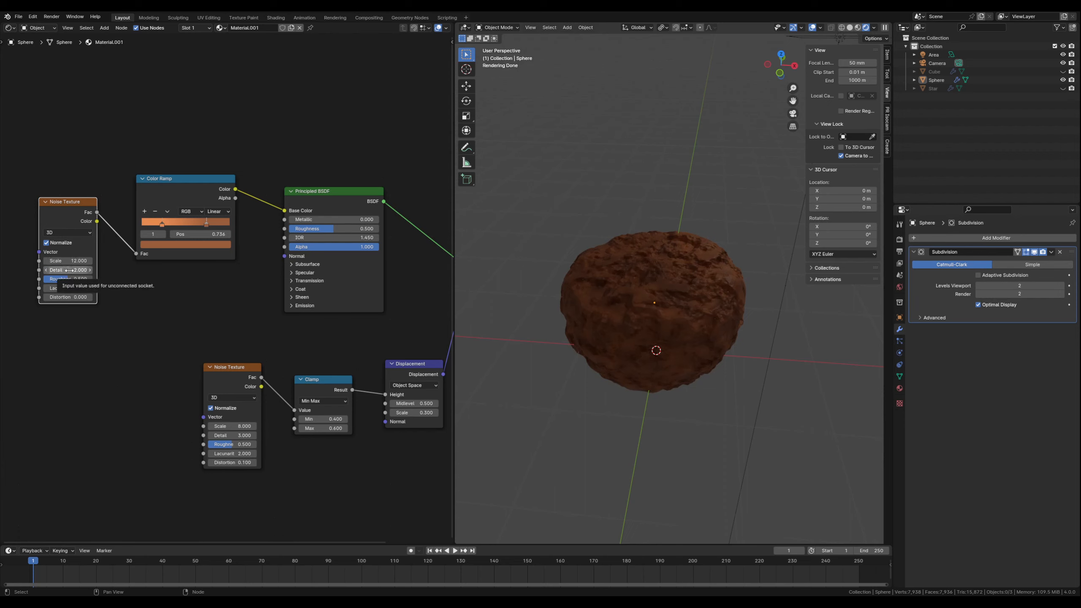
left_click(68, 269)
type("1")
key("Return")
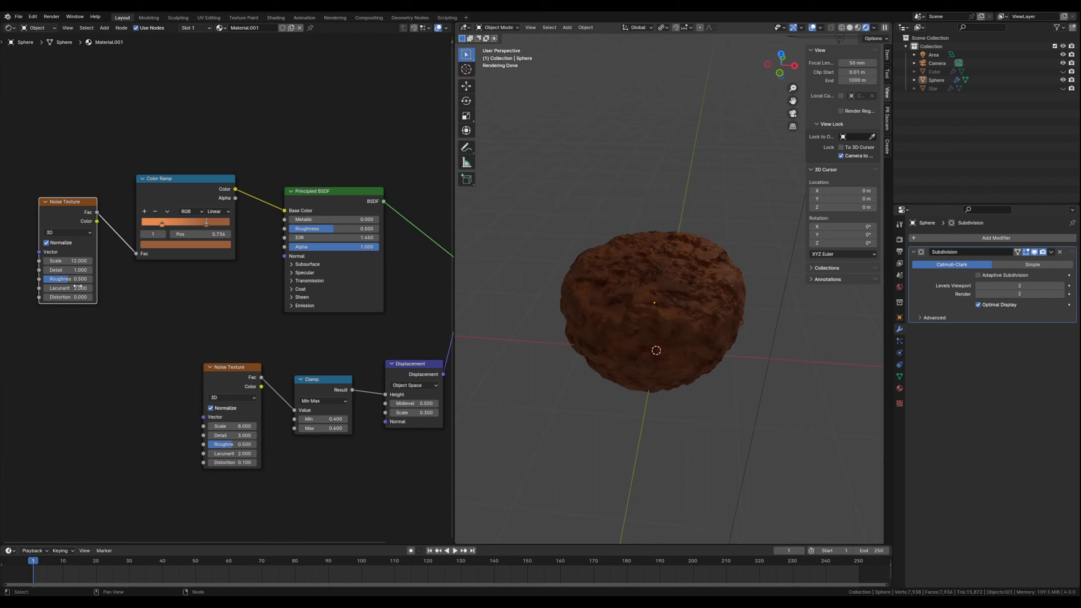
left_click(68, 279)
type("1")
key("Return")
left_click(64, 297)
key("Return")
left_click(89, 297)
Bring the Color Ramp's two stops closer together, at about 0.434 and 0.614
left_click_drag(163, 224, 185, 227)
left_click_drag(207, 222, 196, 223)
left_click(182, 223)
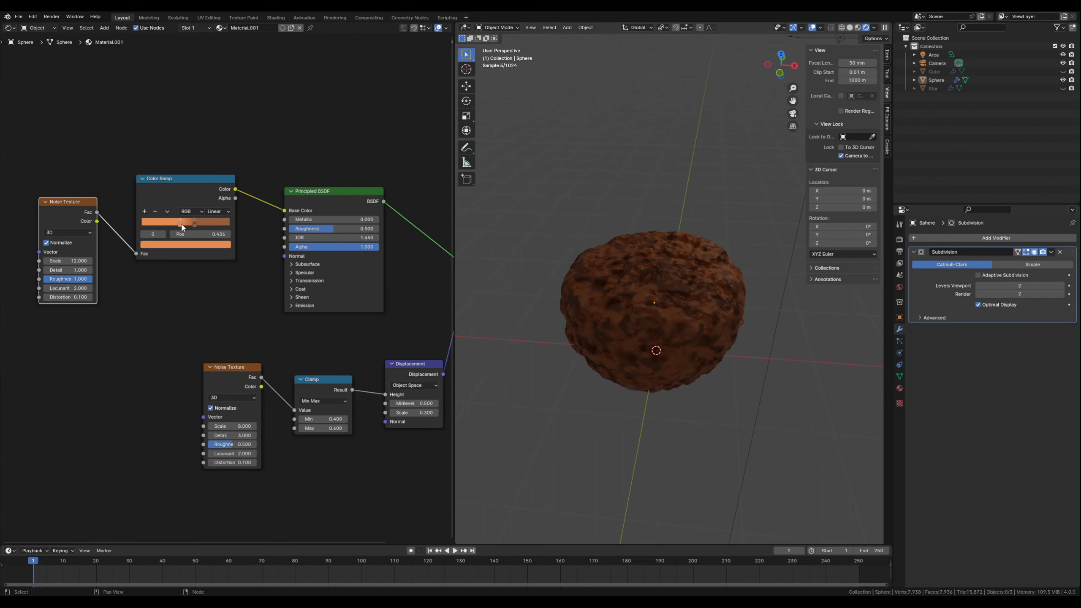
left_click_drag(194, 222, 196, 223)
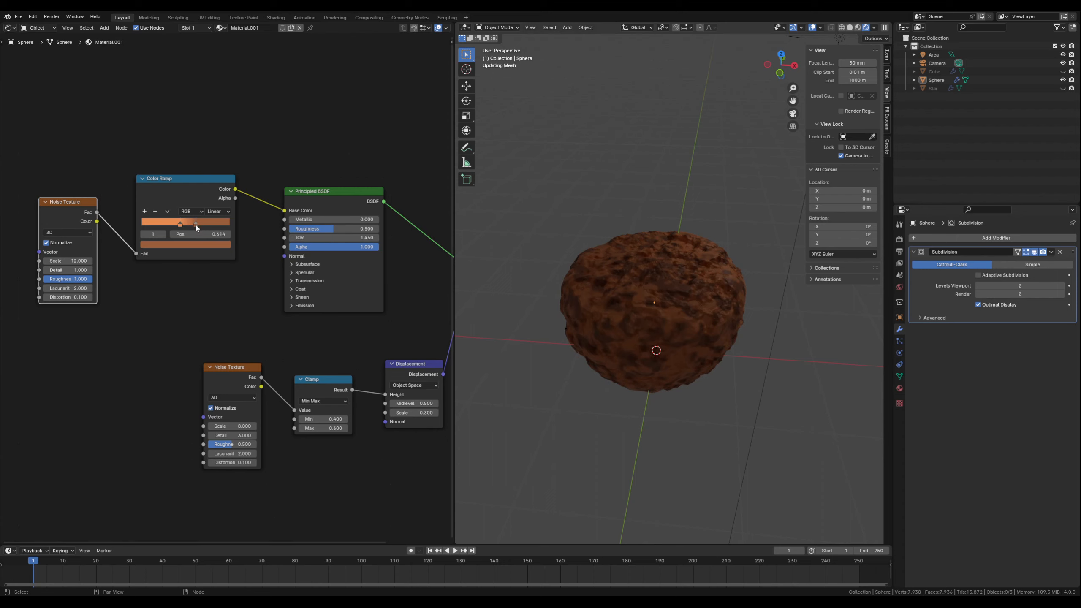
Tidy the node layout by moving the displacement nodes lower and the colour Noise Texture and Principled BSDF closer to the Color Ramp
scroll(211, 299, "down", 3)
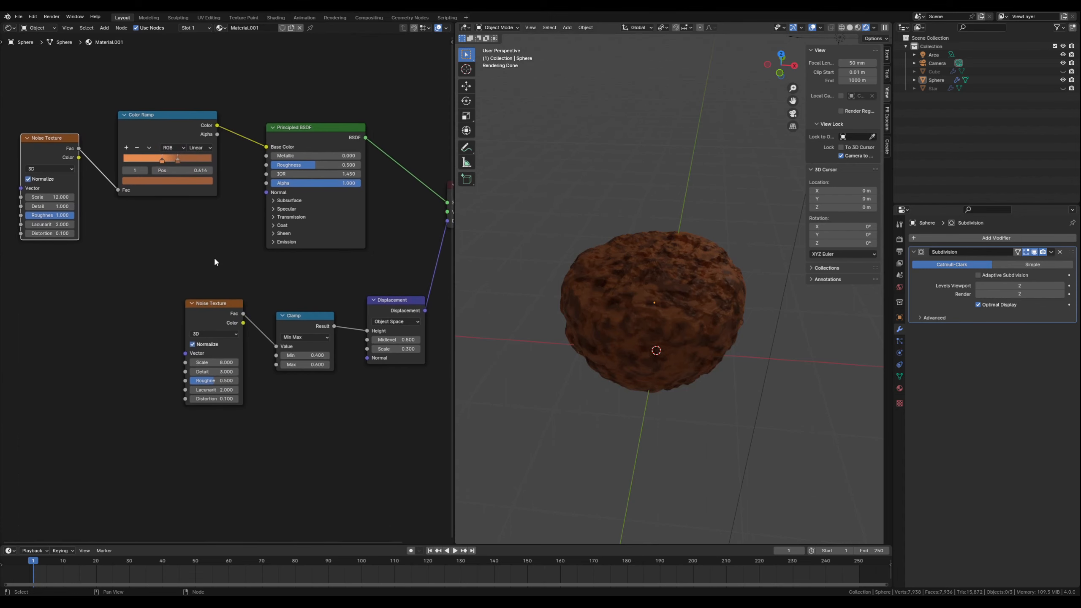
left_click_drag(224, 283, 370, 349)
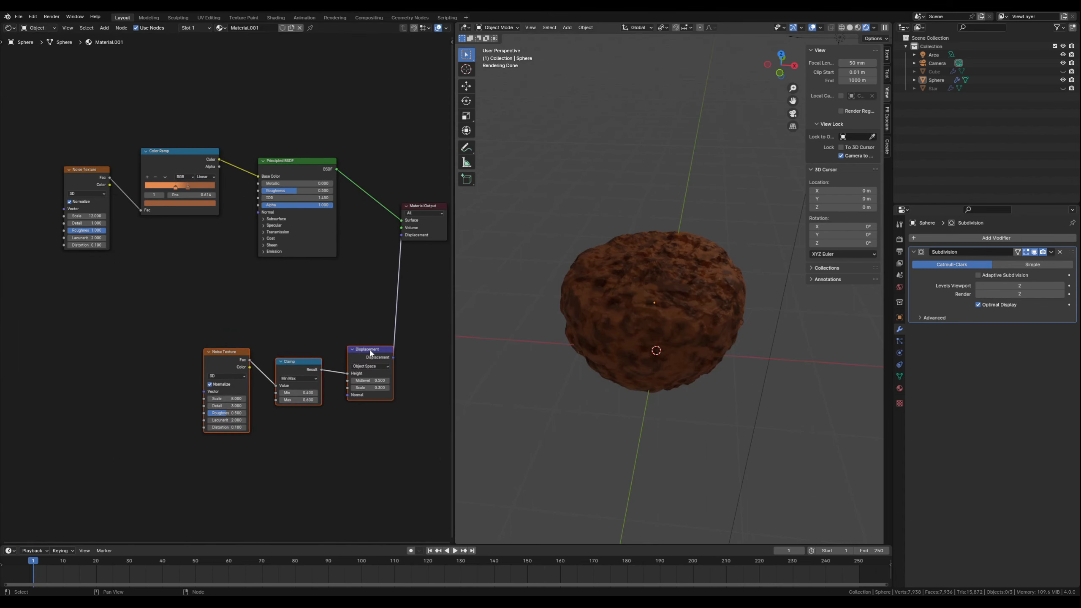
left_click(303, 321)
left_click_drag(94, 171, 113, 156)
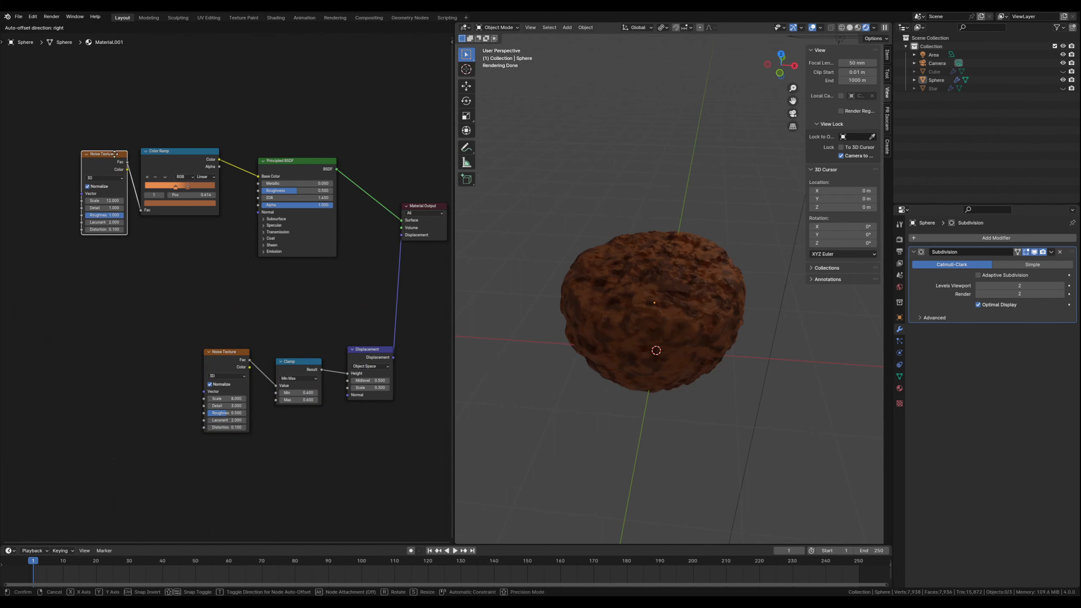
left_click_drag(283, 160, 261, 150)
left_click(180, 242)
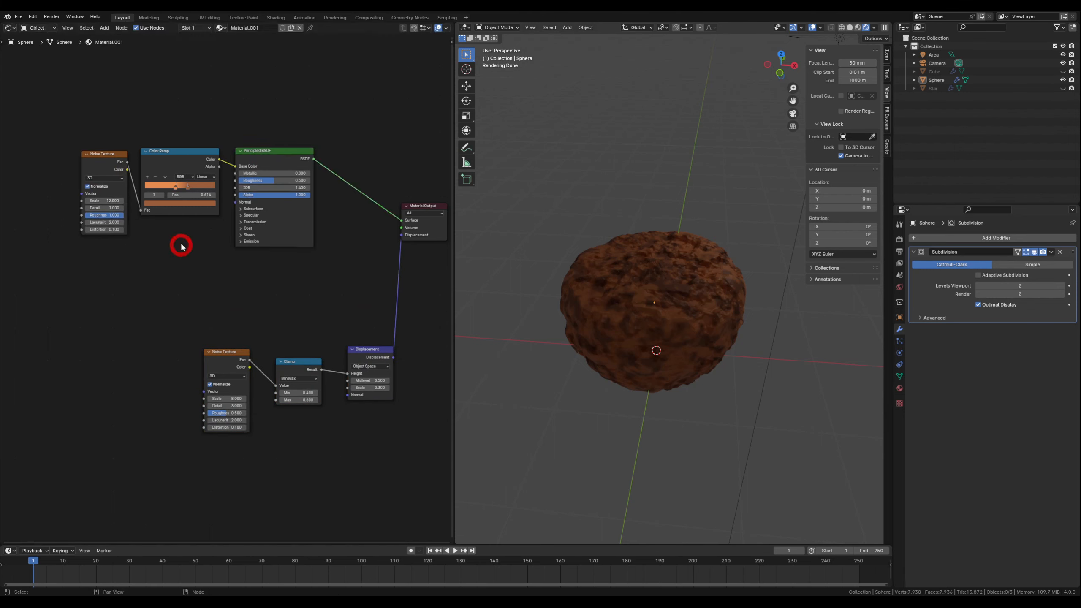
Duplicate the Noise Texture, Color Ramp and Principled BSDF below the originals, and move the displacement nodes further down to make room
left_click_drag(91, 106, 336, 232)
key("shift+d")
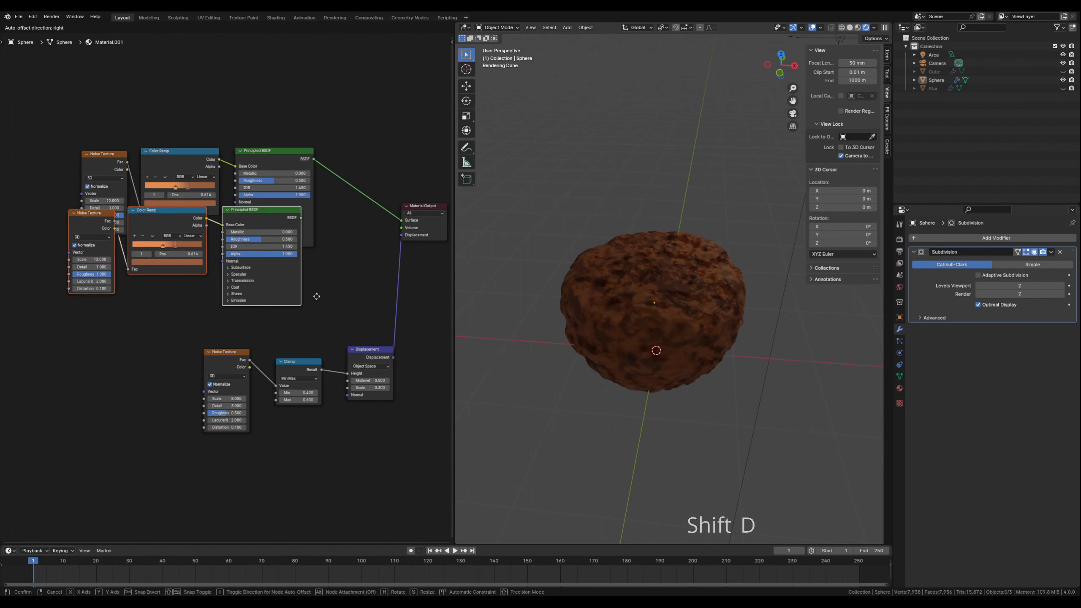
left_click(327, 338)
left_click_drag(151, 359, 370, 420)
left_click_drag(367, 354, 363, 425)
left_click(338, 315)
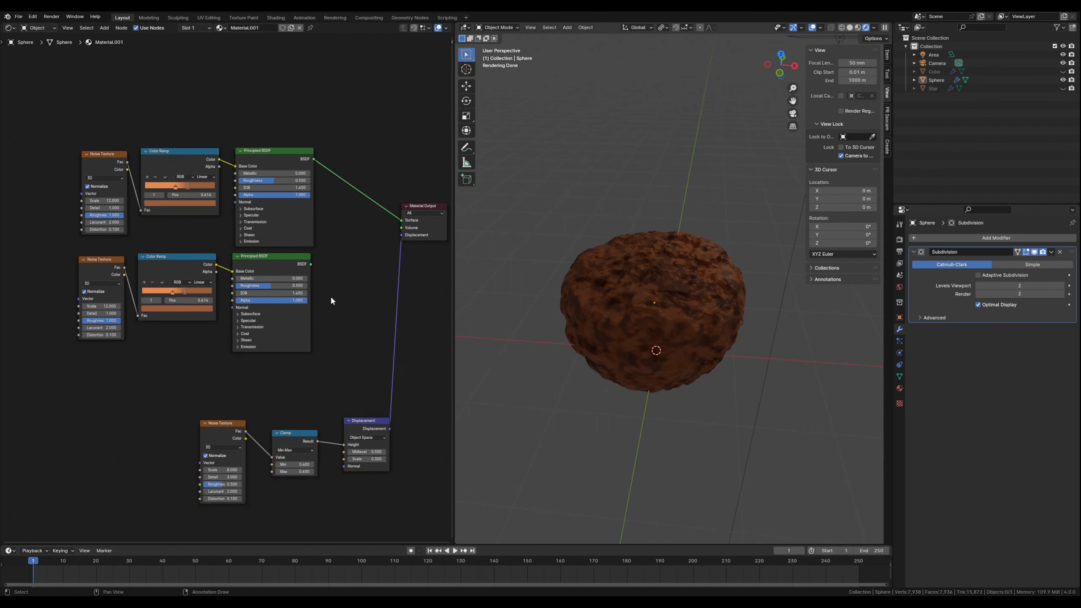
Add a Mix node of type Color to the material
mouse_move(331, 300)
middle_mouse_down()
mouse_move(338, 285)
mouse_move(315, 301)
middle_mouse_up()
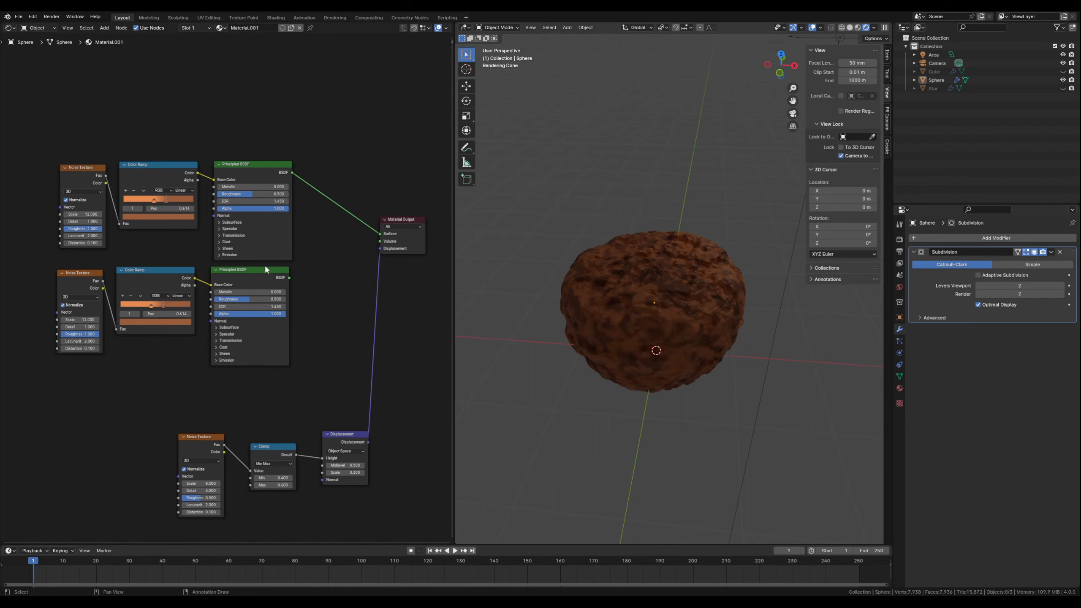
key("shift+a")
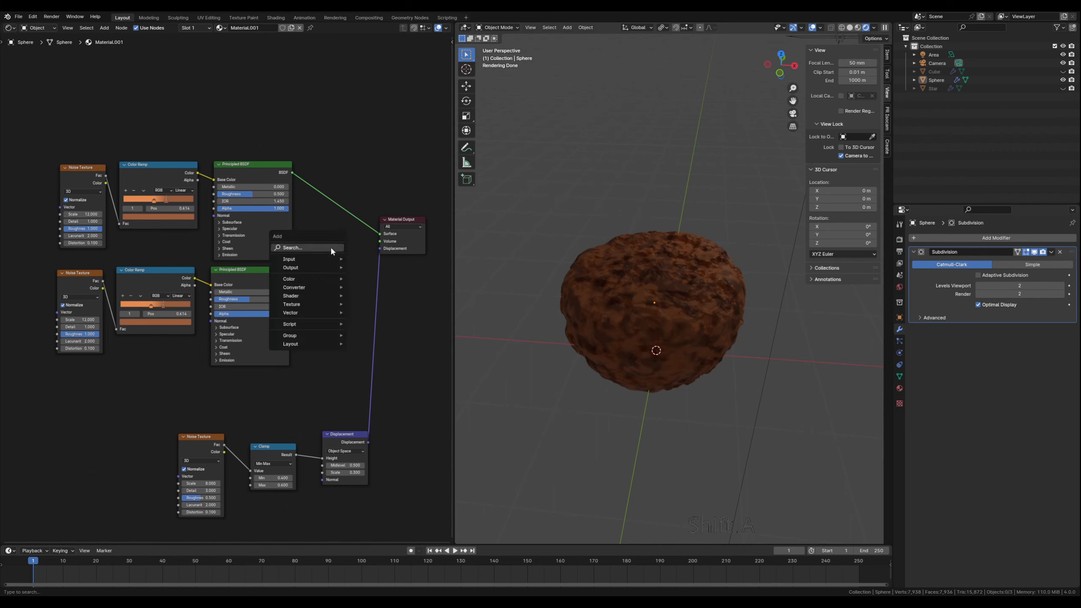
type("mix")
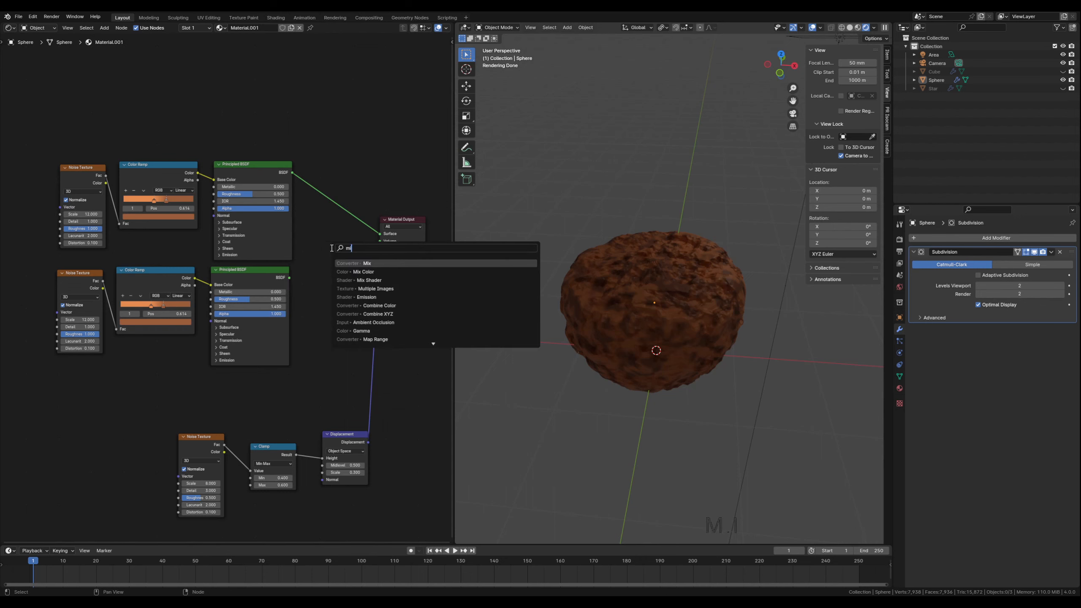
left_click(341, 263)
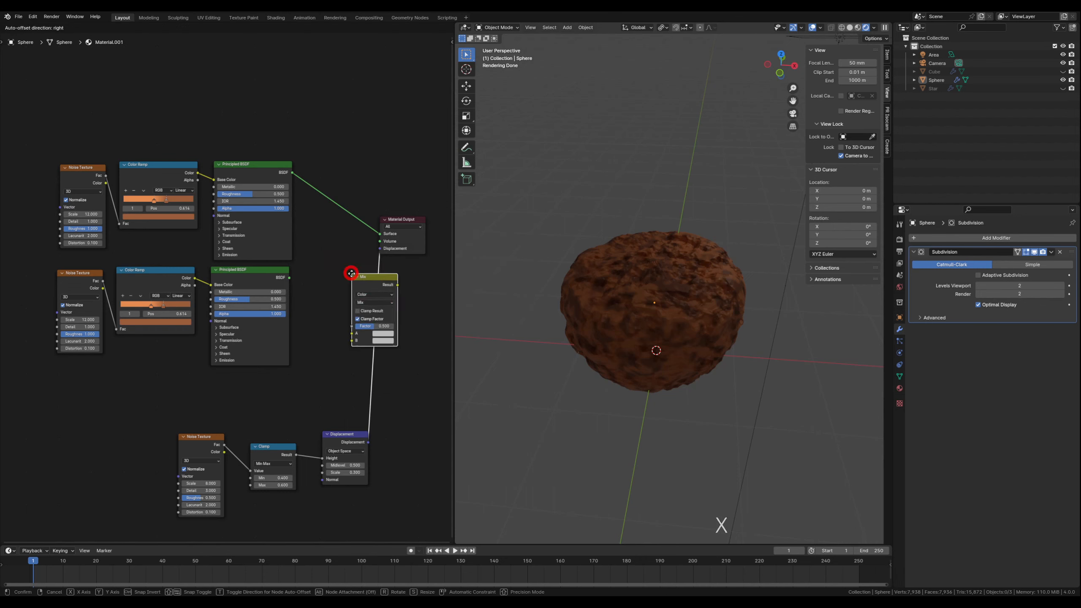
left_click(314, 211)
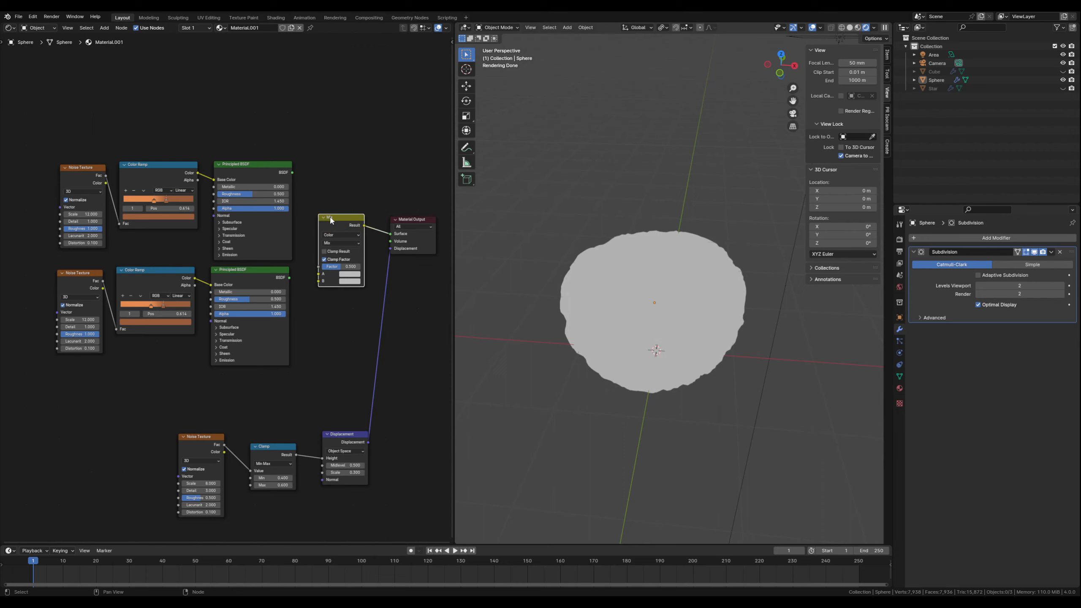
key("ctrl+z")
key("ctrl+z")
key("ctrl+z")
Move the Mix node clear of the existing links and delete the duplicated Principled BSDF
left_click_drag(370, 275, 316, 315)
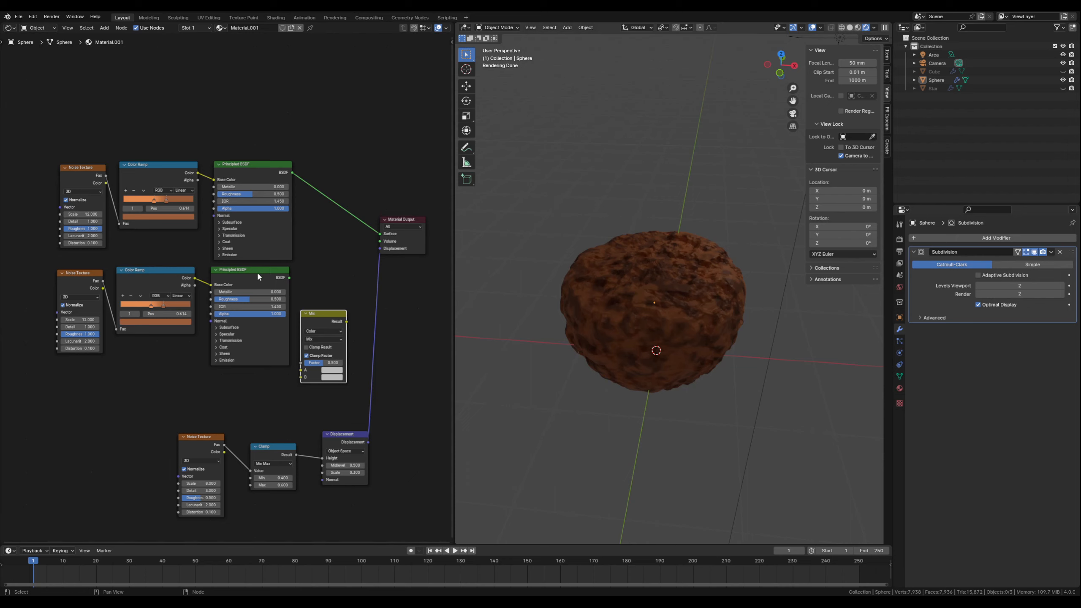
left_click(259, 275)
key("Delete")
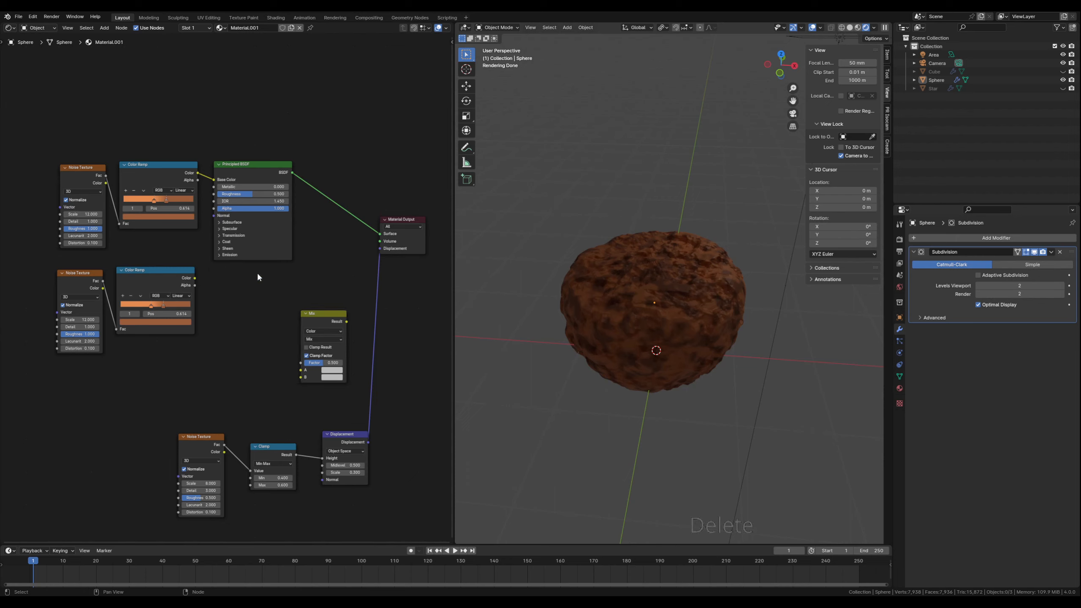
Insert the Mix node between the upper Color Ramp and the Principled BSDF, and connect the lower Color Ramp's colour to input B
left_click_drag(266, 176, 318, 184)
left_click_drag(319, 308, 222, 181)
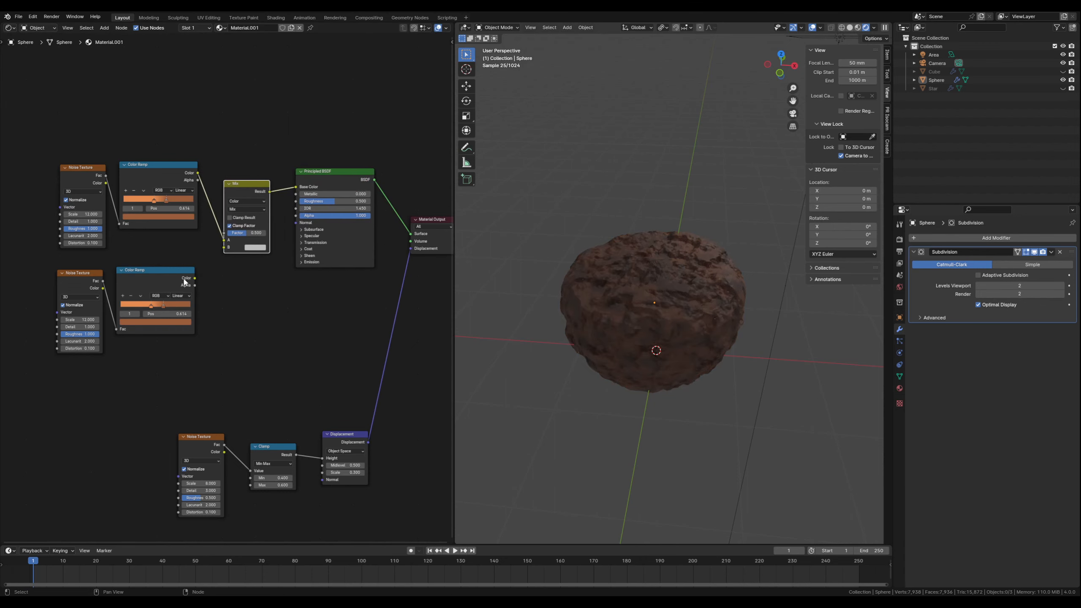
left_click_drag(194, 279, 223, 246)
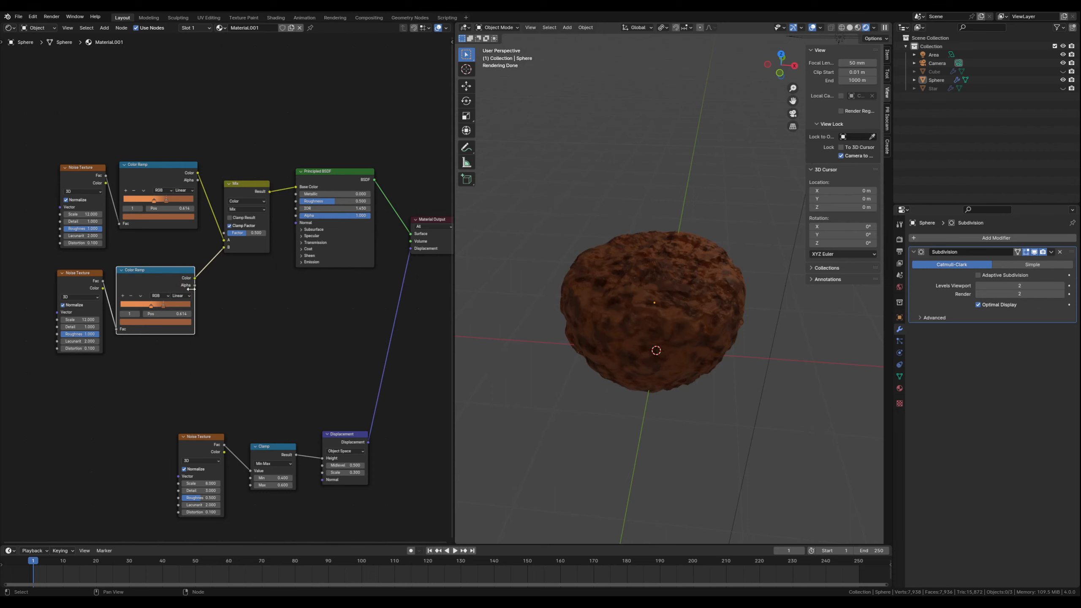
Align the lower Noise Texture and Color Ramp beneath the upper pair, and set the Mix node's blending mode to Lighten
left_click_drag(79, 260, 147, 270)
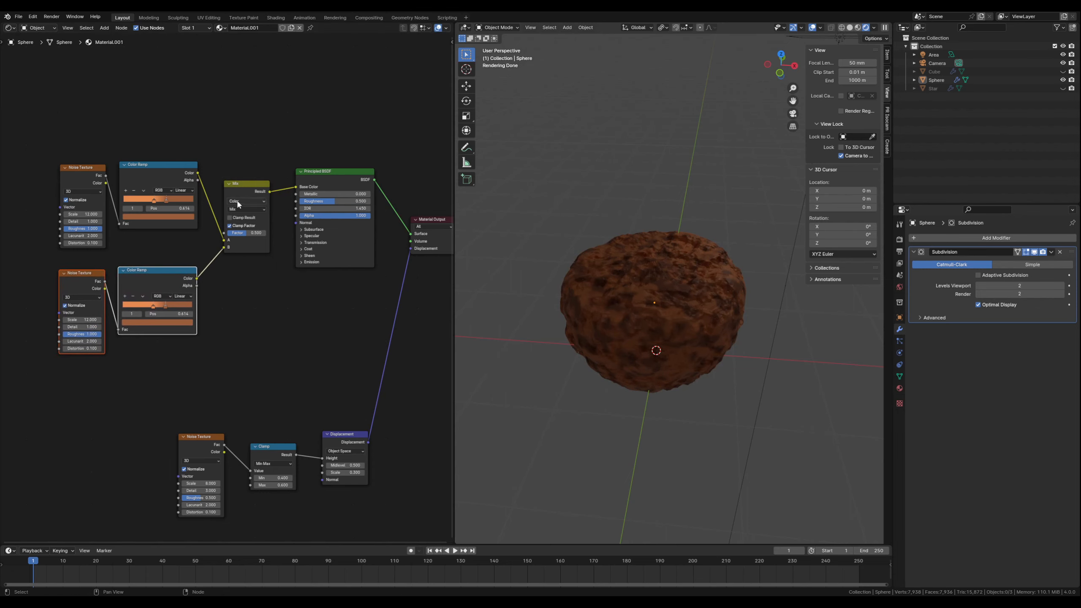
left_click(241, 209)
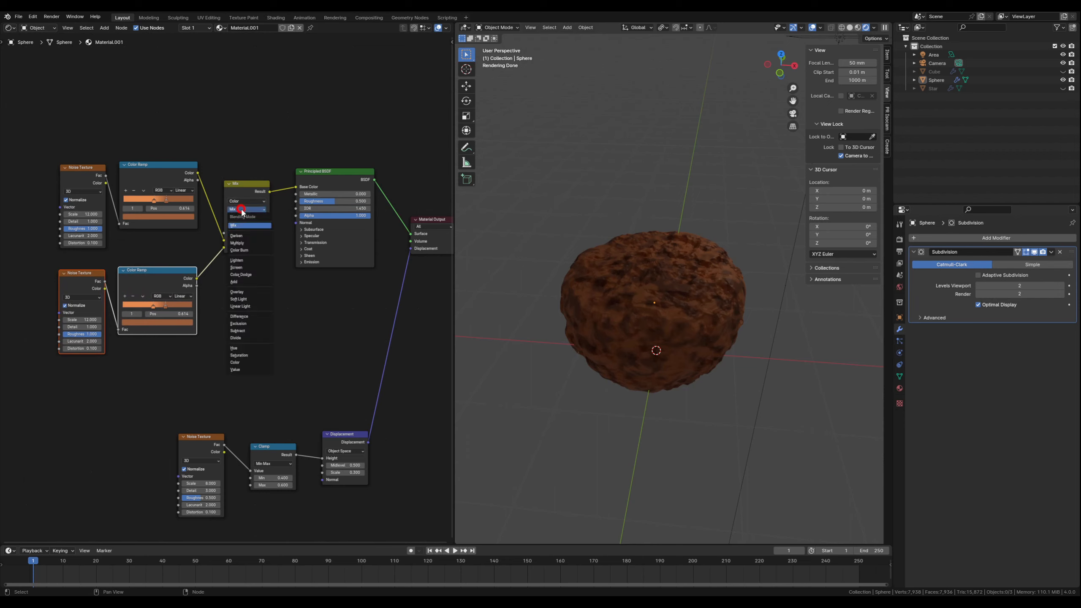
left_click(246, 260)
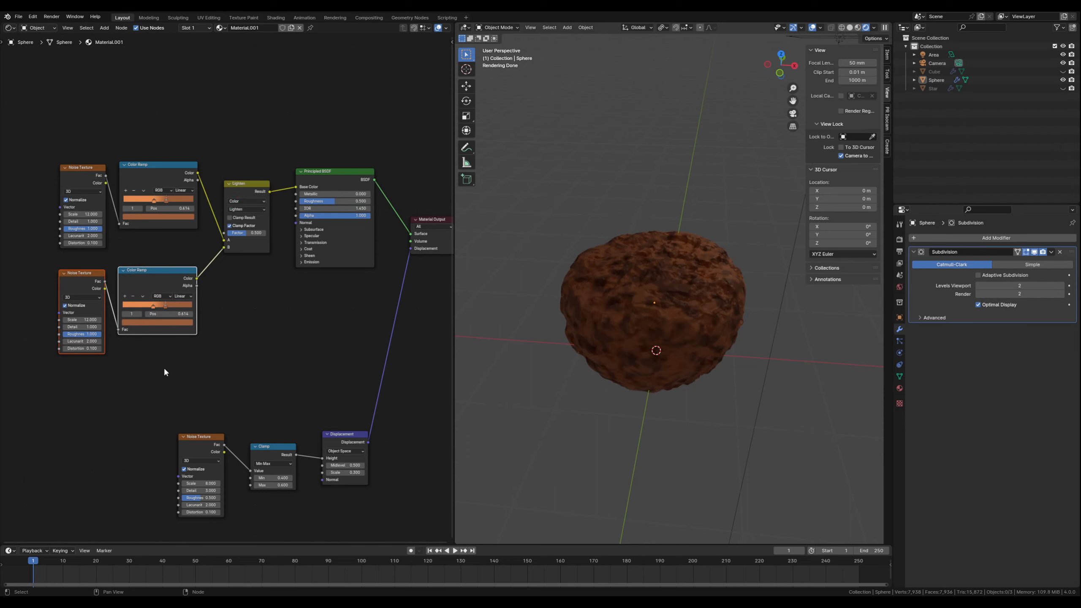
Set the scale of the lower colour Noise Texture to 80
middle_click_drag(155, 364, 216, 364)
scroll(130, 357, "up", 1)
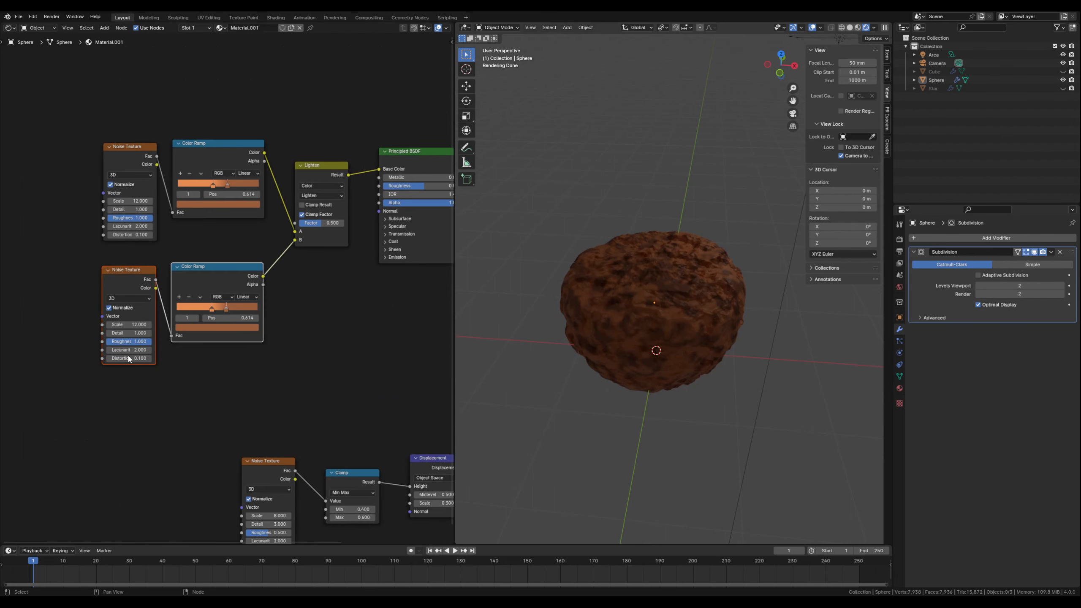
left_click(134, 325)
type("80")
key("Return")
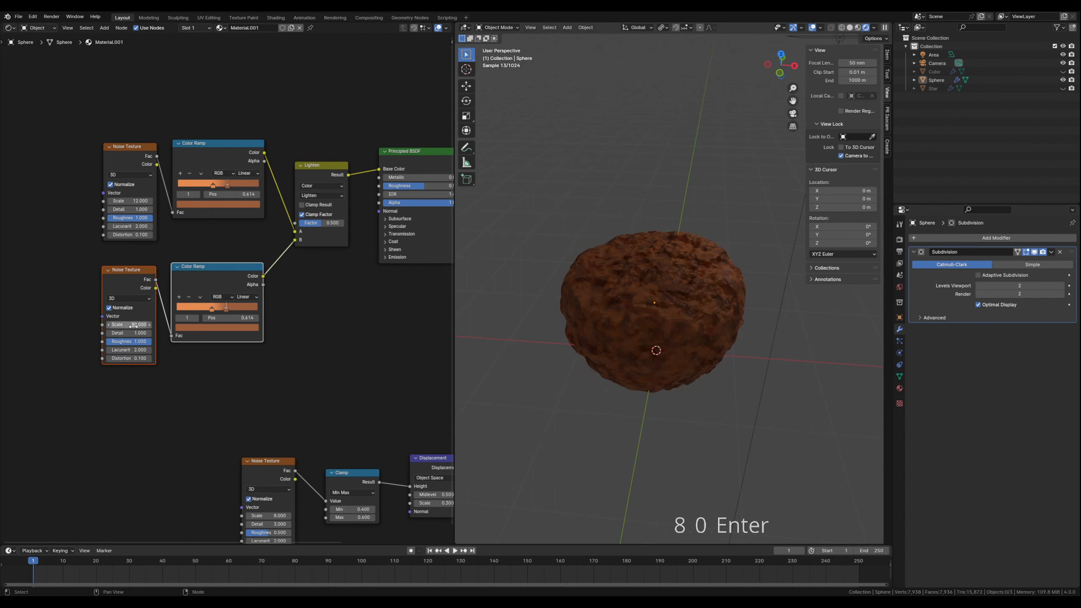
Raise the Lighten node's factor to 1.000 and inspect the sphere's surface up close
left_click_drag(316, 222, 343, 223)
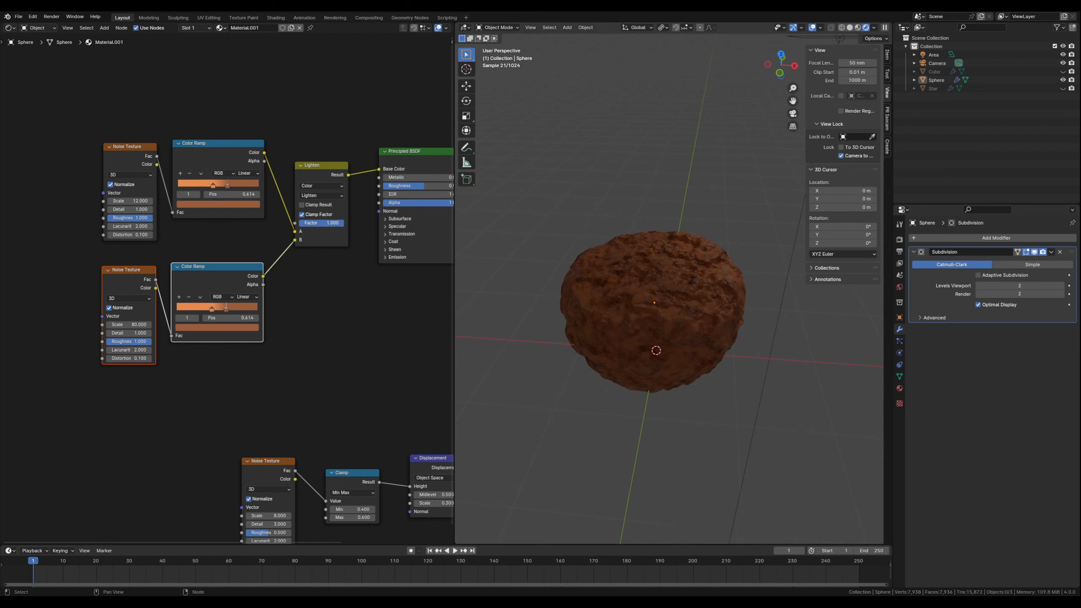
scroll(664, 351, "up", 4)
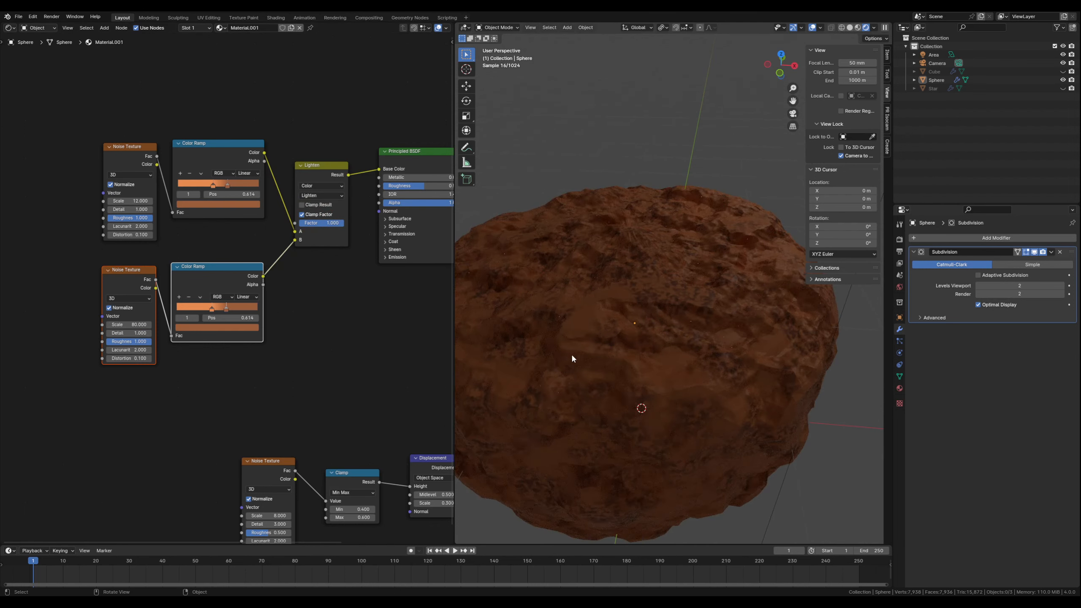
middle_click_drag(546, 350, 584, 338, "shift")
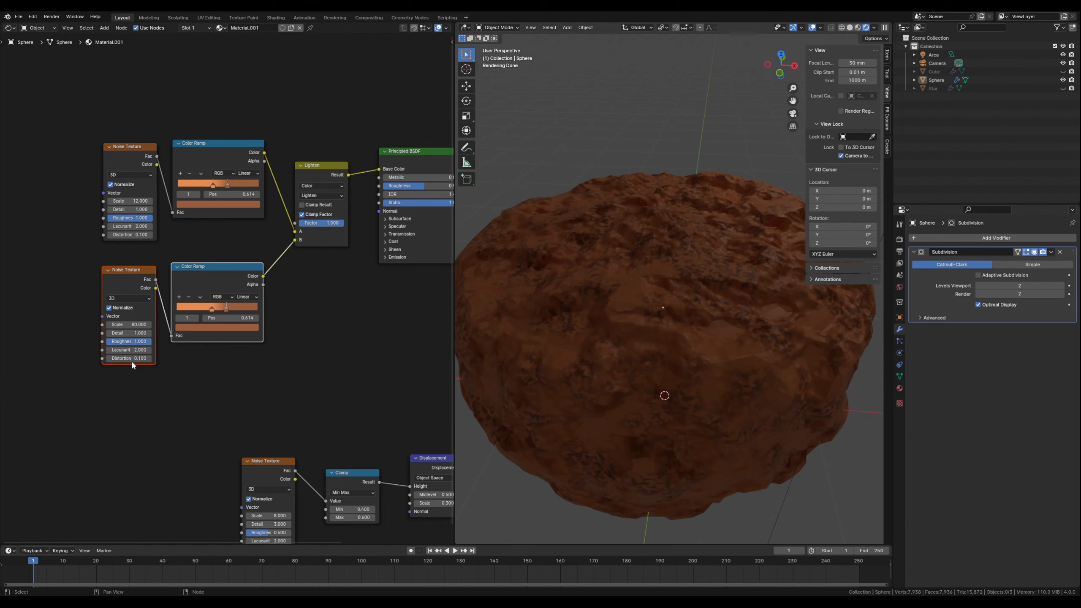
Set the distortion of the lower colour Noise Texture to 1
left_click(126, 358)
type("1")
key("Return")
Change the first stop of the lower Color Ramp to a slightly less saturated orange
left_click(212, 309)
left_click(212, 328)
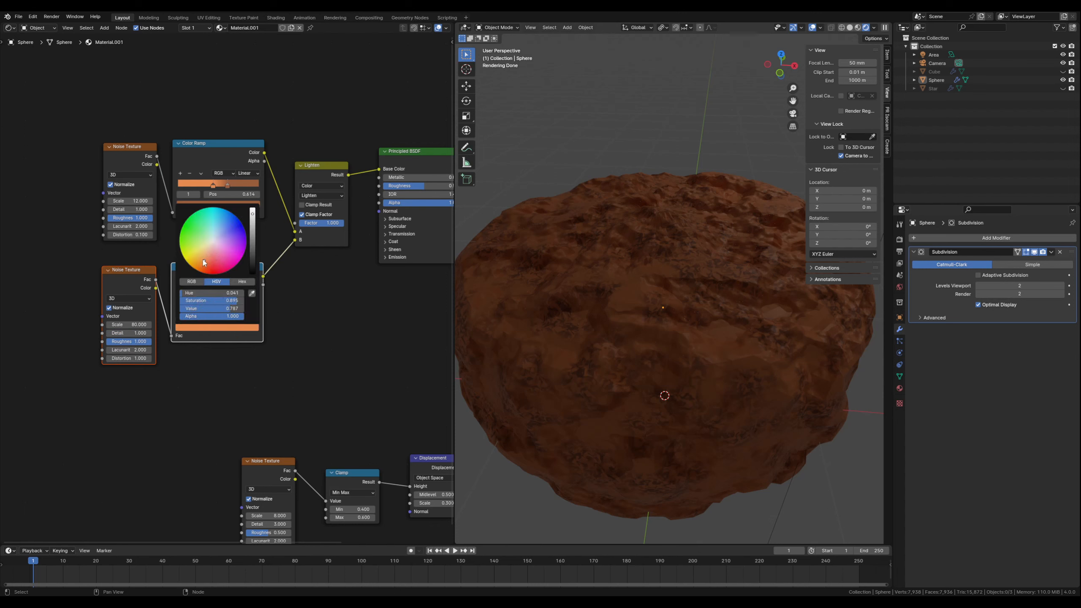
left_click_drag(206, 261, 205, 257)
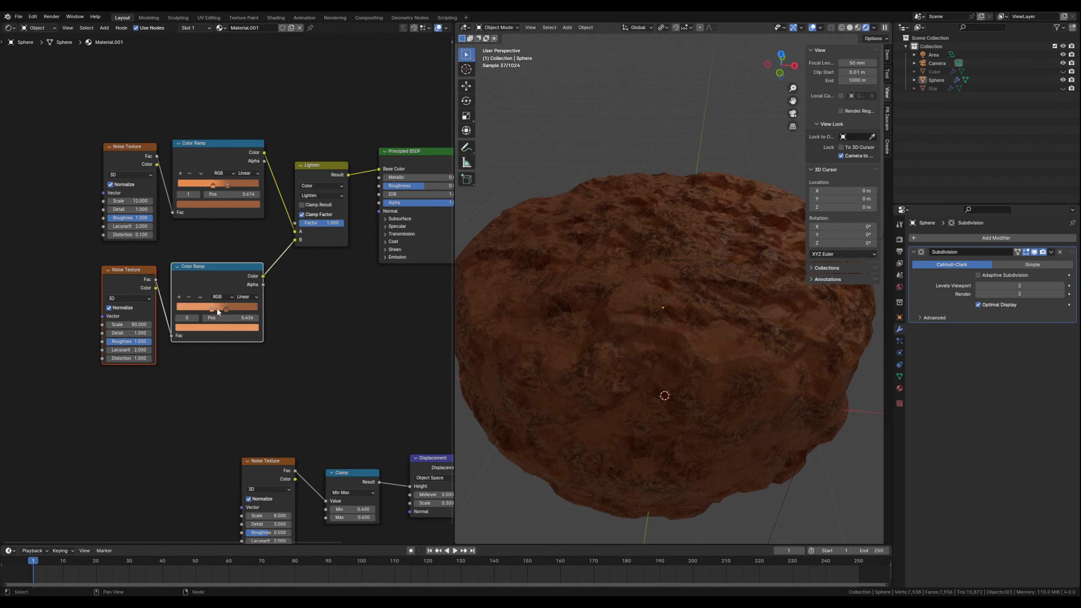
Move the lower Color Ramp's stops to positions 0.455 and 0.550, and lower the Lighten node's factor to 0.592
mouse_move(217, 311)
left_mouse_down()
mouse_move(188, 309)
mouse_move(214, 311)
left_mouse_up()
left_click(227, 308)
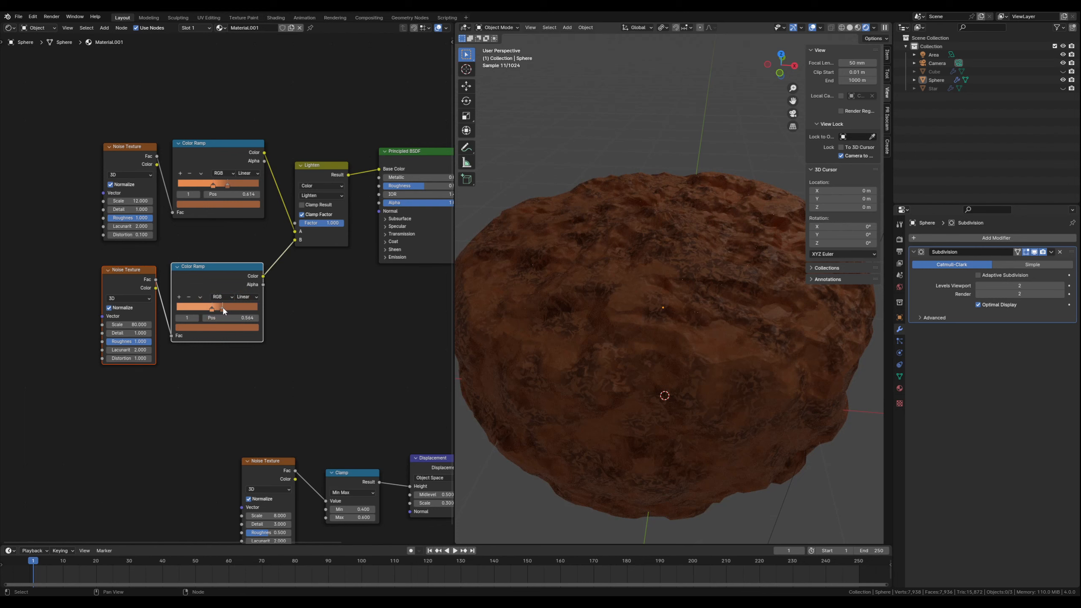
left_click_drag(336, 225, 317, 223)
left_click_drag(317, 223, 322, 223)
mouse_move(223, 308)
left_mouse_down()
mouse_move(199, 311)
mouse_move(214, 311)
left_mouse_up()
left_click(210, 310)
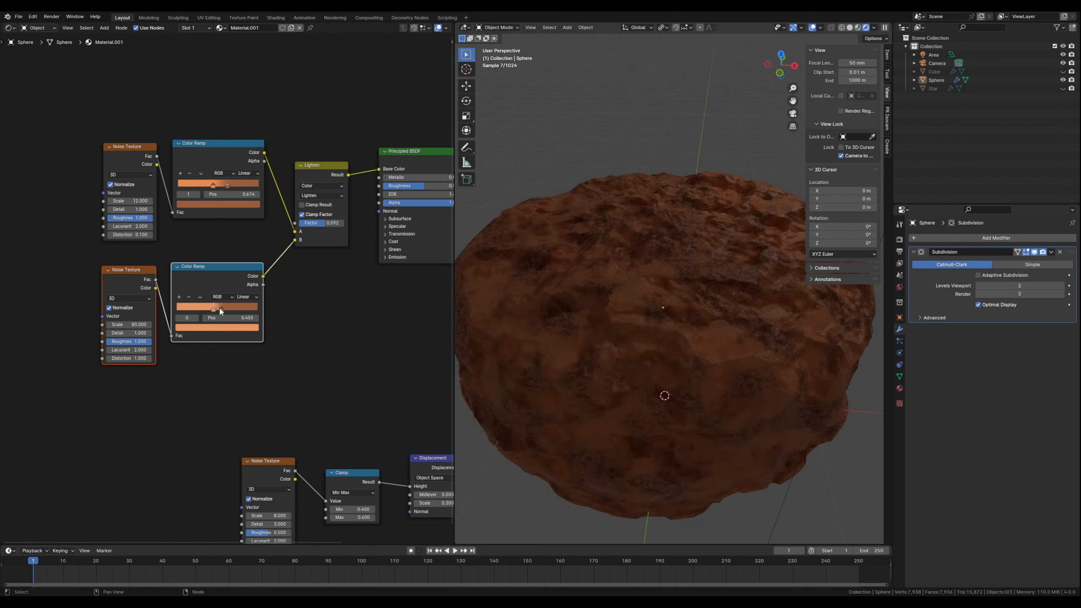
left_click(221, 309)
scroll(642, 346, "down", 4)
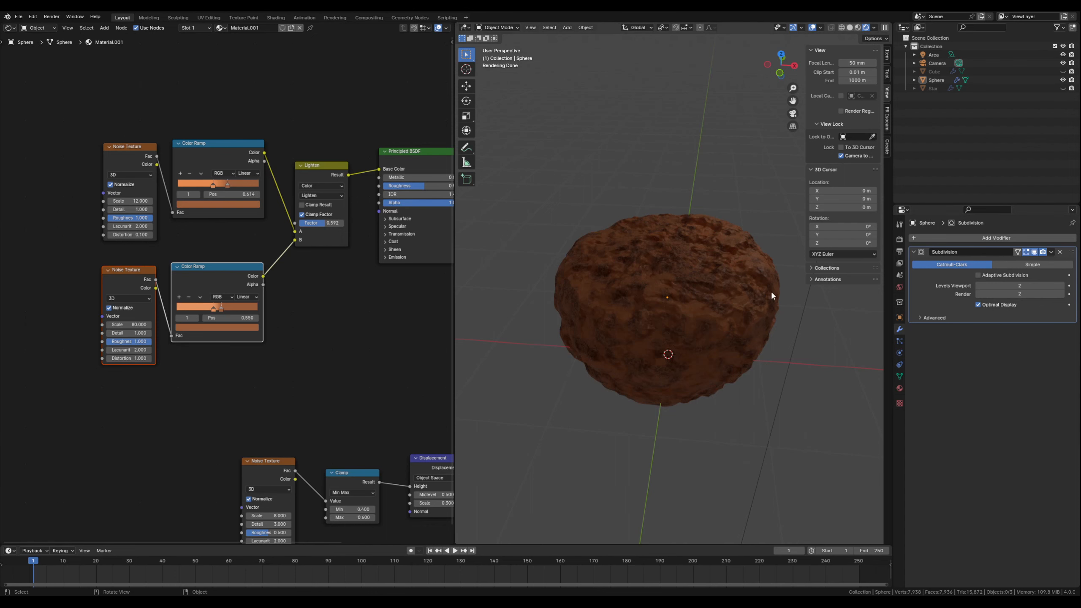
scroll(766, 298, "up", 4)
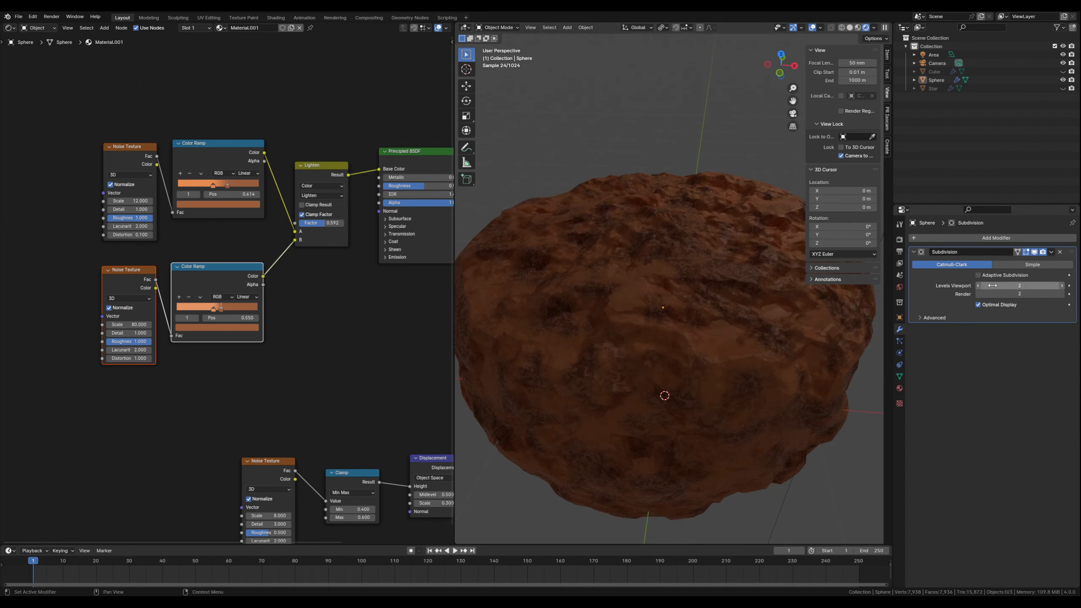
Set the sphere's Subdivision modifier to 3 levels for both viewport and render
left_click(1062, 286)
left_click(1062, 294)
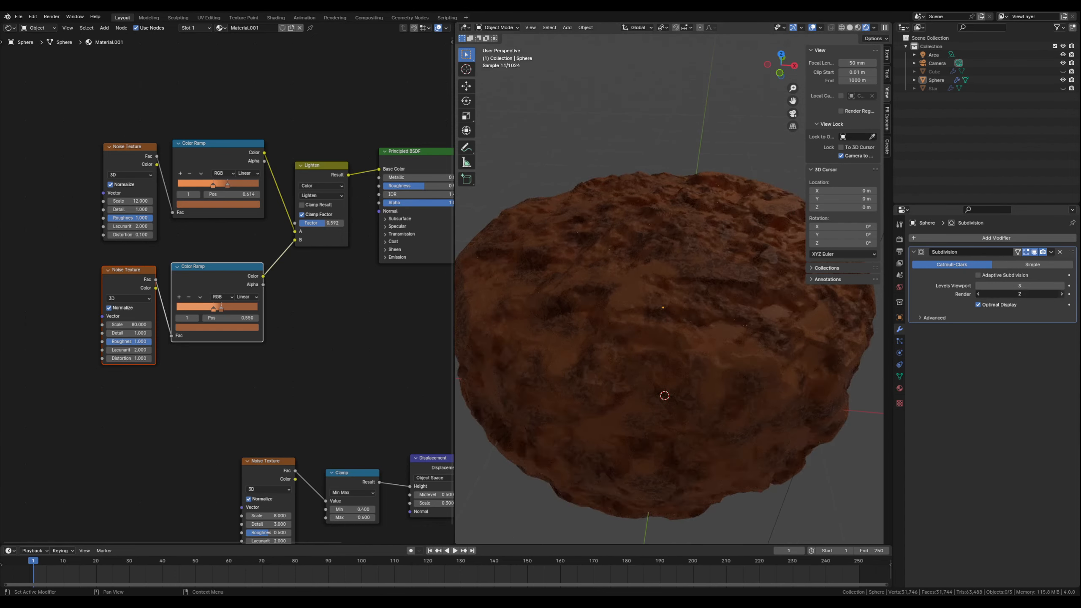
left_click(978, 285)
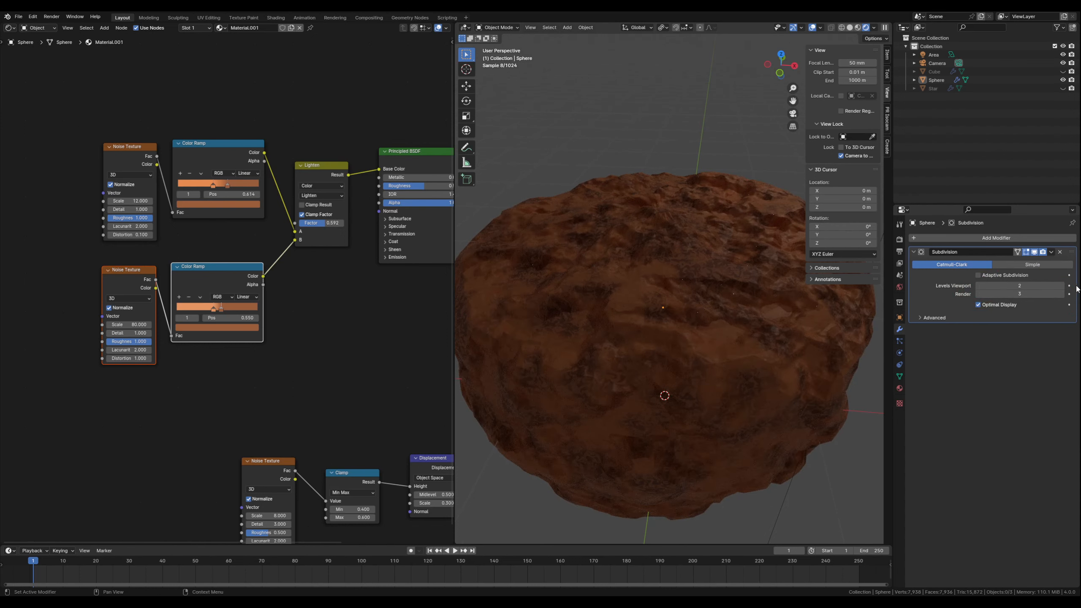
left_click(1062, 286)
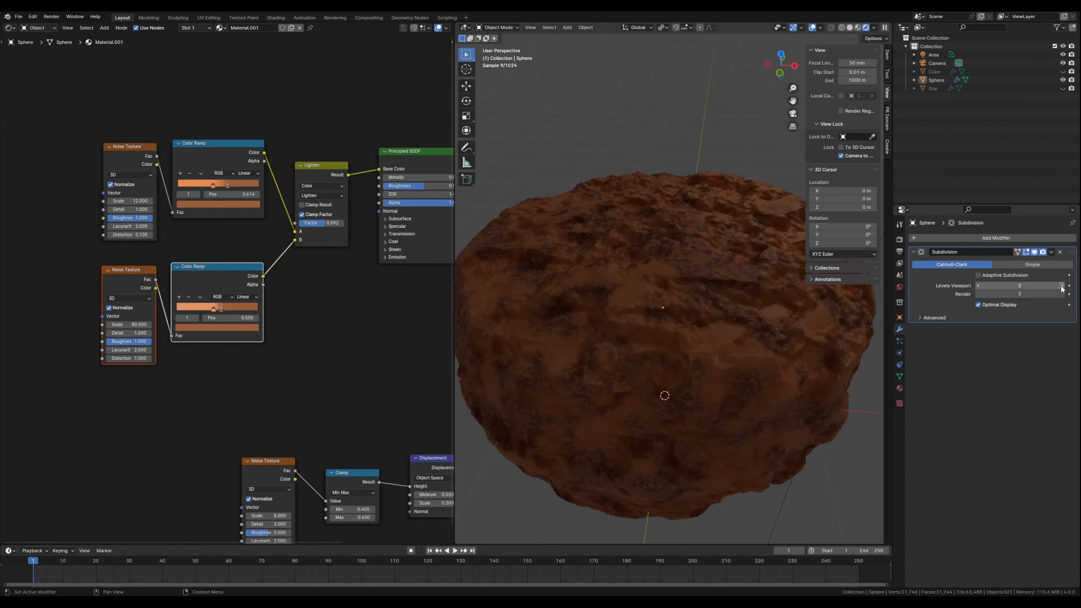
scroll(749, 300, "down", 4)
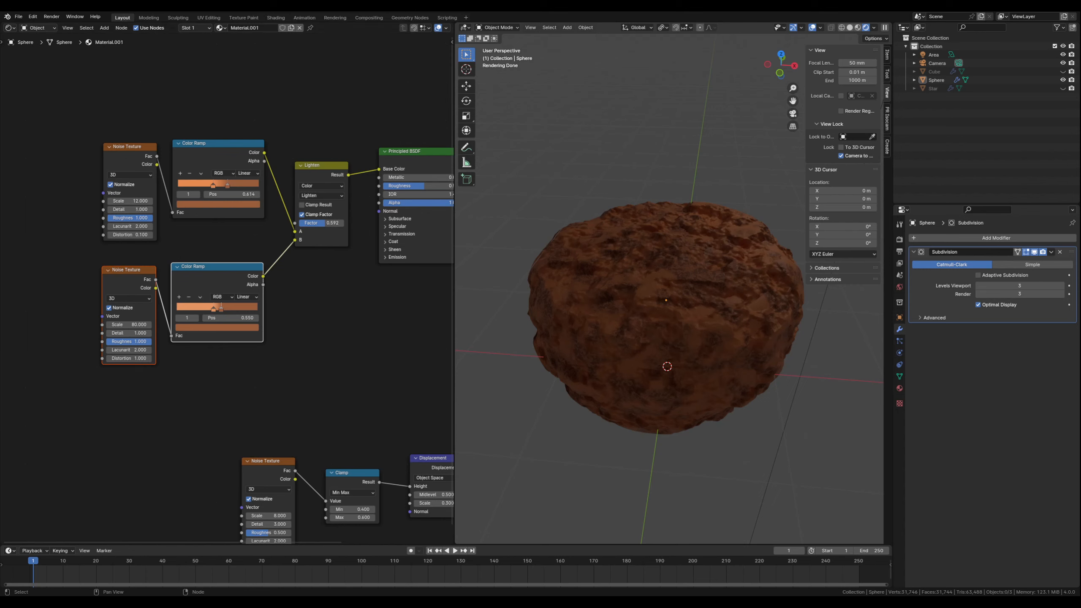
Add a Geometry Nodes modifier with a new node group to the sphere and show it in the Geometry Node Editor
left_click(687, 320)
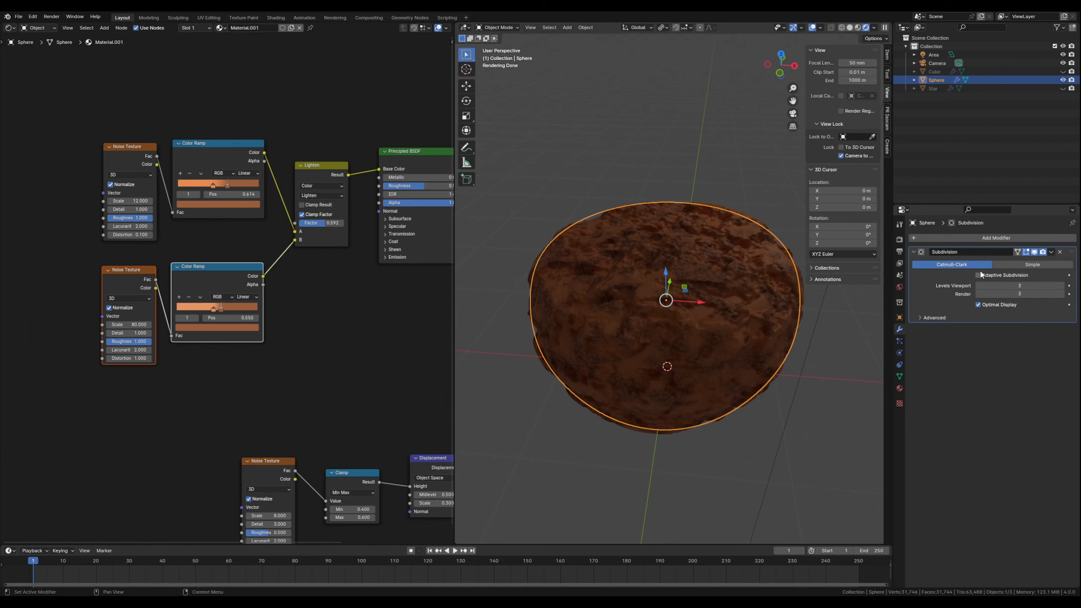
left_click(939, 237)
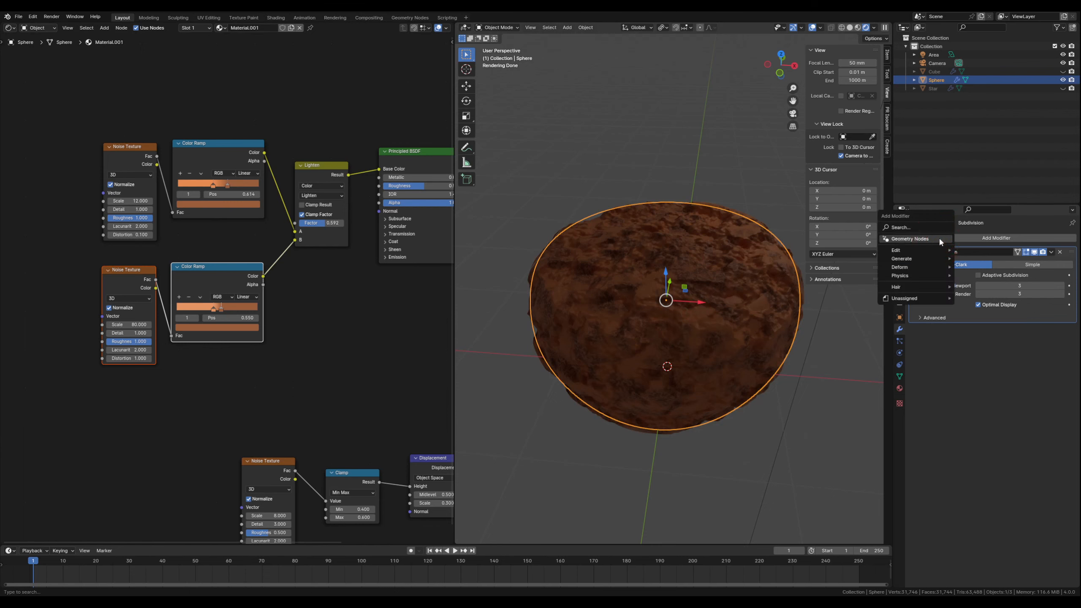
left_click(911, 238)
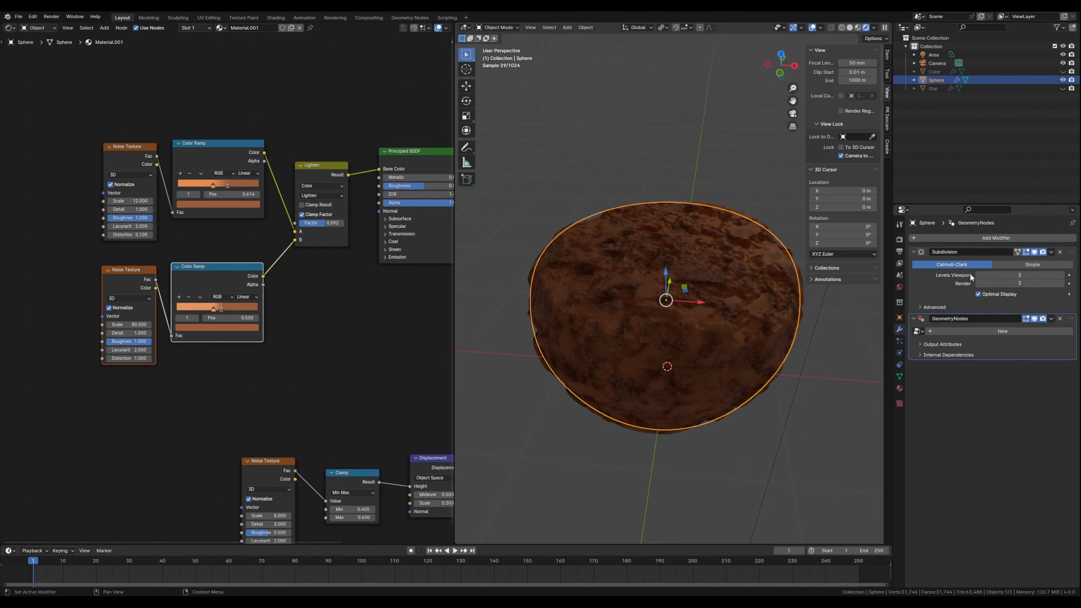
left_click(987, 330)
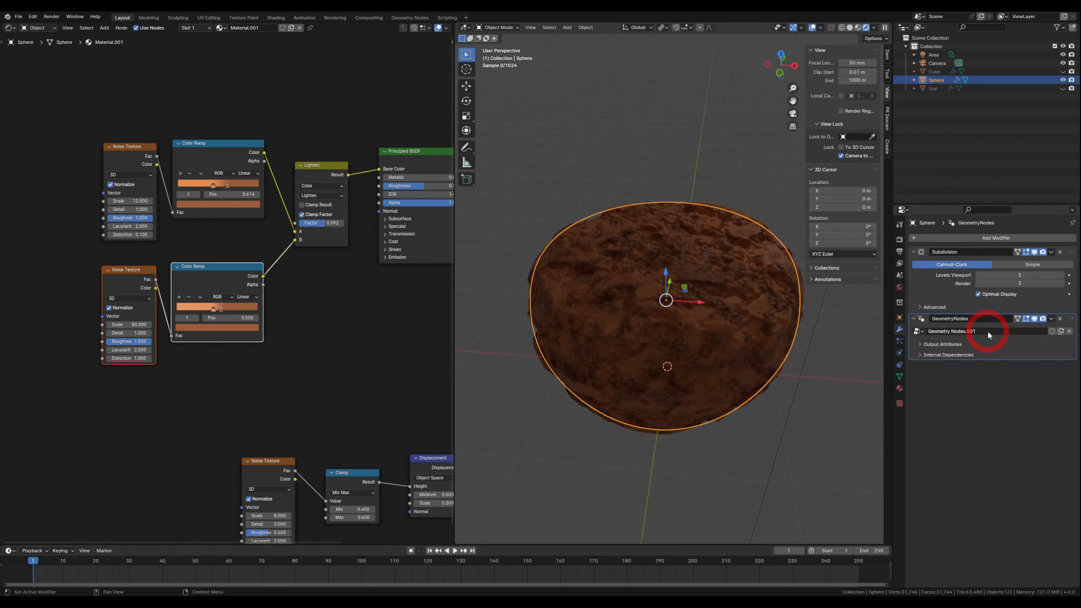
left_click(10, 28)
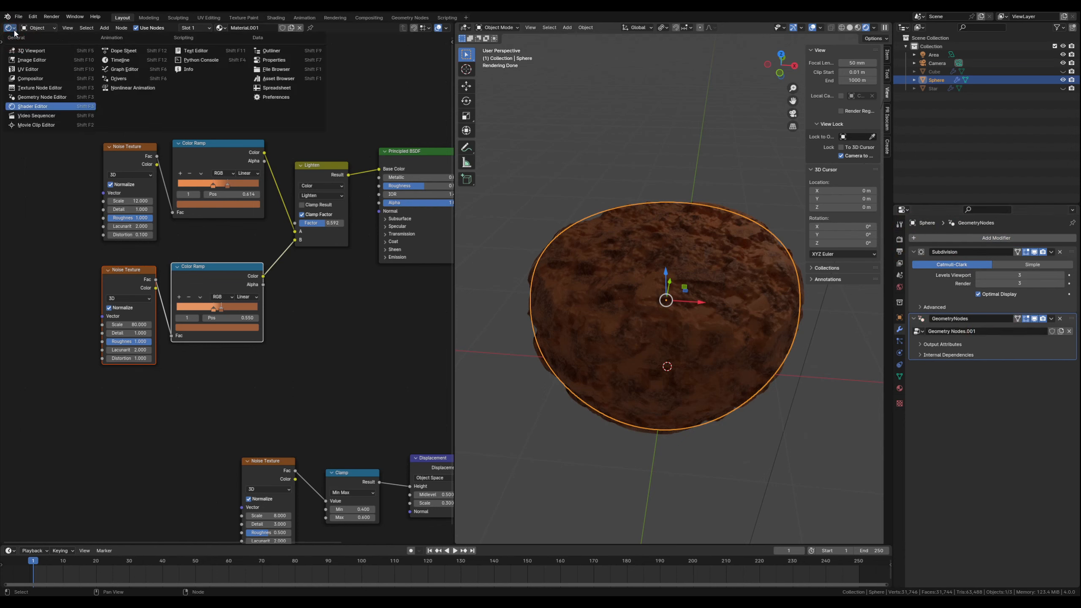
left_click(41, 98)
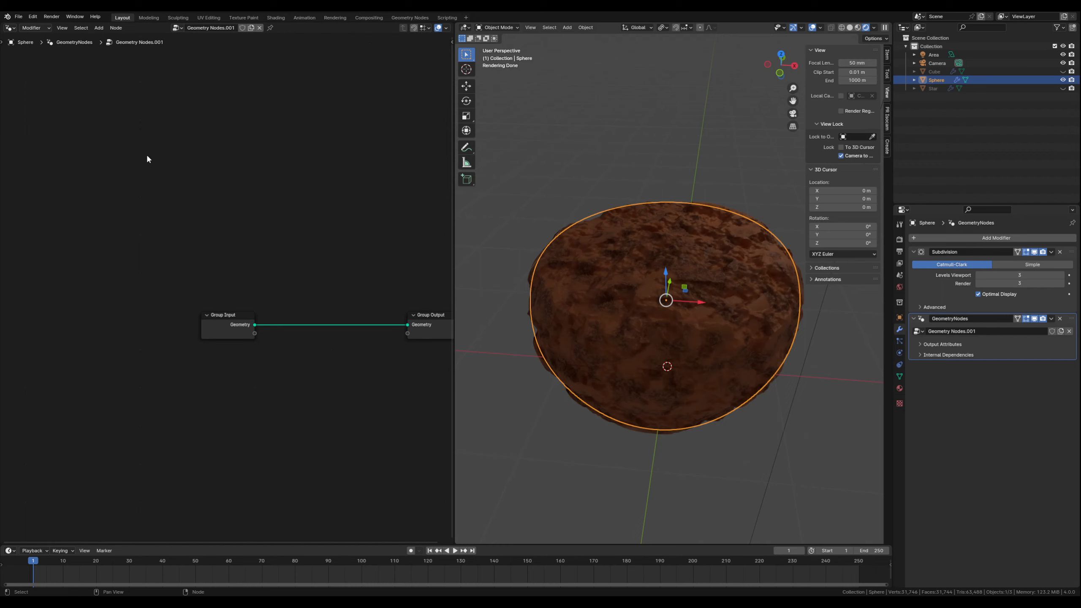
Move the Group Input and Group Output nodes apart to make room for more nodes between them
middle_click_drag(348, 258, 284, 218)
left_click_drag(172, 272, 54, 212)
left_click_drag(367, 277, 393, 213)
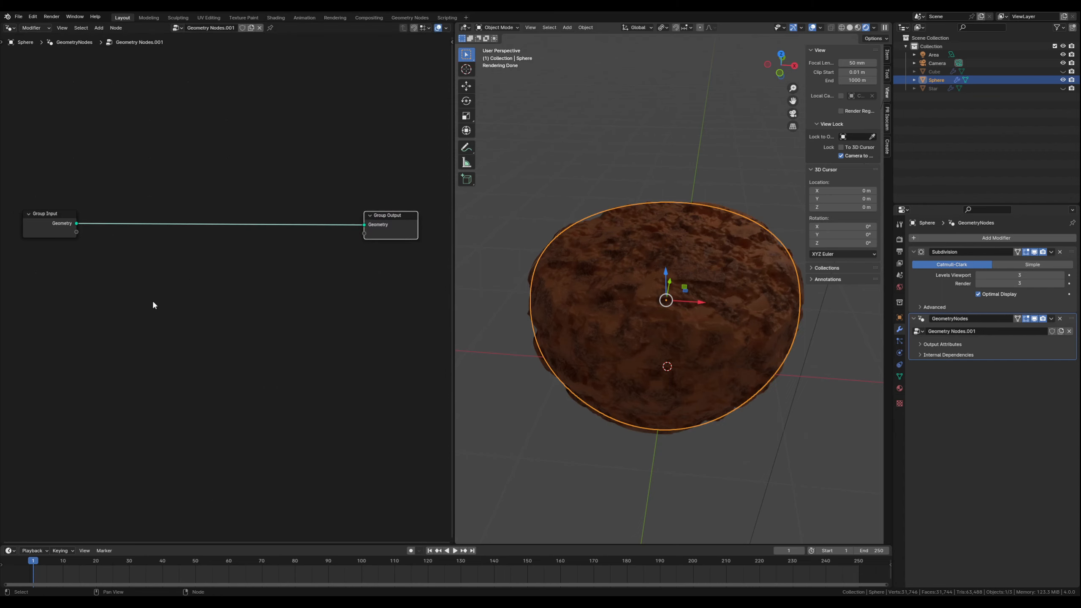
left_click(115, 304)
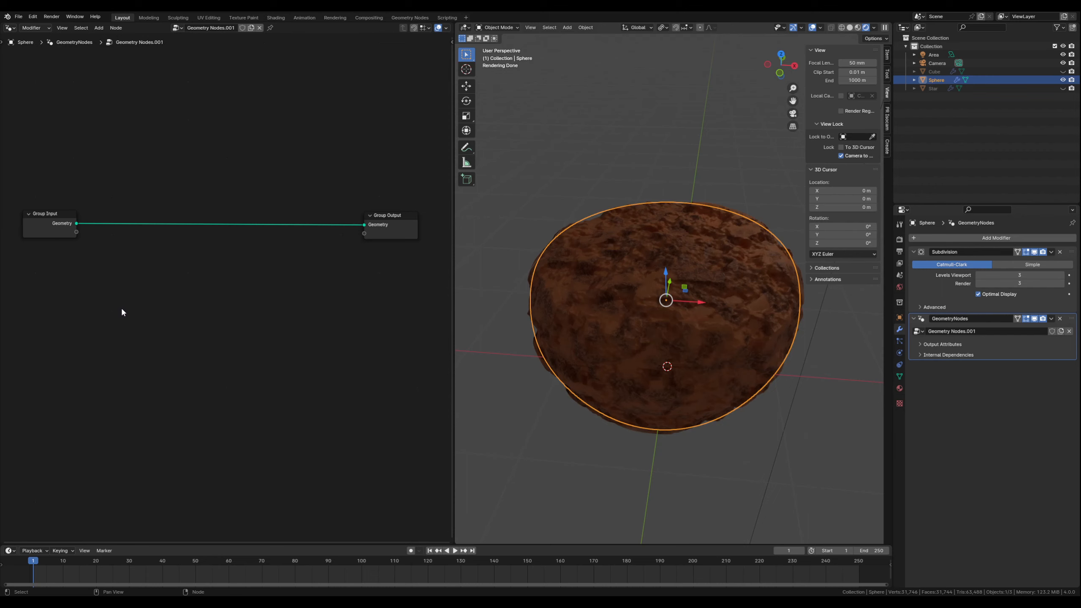
Add a Distribute Points on Faces node below the link between Group Input and Group Output
key("shift+a")
type("distr")
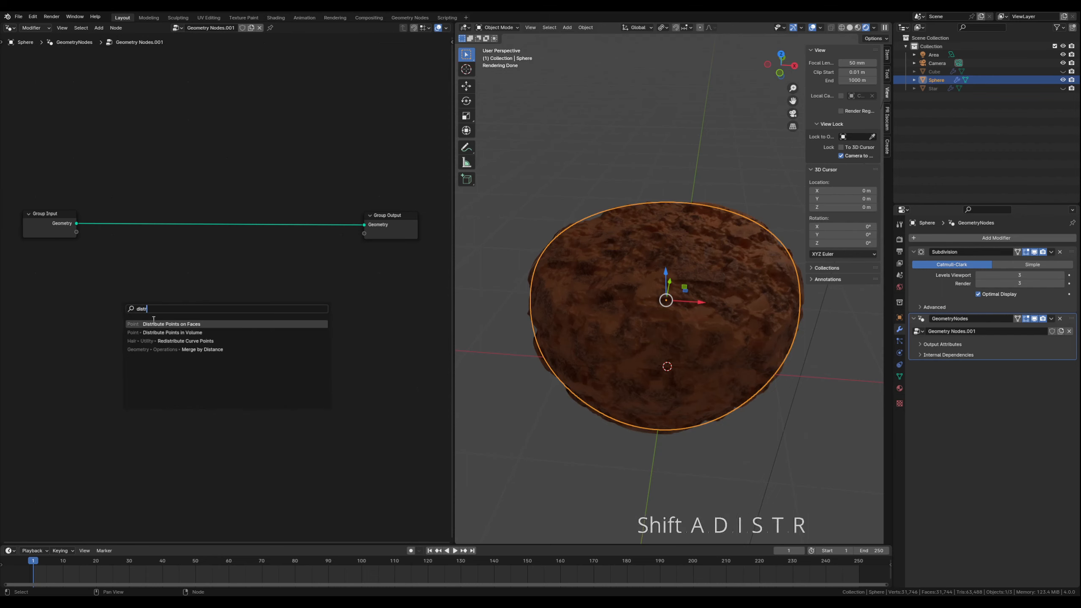
key("Return")
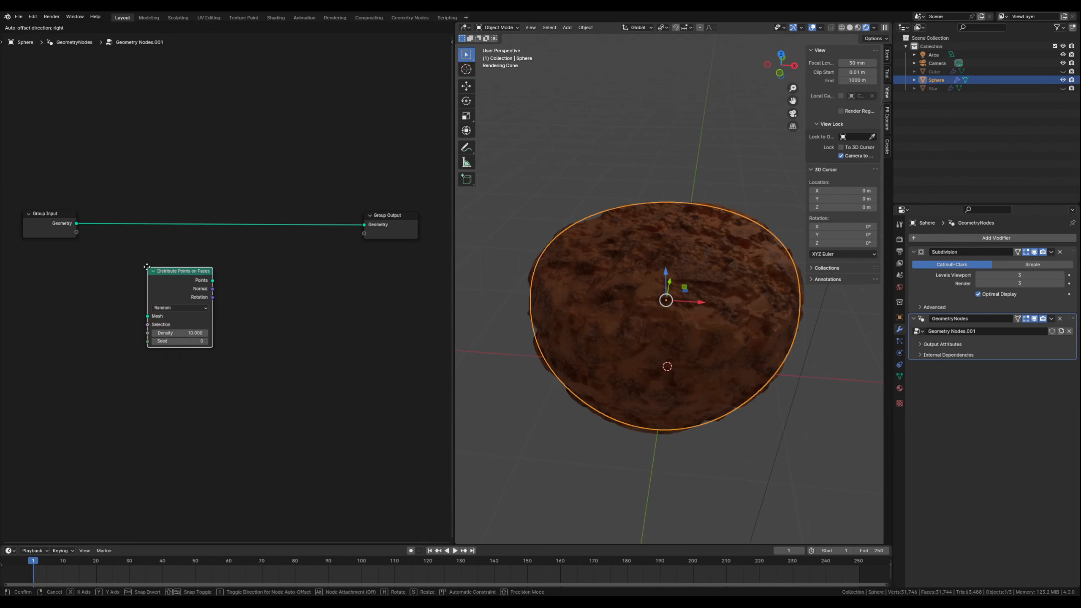
left_click(151, 257)
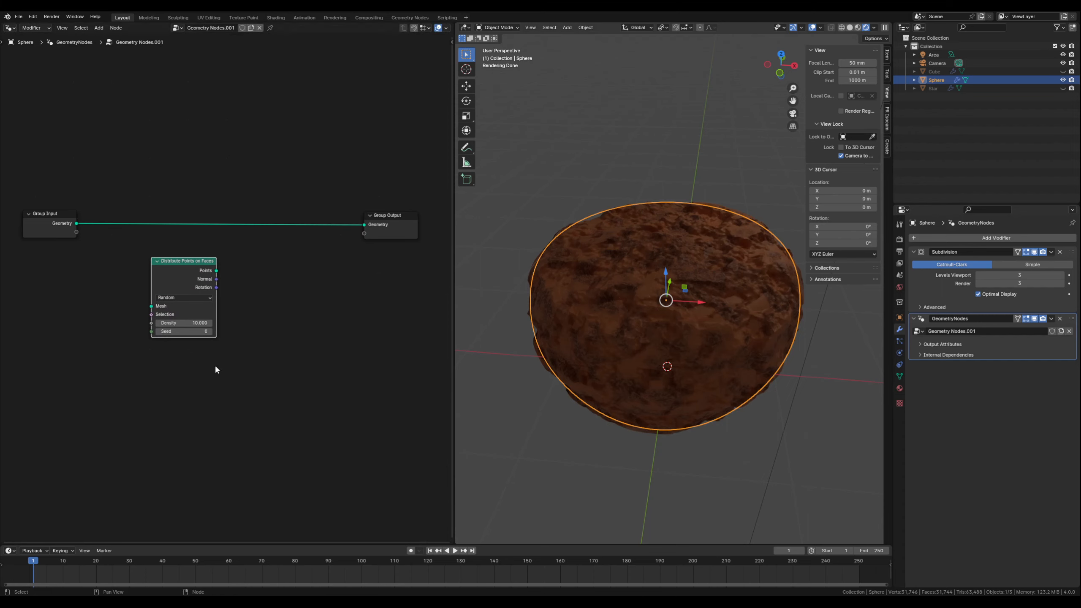
Add an Instance on Points node and wire the Group Input geometry through Distribute Points on Faces into its Points input
left_click(214, 412)
key("shift+a")
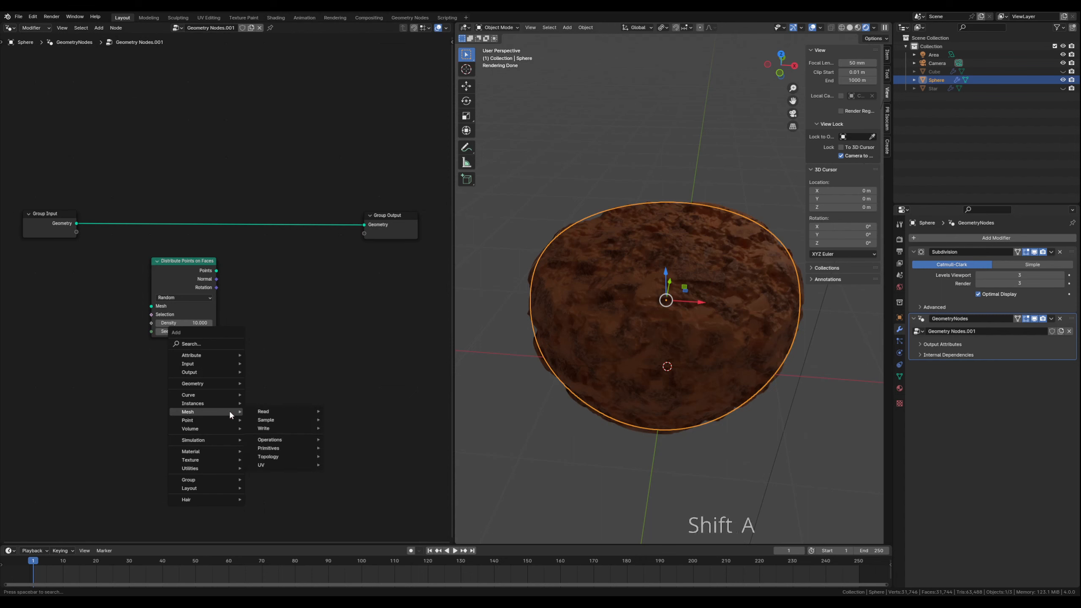
type("instac")
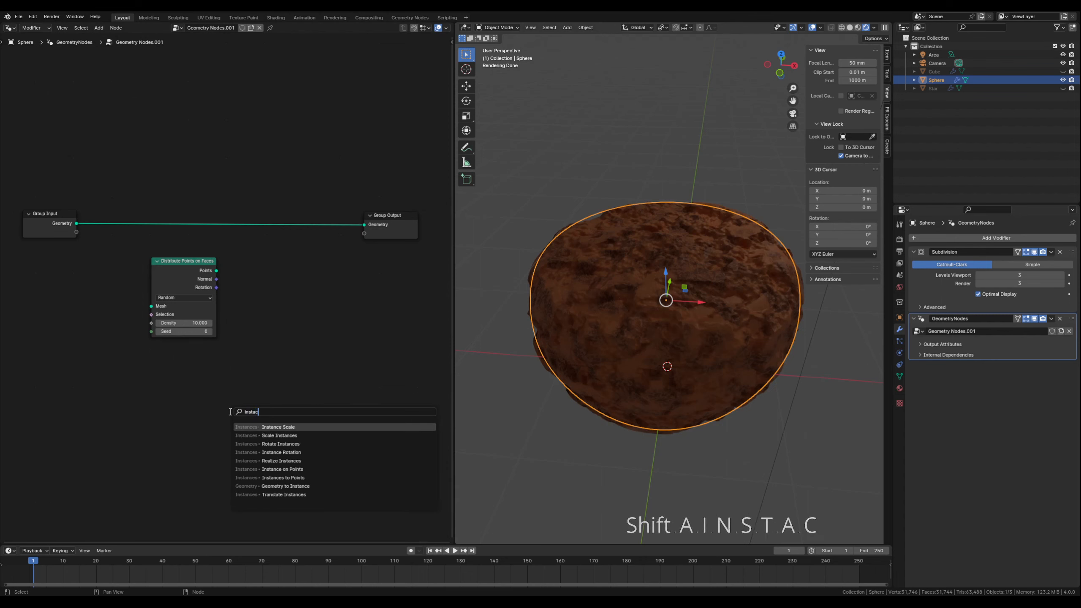
key("BackSpace")
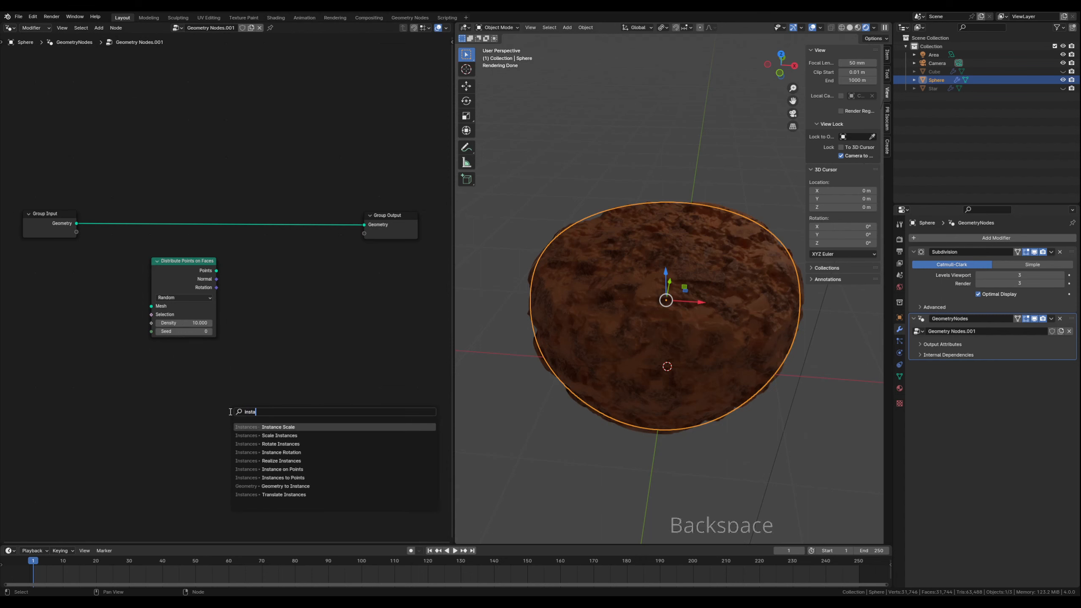
type("nce on po")
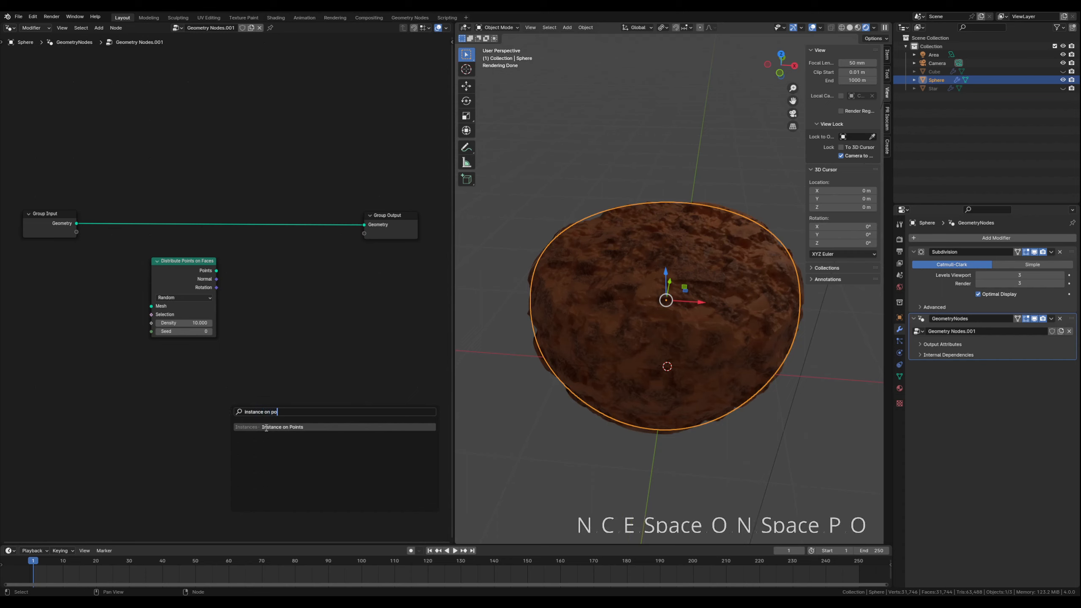
key("Return")
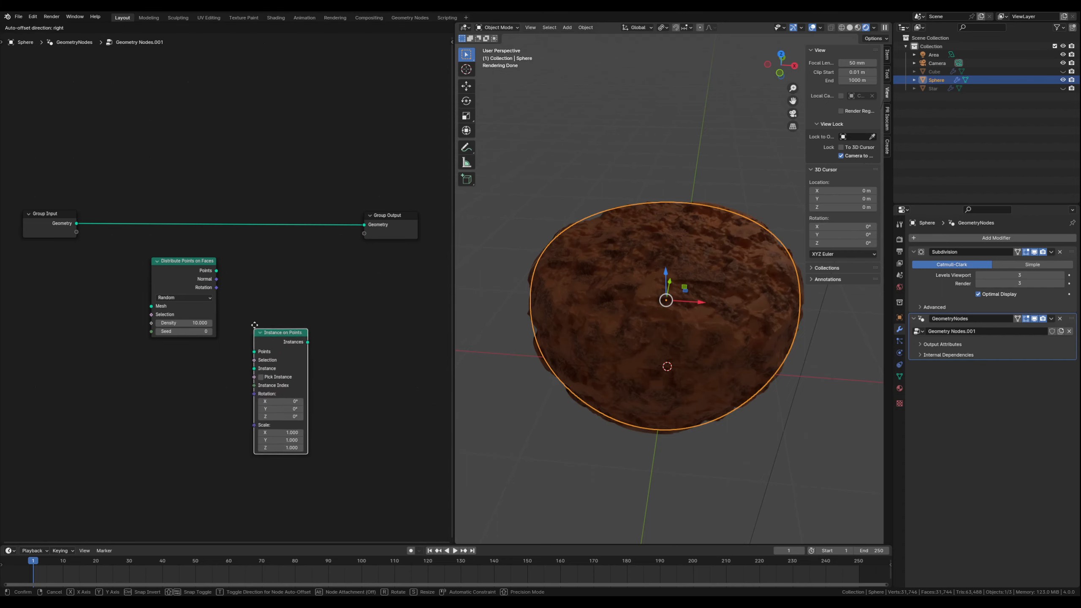
left_click(251, 282)
left_click_drag(215, 271, 253, 301)
left_click_drag(76, 227, 152, 307)
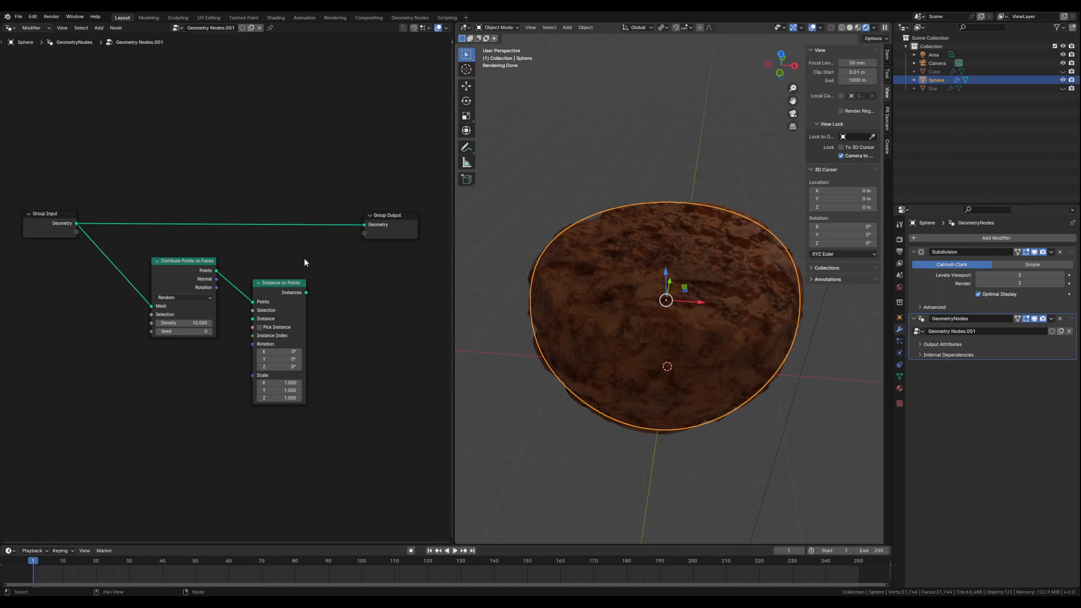
Insert a Join Geometry node before the Group Output and connect the Instance on Points instances to it
key("shift+a")
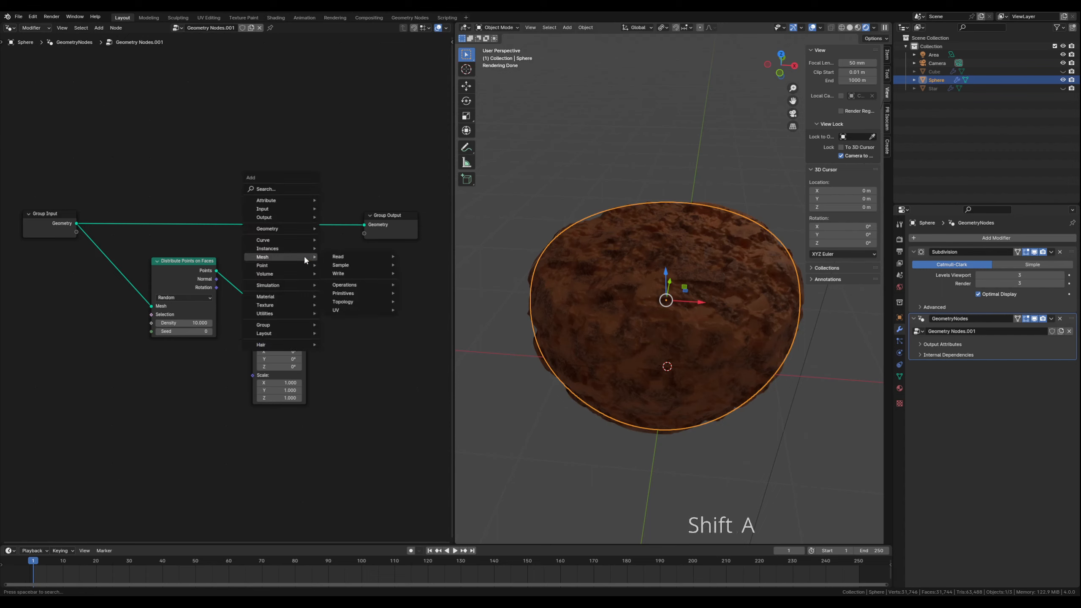
type("join")
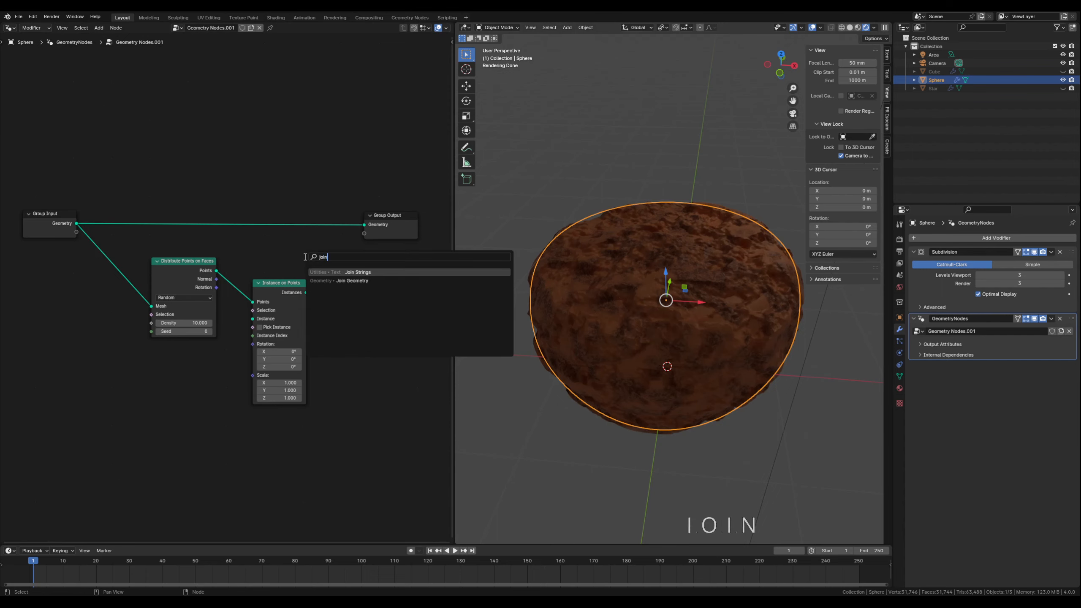
key("Down")
key("Return")
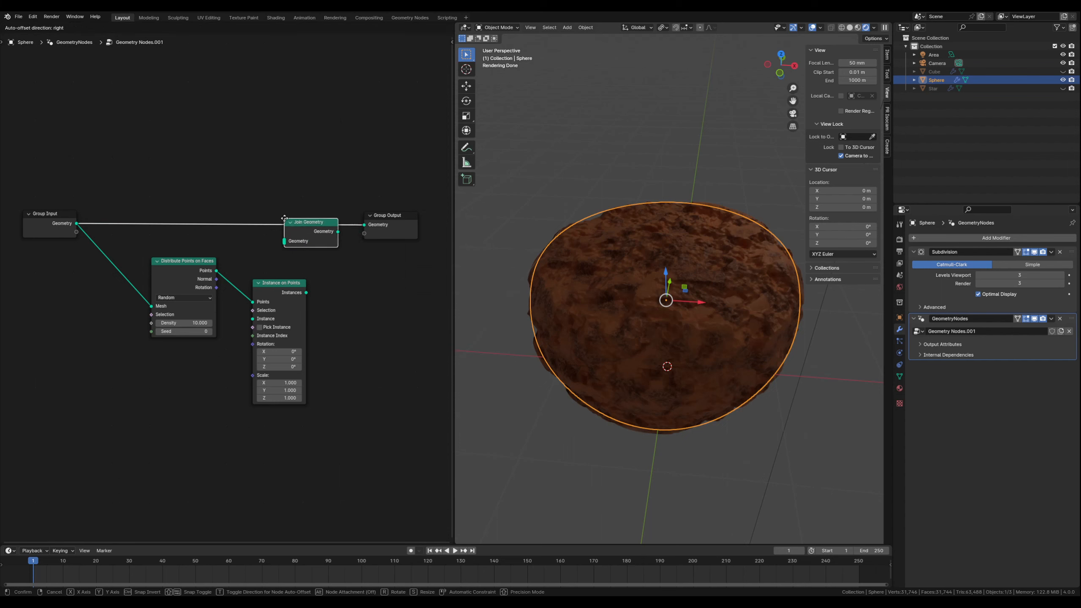
left_click(280, 218)
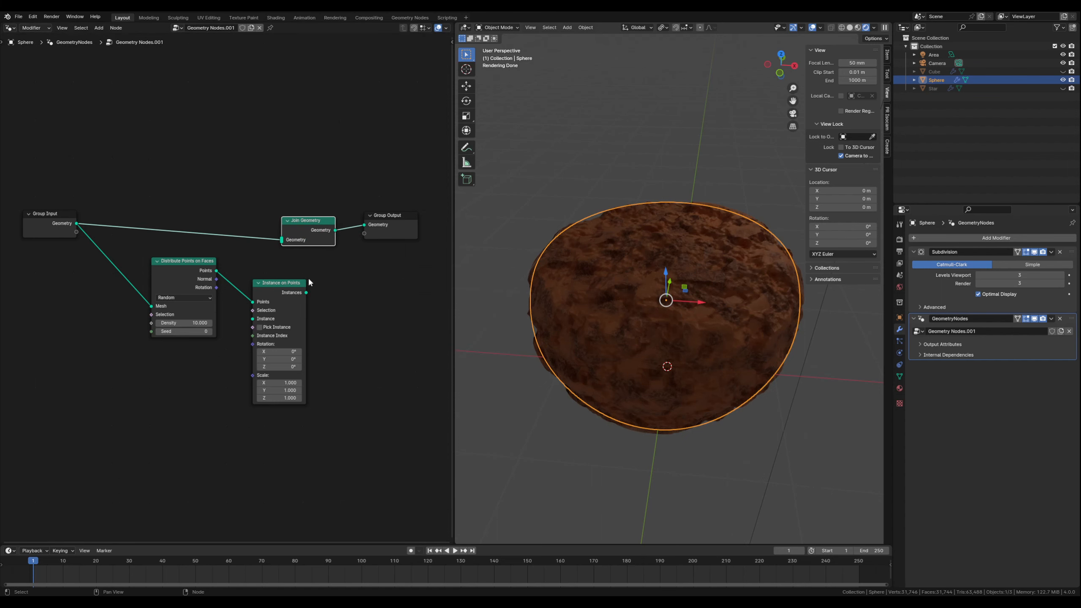
left_click_drag(306, 294, 281, 243)
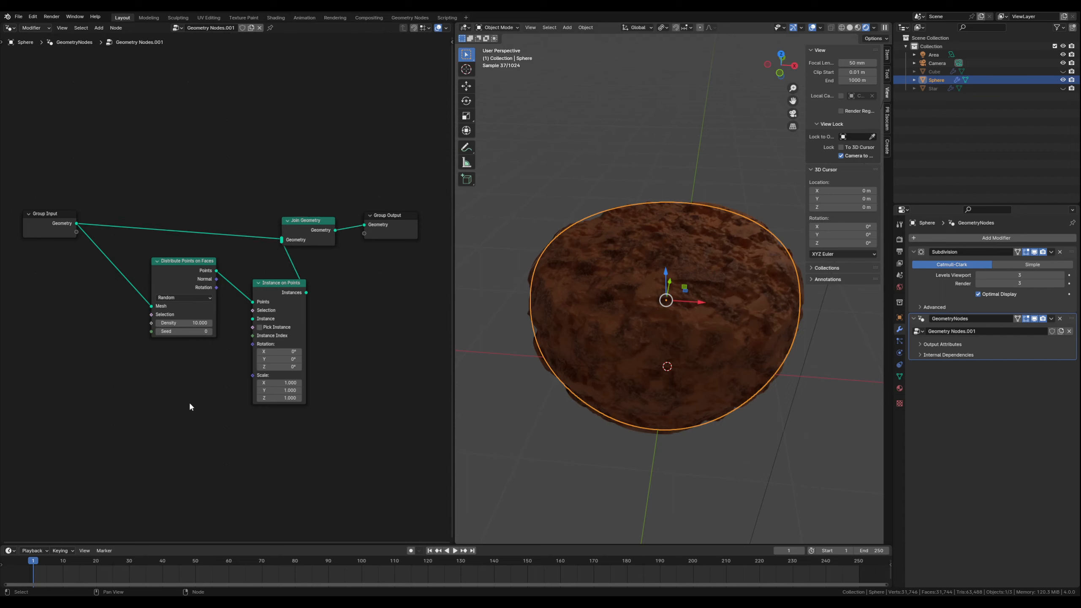
Add a UV Sphere node below Distribute Points on Faces and connect its Mesh to the Instance input of Instance on Points
middle_click_drag(179, 401, 198, 389)
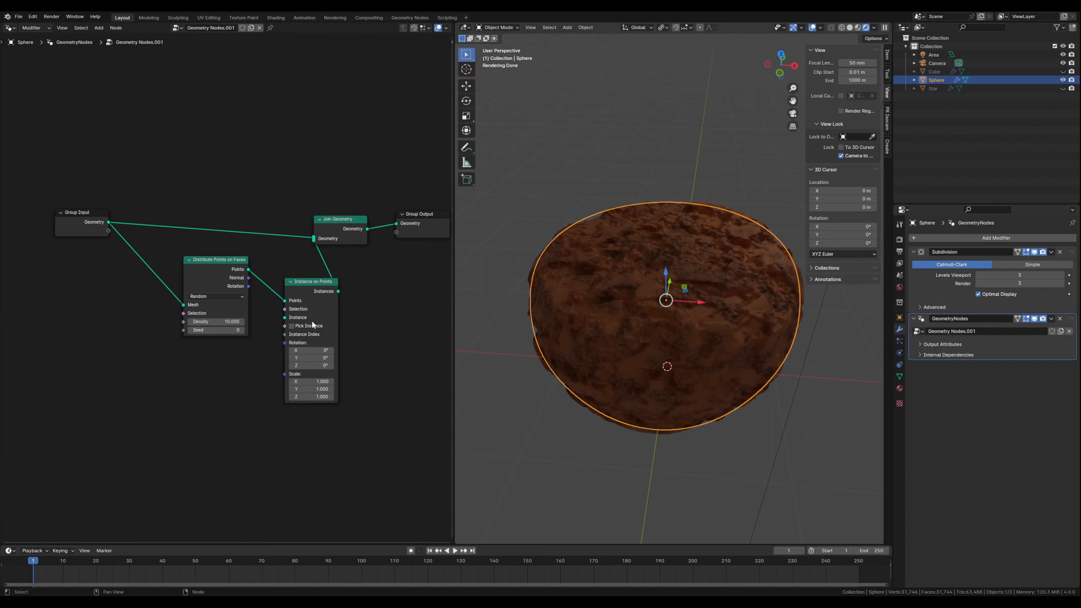
left_click_drag(203, 257, 183, 252)
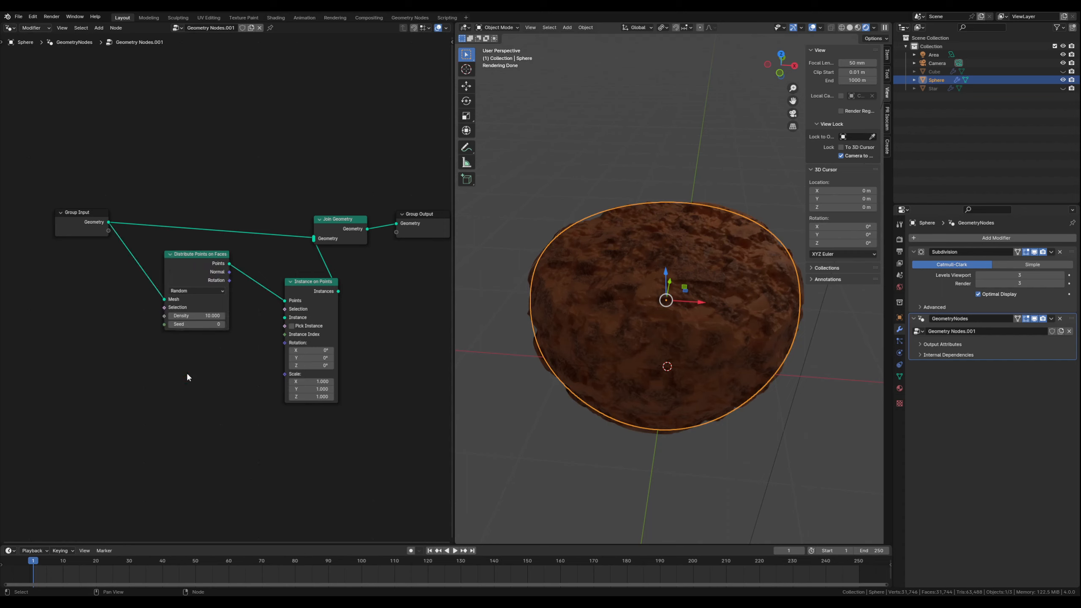
key("shift+a")
type("uv")
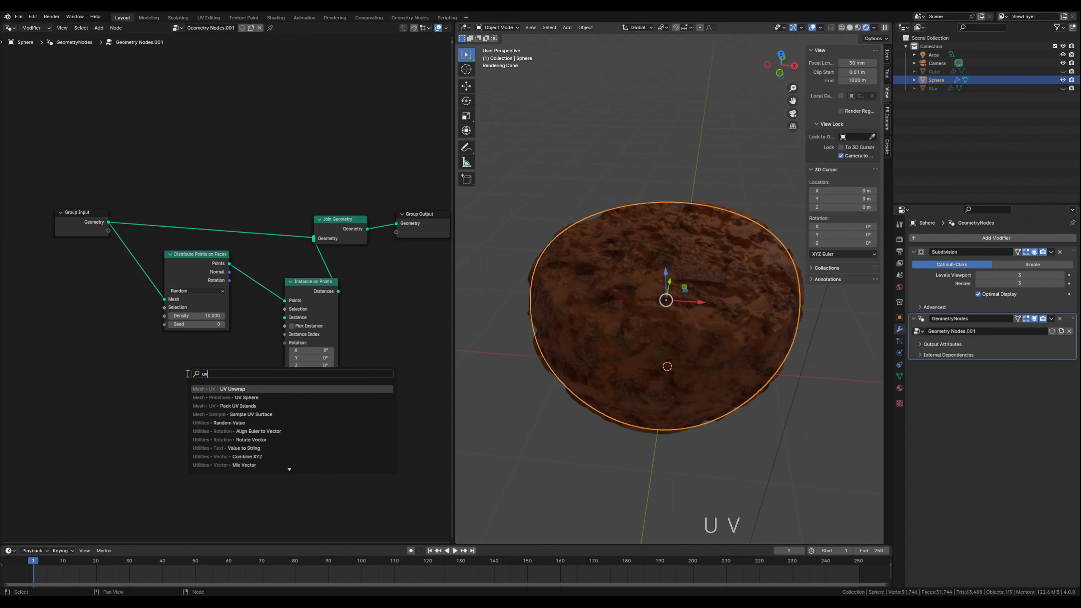
left_click(239, 398)
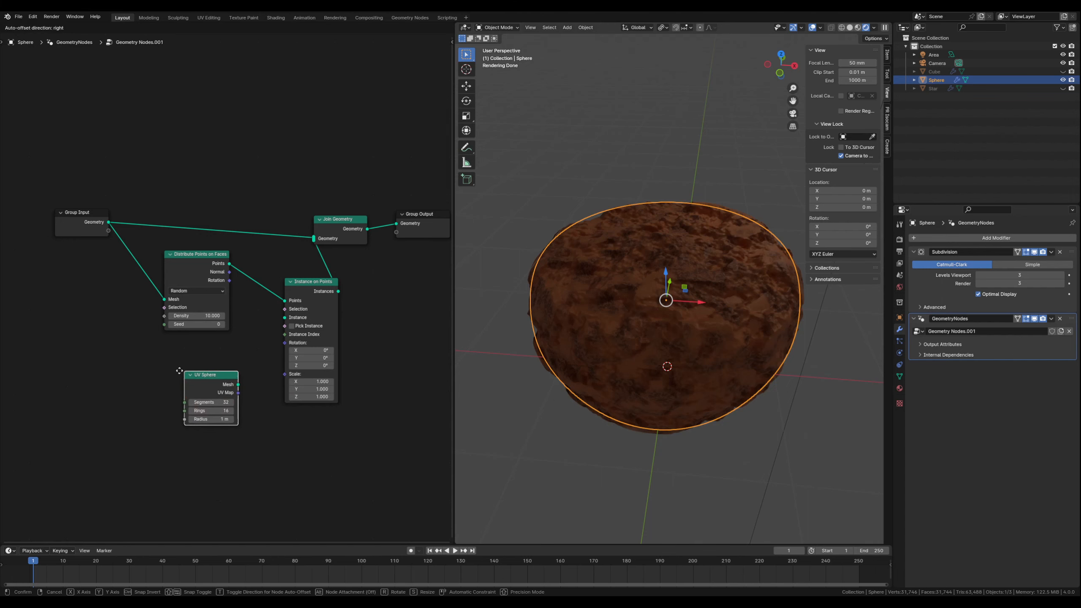
left_click(196, 374)
left_click_drag(206, 384, 285, 317)
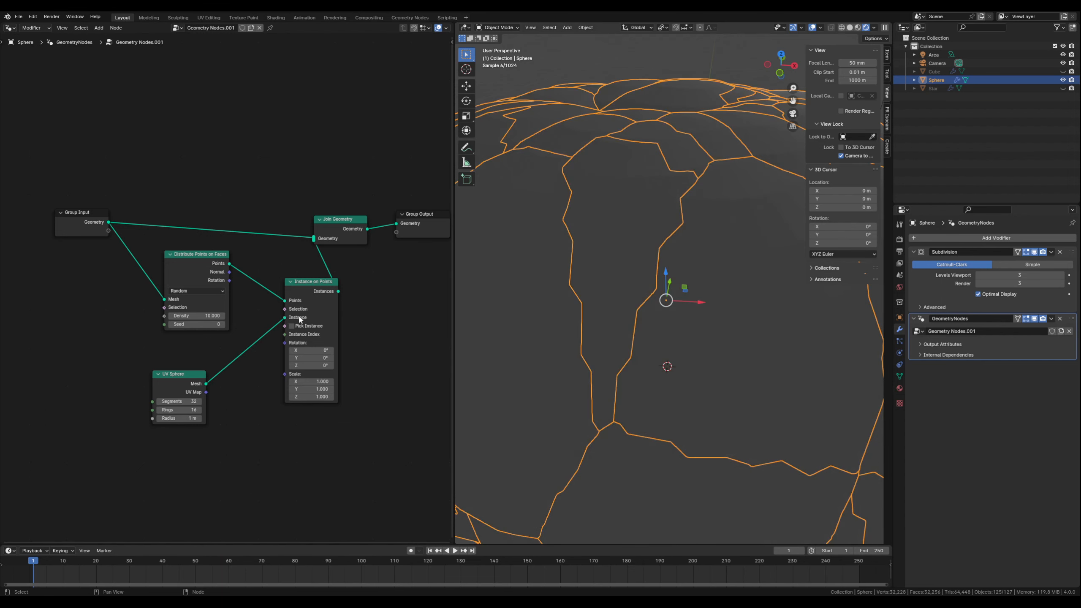
Set the UV Sphere node's radius to 0.05 m and inspect the scattered balls without the selection outline
left_click(174, 421)
type("0.05")
key("Return")
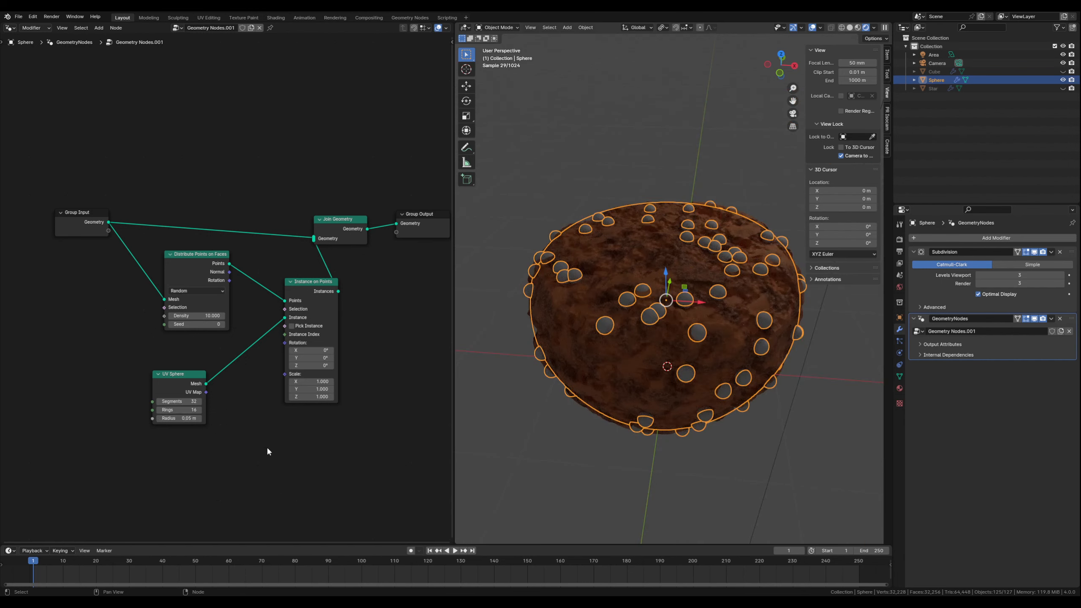
scroll(751, 354, "up", 2)
left_click(582, 176)
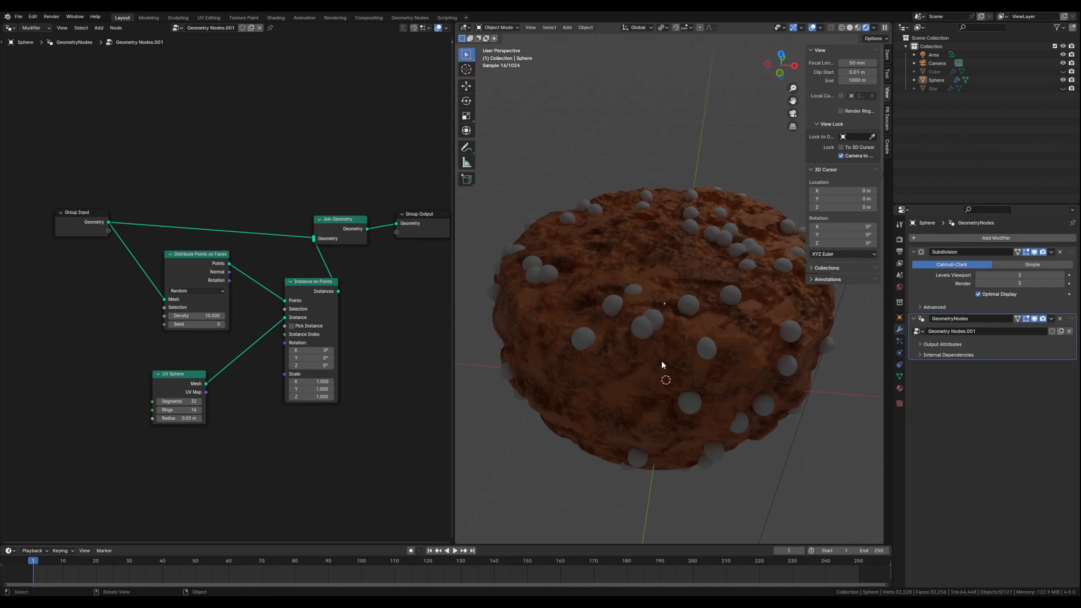
scroll(647, 314, "down", 1)
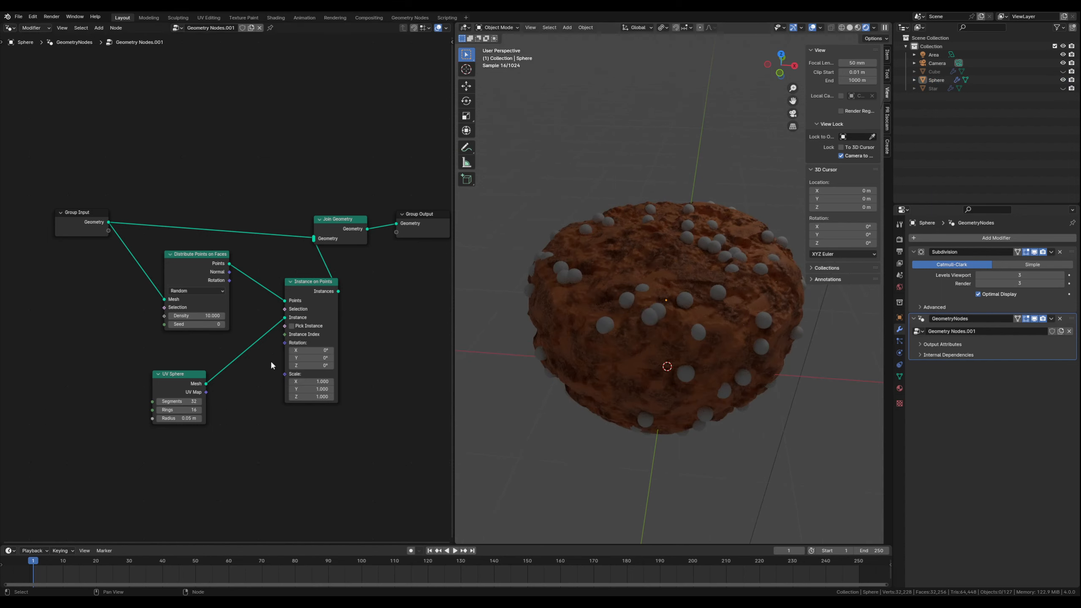
left_click(660, 316)
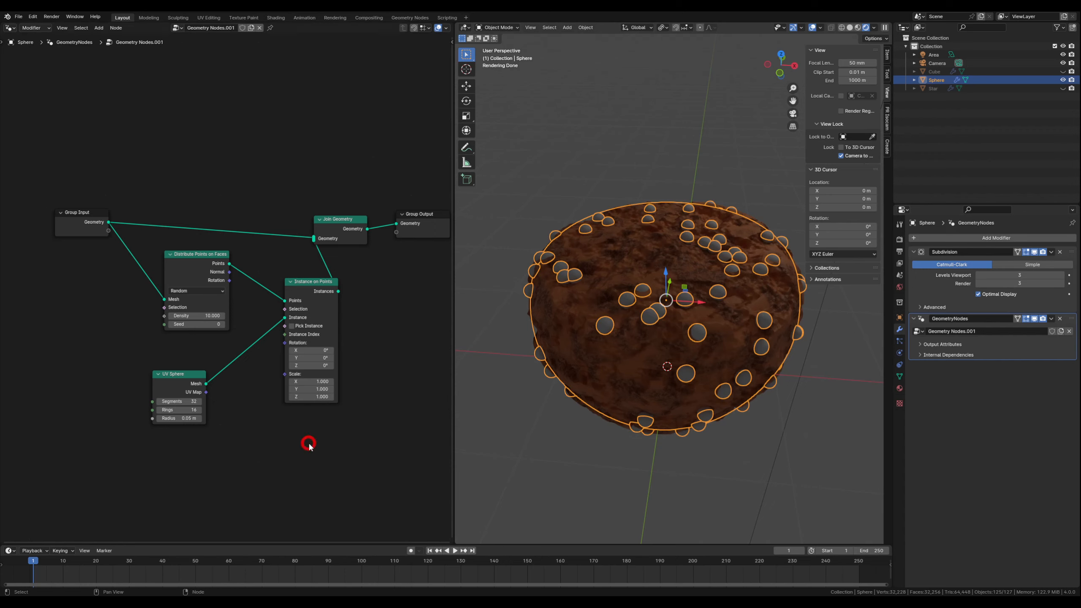
Add a Random Value node and connect its Value to the Scale input of Instance on Points
middle_click_drag(260, 404, 264, 374)
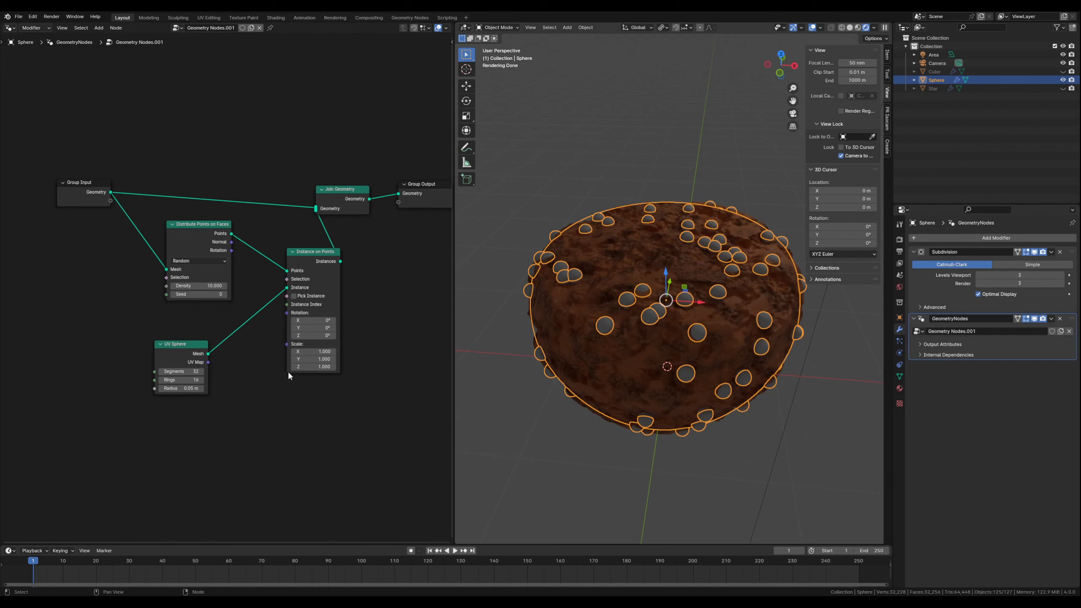
key("shift+a")
type("rand")
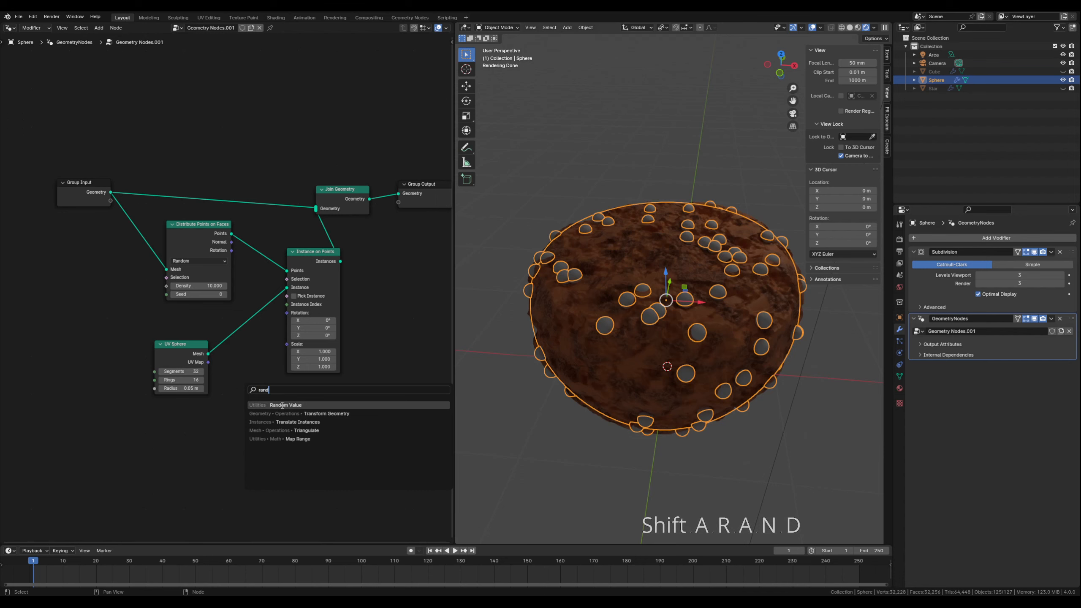
left_click(279, 405)
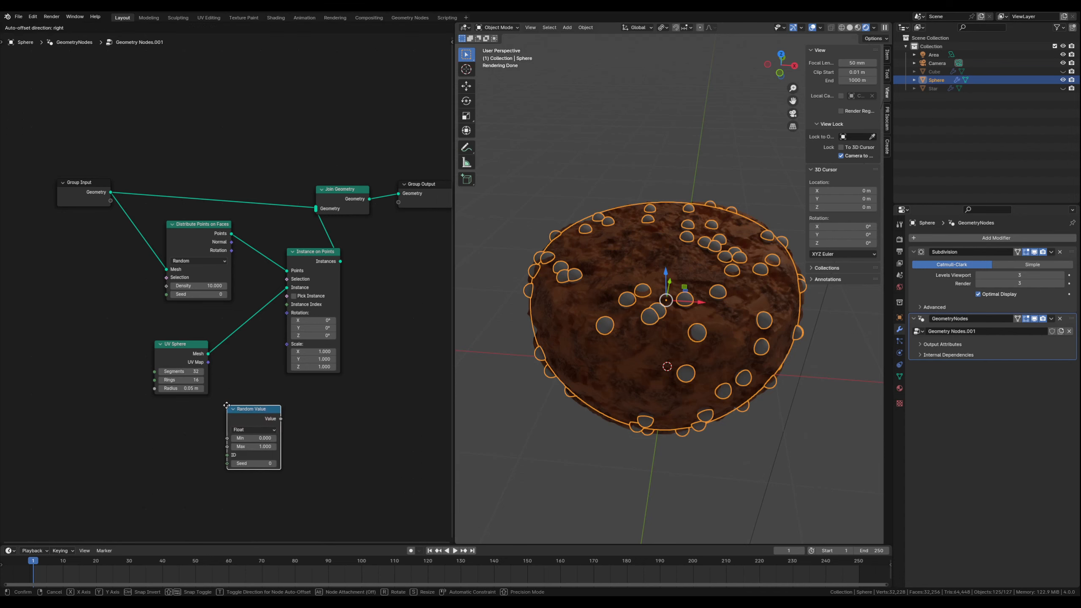
left_click(280, 422)
left_click_drag(280, 419, 286, 345)
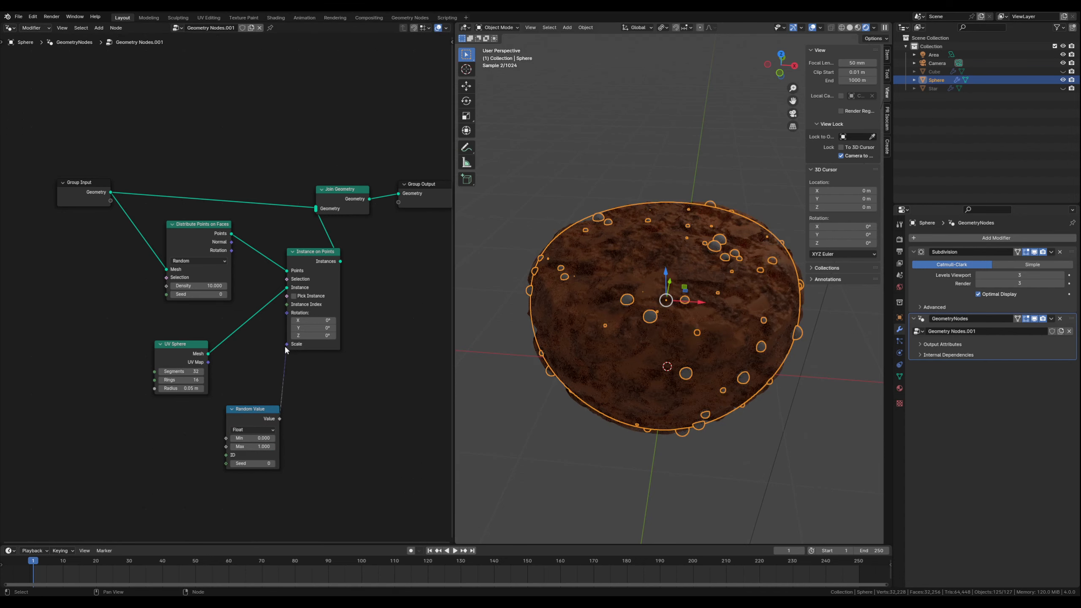
Set the Random Value node's Min to 0.3 and Max to 0.9, and check the size variation on the sphere
left_click(272, 438)
left_click(273, 438)
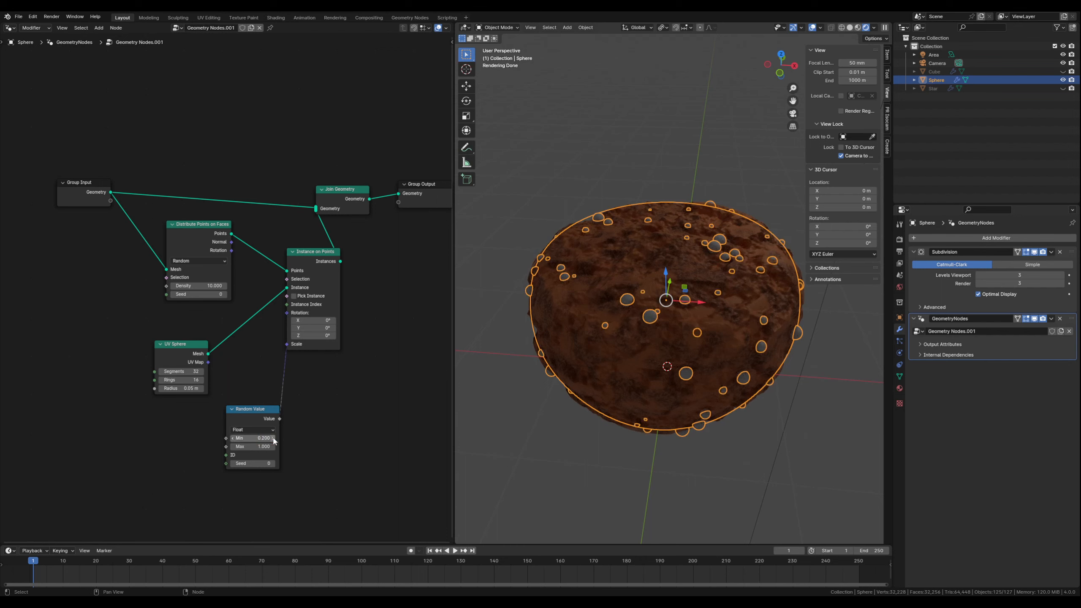
left_click(232, 446)
left_click(232, 446)
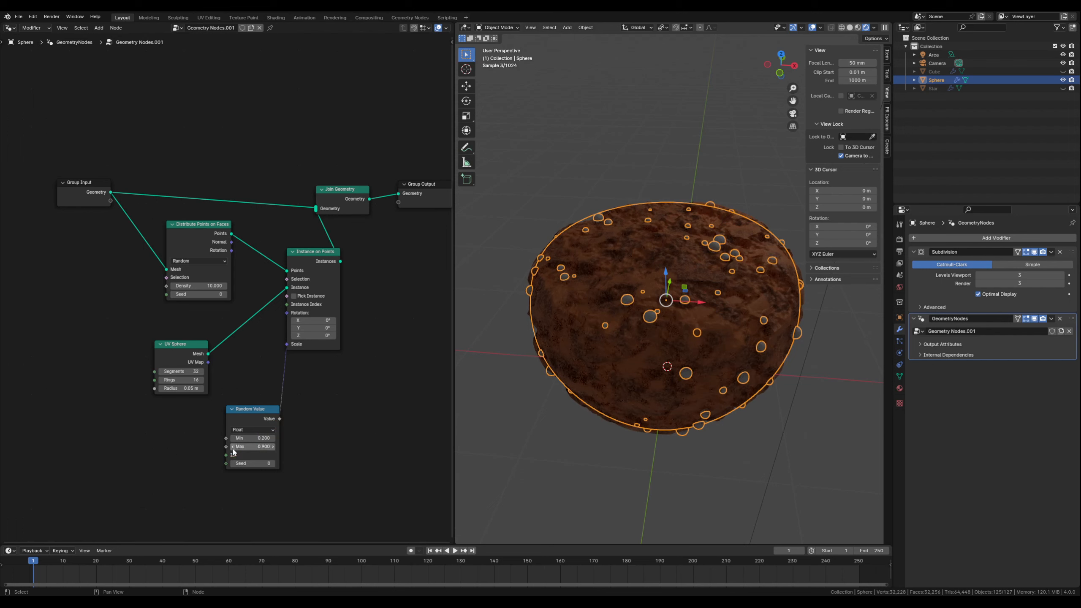
left_click(233, 446)
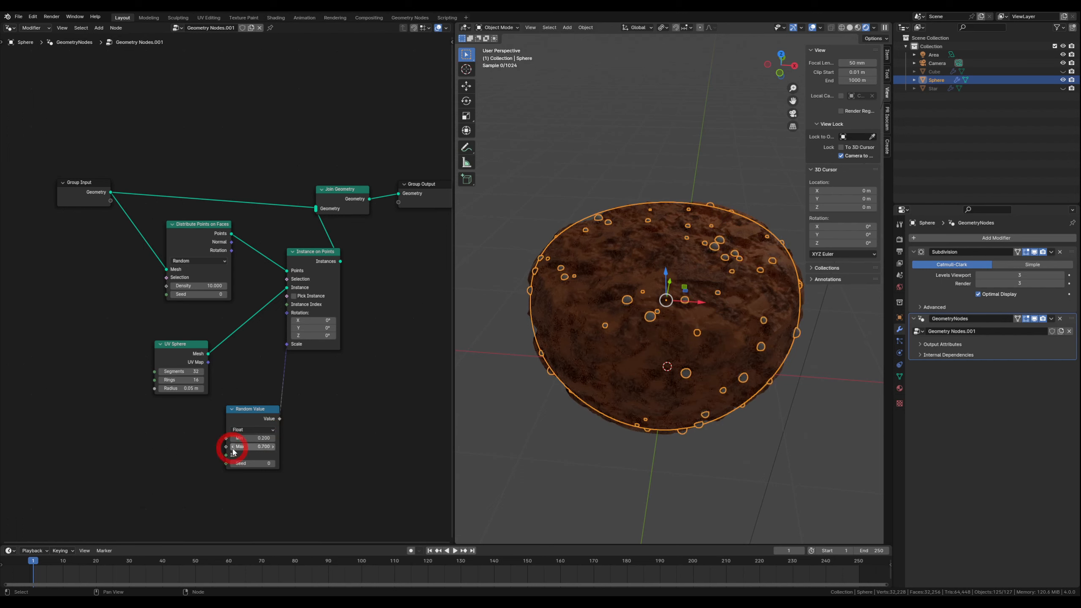
left_click(273, 447)
left_click(273, 446)
left_click(273, 438)
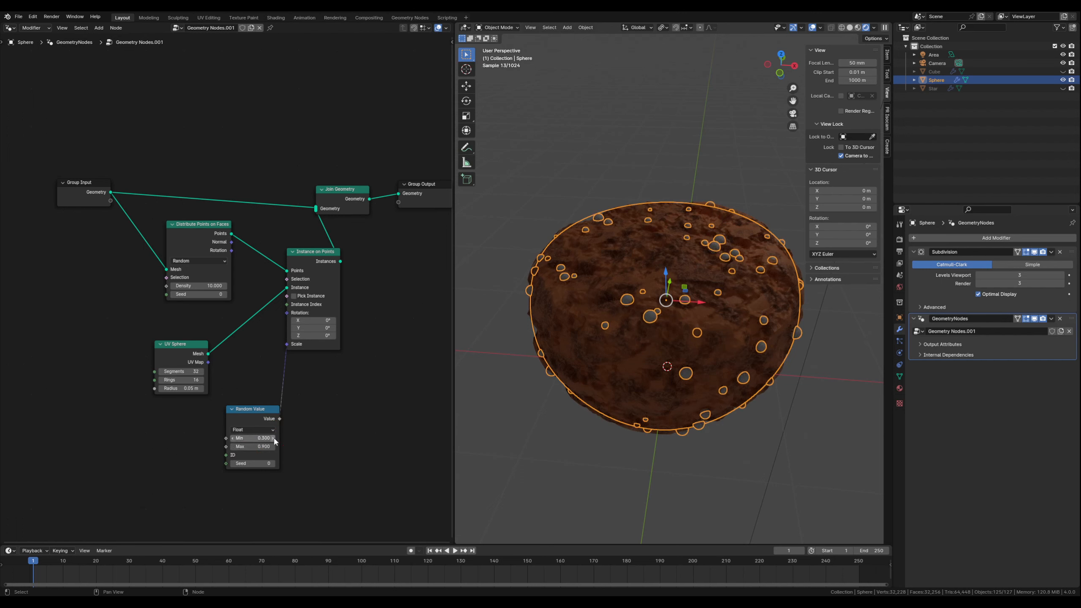
left_click(558, 425)
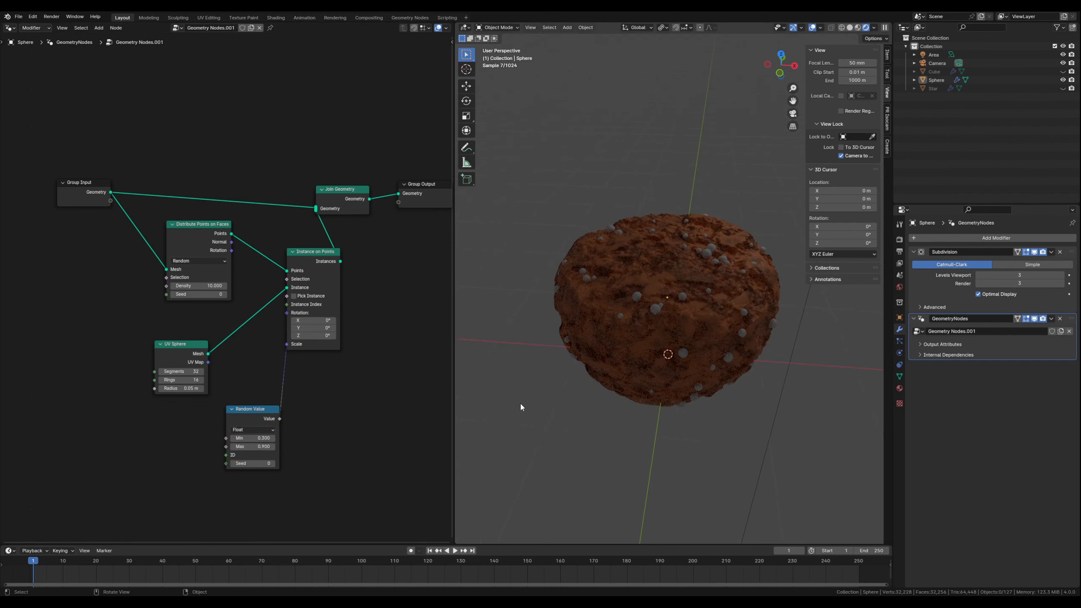
scroll(521, 404, "down", 2)
scroll(760, 300, "up", 4)
scroll(759, 302, "down", 2)
left_click(643, 298)
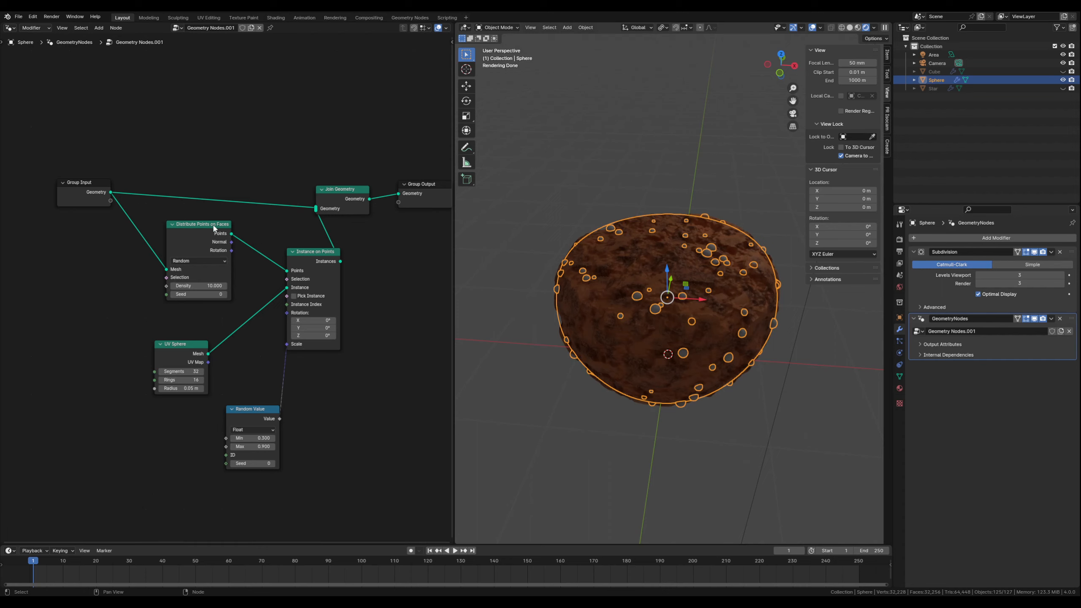
Switch Distribute Points on Faces to Poisson Disk, with Density Max 60 and Distance Min 0.1 m
left_click(193, 262)
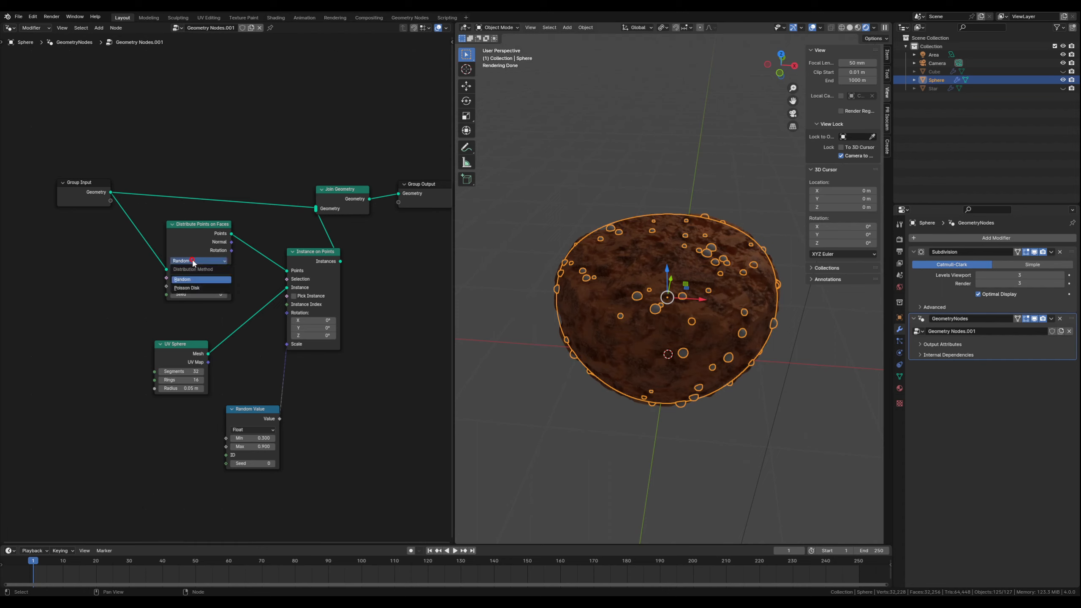
left_click(190, 288)
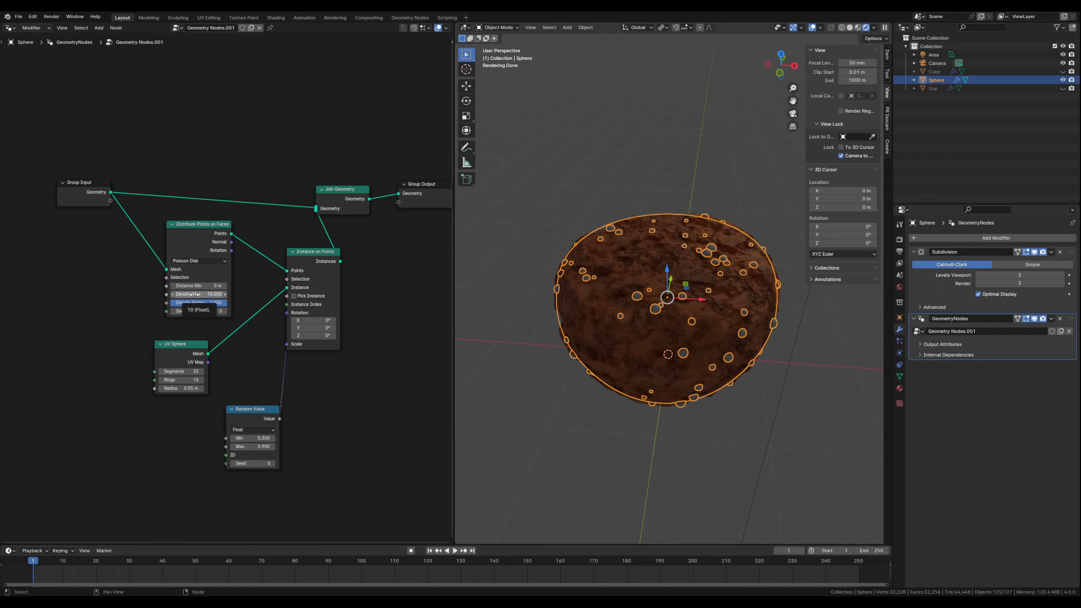
left_click(193, 293)
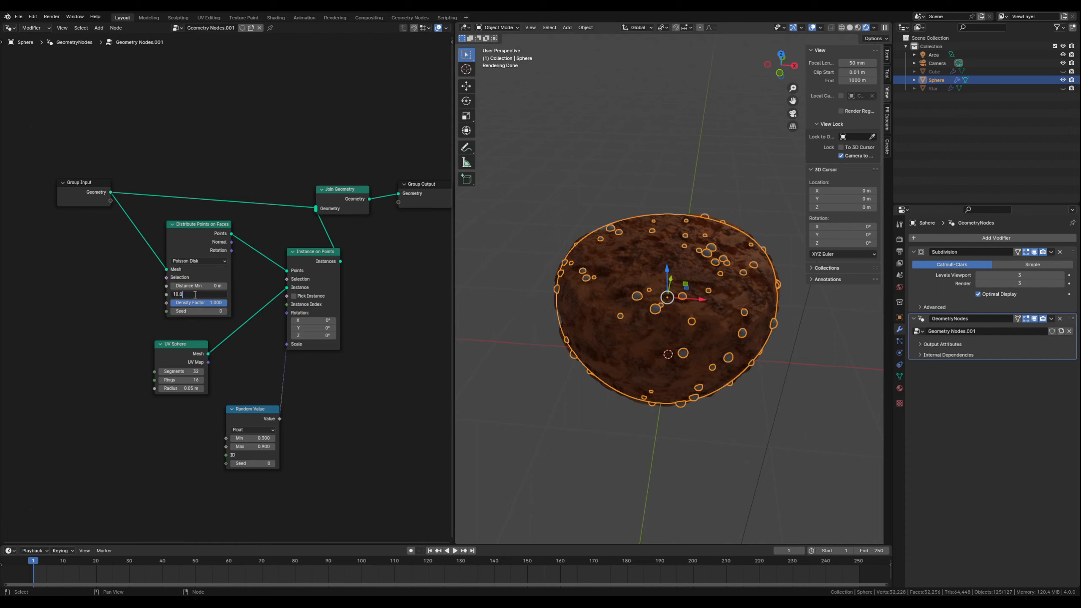
type("60")
left_click_drag(197, 295, 168, 295)
type("60")
key("Return")
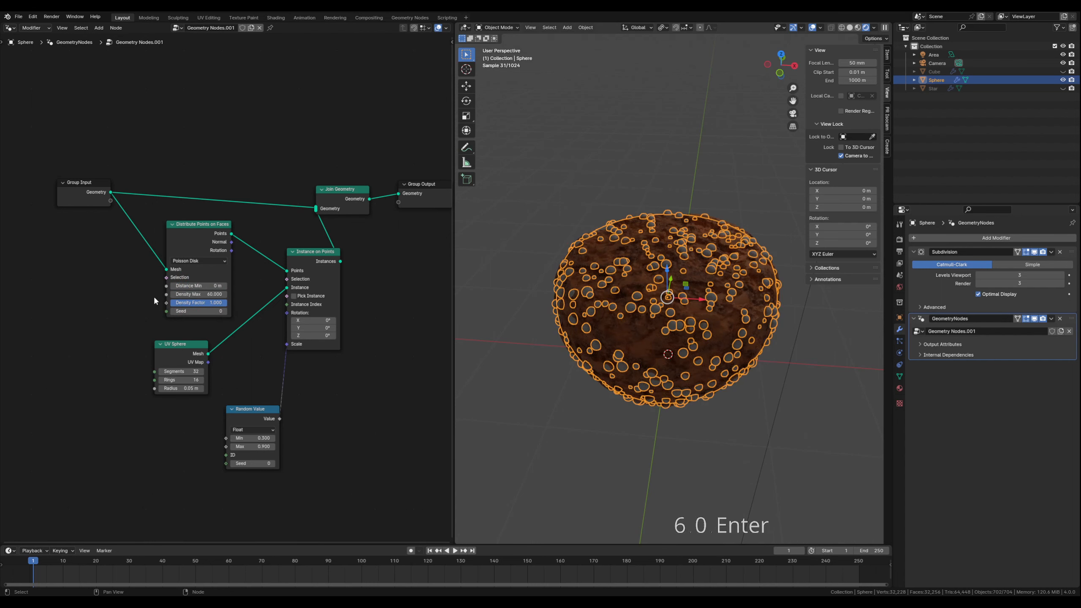
left_click(224, 285)
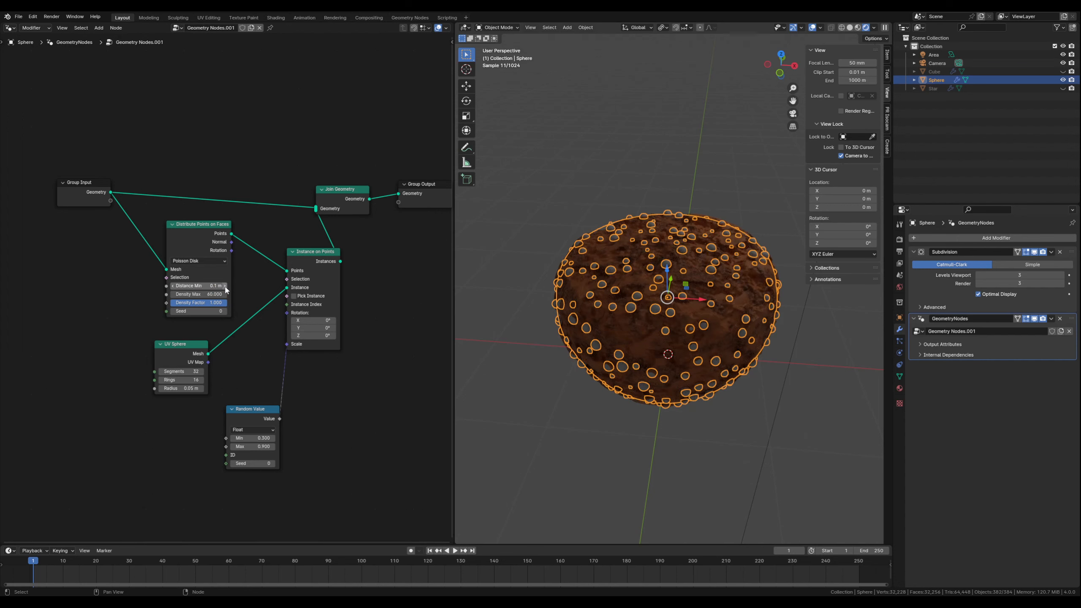
left_click(499, 301)
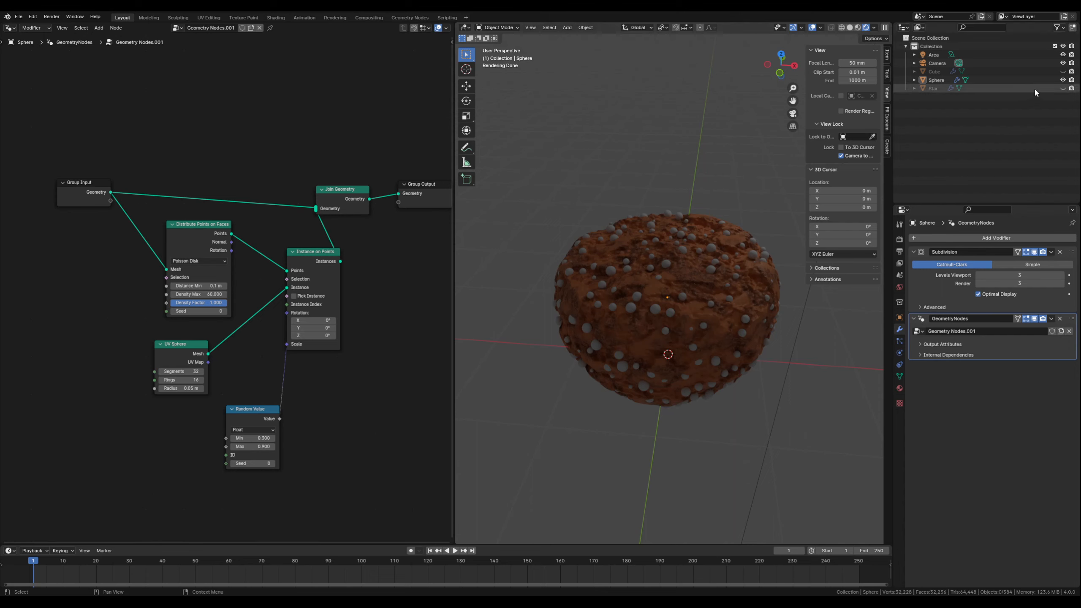
Show the Star and Cube objects to check the balls on the whole cupcake, and hide both again
left_click(1063, 89)
left_click(1062, 71)
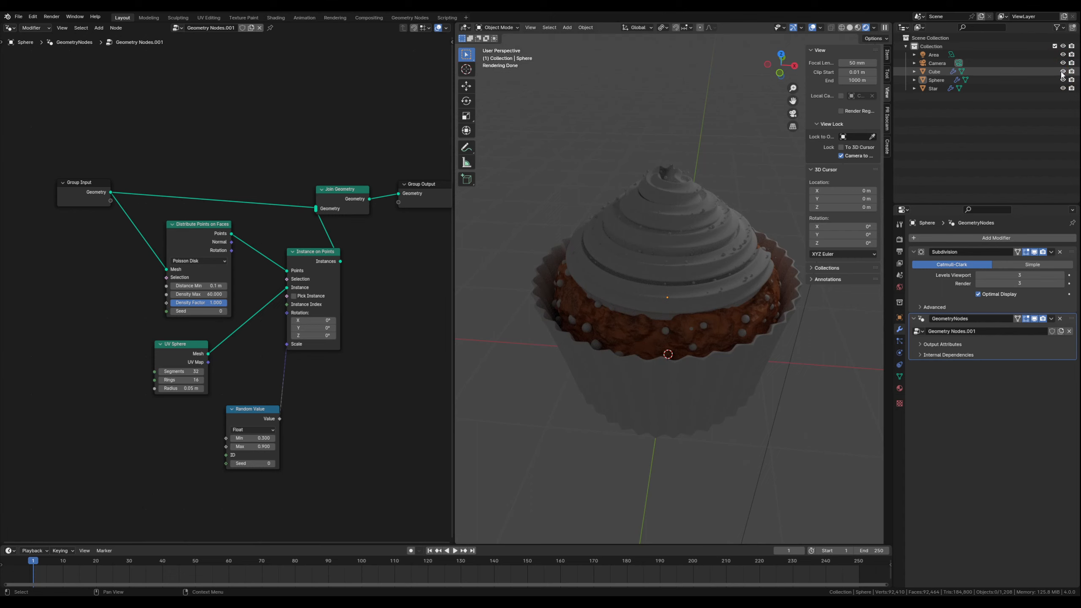
left_click(1062, 71)
left_click(1062, 88)
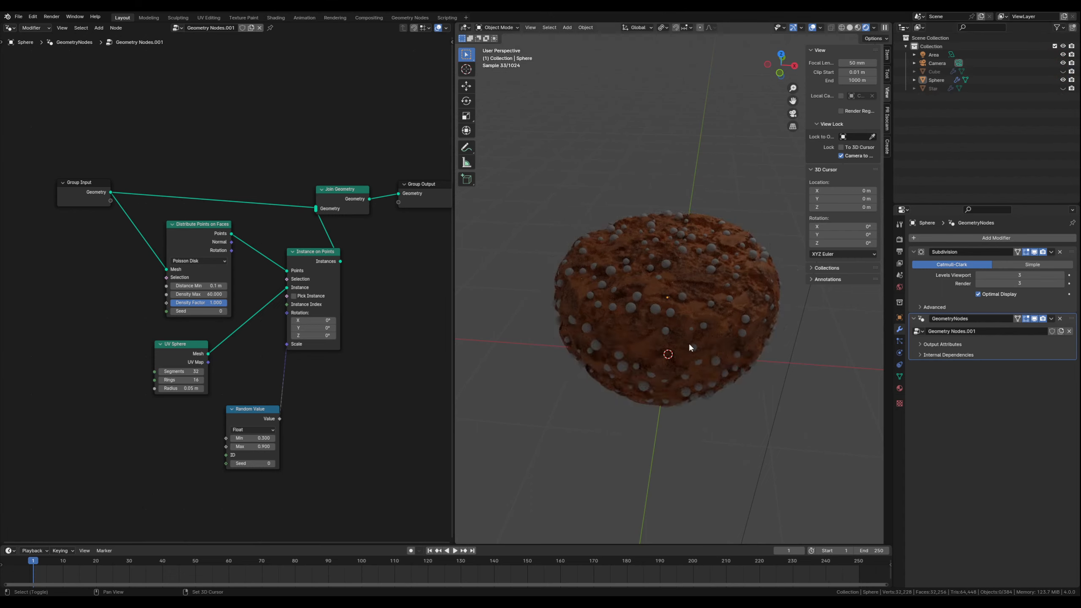
middle_click_drag(688, 343, 660, 343, "shift")
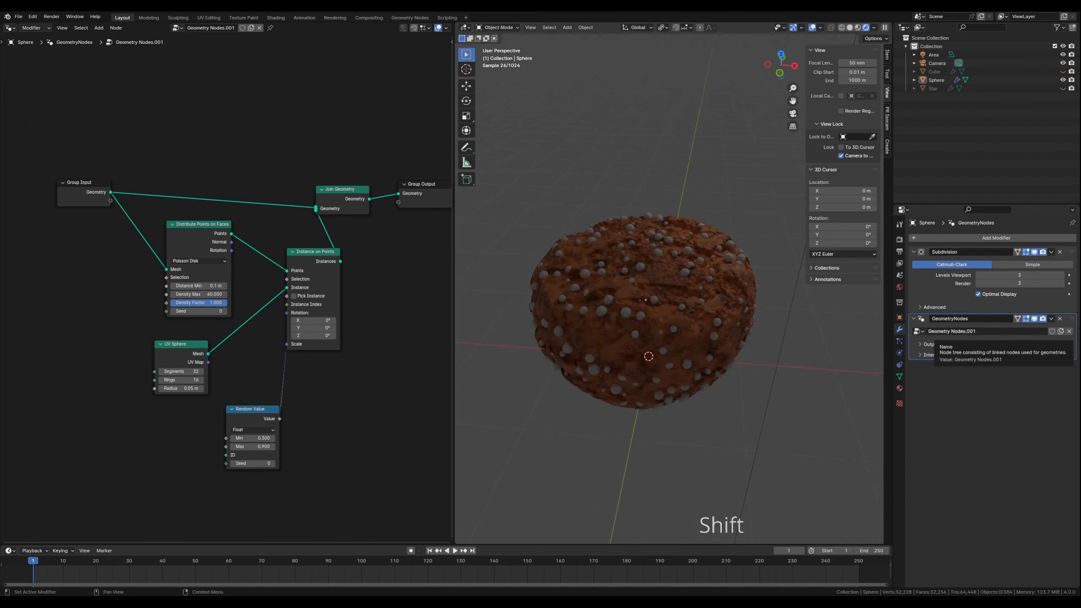
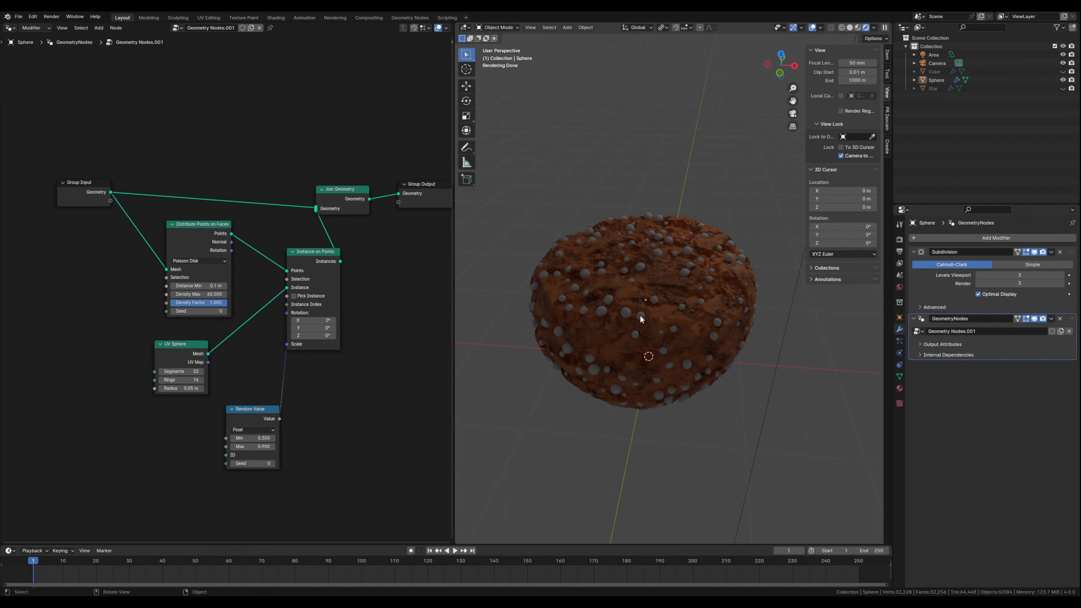
Add a second material slot to the sphere with a new material named "red" and give it a red base color
left_click(585, 317)
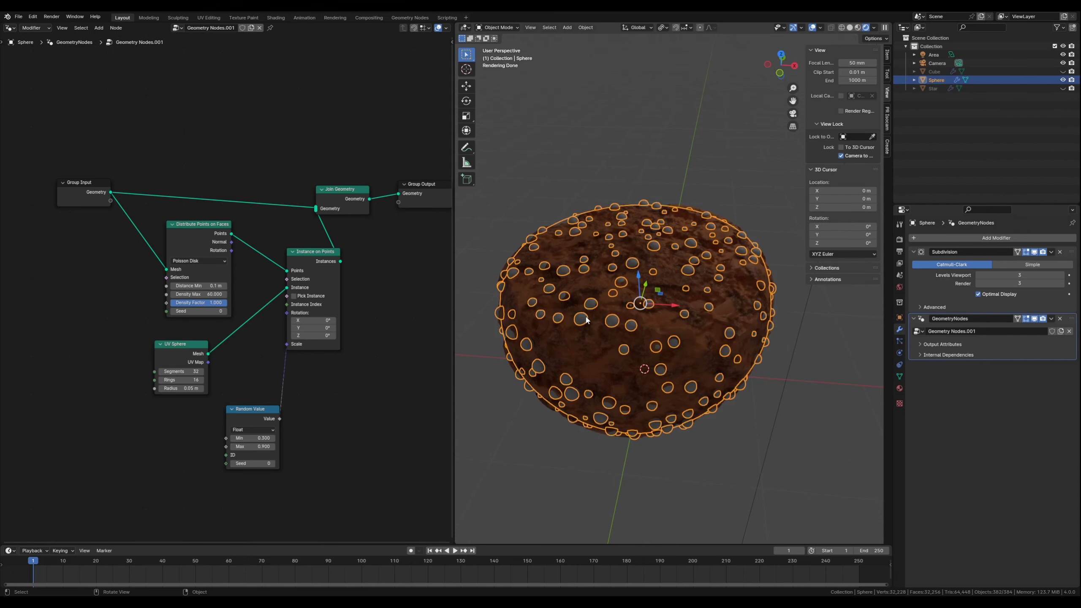
left_click(900, 389)
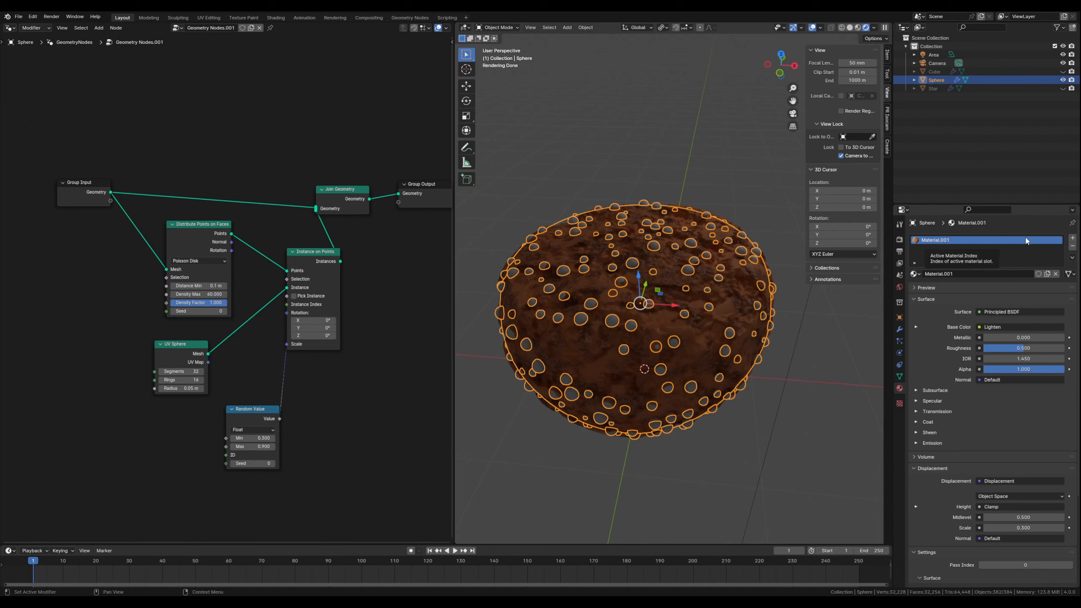
left_click(1073, 241)
left_click(980, 285)
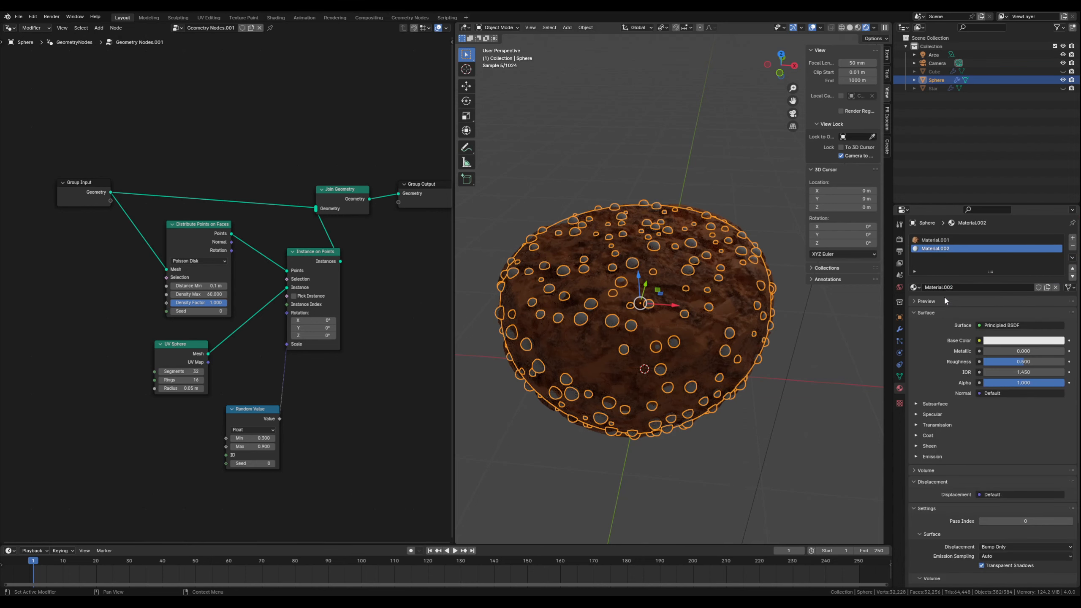
double_click(934, 250)
type("red")
key("Return")
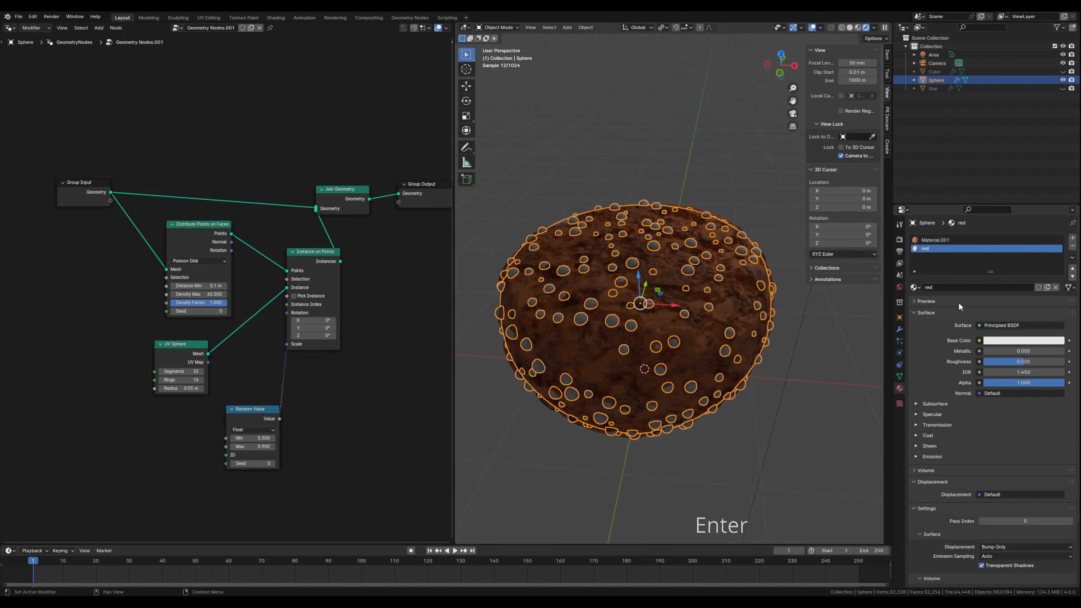
left_click(994, 342)
left_click(1009, 280)
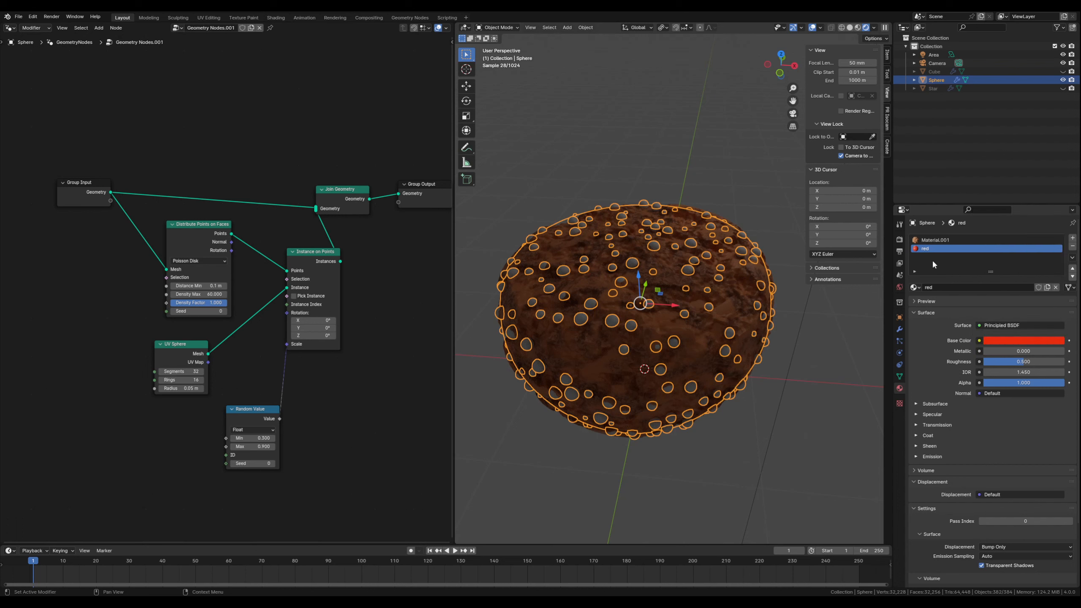
Add a third material slot to the sphere with a new material named "orange" and give it an orange base color
left_click(1073, 238)
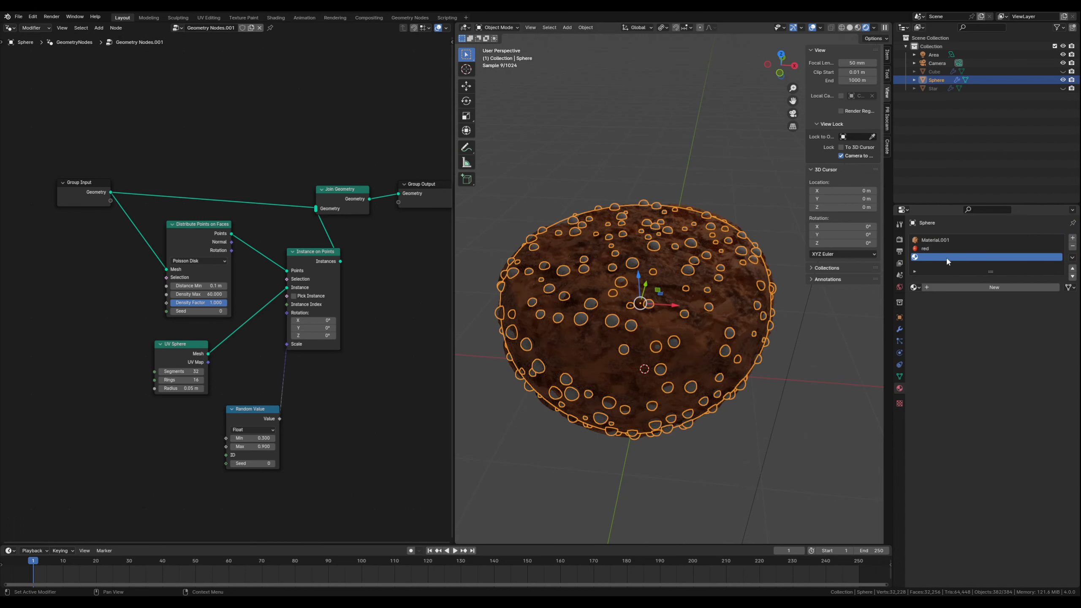
left_click(966, 286)
double_click(935, 257)
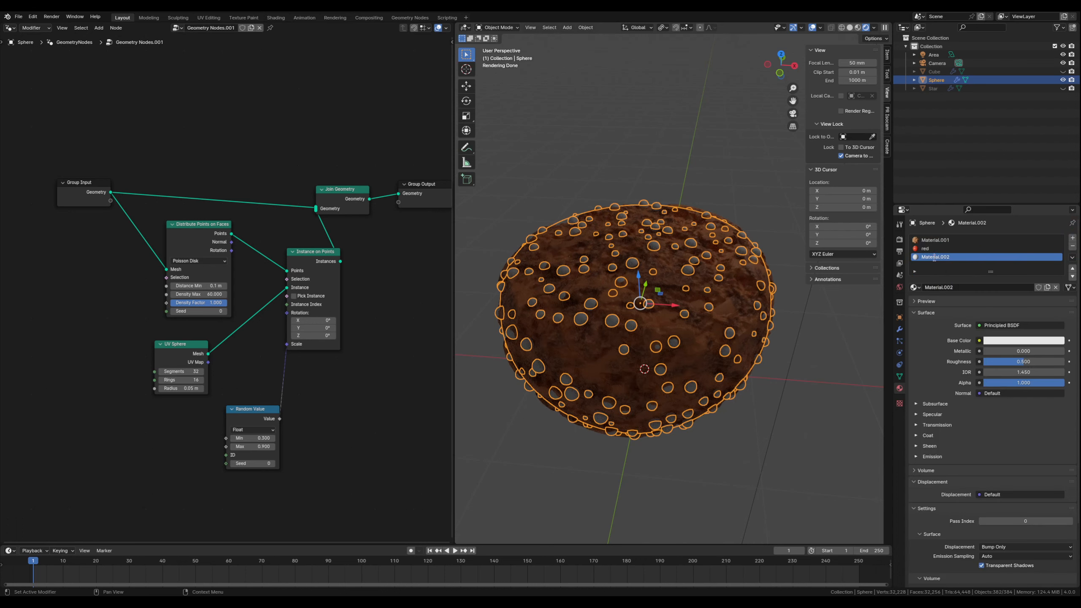
type("orang")
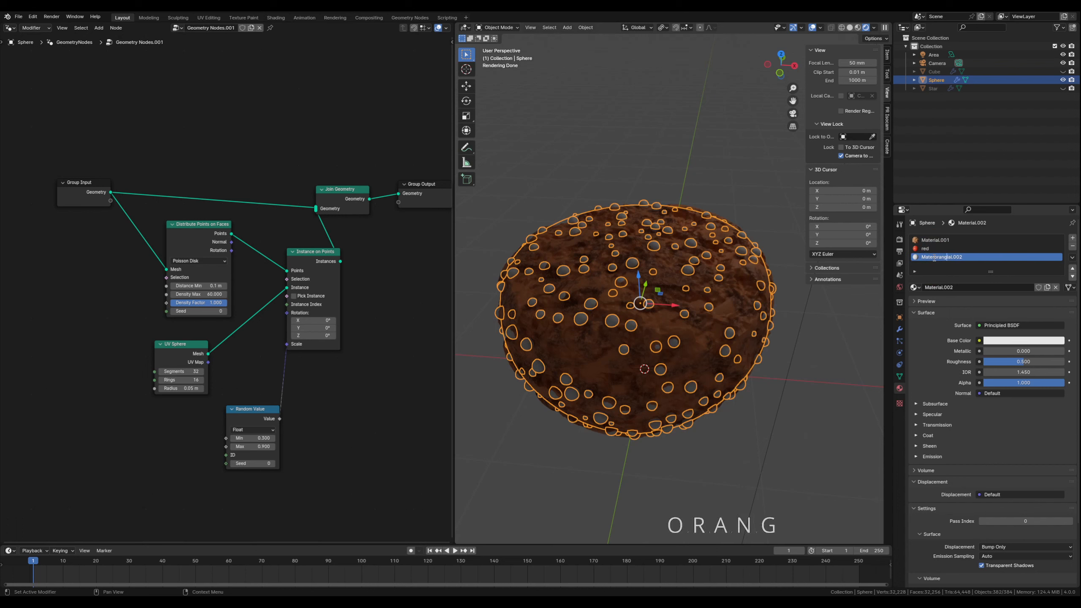
type("e")
double_click(934, 260)
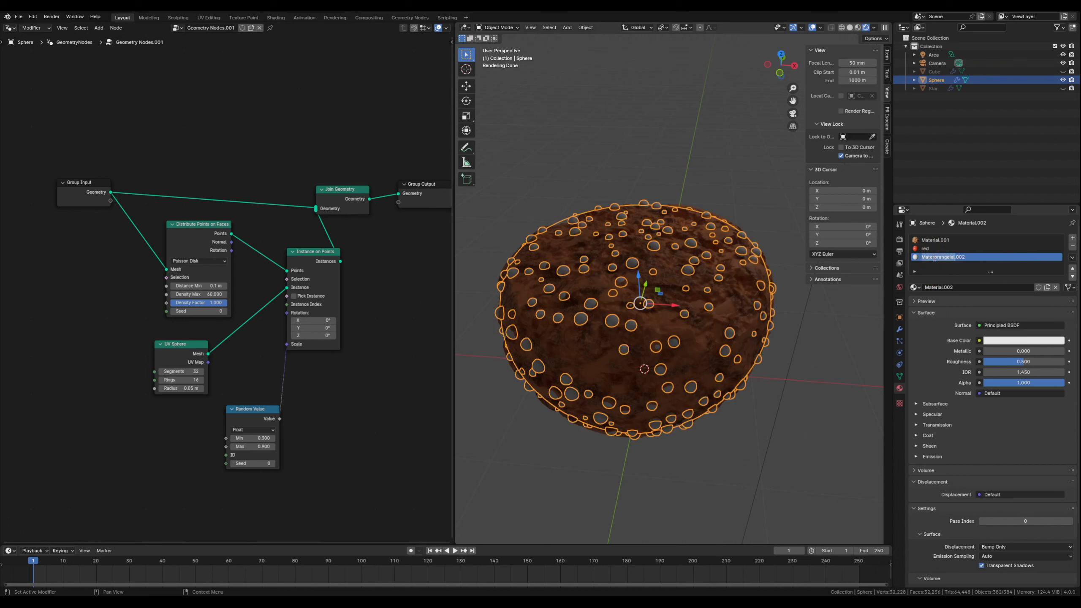
type("orange")
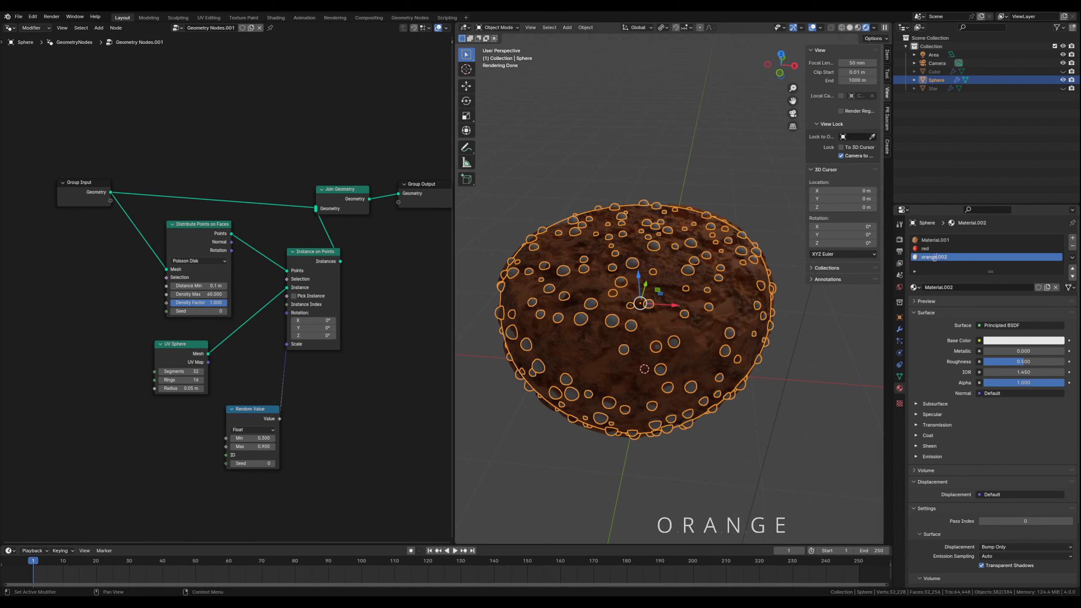
key("BackSpace")
key("BackSpace")
key("BackSpace")
key("BackSpace")
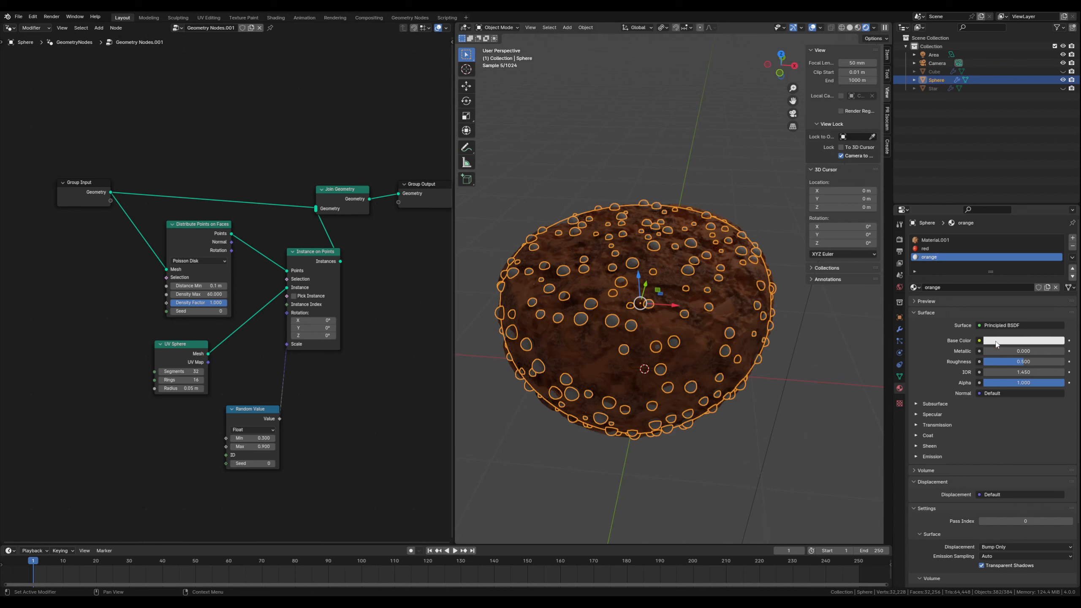
left_click(998, 341)
left_click(997, 275)
Add a fourth material slot with a new material named "blue" and give it a blue base color
left_click(1074, 239)
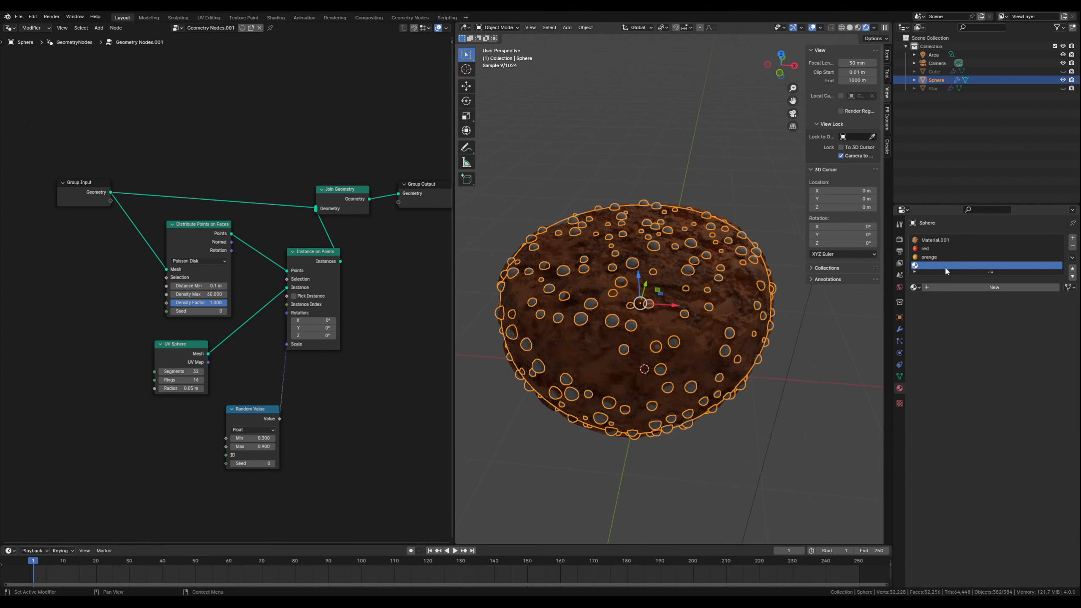
left_click(966, 287)
double_click(929, 266)
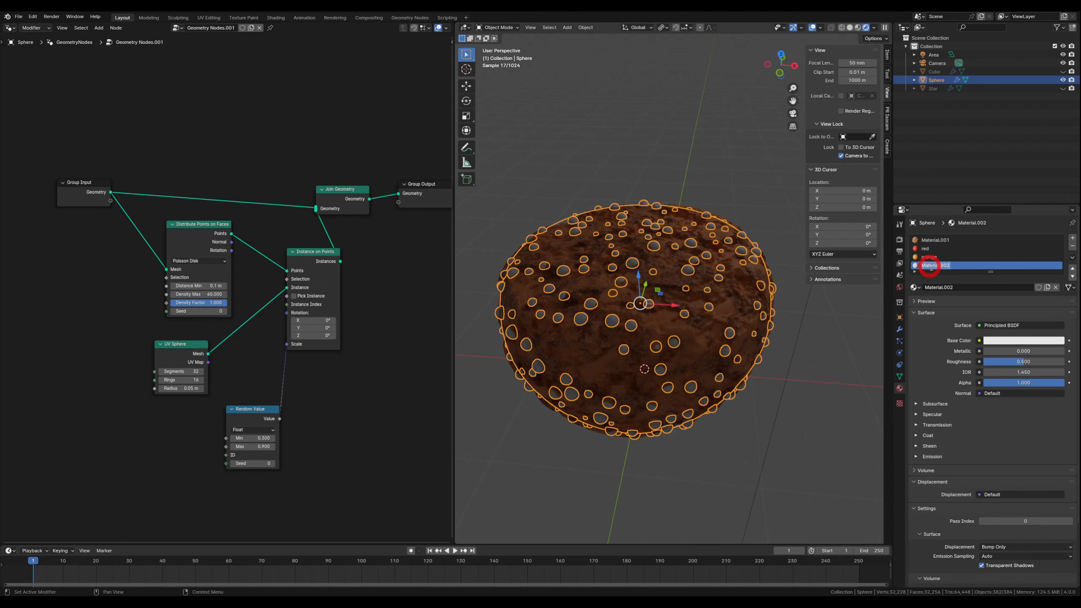
type("blue")
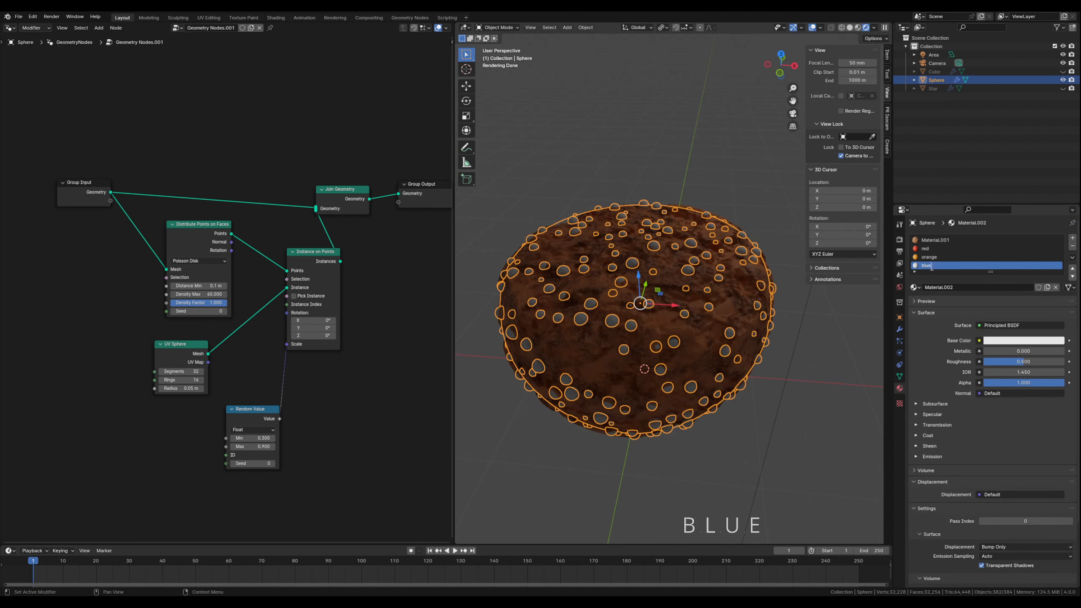
key("Return")
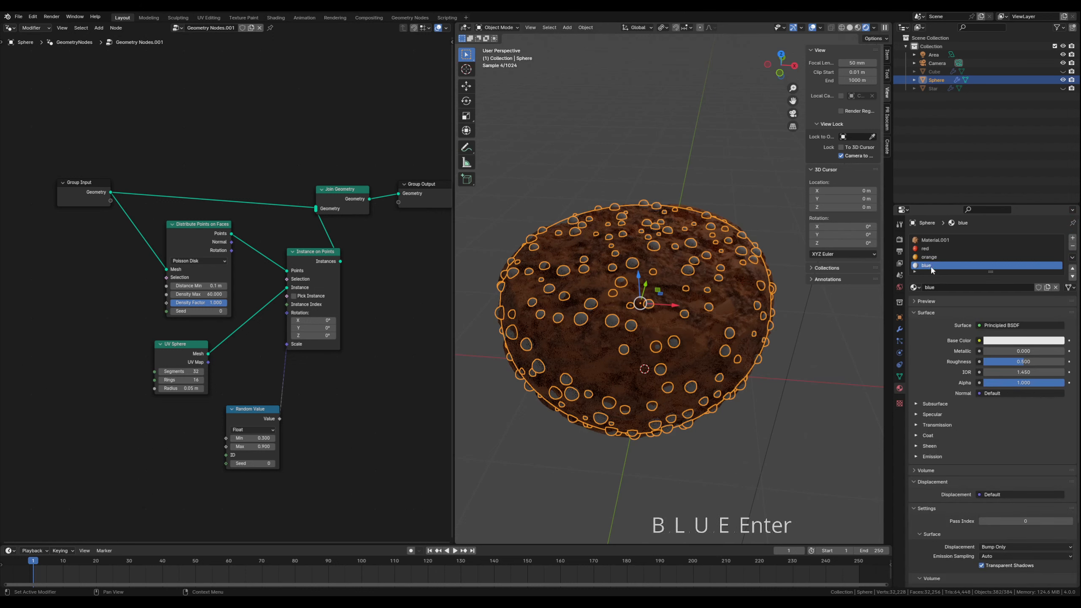
left_click(1000, 341)
left_click_drag(1035, 229, 1037, 216)
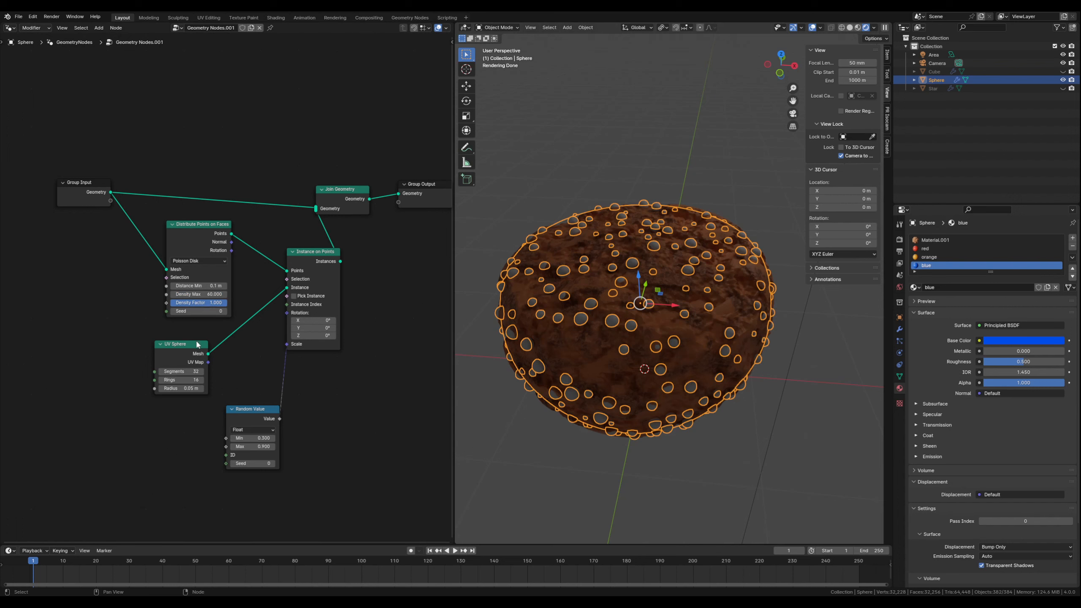
Insert a Set Material node on the link between UV Sphere and Instance on Points, spacing out the surrounding nodes
left_click_drag(198, 345, 98, 375)
key("shift+a")
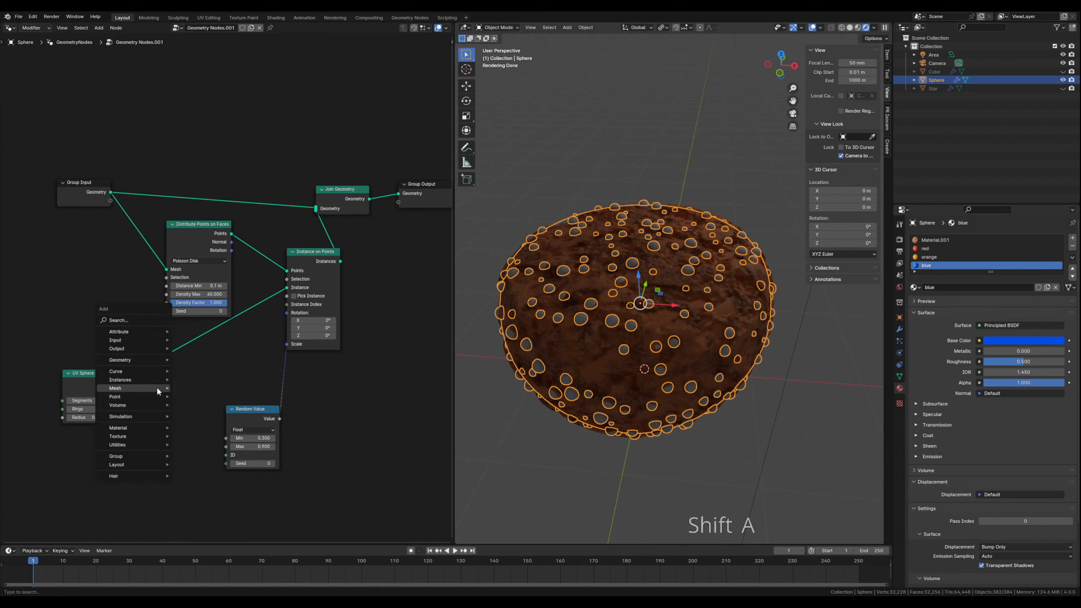
type("set")
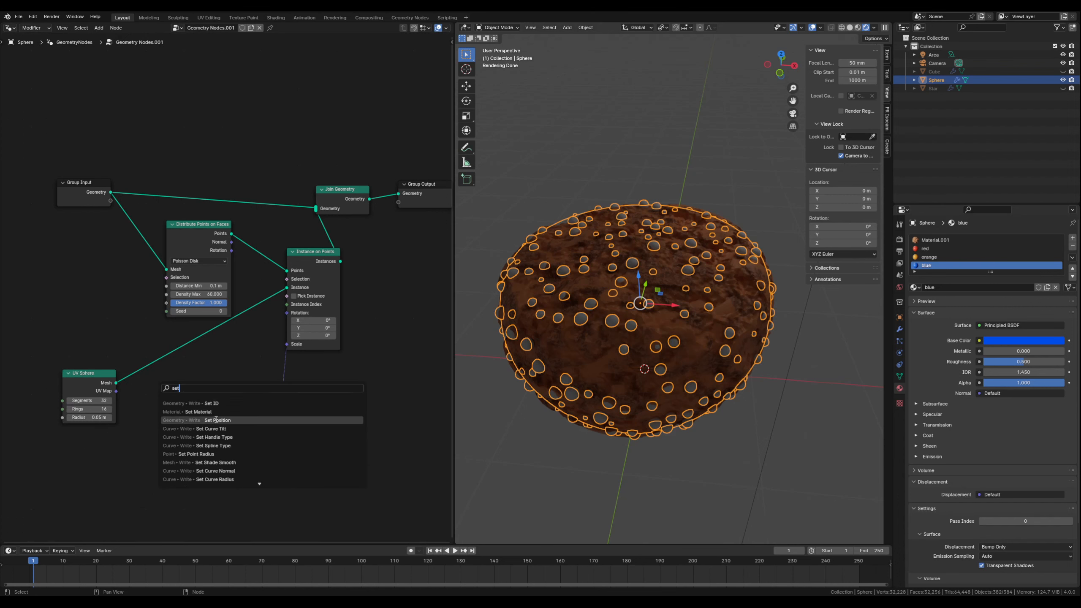
left_click(194, 412)
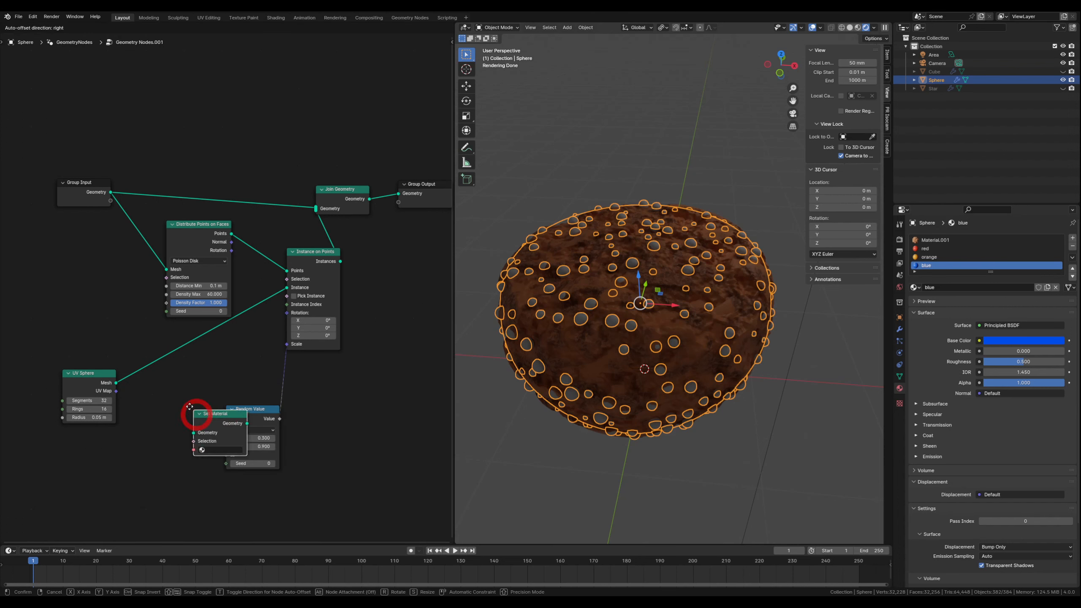
left_click(145, 351)
left_click_drag(245, 411, 315, 414)
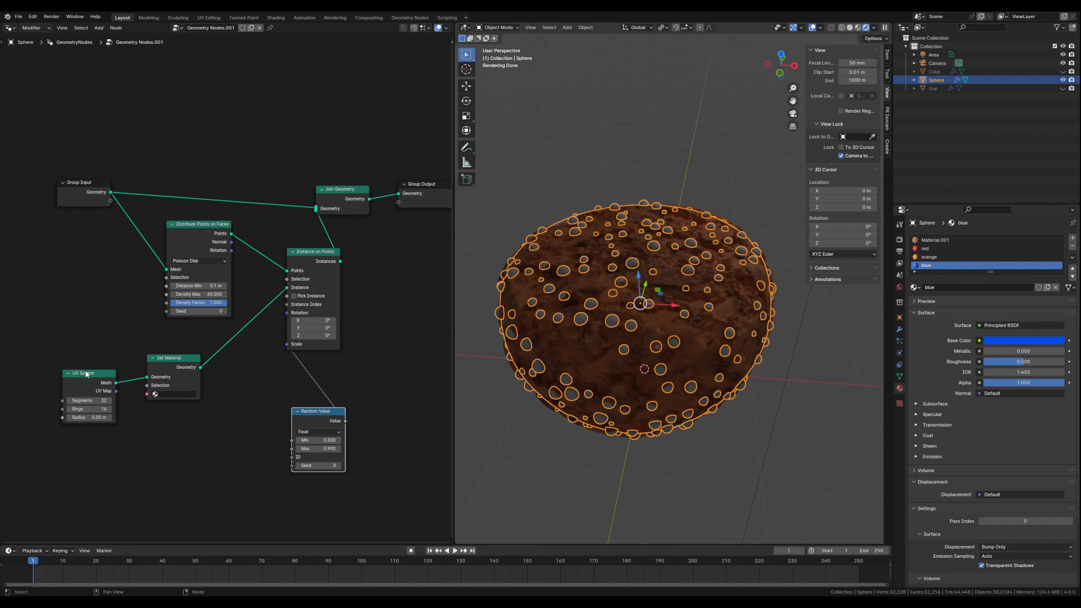
left_click_drag(86, 374, 70, 369)
left_click_drag(156, 360, 130, 363)
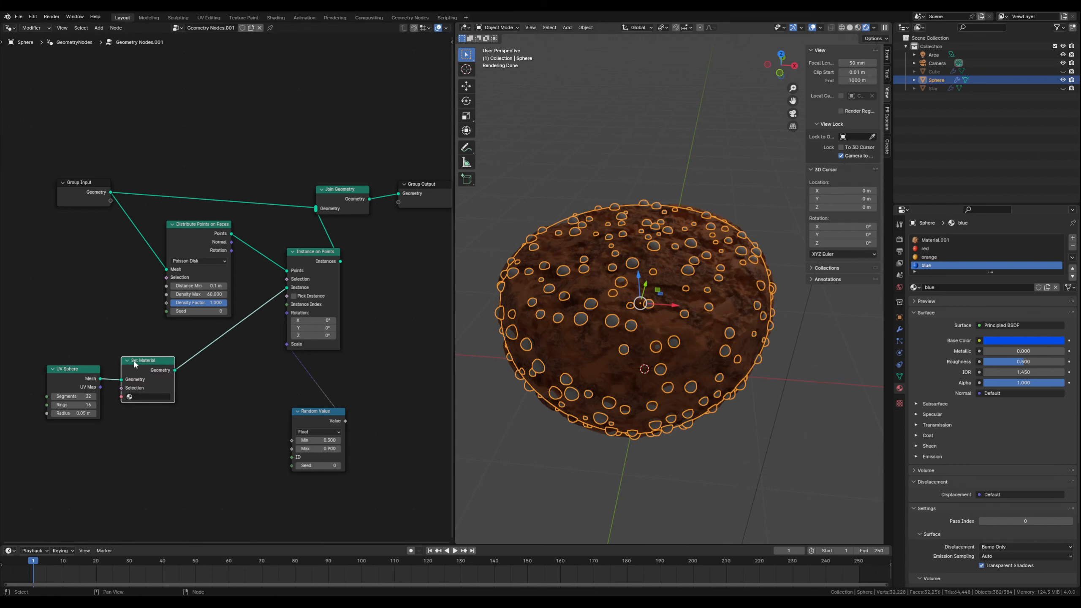
Insert a Geometry to Instance node between Set Material and Instance on Points
left_click(200, 390)
key("shift+a")
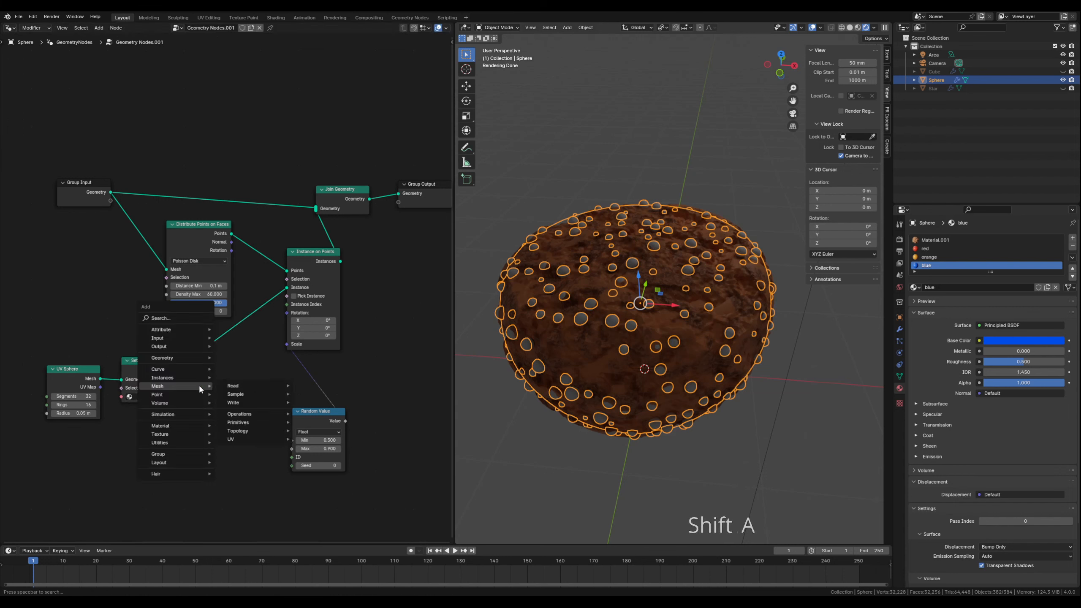
type("geo")
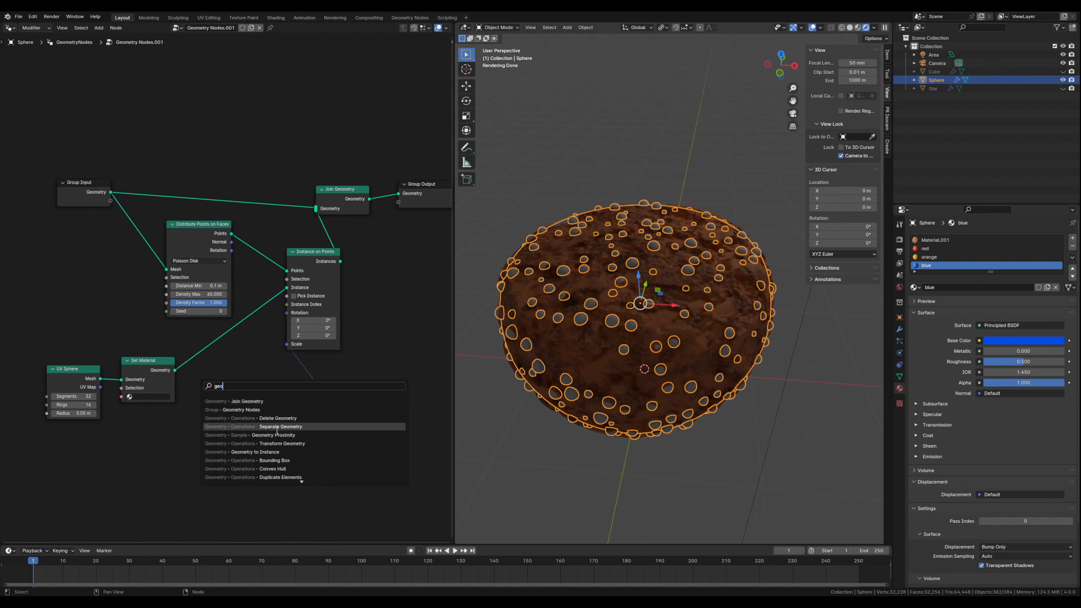
type("metry t")
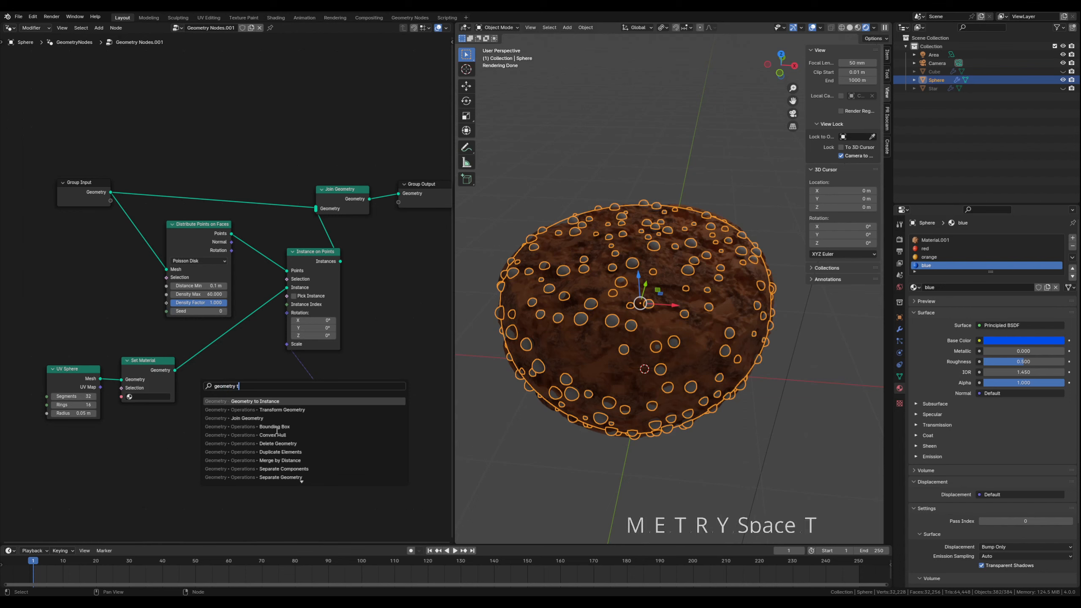
type("o")
key("Return")
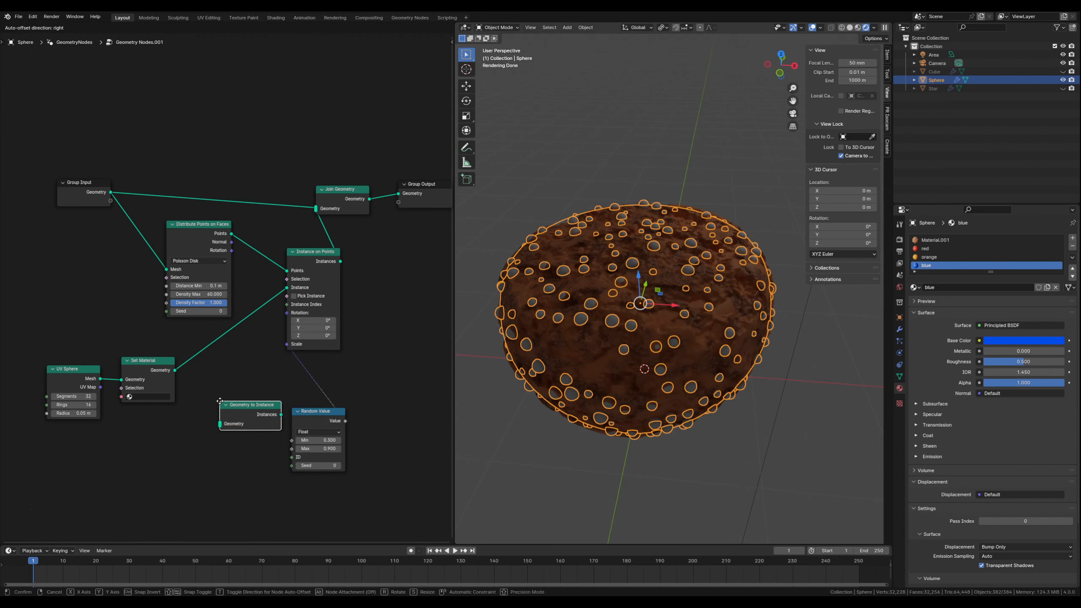
left_click(197, 355)
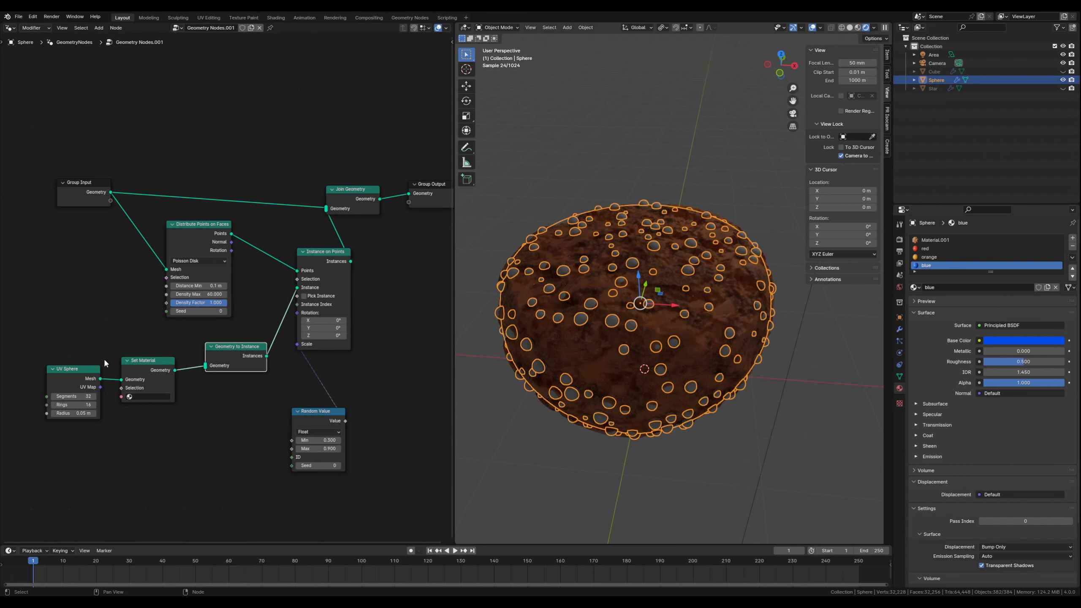
Duplicate the Set Material node twice and stack the copies below the original
left_click(136, 362)
key("shift+d")
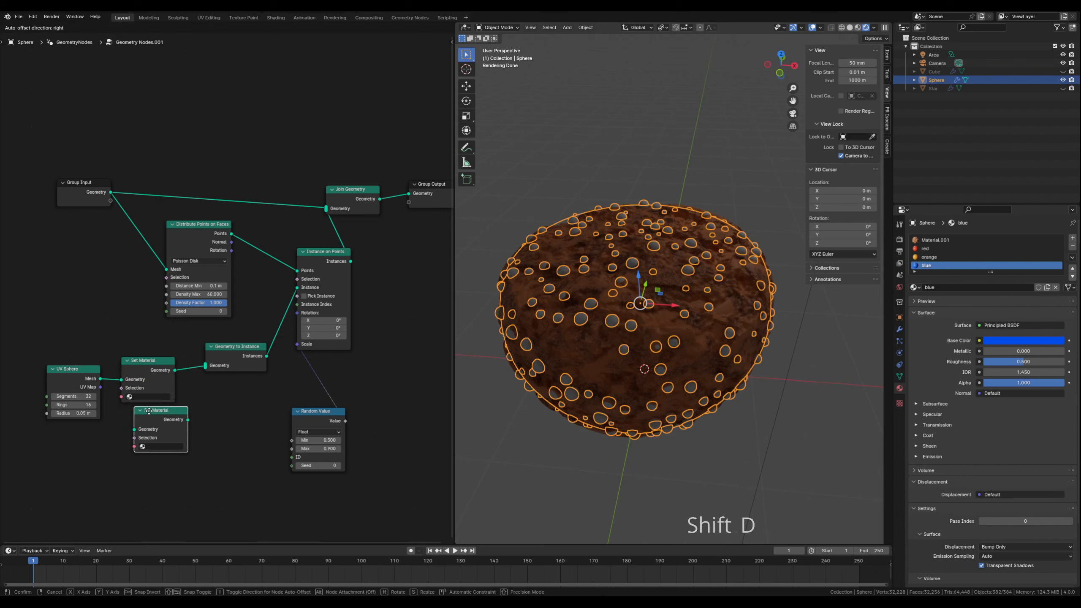
left_click(141, 479)
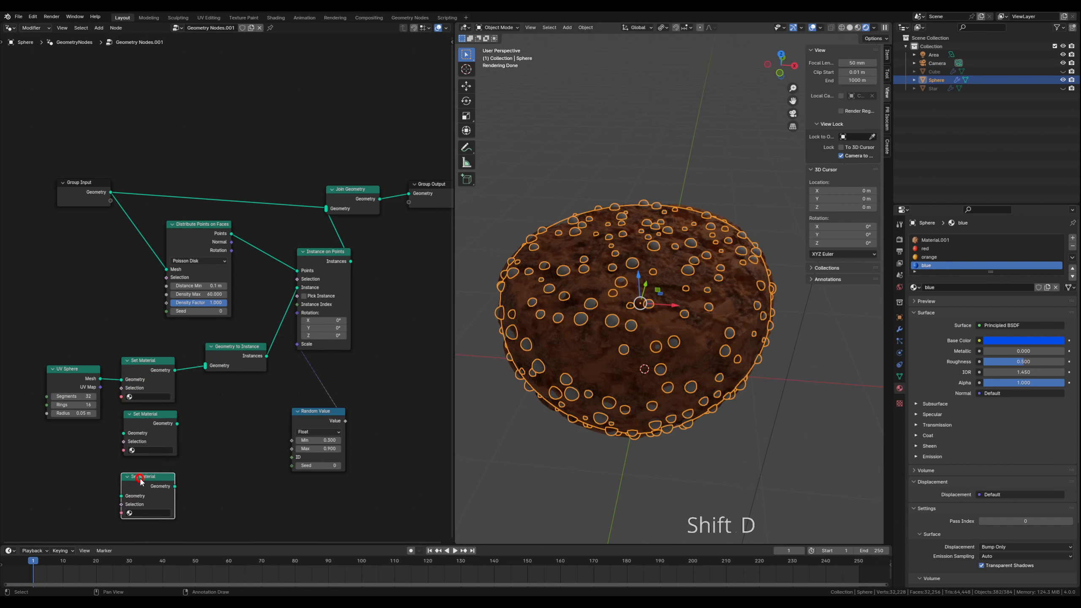
Assign the orange, red and blue materials to the three Set Material nodes from top to bottom
left_click(148, 398)
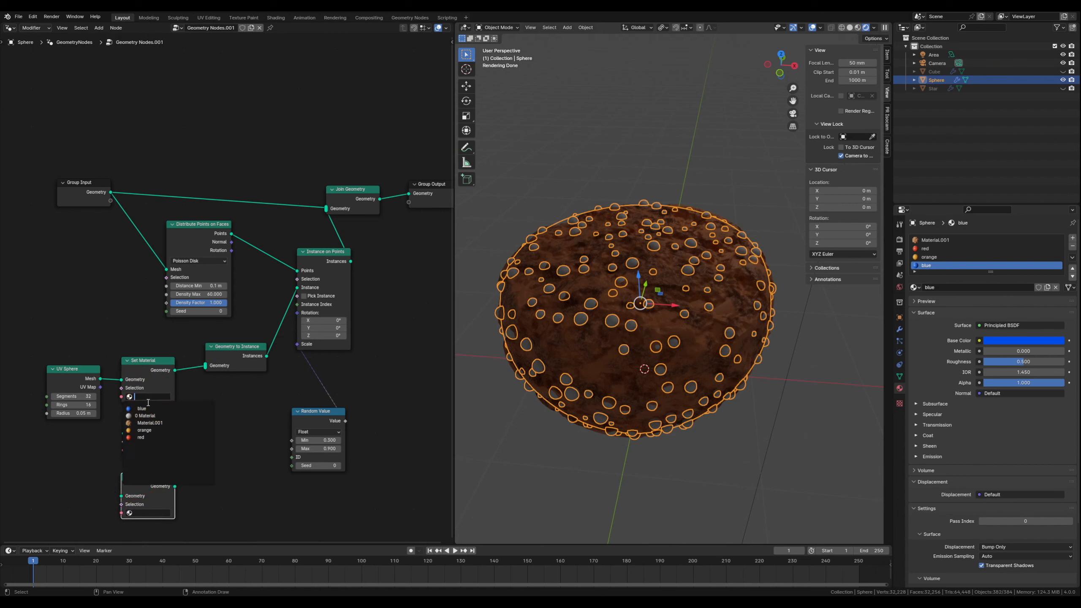
left_click(150, 430)
left_click(147, 450)
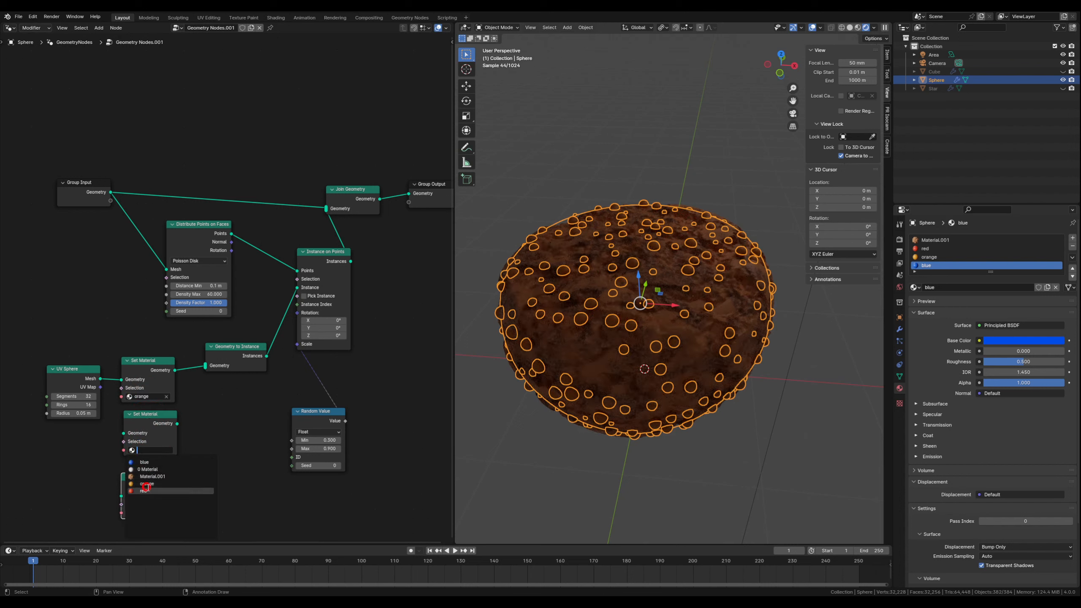
left_click(139, 513)
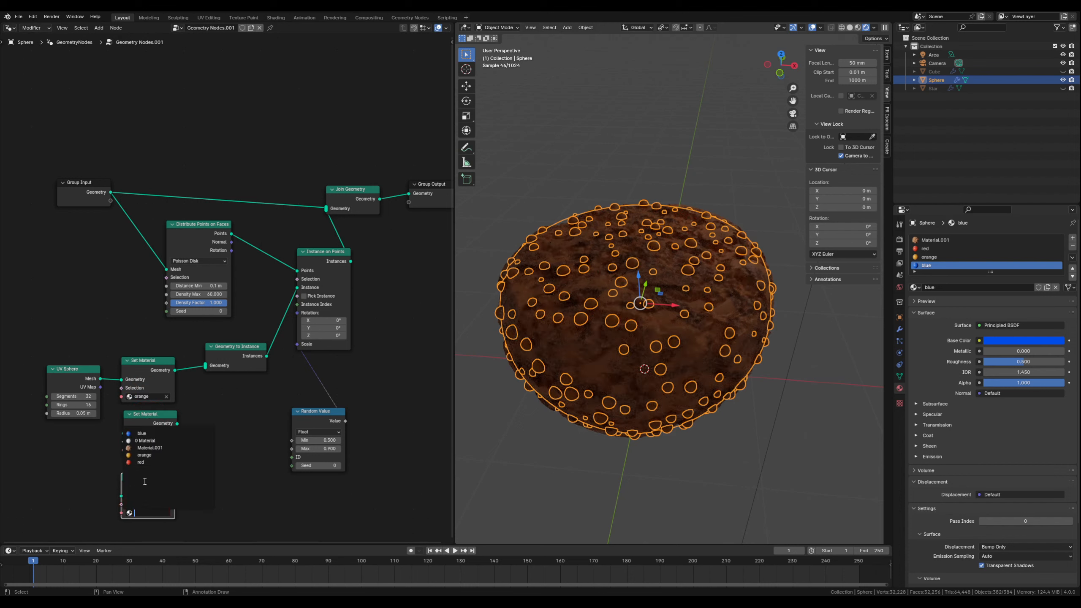
left_click(141, 433)
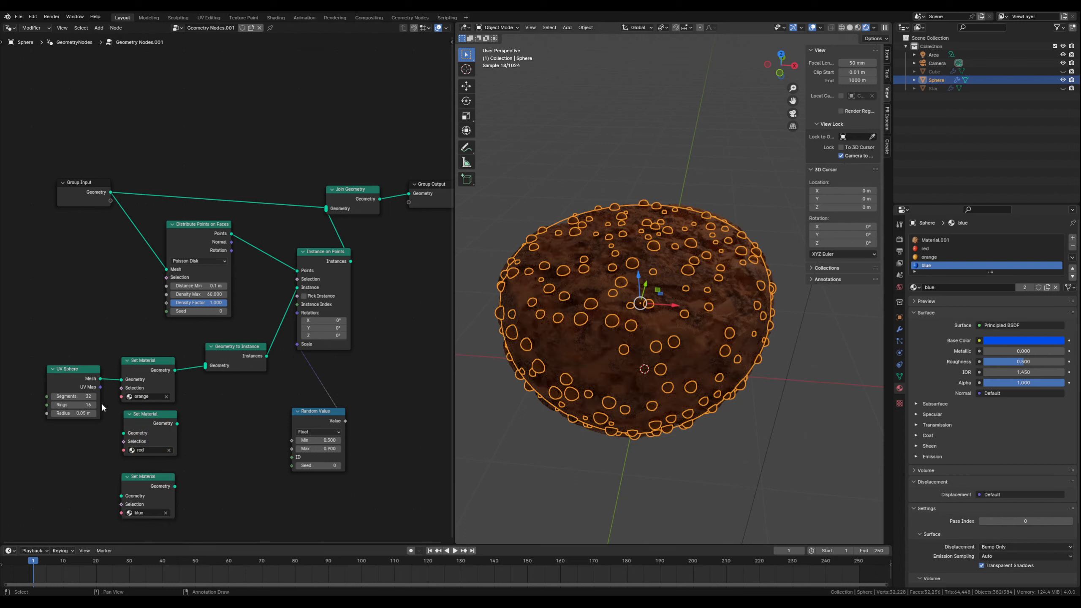
Link the UV Sphere mesh to the red and blue Set Material nodes, and both of their outputs to Geometry to Instance
left_click_drag(101, 379, 123, 433)
left_click_drag(101, 378, 121, 497)
left_click_drag(177, 424, 206, 365)
left_click_drag(174, 487, 207, 367)
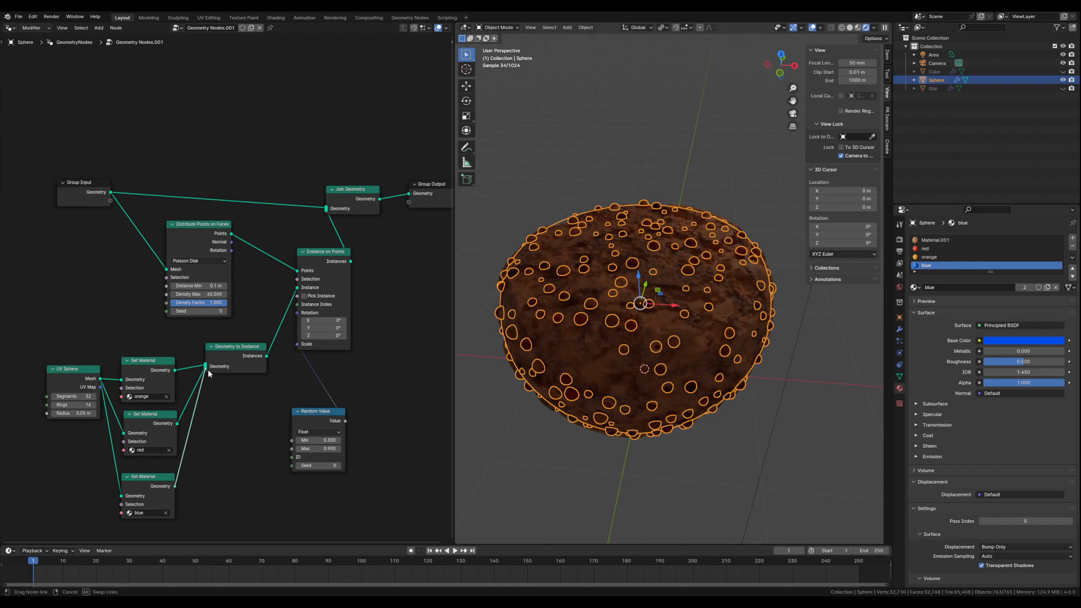
Enable Pick Instance on the Instance on Points node and check the ball colors up close with the sphere deselected
left_click(304, 296)
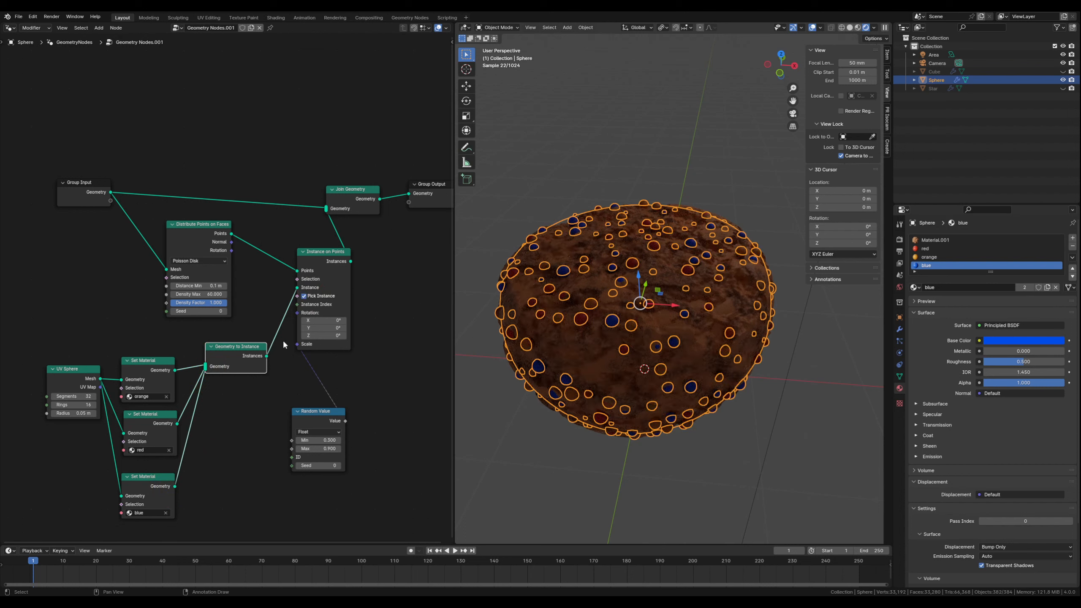
left_click(509, 420)
scroll(616, 371, "up", 2)
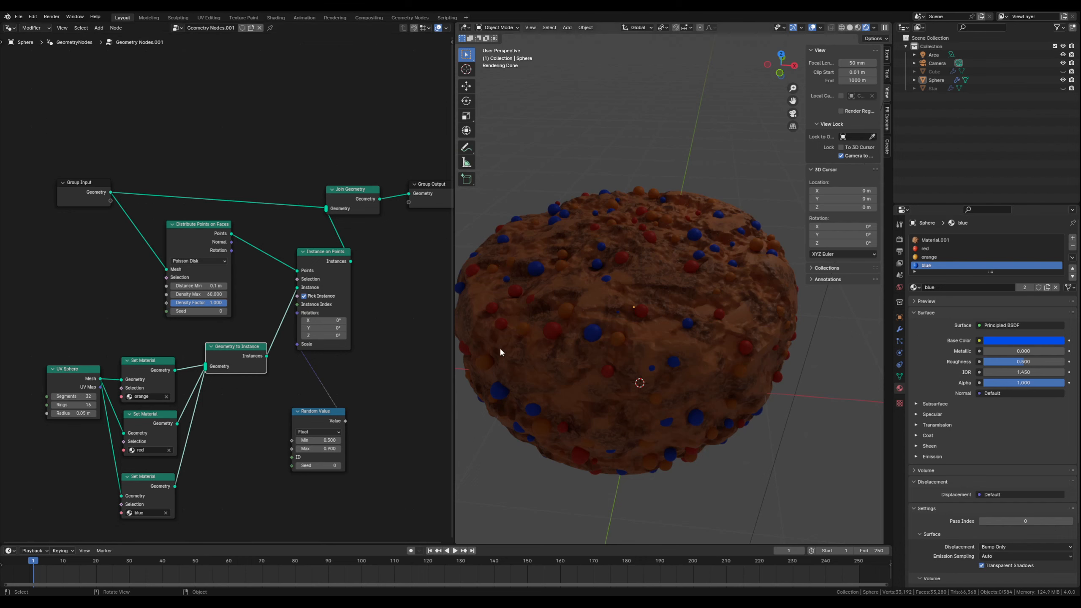
Duplicate the Random Value node and connect the copy's value to Instance Index on Instance on Points
left_click(323, 414)
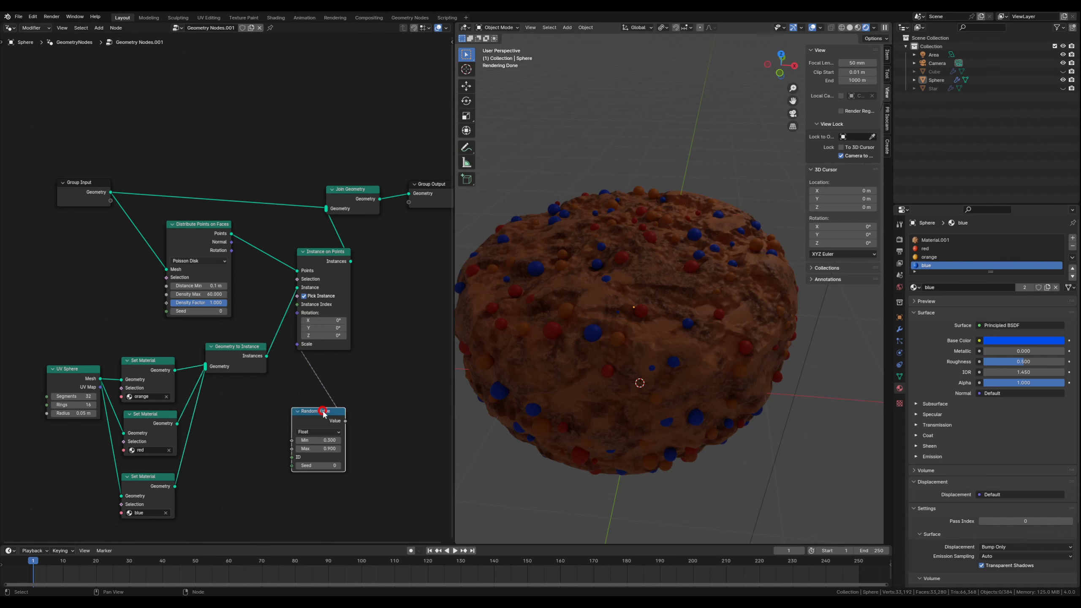
key("shift+d")
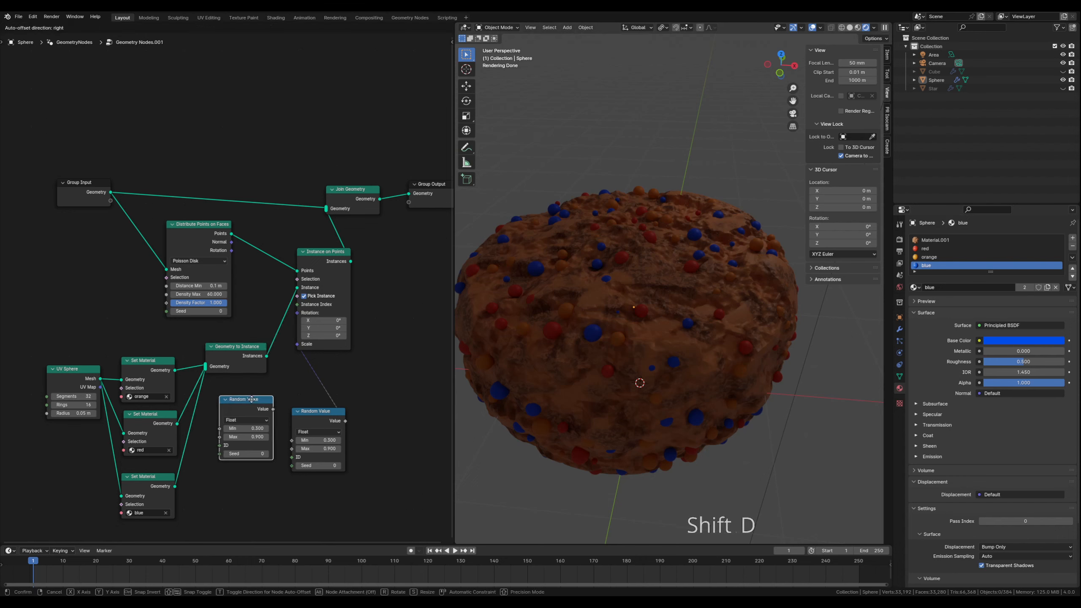
left_click(252, 399)
left_click_drag(273, 409, 295, 313)
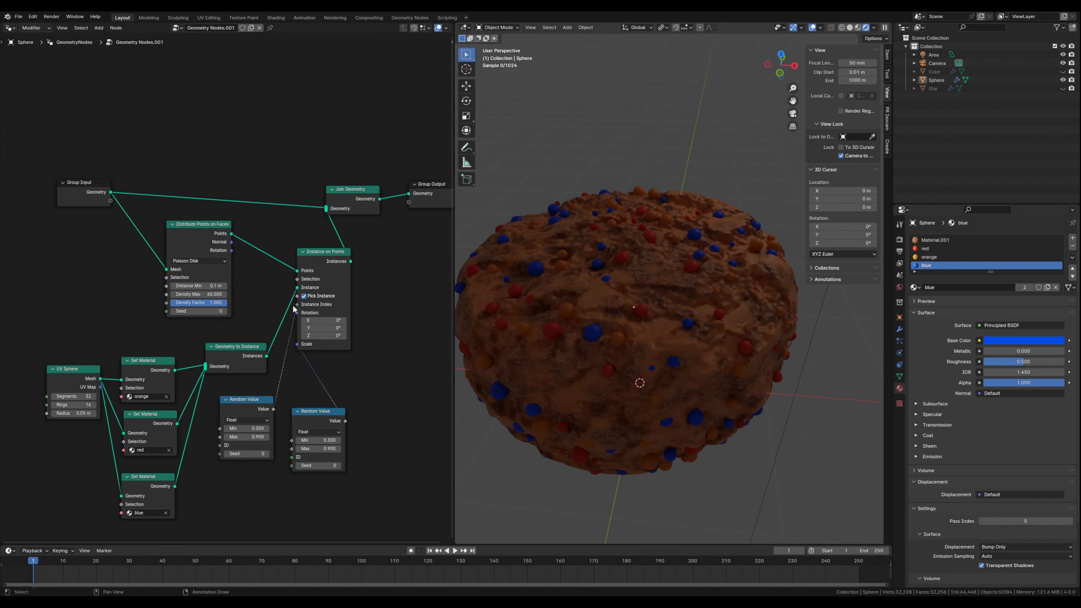
Set the Min of the Random Value node driving Instance Index to 0
double_click(251, 430)
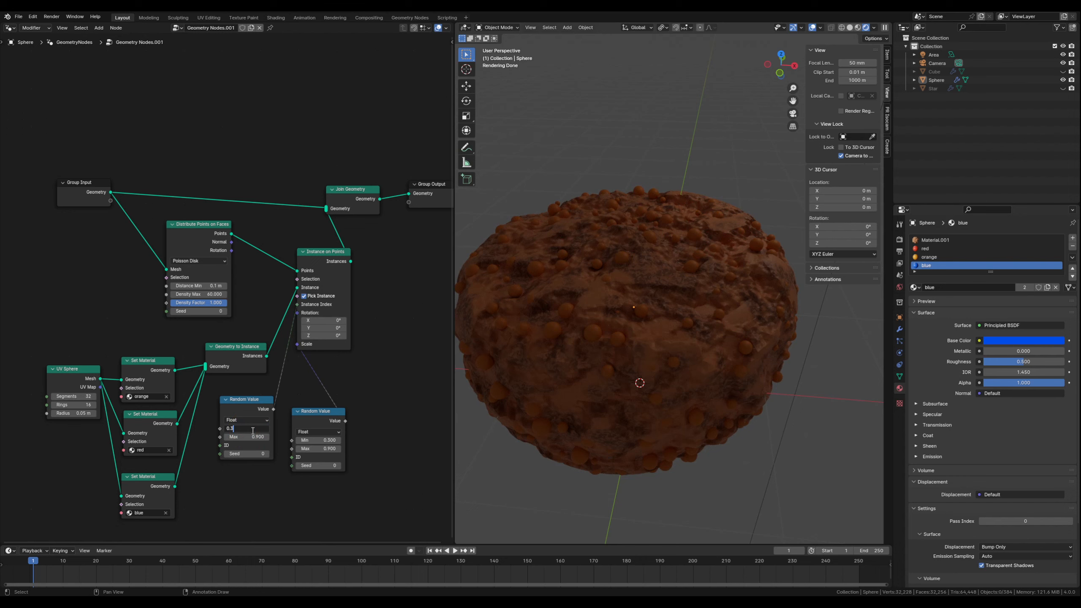
key("BackSpace")
key("BackSpace")
key("Return")
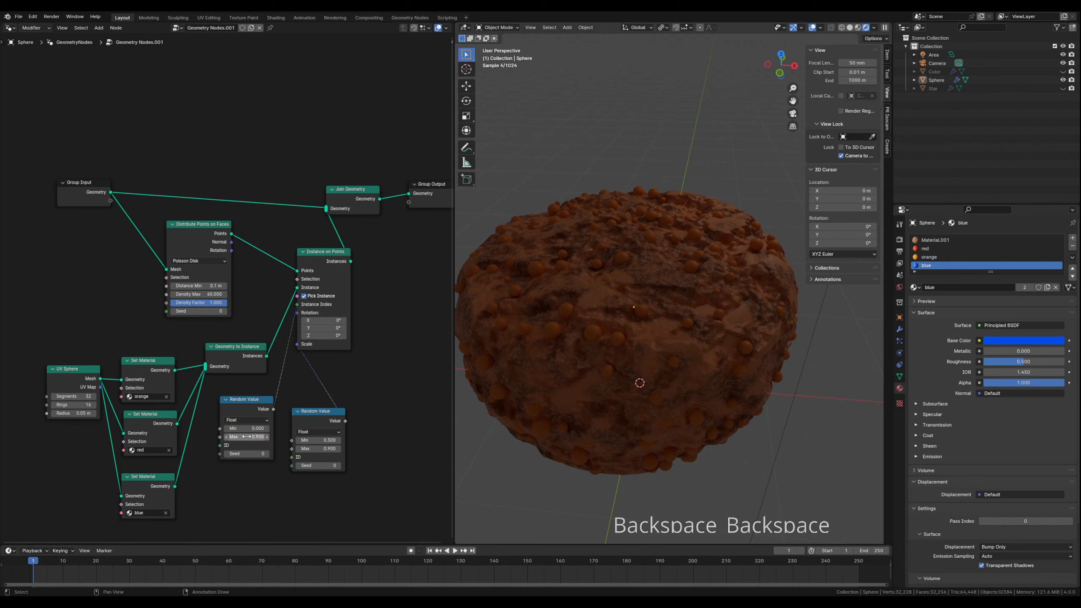
Set the Max to 3 and the Seed to 1 on the Random Value node driving Instance Index
double_click(260, 437)
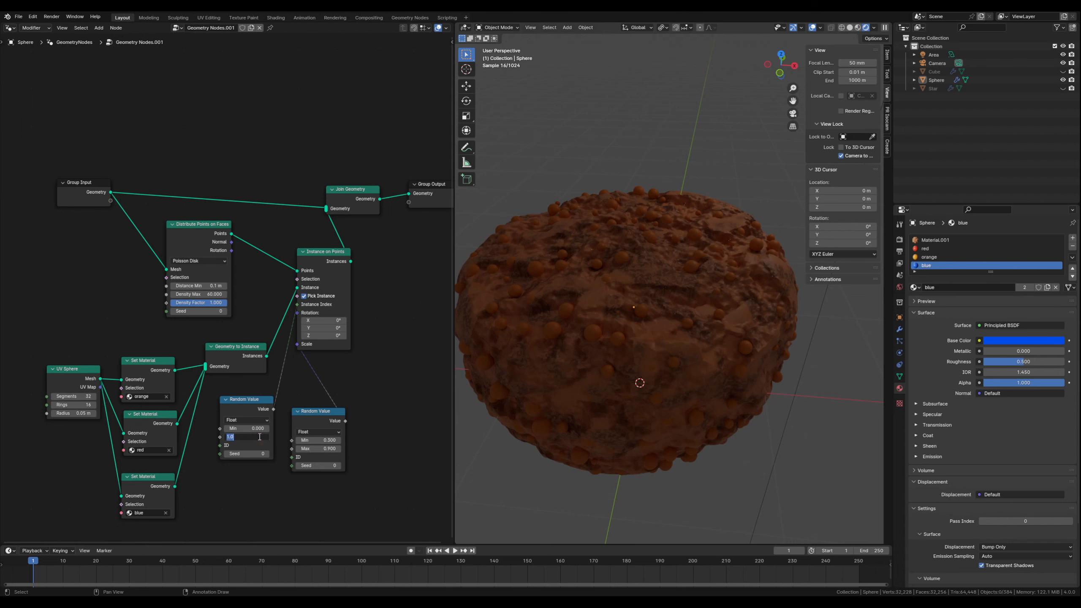
type("3")
key("Return")
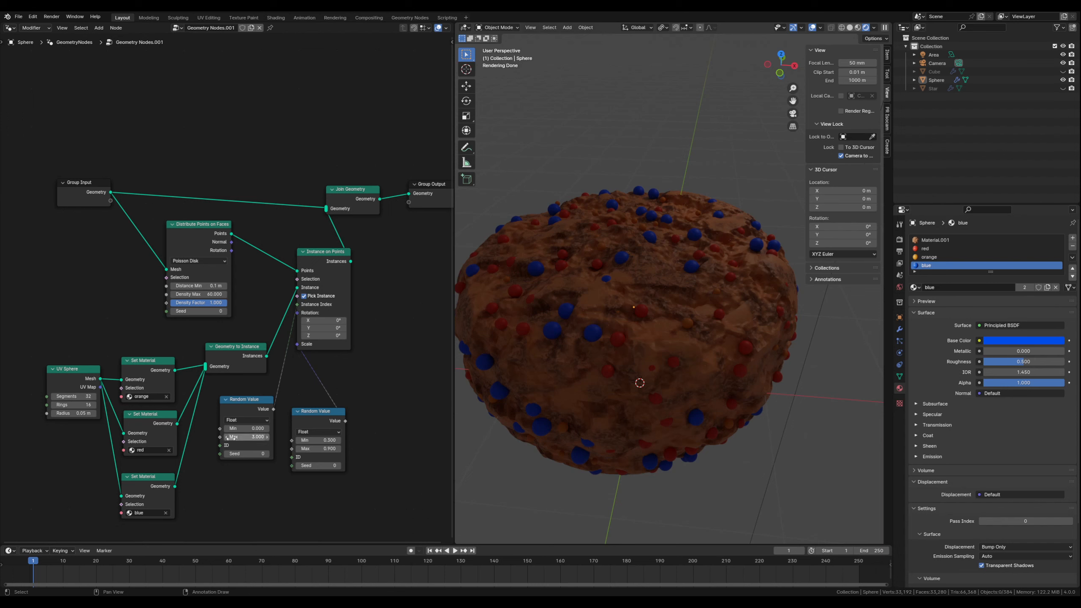
left_click(267, 454)
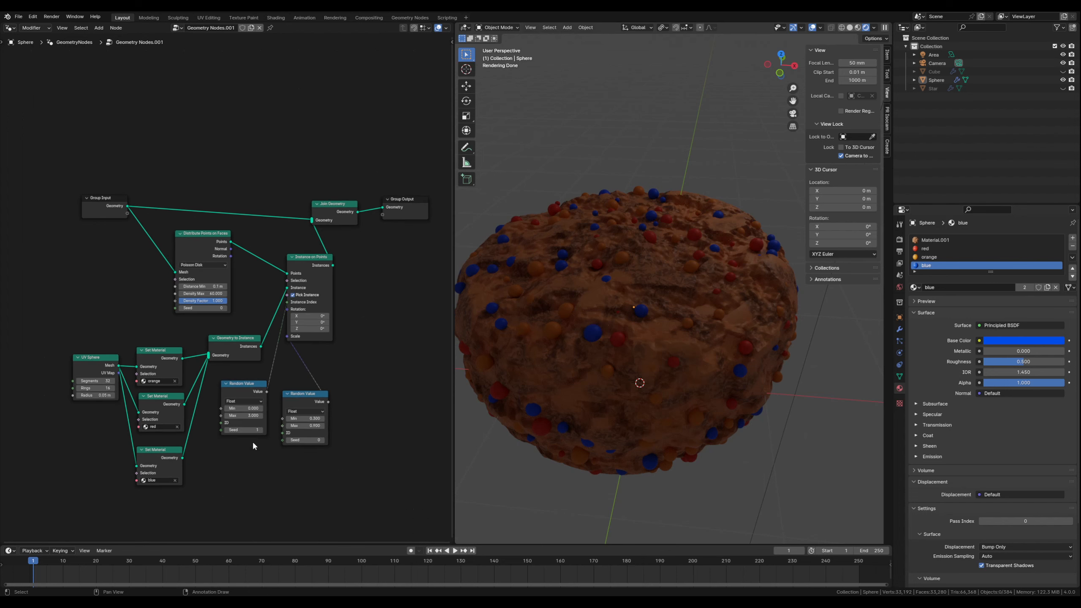
scroll(252, 445, "down", 1)
scroll(253, 443, "up", 1)
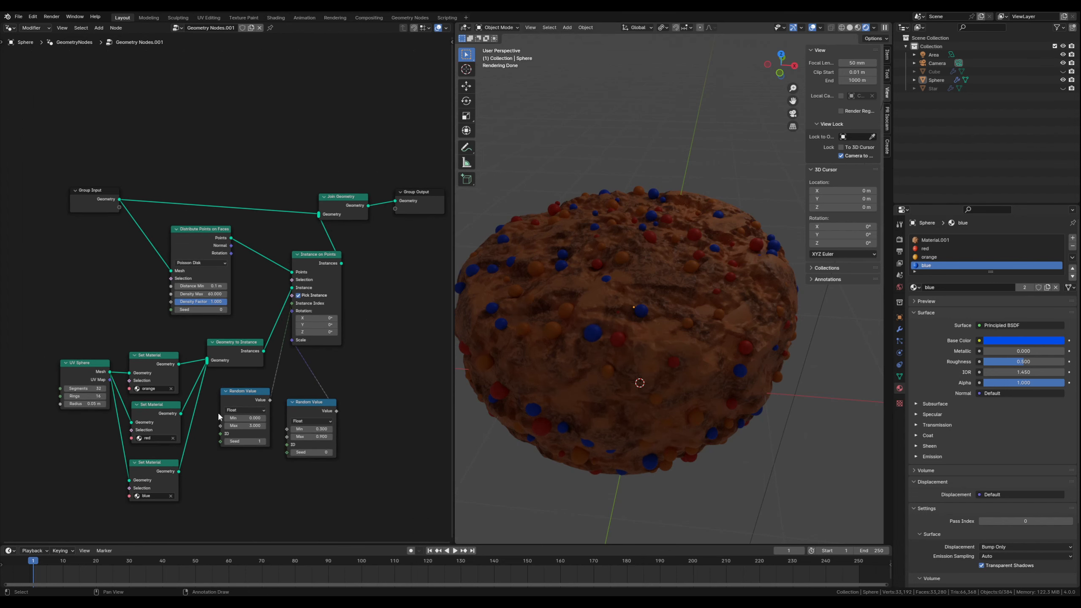
middle_click_drag(234, 476, 222, 442)
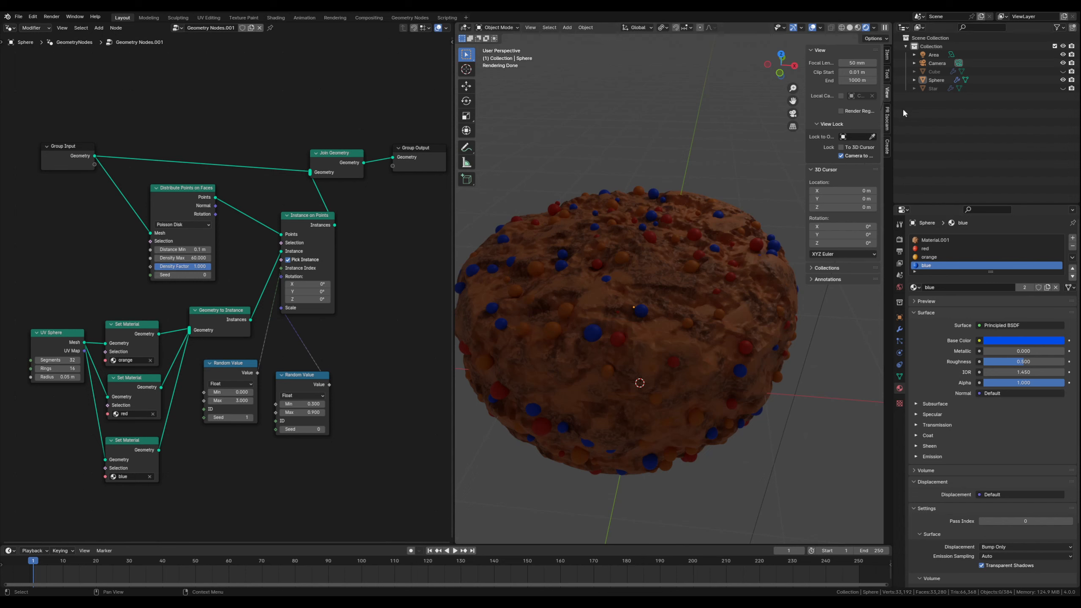
Unhide the Star wrapper and the Cube frosting so the whole cupcake shows in the viewport
left_click(1063, 89)
left_click(1063, 71)
scroll(654, 255, "down", 3)
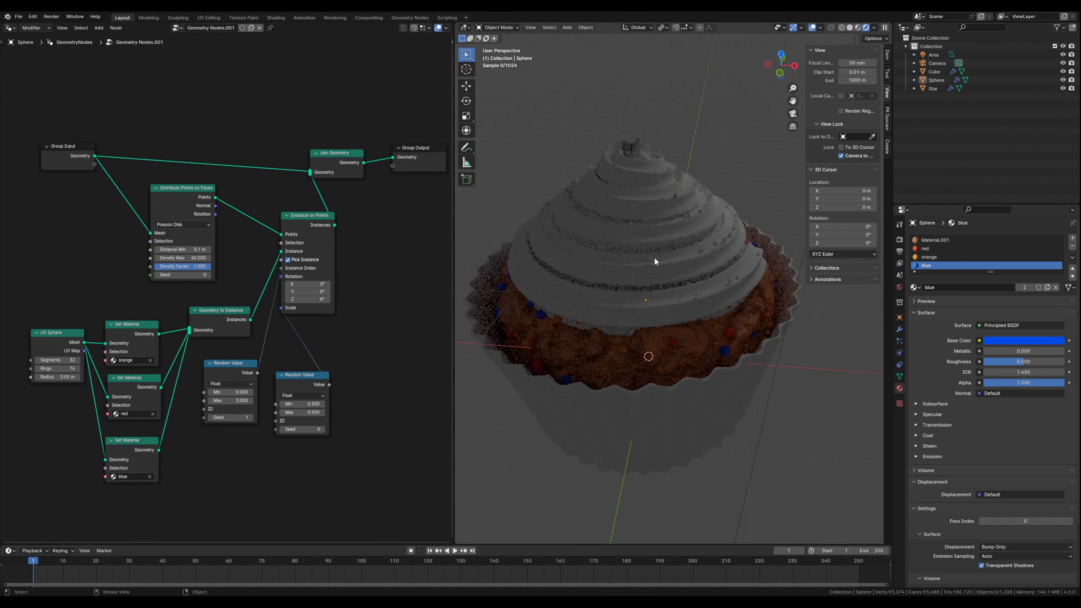
mouse_move(624, 300)
middle_mouse_down()
mouse_move(616, 278)
mouse_move(622, 289)
middle_mouse_up()
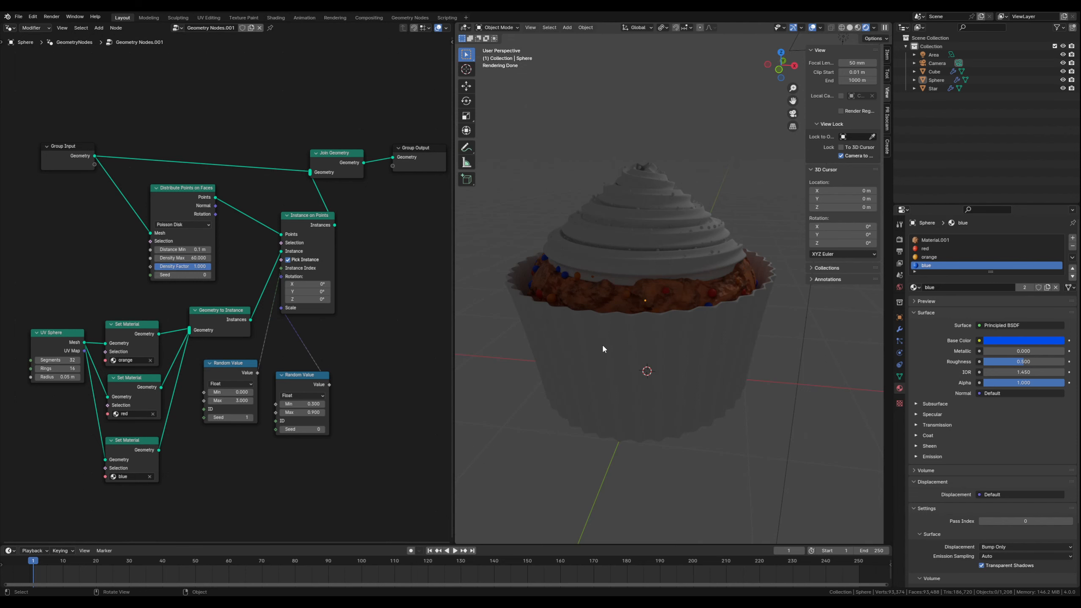
Select the cupcake wrapper and give it a new material
left_click(591, 349)
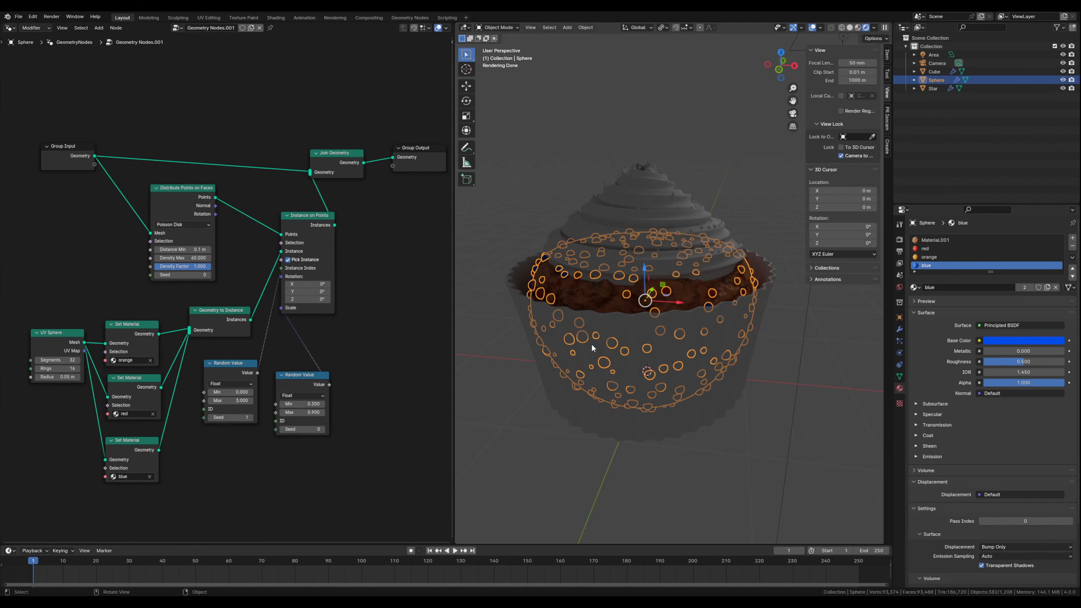
left_click(558, 395)
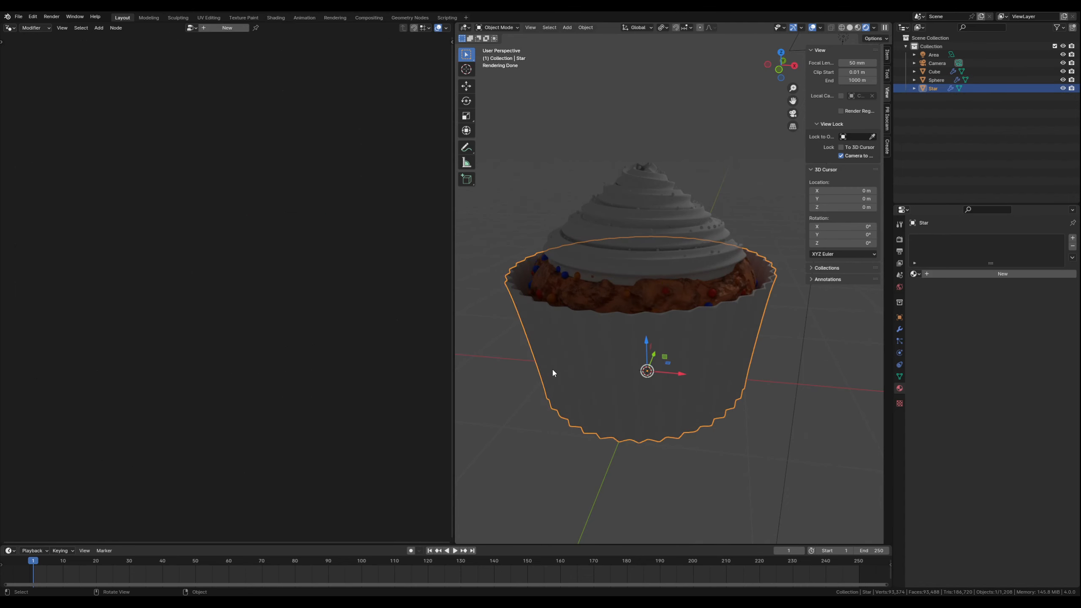
left_click(966, 275)
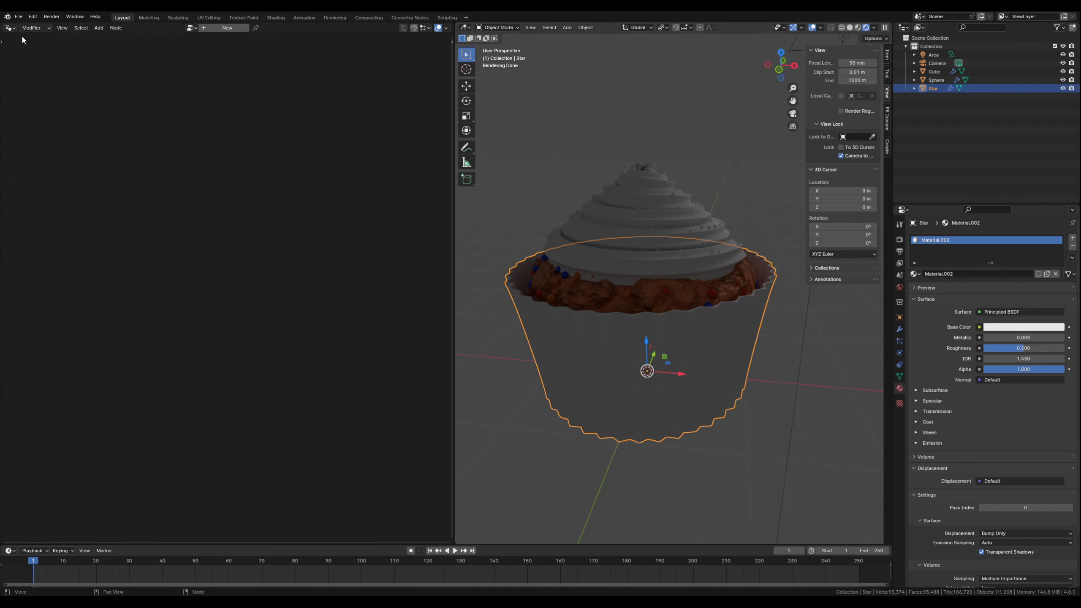
Switch the node editor to the Shader Editor and reposition the wrapper material's Principled BSDF and Material Output nodes
left_click(10, 28)
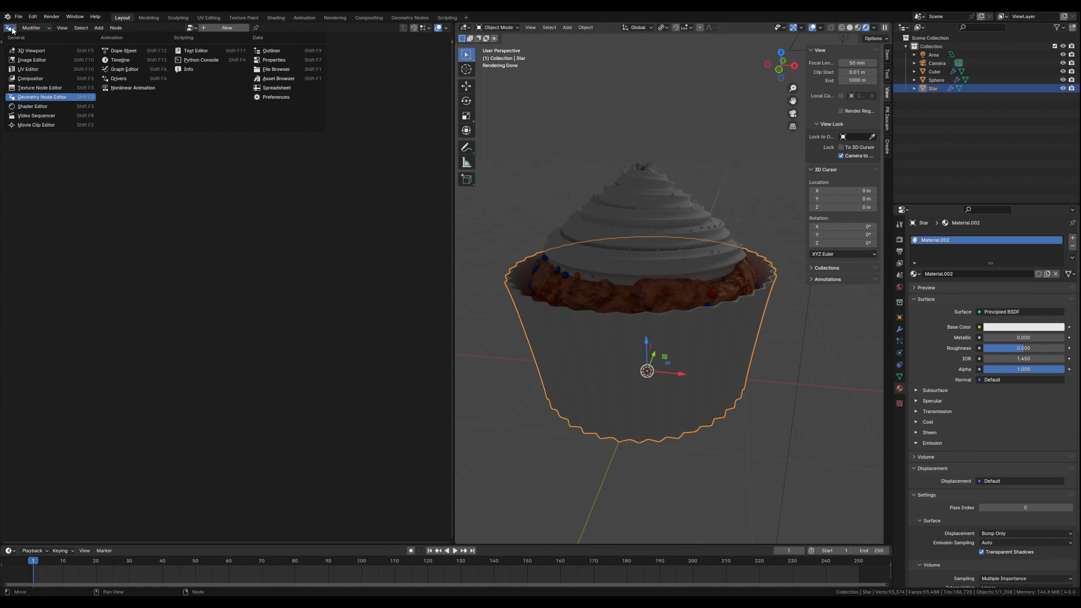
left_click(38, 109)
middle_click_drag(349, 284, 213, 390)
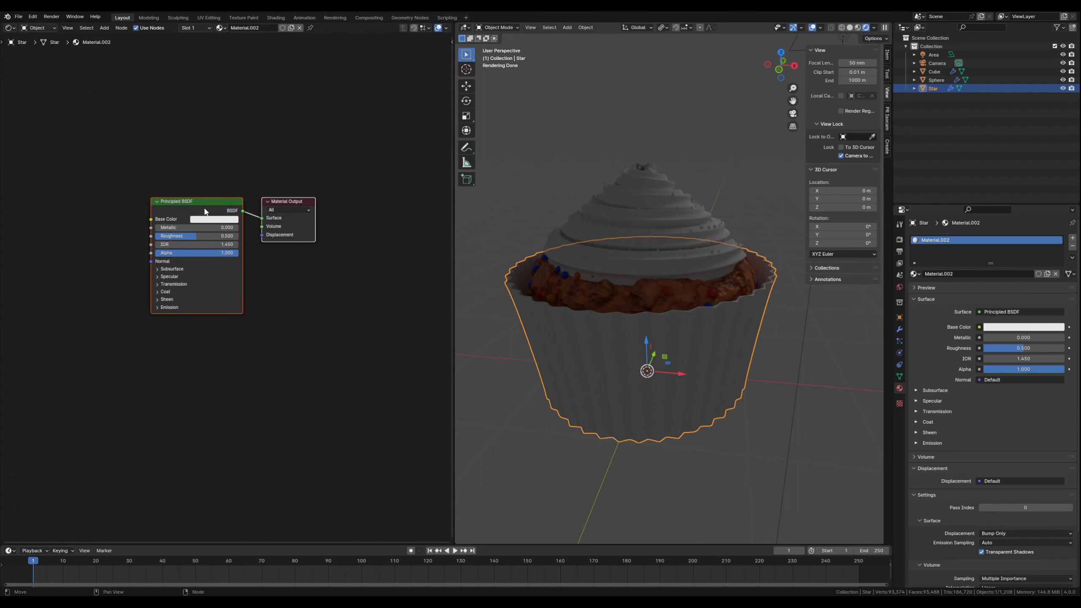
left_click_drag(287, 201, 345, 190)
left_click(338, 309)
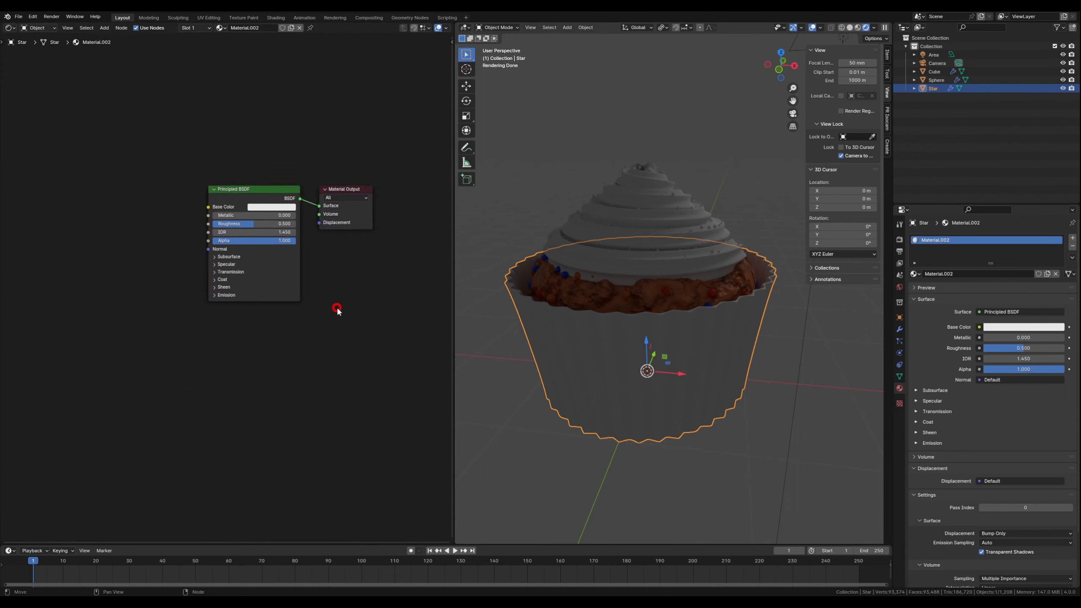
middle_click_drag(121, 213, 132, 231)
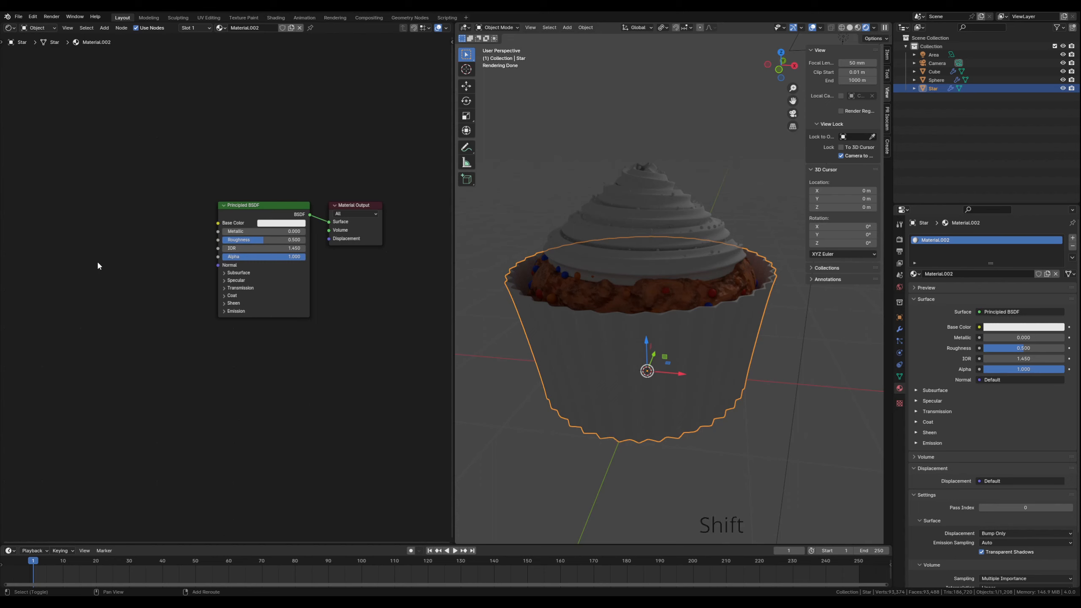
Add a Color Ramp node and connect its Color output to the Principled BSDF's Base Color
key("shift+a")
type("color ra")
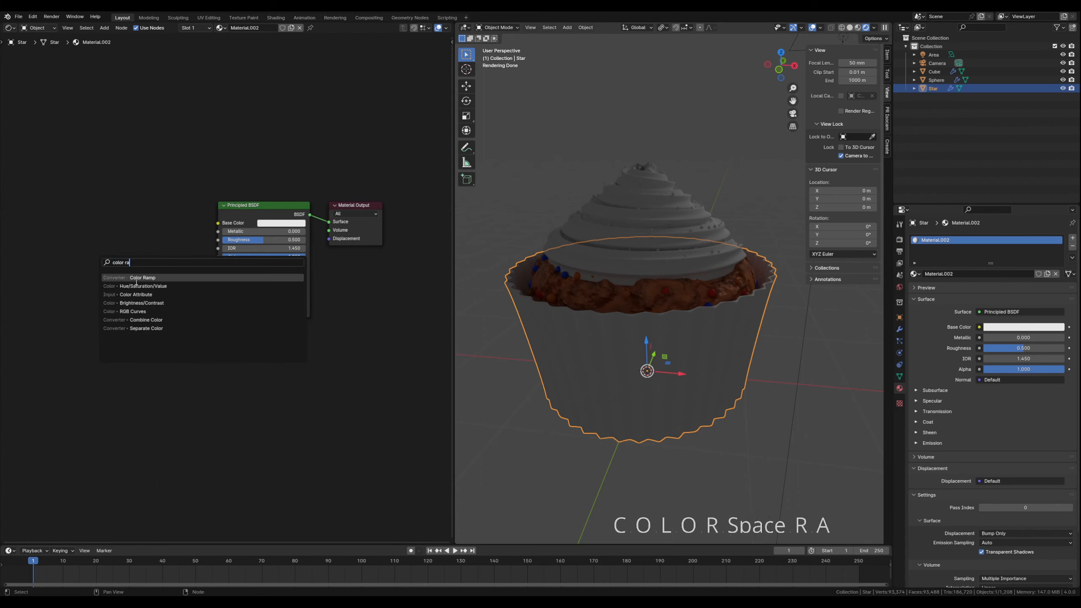
left_click(137, 278)
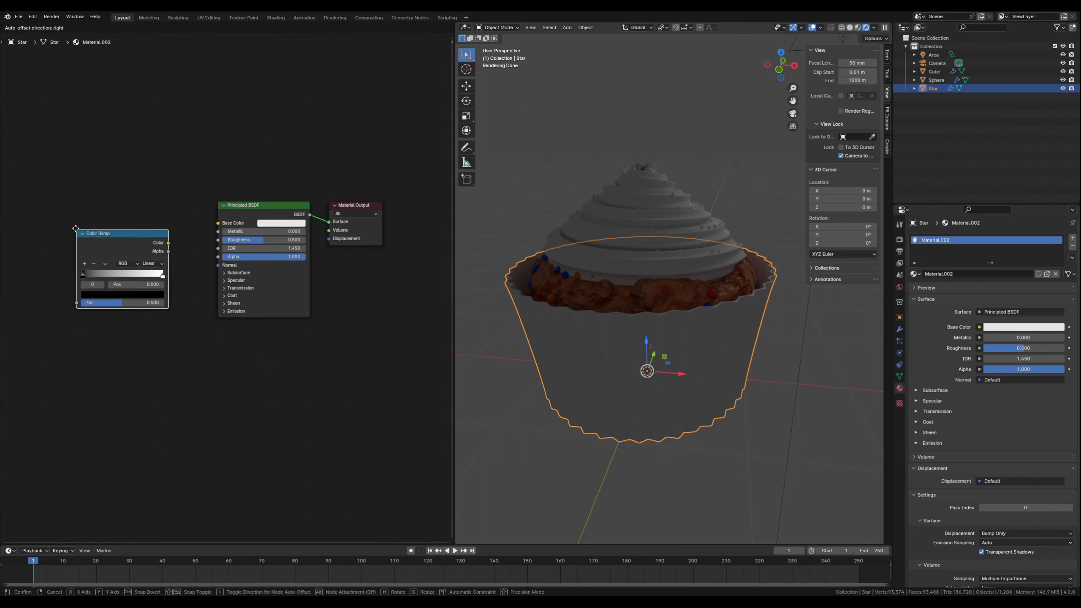
left_click(74, 212)
left_click_drag(105, 211, 218, 222)
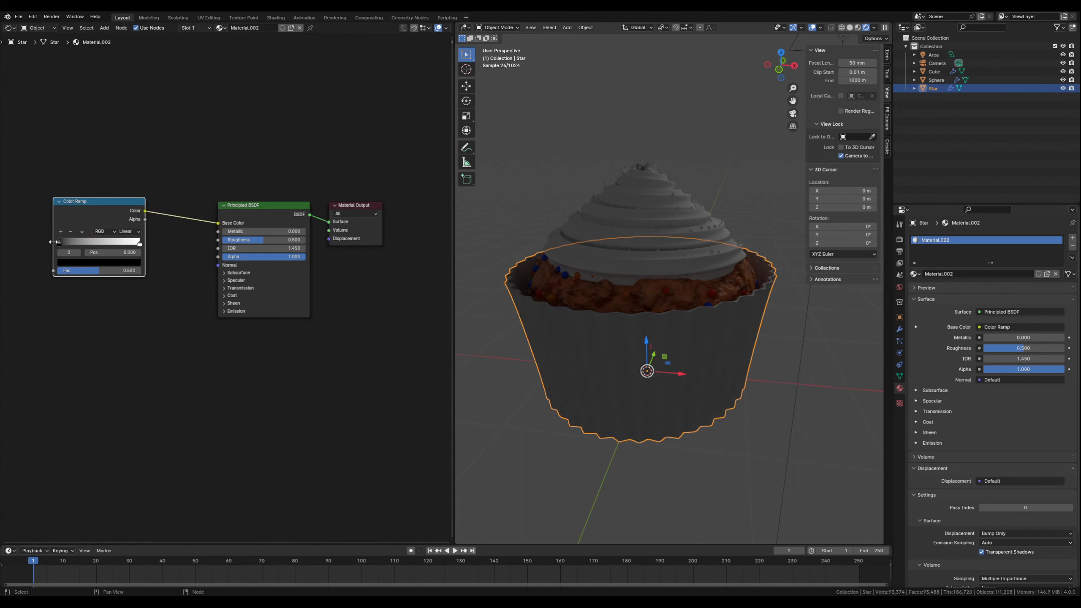
Move the Color Ramp's black stop to about position 0.234 and recolor it light pink
left_click_drag(59, 244, 80, 251)
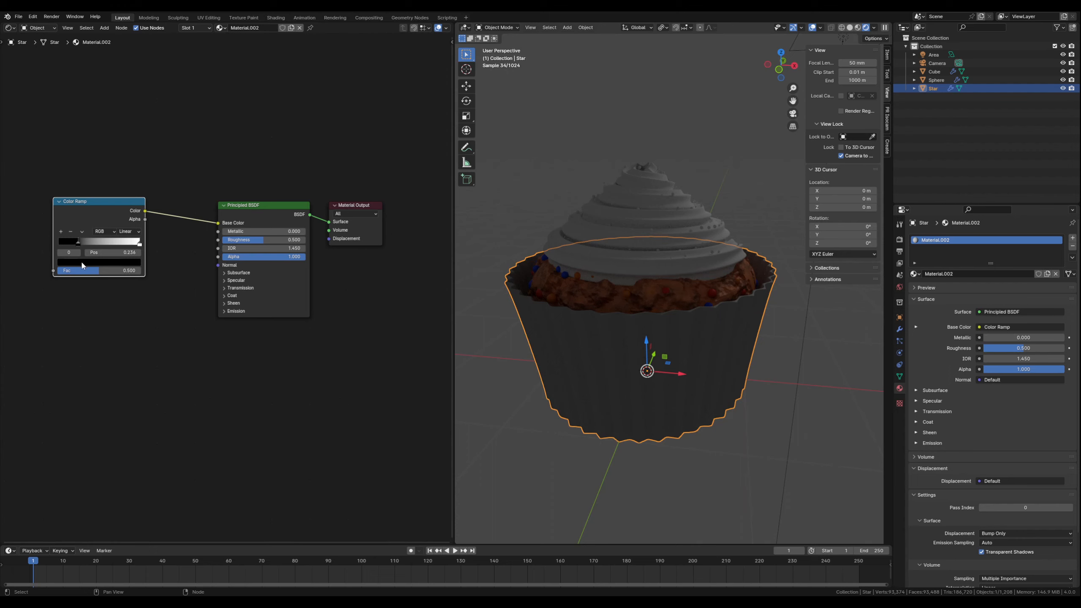
left_click(82, 262)
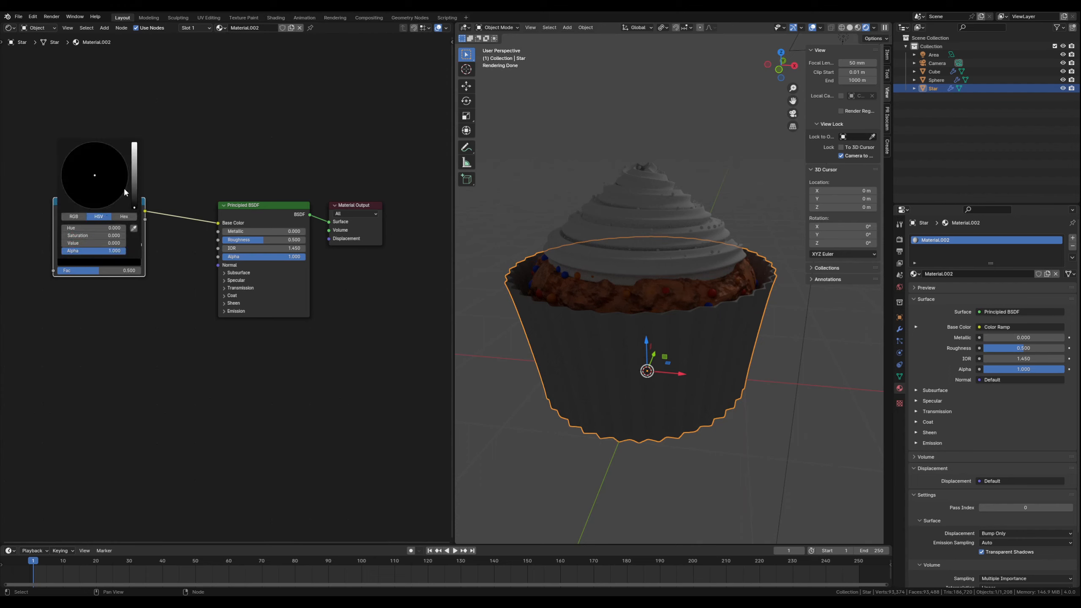
left_click_drag(135, 201, 136, 142)
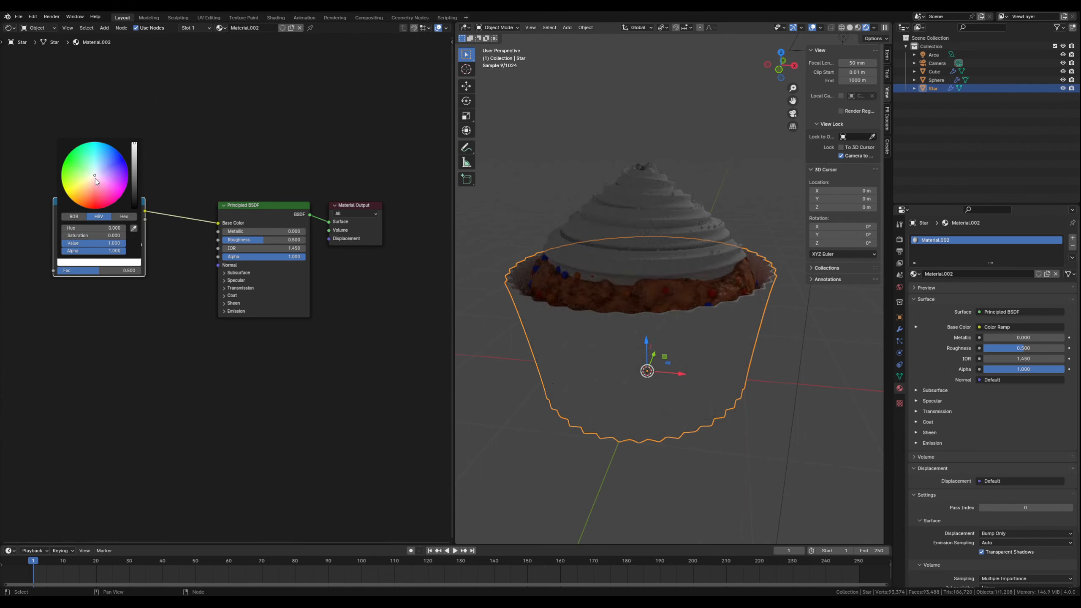
left_click_drag(96, 178, 97, 182)
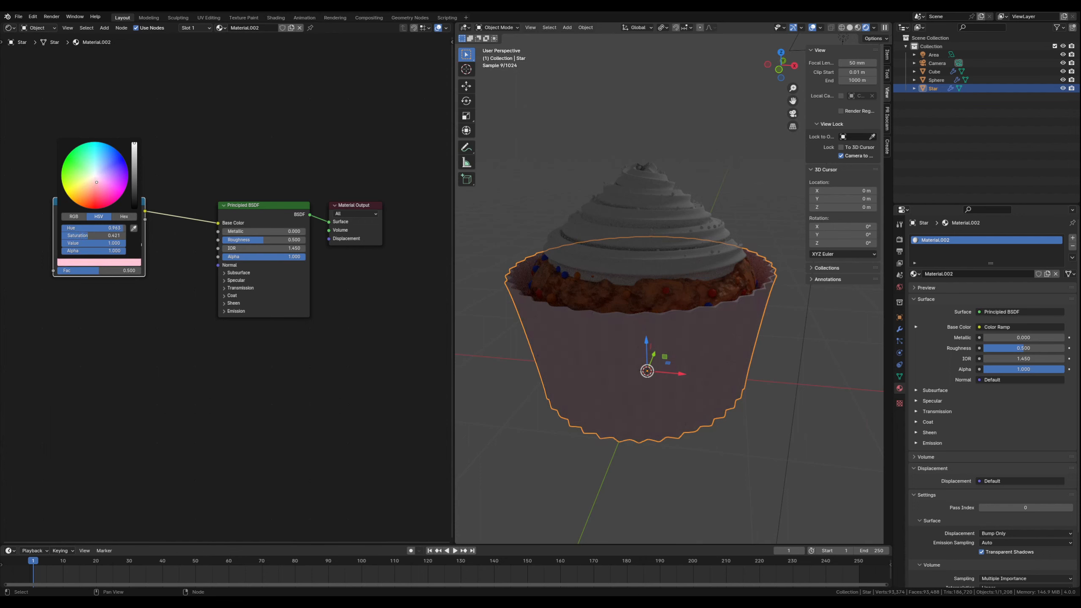
left_click(144, 231)
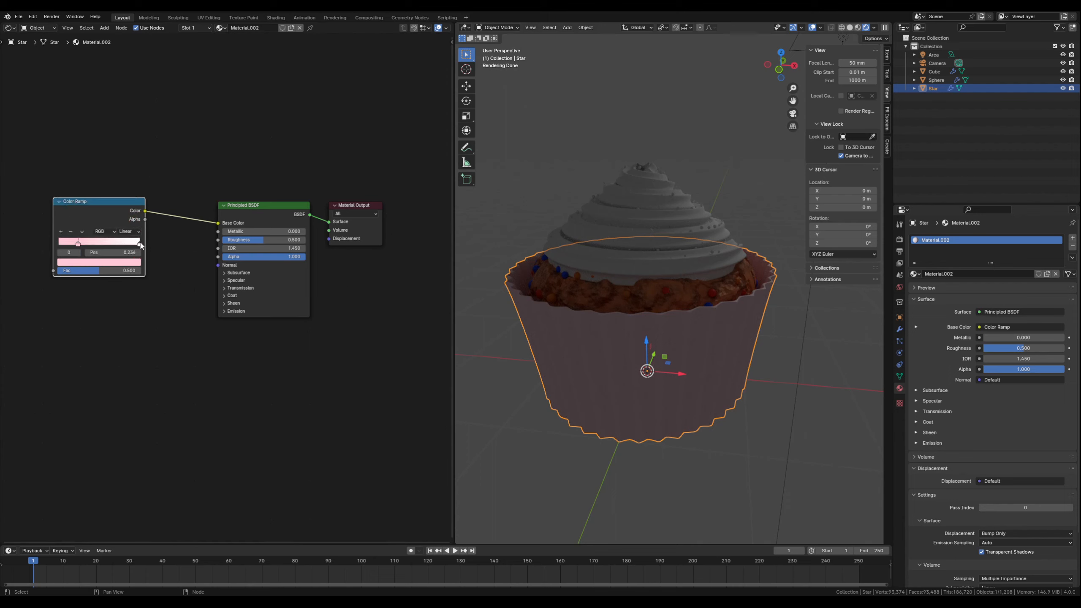
Move the Color Ramp's white stop to about position 0.714, recolor it a stronger pink, and shift the node closer to the Principled BSDF
left_click_drag(140, 244, 117, 245)
left_click(104, 263)
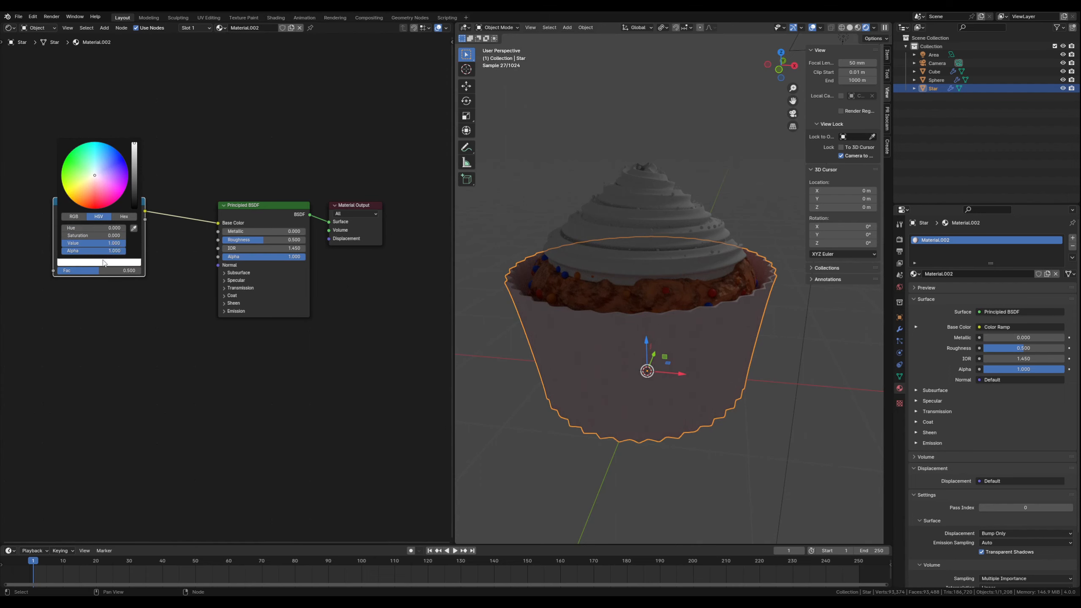
left_click(99, 189)
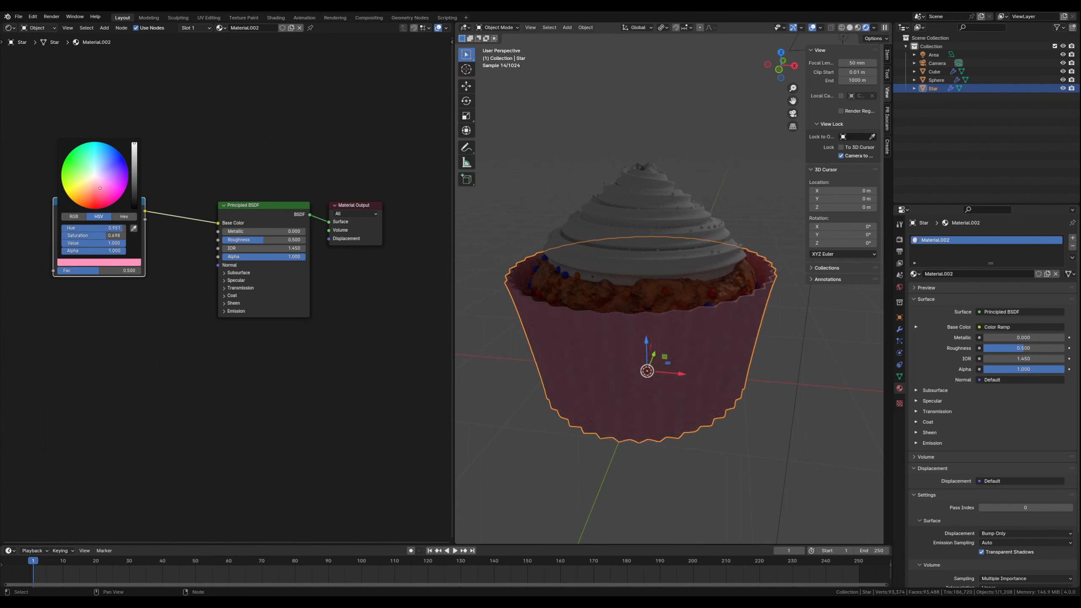
left_click_drag(100, 187, 99, 192)
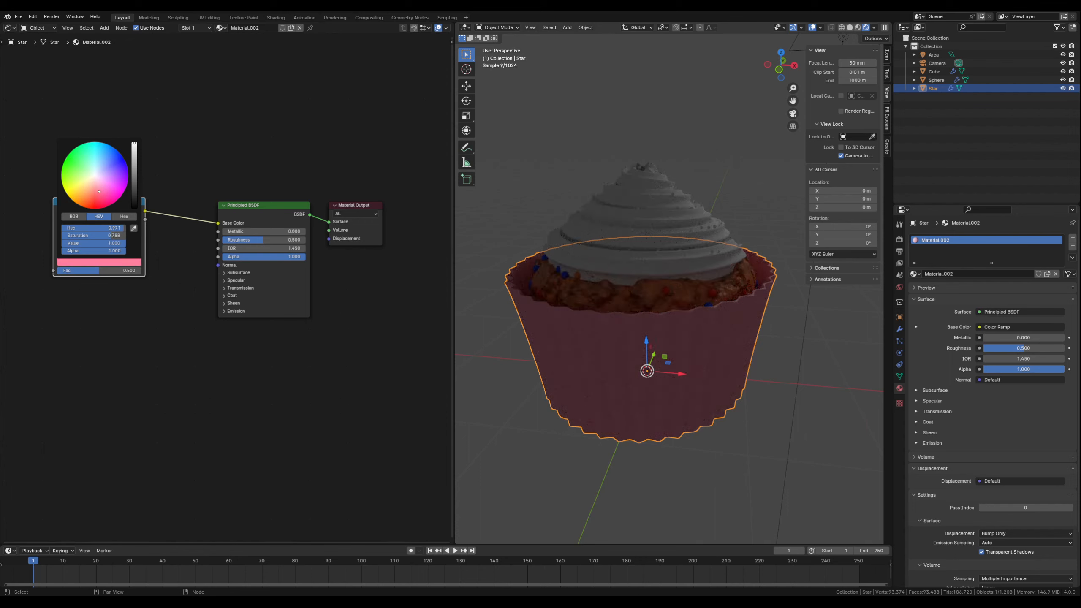
left_click(144, 203)
left_click(119, 202)
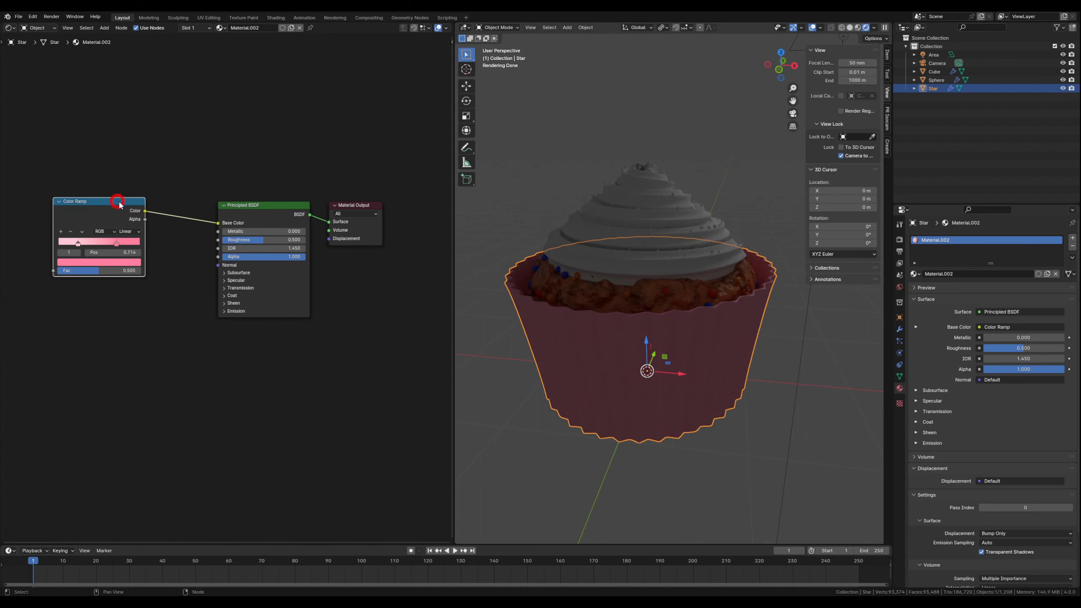
left_click_drag(118, 202, 143, 201)
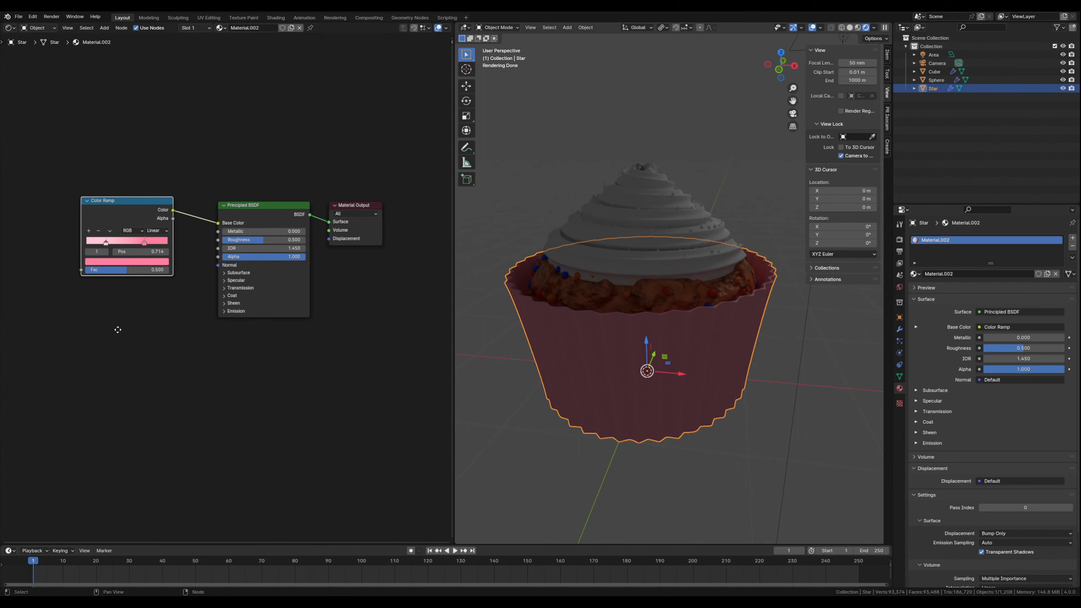
Add a Gradient Texture node before the Color Ramp and connect its Color output to the ramp's Fac
middle_click_drag(118, 329, 138, 341)
left_click(113, 328)
key("shift+a")
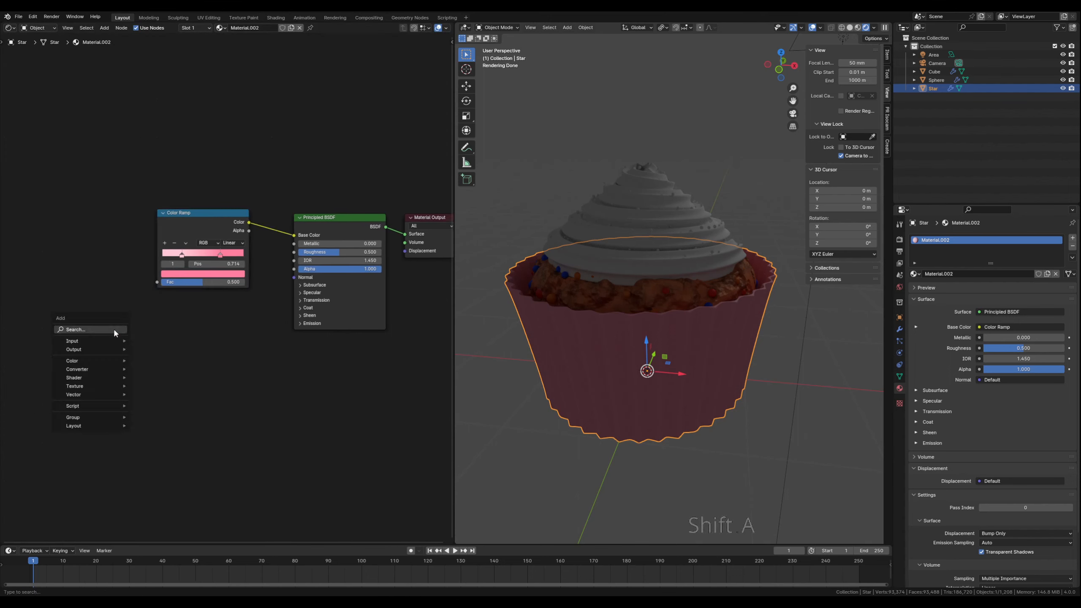
type("grad")
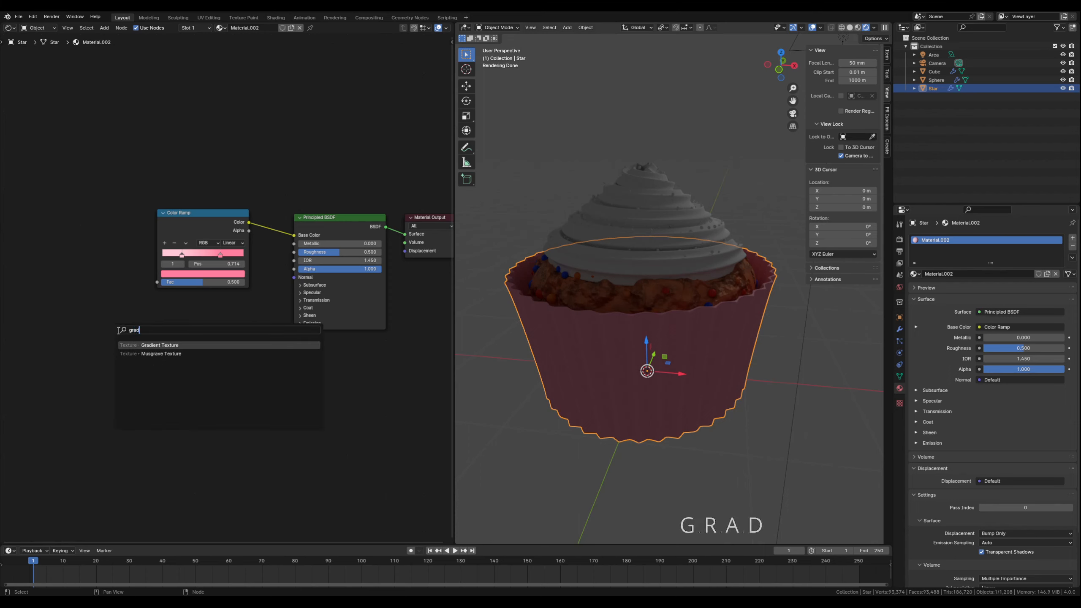
left_click(159, 345)
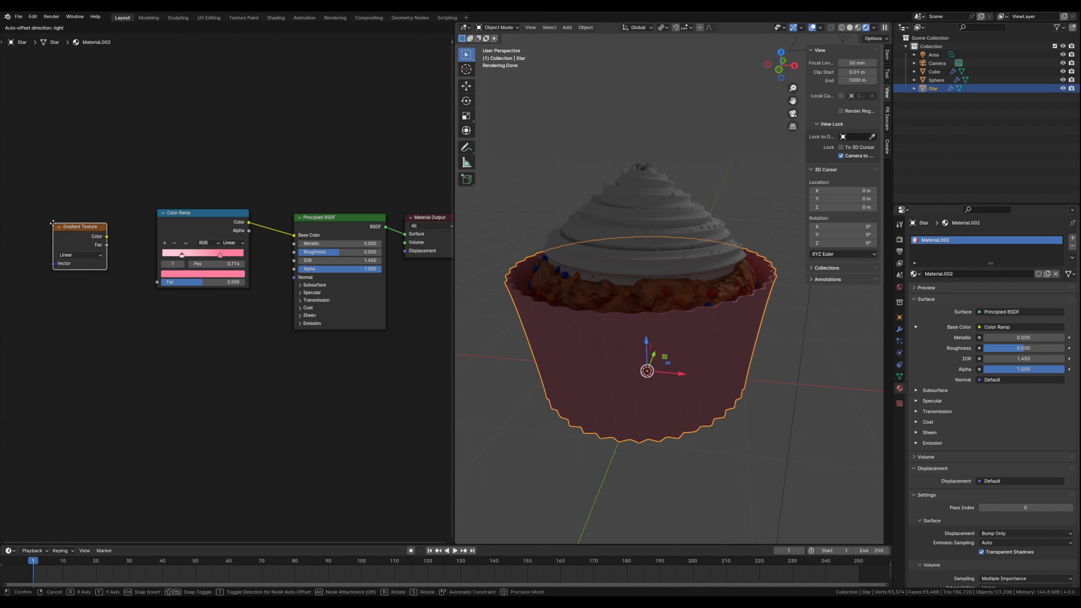
left_click(53, 223)
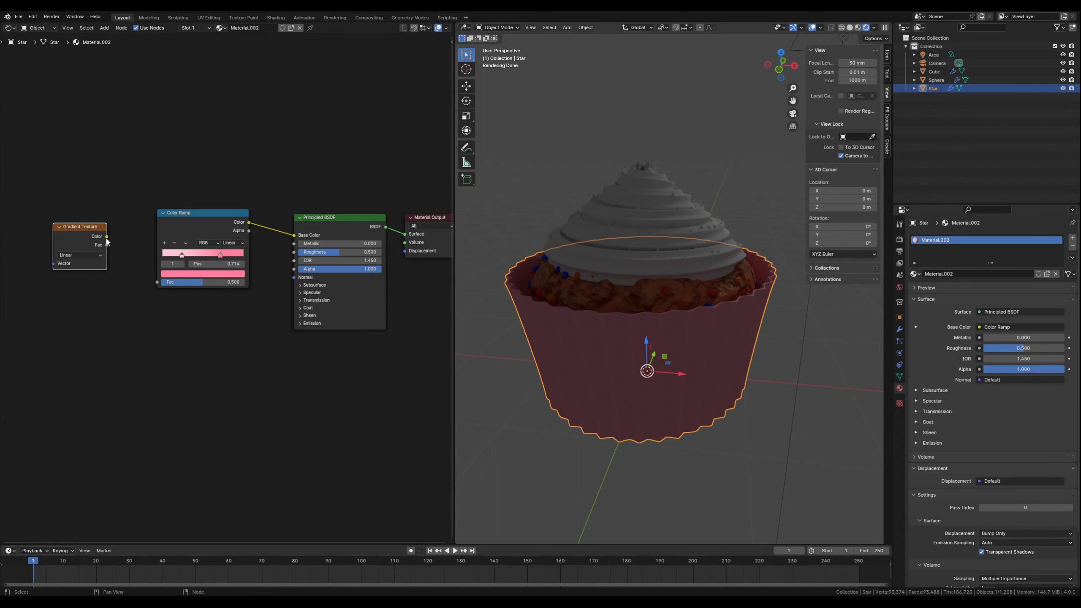
left_click_drag(106, 237, 158, 282)
Set the Gradient Texture to Quadratic Sphere and add linked Mapping and Texture Coordinate nodes to its Vector input
left_click(84, 256)
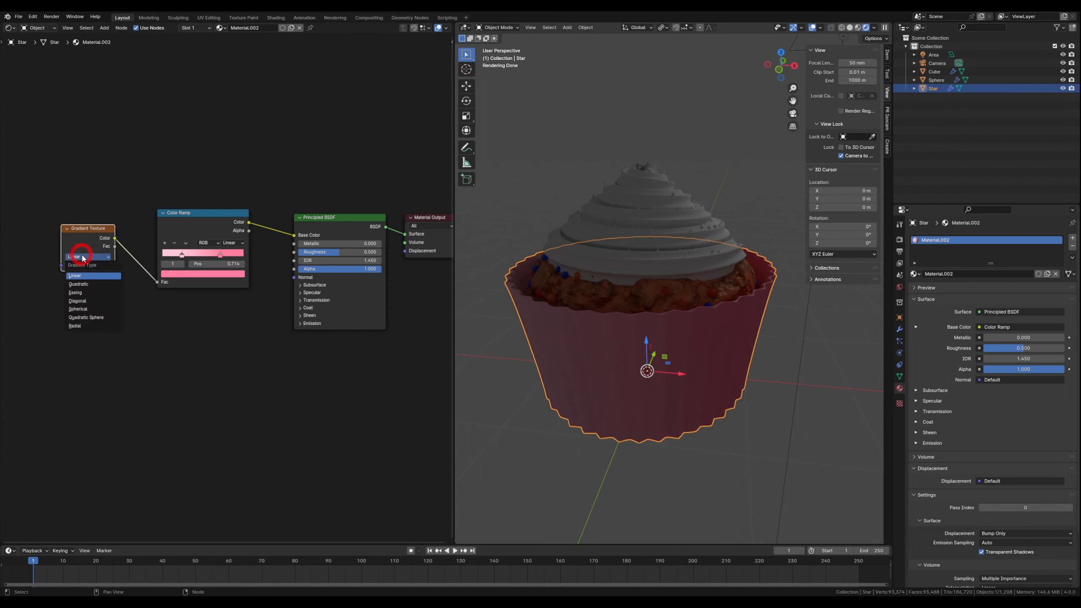
left_click(90, 317)
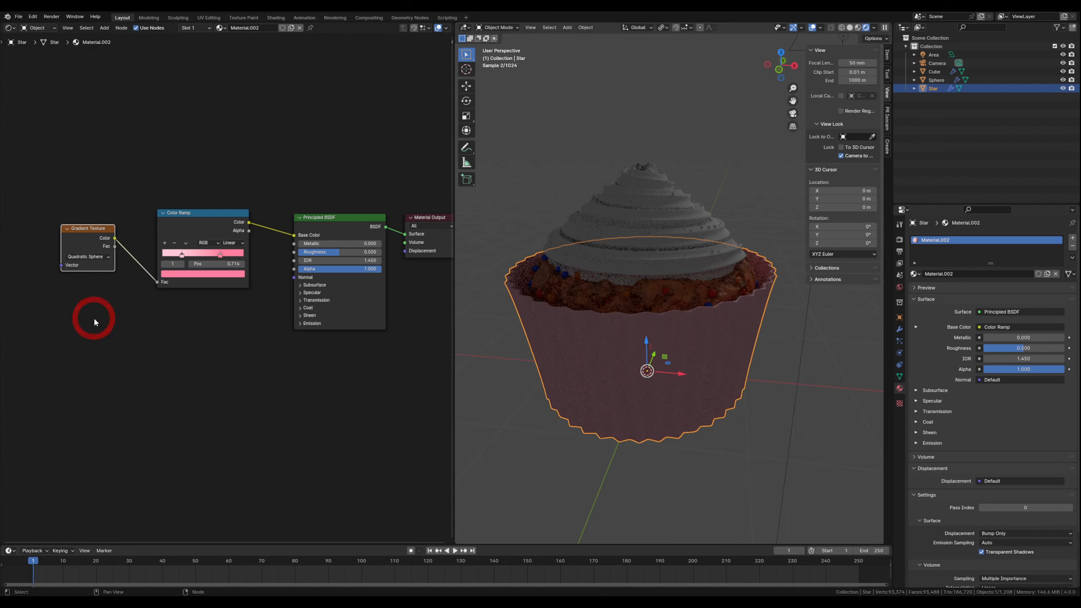
middle_click_drag(66, 308, 137, 322)
left_click_drag(170, 249, 177, 245)
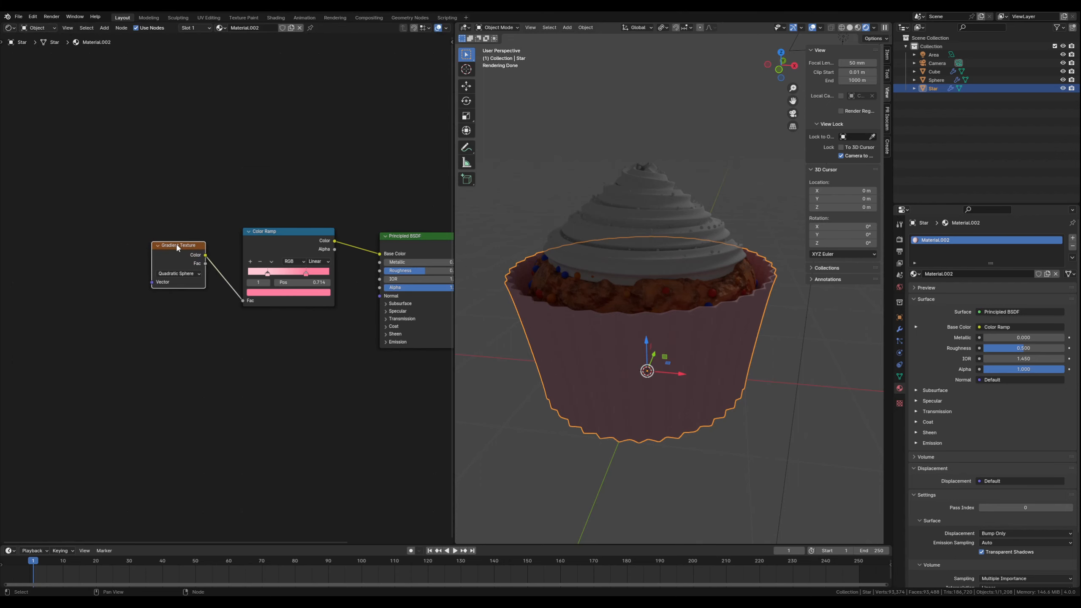
key("ctrl+t")
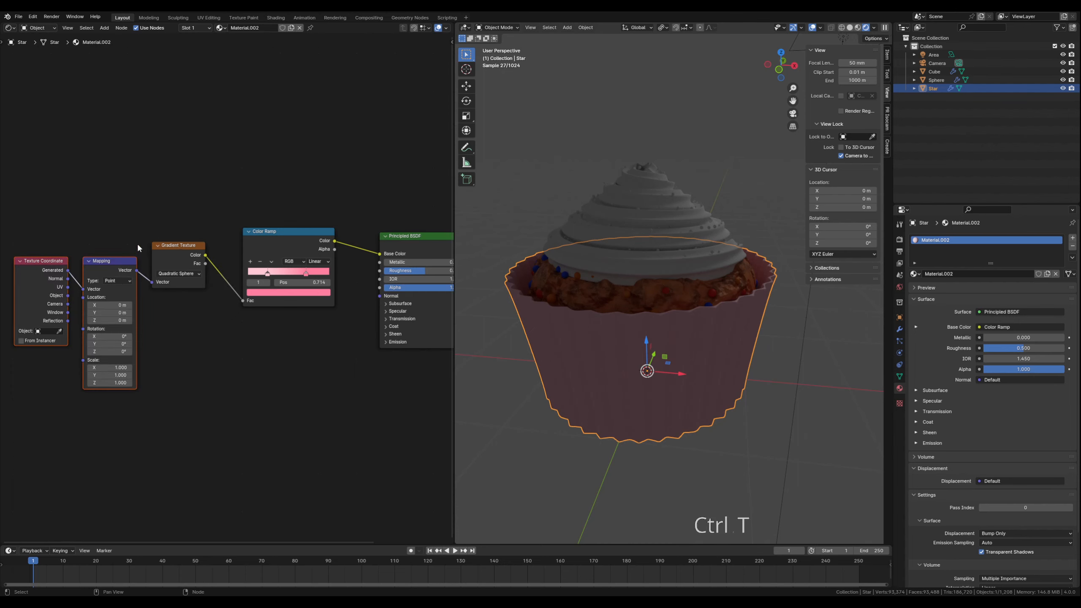
Set the Mapping node's type to Vector, feed it from the Texture Coordinate's Object output, and align both nodes with the Gradient Texture
middle_click_drag(170, 344, 197, 350)
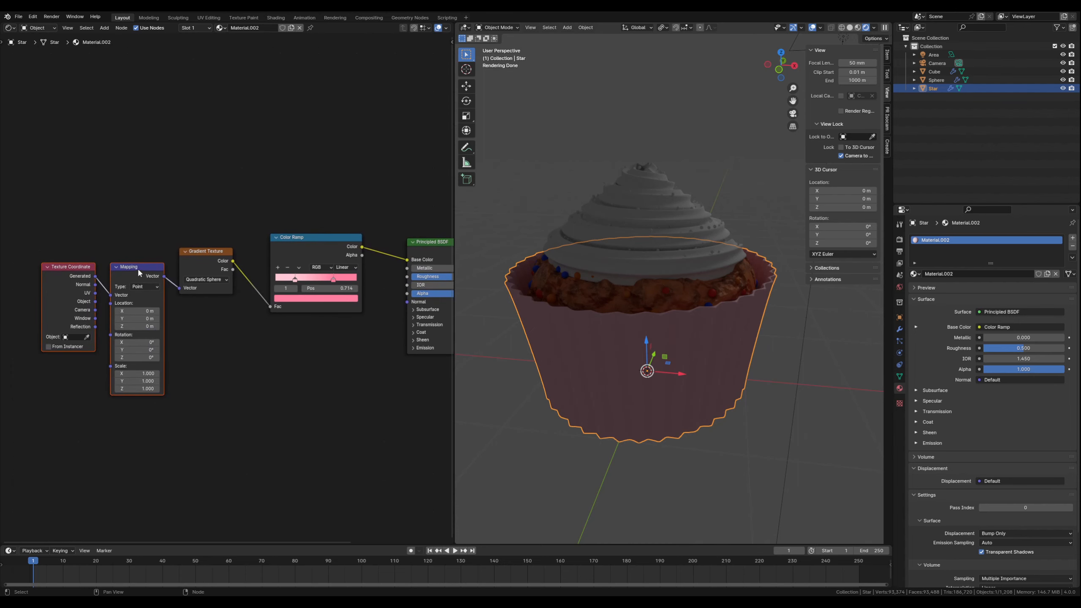
left_click_drag(142, 268, 144, 251)
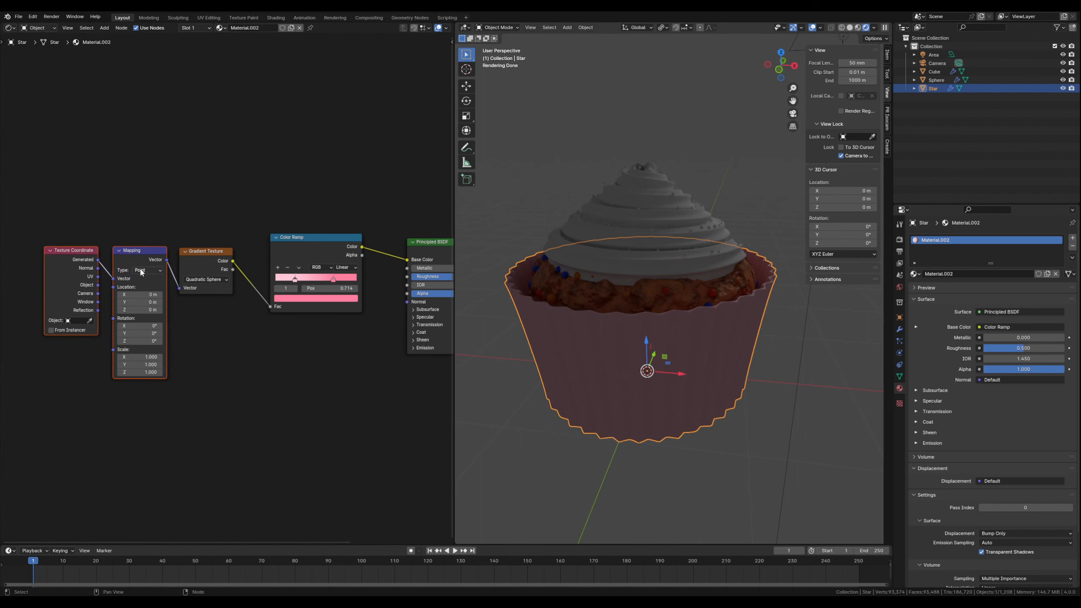
left_click(147, 270)
left_click(151, 296)
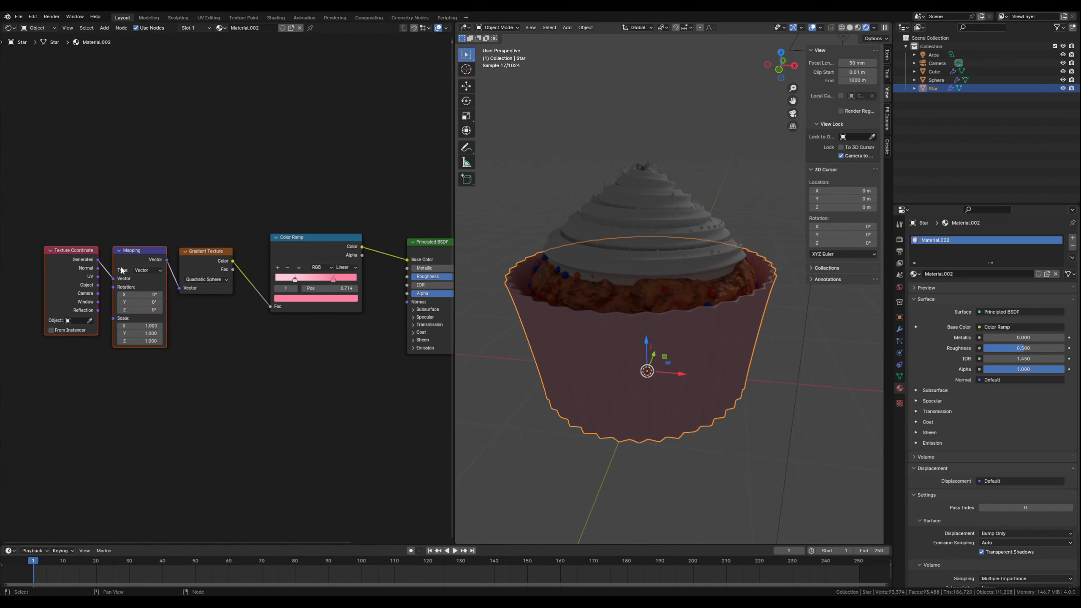
mouse_move(84, 251)
left_mouse_down()
mouse_move(102, 288)
mouse_move(114, 284)
mouse_move(83, 254)
left_mouse_up()
left_click(151, 406)
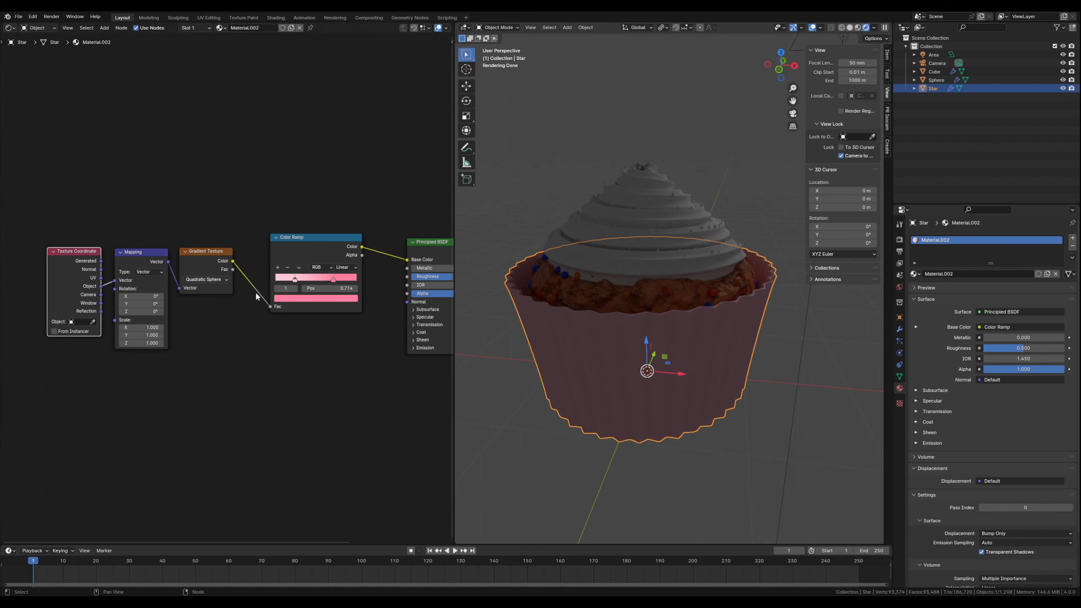
Set the Mapping node's scale to 0.2 on X, Y and Z
middle_click_drag(554, 375, 585, 309)
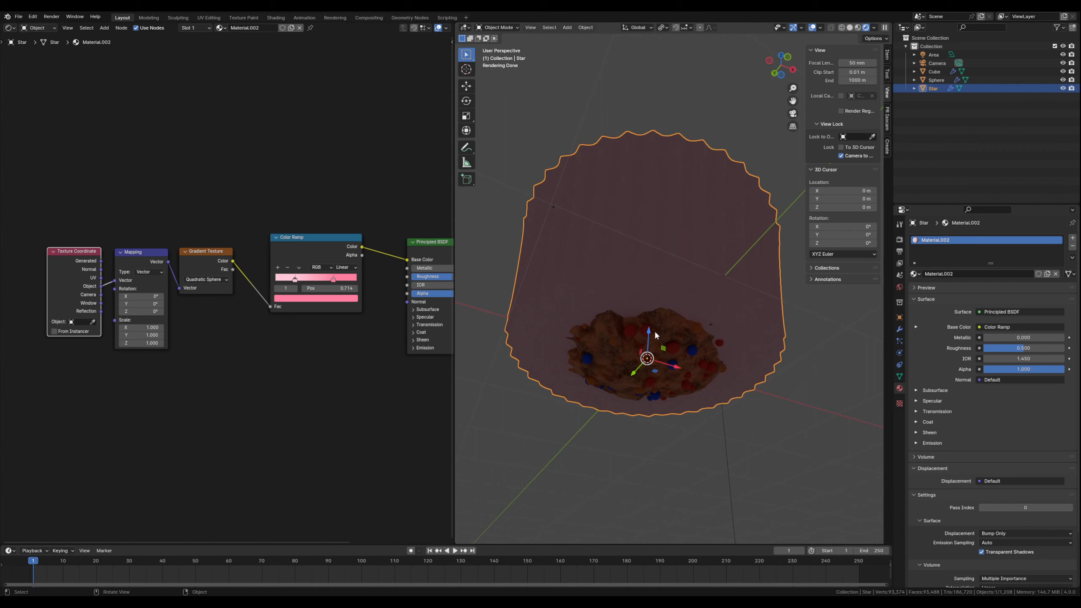
middle_click_drag(593, 310, 573, 370)
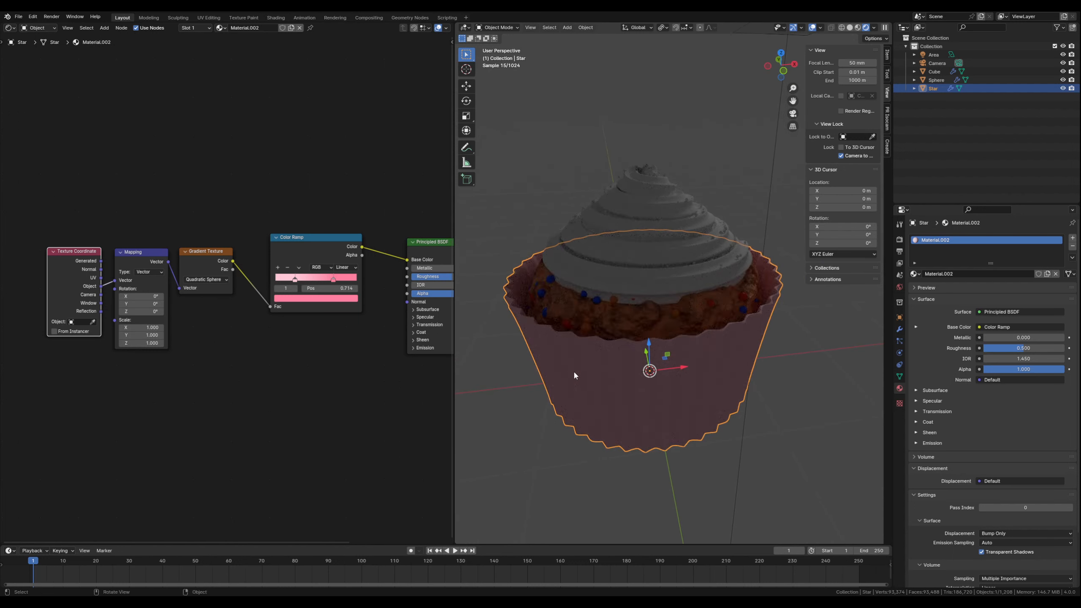
middle_click_drag(201, 373, 205, 382)
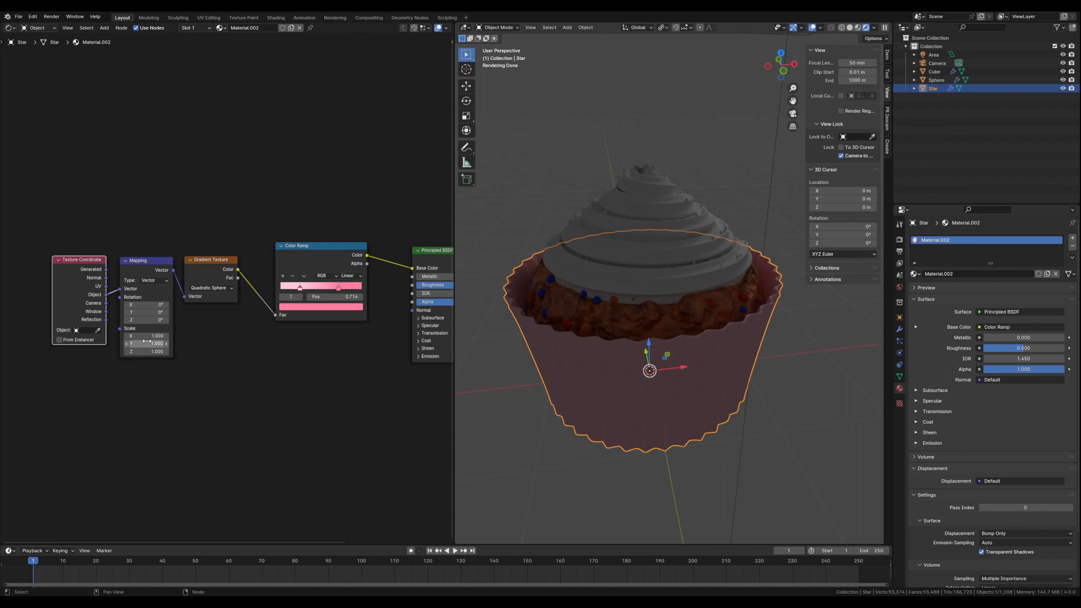
left_click_drag(147, 338, 152, 351)
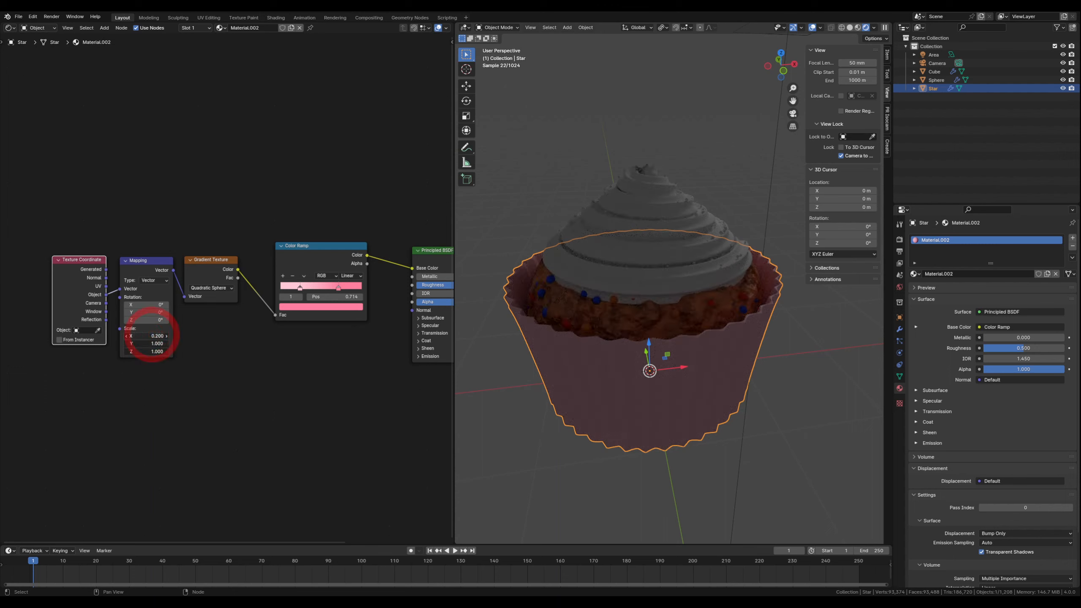
type("0.2")
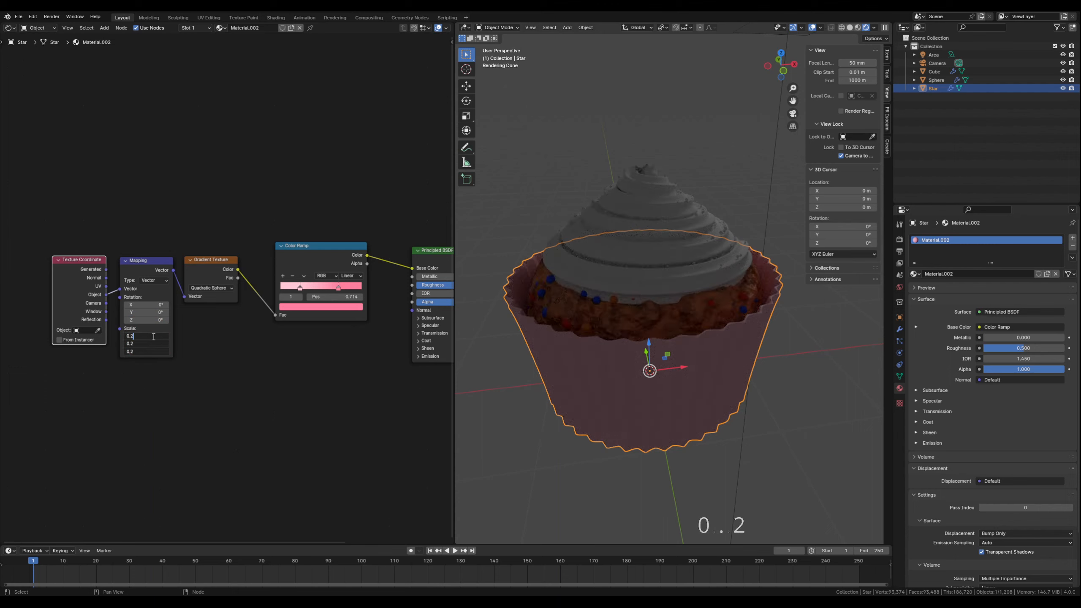
key("Return")
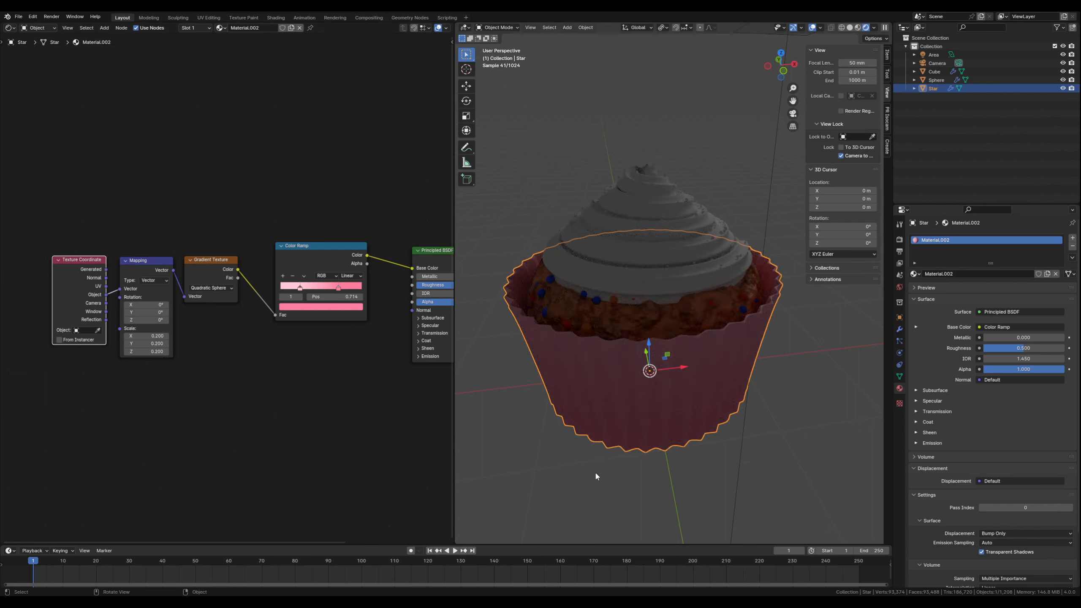
Move the Color Ramp's light pink stop to about position 0.43 and the stronger pink stop to 0.645
middle_click_drag(596, 473, 591, 439)
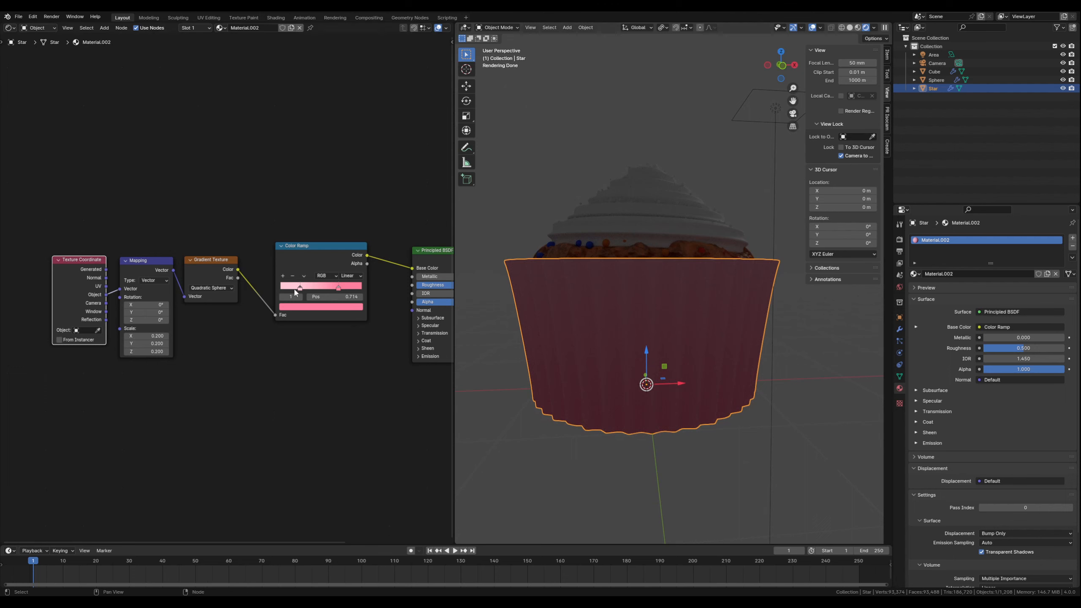
left_click_drag(295, 291, 317, 297)
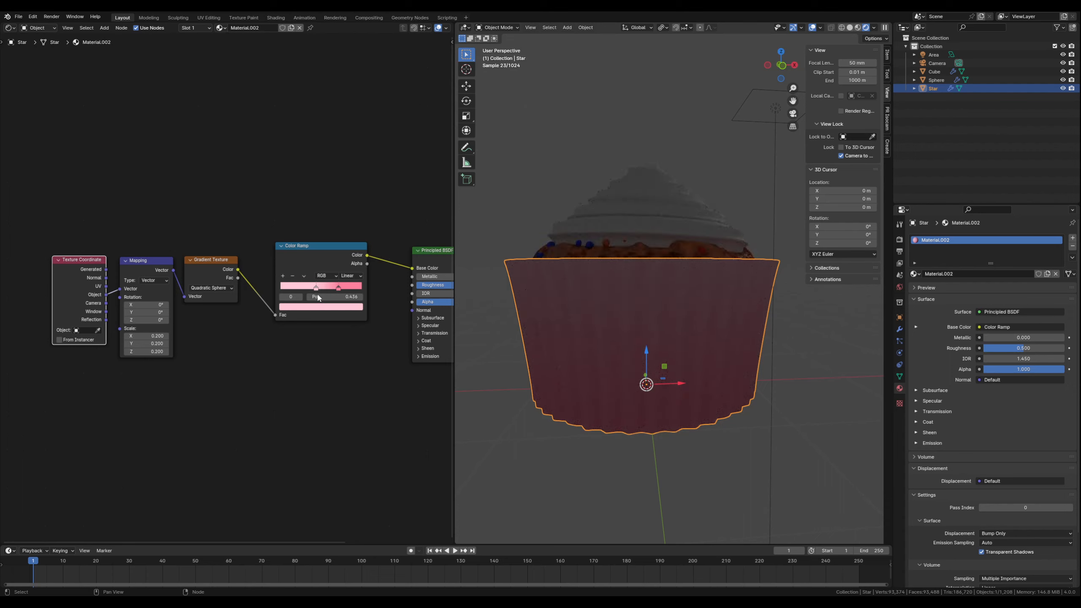
left_click(339, 289)
left_click(703, 458)
middle_click_drag(704, 446, 660, 400)
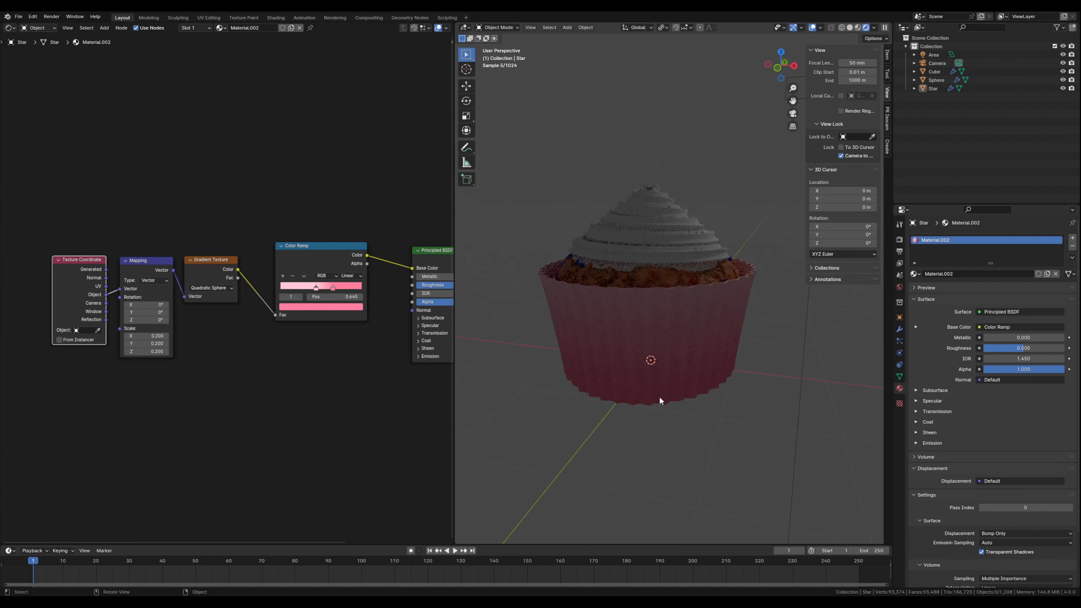
Lower the cupcake wrapper along Z by about 0.09 m, nudge it slightly further down, and inspect its gradient from several angles
left_click(617, 352)
left_click_drag(650, 327, 650, 334)
middle_click_drag(573, 443, 586, 377)
scroll(626, 422, "up", 3)
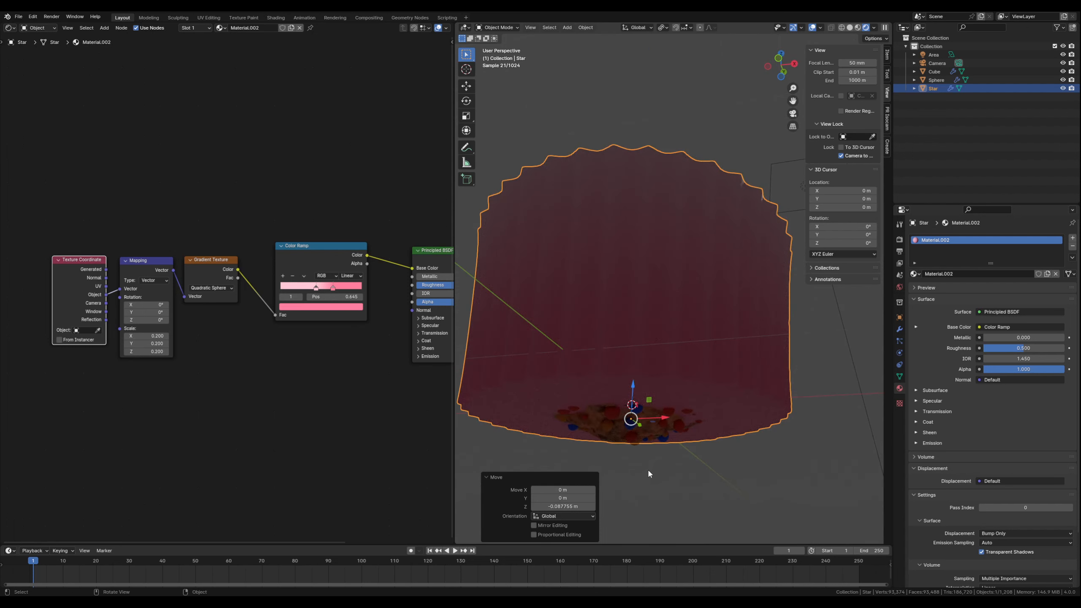
scroll(626, 439, "down", 3)
middle_click_drag(630, 436, 643, 483)
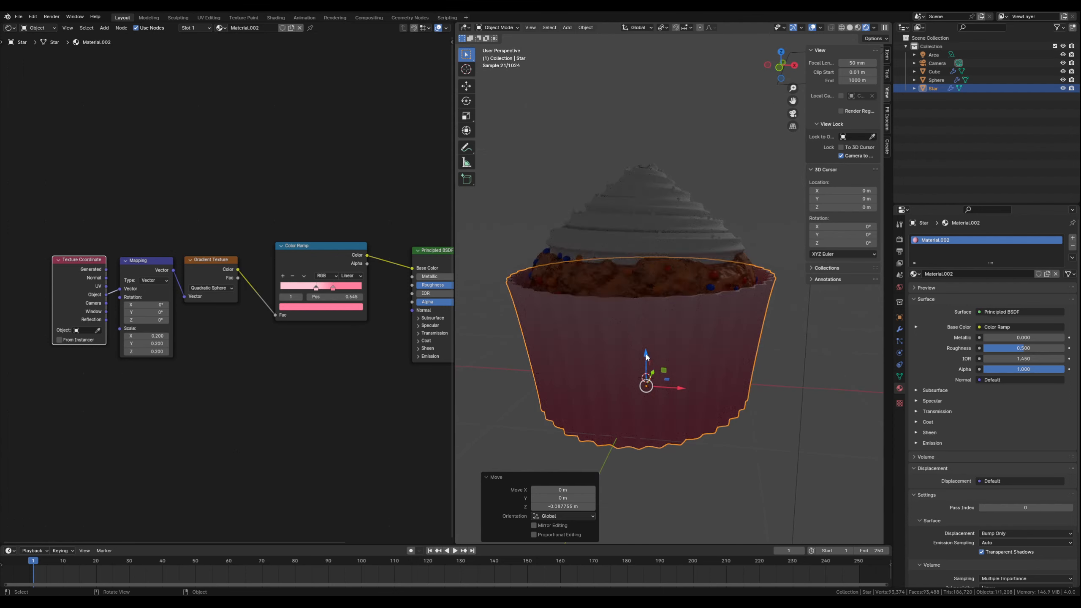
left_click_drag(645, 357, 646, 361)
left_click(725, 464)
middle_click_drag(723, 465, 669, 422)
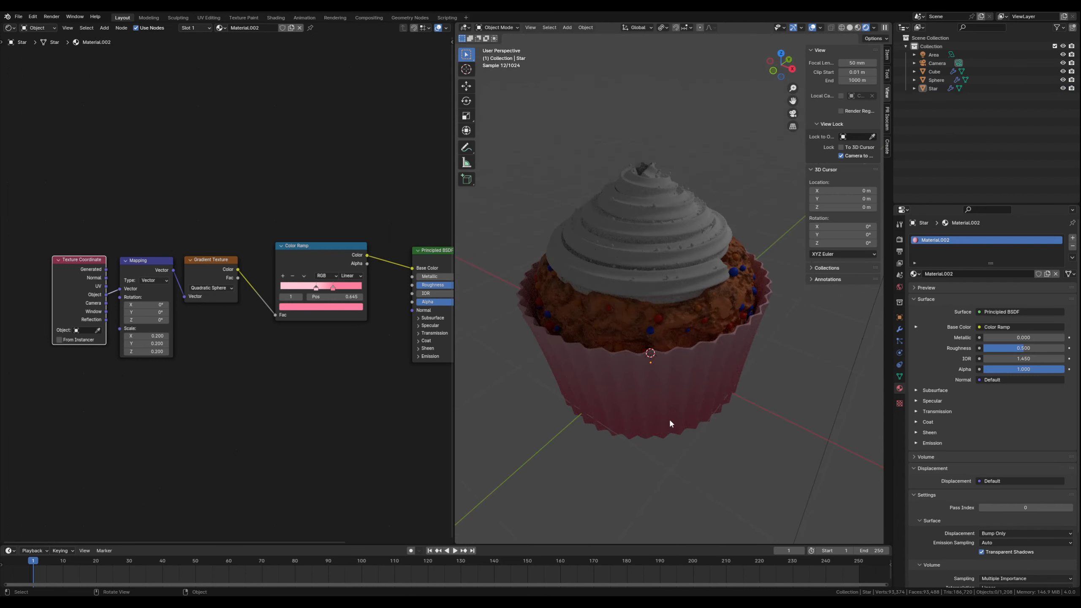
scroll(665, 394, "down", 2)
scroll(665, 374, "up", 3)
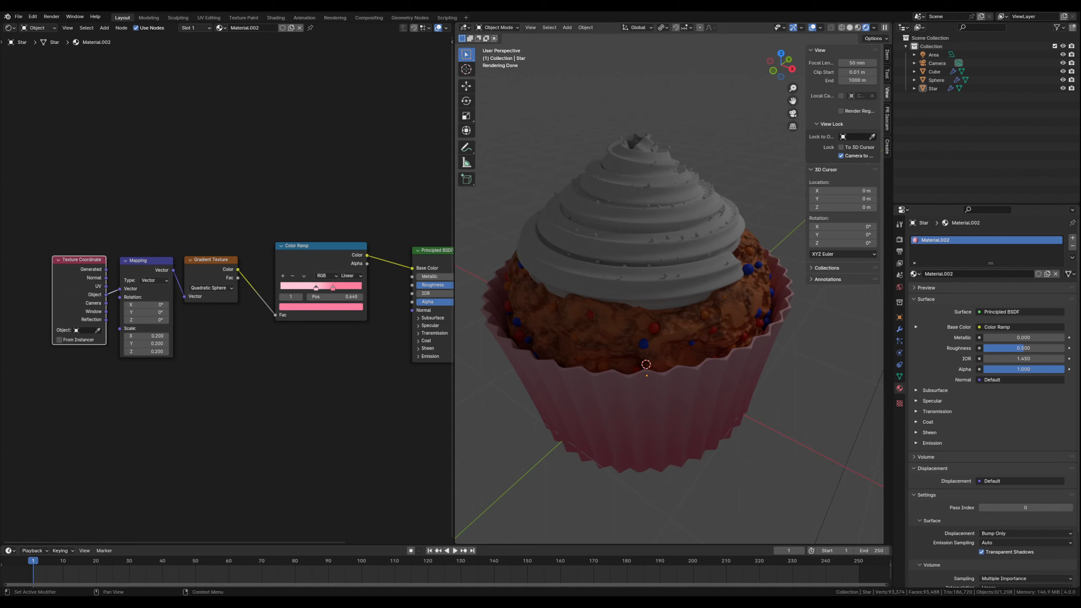
middle_click_drag(711, 448, 687, 415)
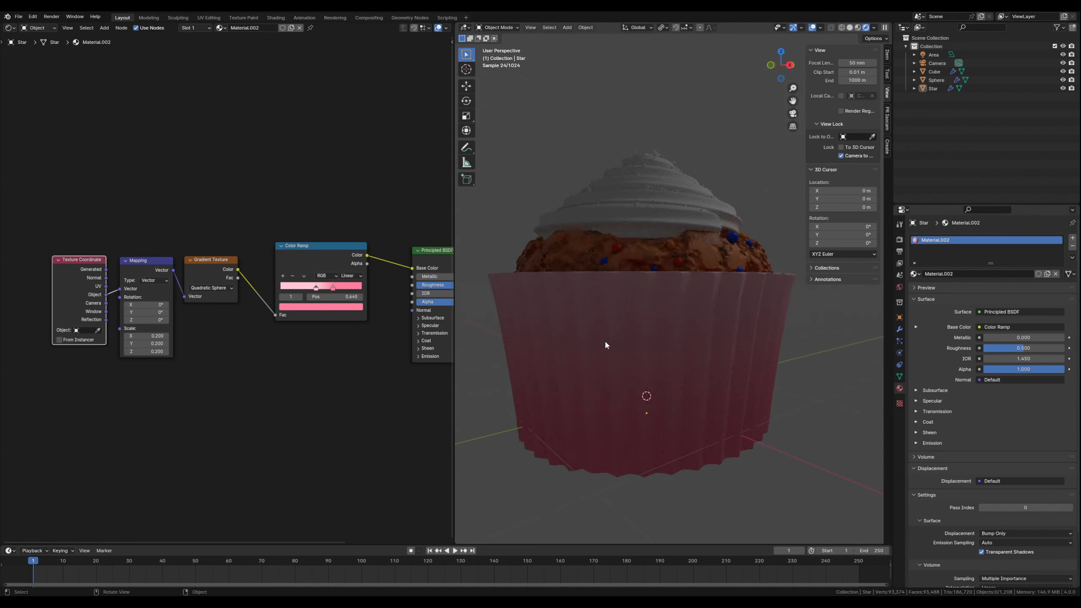
Duplicate the Texture Coordinate, Mapping, Gradient Texture and Color Ramp nodes as a second chain below the originals
left_click_drag(297, 246, 276, 248)
left_click_drag(72, 214, 335, 326)
key("shift+d")
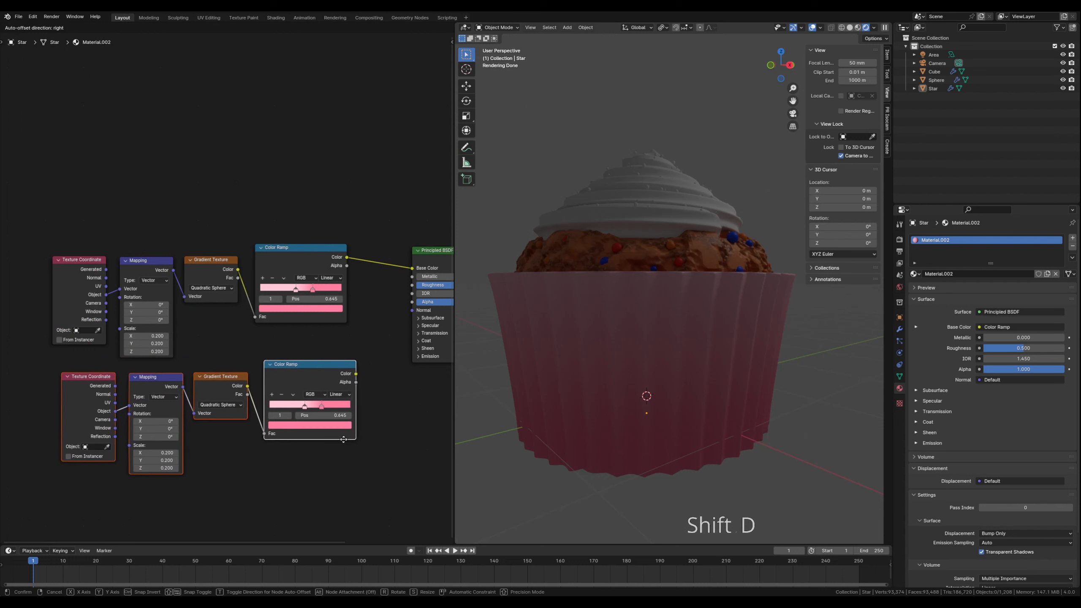
left_click(337, 444)
left_click(390, 446)
Insert a color Mix node before the Principled BSDF, with the upper Color Ramp feeding A and the duplicate feeding B
middle_click_drag(384, 405, 343, 405)
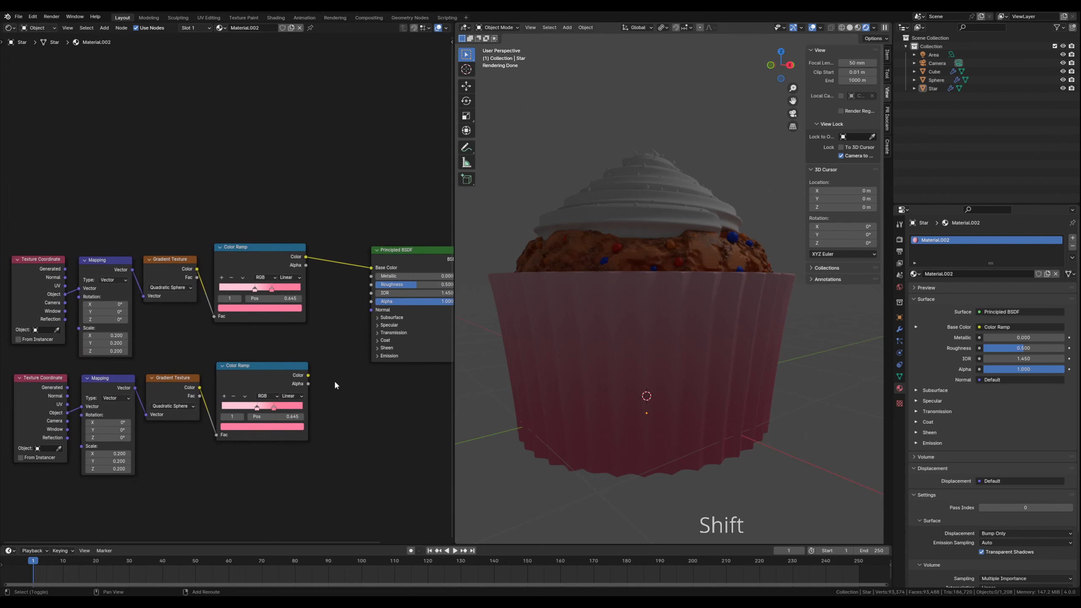
key("shift+a")
type("mix")
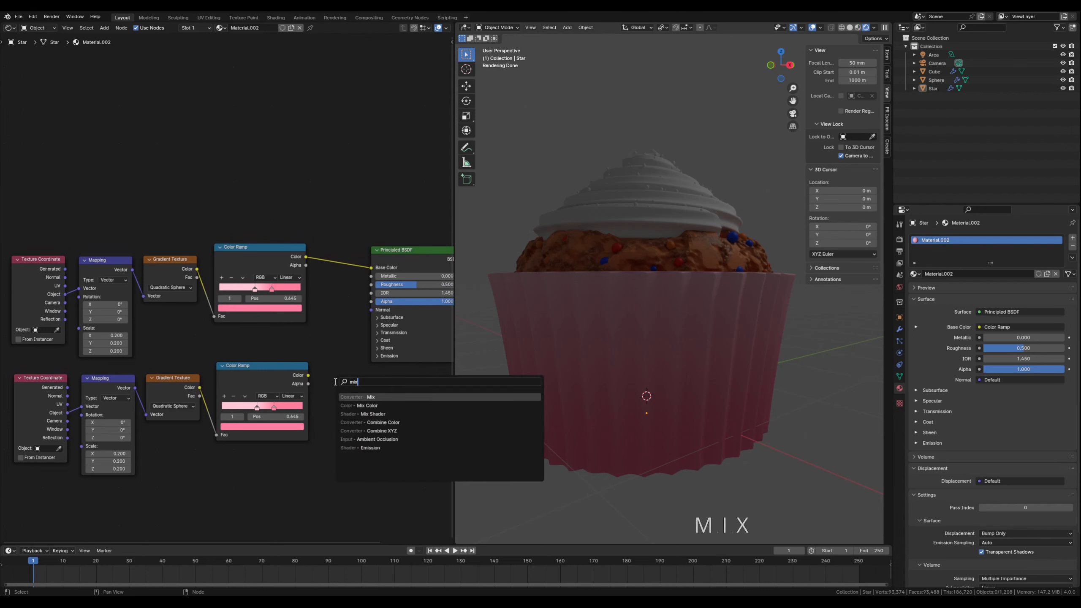
left_click(365, 397)
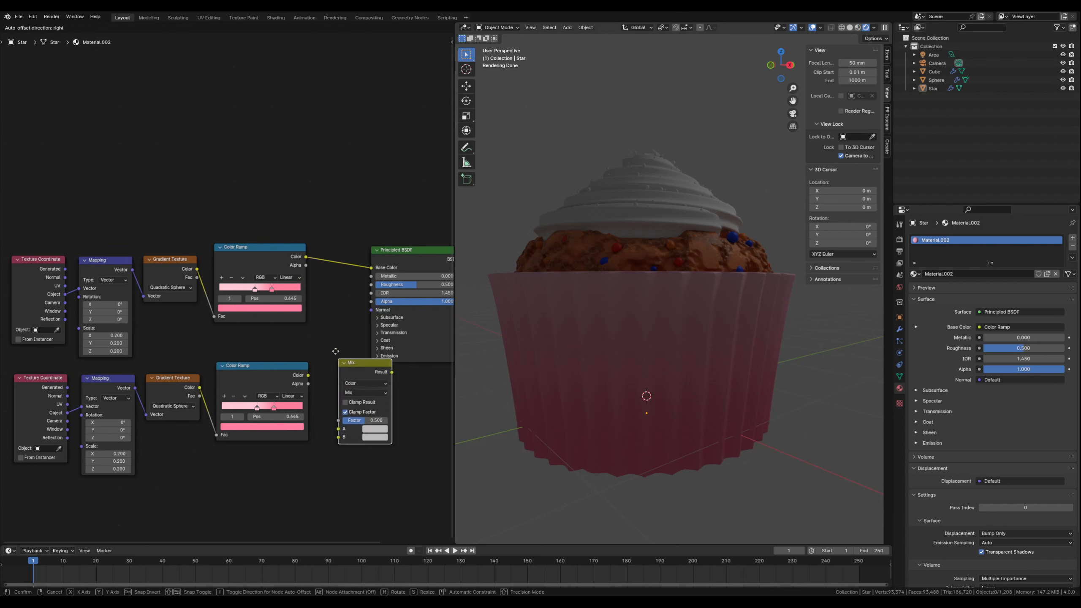
left_click(313, 264)
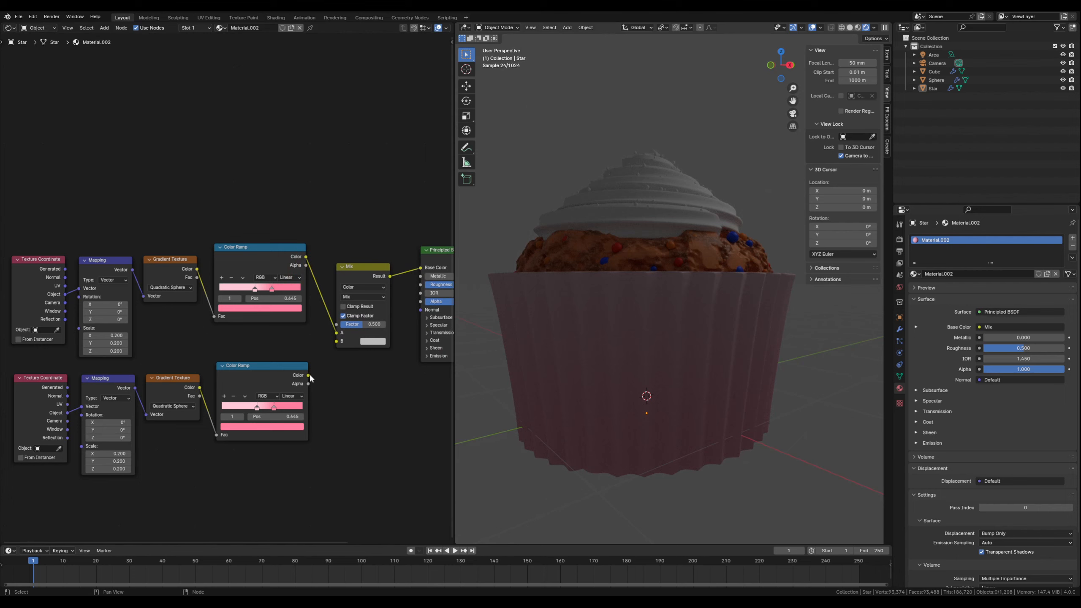
left_click_drag(310, 376, 334, 341)
Set the Mix node's blending mode to Multiply
left_click(357, 297)
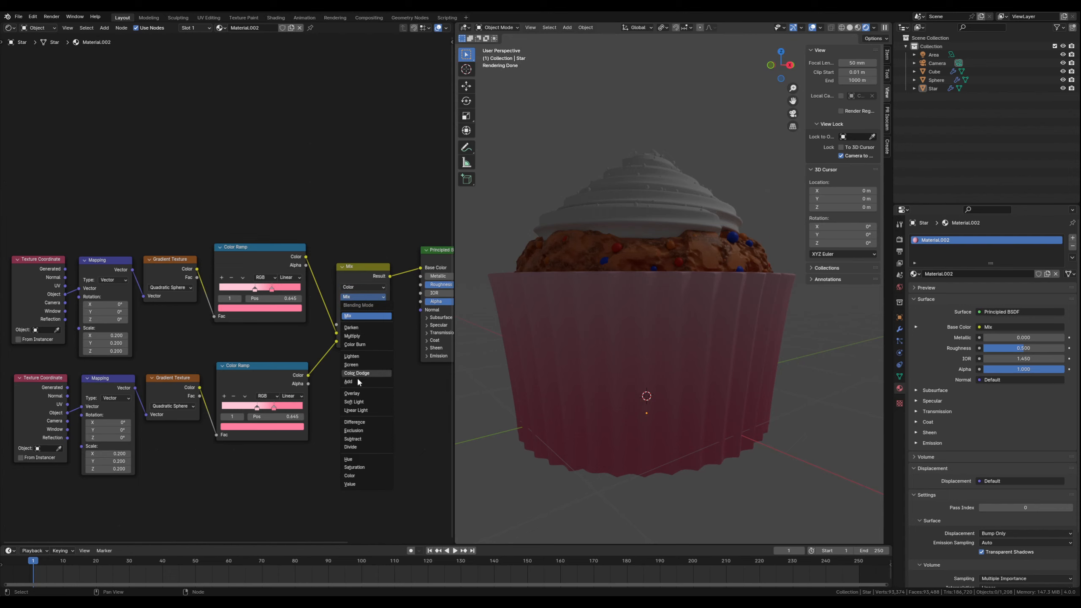
left_click(353, 336)
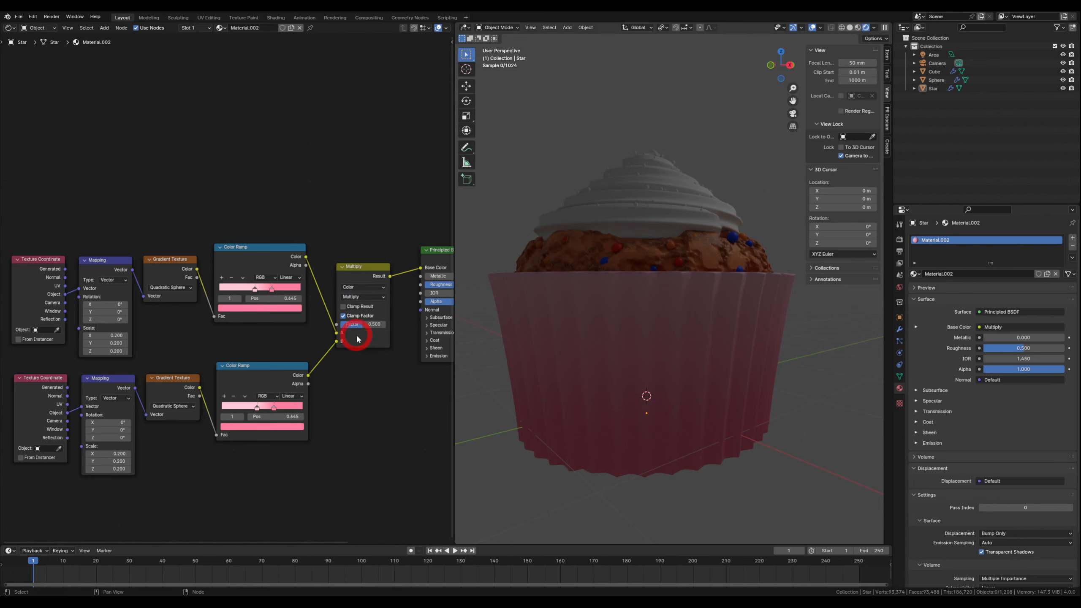
left_click(356, 425)
Detach the lower chain's Gradient Texture from its links and place it below the other nodes
middle_click_drag(188, 458, 229, 431)
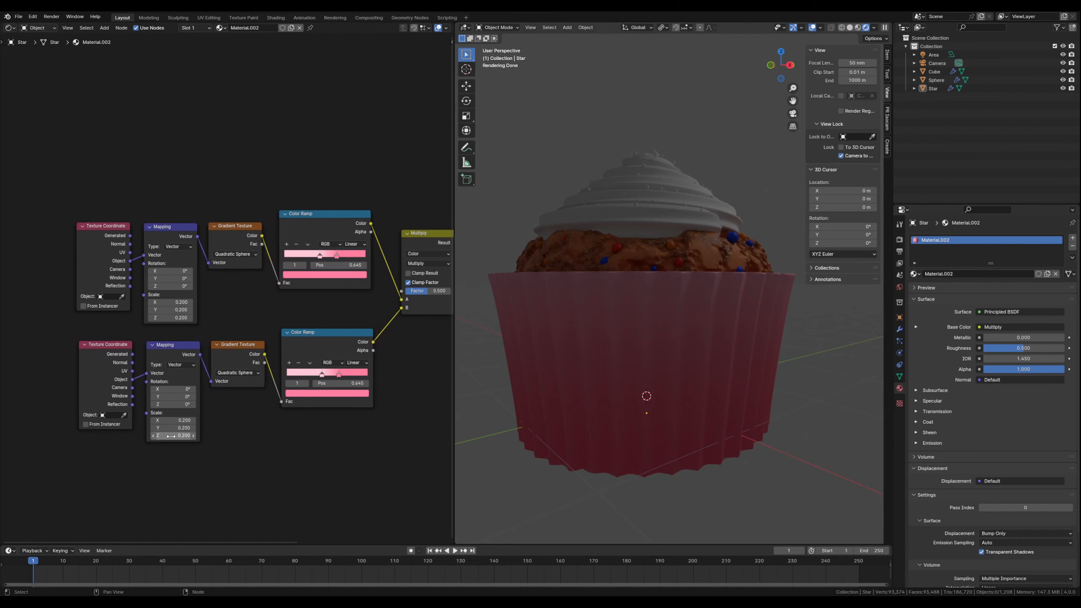
scroll(204, 444, "up", 3)
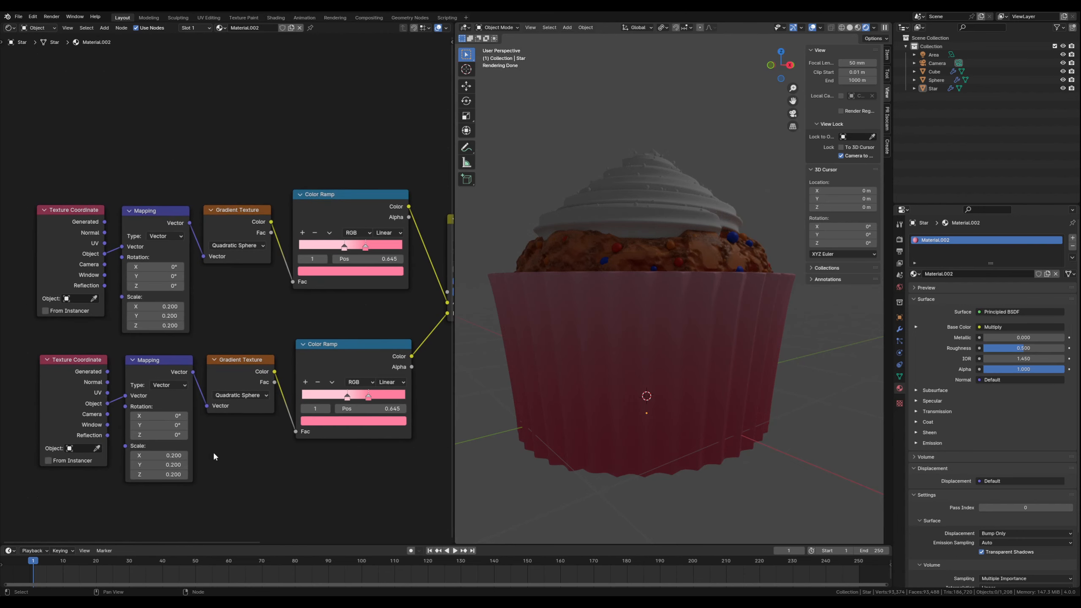
middle_click_drag(229, 466, 225, 441)
left_click(233, 333)
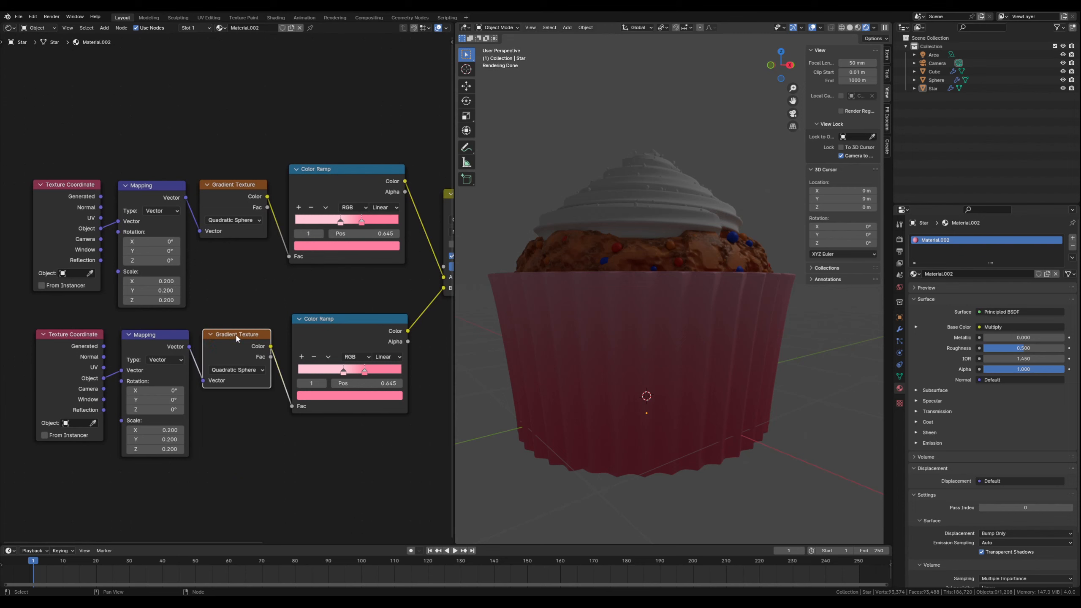
left_click_drag(236, 335, 234, 456, "alt")
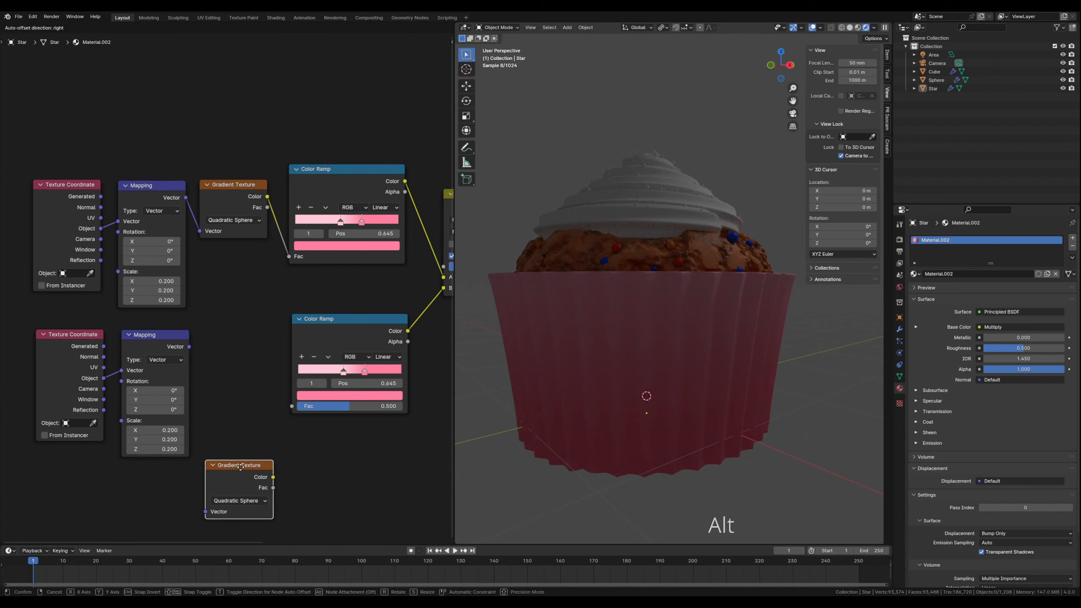
Link a new Noise Texture from the lower Mapping's Vector to the lower Color Ramp's Fac, and delete the detached Gradient Texture
key("shift+a")
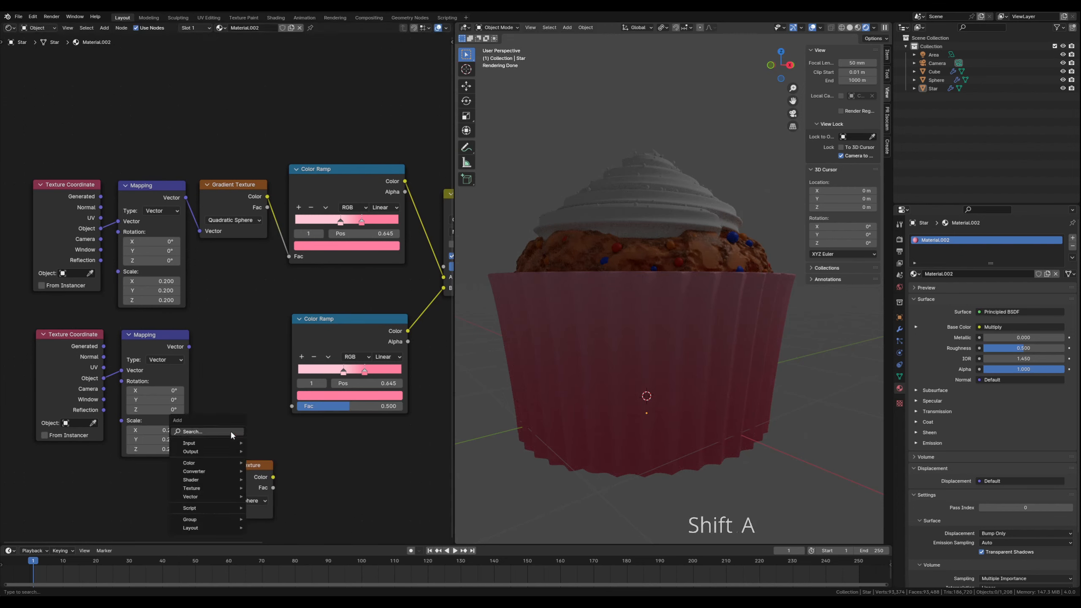
type("noi")
left_click(266, 447)
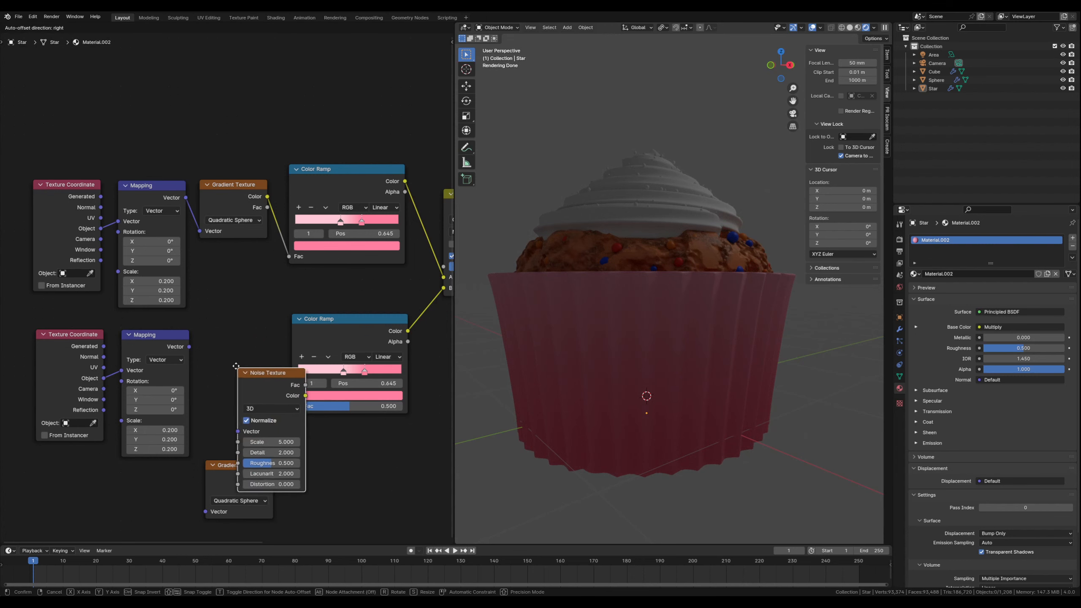
left_click(183, 345)
left_click_drag(189, 346, 220, 384)
left_click_drag(276, 341, 291, 406)
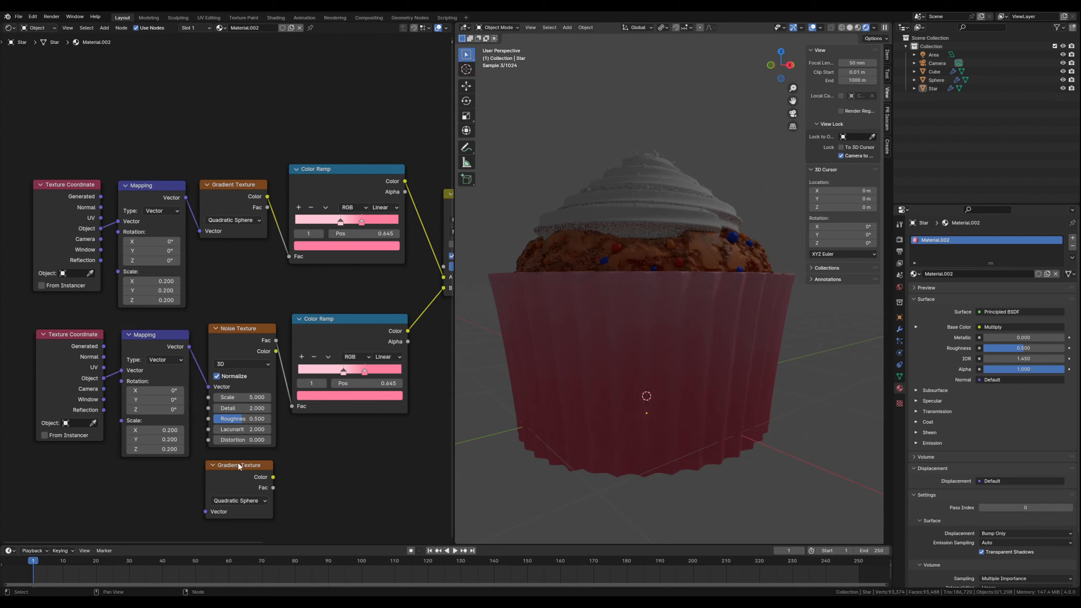
left_click(237, 464)
key("Delete")
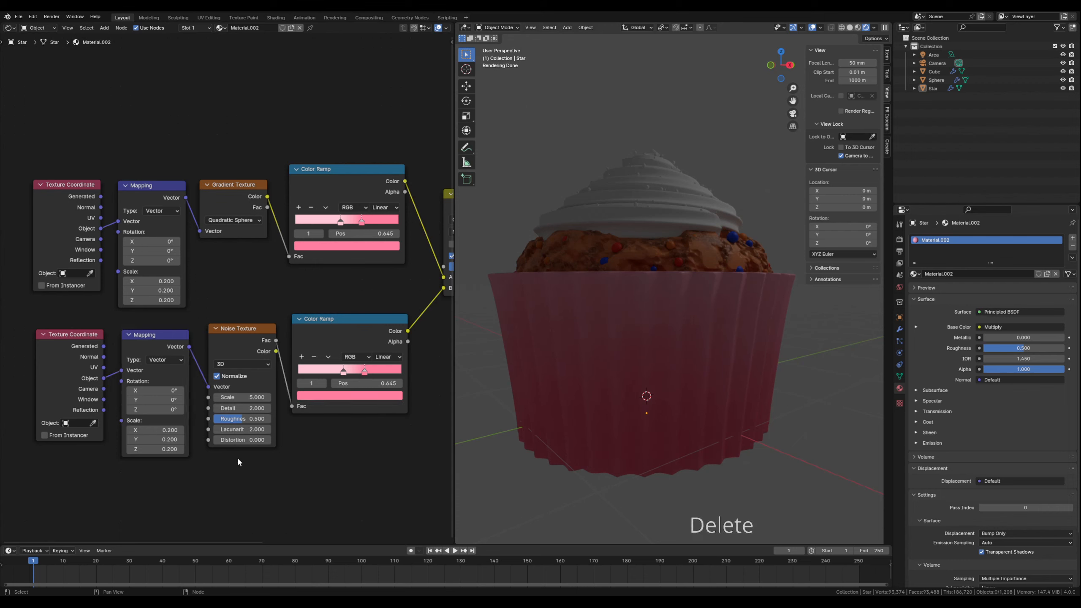
Set the lower Mapping node's type to Point and shift its Texture Coordinate node slightly
left_click(158, 360)
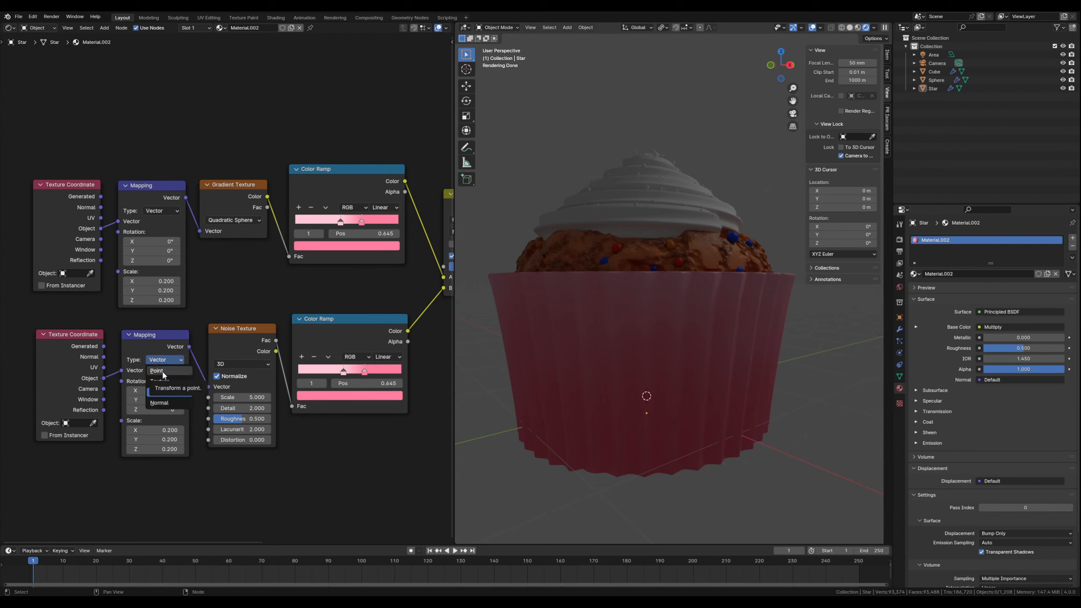
left_click(162, 371)
left_click_drag(72, 339, 67, 339)
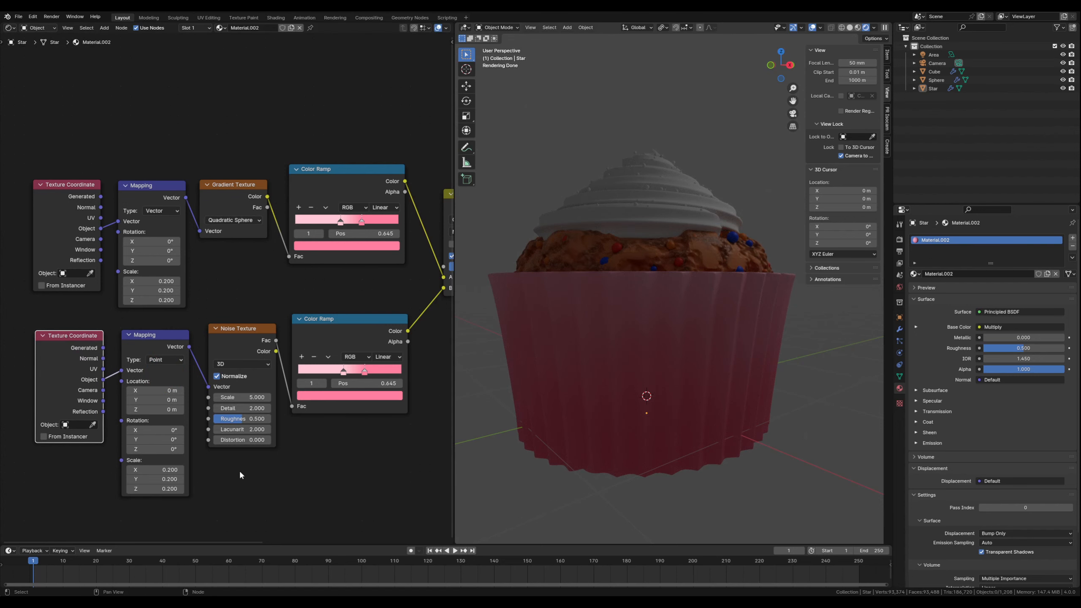
Set the Noise Texture's Scale to 1.5
left_click(238, 472)
scroll(185, 497, "up", 2)
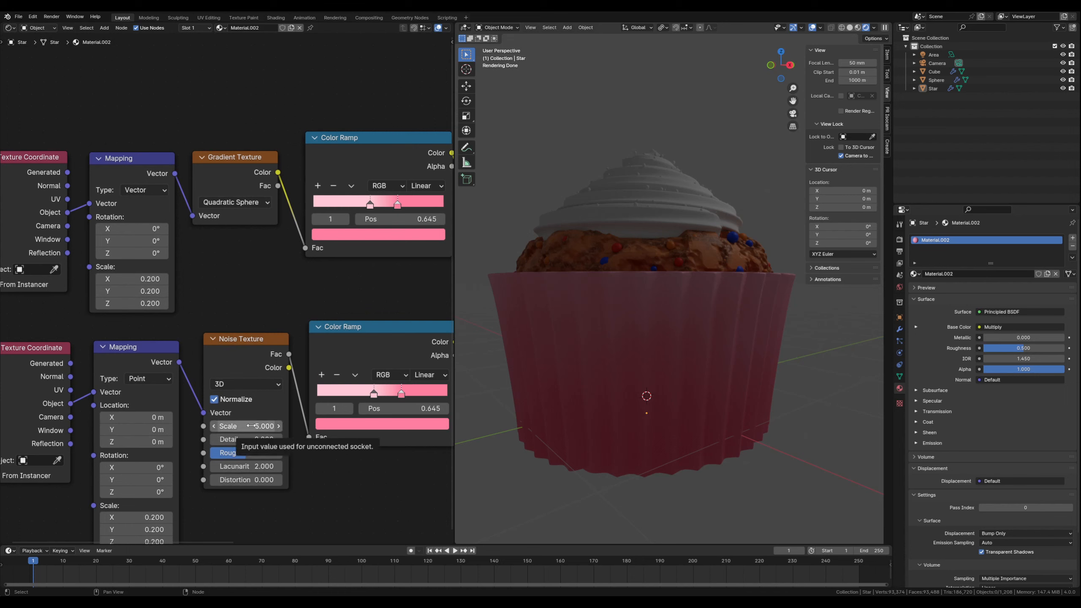
left_click(252, 425)
type("1.5")
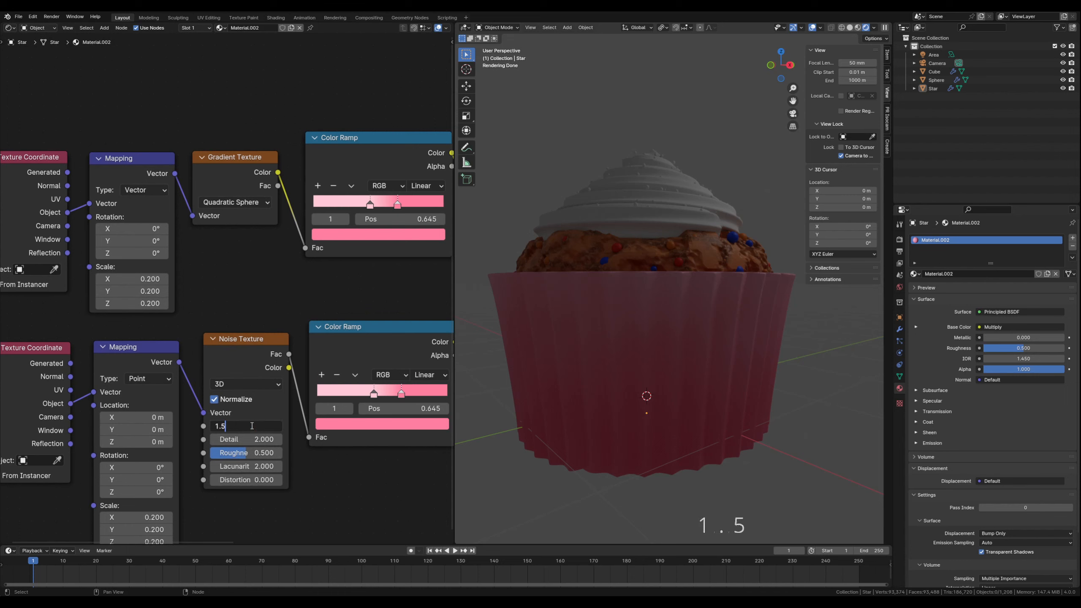
key("Return")
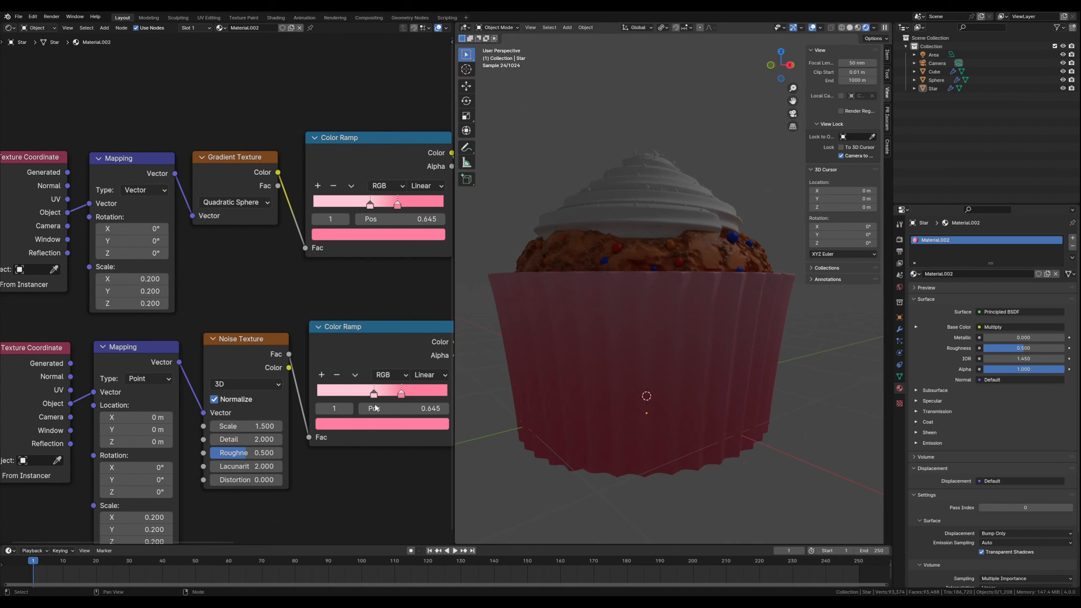
Raise the Multiply node's Factor to 1.000 and switch its blending mode to Mix
middle_click_drag(355, 304, 230, 264)
middle_click_drag(404, 273, 344, 282)
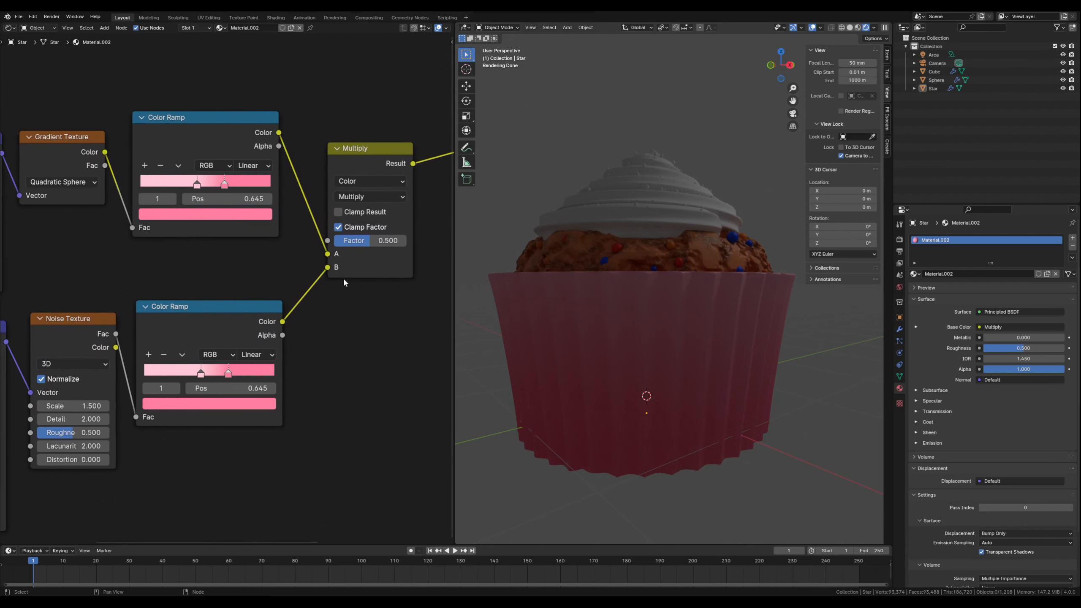
left_click_drag(372, 241, 407, 240)
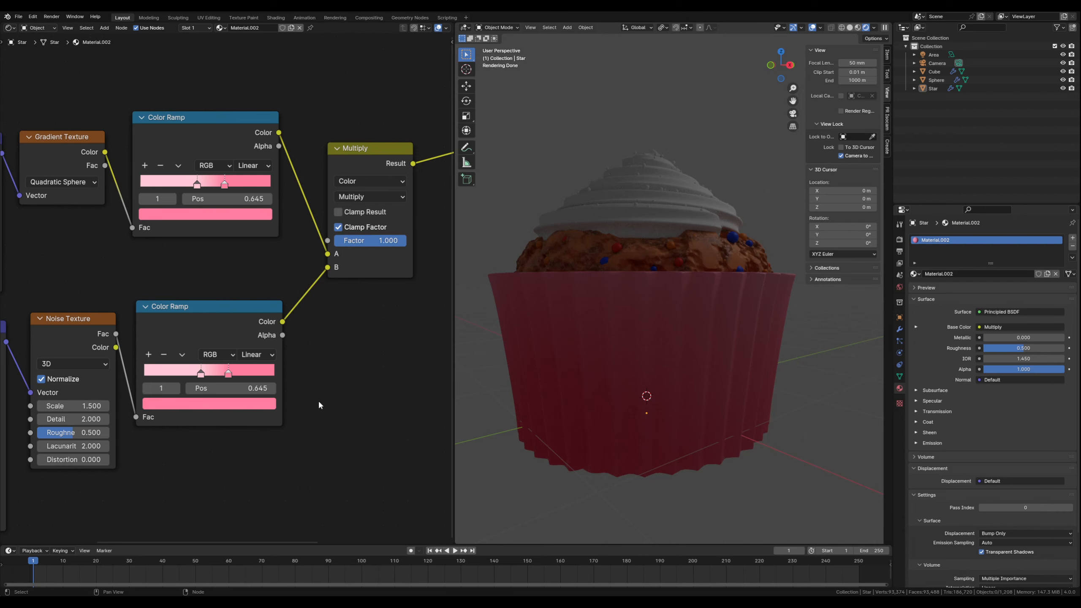
left_click(360, 198)
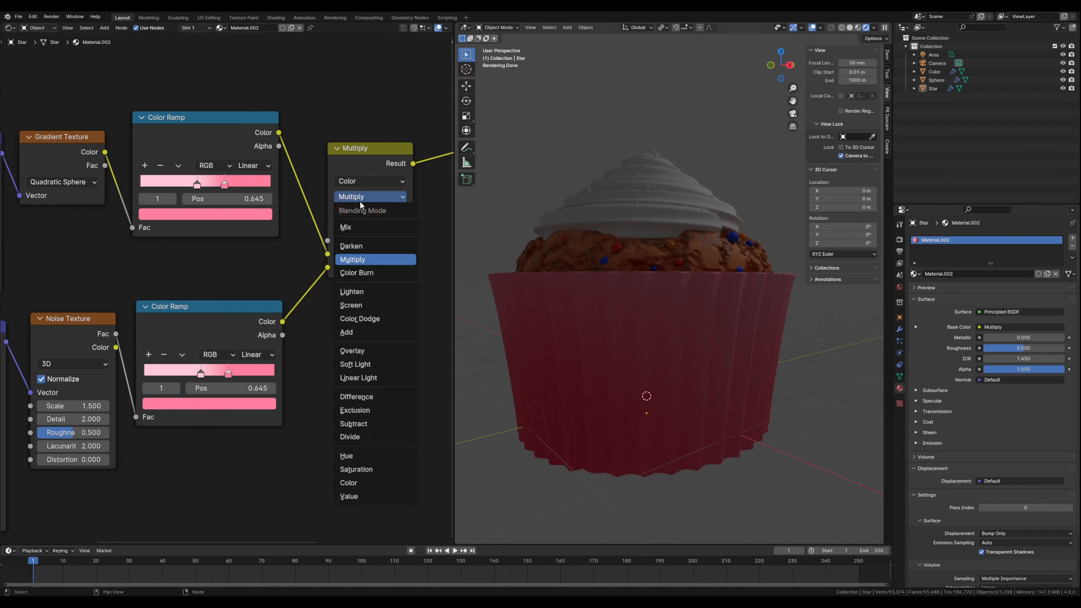
left_click(357, 228)
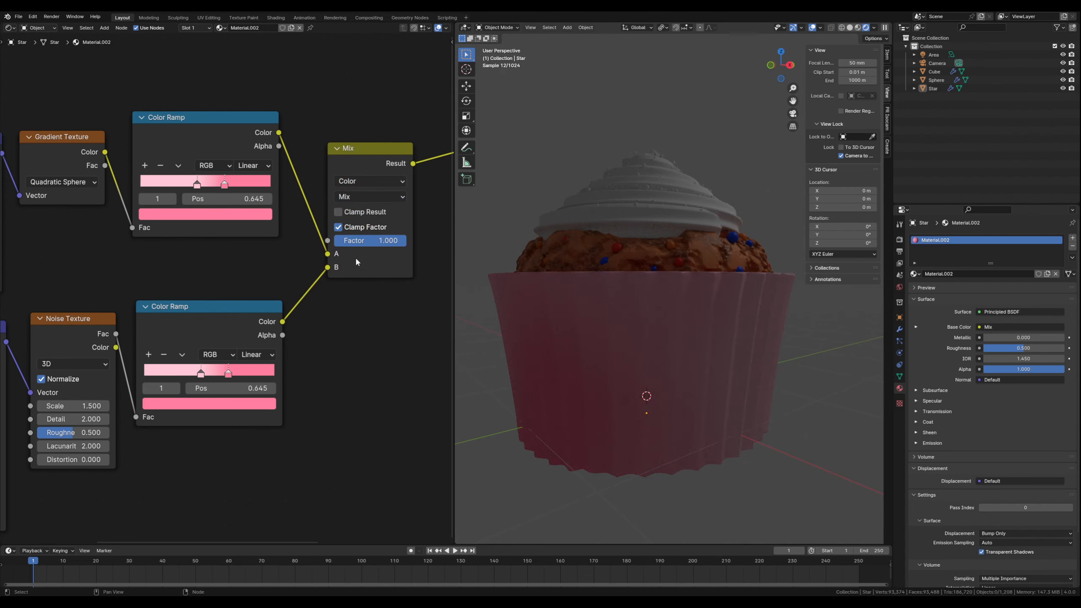
Set the Noise Texture's Detail to 15 and its Distortion to 1.9
middle_click_drag(176, 459, 218, 449)
left_click(126, 407)
type("15")
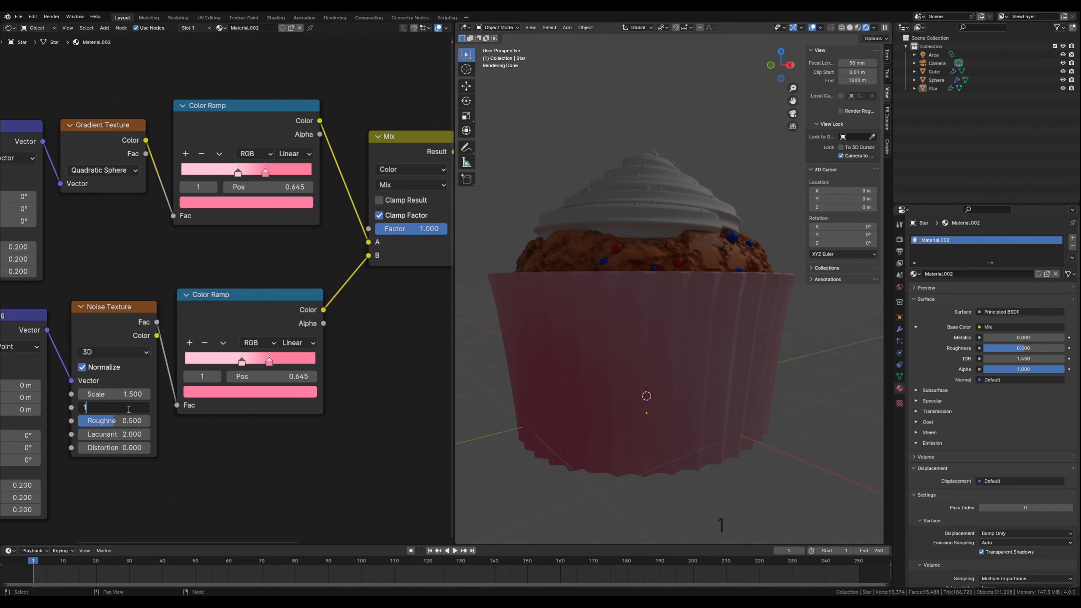
key("Return")
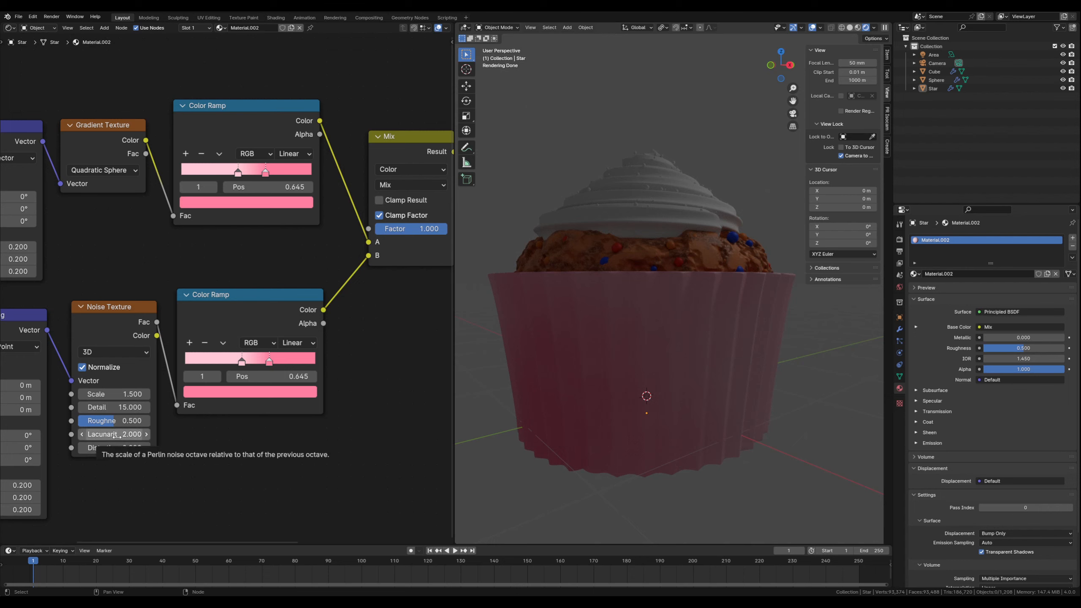
left_click_drag(117, 449, 136, 448)
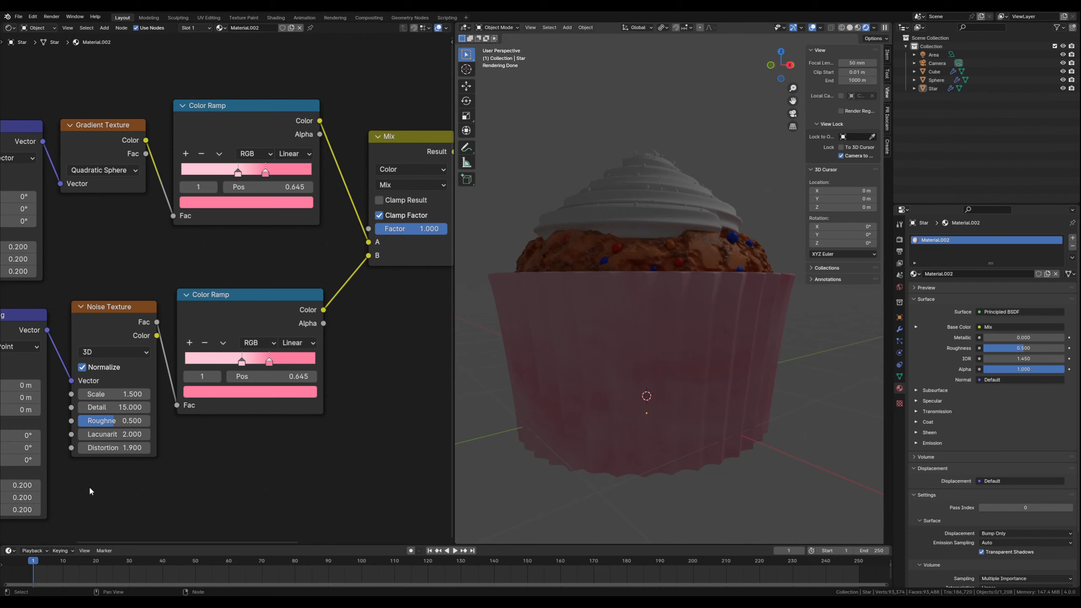
Set the lower Mapping node's Scale to 1 on the X, Y and Z axes
middle_click_drag(92, 487, 176, 479)
middle_click_drag(178, 478, 196, 465)
left_click_drag(121, 465, 122, 467)
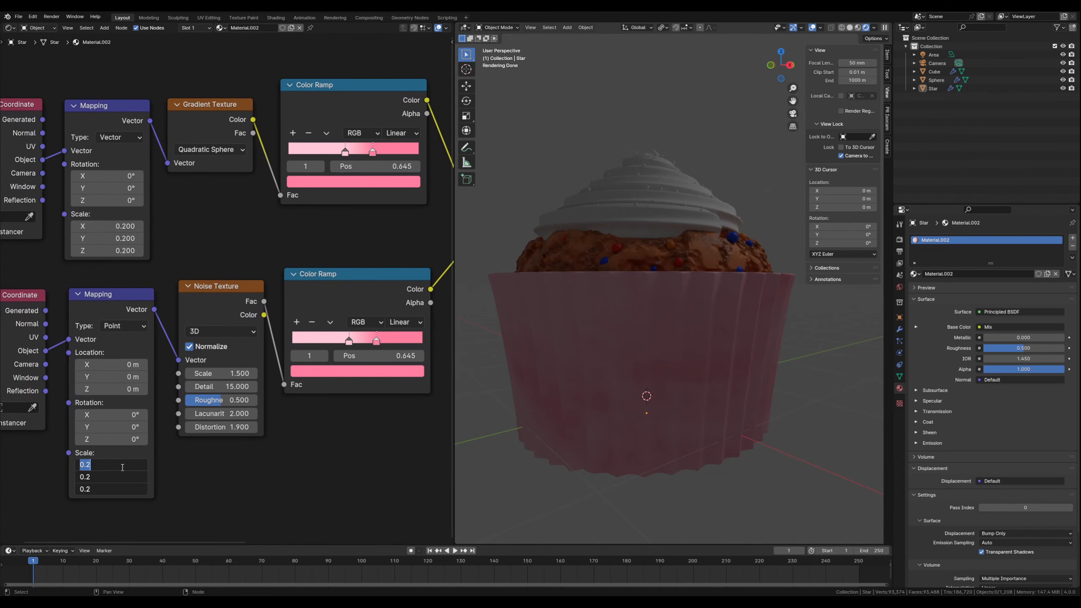
type("1")
key("Return")
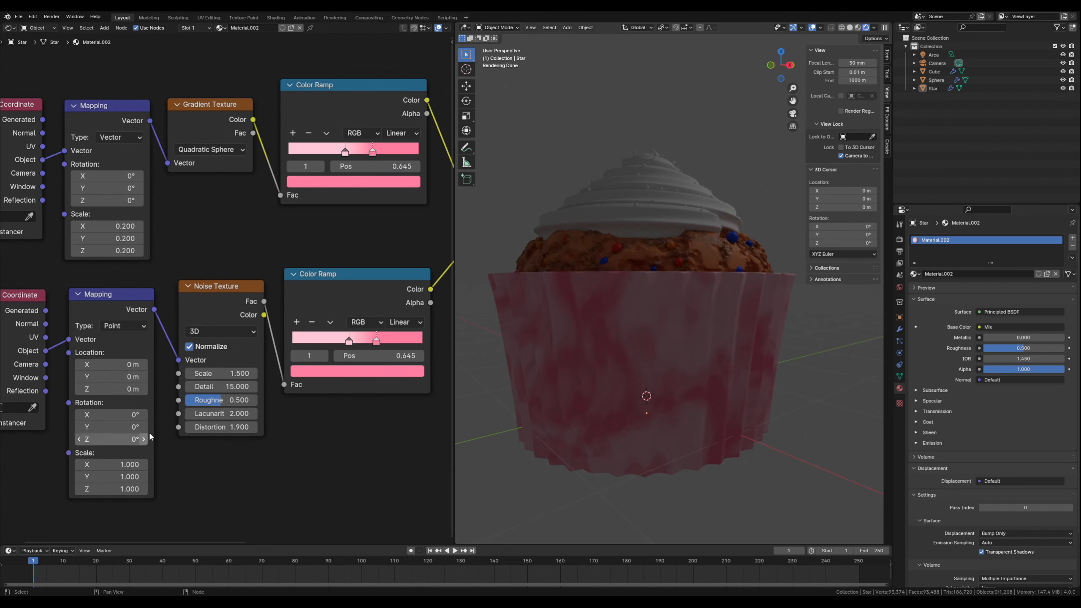
Switch the Mix node's blending mode to Multiply and set its Factor to 0.575
middle_click_drag(350, 440, 222, 445)
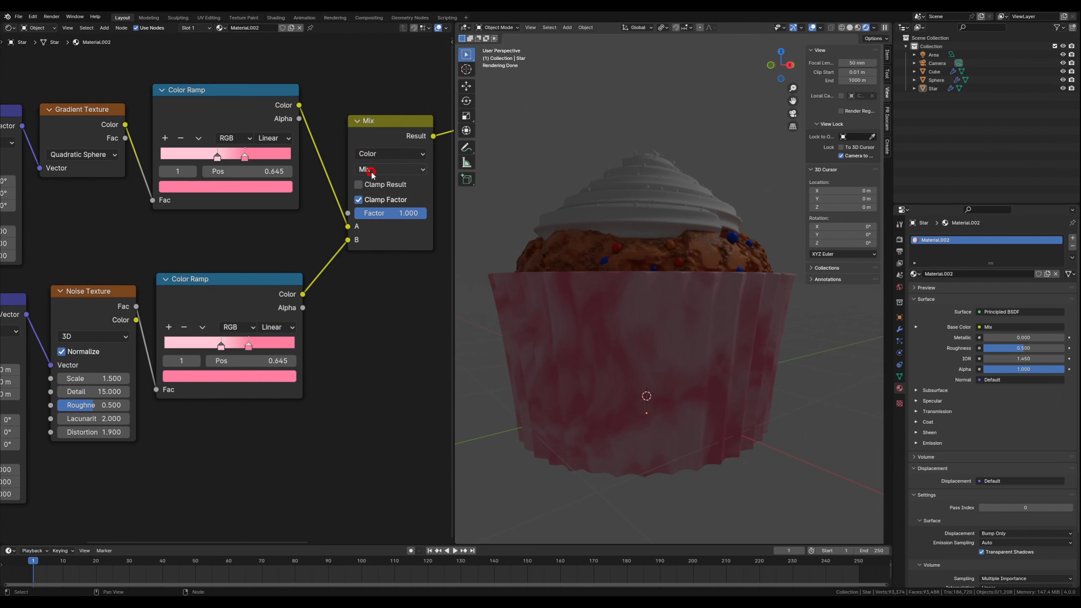
left_click(386, 168)
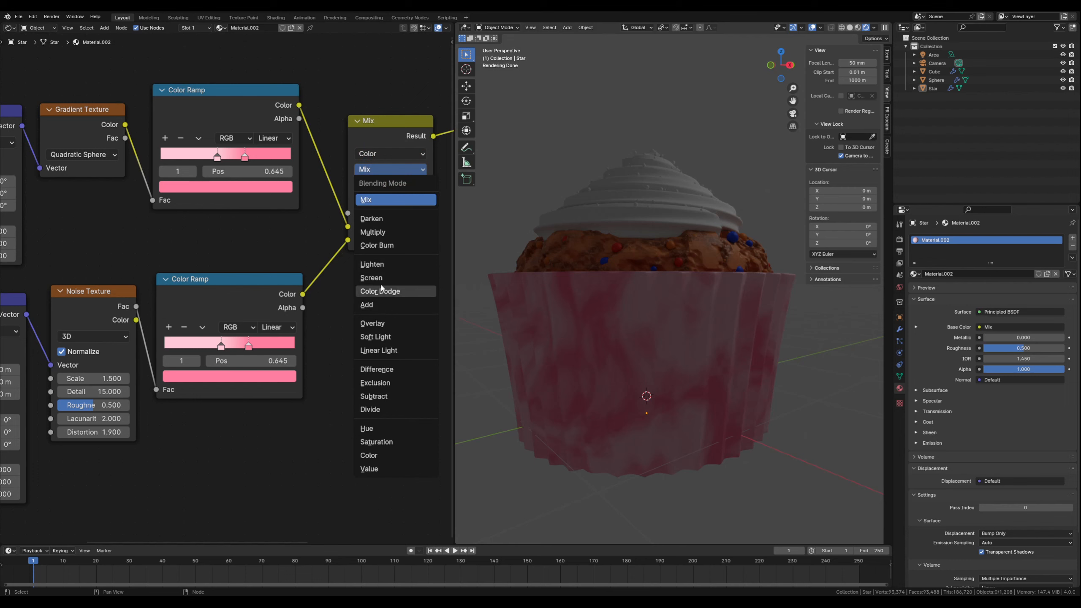
left_click(374, 232)
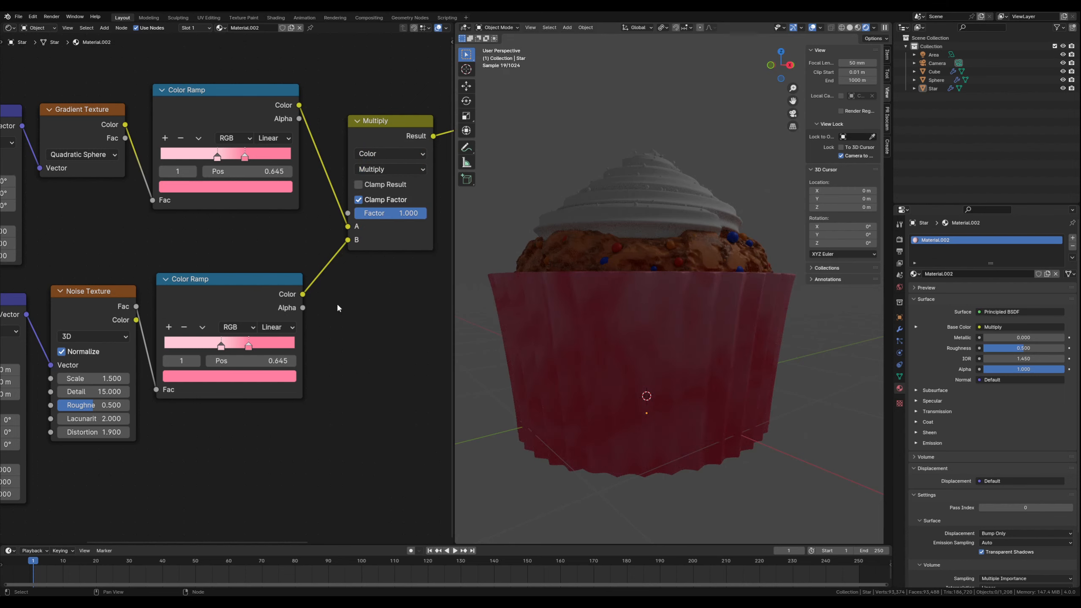
left_click_drag(404, 213, 373, 213)
scroll(625, 441, "down", 3)
middle_click_drag(648, 411, 628, 424)
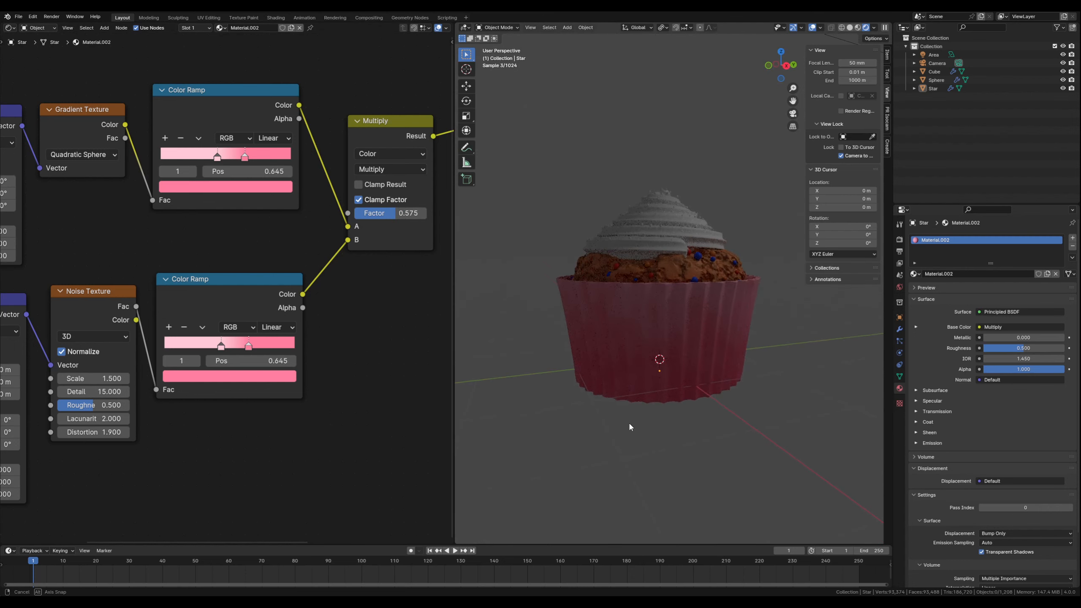
scroll(649, 405, "up", 2)
Try a different Detail on the Noise Texture, undo it, and set the Scale to 2.5
middle_click_drag(183, 471, 314, 447)
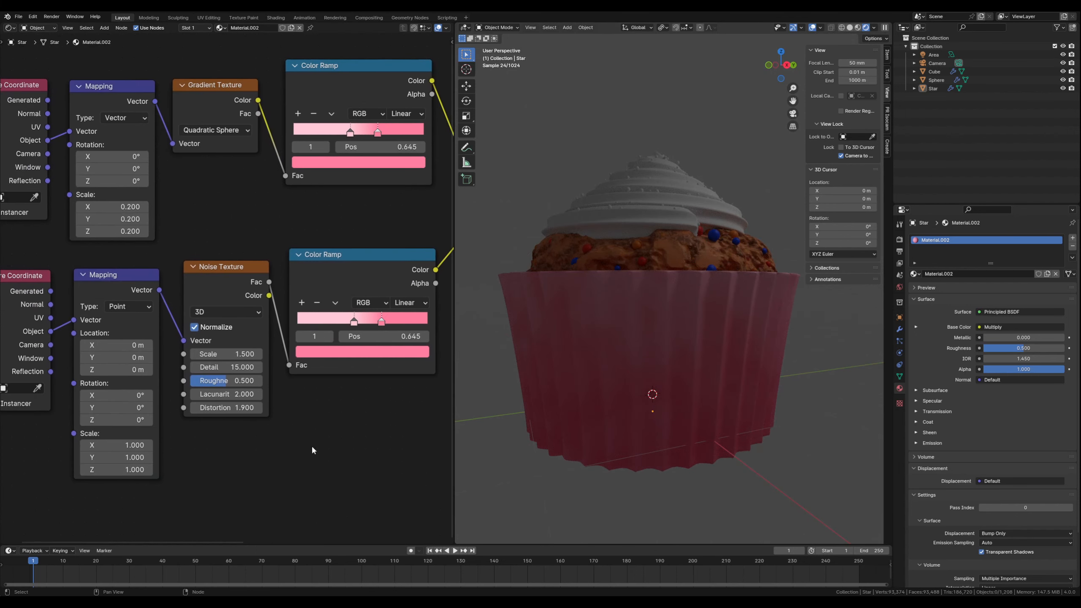
middle_click_drag(194, 475, 265, 484)
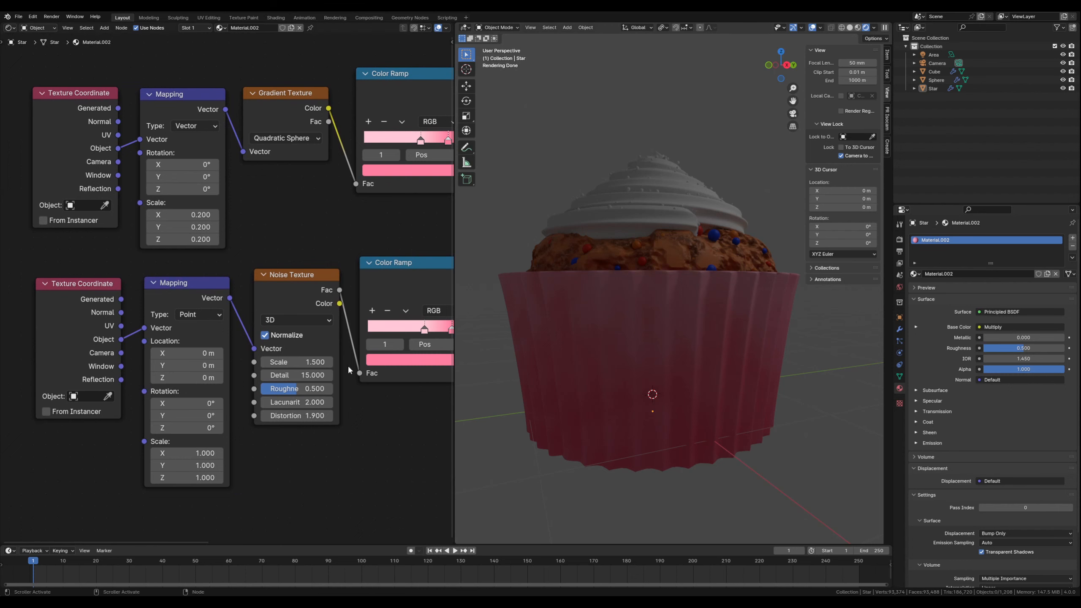
left_click_drag(296, 375, 263, 375)
key("ctrl+z")
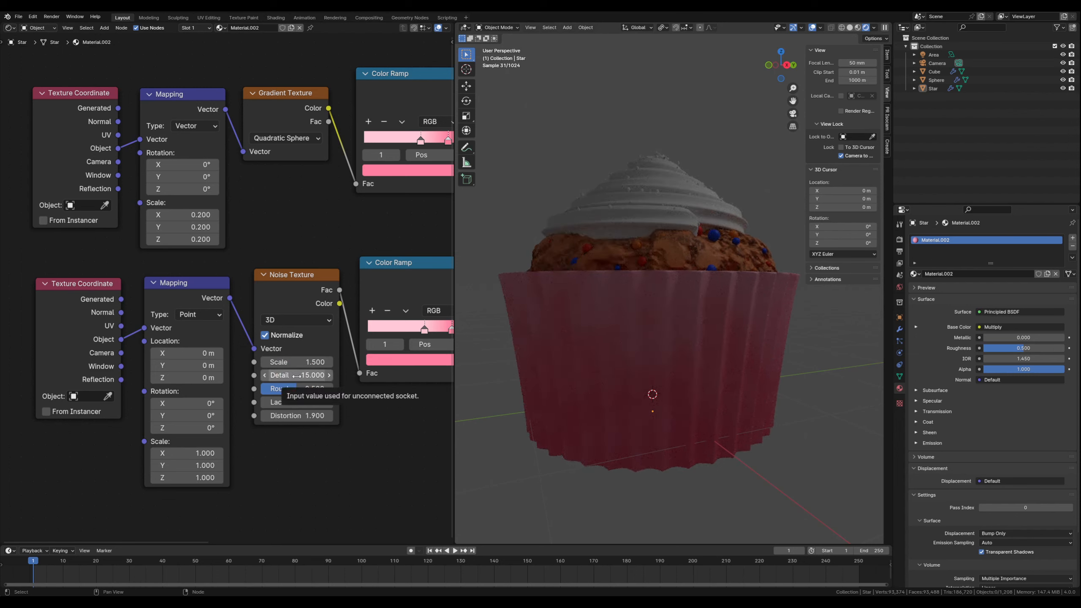
left_click_drag(294, 362, 319, 361)
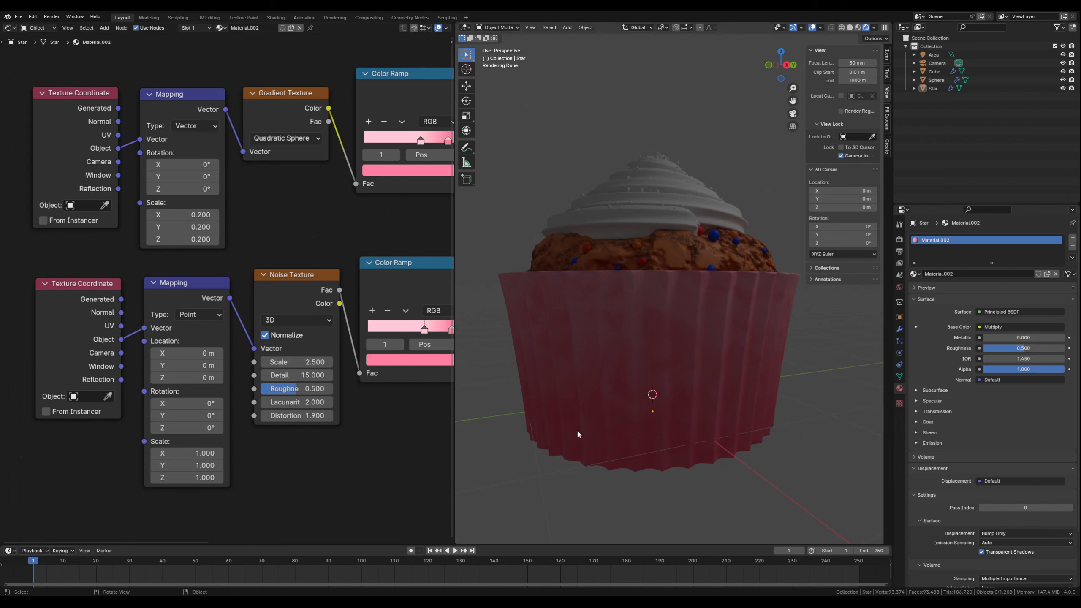
Slightly increase the thickness in the cupcake wrapper's Solidify modifier and deselect the wrapper
middle_click_drag(576, 429, 697, 431)
scroll(694, 430, "down", 2)
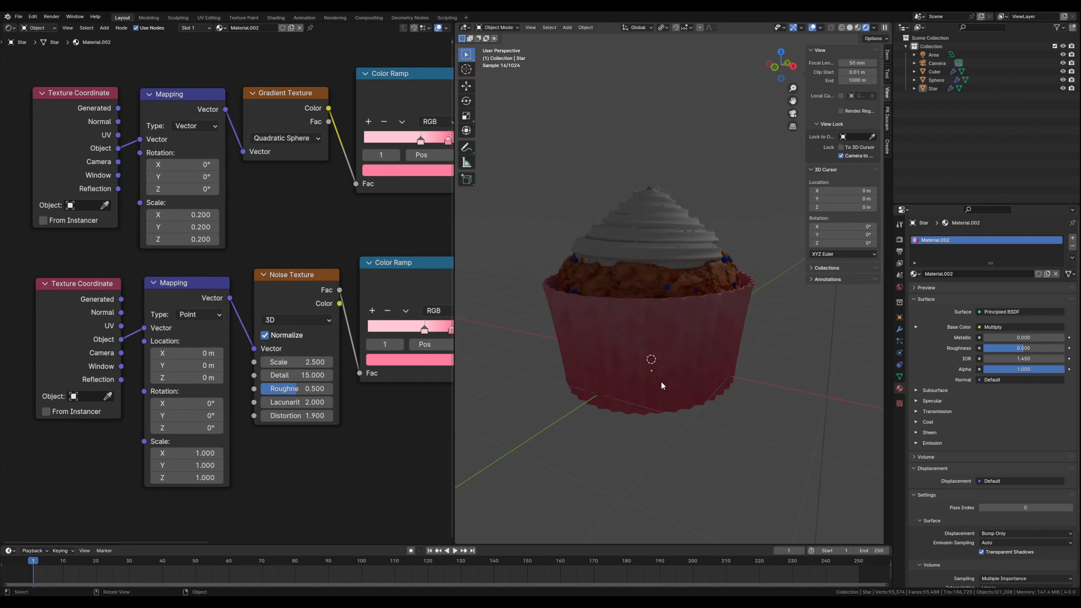
middle_click_drag(737, 374, 709, 394, "shift")
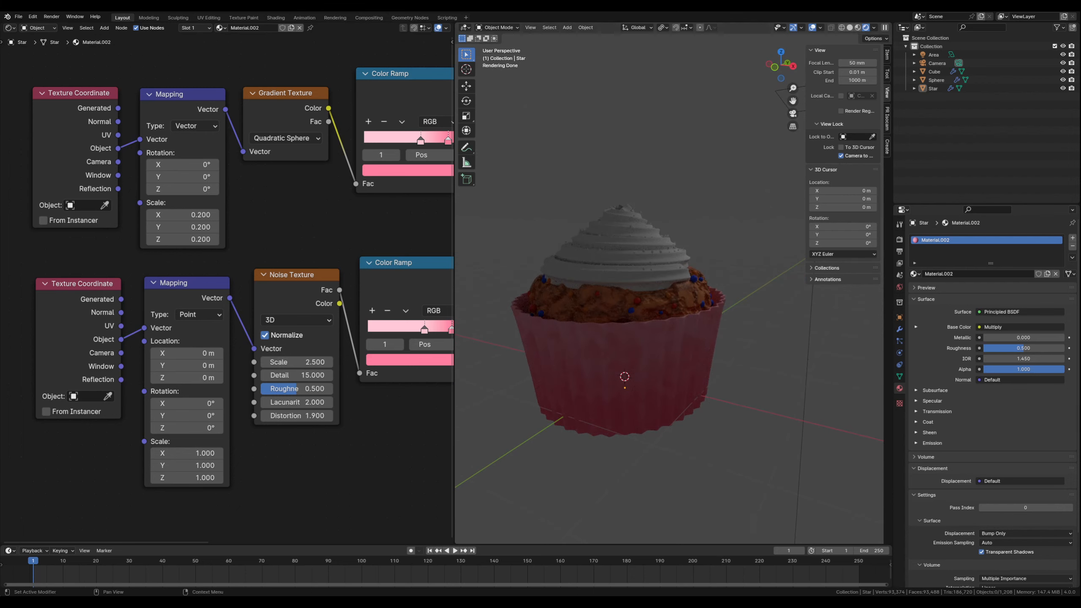
middle_click_drag(677, 326, 635, 364)
scroll(637, 366, "up", 4)
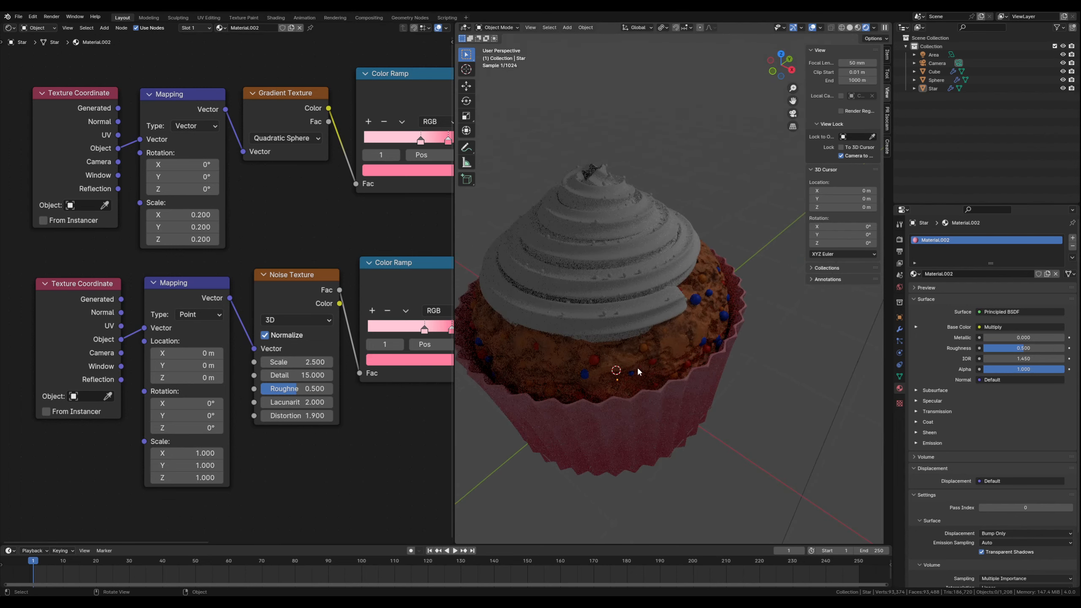
middle_click_drag(557, 416, 598, 365, "shift")
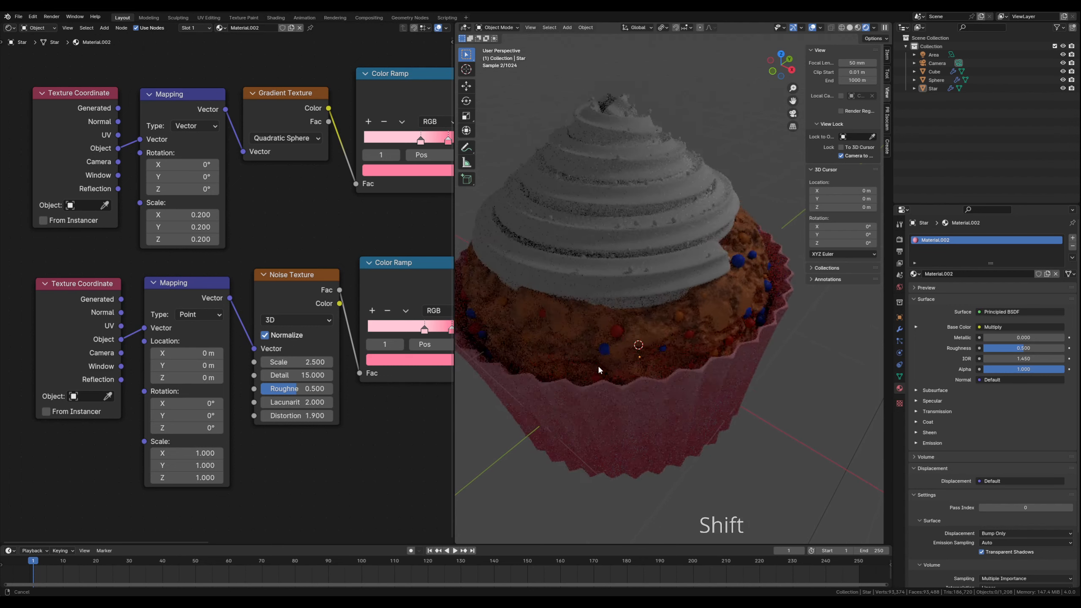
left_click(633, 386, "shift")
left_click(900, 331)
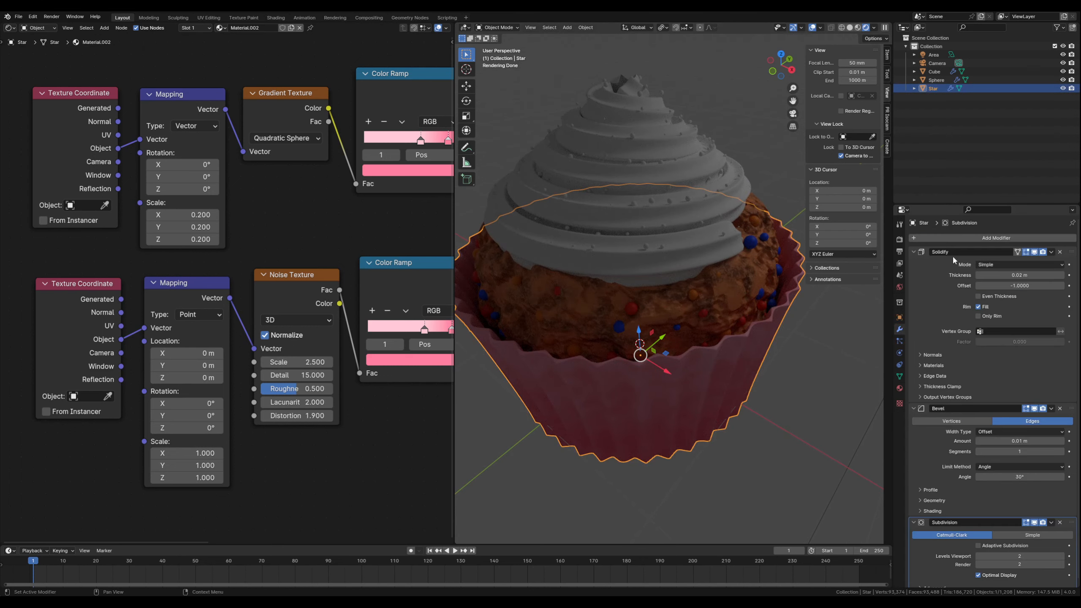
left_click(1063, 275)
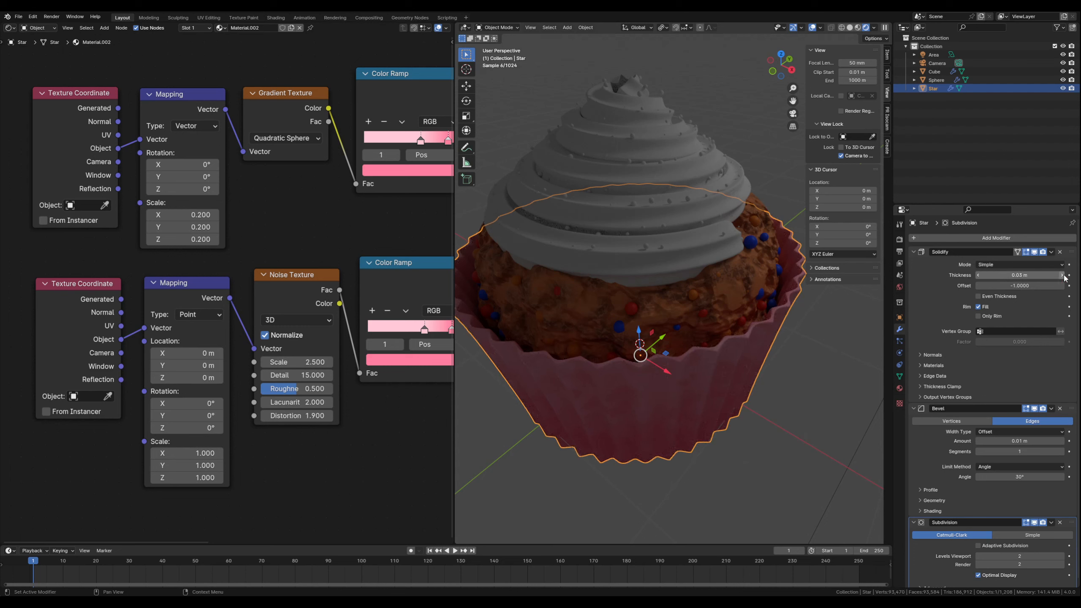
left_click(829, 373)
Create a new material for the frosting and bring its nodes into view in the Shader Editor
scroll(740, 398, "down", 3)
middle_click_drag(736, 398, 706, 373)
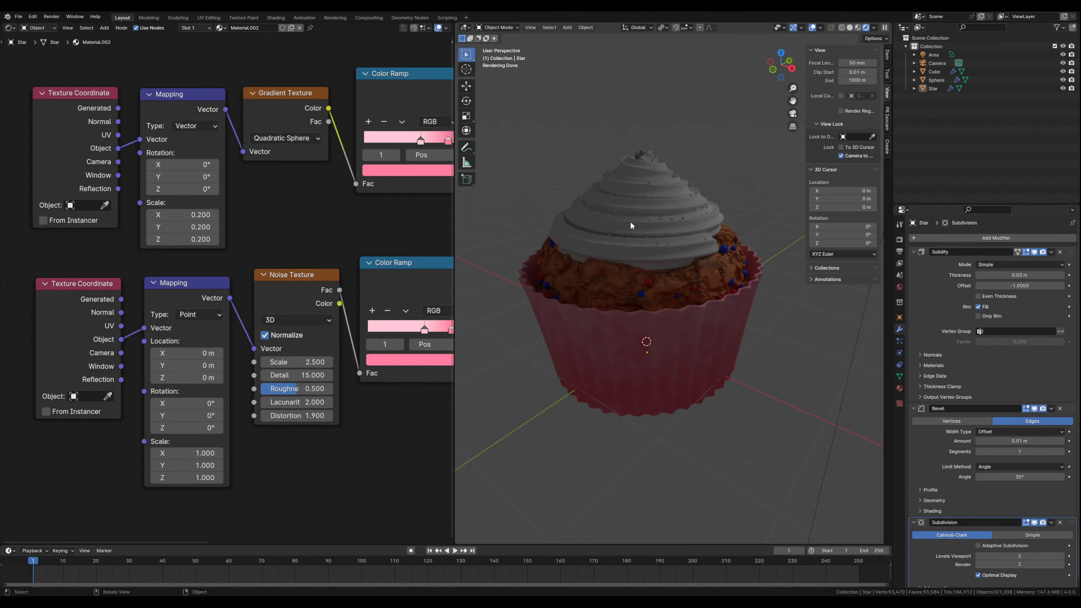
left_click(631, 208)
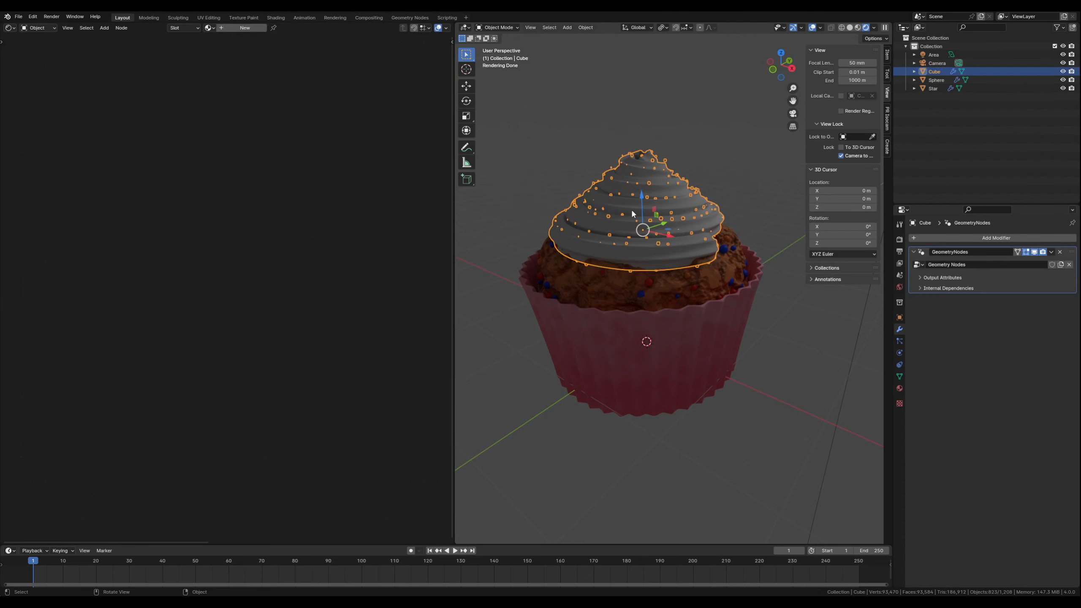
left_click(899, 389)
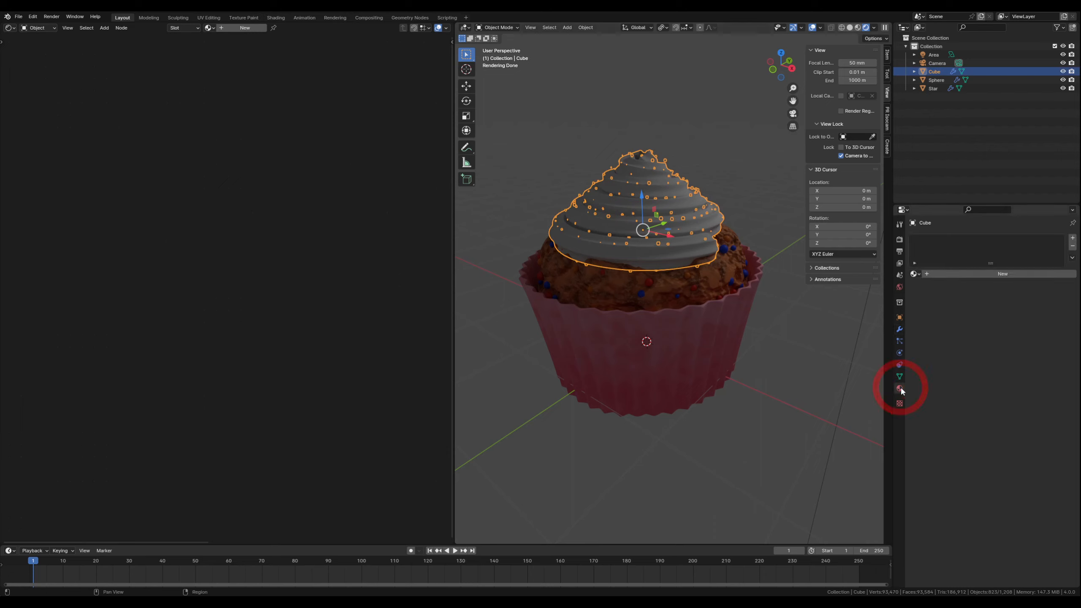
left_click(966, 274)
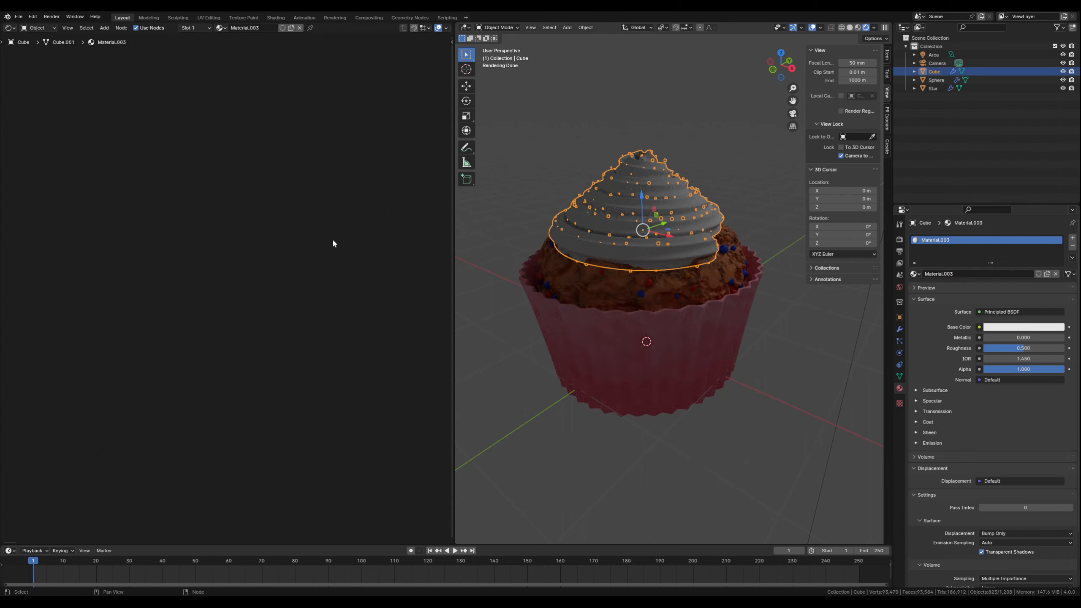
left_click(9, 28)
left_click(40, 106)
key("Home")
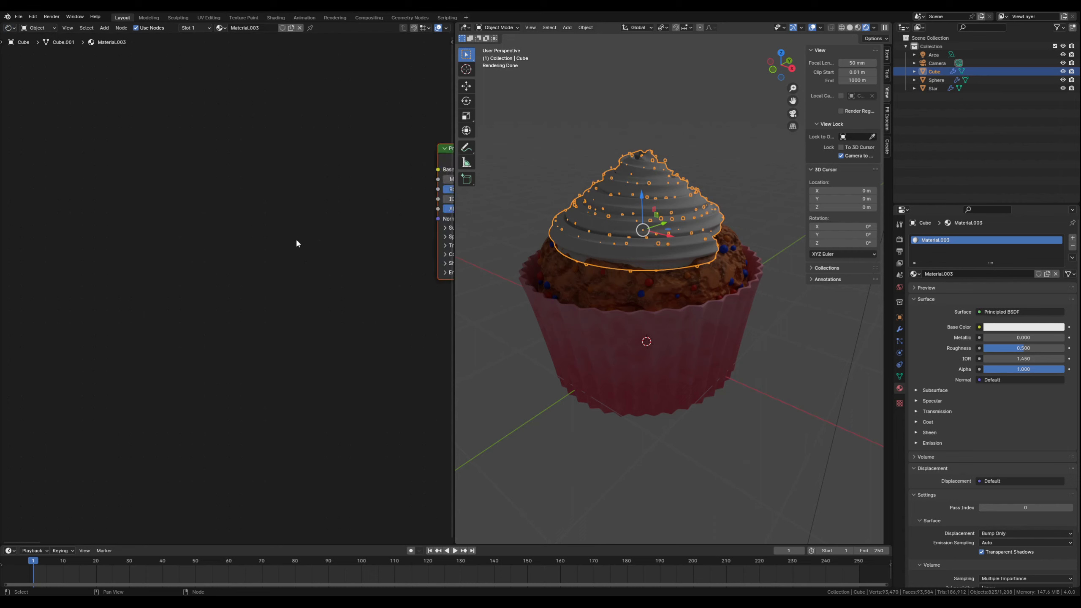
scroll(285, 273, "up", 2)
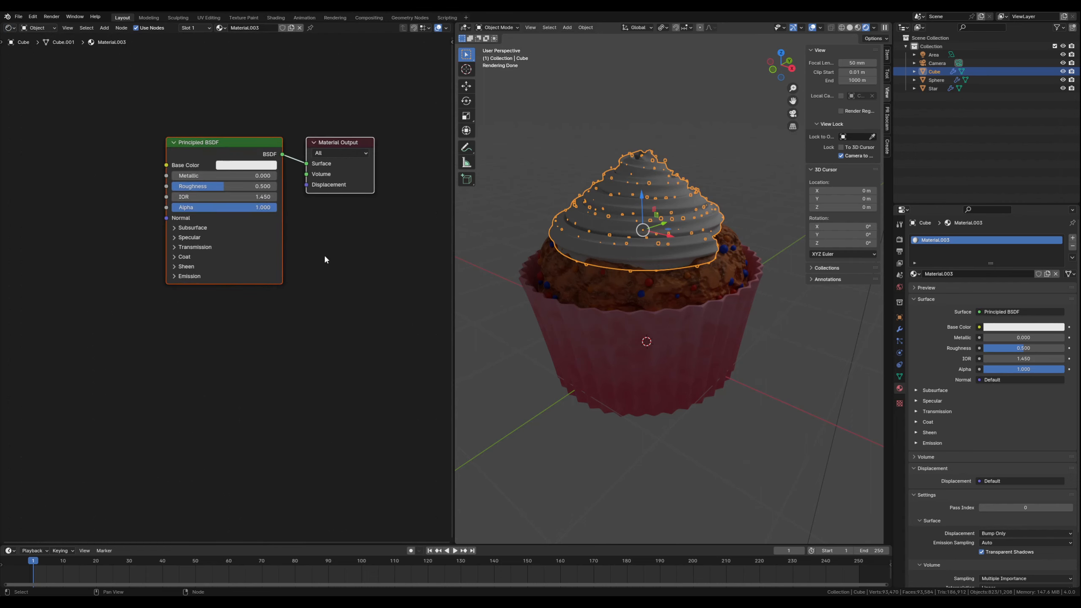
middle_click_drag(317, 247, 353, 286)
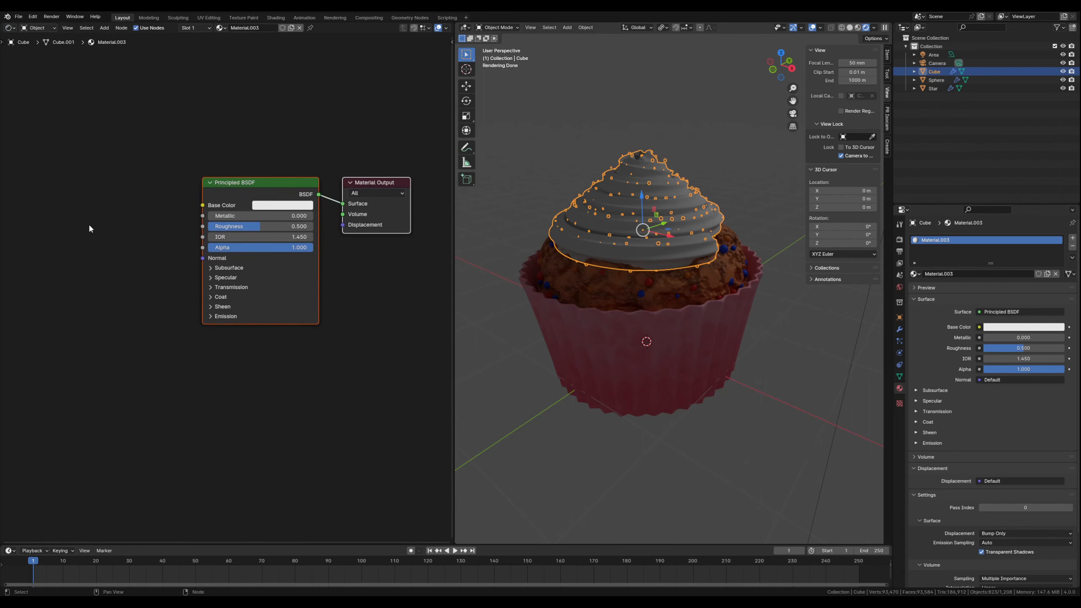
Add a Color Ramp node in front of the frosting material's Principled BSDF, leaving it unlinked
left_click(90, 229)
key("shift+a")
type("color")
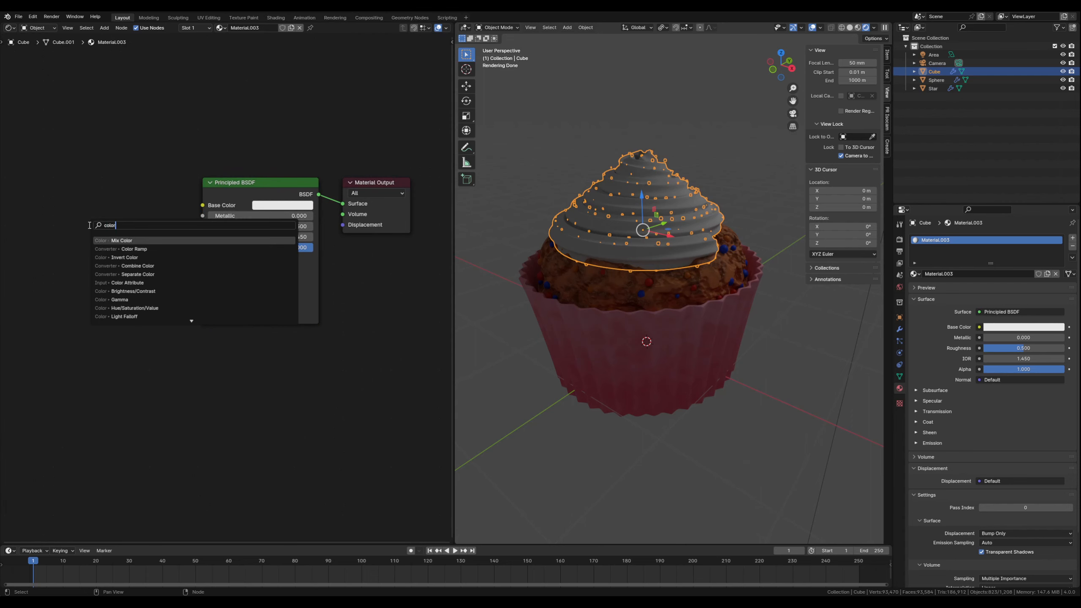
key("Down")
key("Return")
left_click(57, 202)
middle_click_drag(85, 332, 205, 388)
left_click(112, 337)
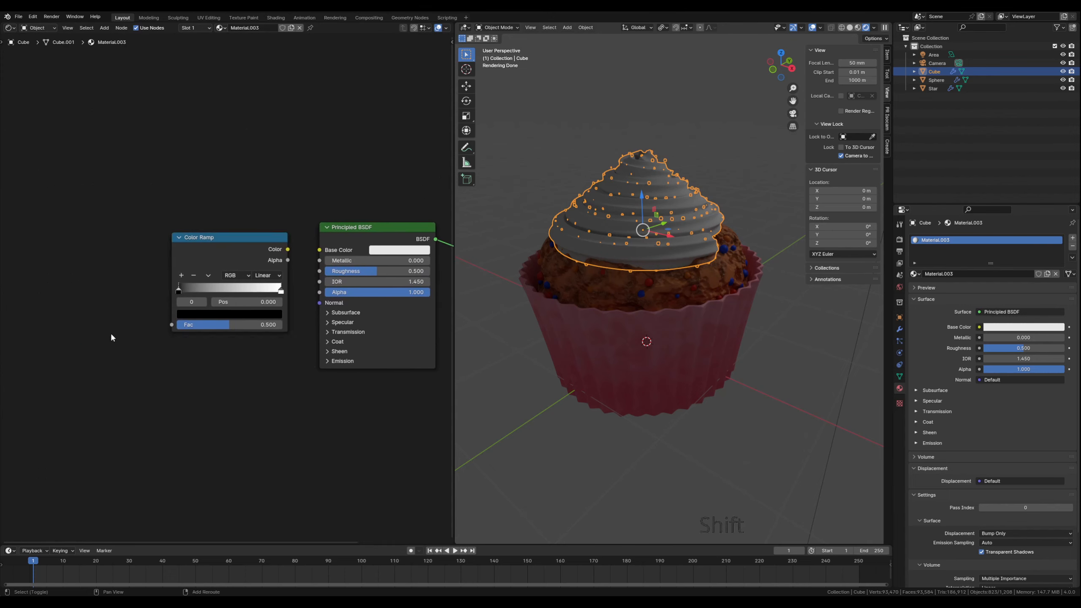
Add a Gradient Texture node ahead of the Color Ramp and attach Mapping and Texture Coordinate nodes to it
key("shift+a")
type("gradi")
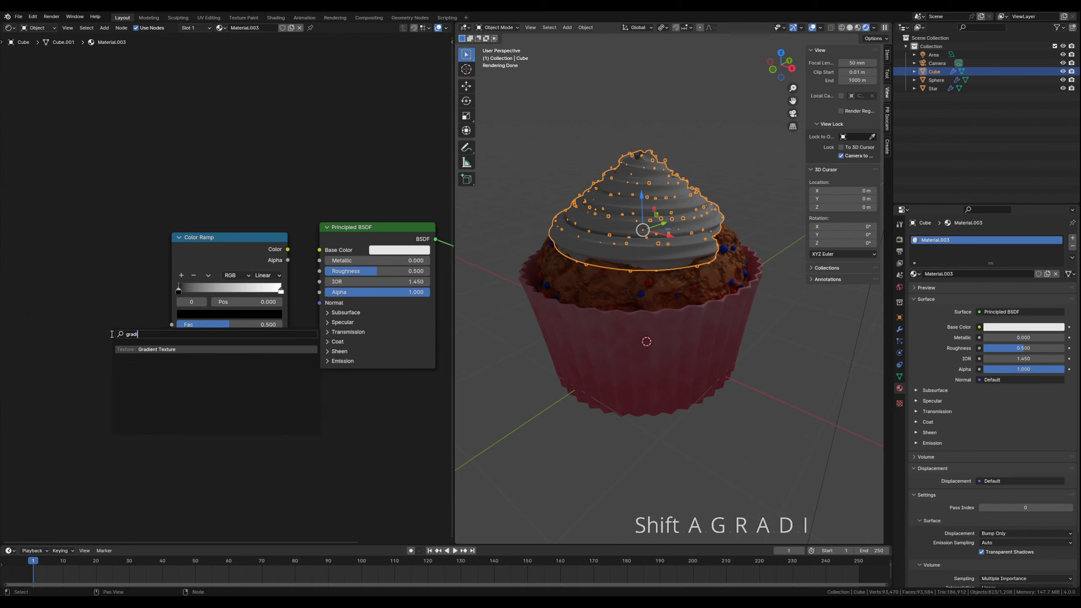
left_click(144, 349)
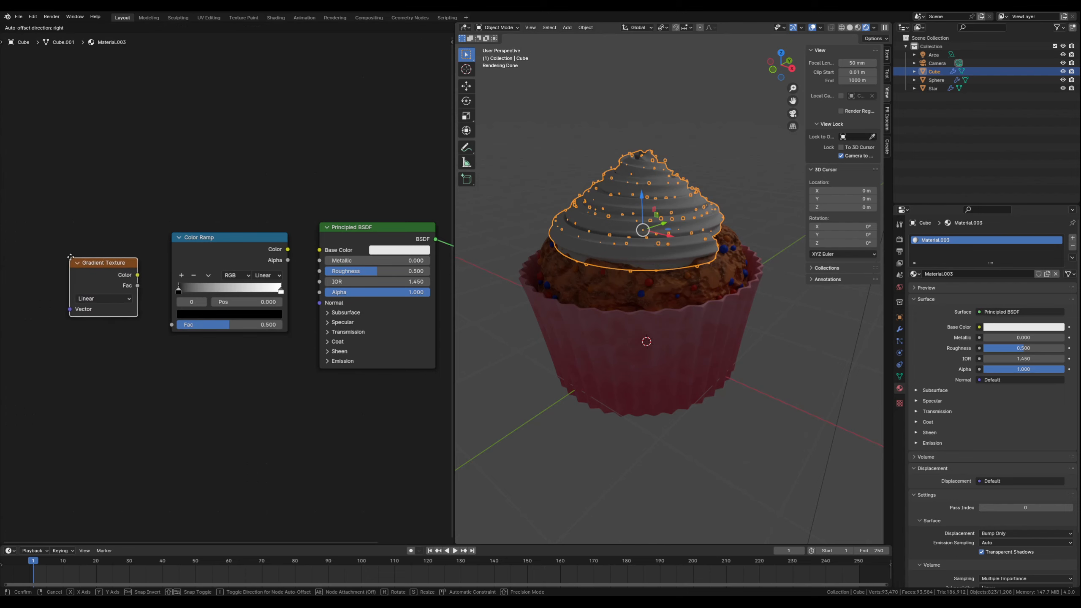
left_click(101, 303)
middle_click_drag(137, 336, 177, 357)
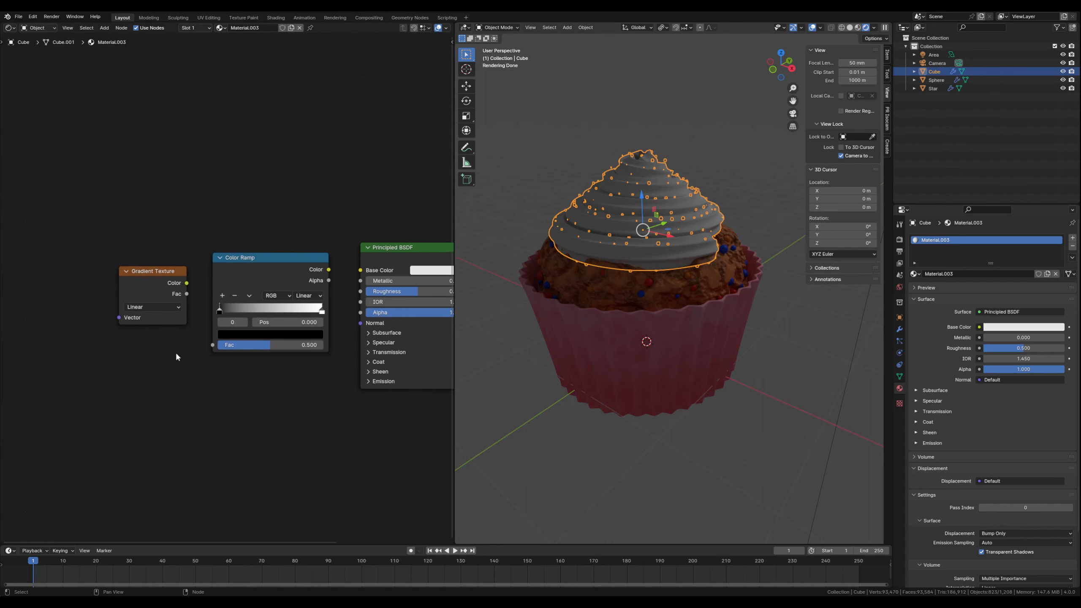
left_click(151, 273)
key("ctrl+t")
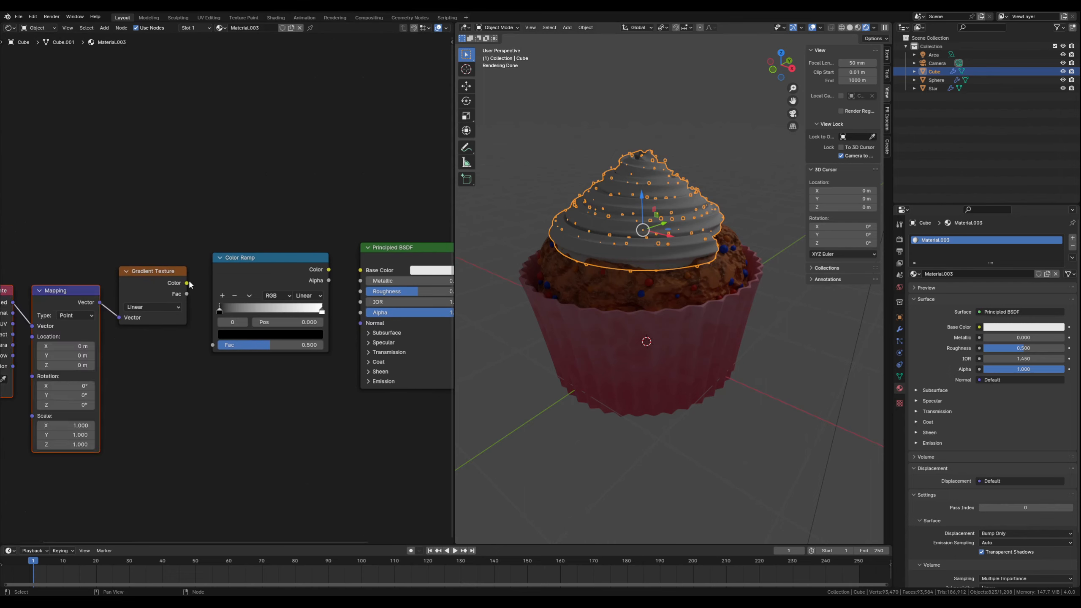
Link the Gradient Texture's Color to the Color Ramp's Fac, and the ramp's Color to the Principled BSDF's Base Color
left_click_drag(187, 283, 212, 346)
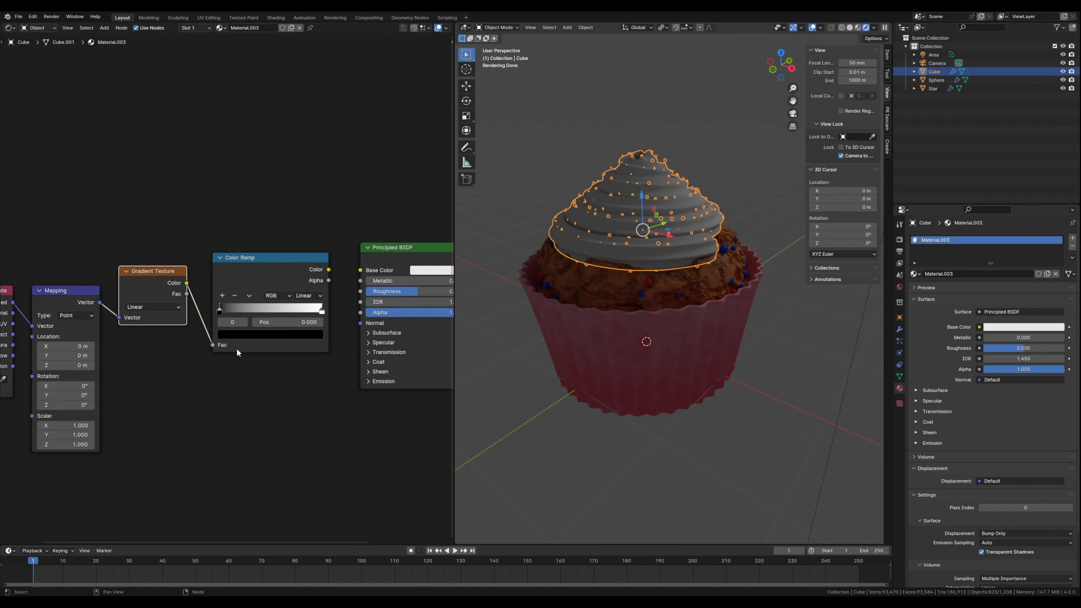
left_click_drag(329, 269, 360, 270)
scroll(718, 164, "up", 1)
scroll(718, 161, "up", 1)
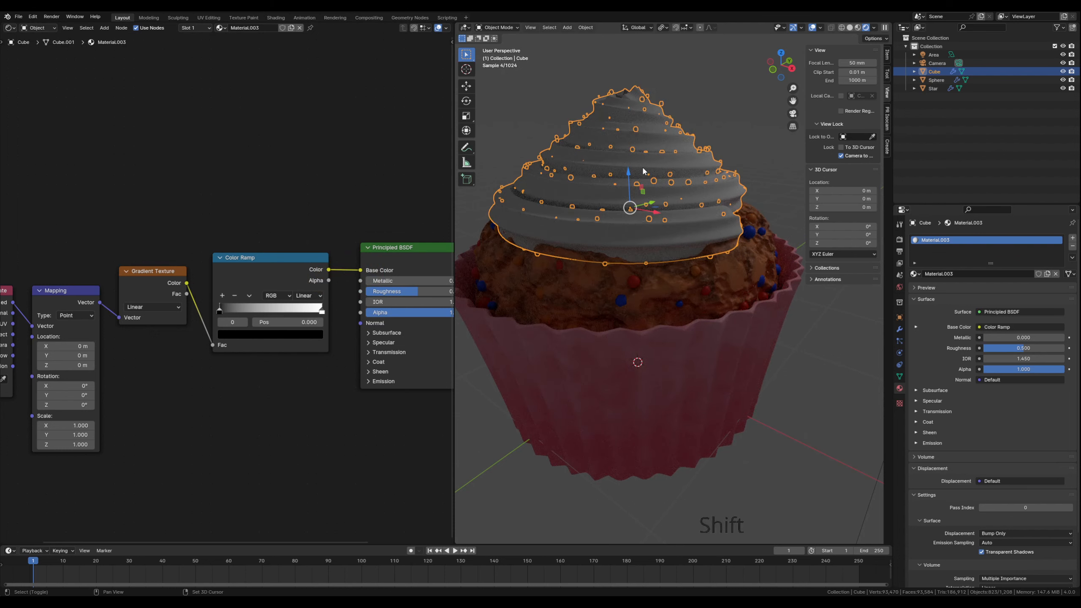
middle_click_drag(641, 167, 643, 223, "shift")
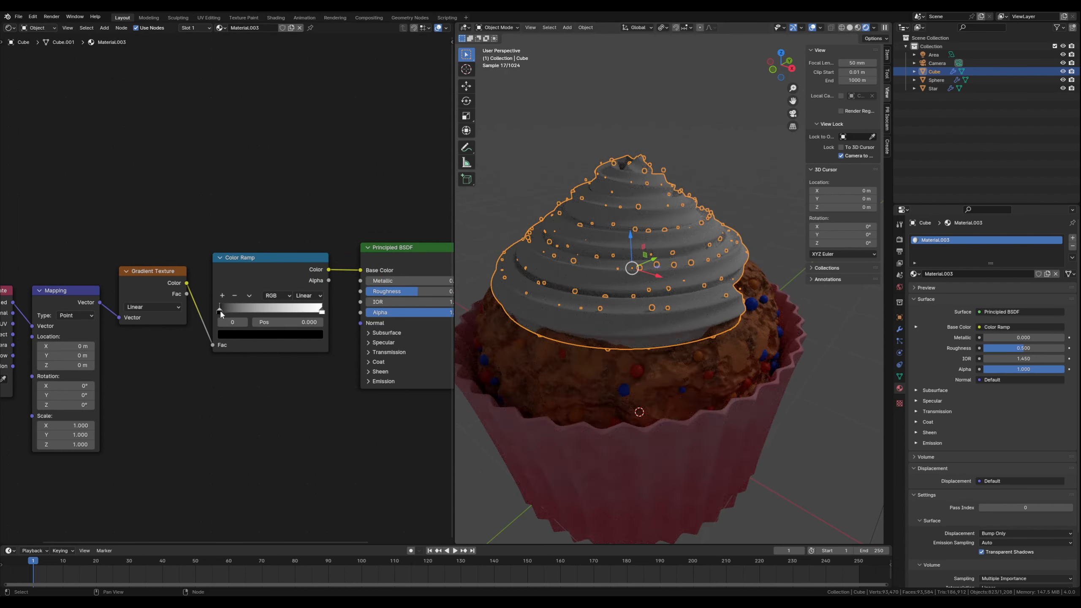
Move the Color Ramp's first stop to position 0.041 and recolor it a pale cream with Value 1.000
left_click_drag(219, 309, 228, 314)
left_click(223, 335)
left_click_drag(315, 223, 315, 183)
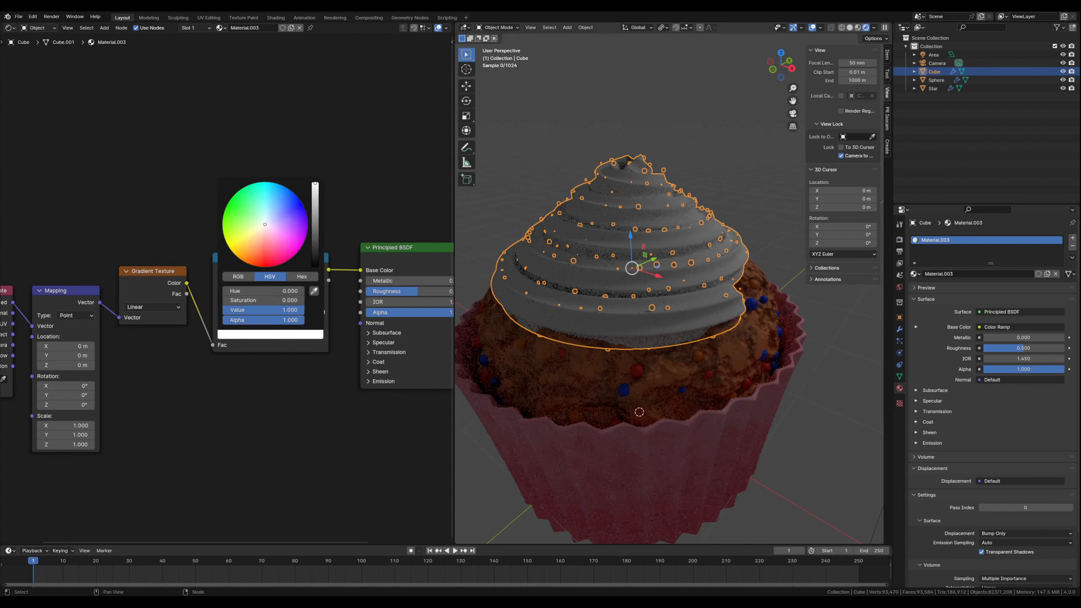
left_click(260, 232)
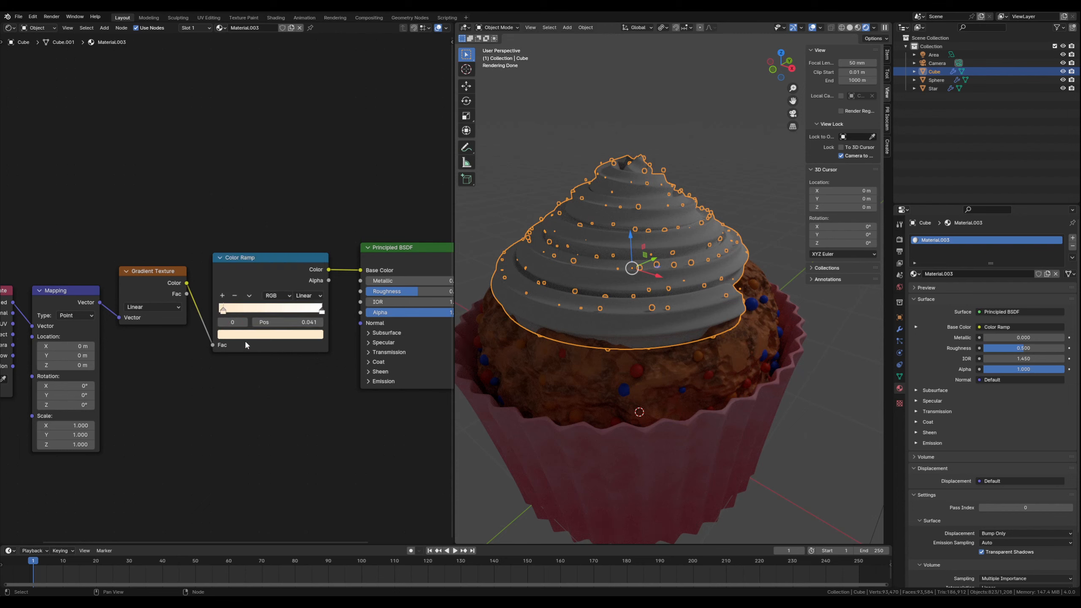
Add a Color Ramp stop at position 0.189 and color it light orange with Hue 0.069 and Saturation 0.631
left_click(222, 295)
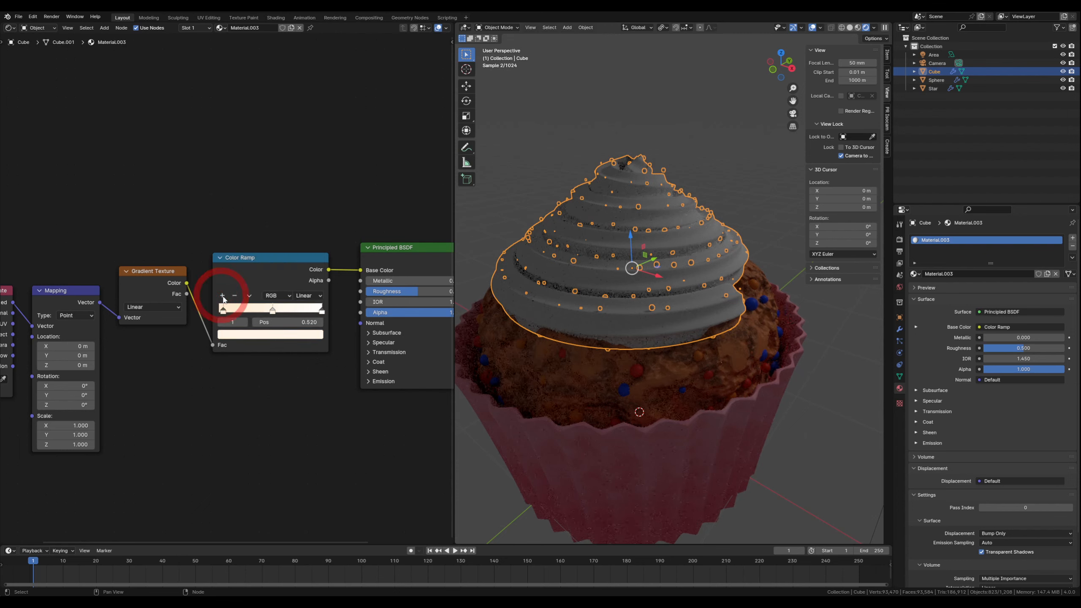
left_click_drag(273, 310, 250, 312)
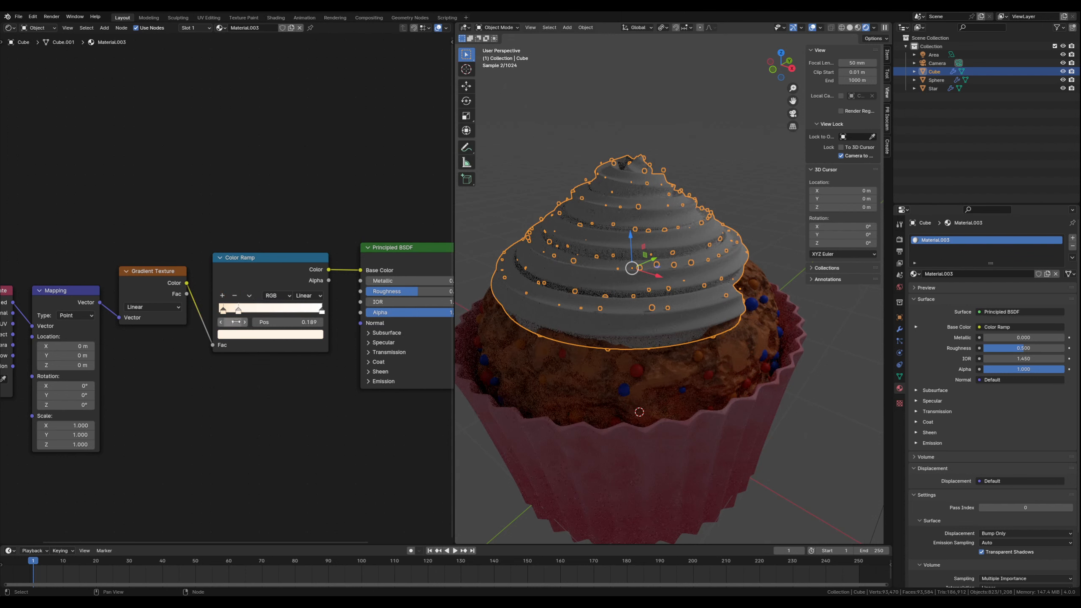
left_click(236, 337)
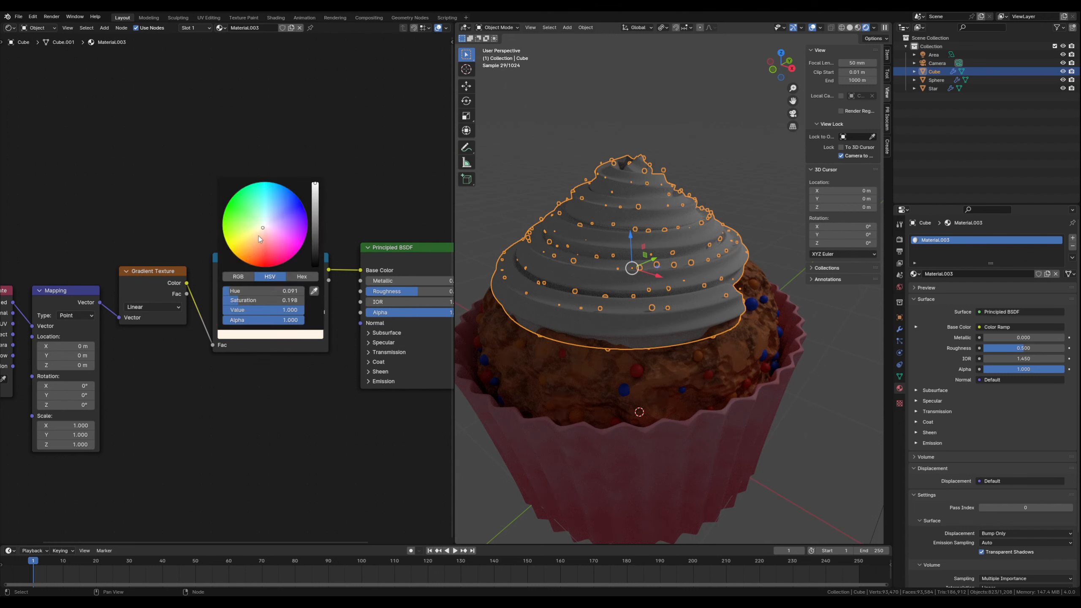
left_click_drag(258, 236, 257, 238)
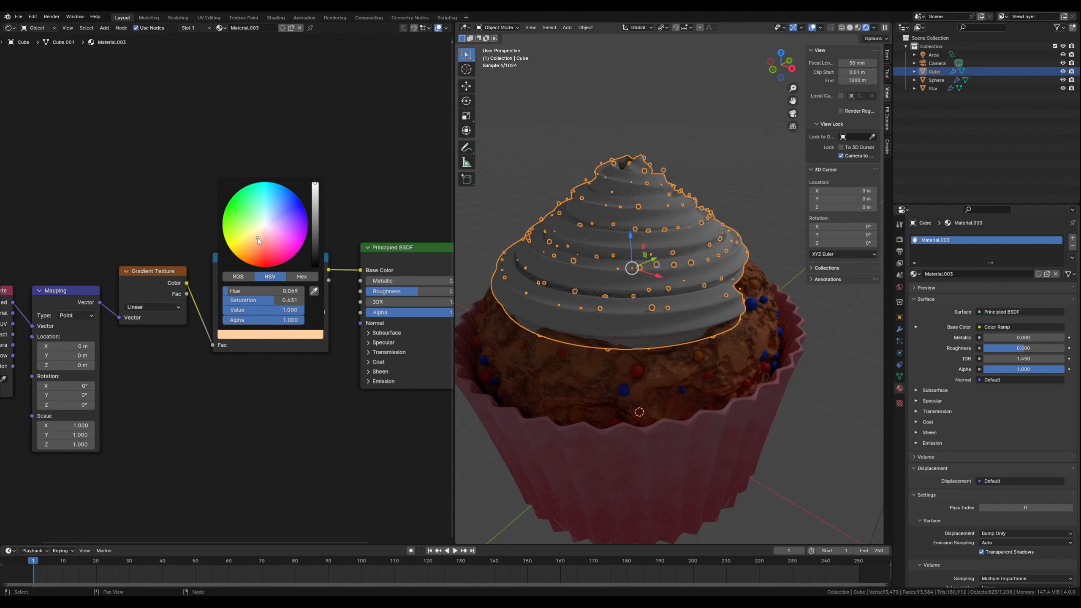
left_click(257, 357)
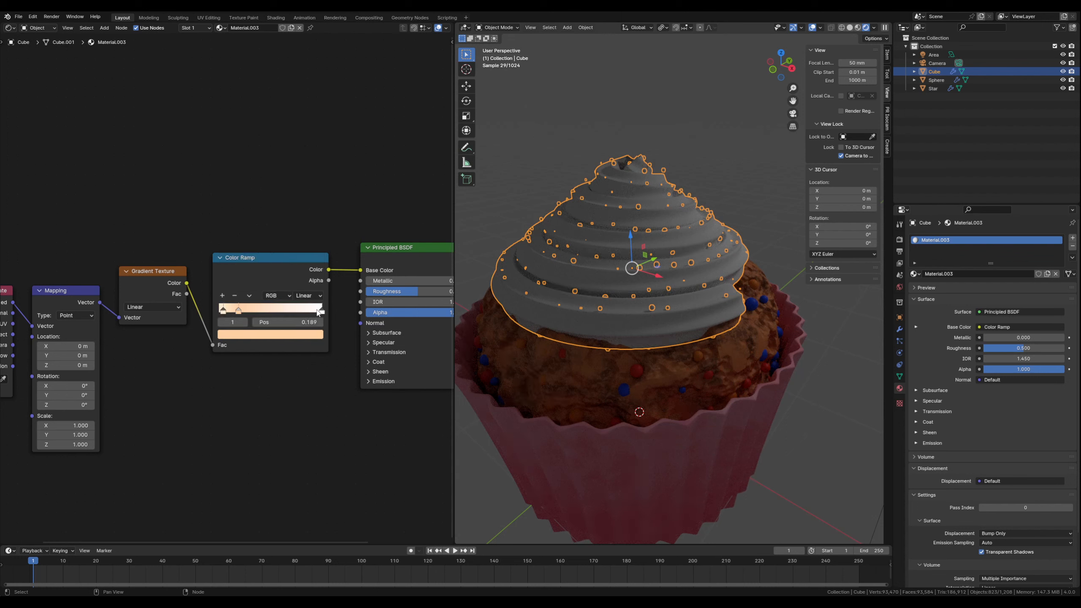
Color the last Color Ramp stop peach with Hue 0.078 and Saturation 0.615, and move it to position 0.527
left_click(320, 311)
left_click(251, 336)
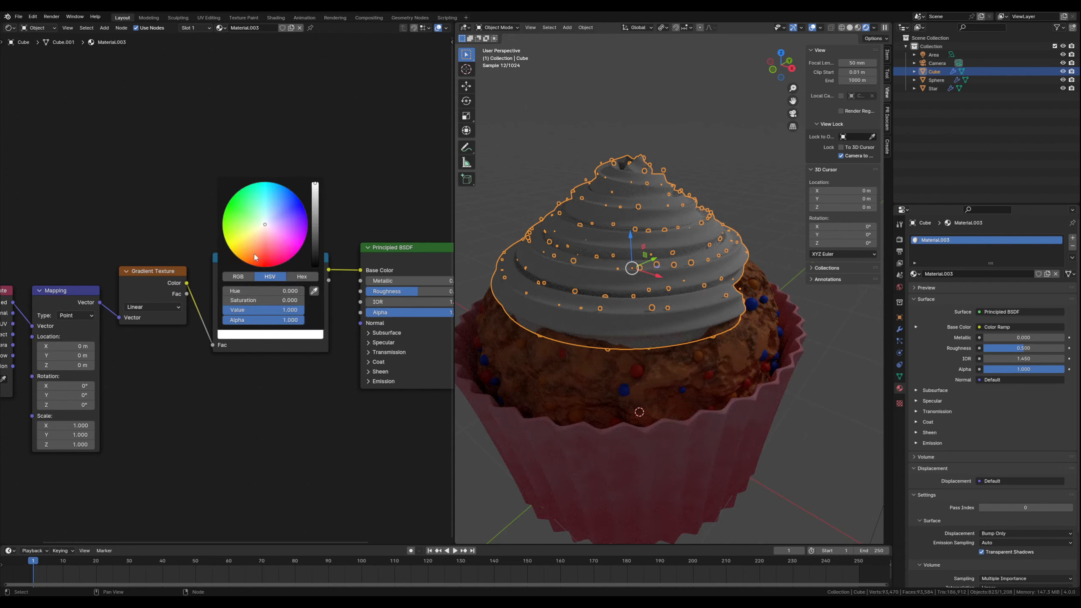
left_click(257, 234)
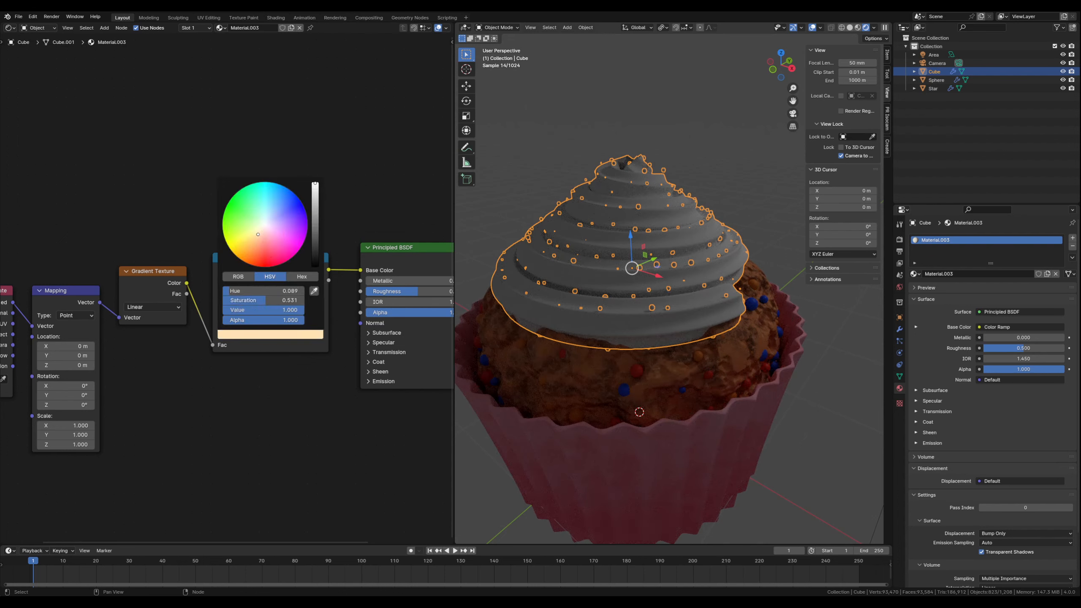
left_click_drag(258, 234, 255, 238)
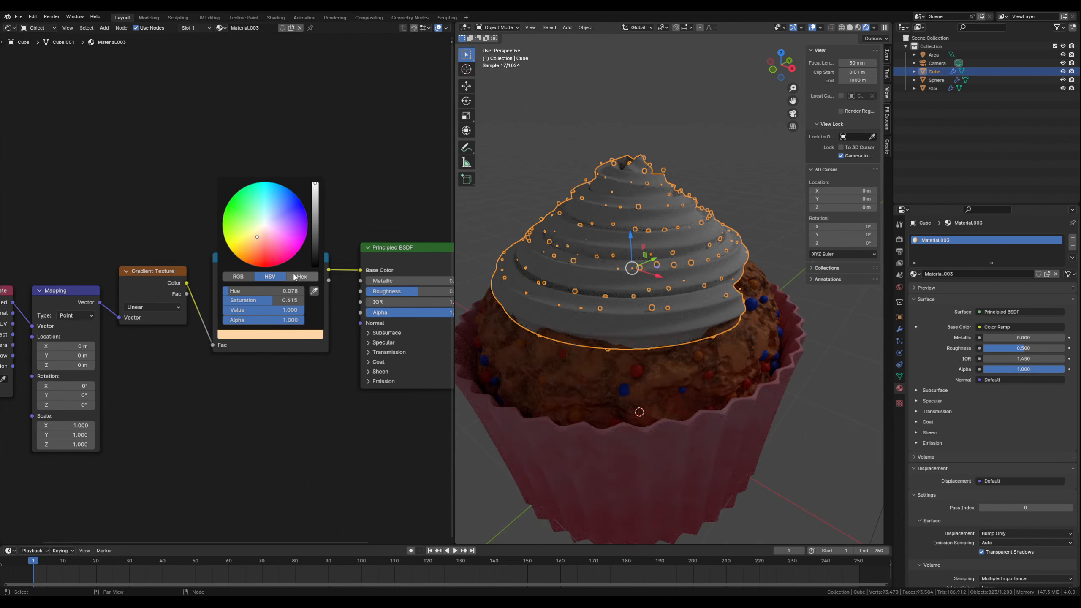
left_click(328, 256)
Set the Gradient Texture's gradient type to Quadratic Sphere
middle_click_drag(349, 382, 269, 399)
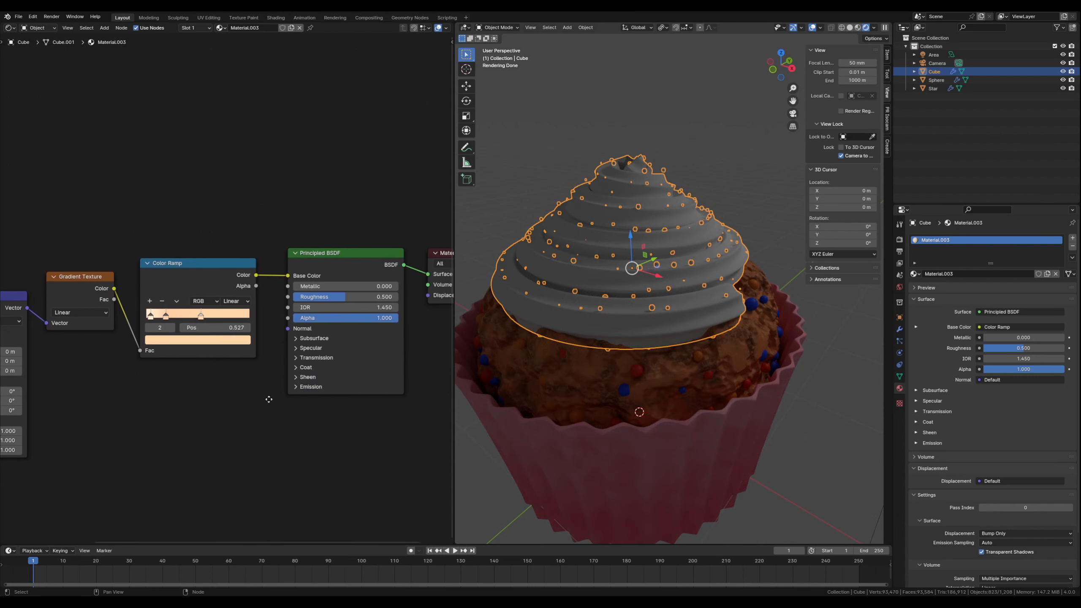
mouse_move(612, 361)
middle_mouse_down()
mouse_move(634, 354)
mouse_move(612, 349)
mouse_move(625, 352)
middle_mouse_up()
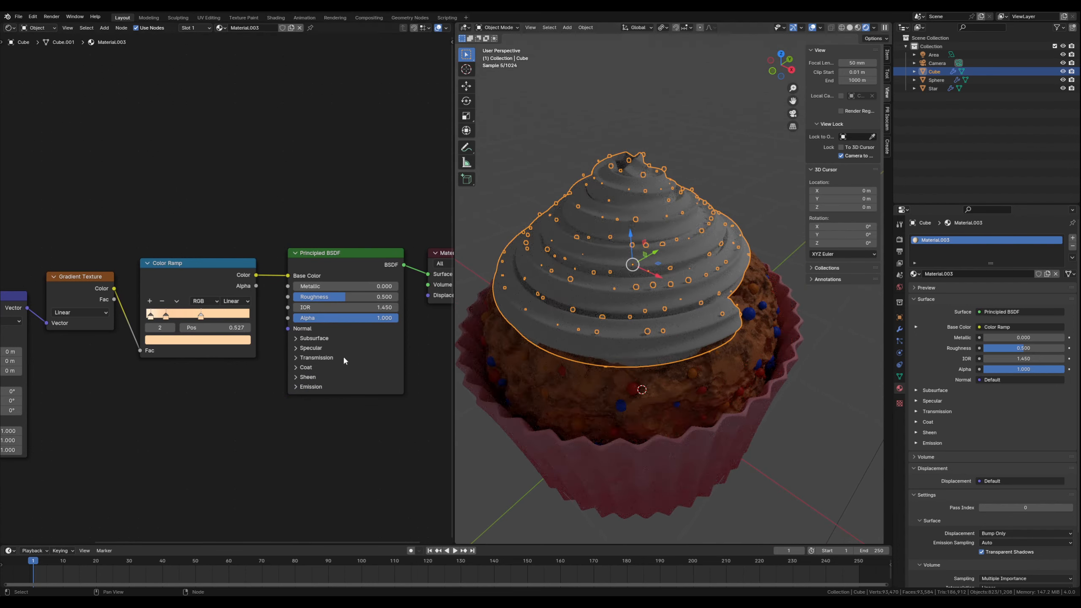
middle_click_drag(101, 376, 175, 346)
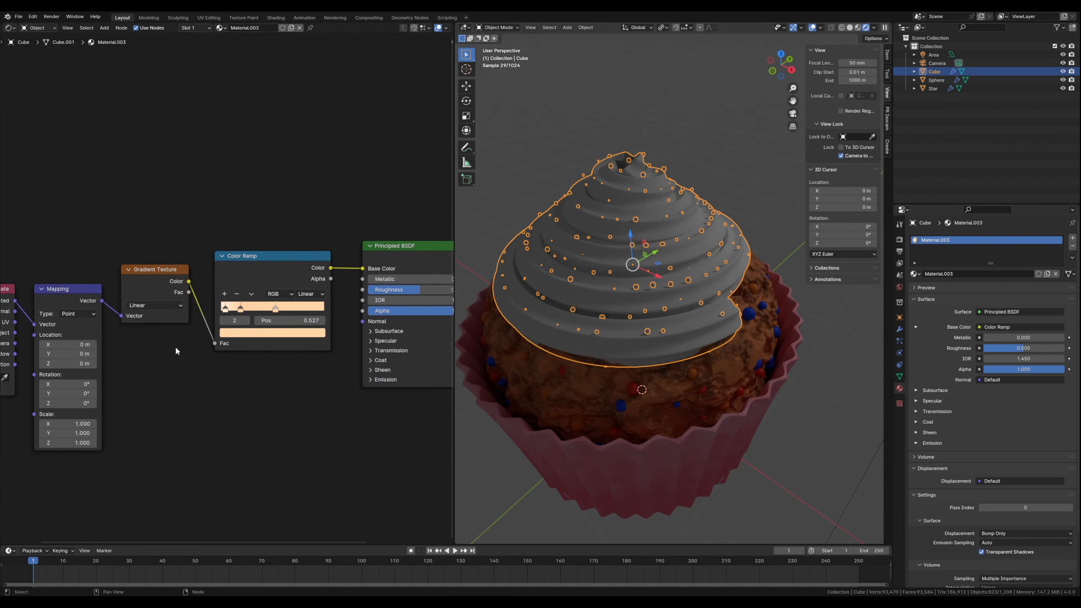
left_click(150, 306)
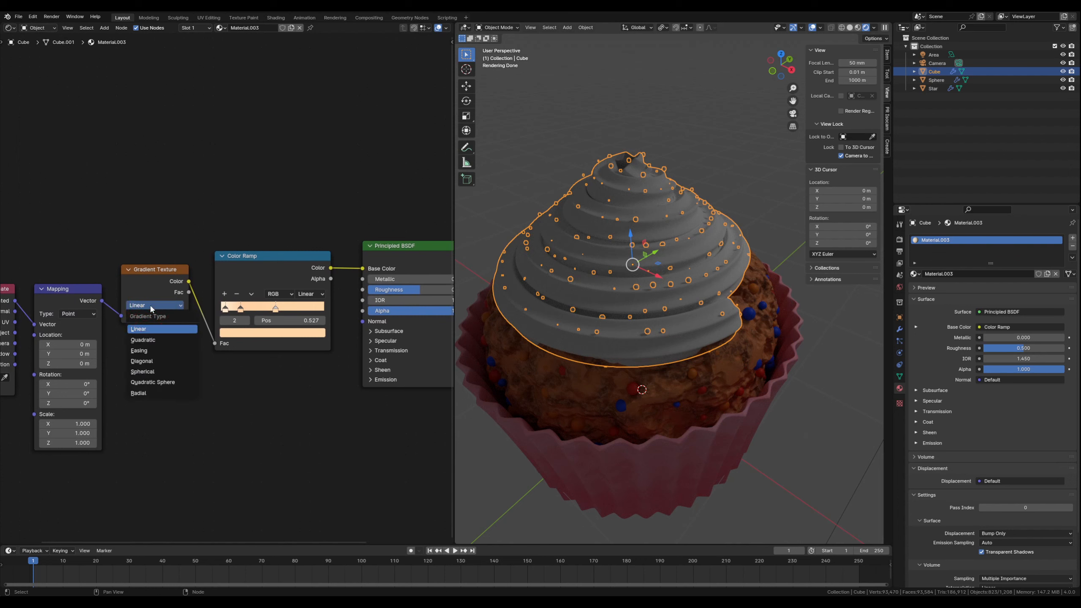
left_click(160, 382)
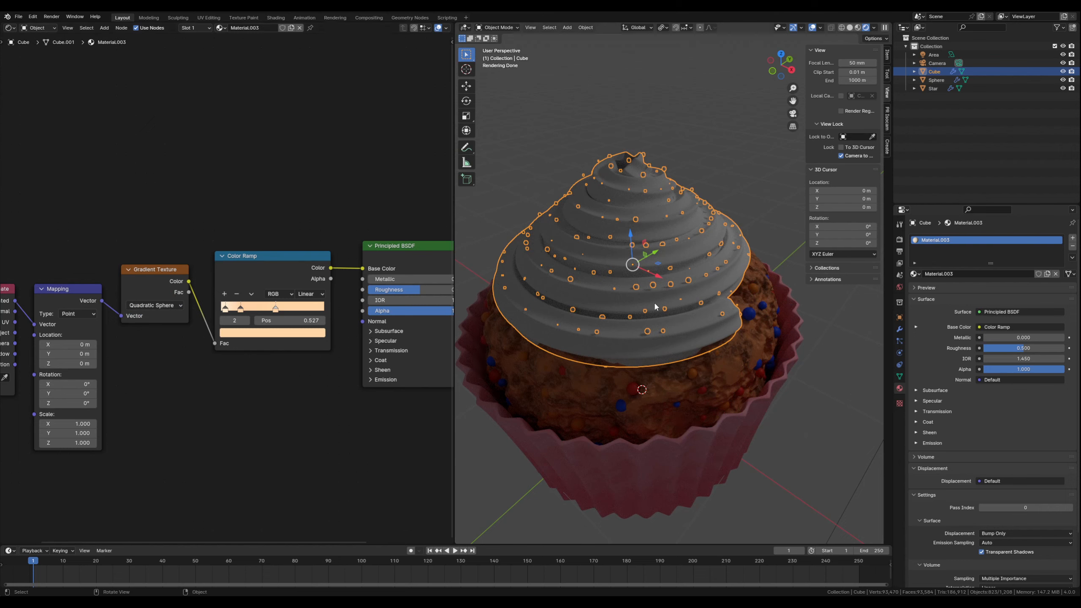
Reselect the frosting and reconnect the Color Ramp's Color to the Principled BSDF's Base Color
left_click(797, 381)
left_click(677, 318)
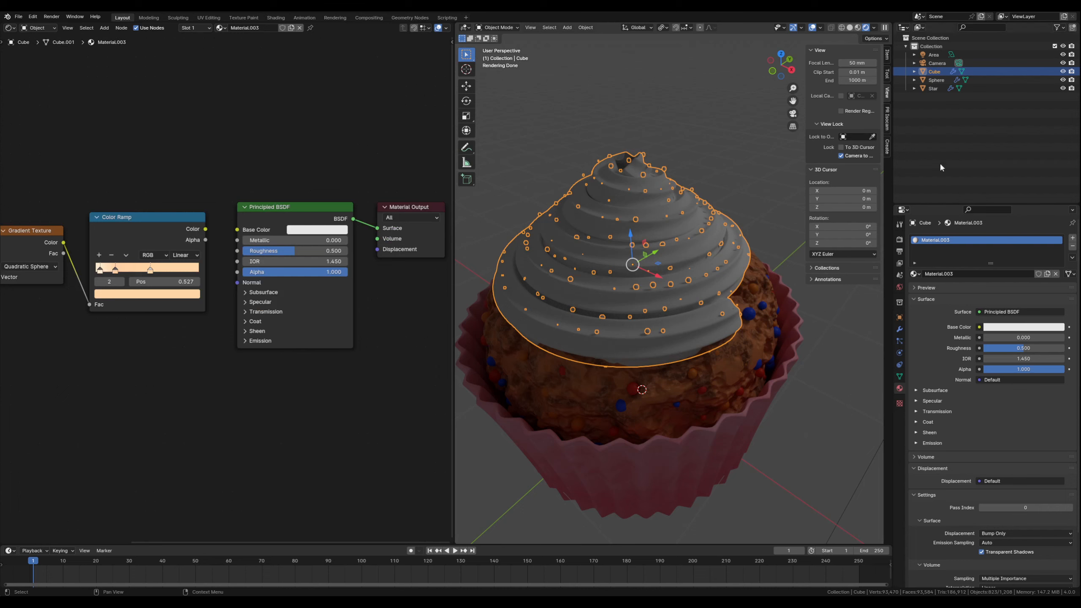
left_click_drag(207, 231, 237, 230)
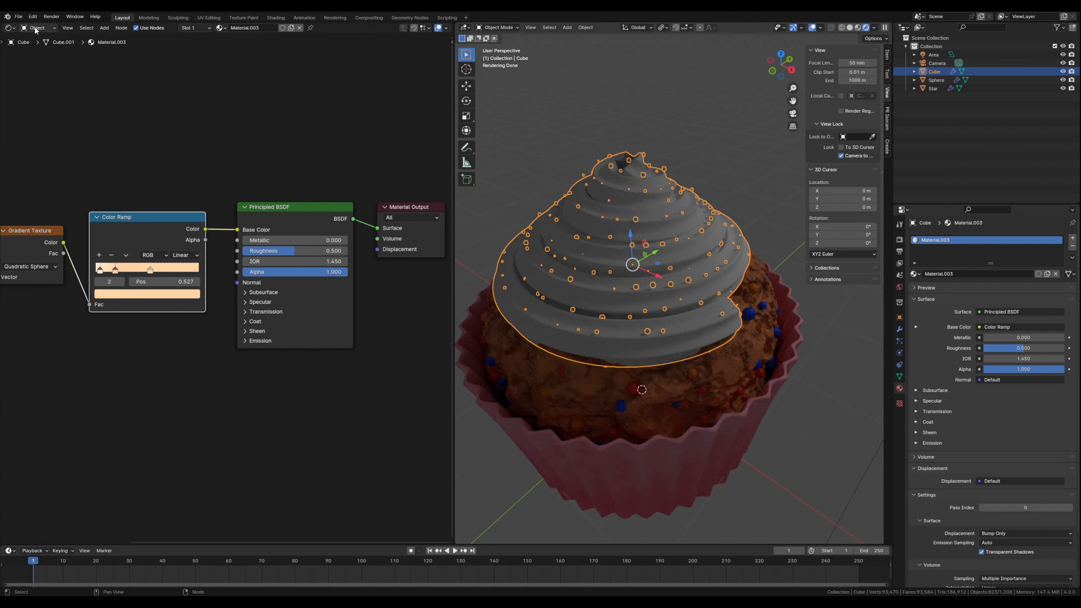
Switch the node area to the Geometry Node Editor and insert a Set Material node between Spiral and Curve to Mesh
left_click(14, 28)
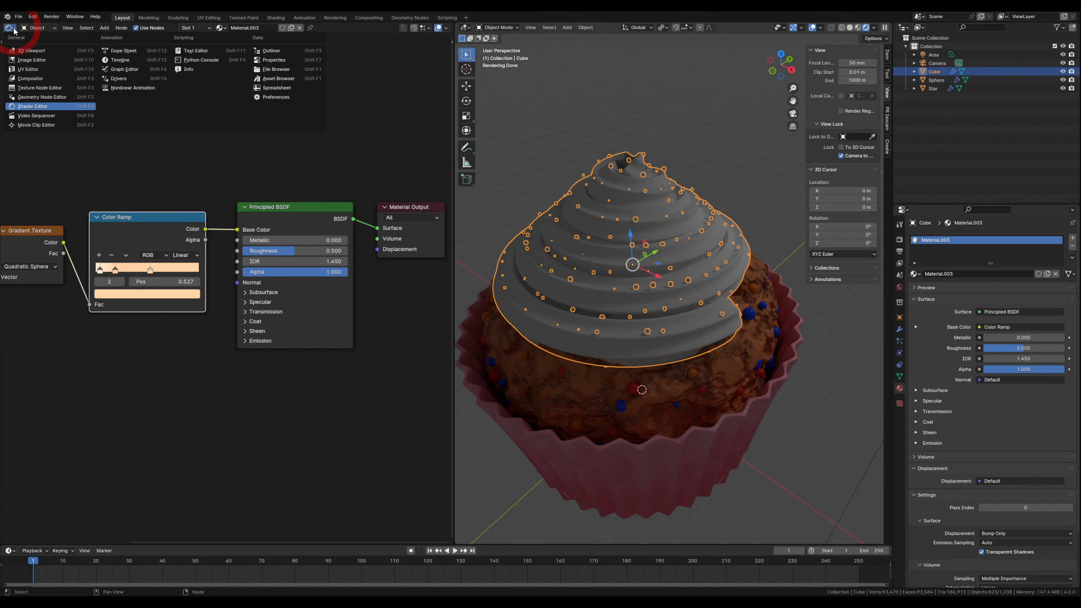
left_click(52, 99)
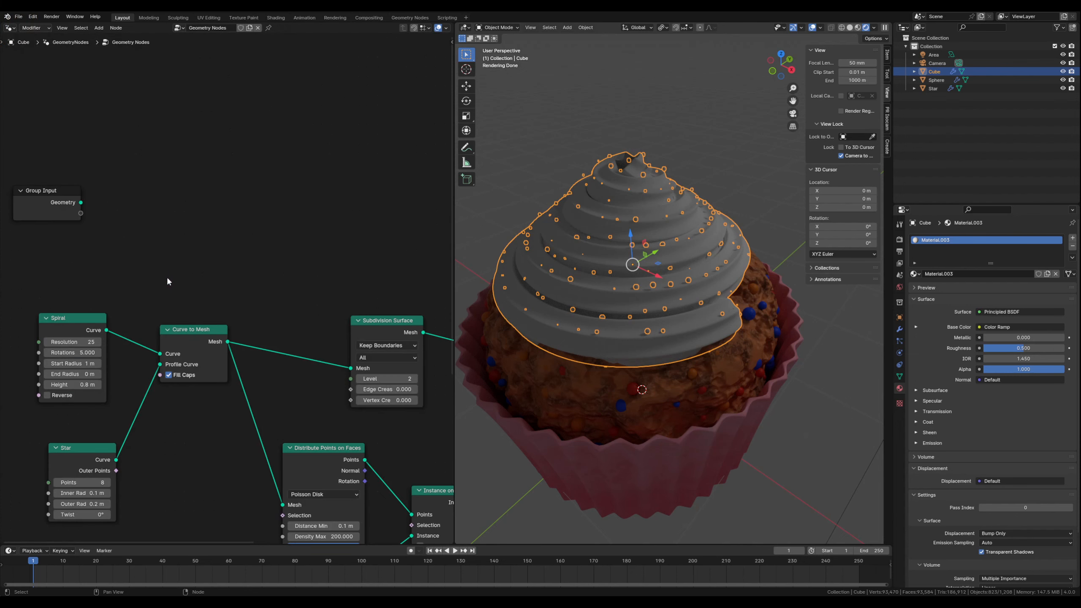
middle_click_drag(166, 277, 232, 199)
left_click_drag(145, 241, 104, 227)
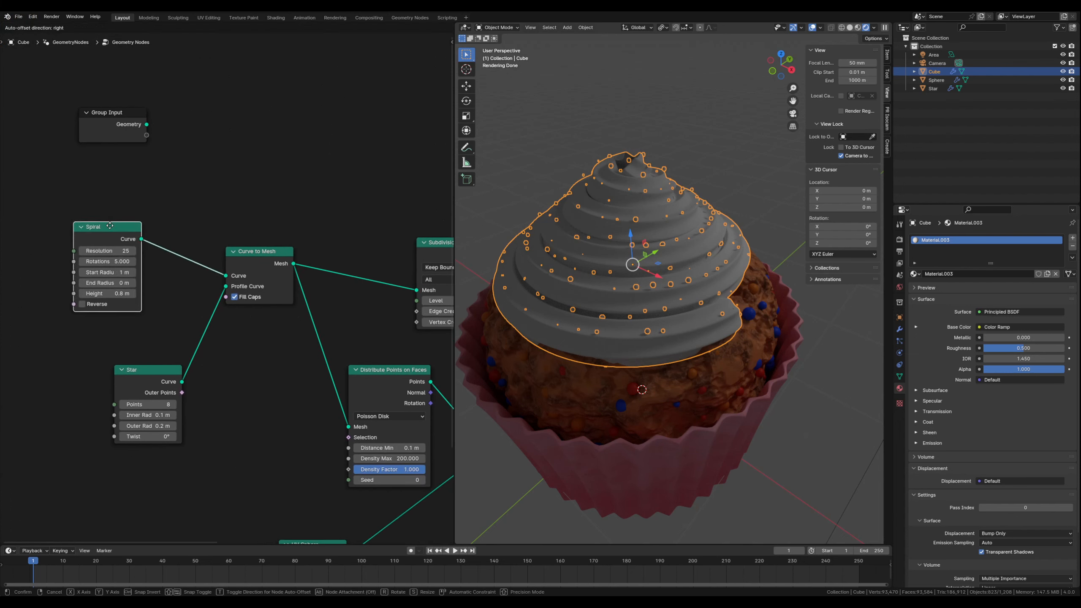
left_click(166, 226)
key("shift+a")
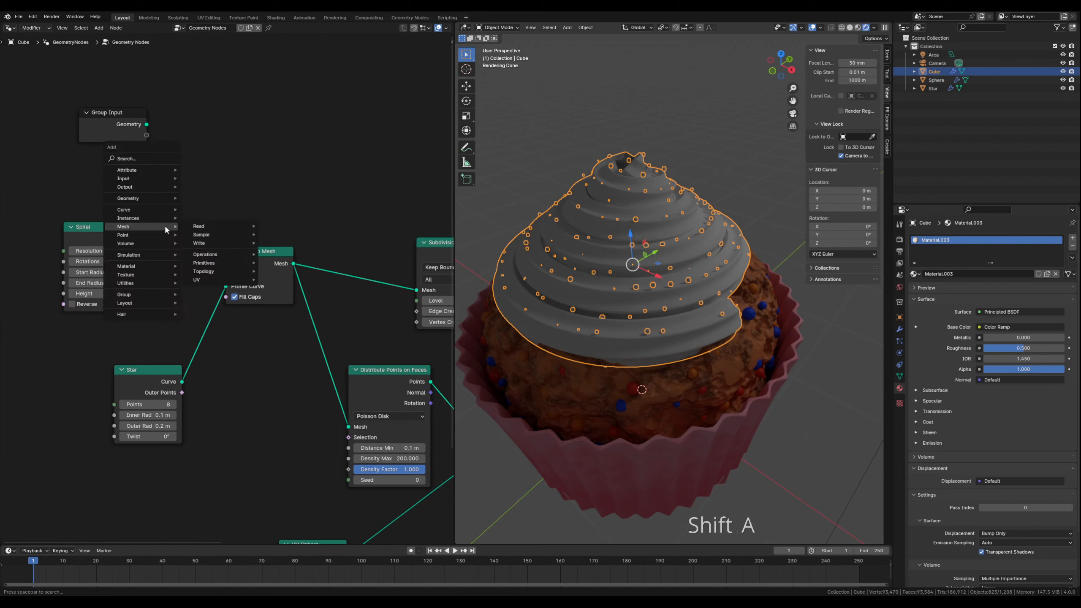
type("set")
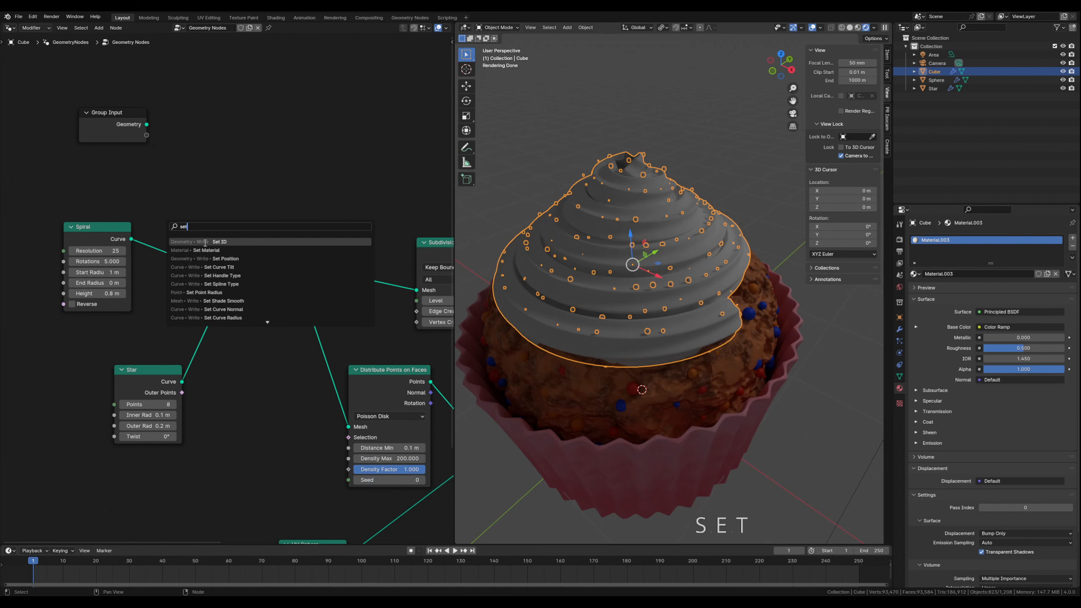
left_click(206, 250)
left_click(133, 227)
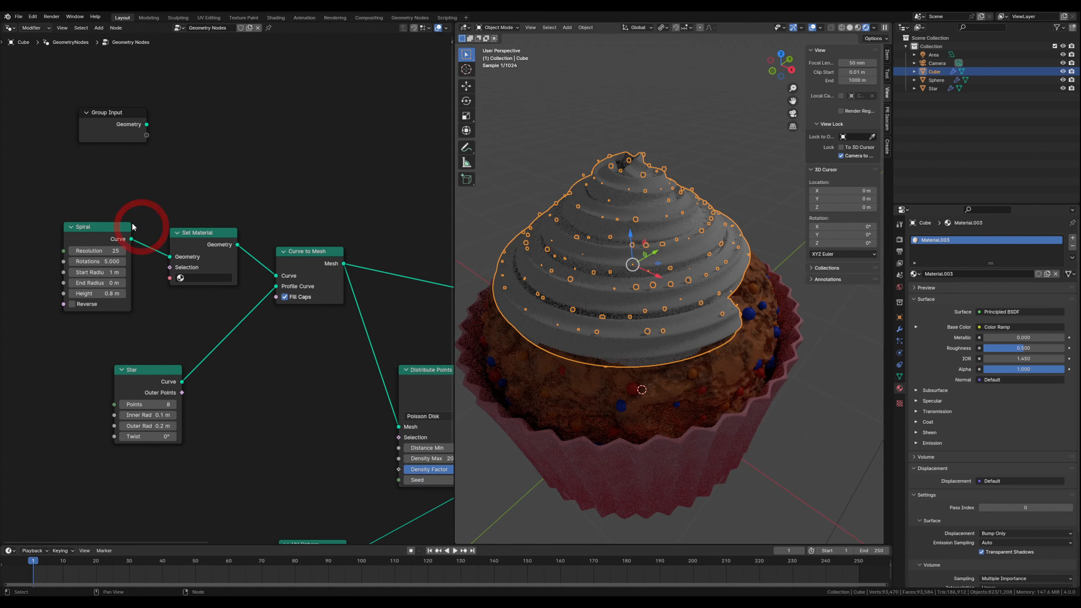
Assign Material.003 in the Set Material node and relocate the node between Curve to Mesh and Subdivision Surface
left_click(183, 277)
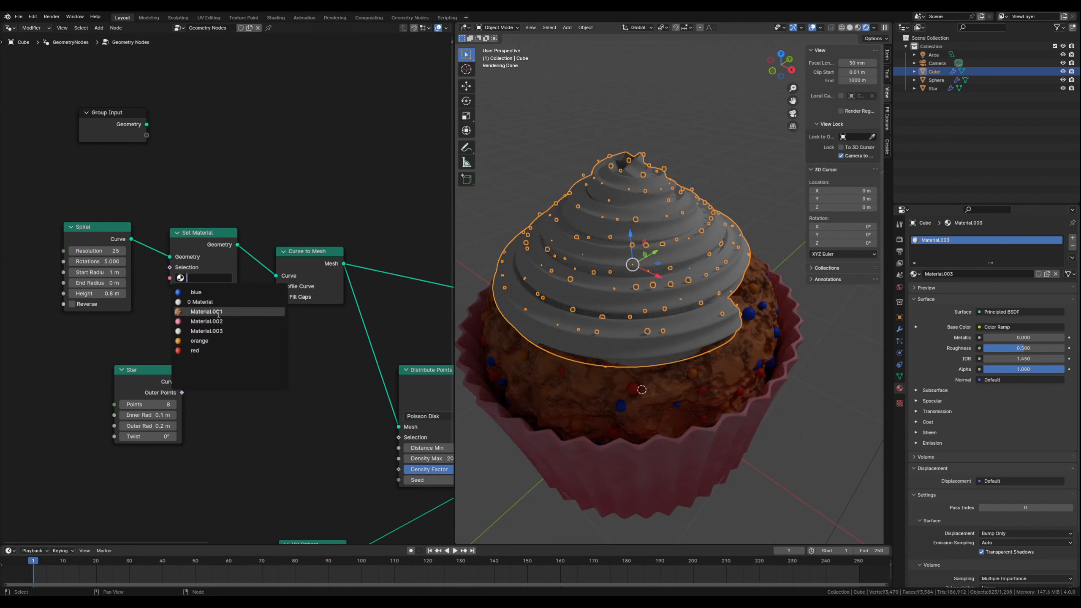
left_click(218, 332)
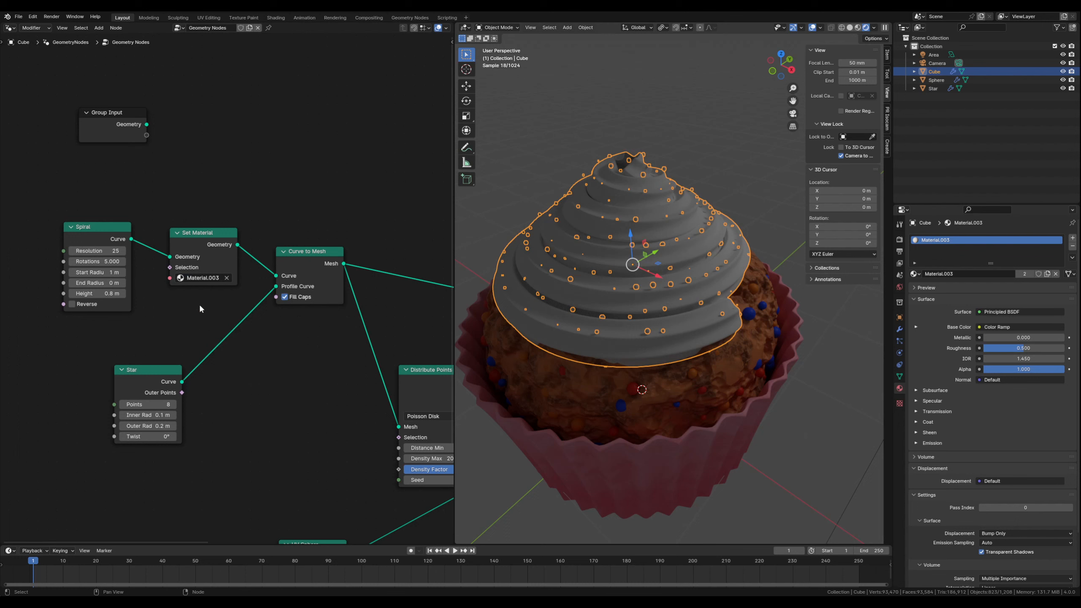
left_click_drag(104, 227, 102, 224)
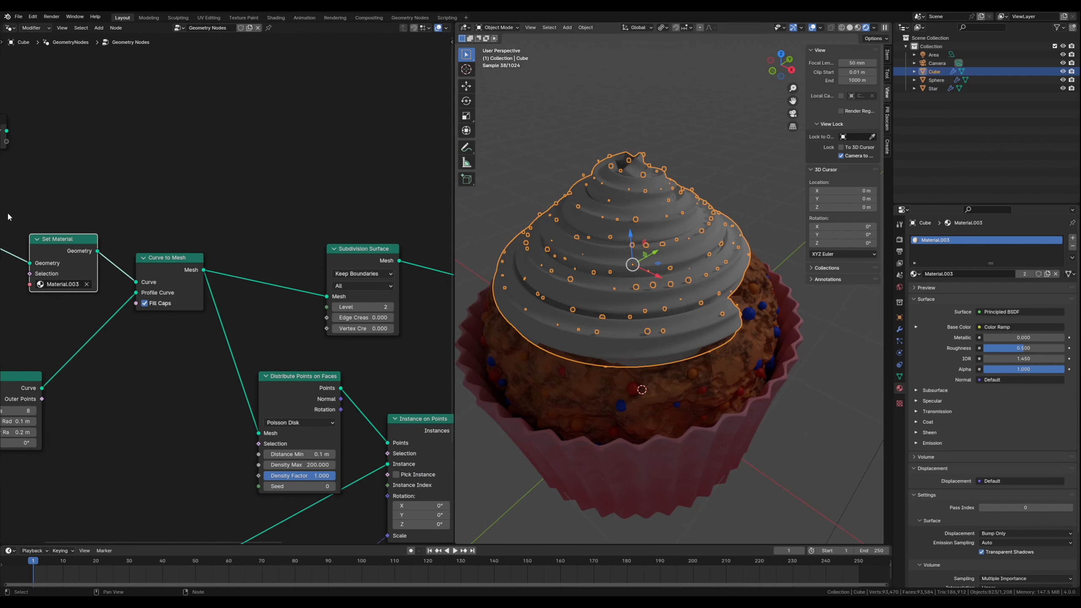
left_click_drag(53, 242, 264, 236, "alt")
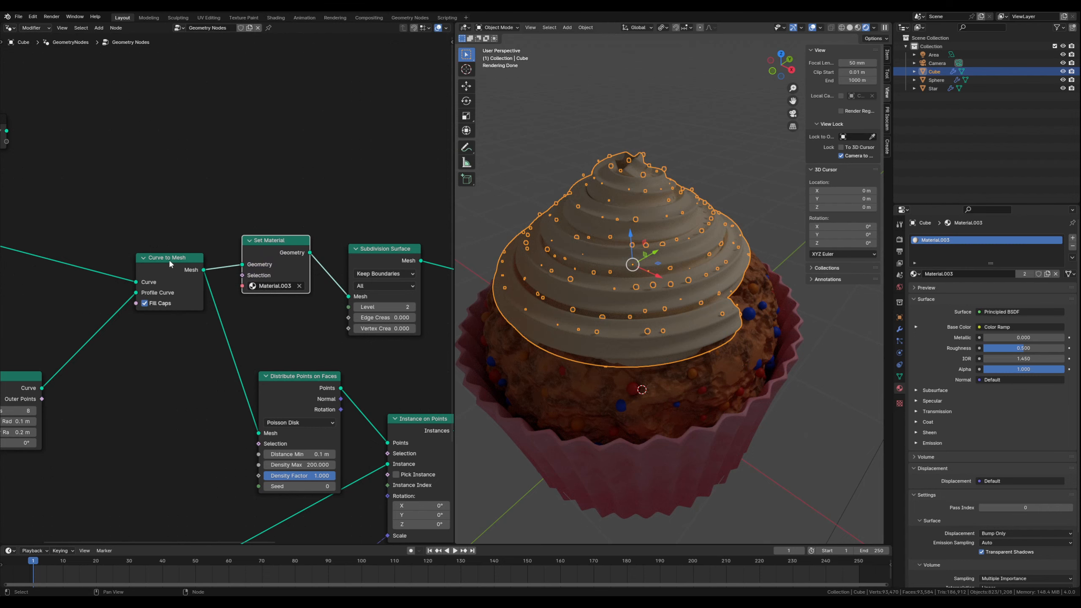
mouse_move(139, 313)
middle_mouse_down()
mouse_move(168, 334)
mouse_move(265, 344)
mouse_move(142, 314)
middle_mouse_up()
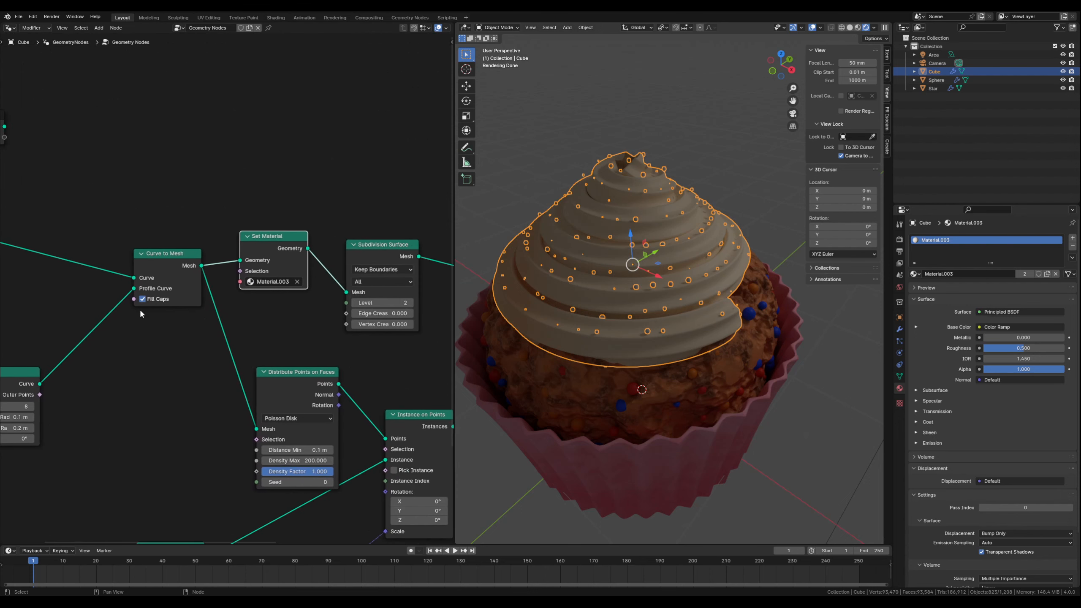
Reselect the frosting and switch the node area back to the Shader Editor
left_click(508, 203)
scroll(618, 307, "up", 2)
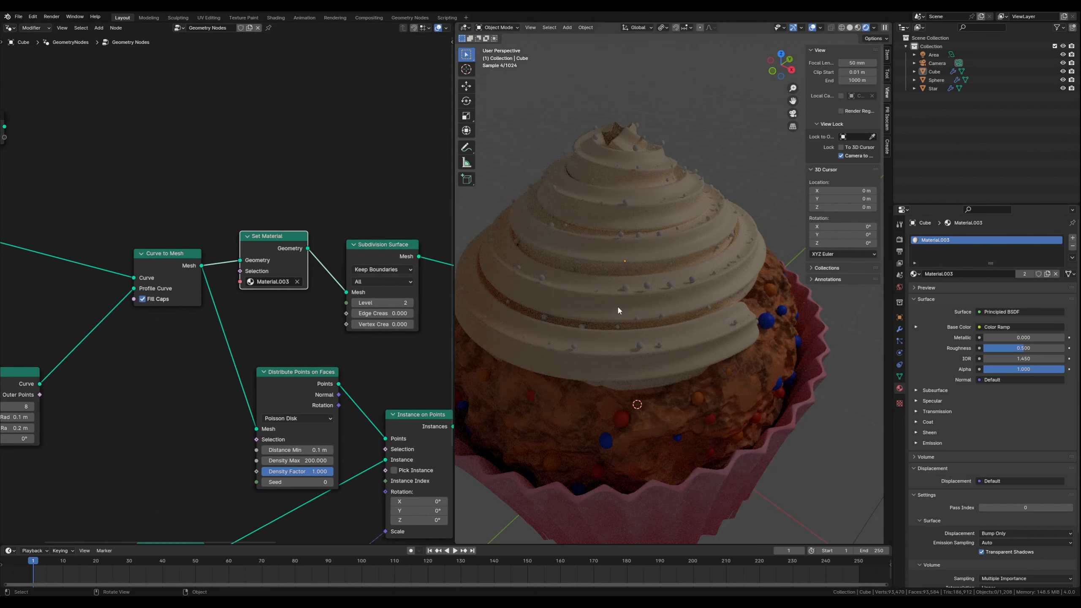
left_click(584, 262)
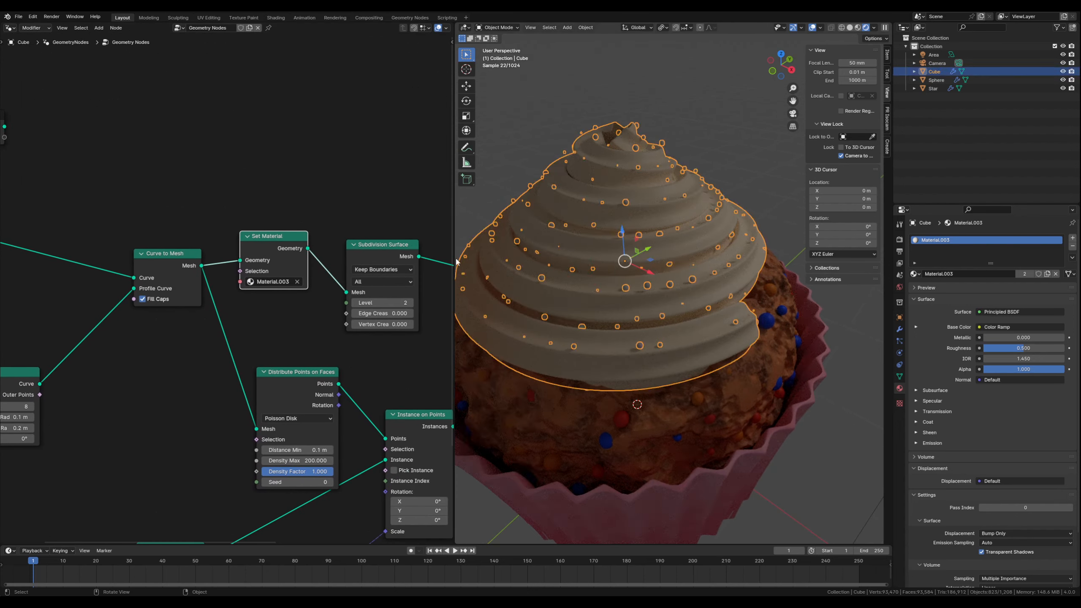
left_click(9, 29)
left_click(32, 106)
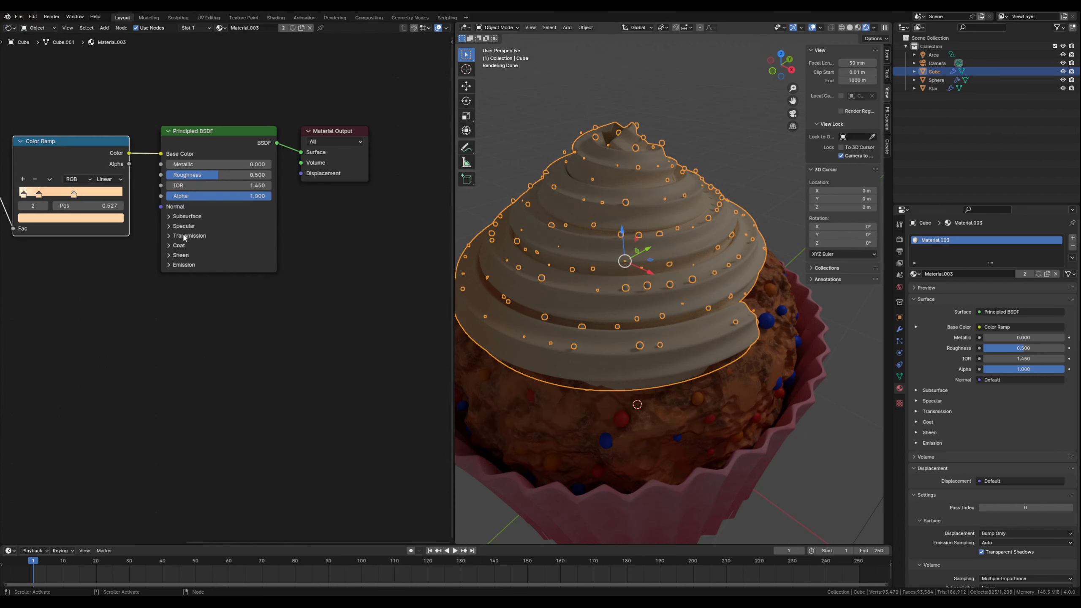
Add a fourth Color Ramp stop and set the last one, at position 0.660, to pale cream with hue 0.063 and saturation 0.362
middle_click_drag(96, 302, 177, 352)
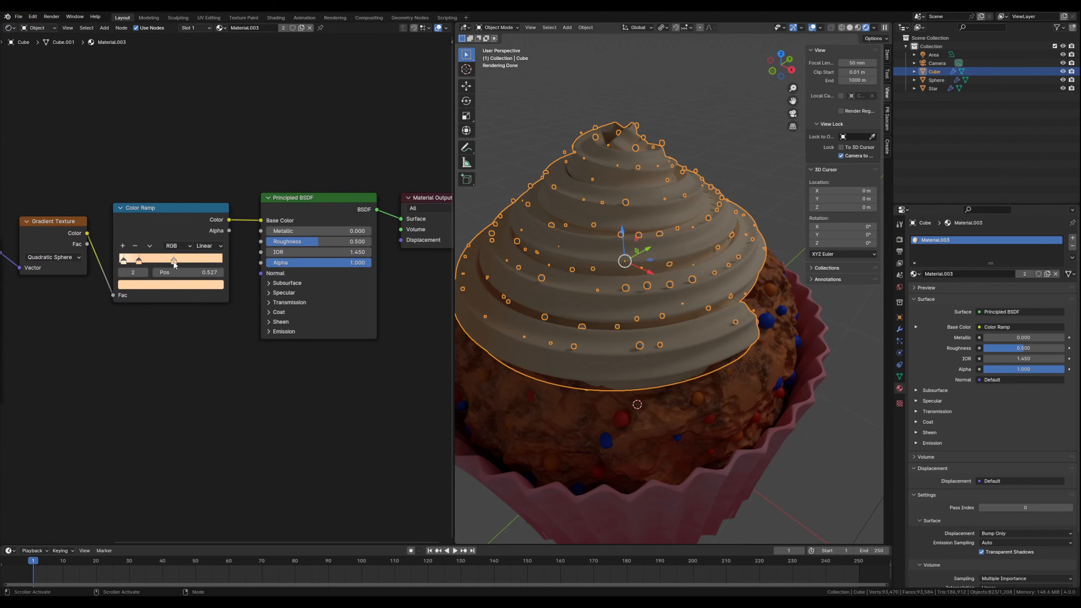
left_click_drag(174, 267, 190, 264)
left_click(122, 246)
left_click(166, 287)
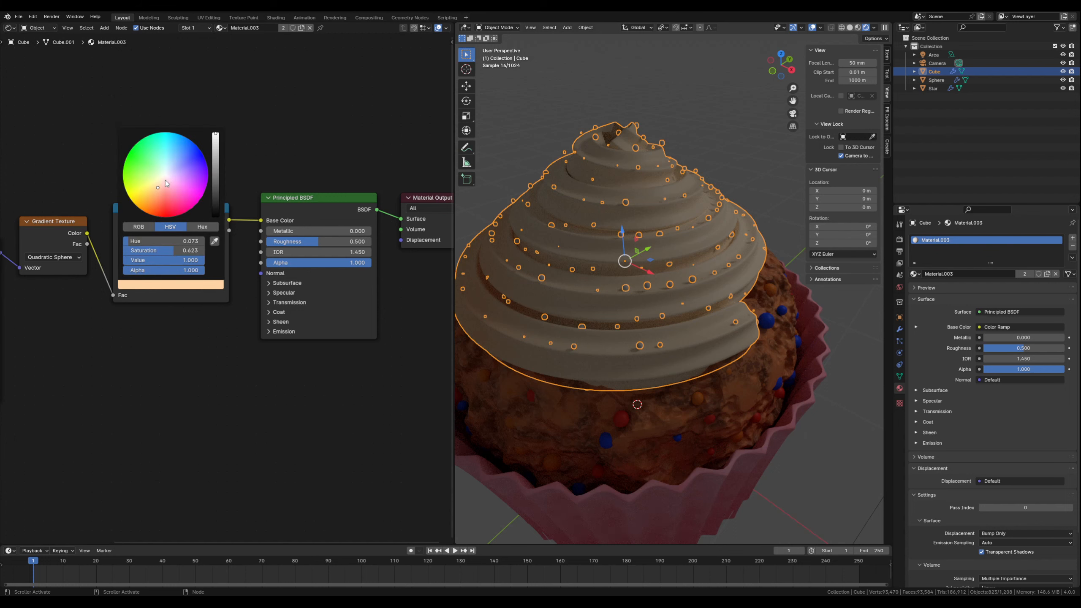
left_click_drag(167, 187, 162, 181)
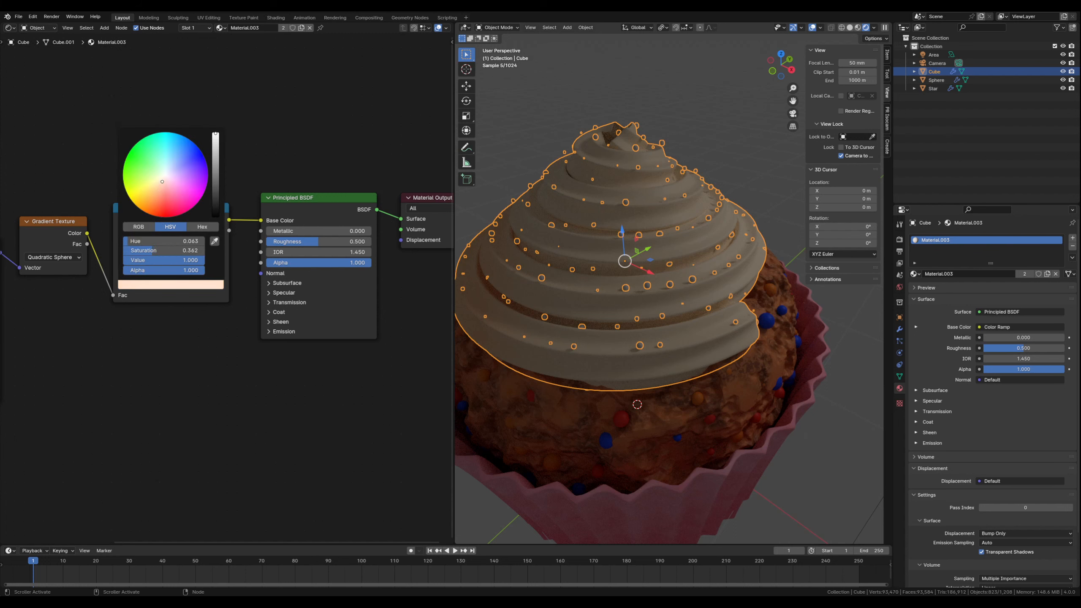
left_click(97, 345)
Set the Mapping node's X, Y and Z location to -0.5 m
middle_click_drag(96, 313, 278, 324)
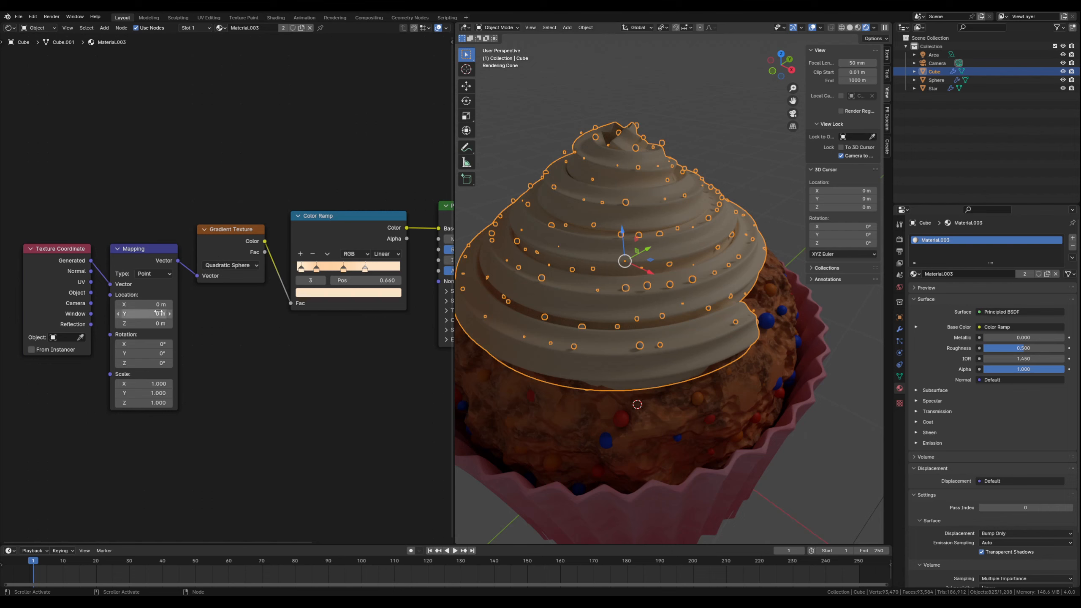
mouse_move(146, 306)
left_mouse_down()
mouse_move(145, 323)
mouse_move(141, 306)
left_mouse_up()
type("-.5")
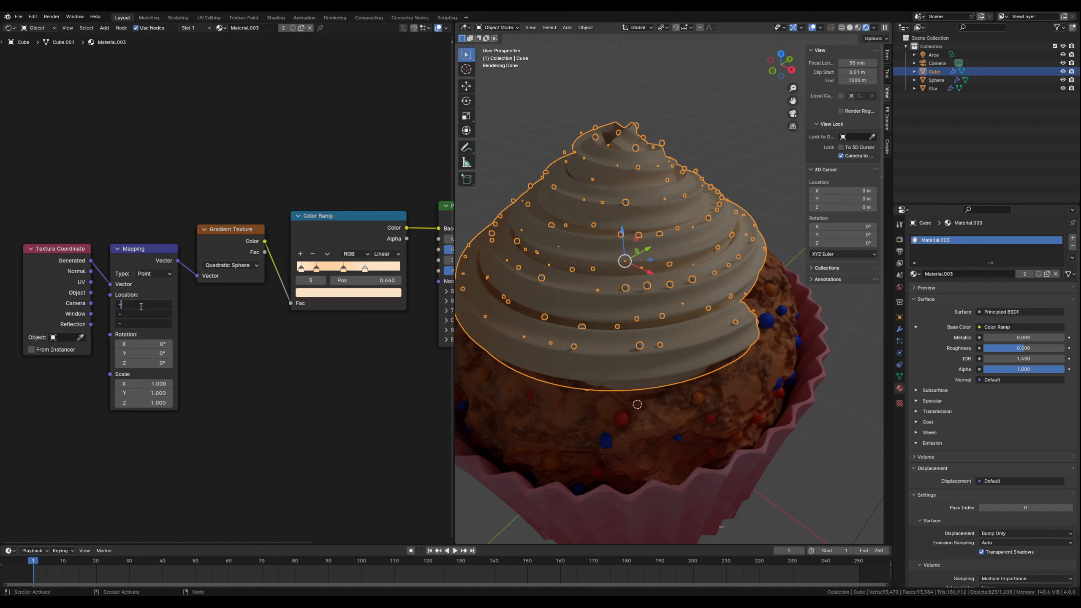
key("Return")
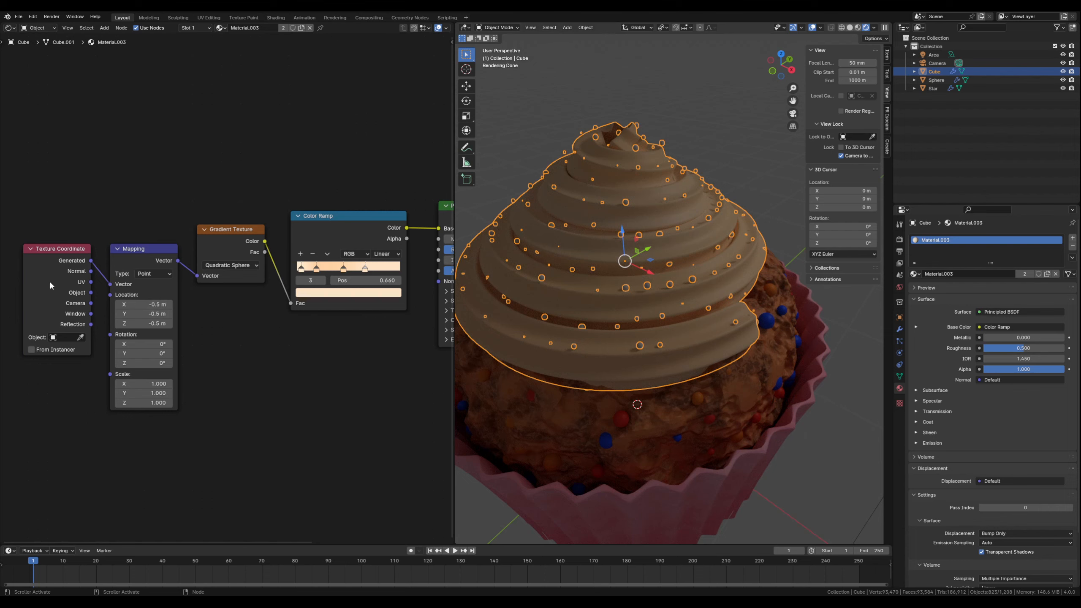
middle_click_drag(518, 342, 638, 280)
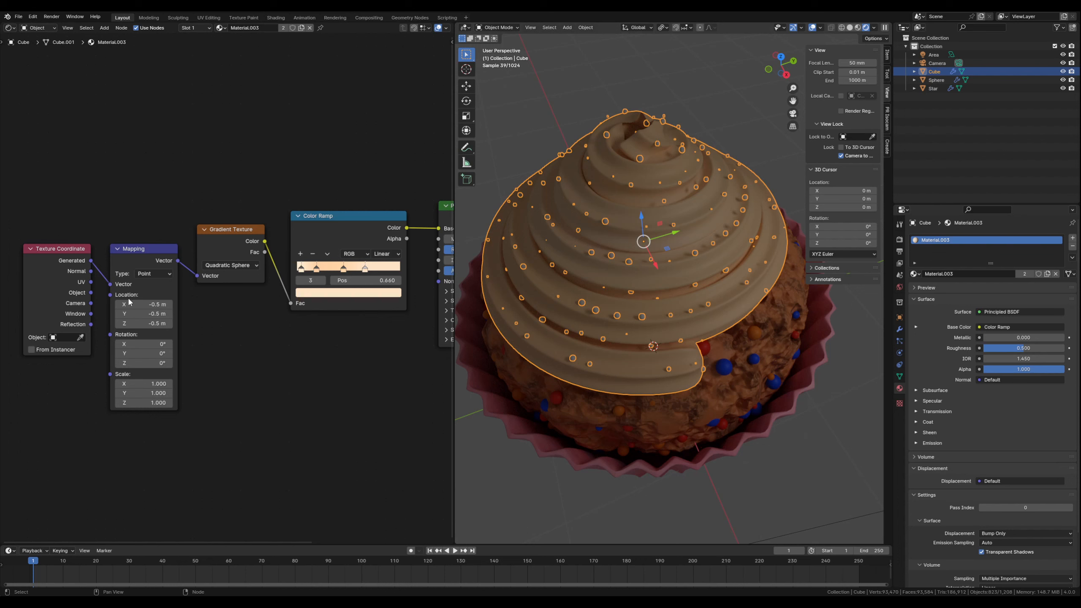
left_click_drag(133, 303, 120, 313)
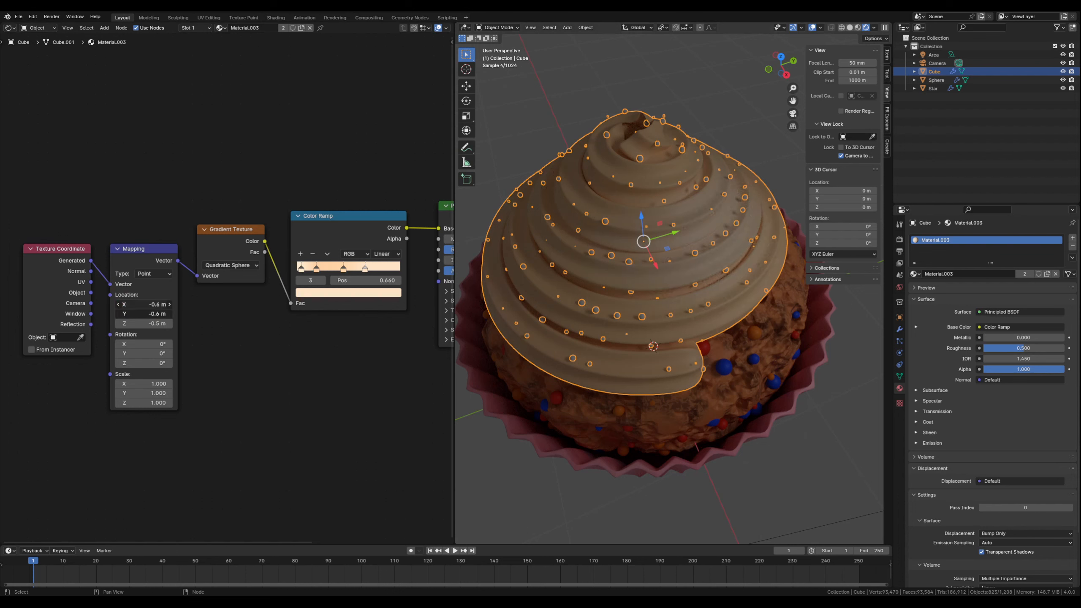
key("ctrl+z")
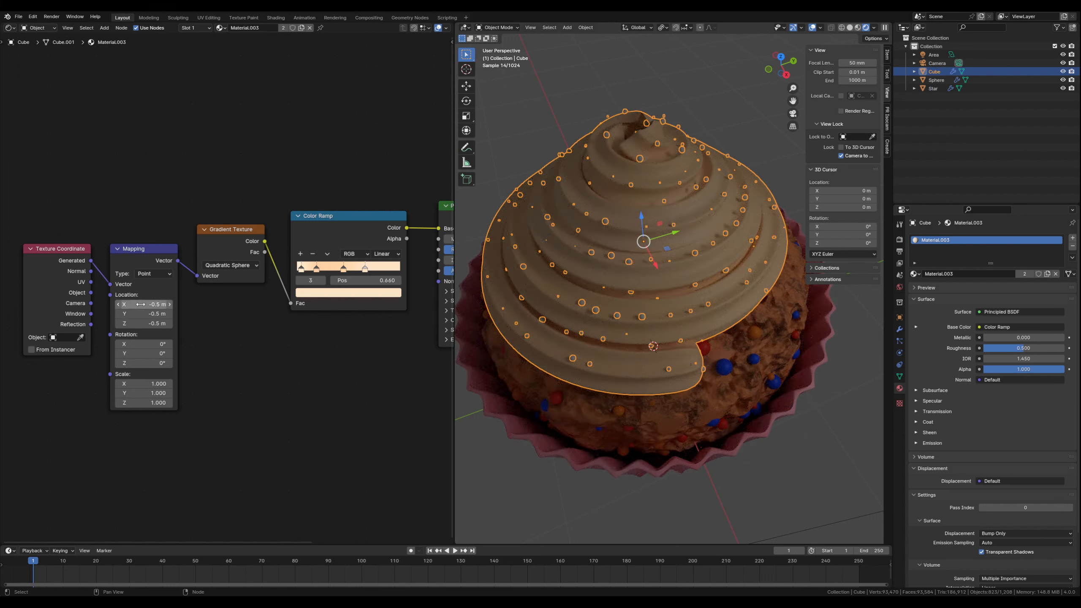
Set the Mapping node's X, Y and Z location to -0.65 m and deselect the frosting to check its shading
mouse_move(147, 323)
left_mouse_down("shift")
mouse_move(169, 323)
mouse_move(148, 323)
left_mouse_up("shift")
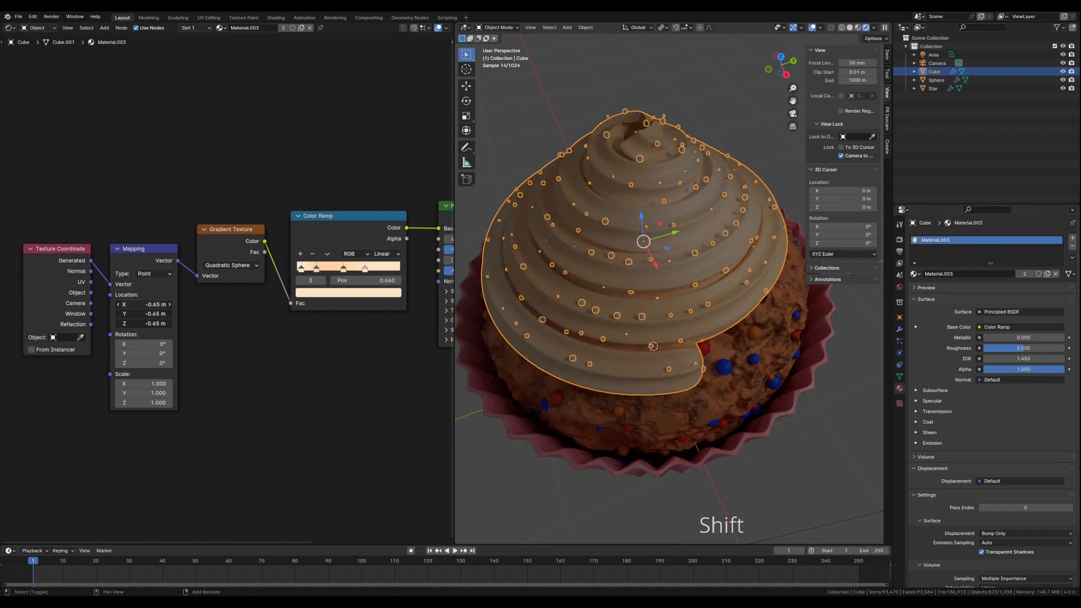
middle_click_drag(542, 476, 644, 352)
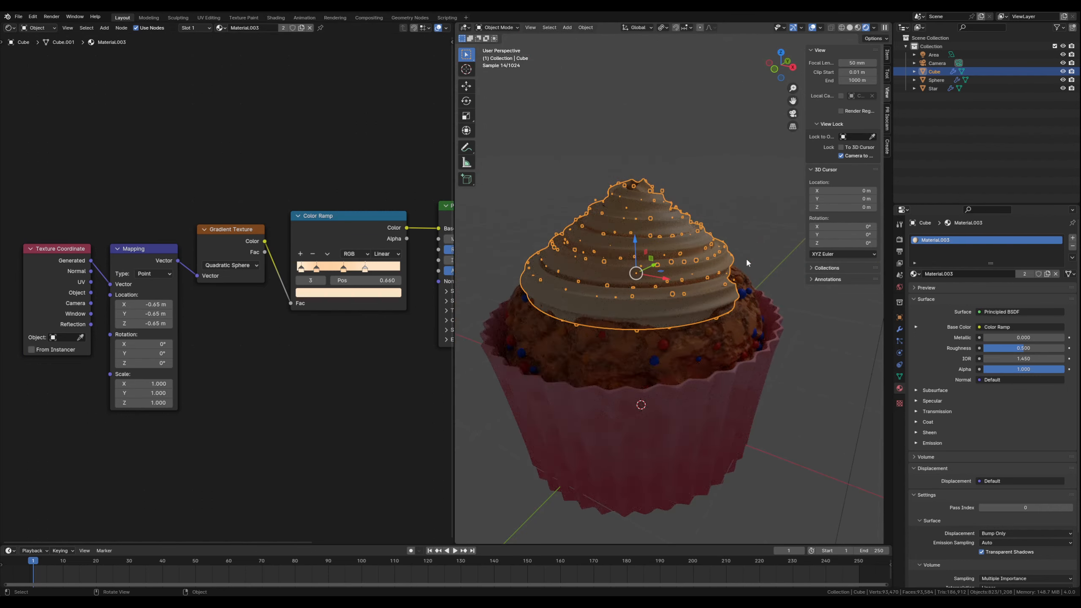
left_click(743, 229)
middle_click_drag(705, 290, 657, 297)
scroll(693, 291, "up", 3)
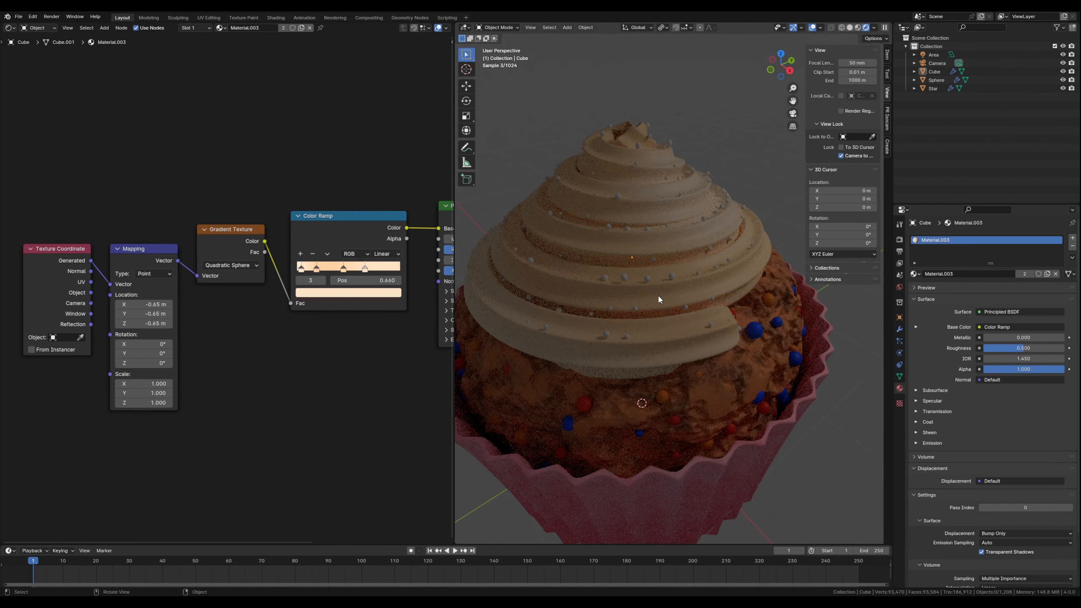